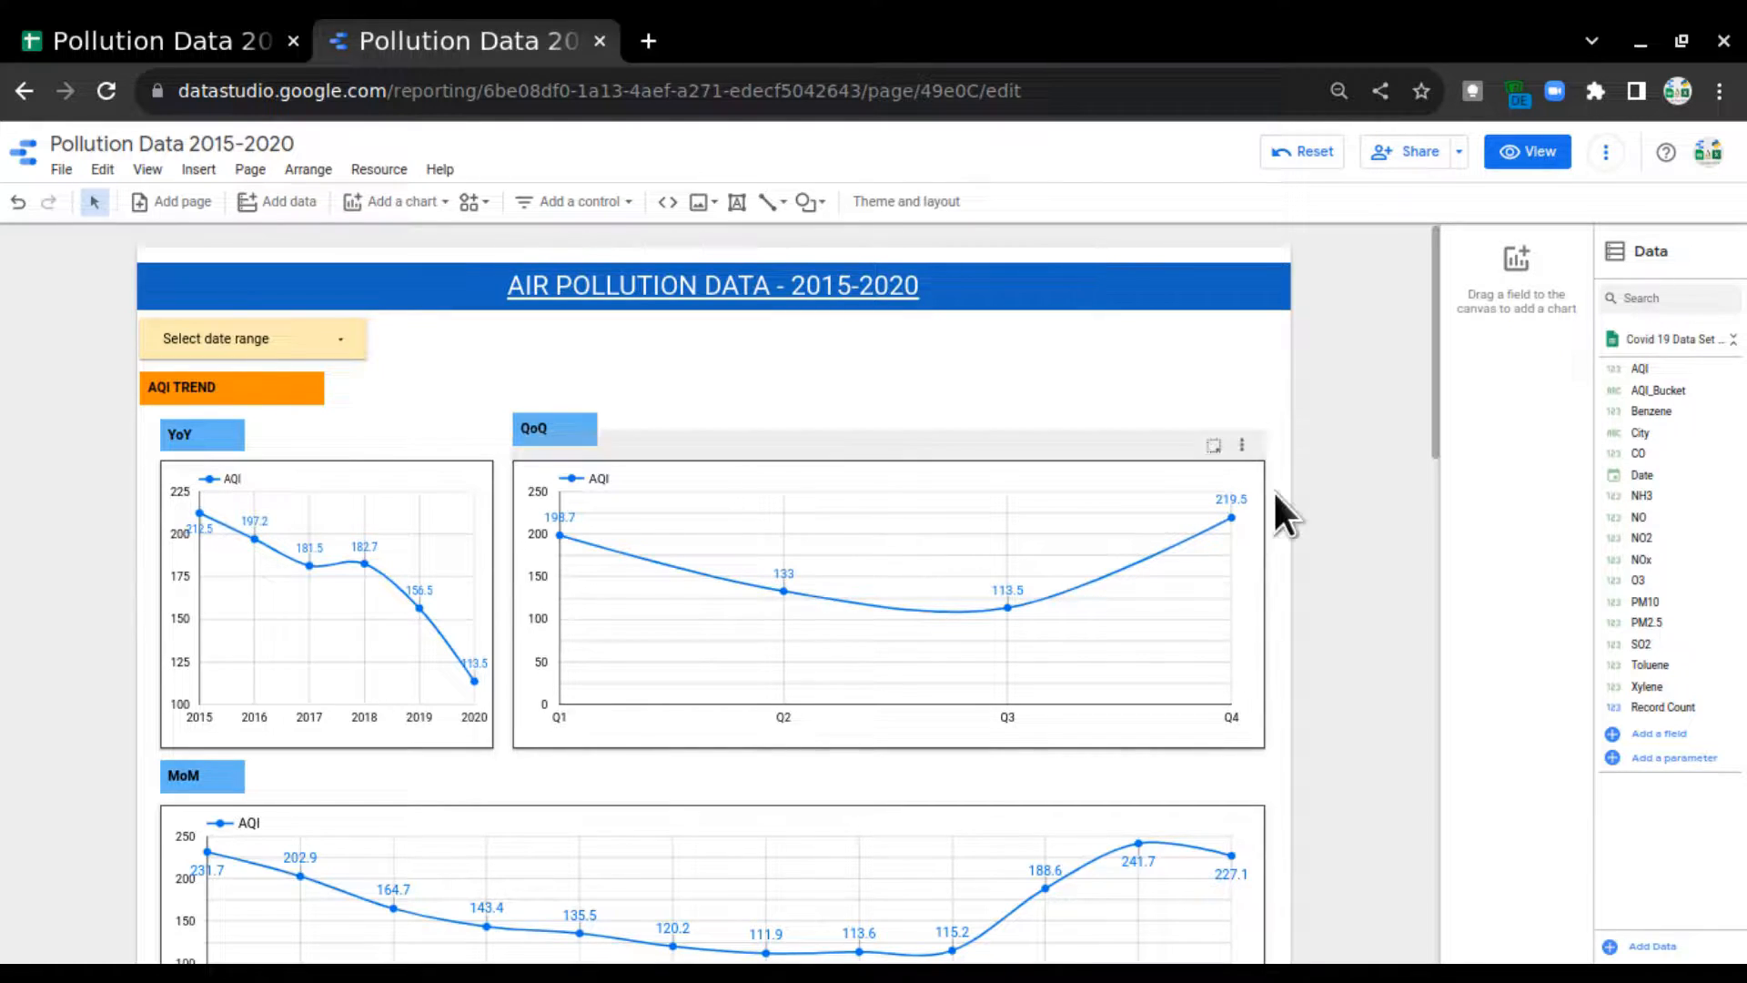
Step: Review the finished Pollution Data 2015-2020 report and the Google Sheets data set behind it
scroll(1318, 537, down, 5)
scroll(1341, 581, down, 2)
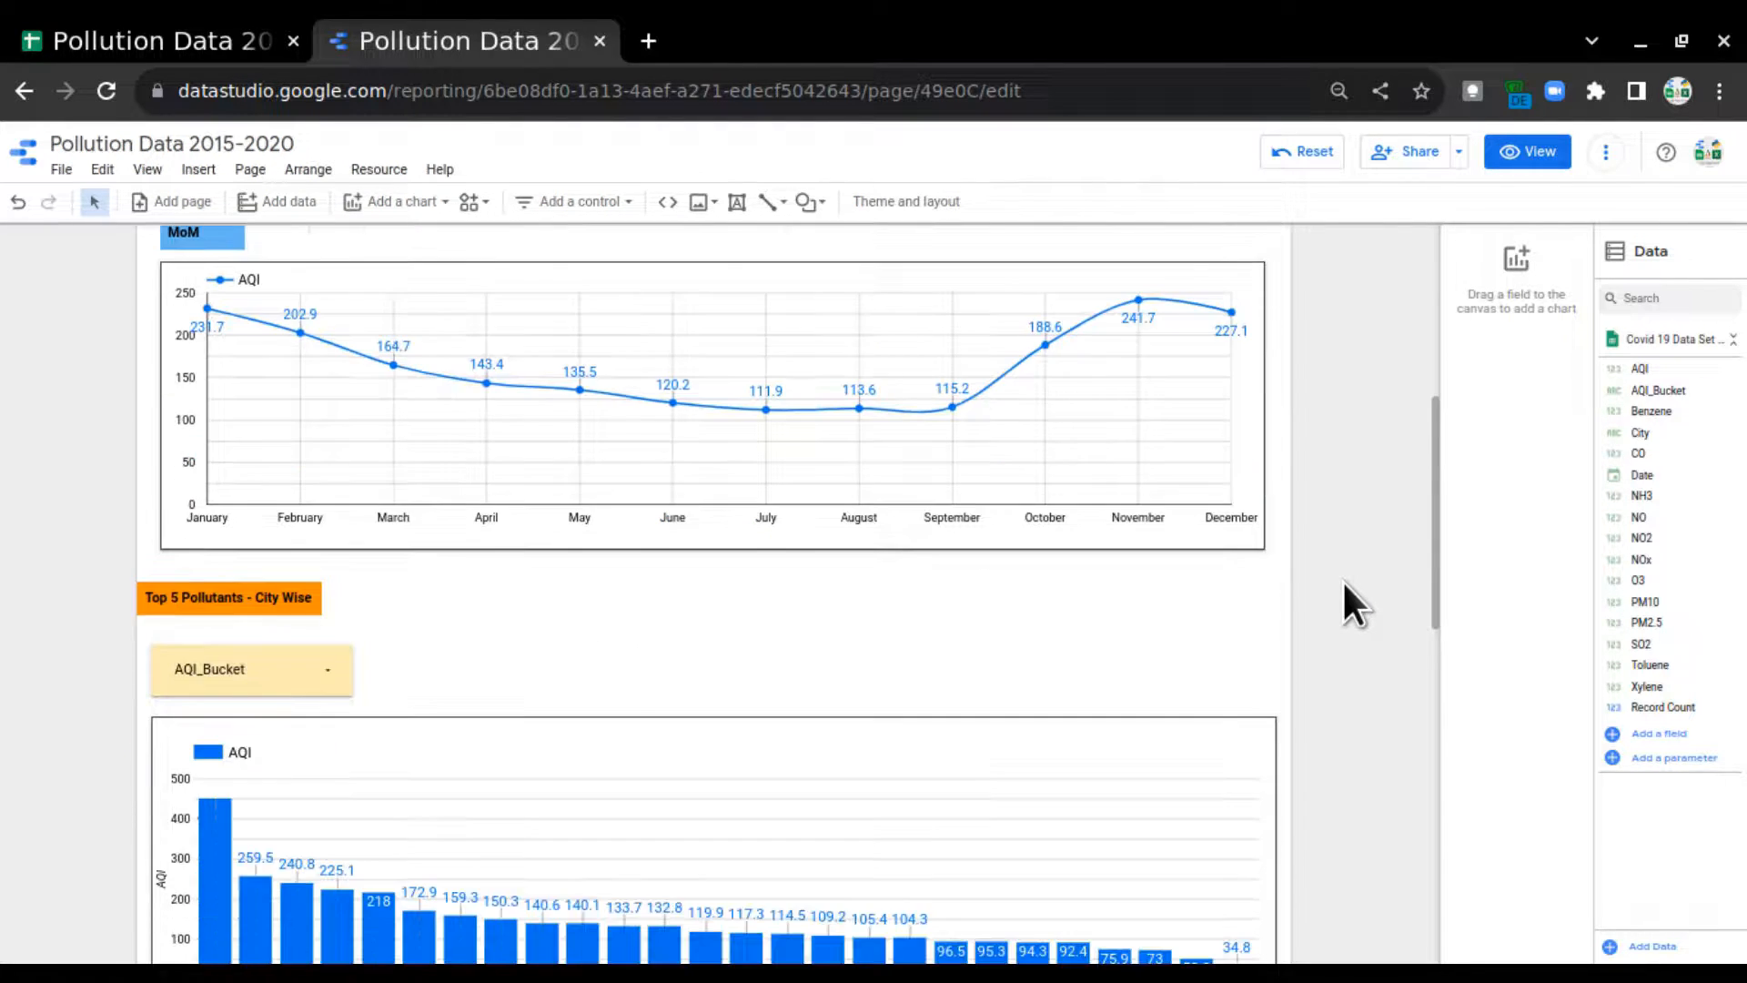
scroll(1132, 332, up, 8)
click(150, 49)
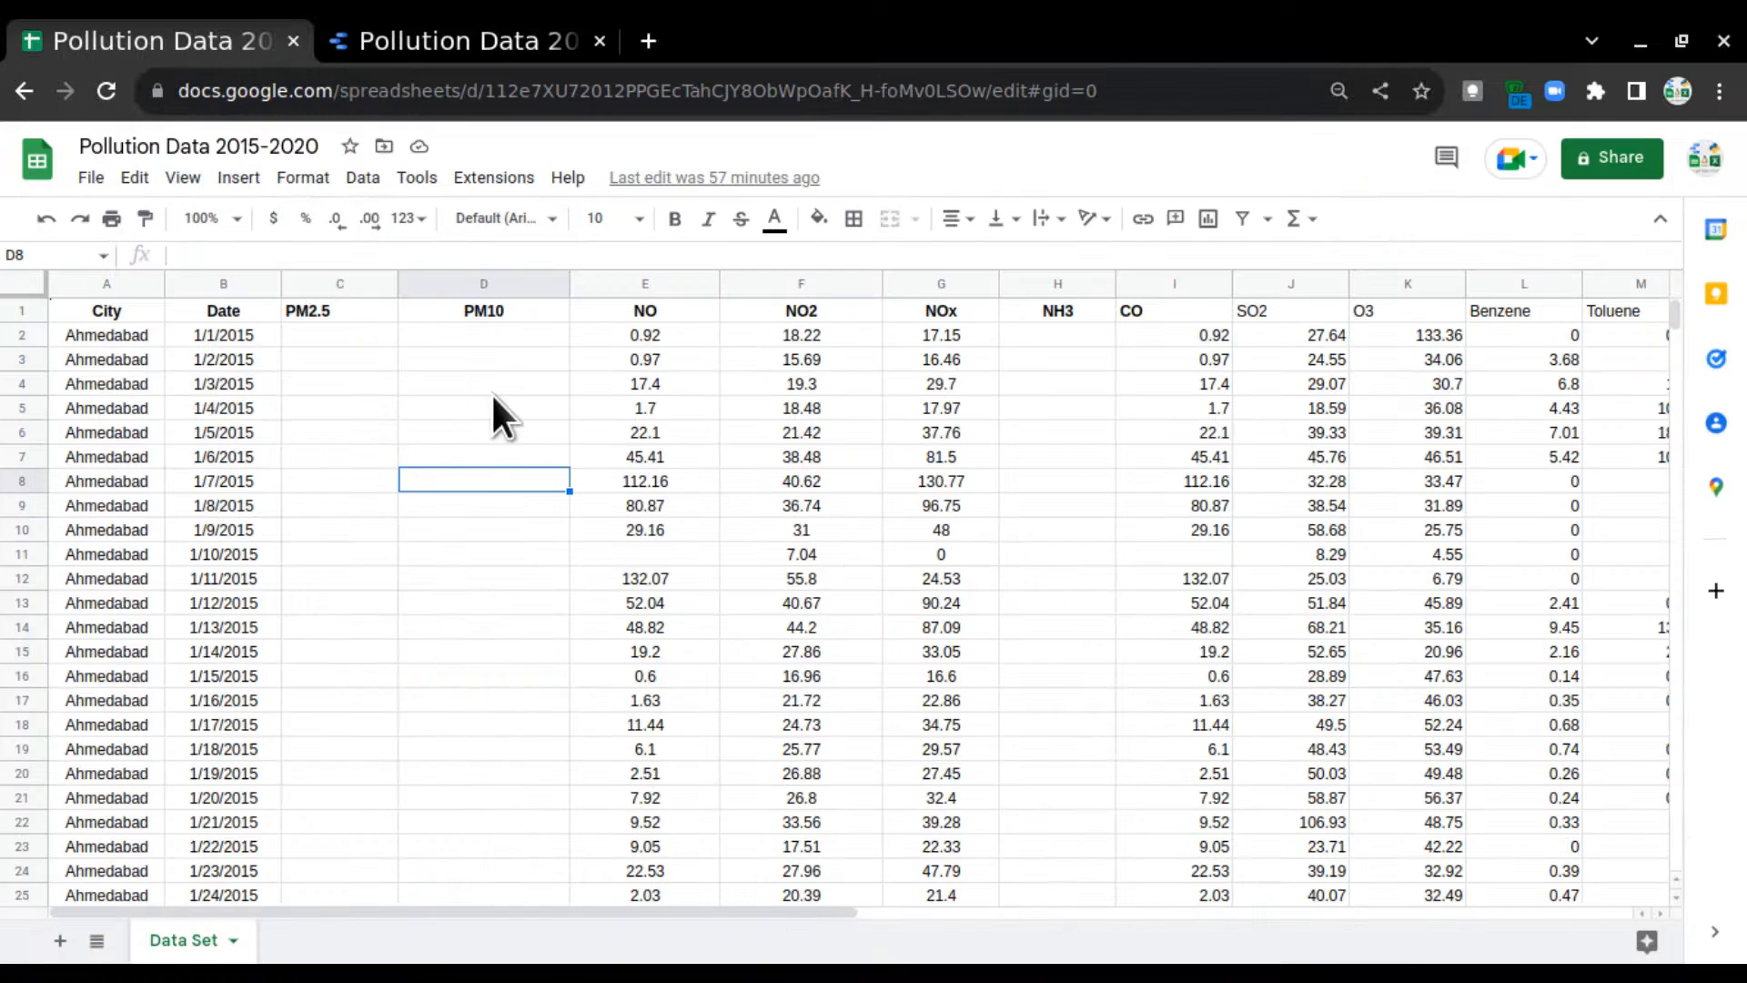
click(80, 150)
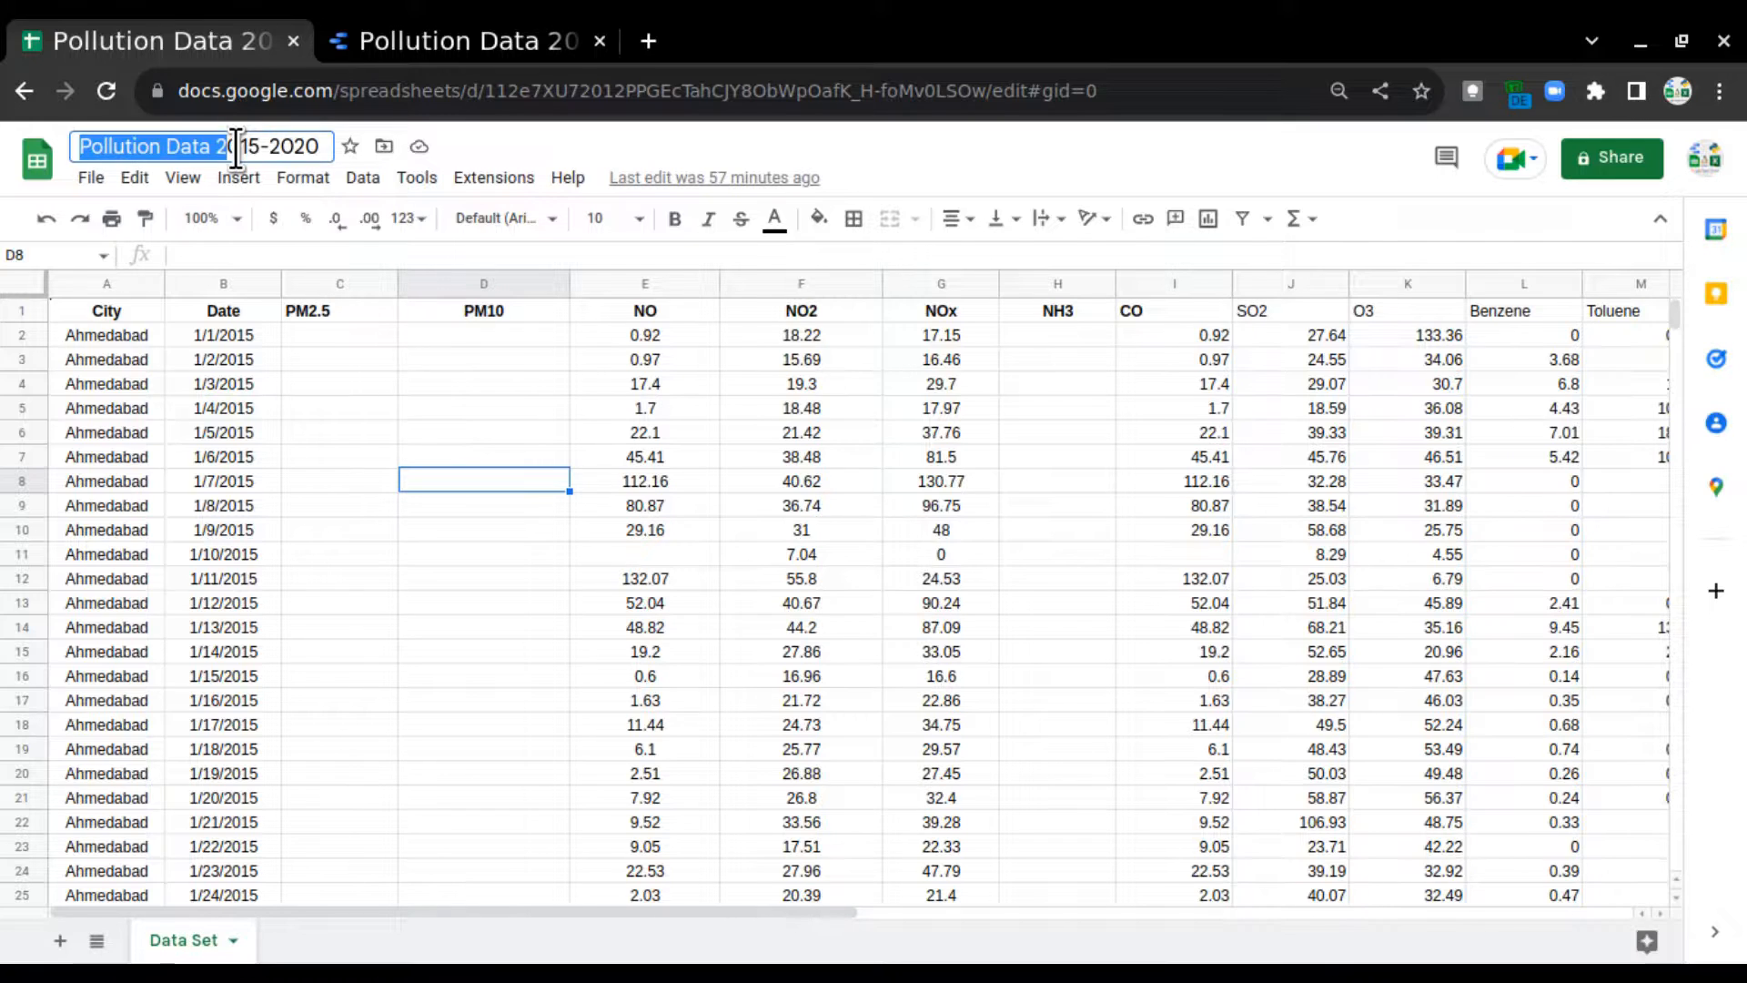
click(692, 369)
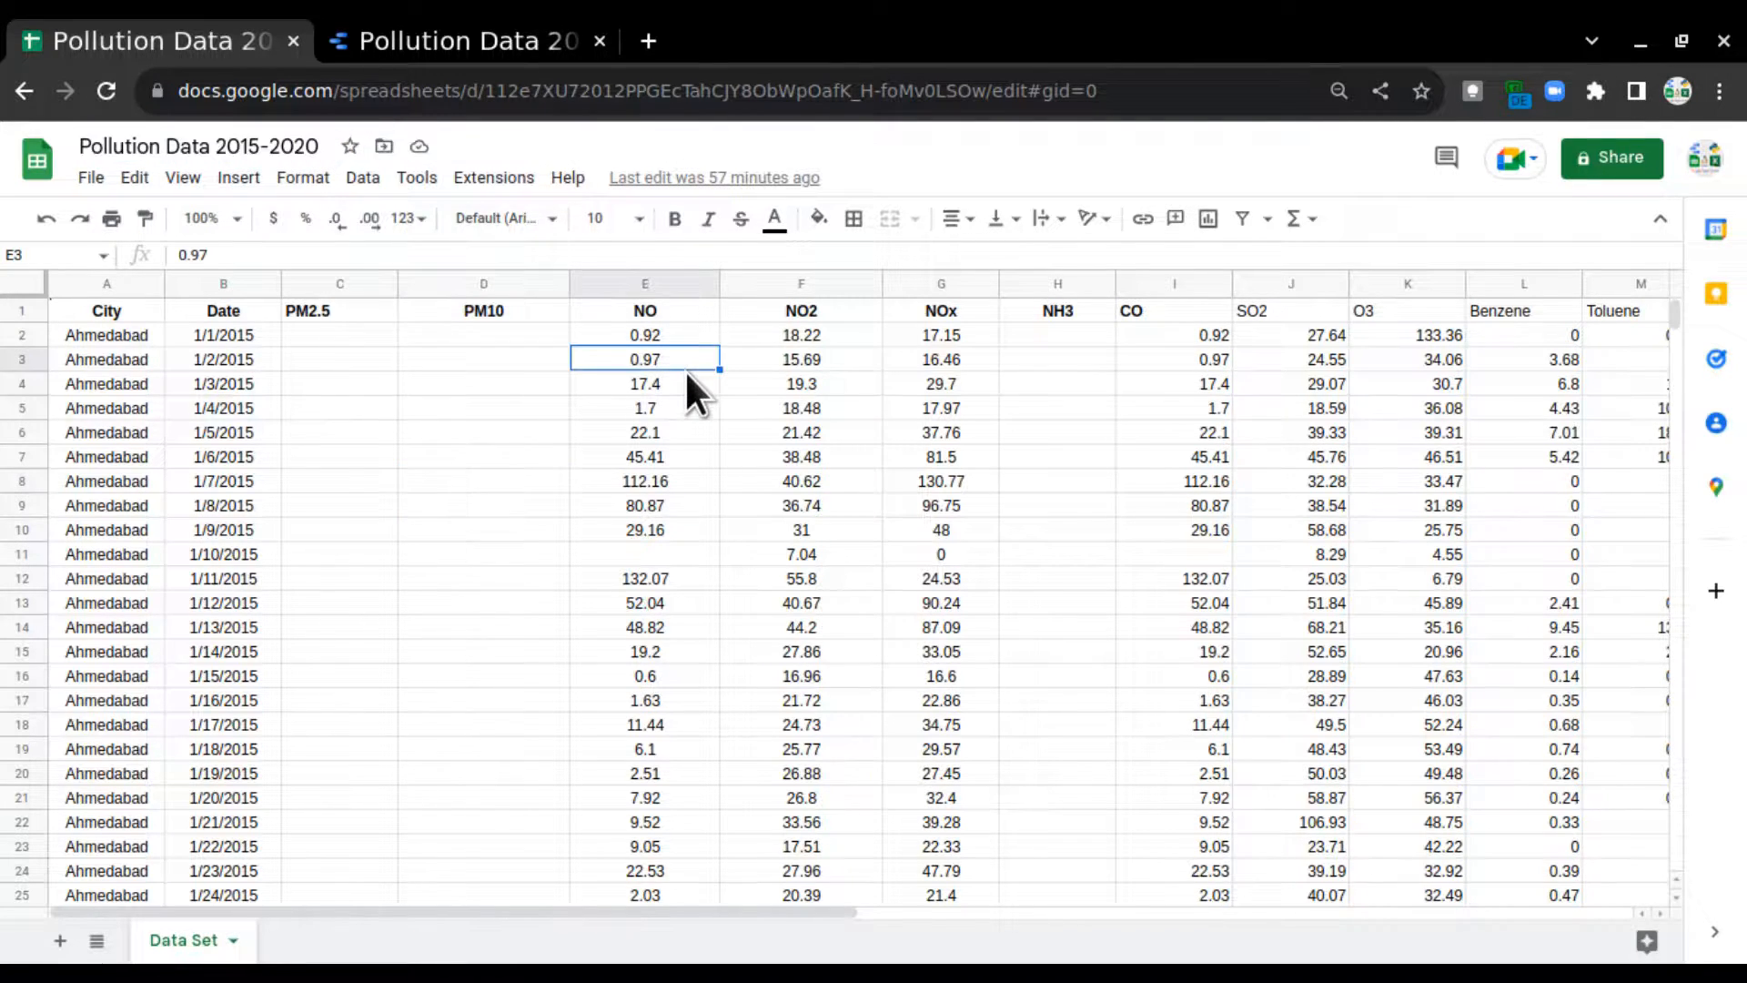
click(100, 309)
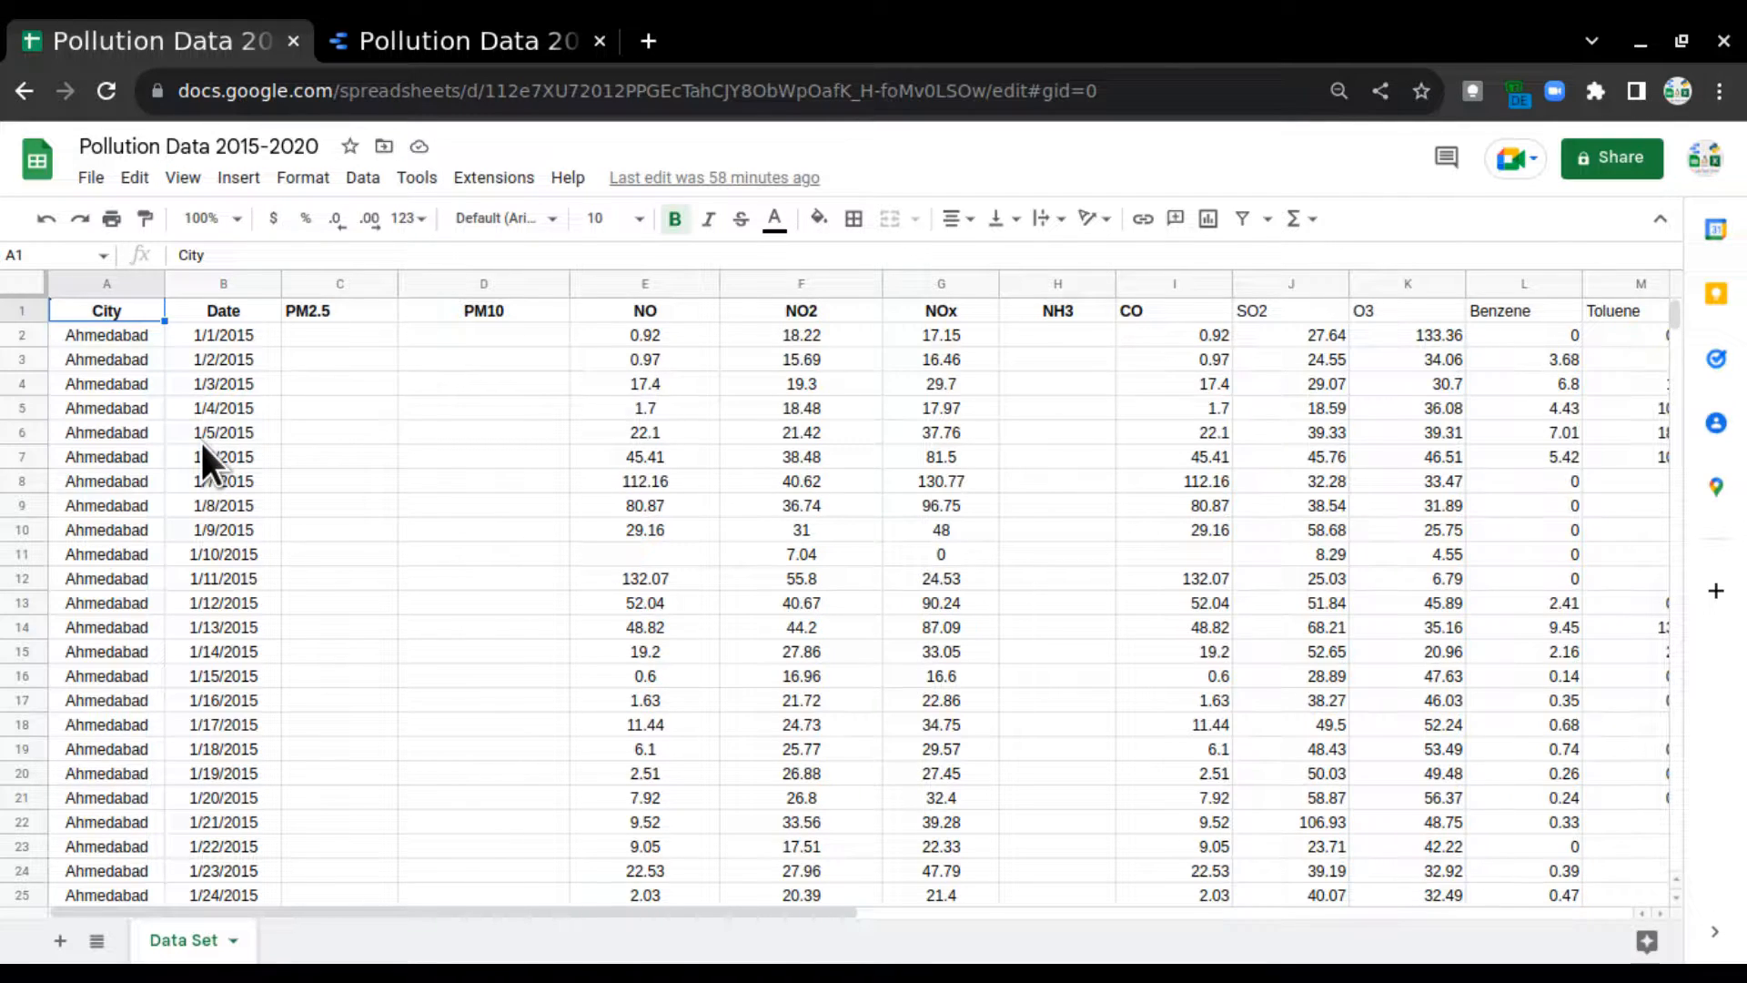
click(419, 49)
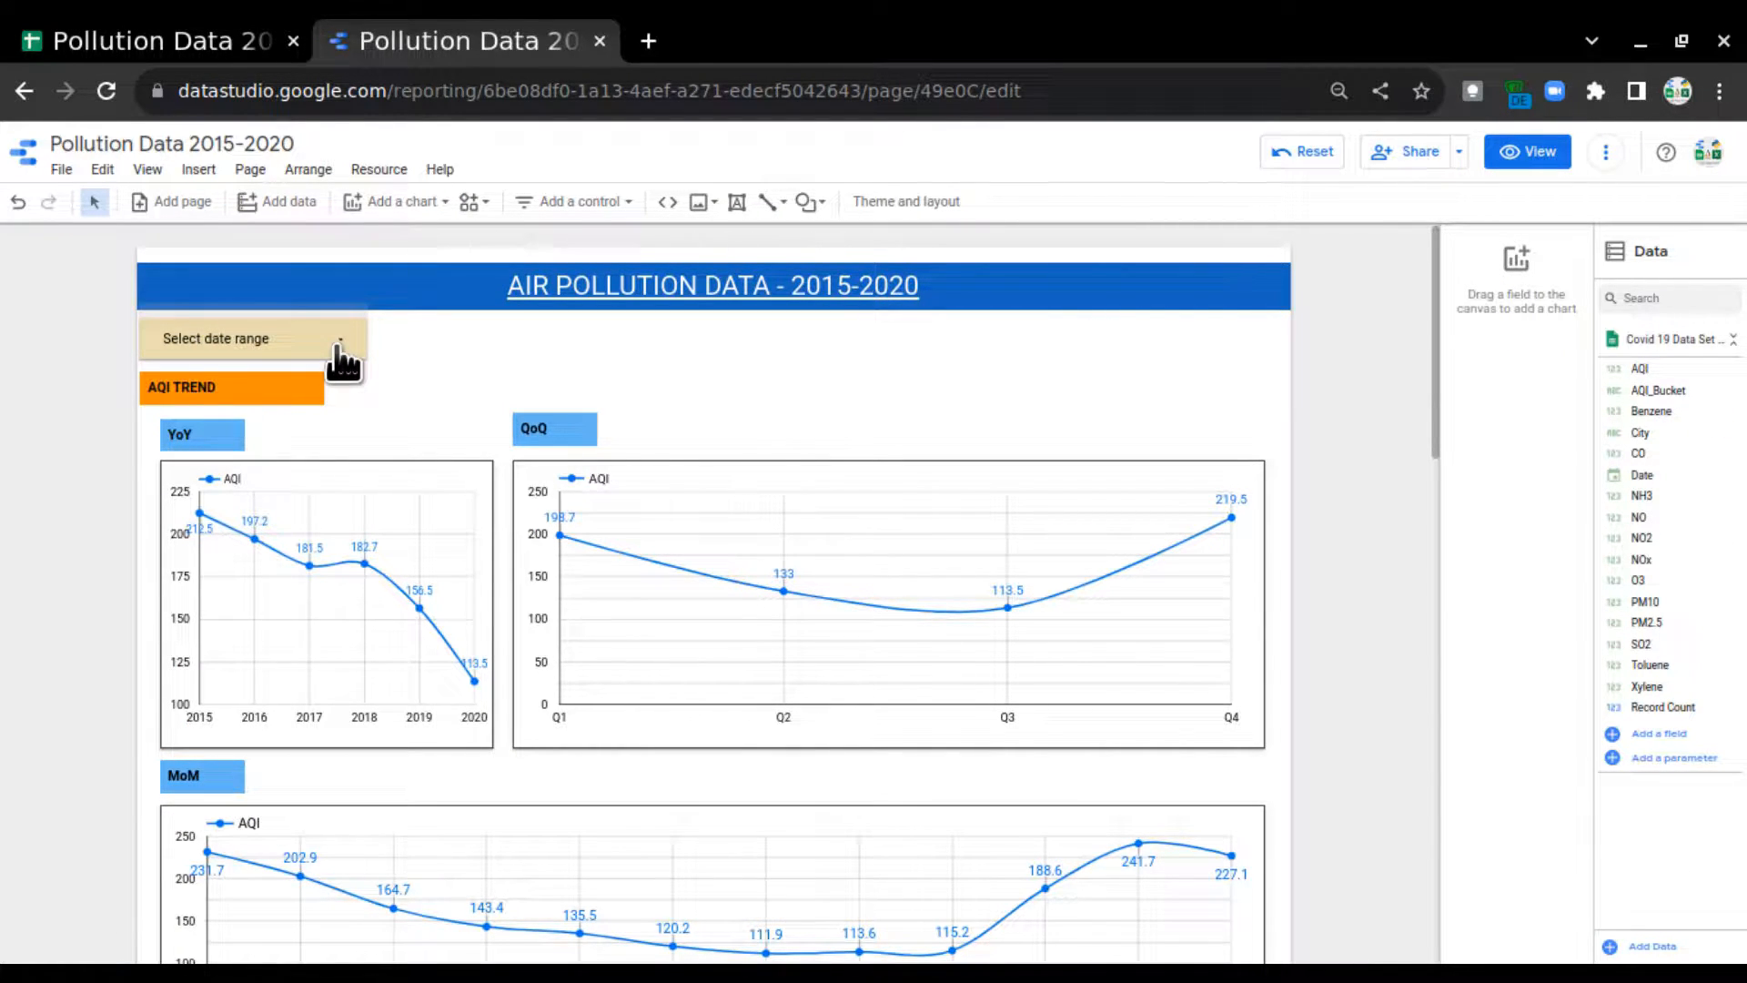
Step: Search the web for "datastudio" in a new tab, open Google Data Studio and place its tab beside the spreadsheet's tab
click(650, 41)
text(data)
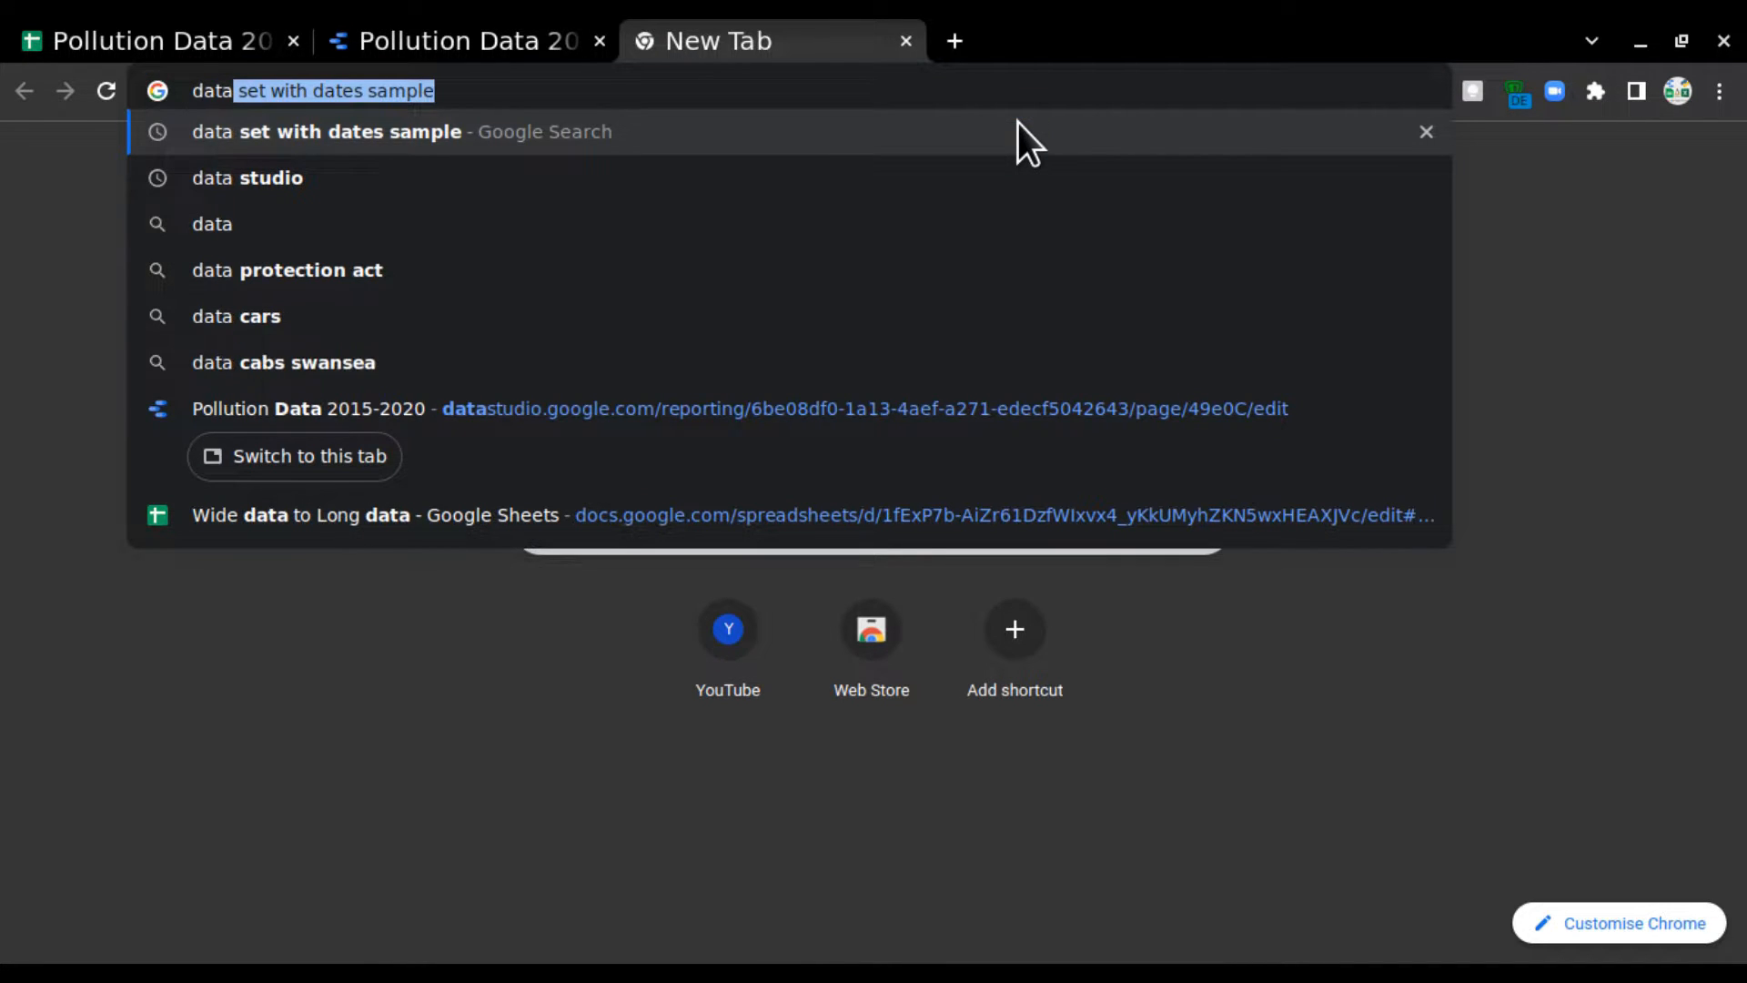
text(studio)
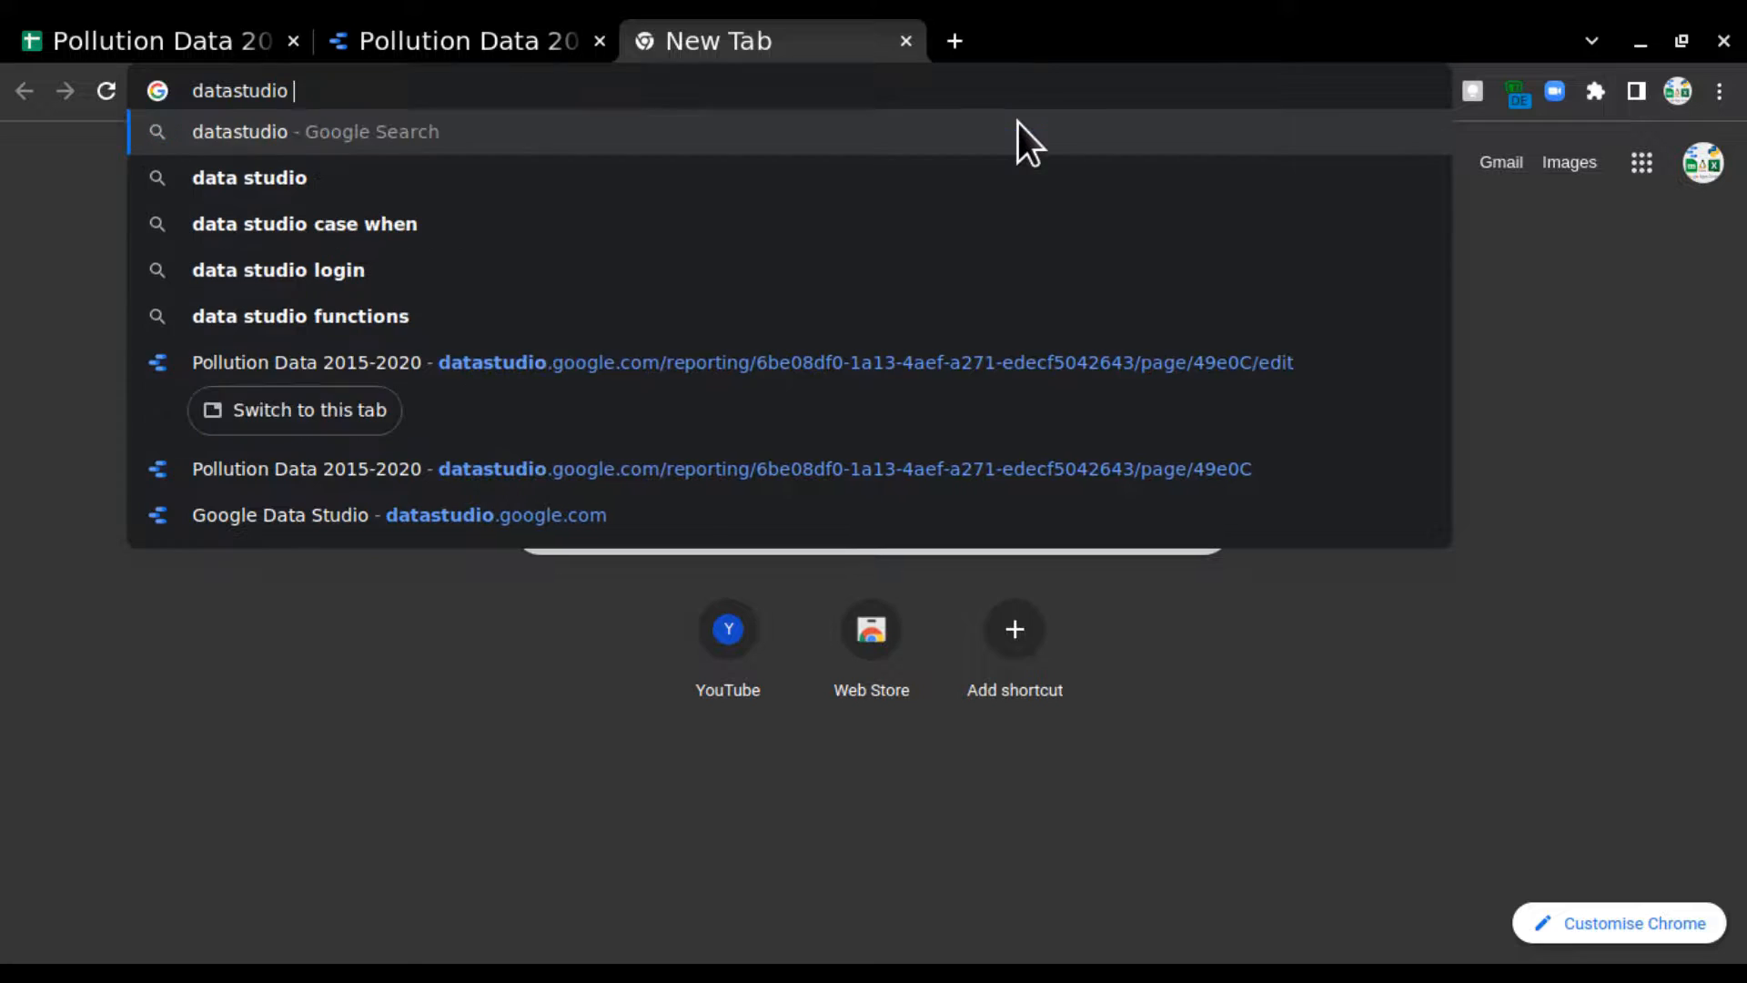
key(Return)
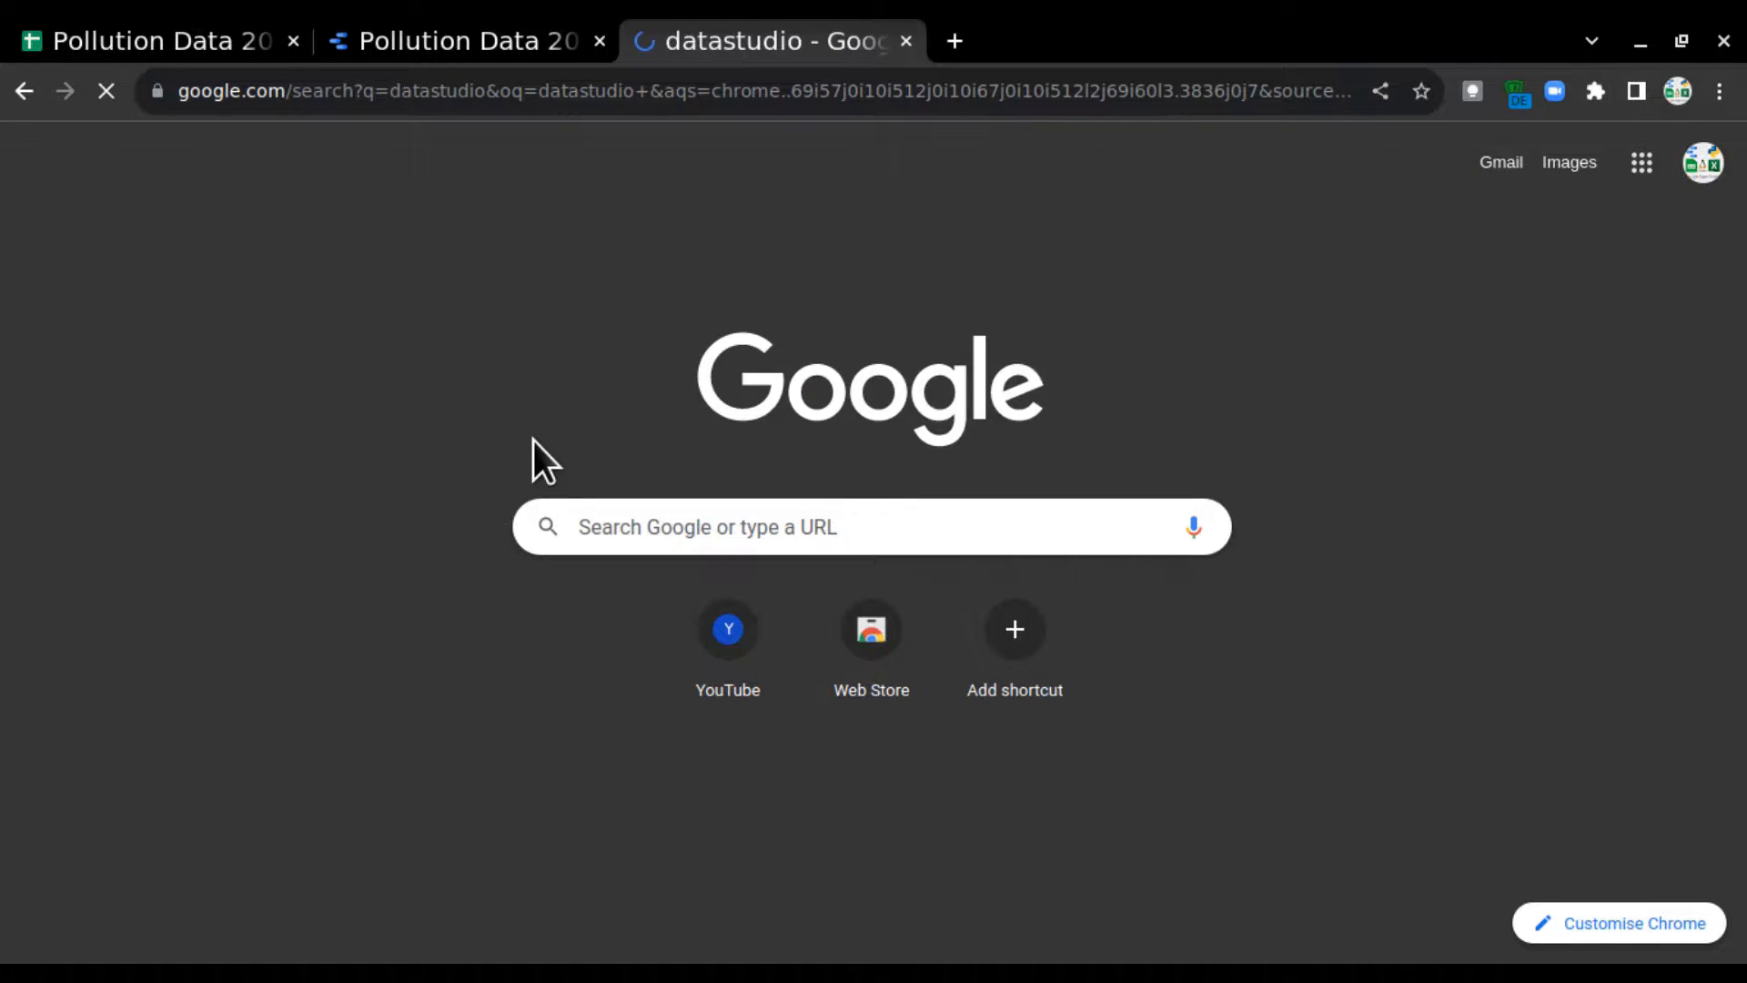
scroll(85, 534, down, 5)
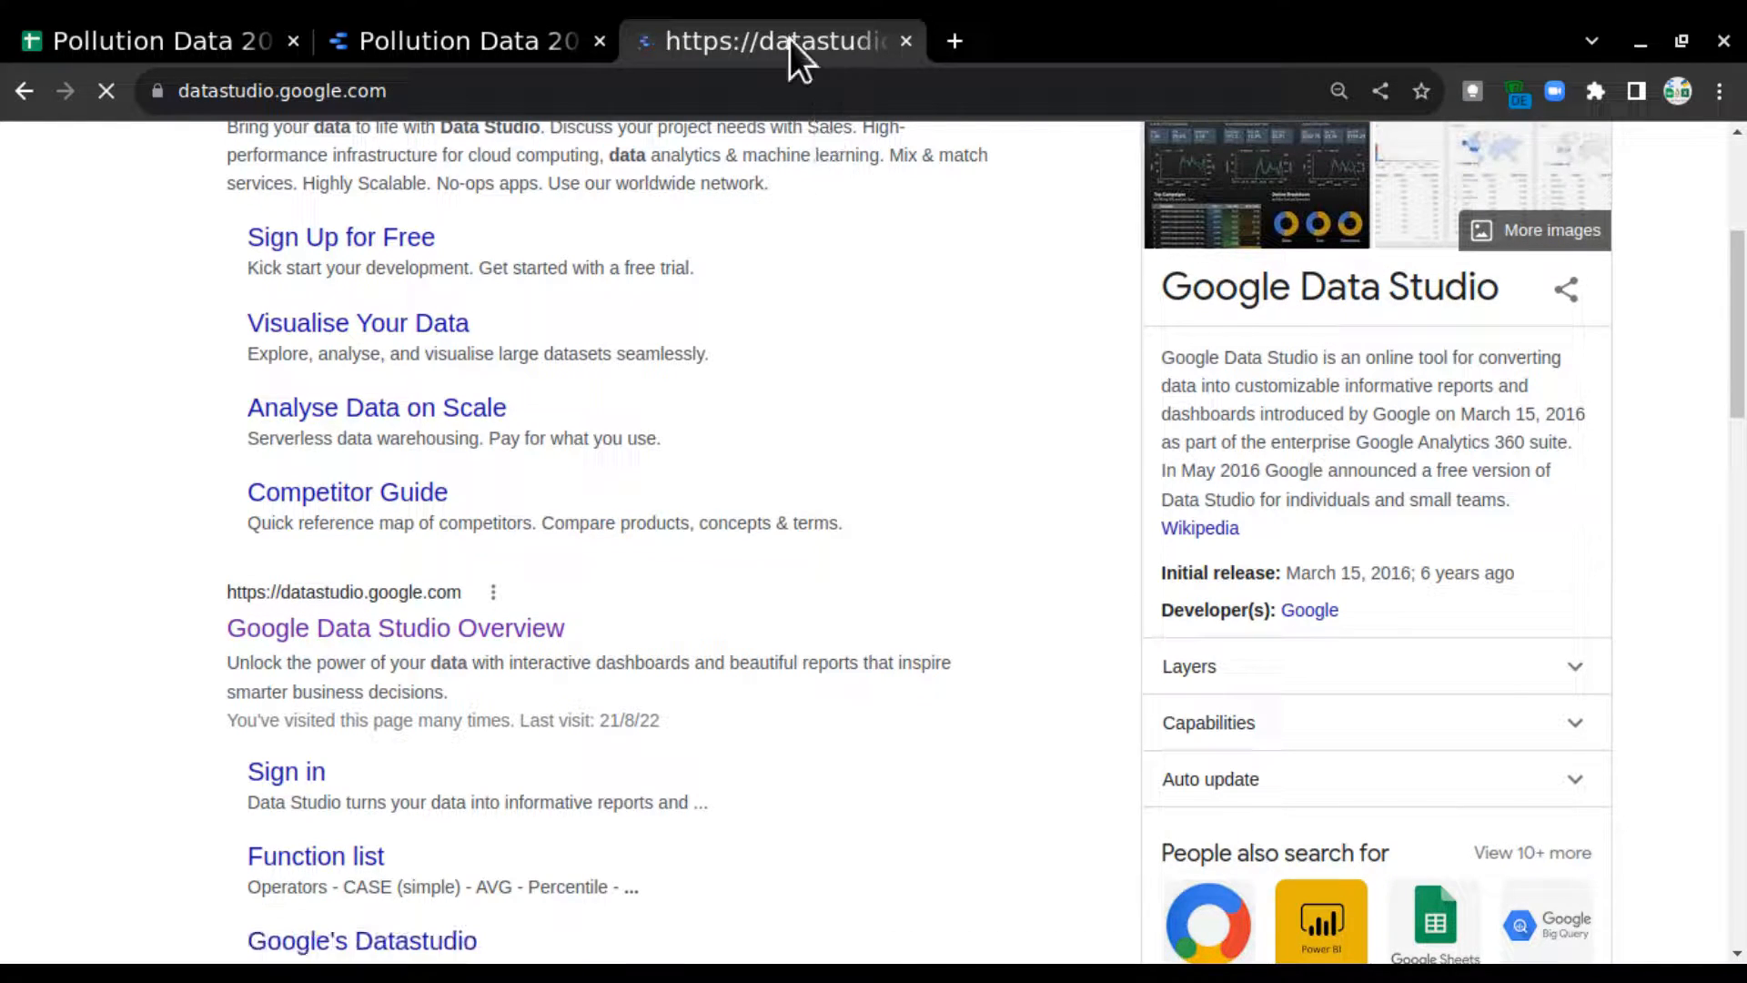
drag(790, 40, 490, 46)
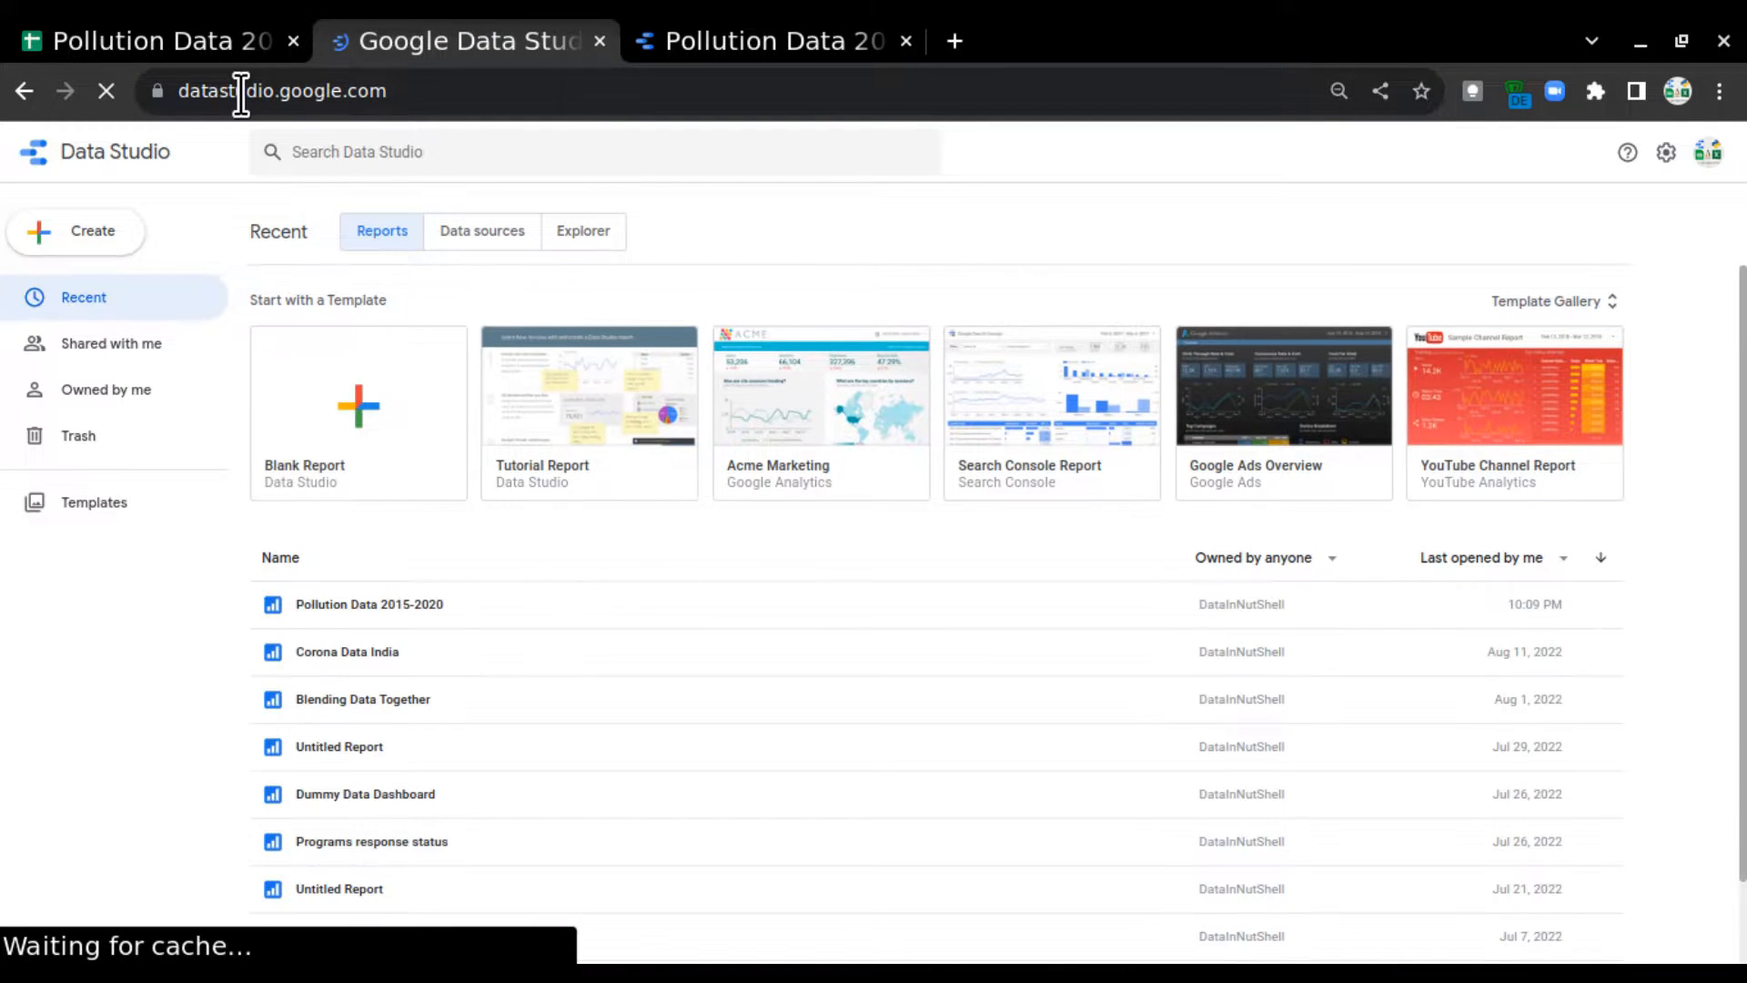
Step: Switch to the Pollution Data 2015-2020 spreadsheet in Google Sheets and copy its URL
click(237, 45)
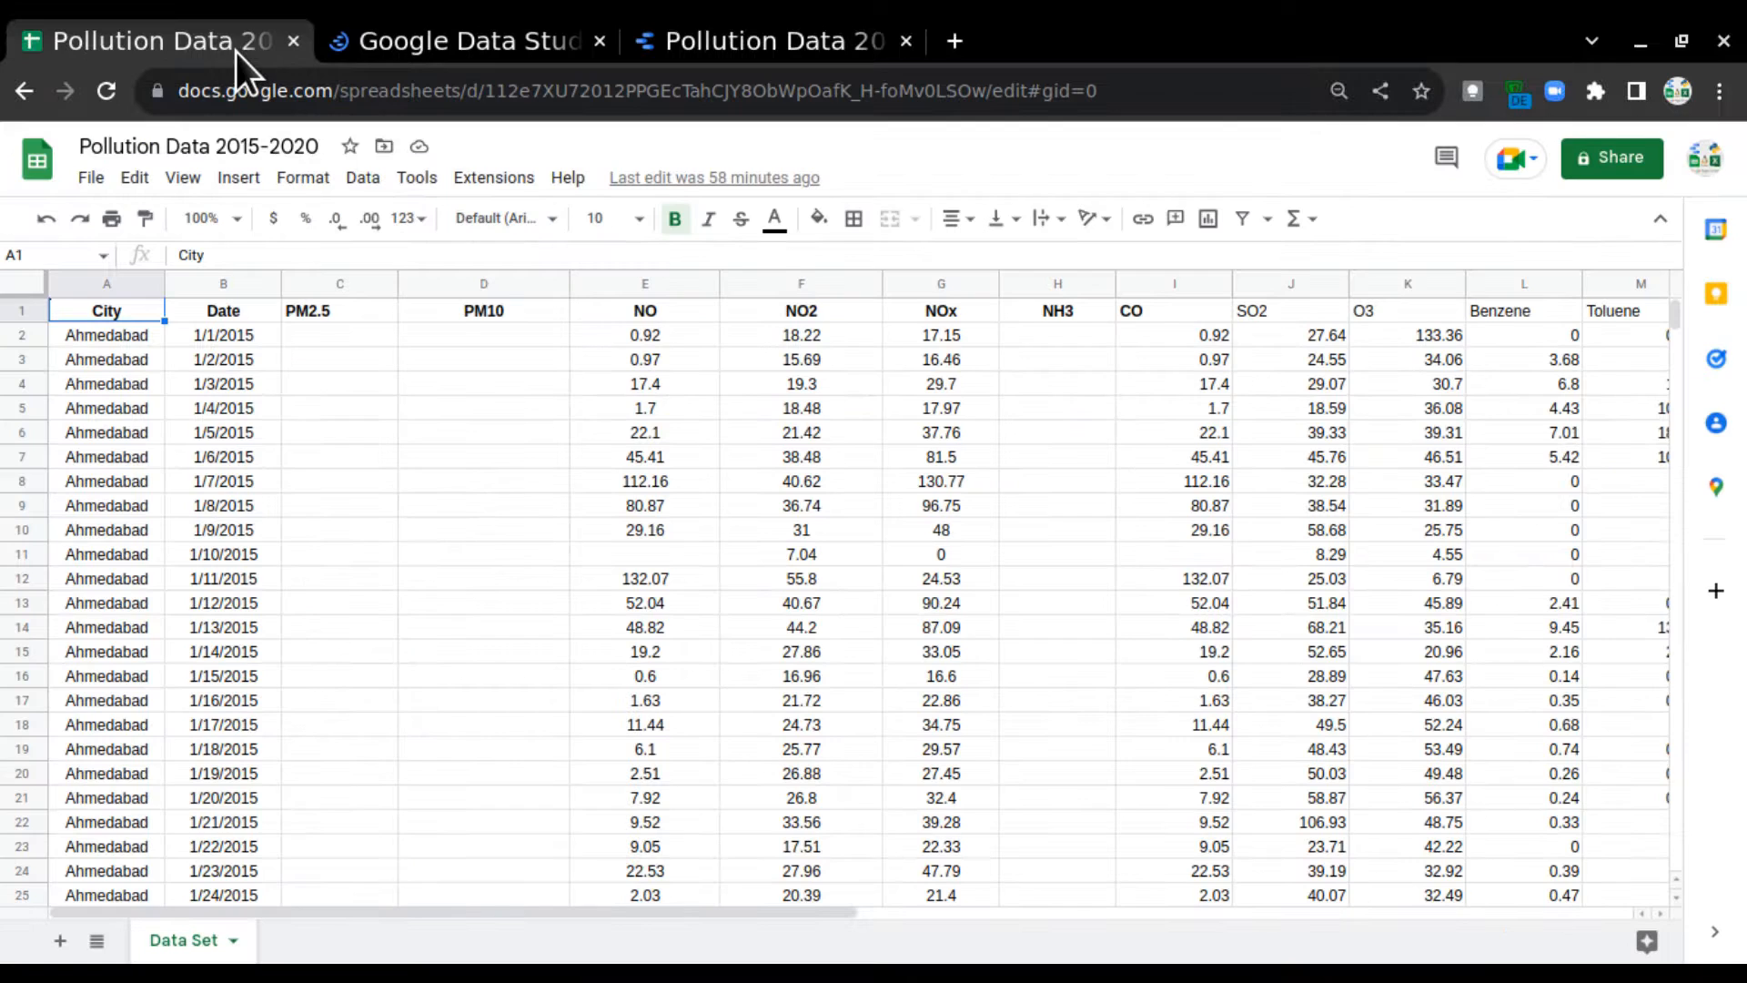
click(566, 91)
key(ctrl+c)
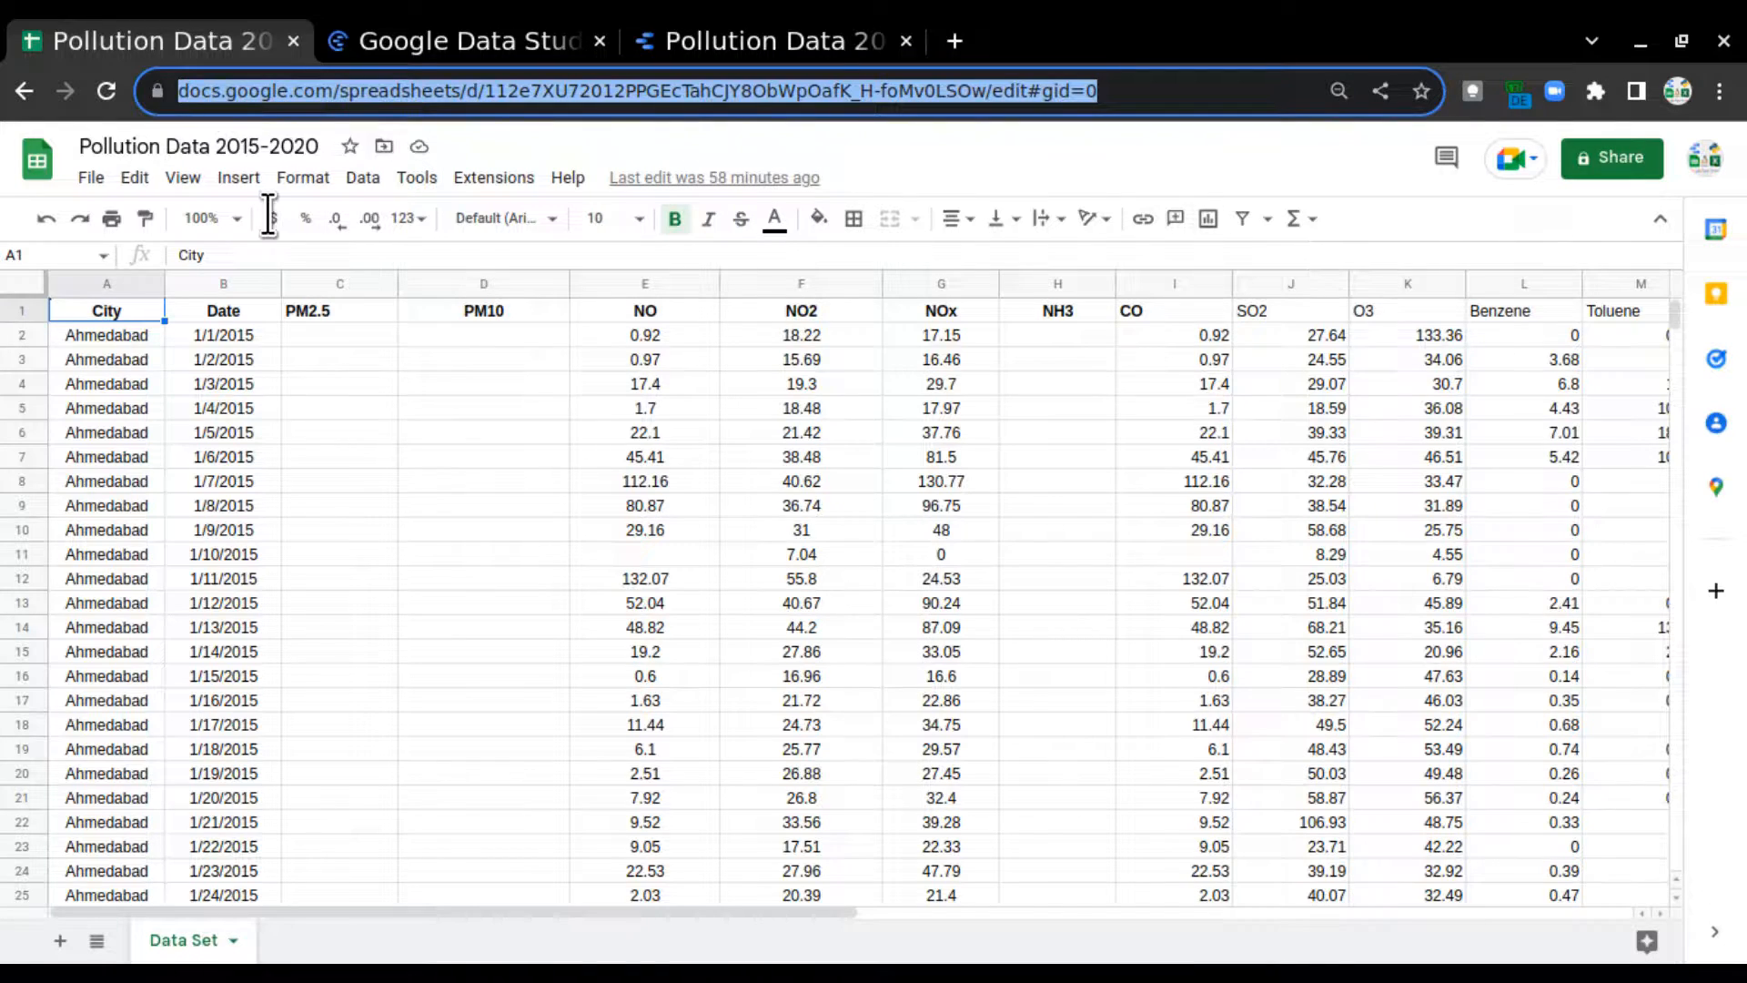
Step: Create a blank report in Data Studio and choose Google Sheets as its data connector
click(446, 46)
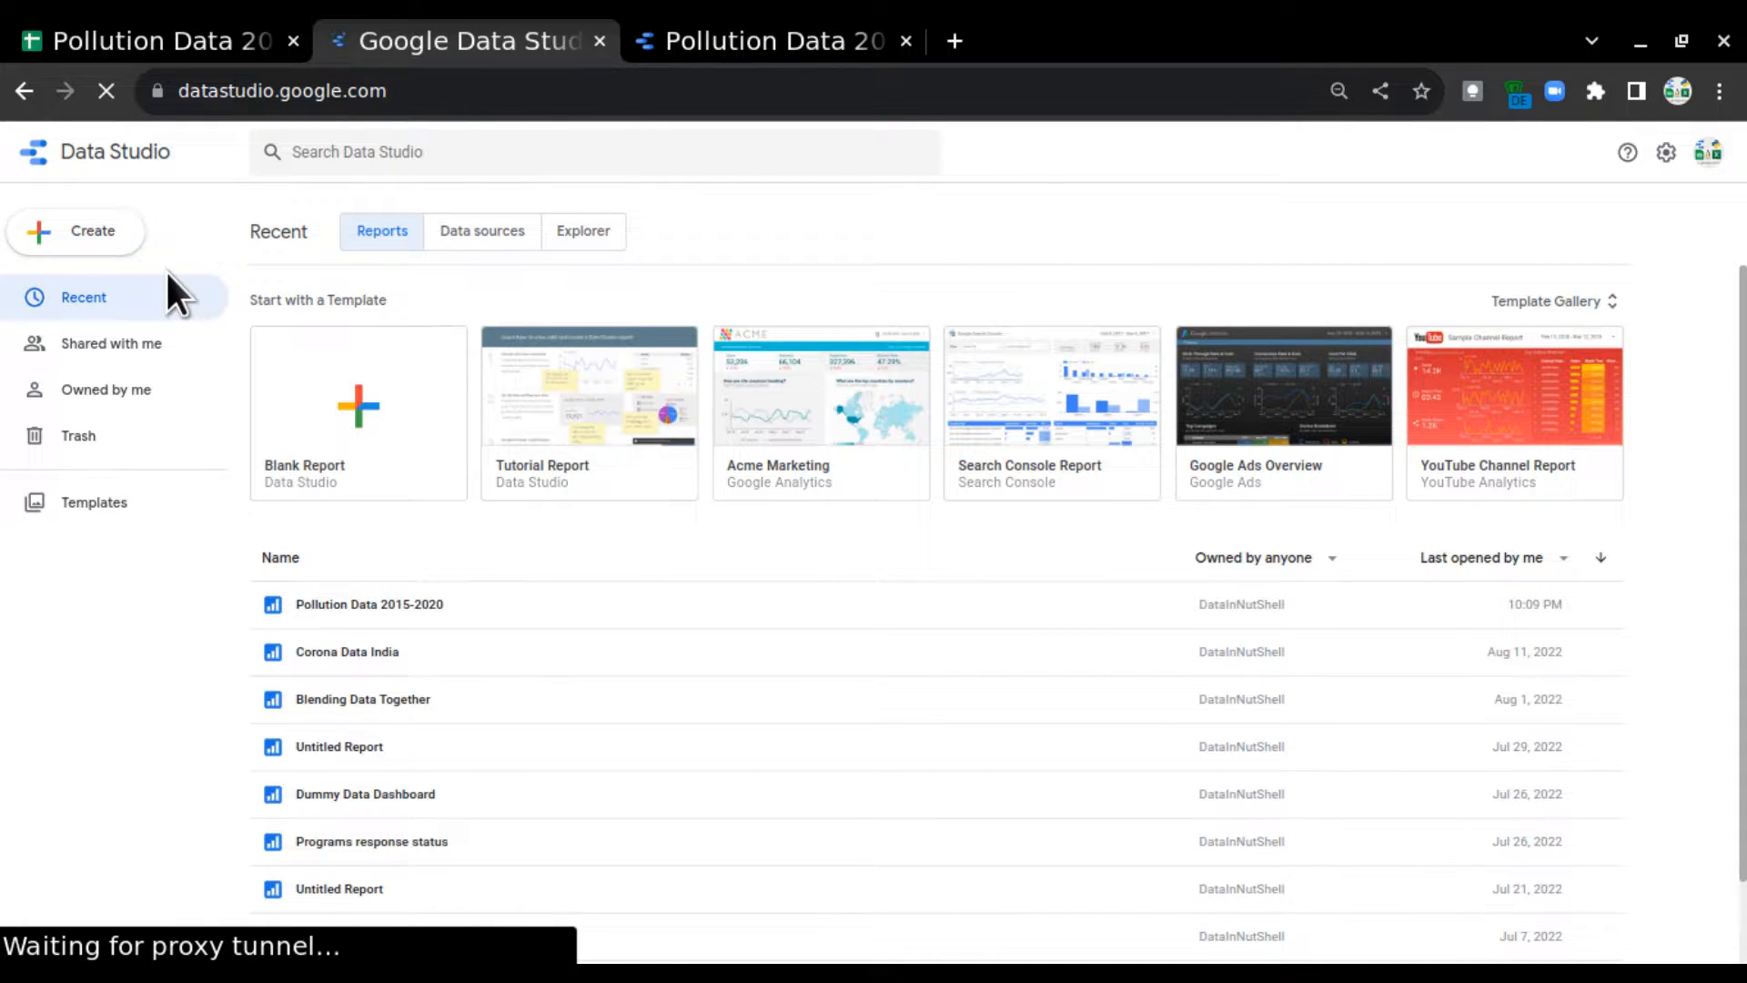
click(354, 418)
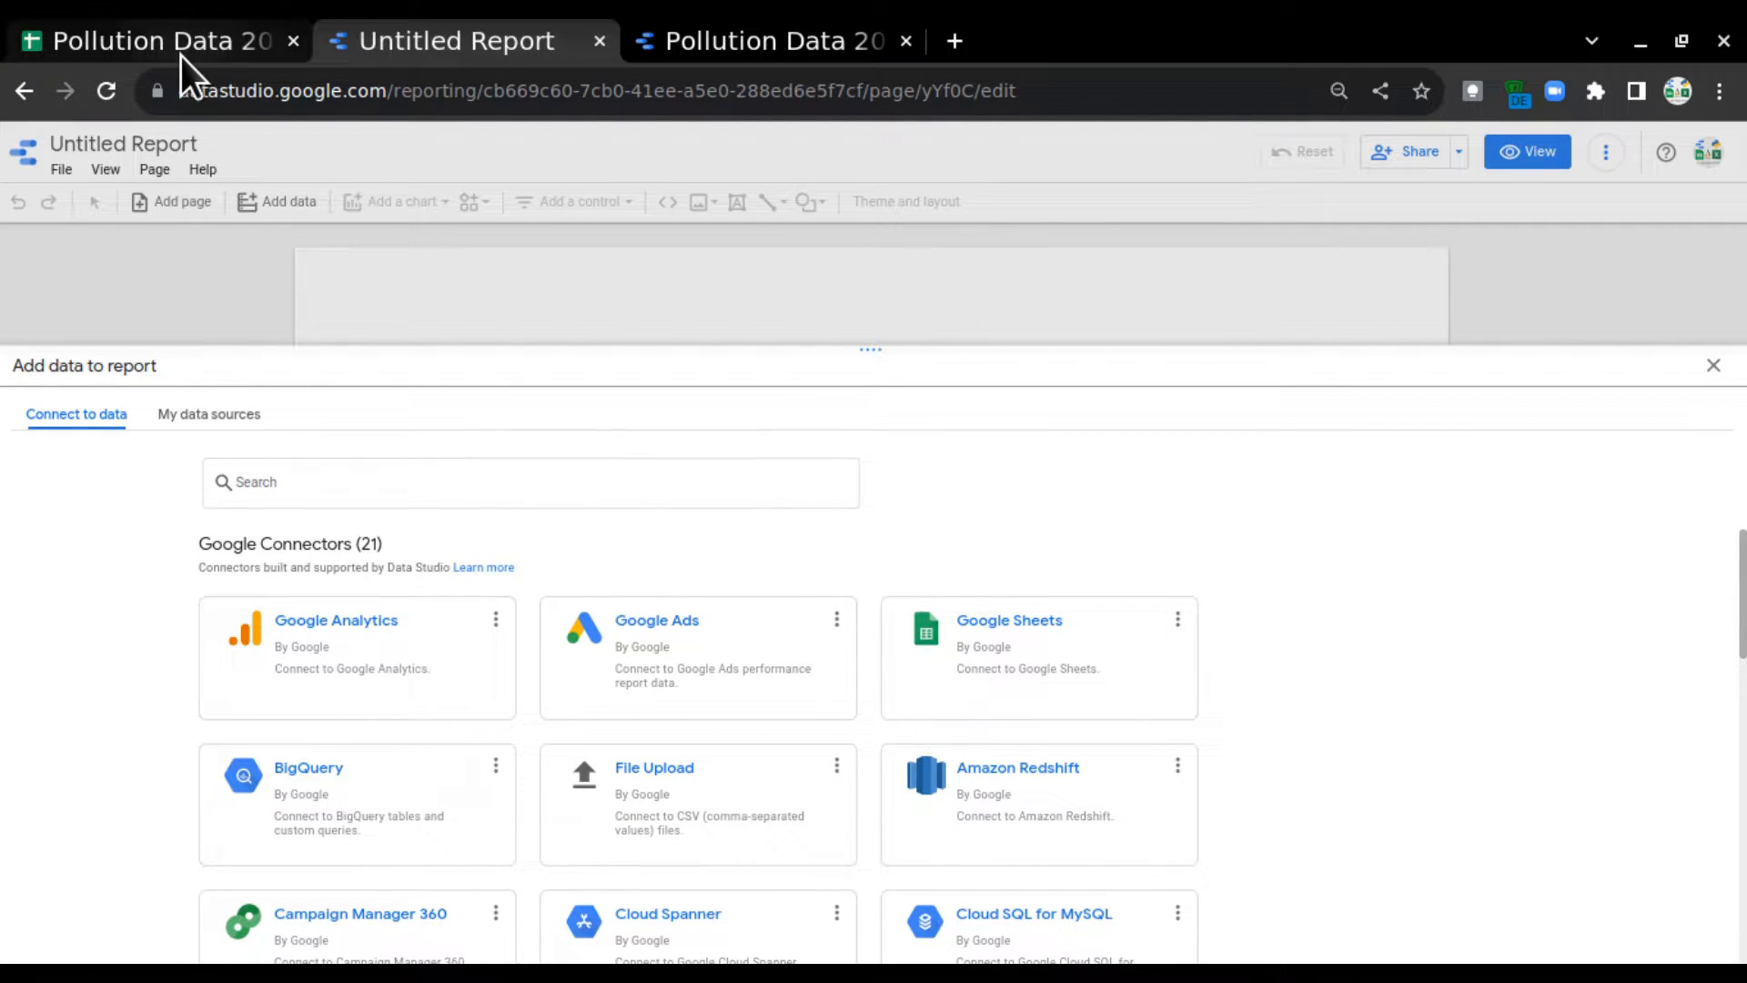
click(1005, 627)
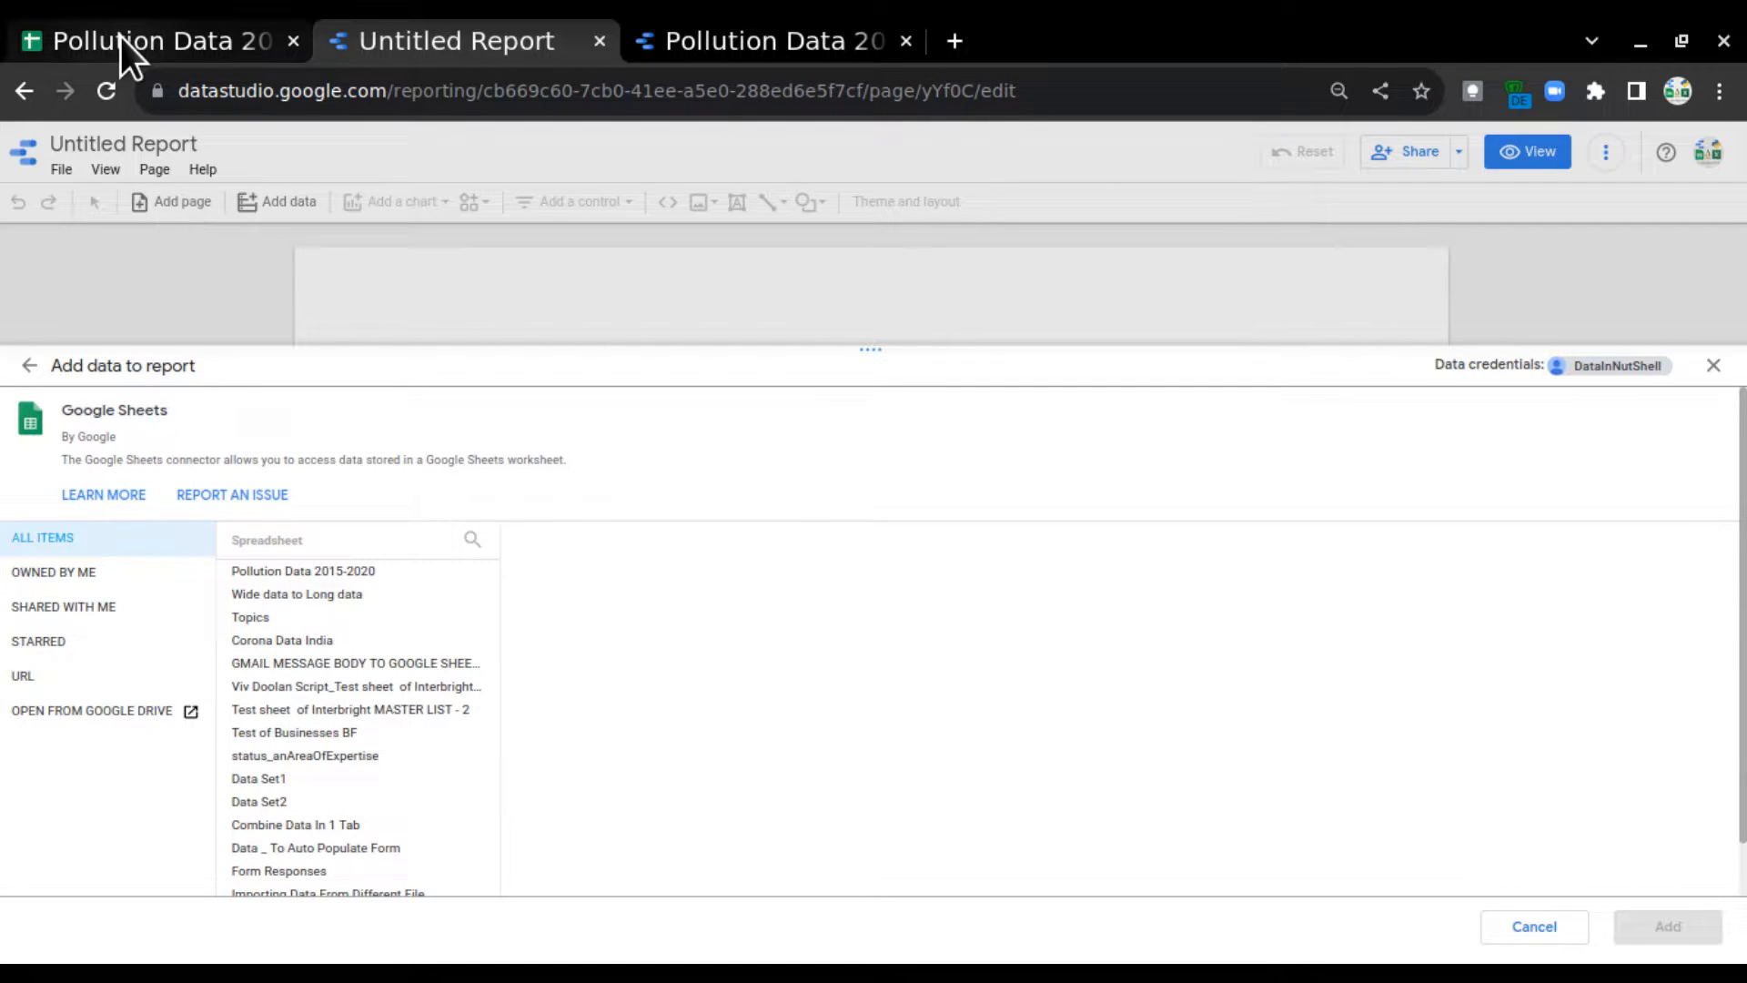
Step: Connect the Data Set worksheet through the copied spreadsheet URL and add it to the report
click(50, 678)
click(293, 590)
key(ctrl+v)
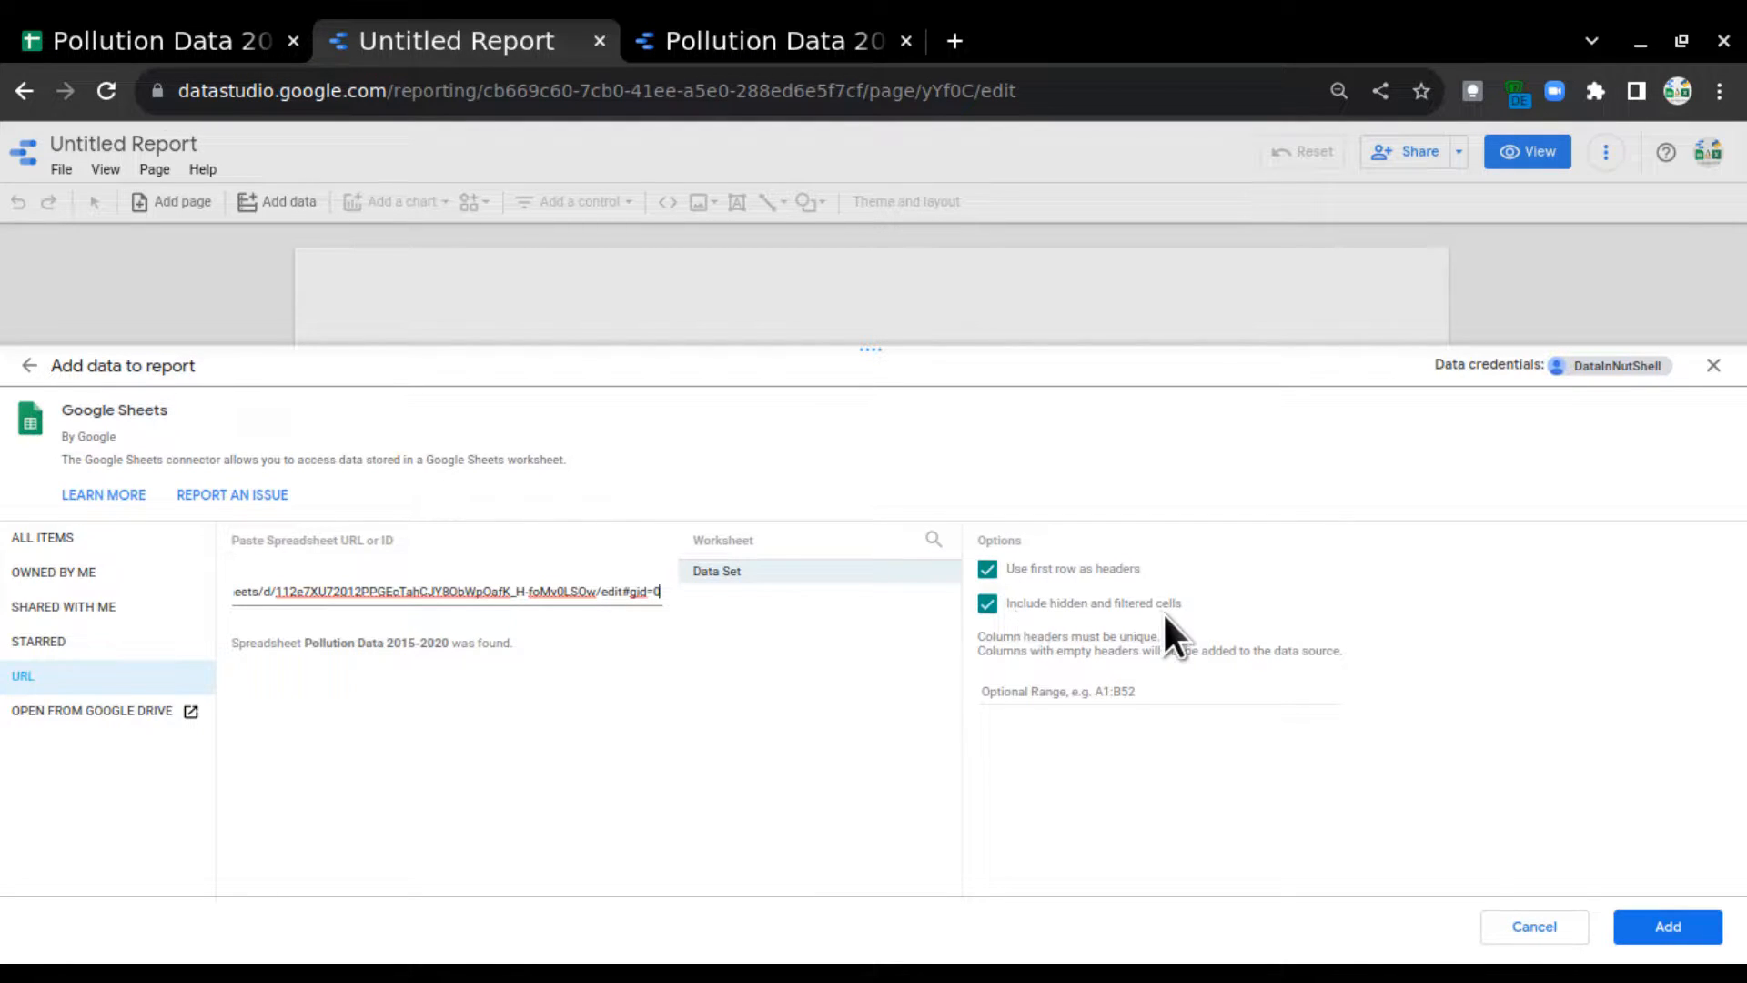
click(1668, 929)
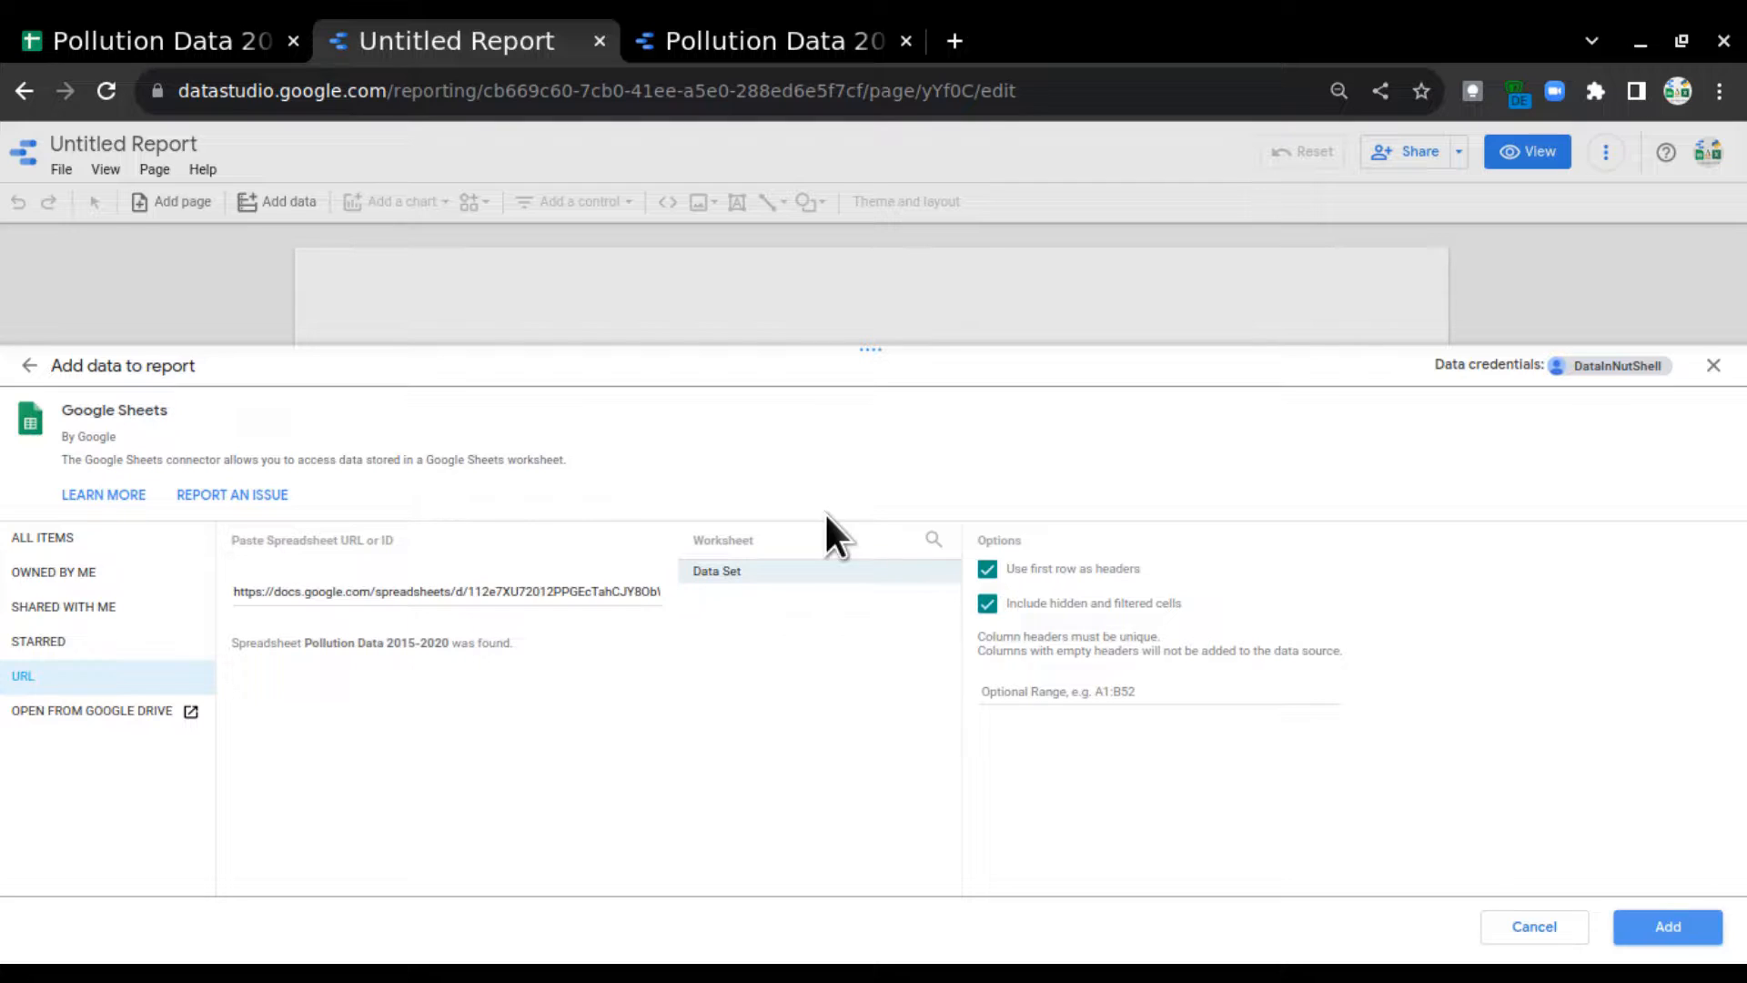
click(1680, 924)
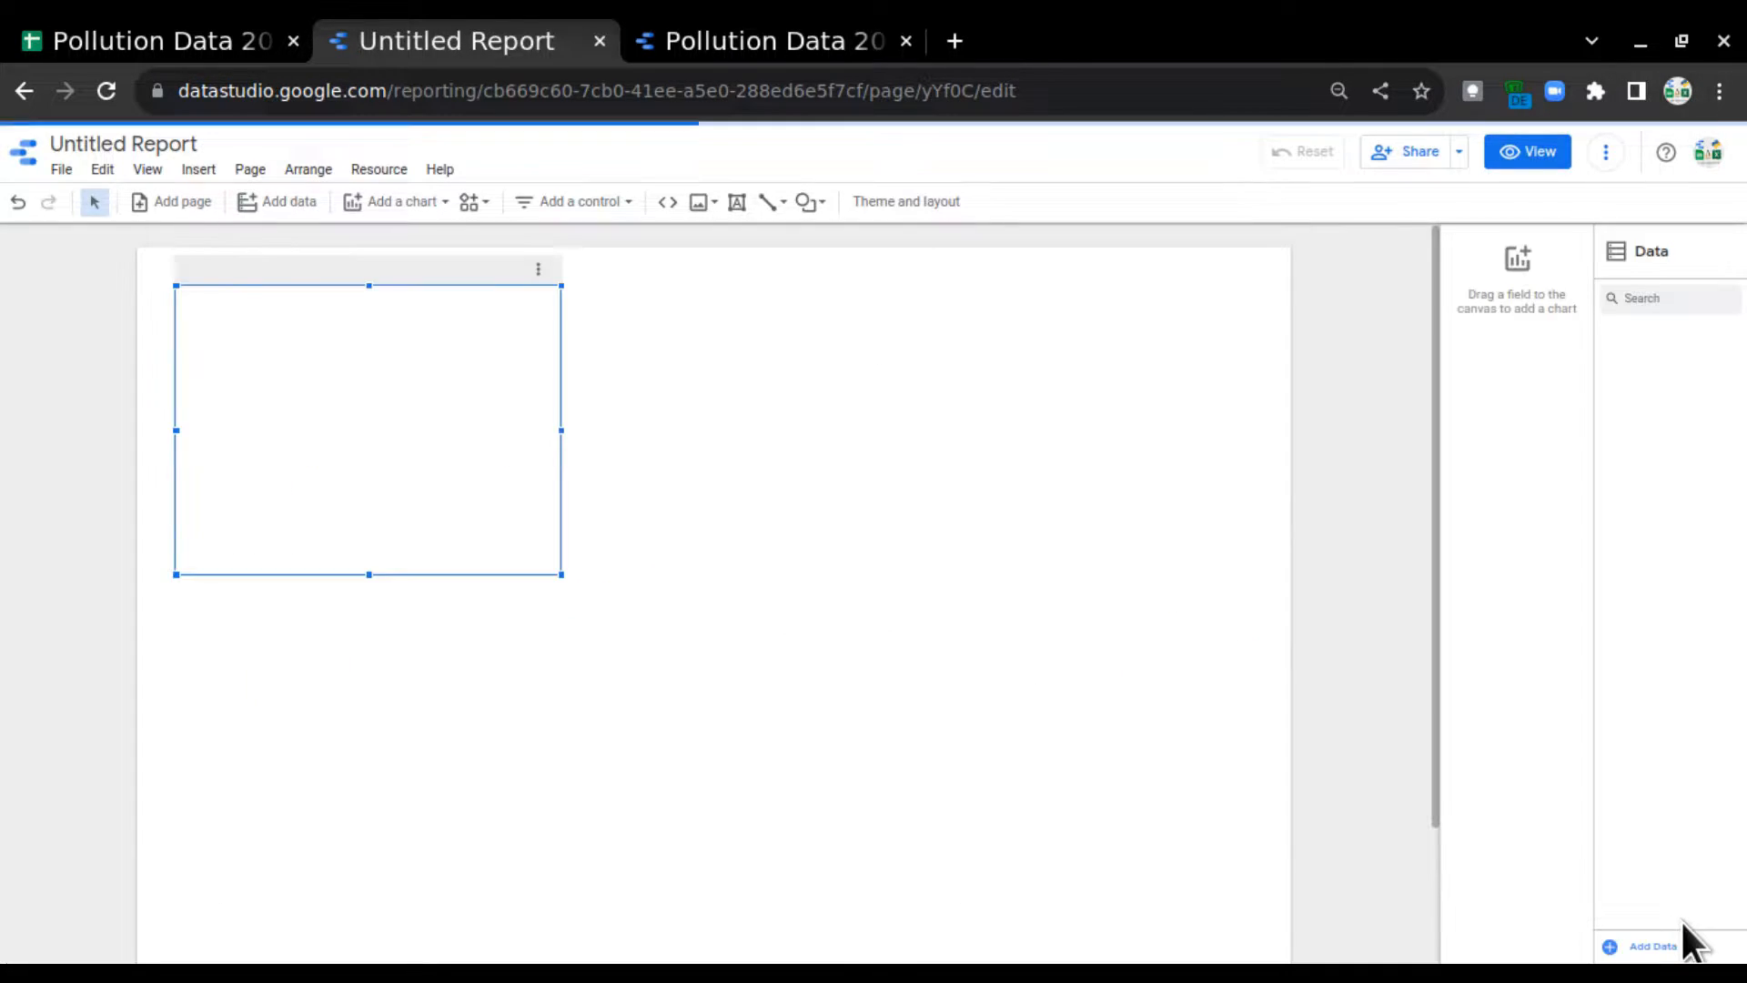
Step: Clear the automatically added table from the report page and dismiss the connection changes dialog
drag(727, 629, 317, 368)
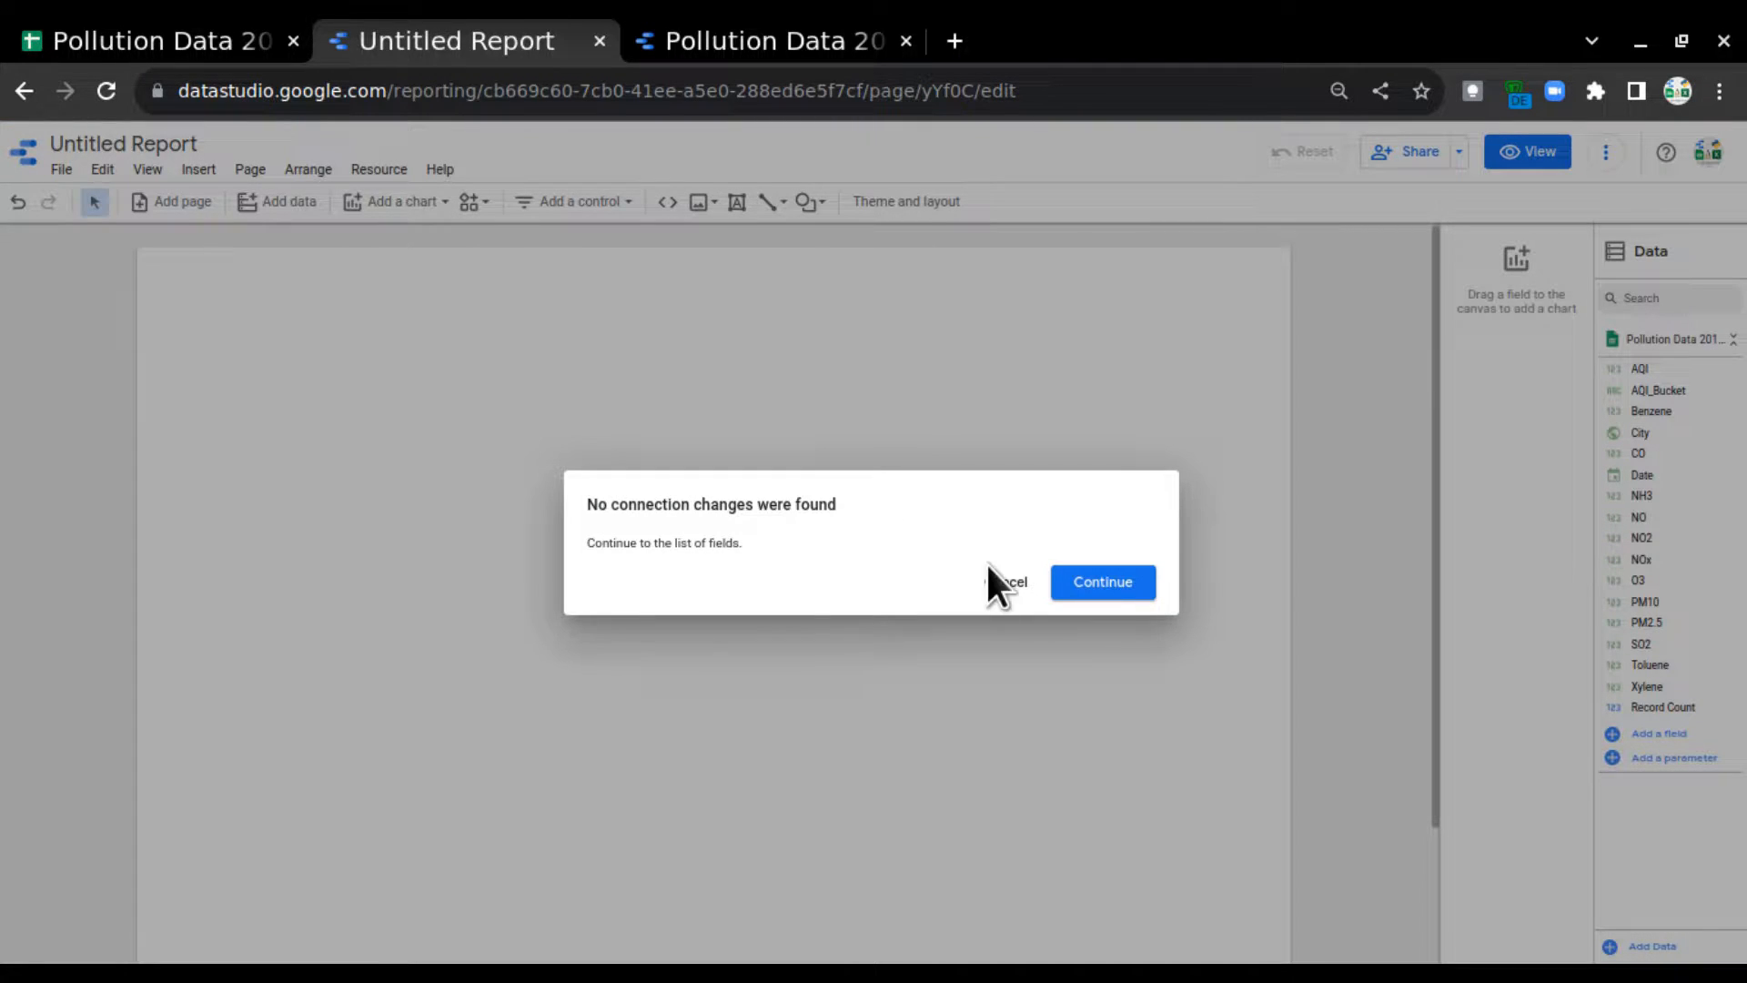
click(1001, 584)
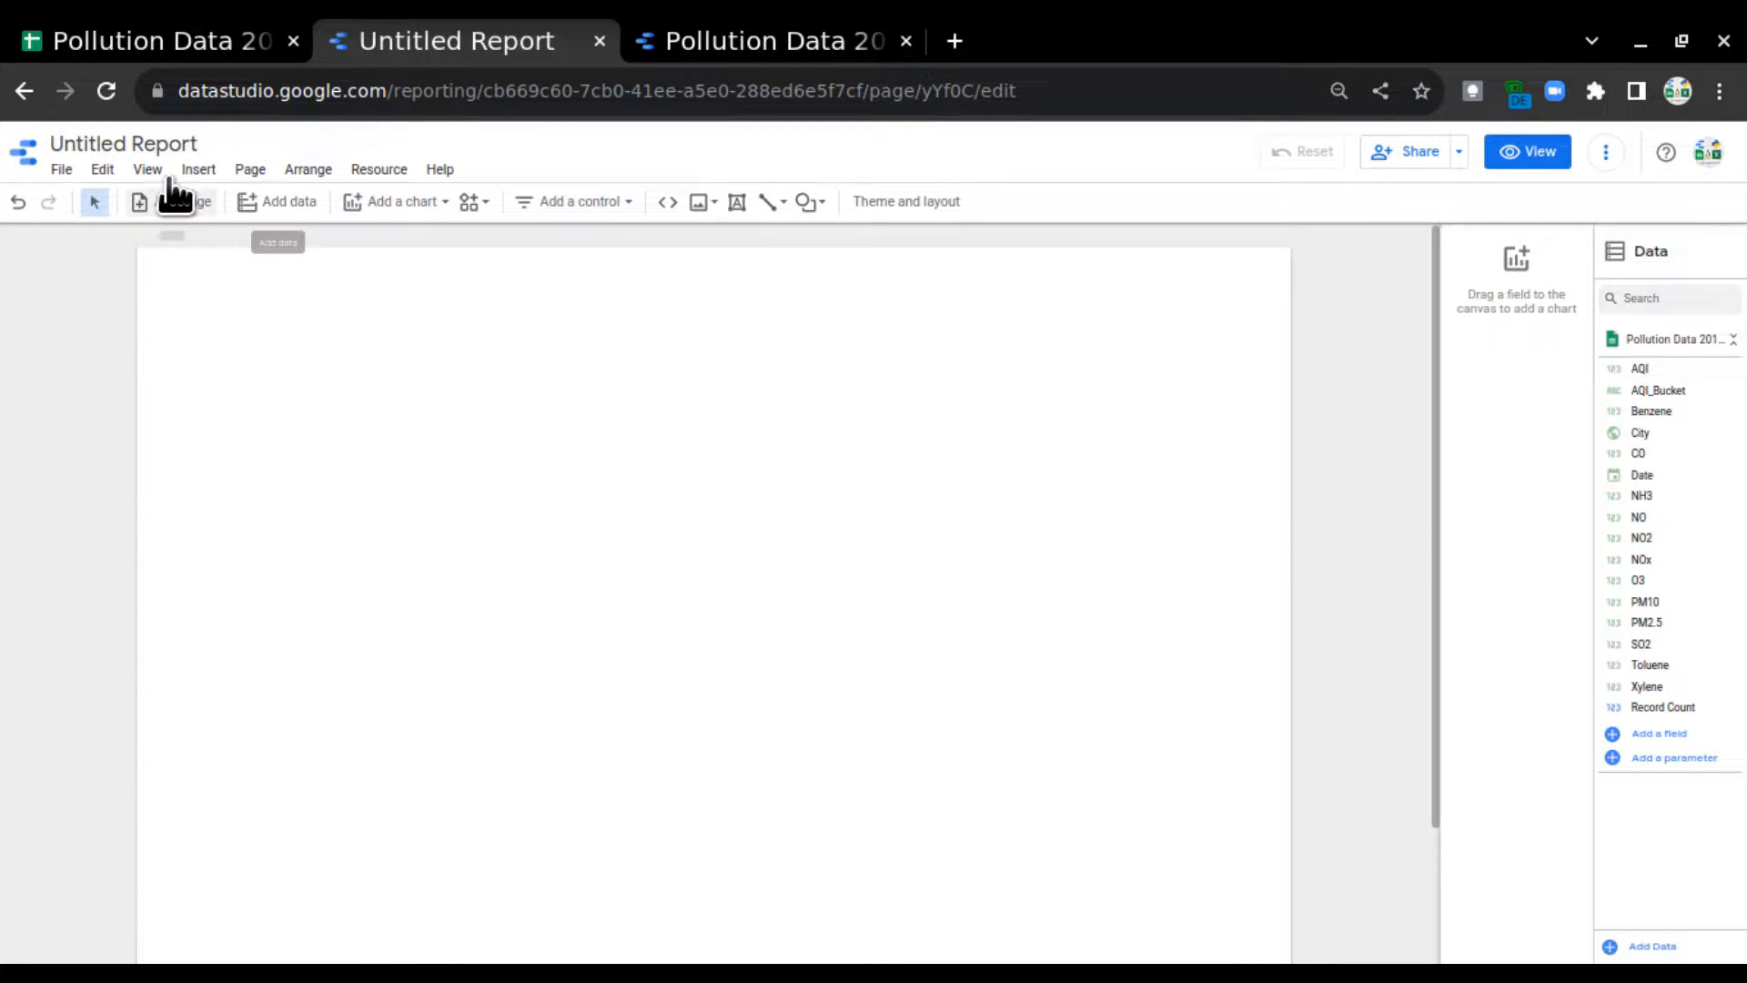
Step: Rename the untitled report as "Pollution Data 2015-2020"
click(143, 145)
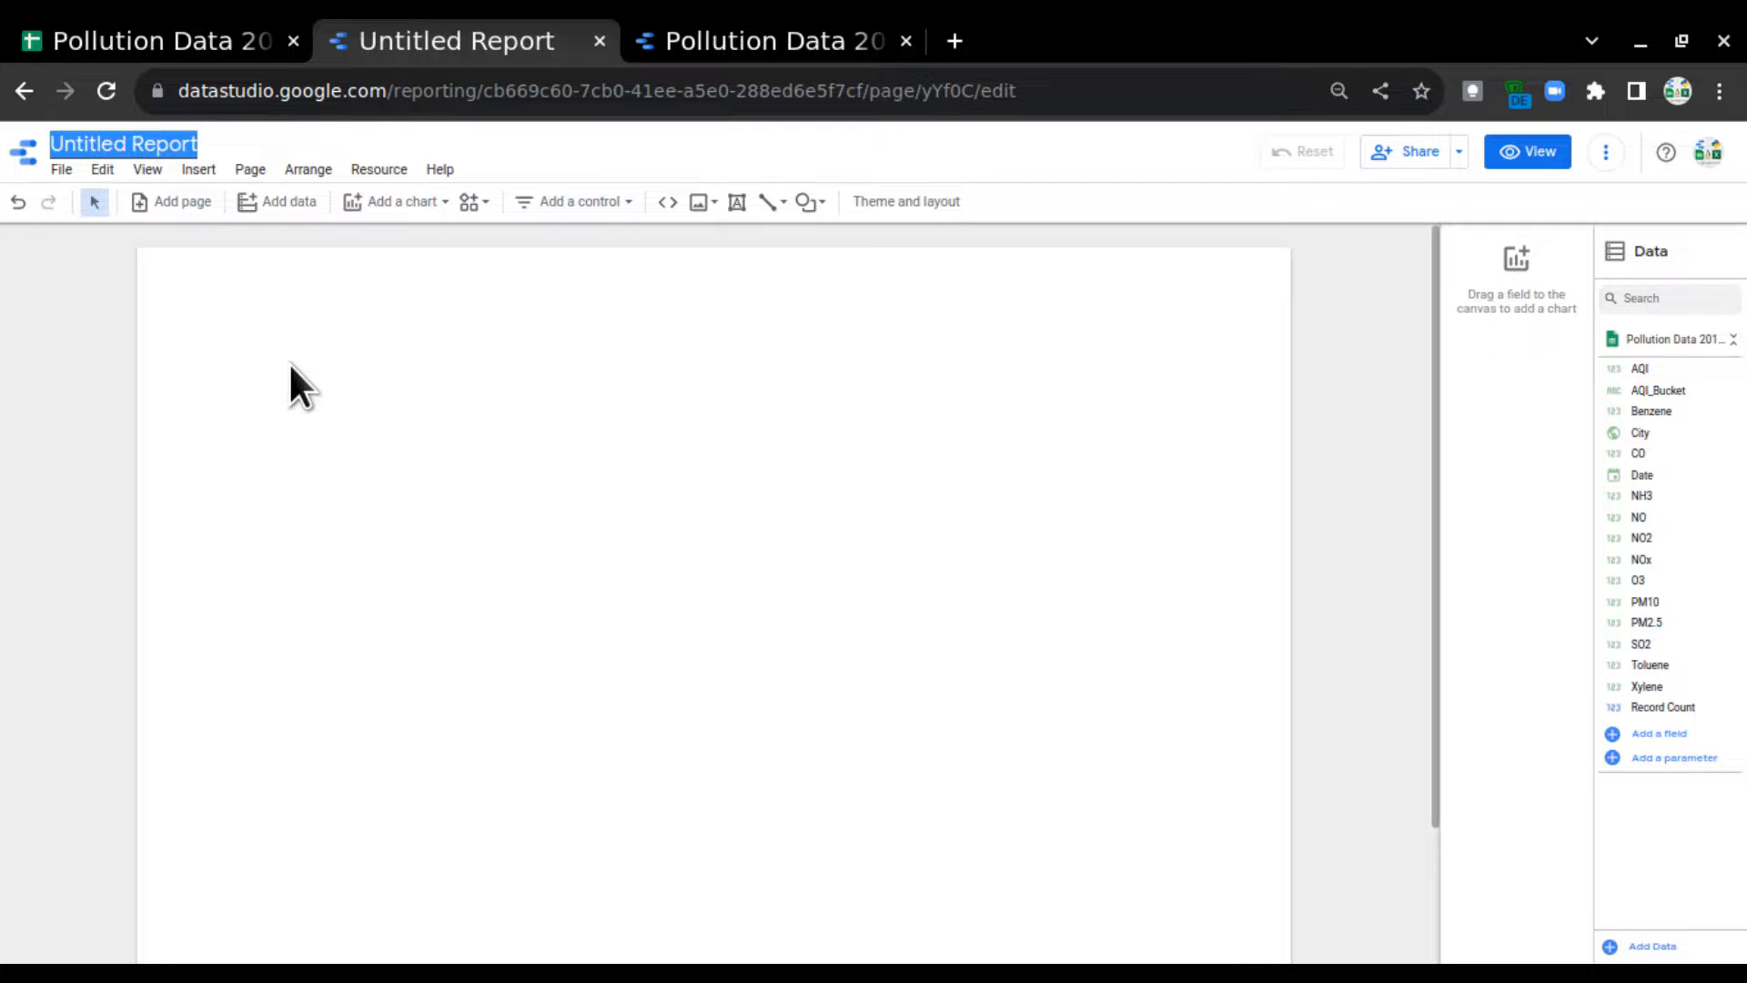
text(P)
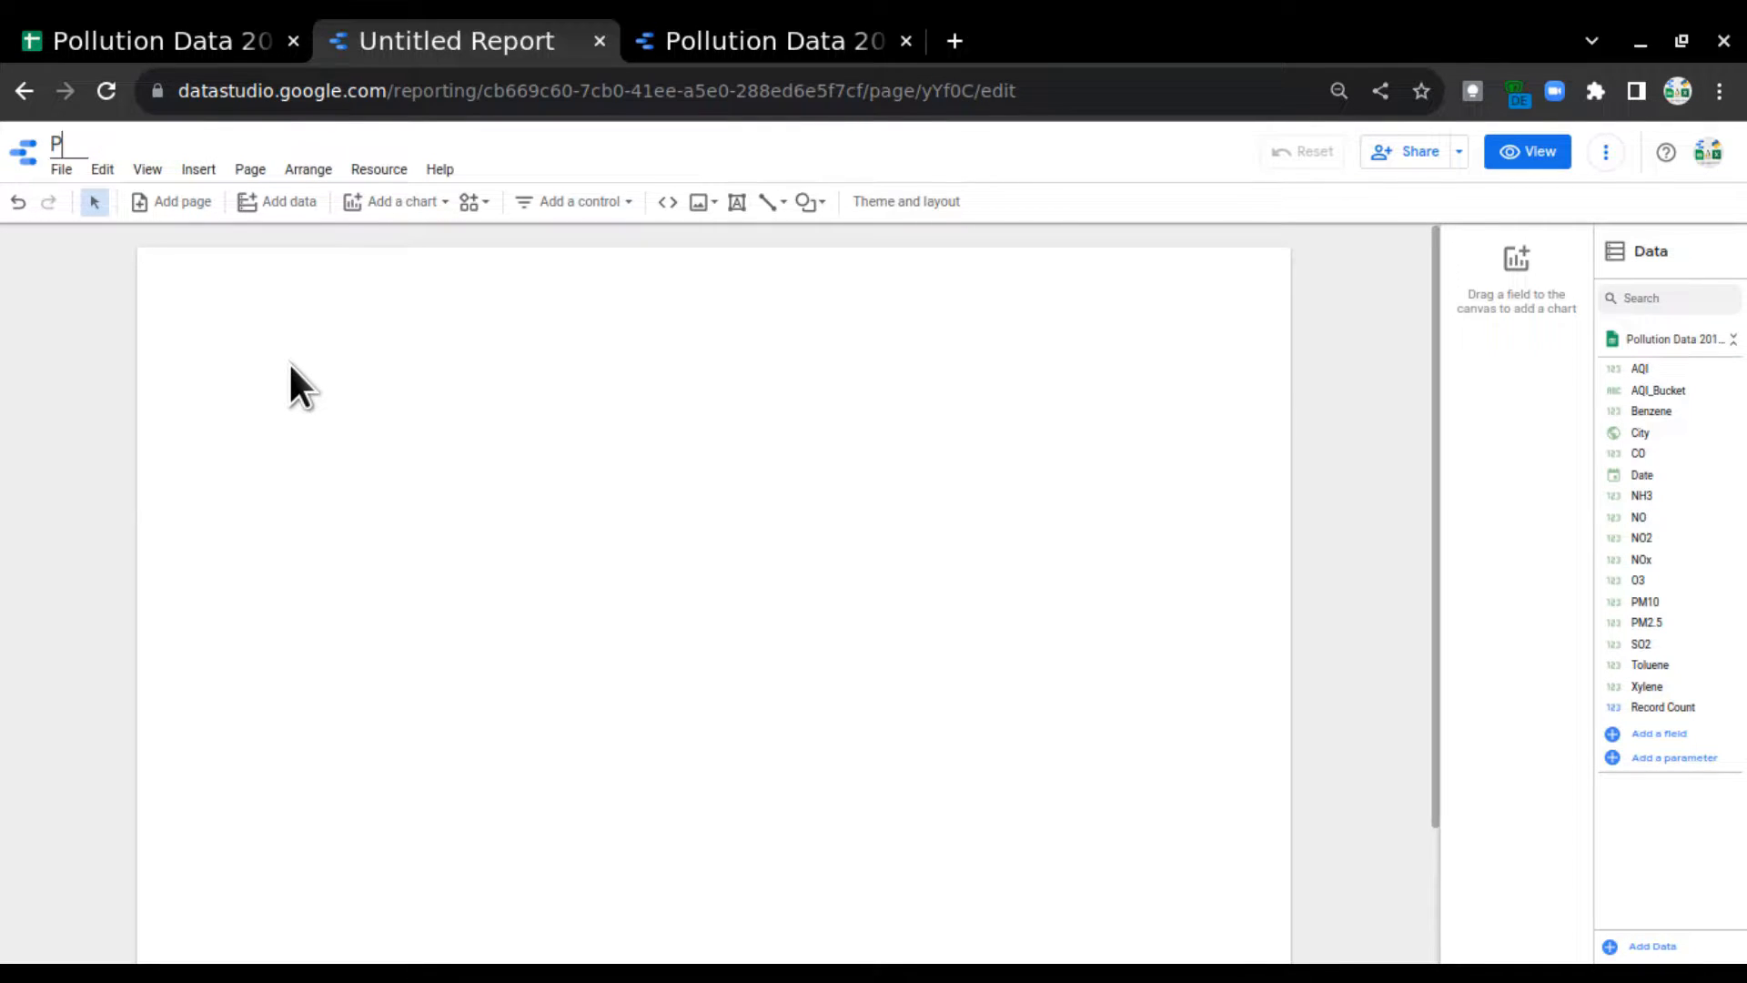
text(olution)
key(BackSpace)
key(BackSpace)
key(BackSpace)
key(BackSpace)
key(BackSpace)
text(lution Data)
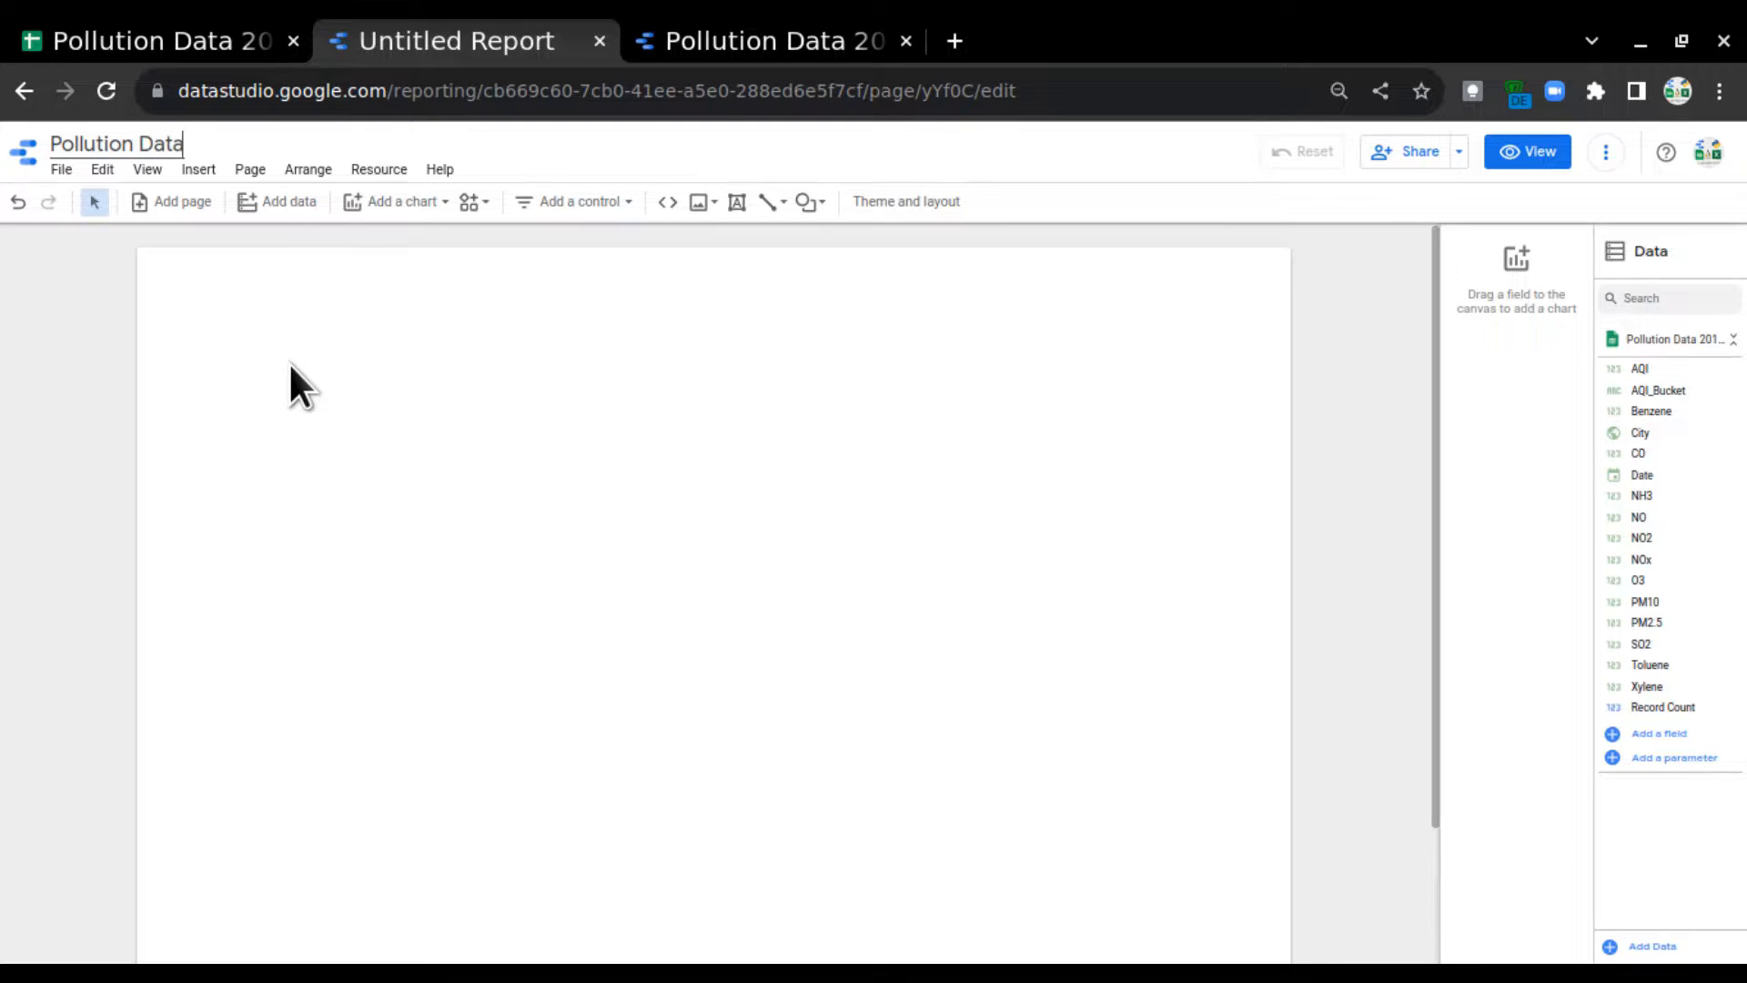
text( 2015-20)
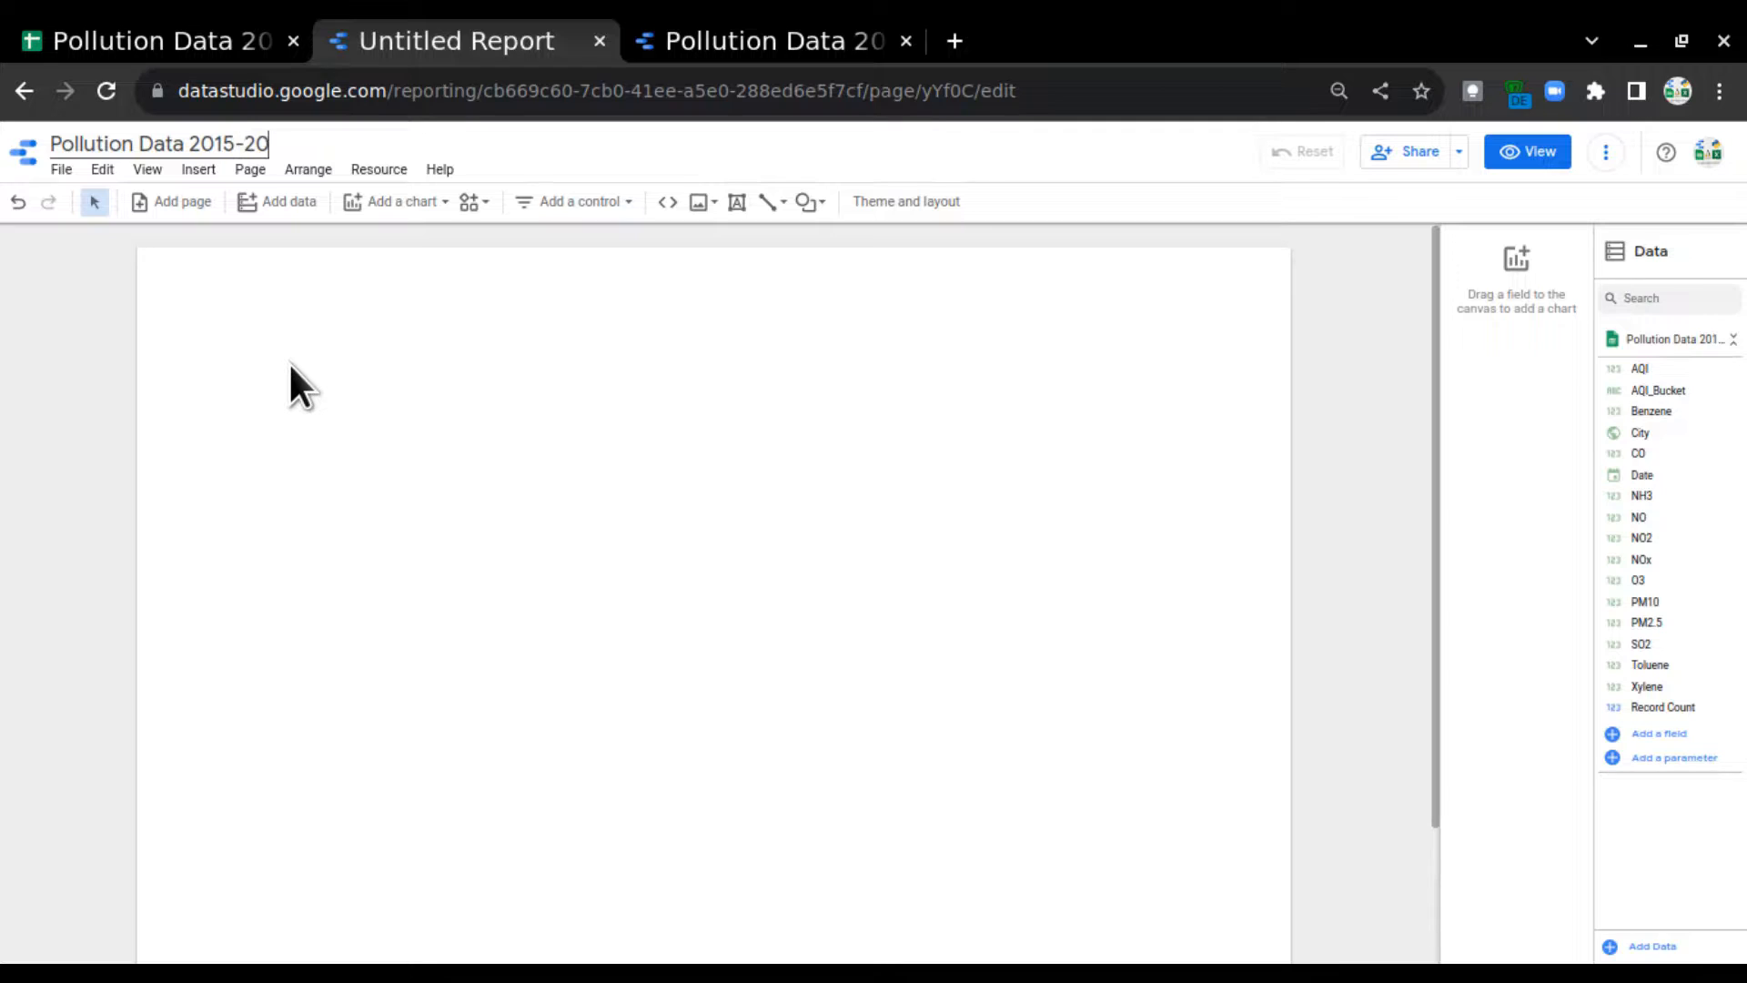
text(20)
key(Return)
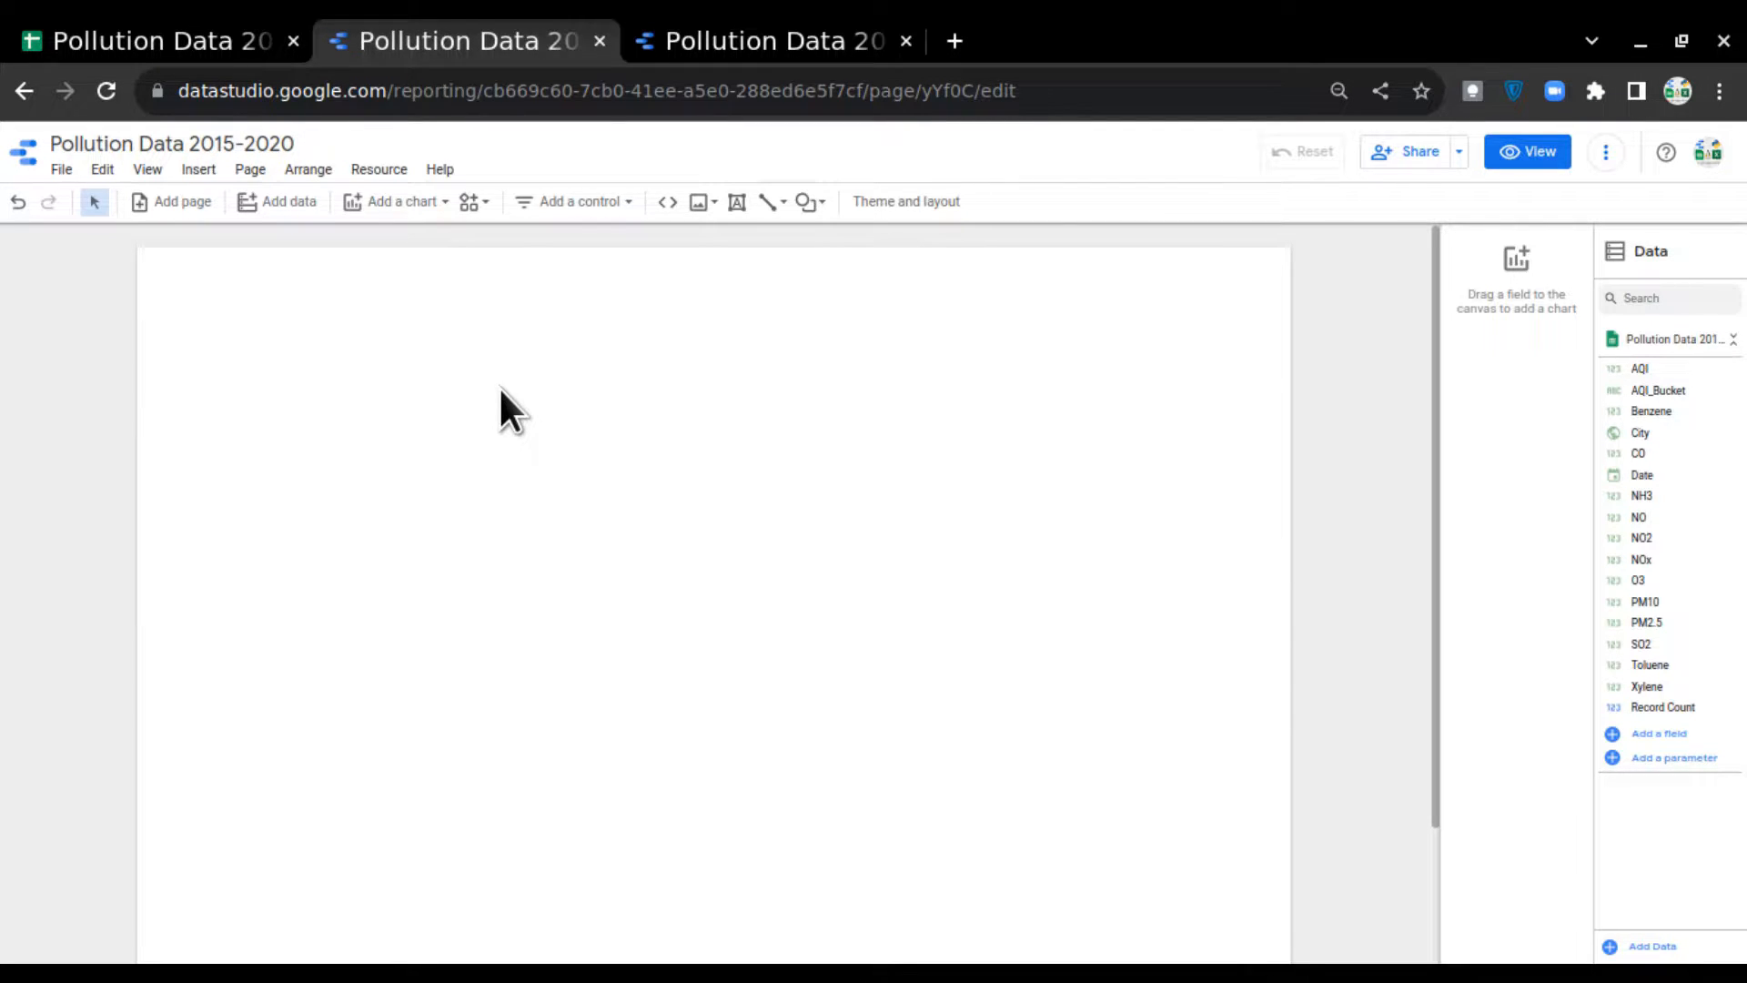
Step: Switch to the Pollution Data 2015-2020 spreadsheet and examine its City and Date columns up to the PM2.5 header
click(215, 45)
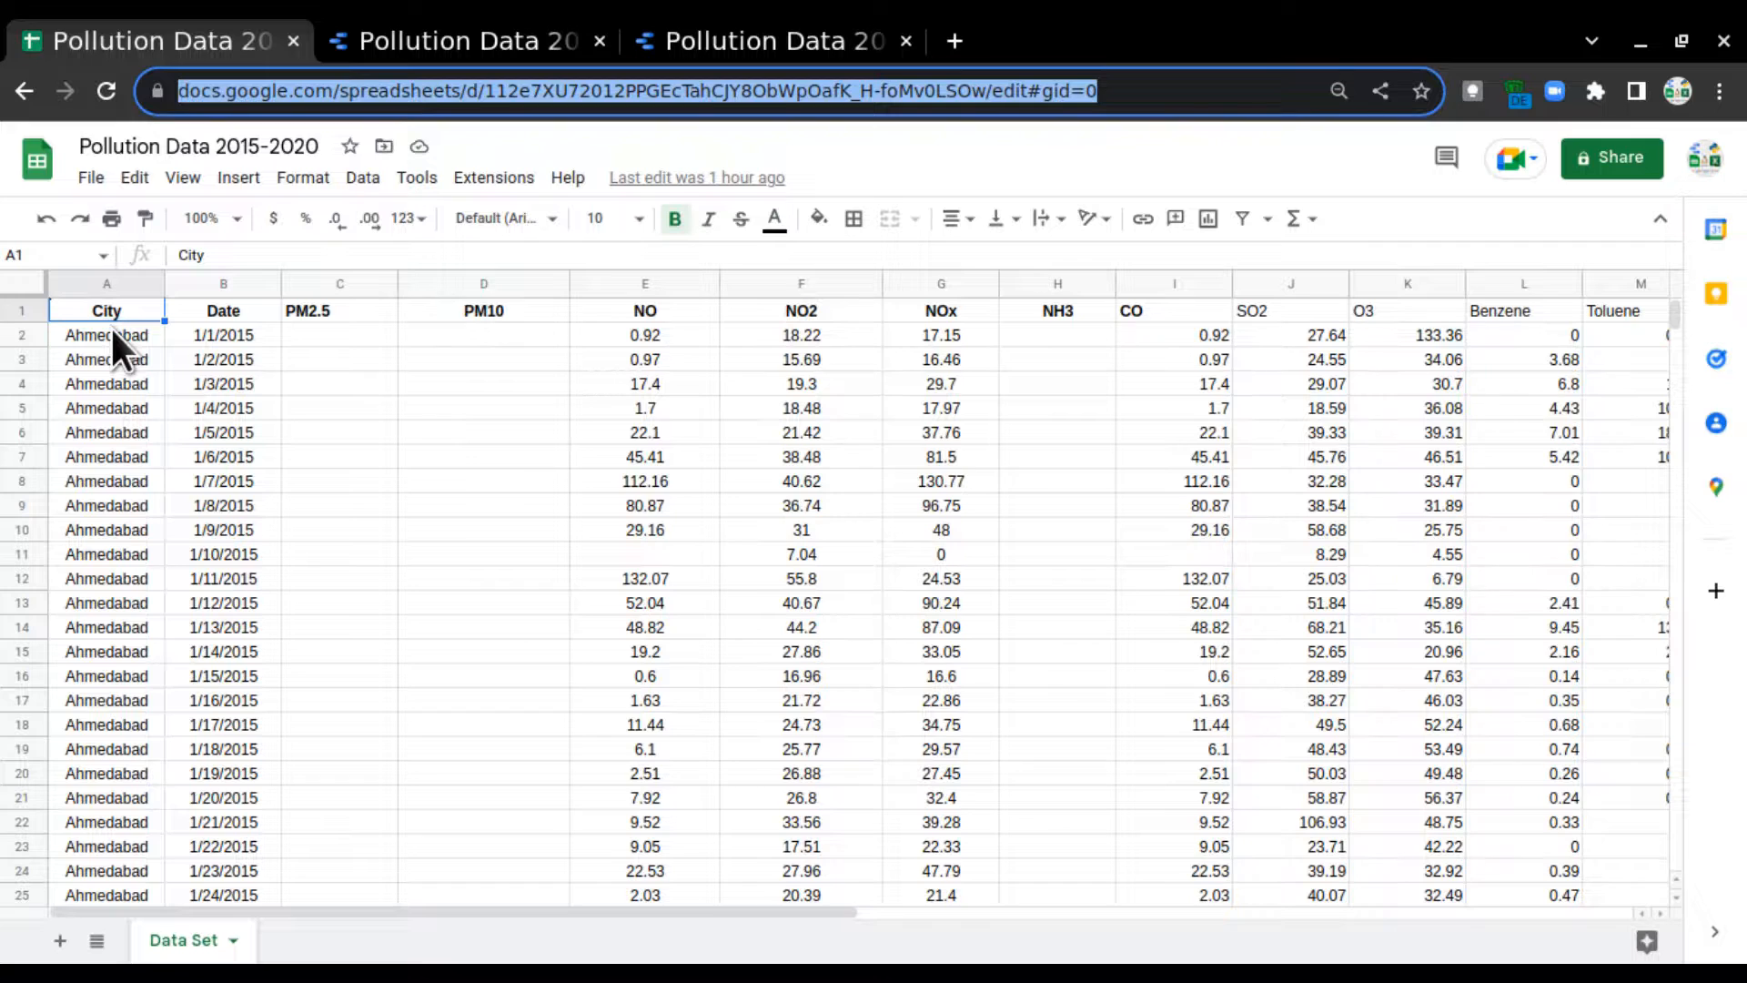
key(Left)
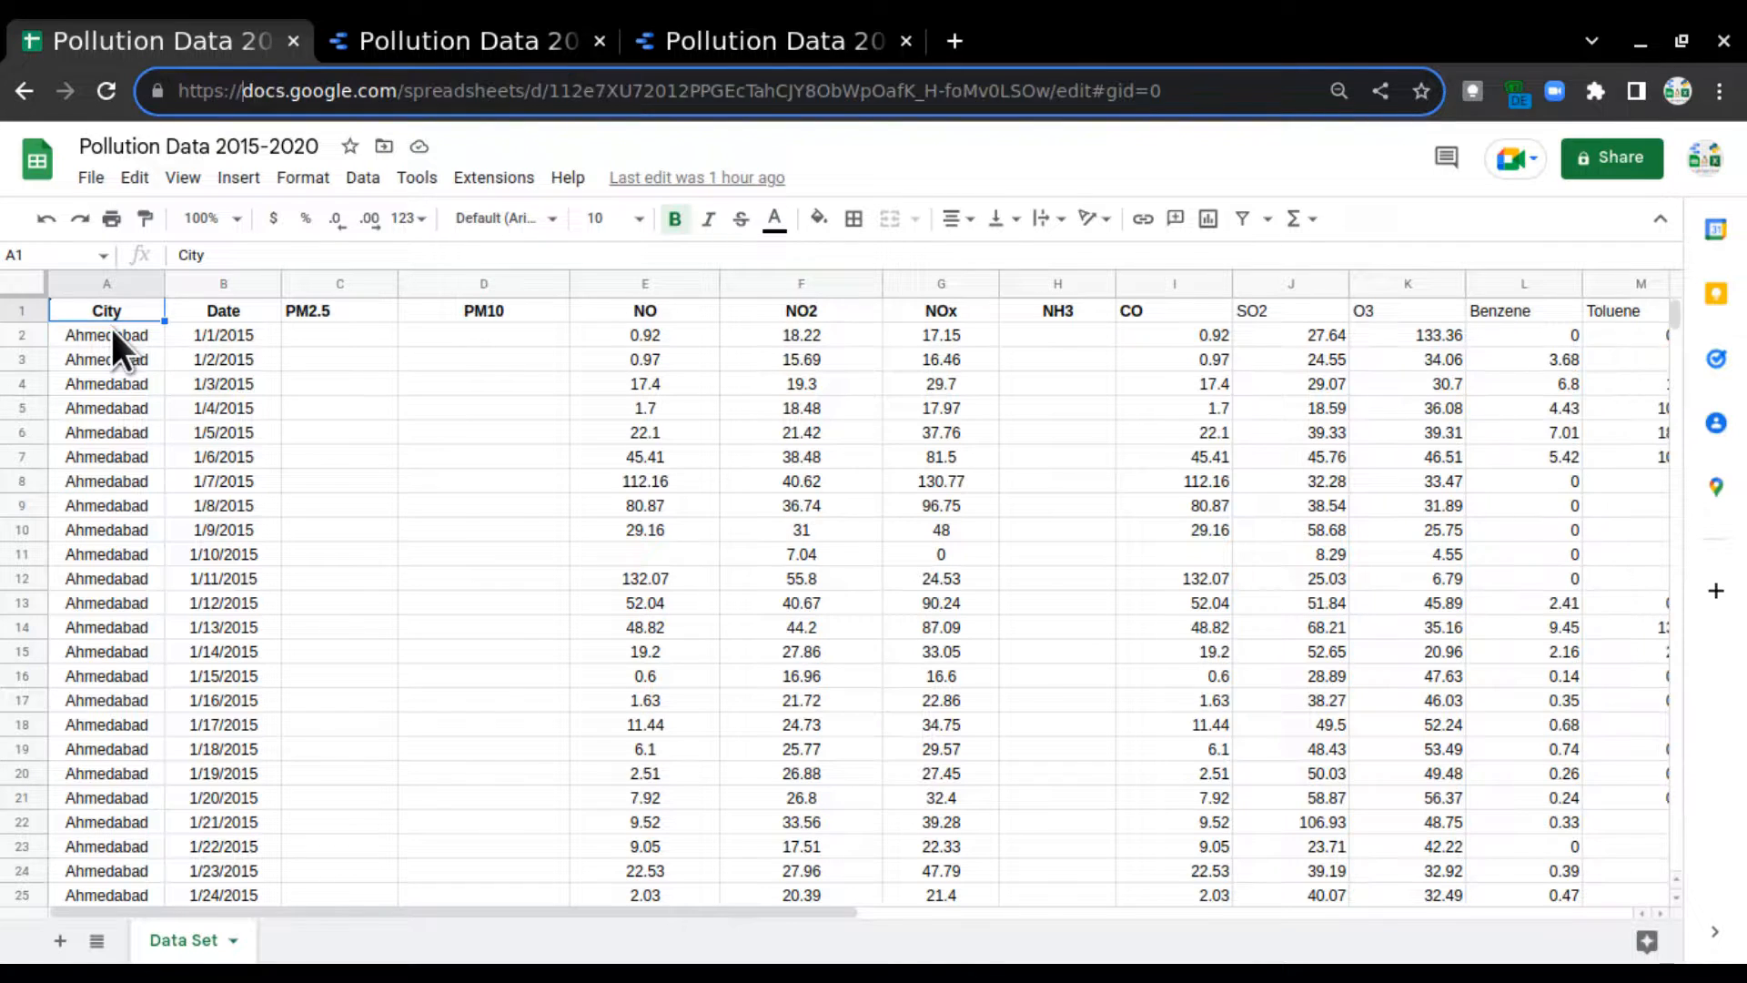
click(101, 349)
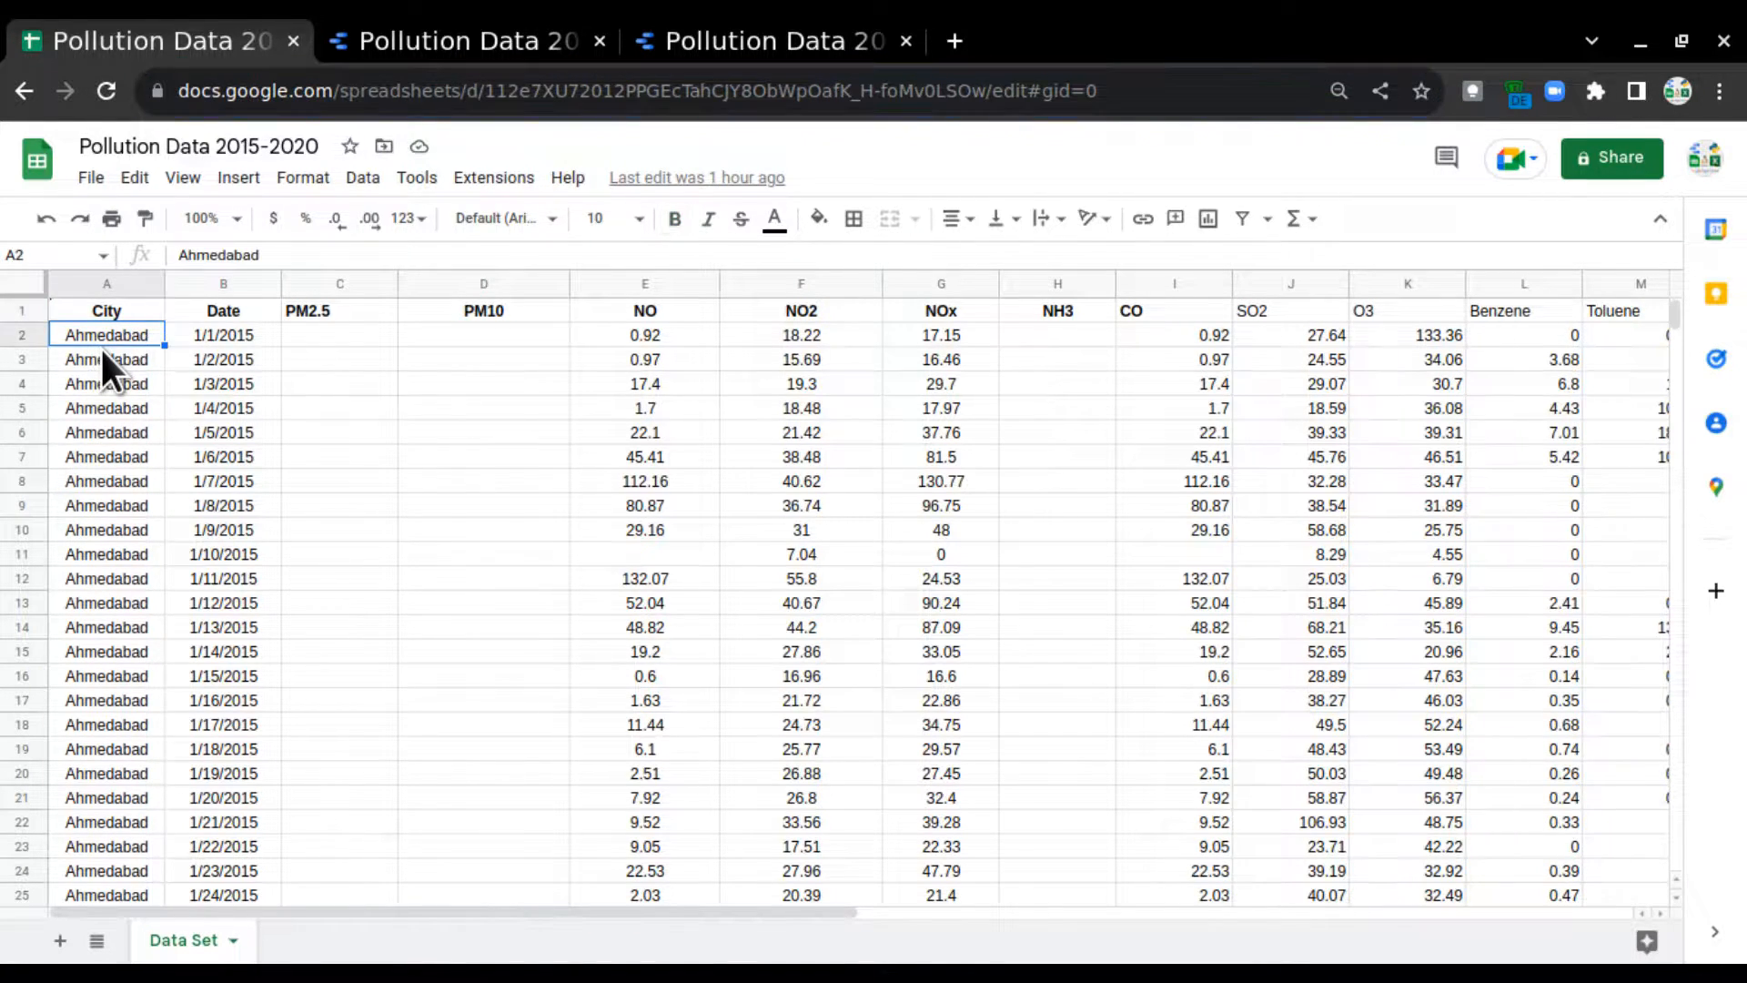
key(Right)
key(Down)
key(Down)
key(Up)
key(Up)
key(Right)
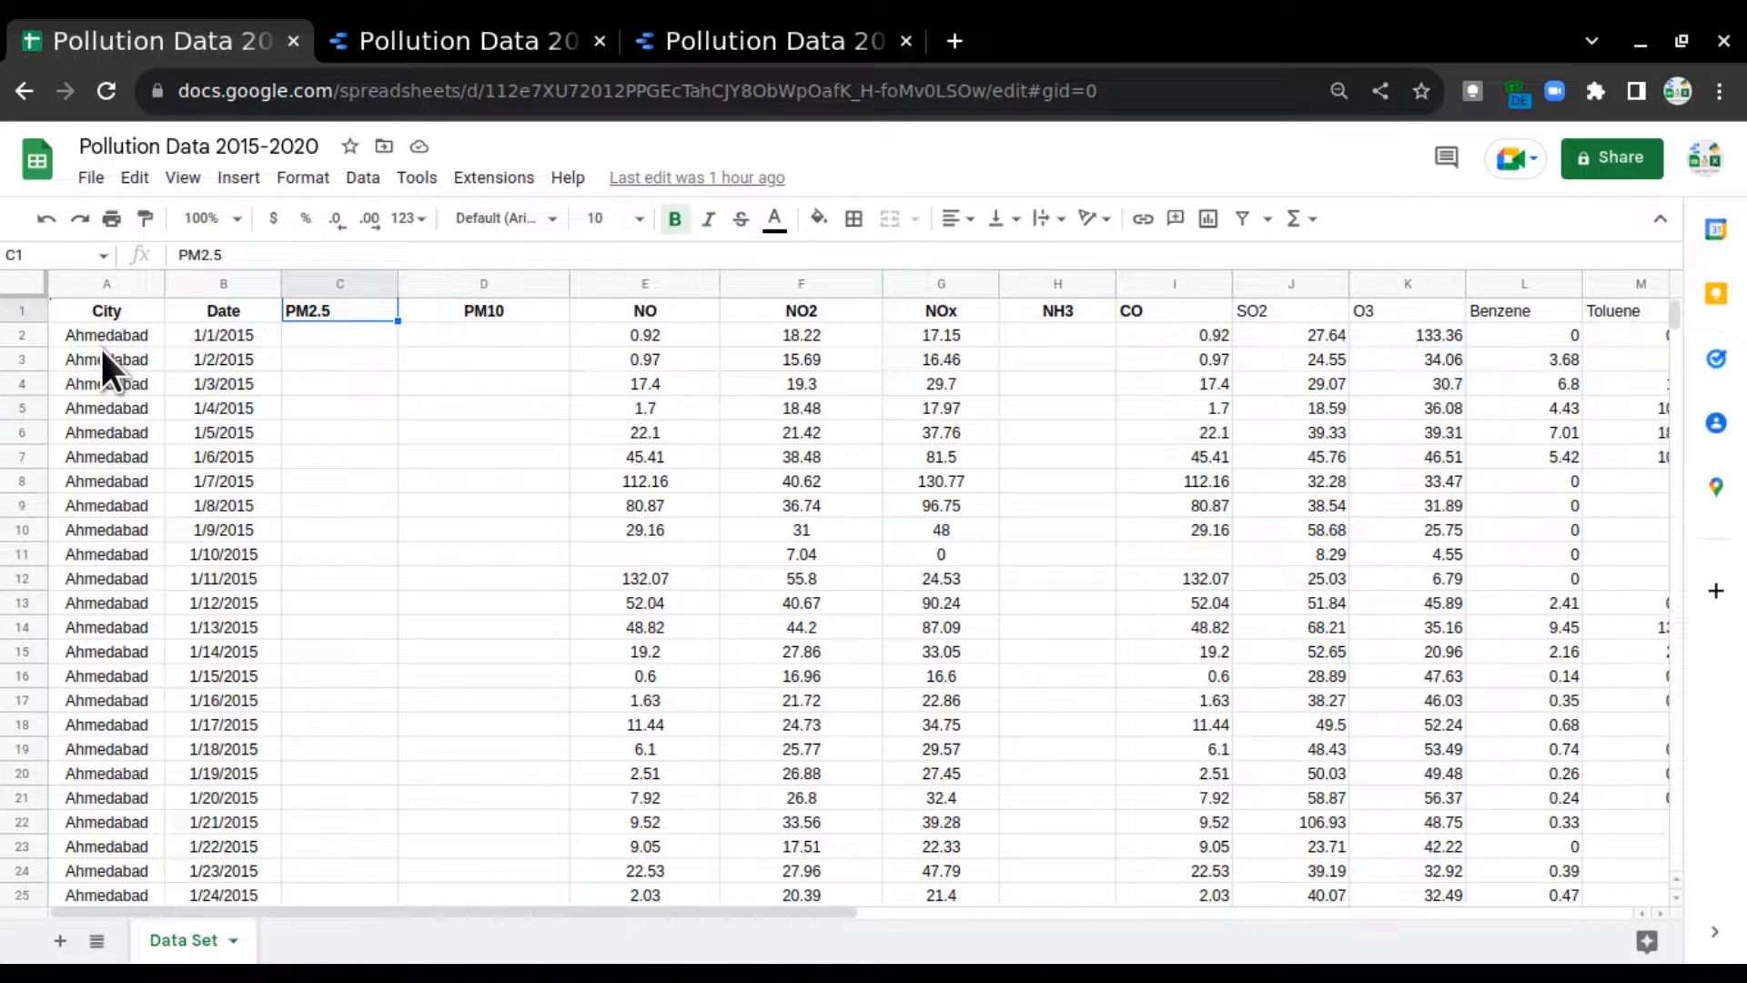
Step: Examine where the PM2.5 column starts to hold readings, and return to its header
key(ctrl+Down)
key(Down)
key(Down)
key(Down)
key(Down)
key(Down)
key(Down)
key(Down)
key(Down)
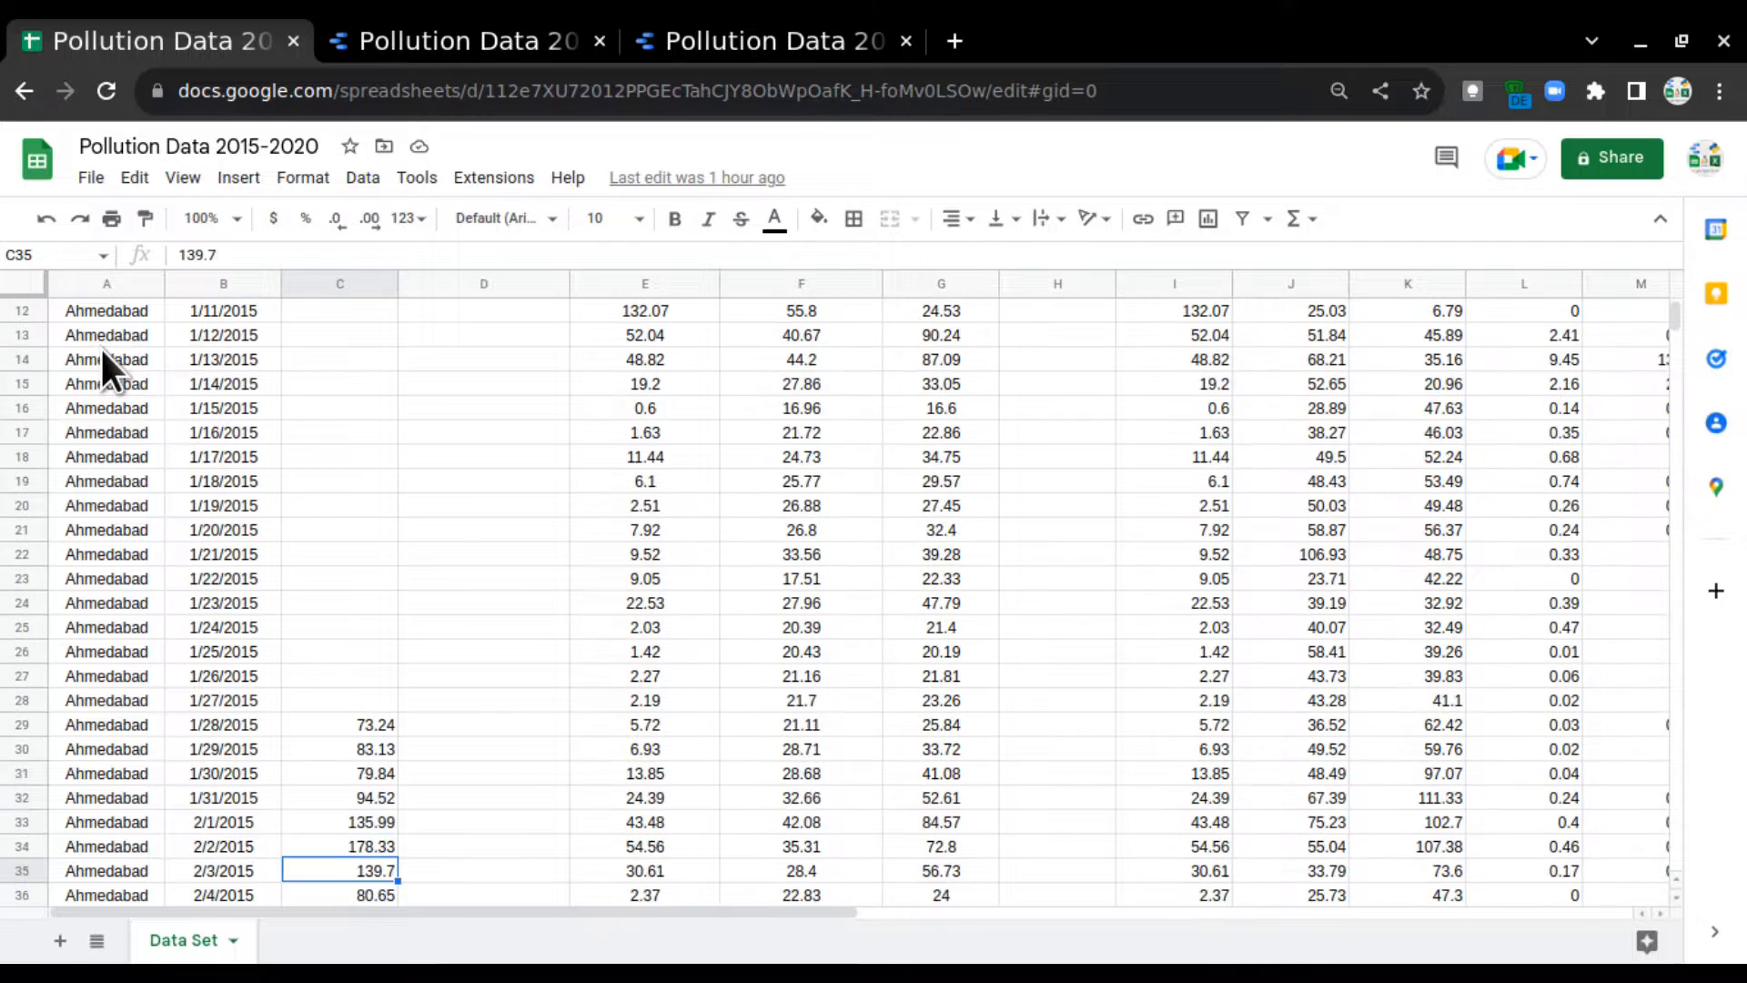
key(Down)
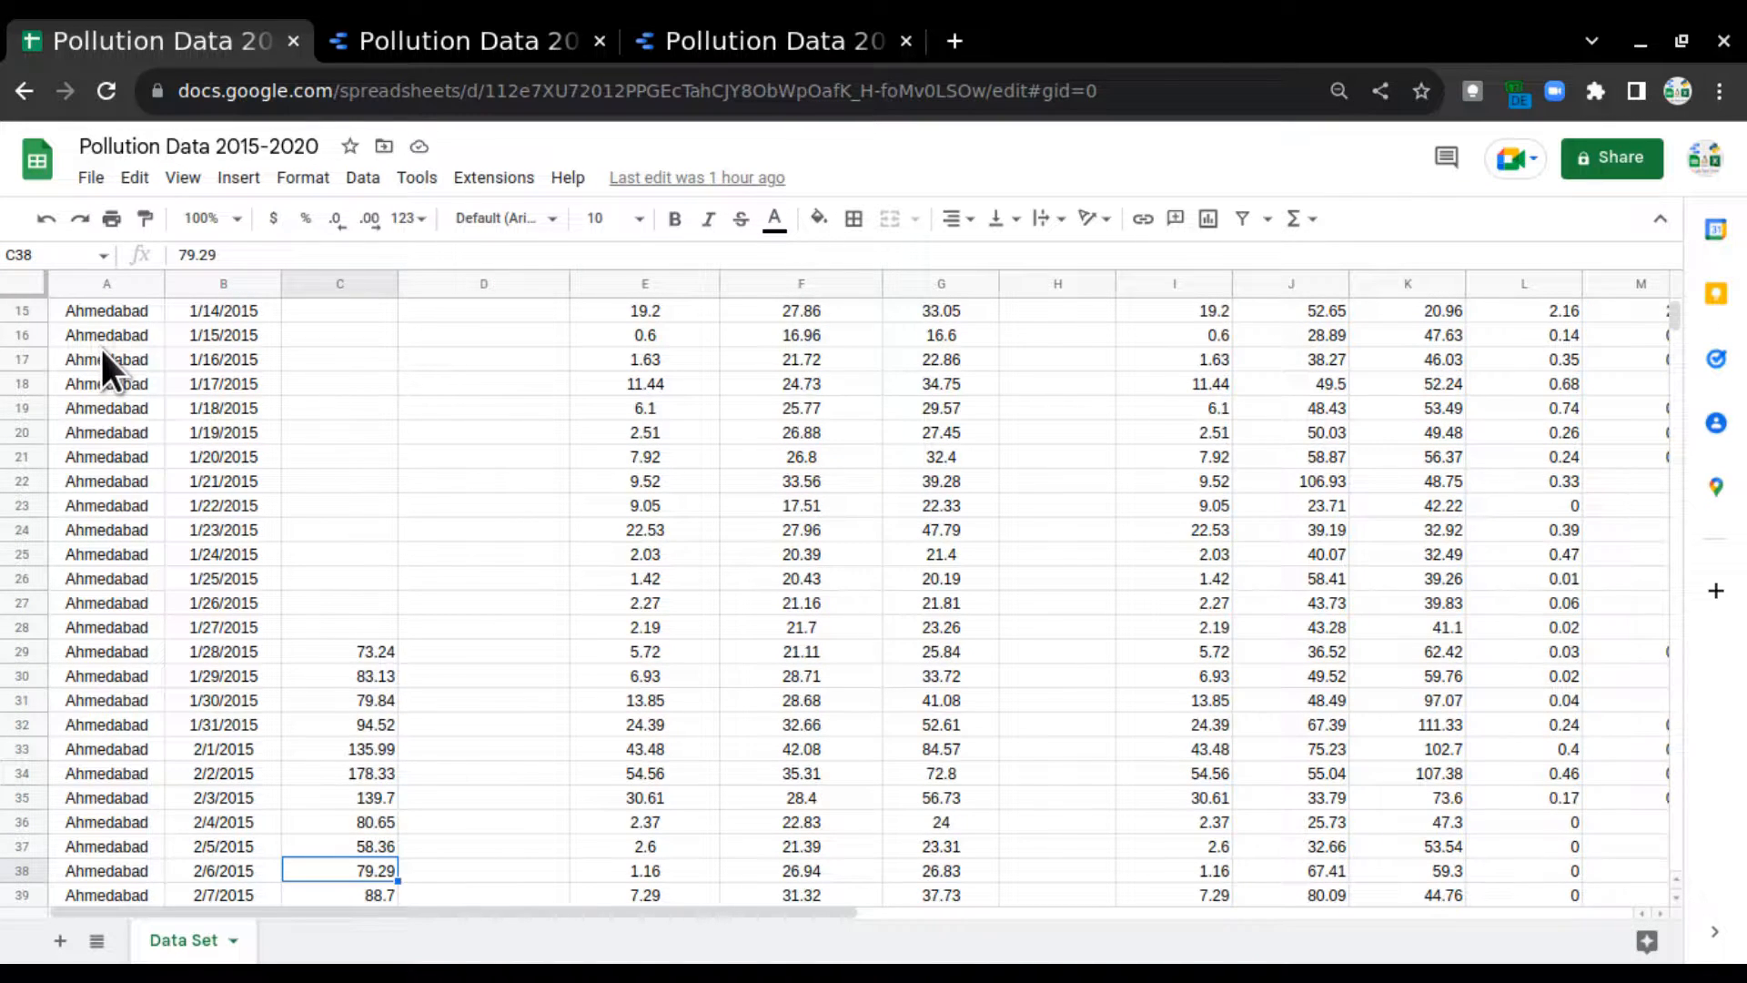
key(ctrl+Up)
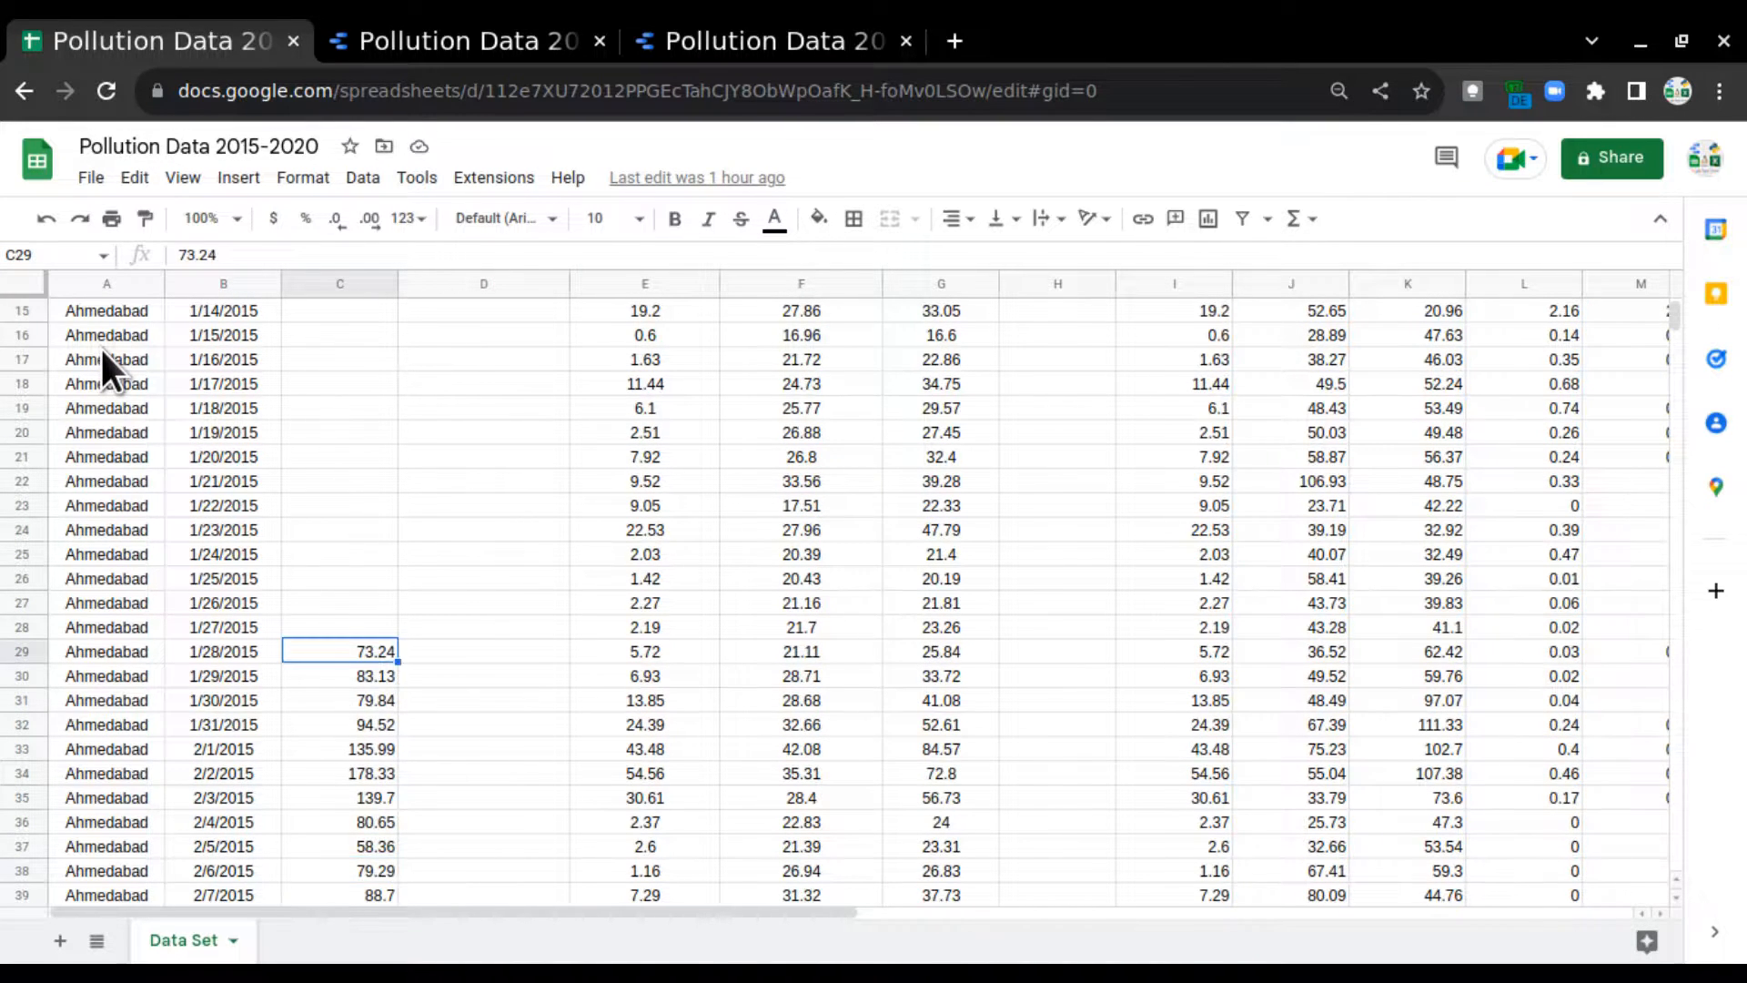
key(ctrl+Up)
Step: Examine the pollutant headers in row 1 of the data set, from PM10 across to Xylene
key(Right)
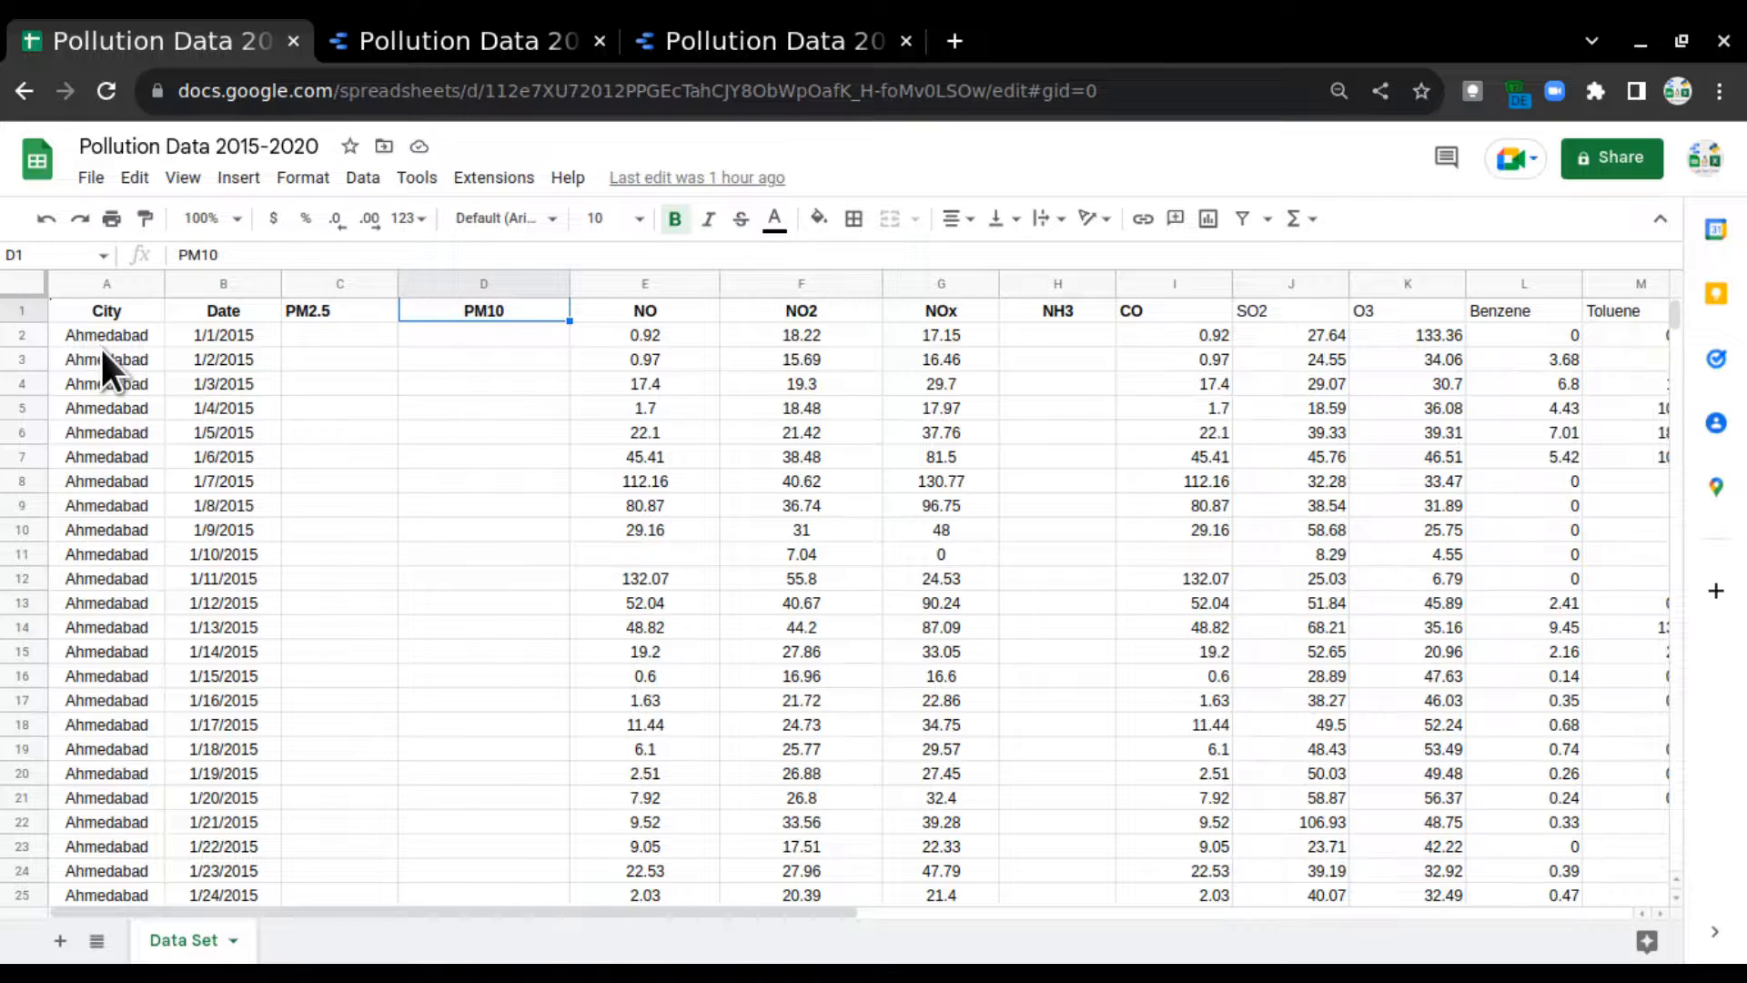
key(Right)
key(Right)
key(Right)
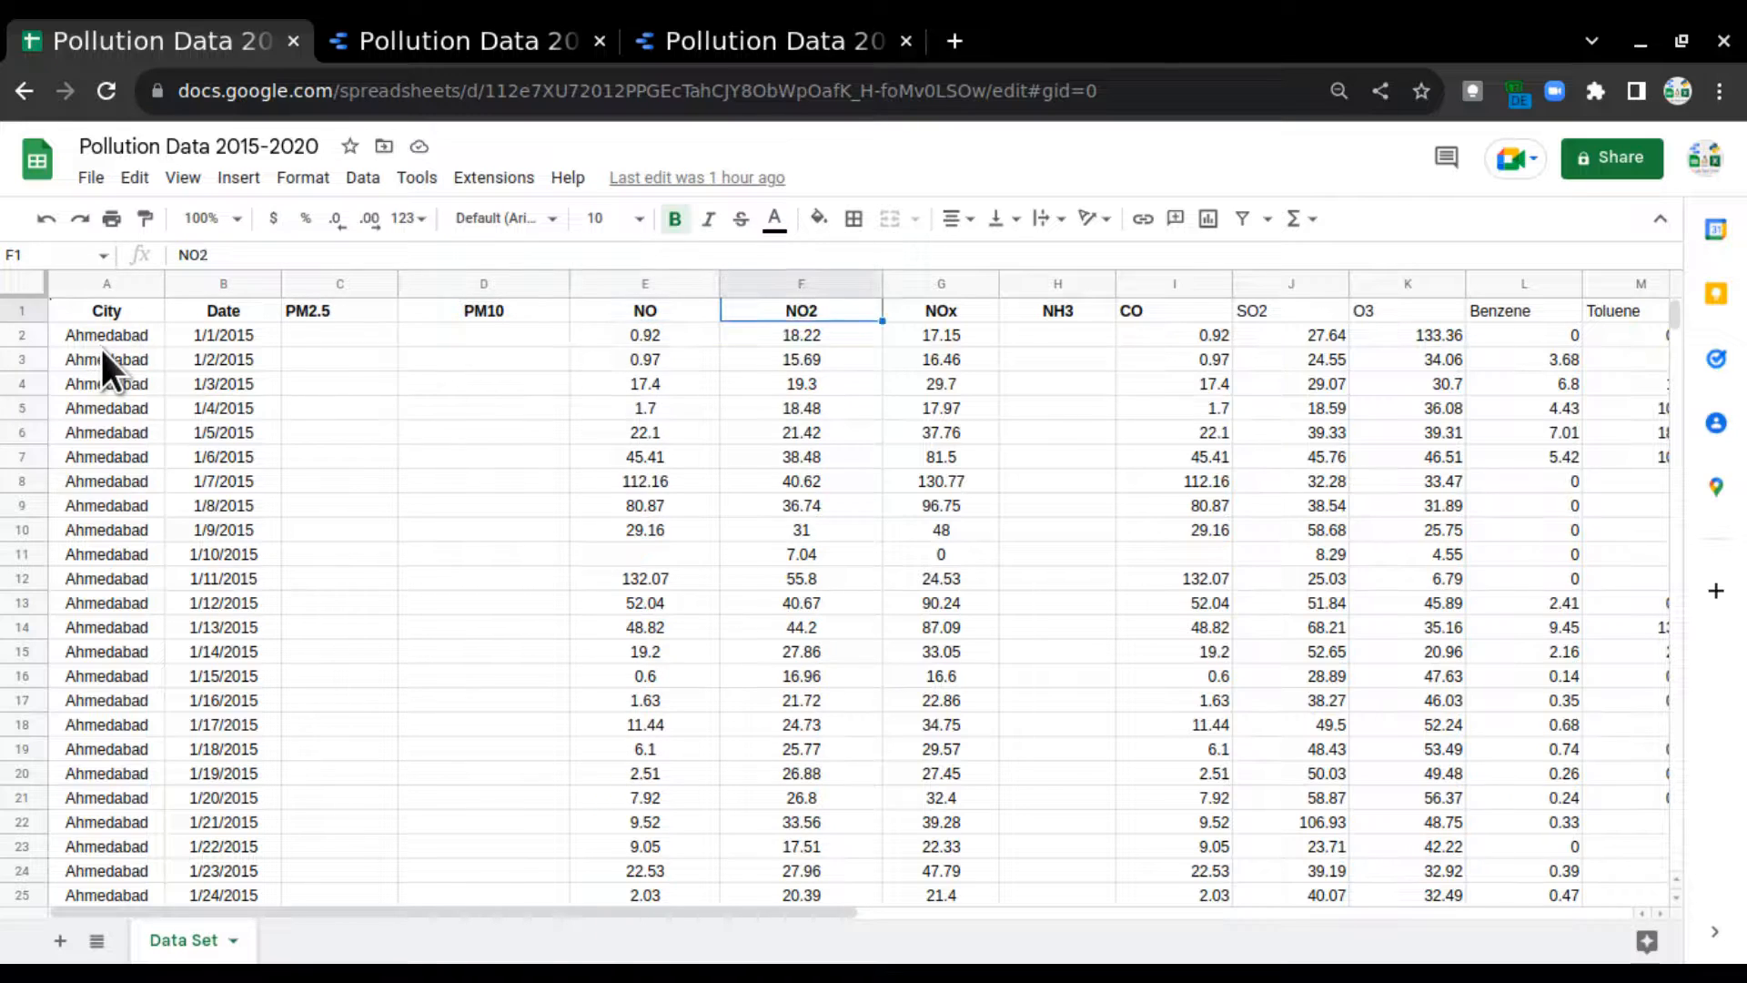
key(Right)
key(Right)
key(Right)
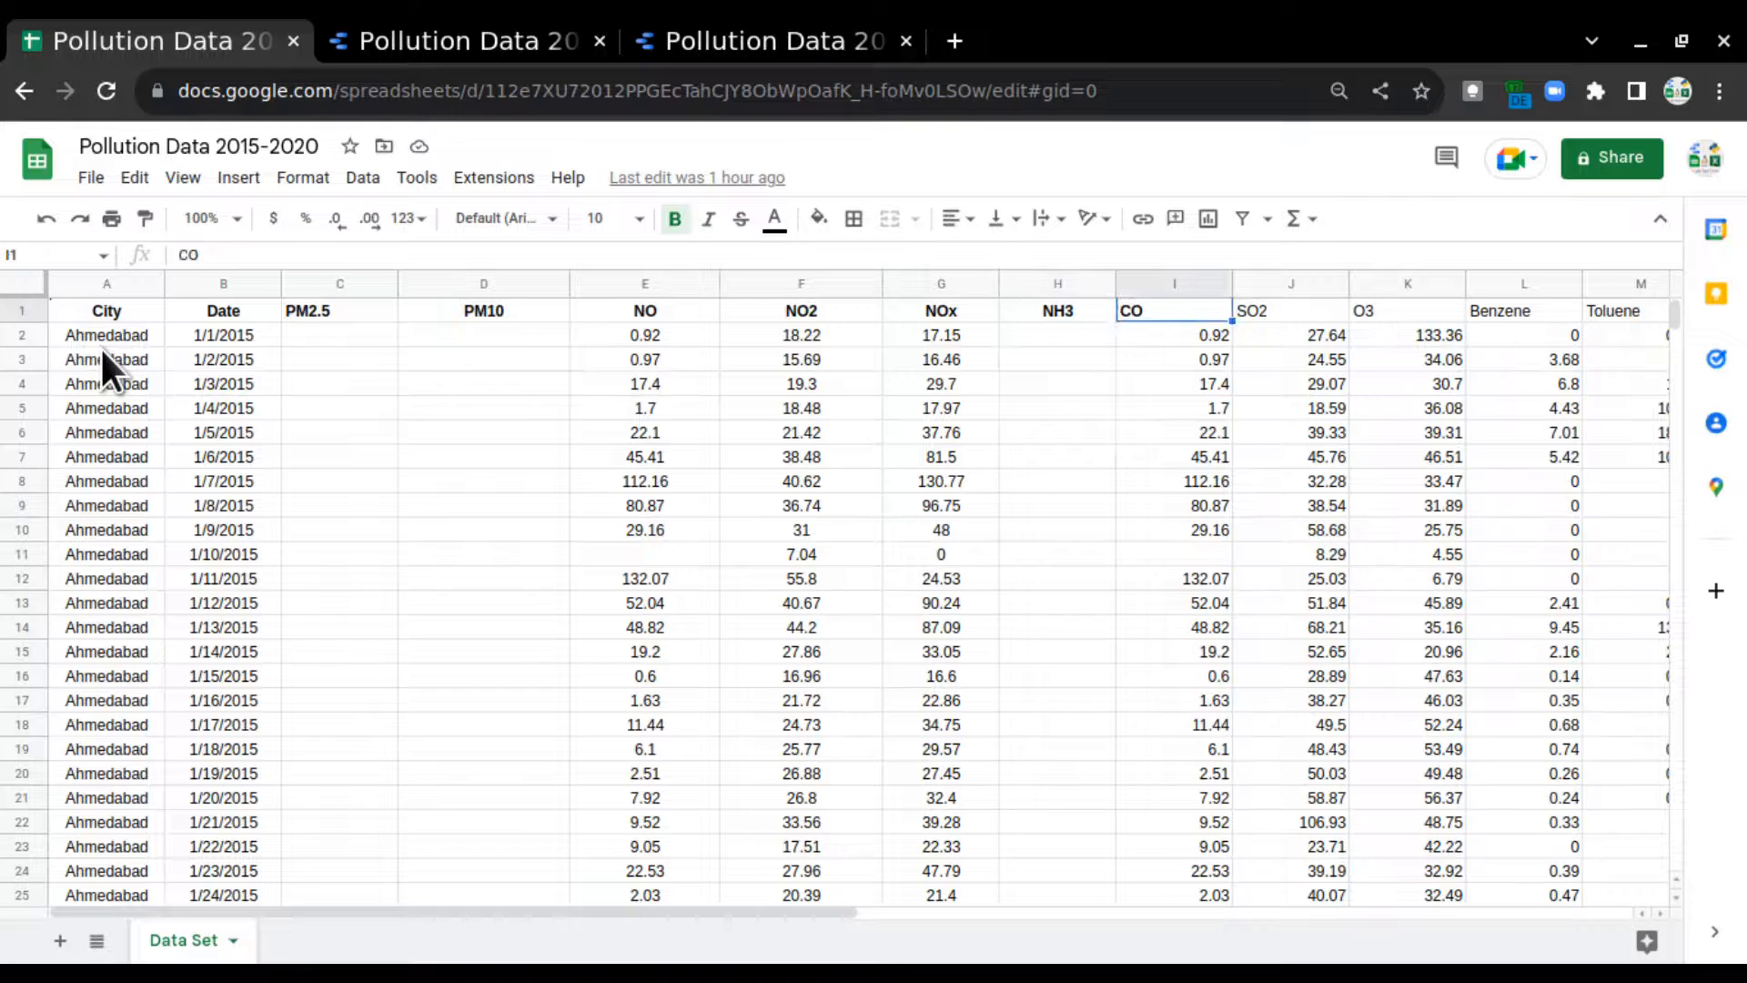
key(Right)
key(Right)
key(Right)
key(Right)
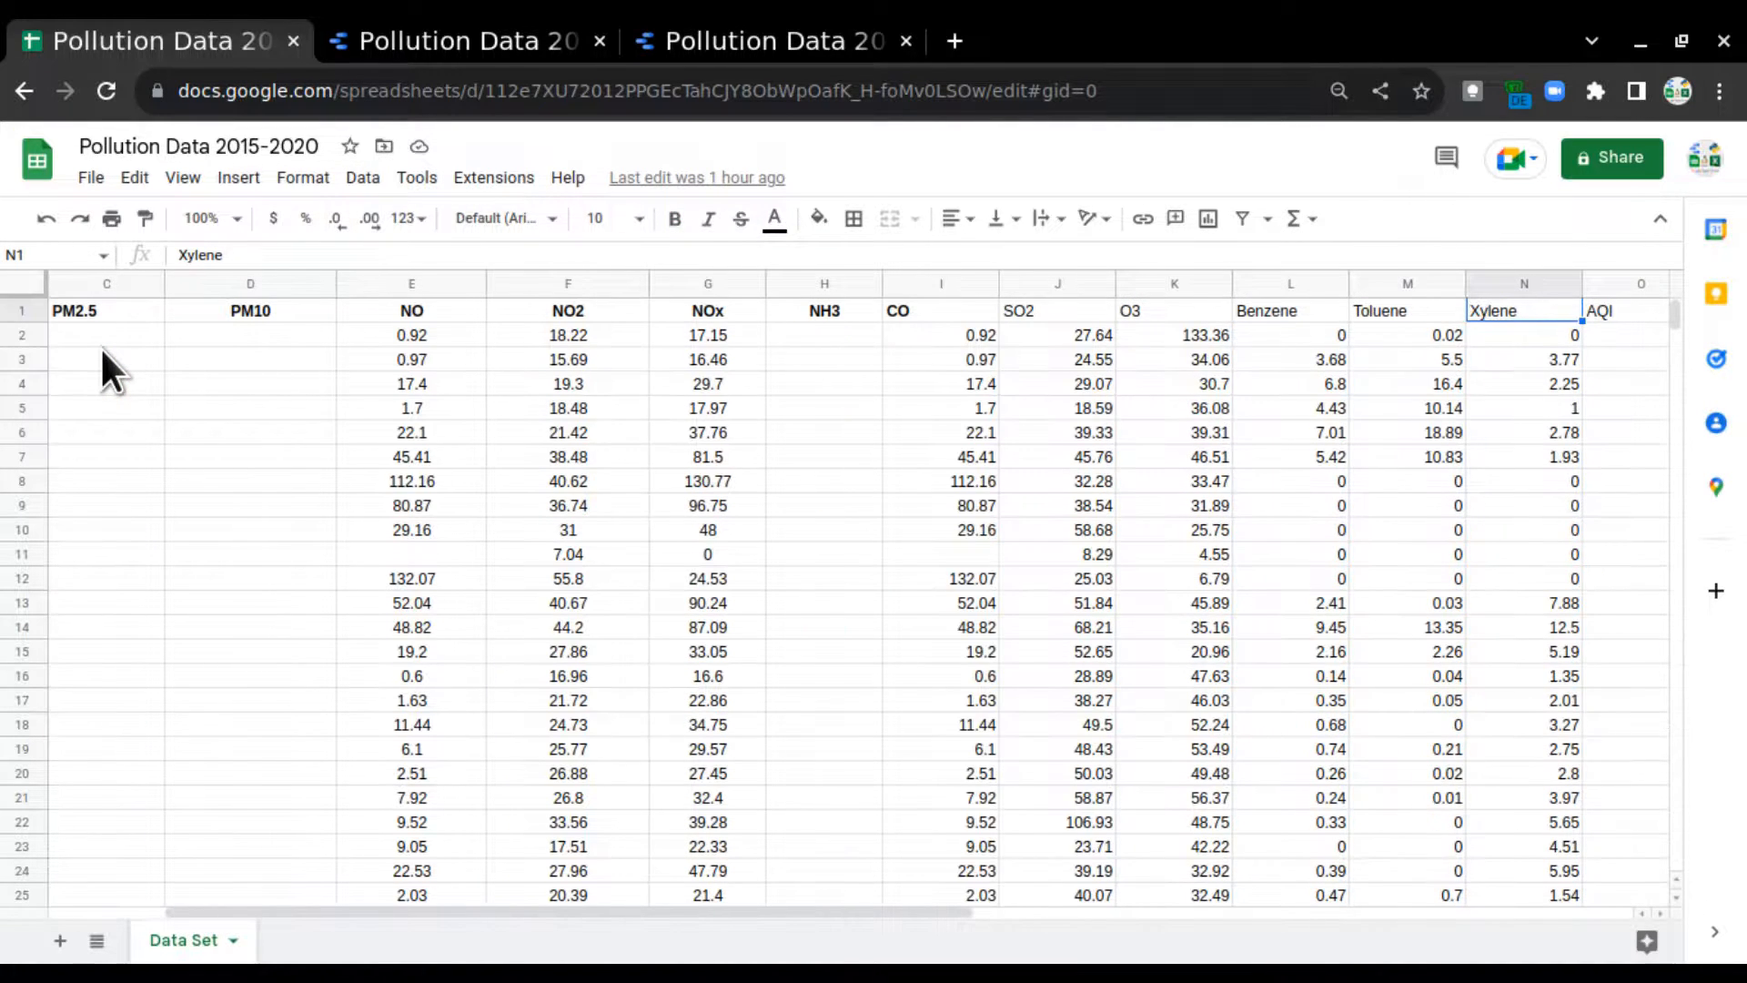
Step: Select the pollutant header cells from Xylene back to PM2.5
key(shift+Left)
key(shift+Left)
key(shift+Left)
key(shift+Left)
key(shift+Left)
key(shift+Left)
key(shift+Left)
key(shift+Left)
key(shift+Left)
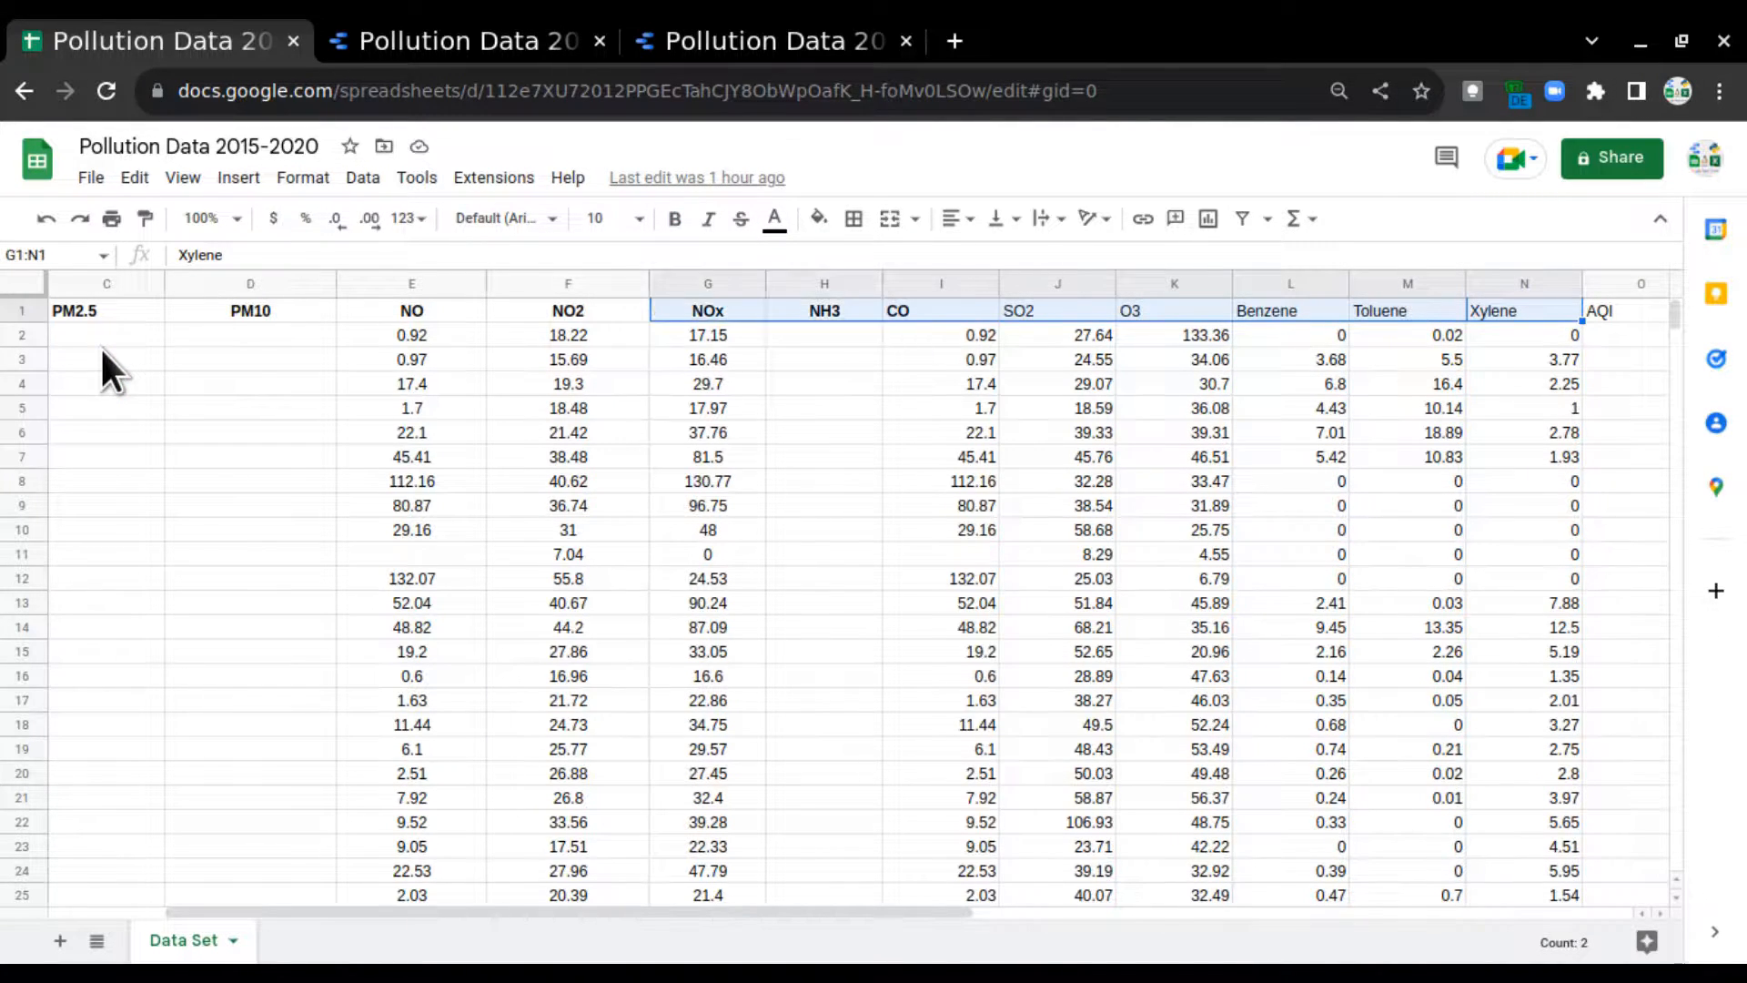
key(shift+Left)
key(shift+Left)
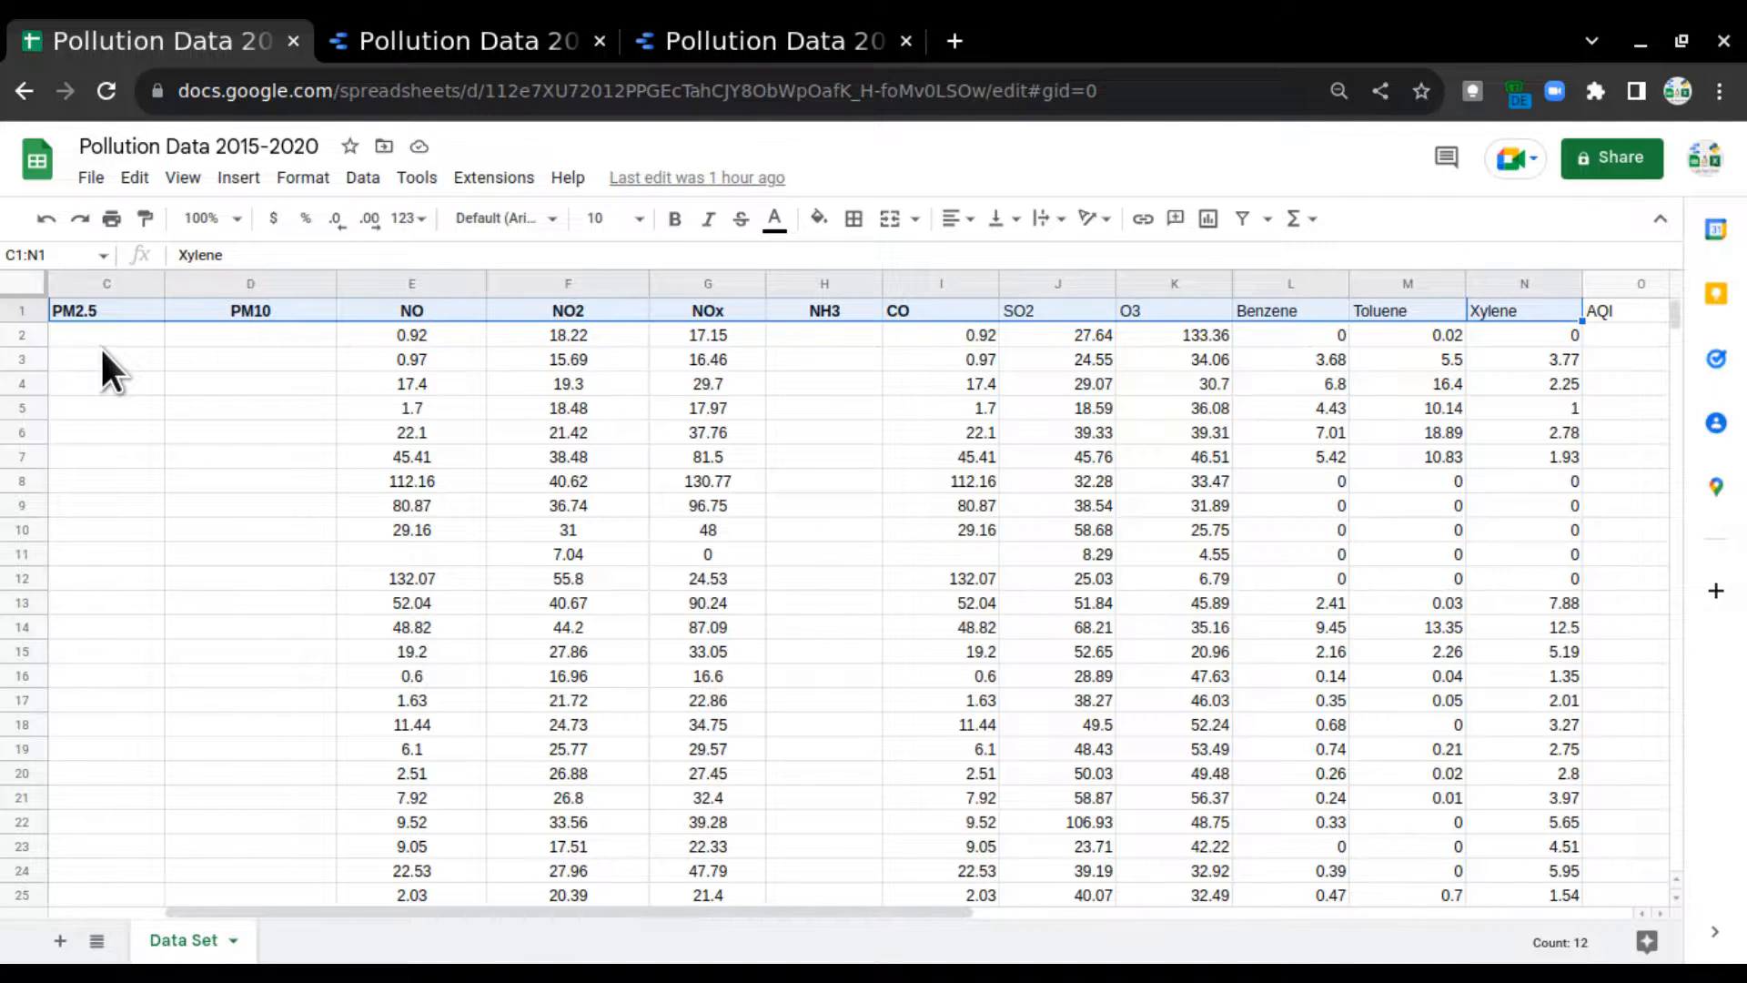
Step: Examine the AQI column's readings from its header down to row 71
key(Right)
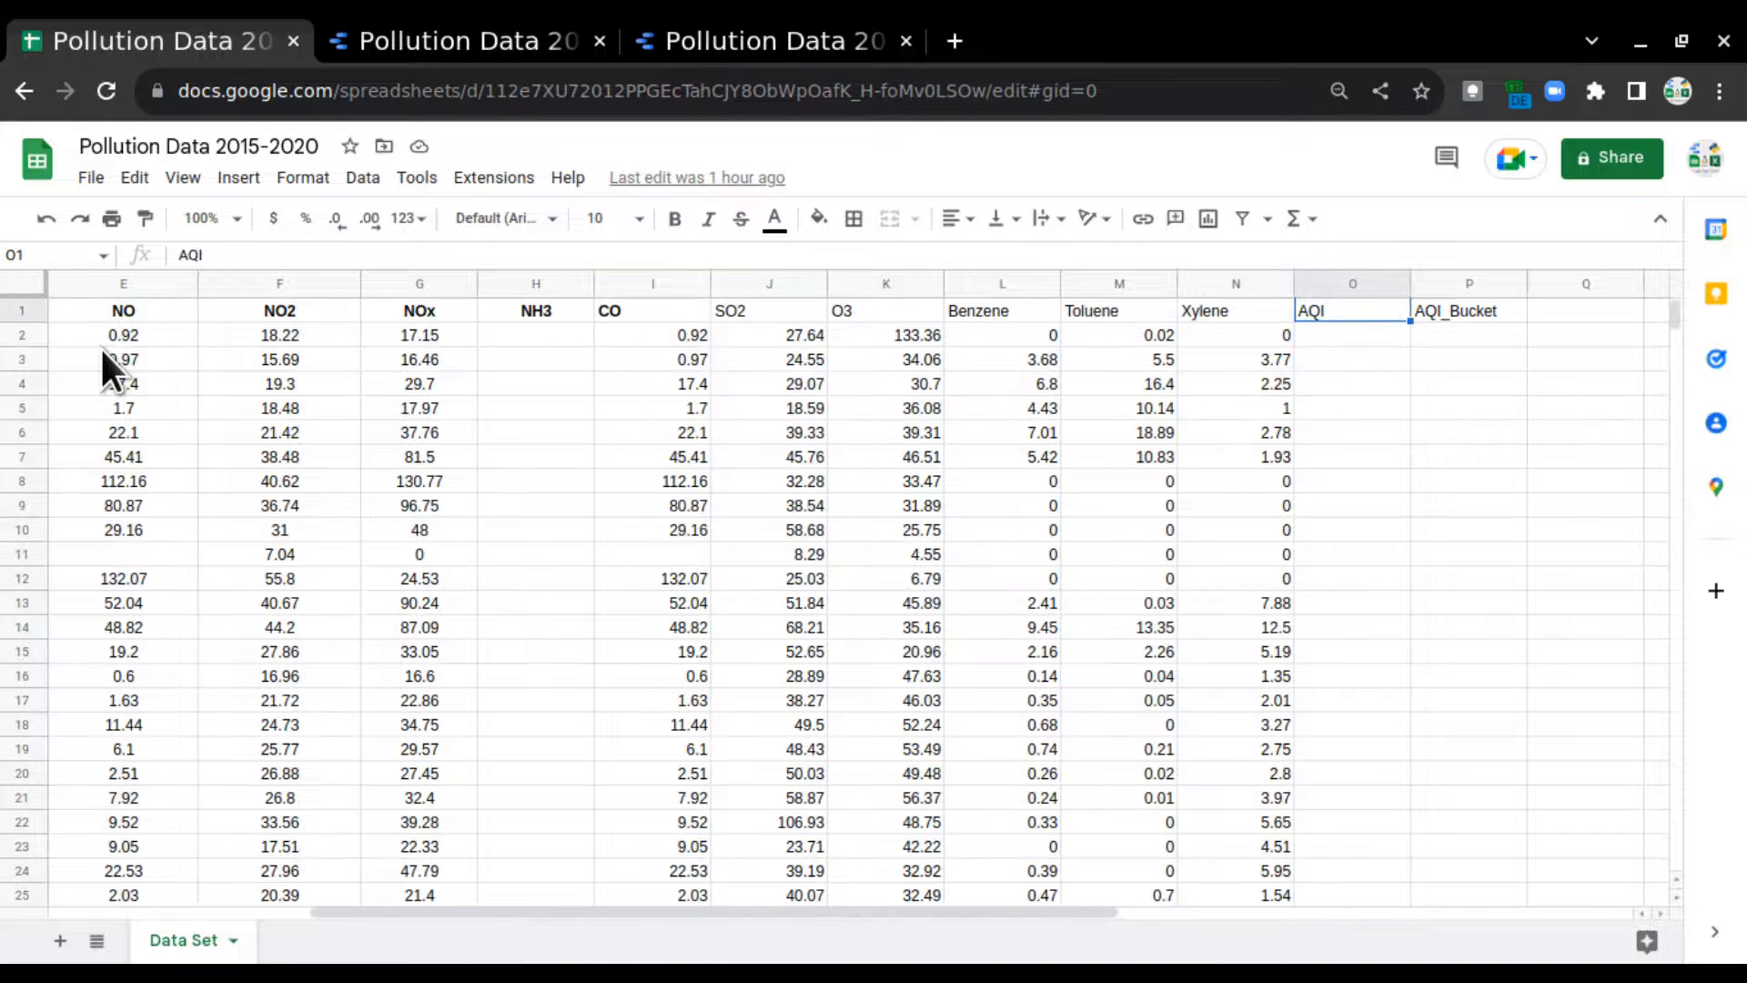
key(ctrl+Down)
key(Down)
key(Down)
key(Down)
key(Down)
key(Down)
key(Down)
key(Down)
key(Down)
key(Down)
key(Down)
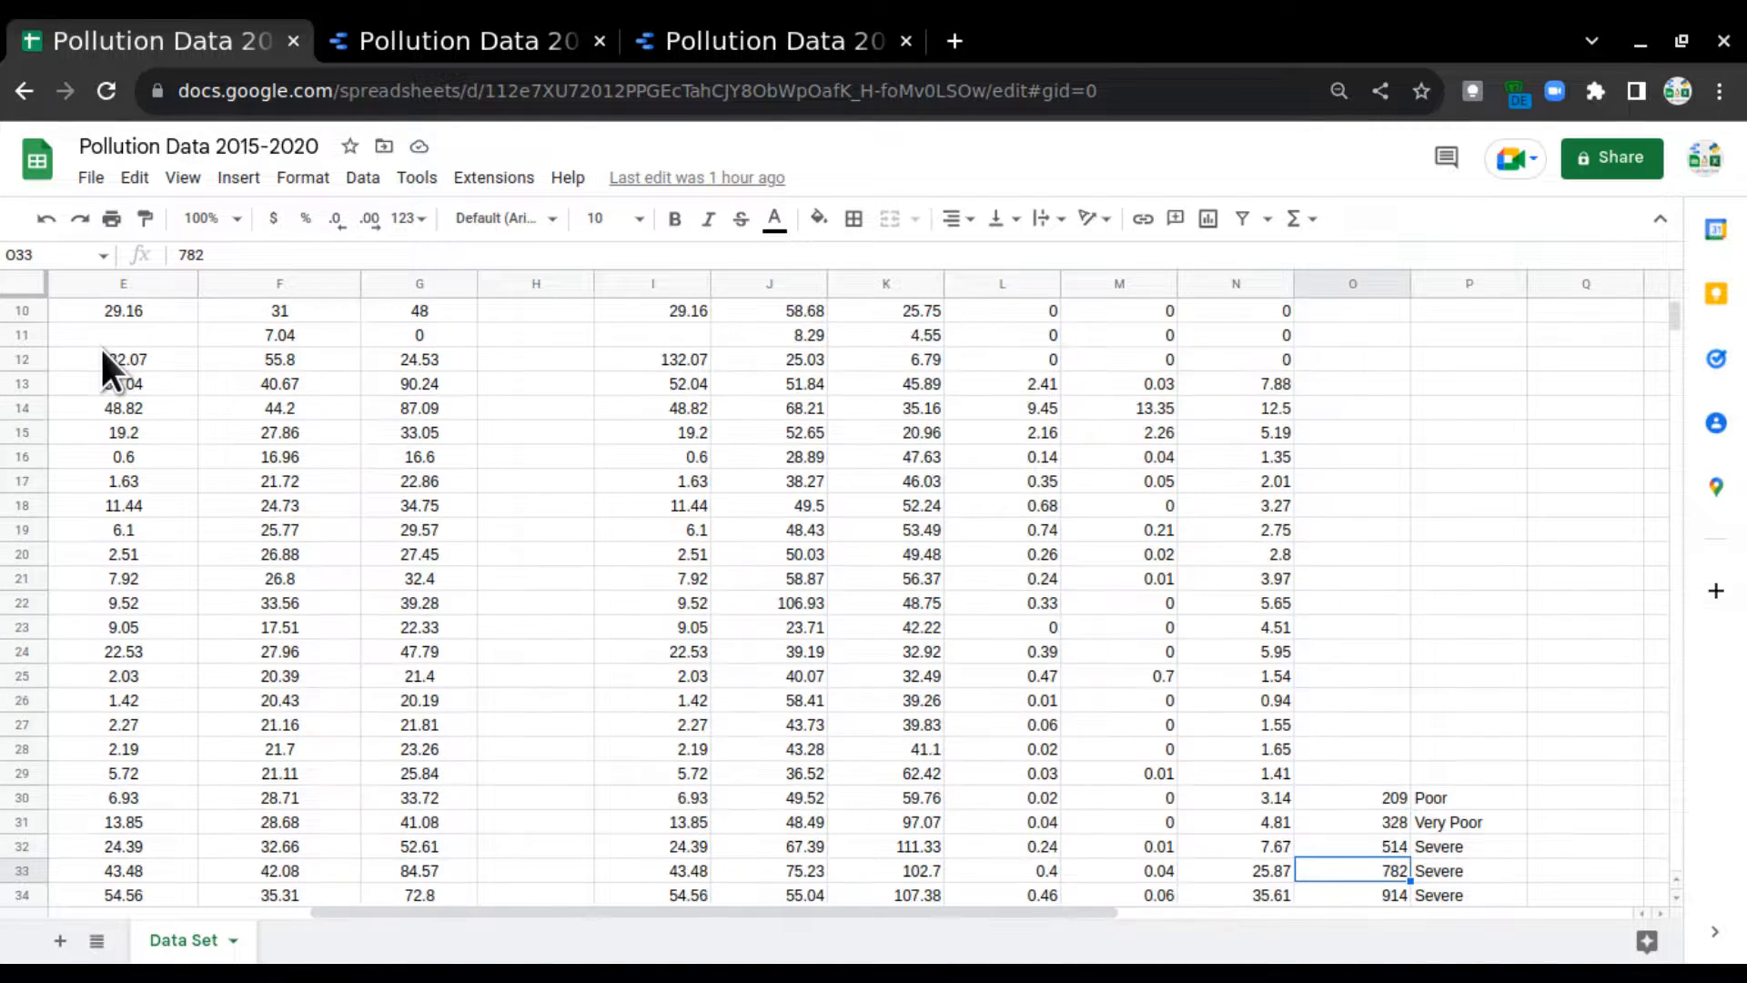
key(Down)
key(Down)
key(Down)
key(Down)
key(Down)
key(Down)
key(Down)
key(Down)
key(Down)
key(Down)
key(Down)
key(Down)
key(Down)
key(Down)
key(Down)
key(Down)
key(Down)
key(Down)
key(Down)
key(Down)
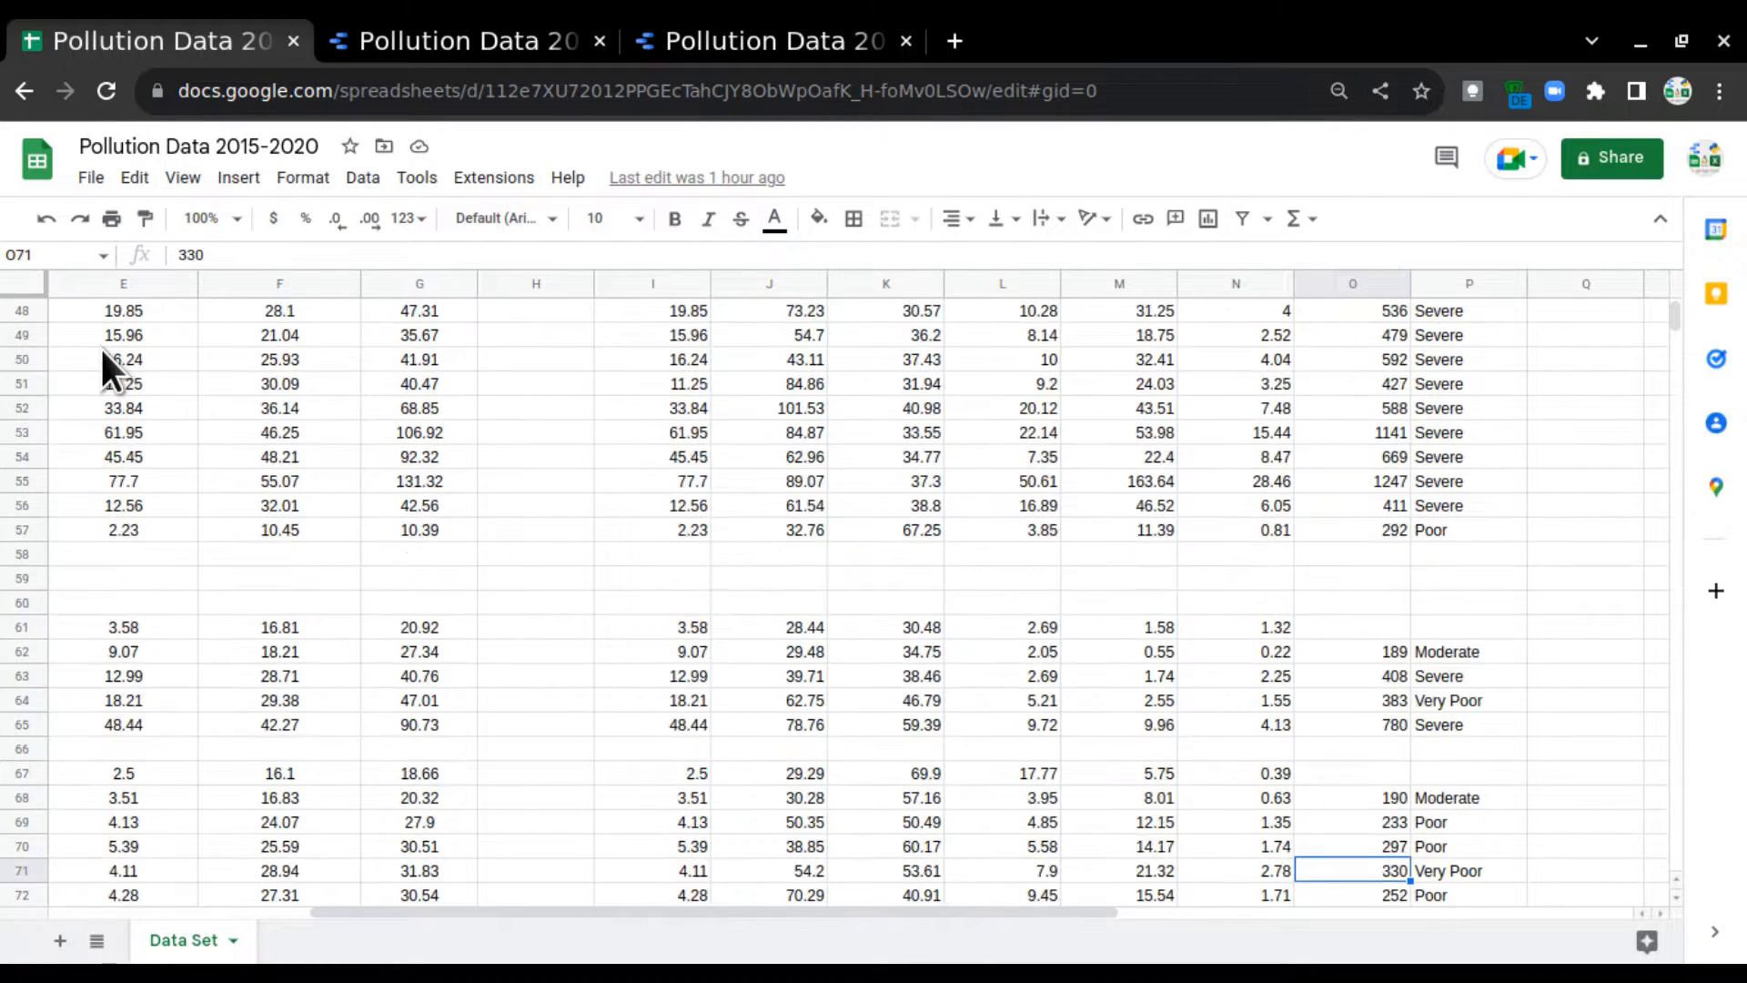
Step: Go back up the AQI column and examine its first group of readings from row 30
key(ctrl+Up)
key(ctrl+Up)
key(ctrl+Up)
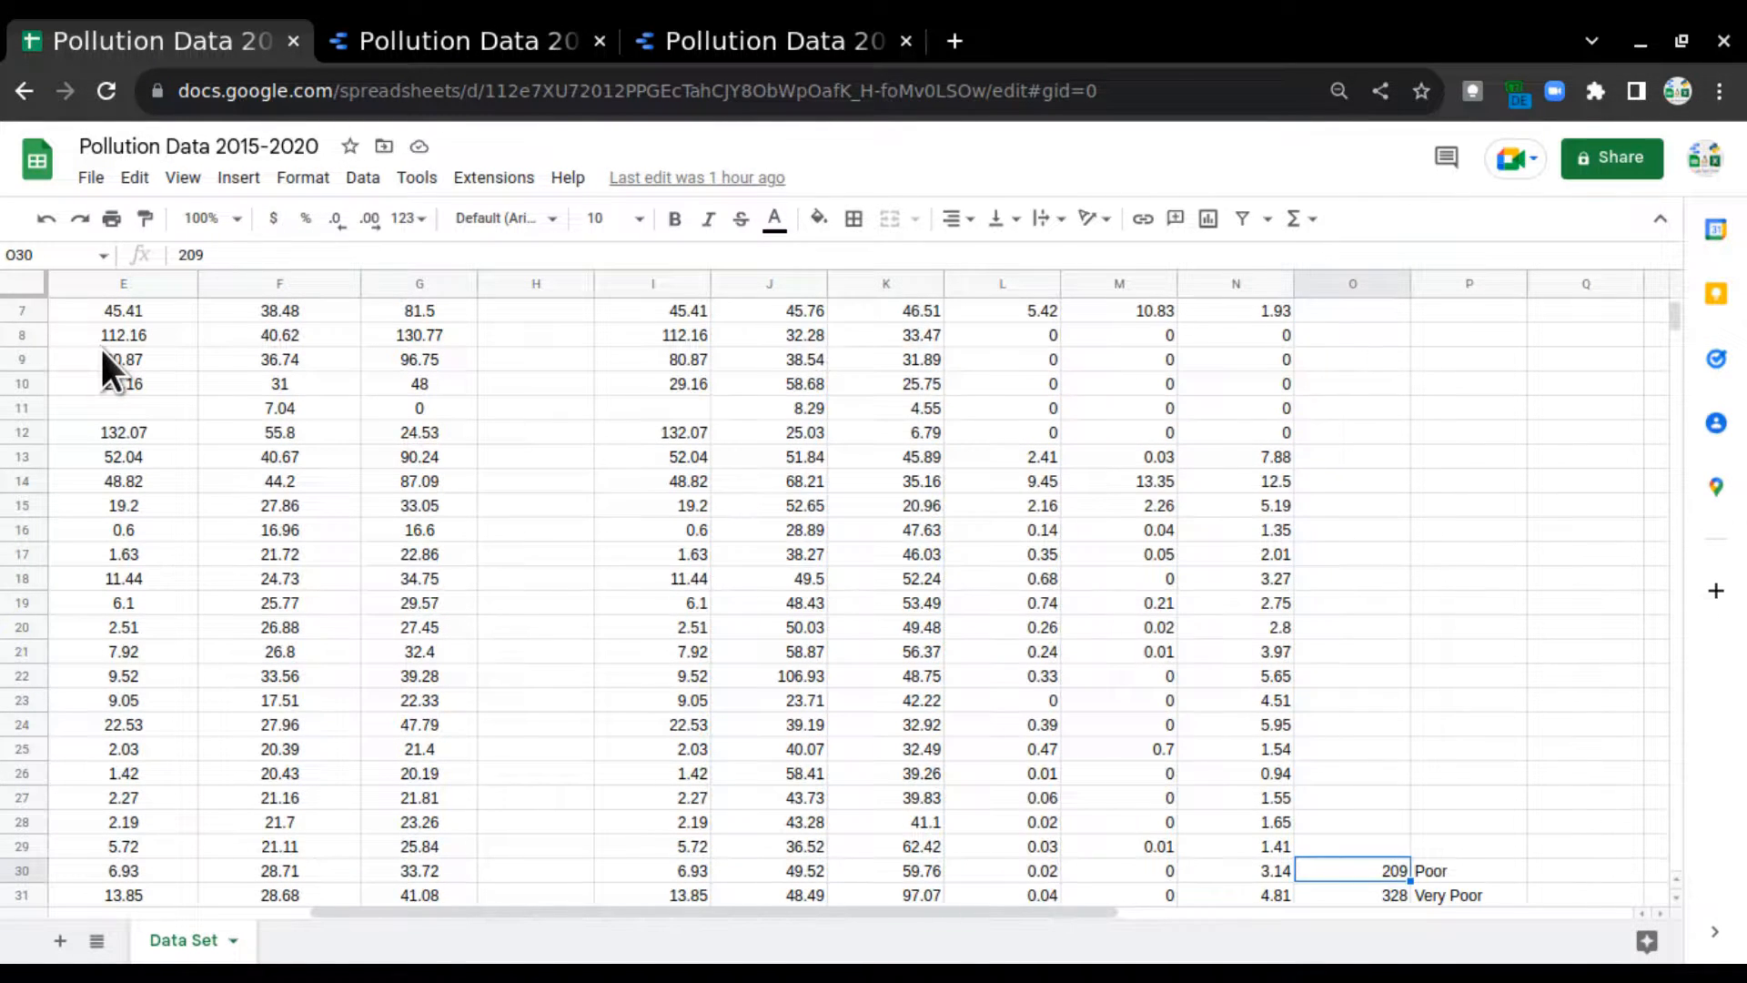
key(ctrl+Up)
key(ctrl+Down)
key(Down)
key(Down)
key(Down)
key(Down)
key(Down)
key(Down)
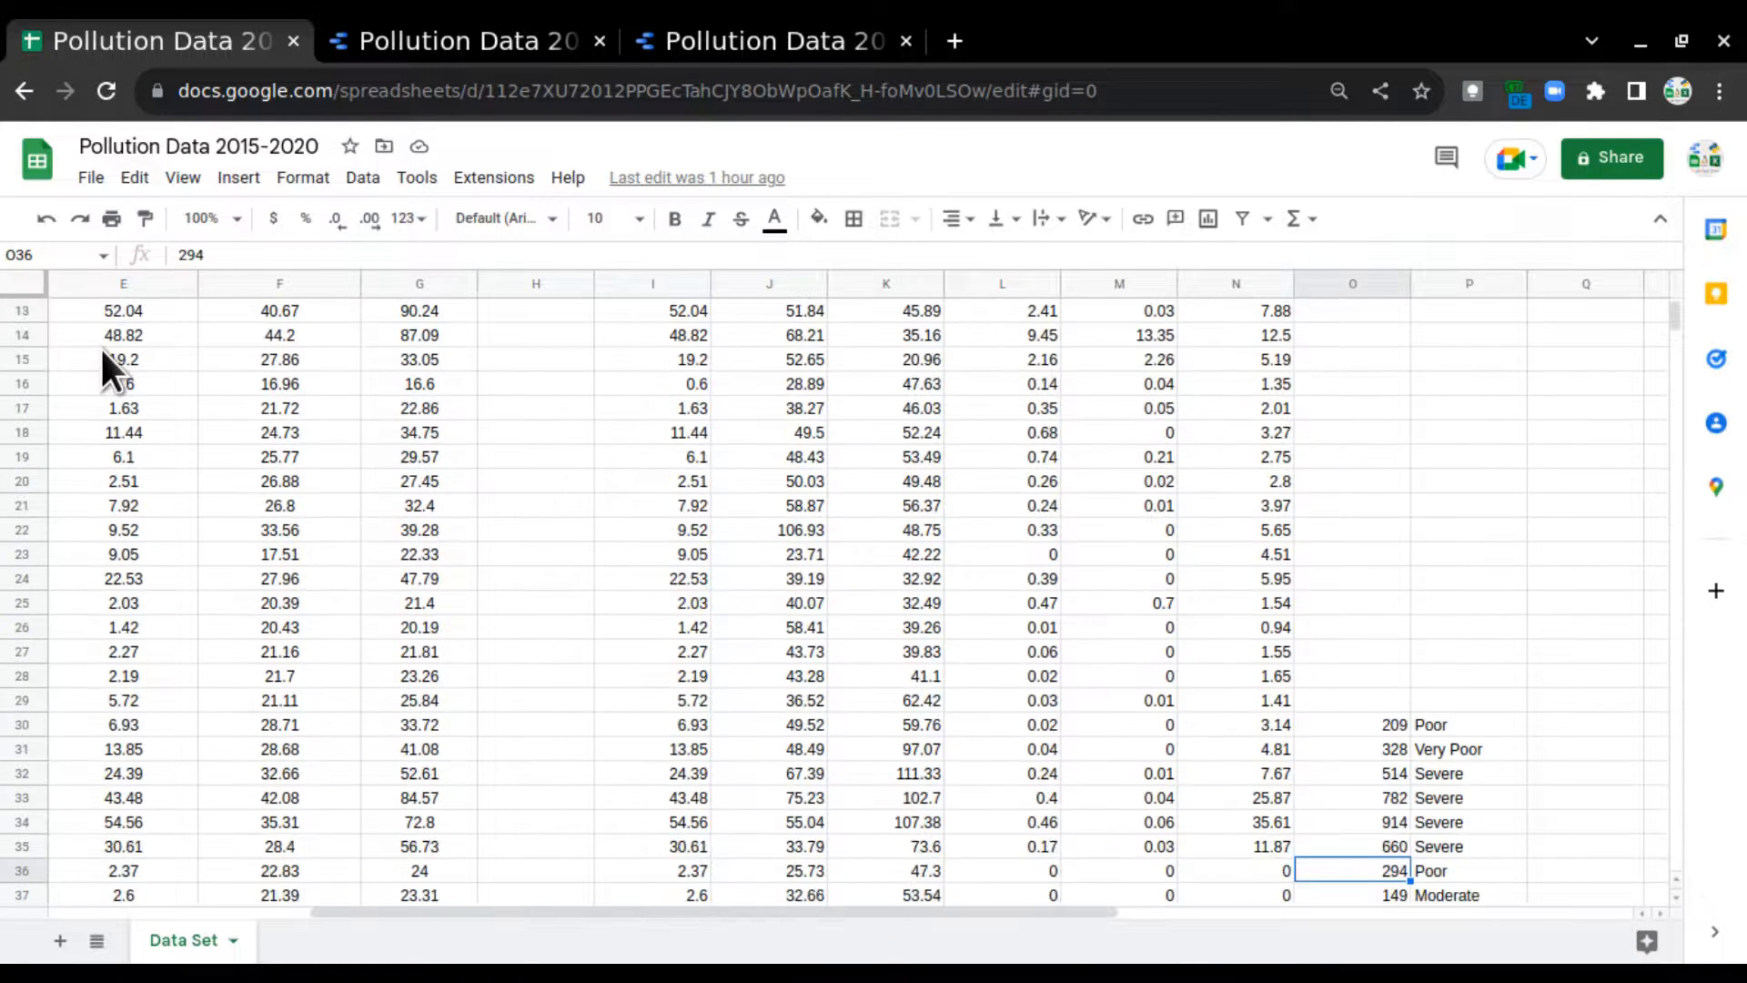
key(ctrl+Up)
Step: Examine the category labels in the AQI_Bucket column beside the AQI readings
key(Right)
key(Down)
key(Down)
key(Down)
key(Down)
key(Down)
key(Down)
key(Down)
key(Down)
key(Down)
key(Down)
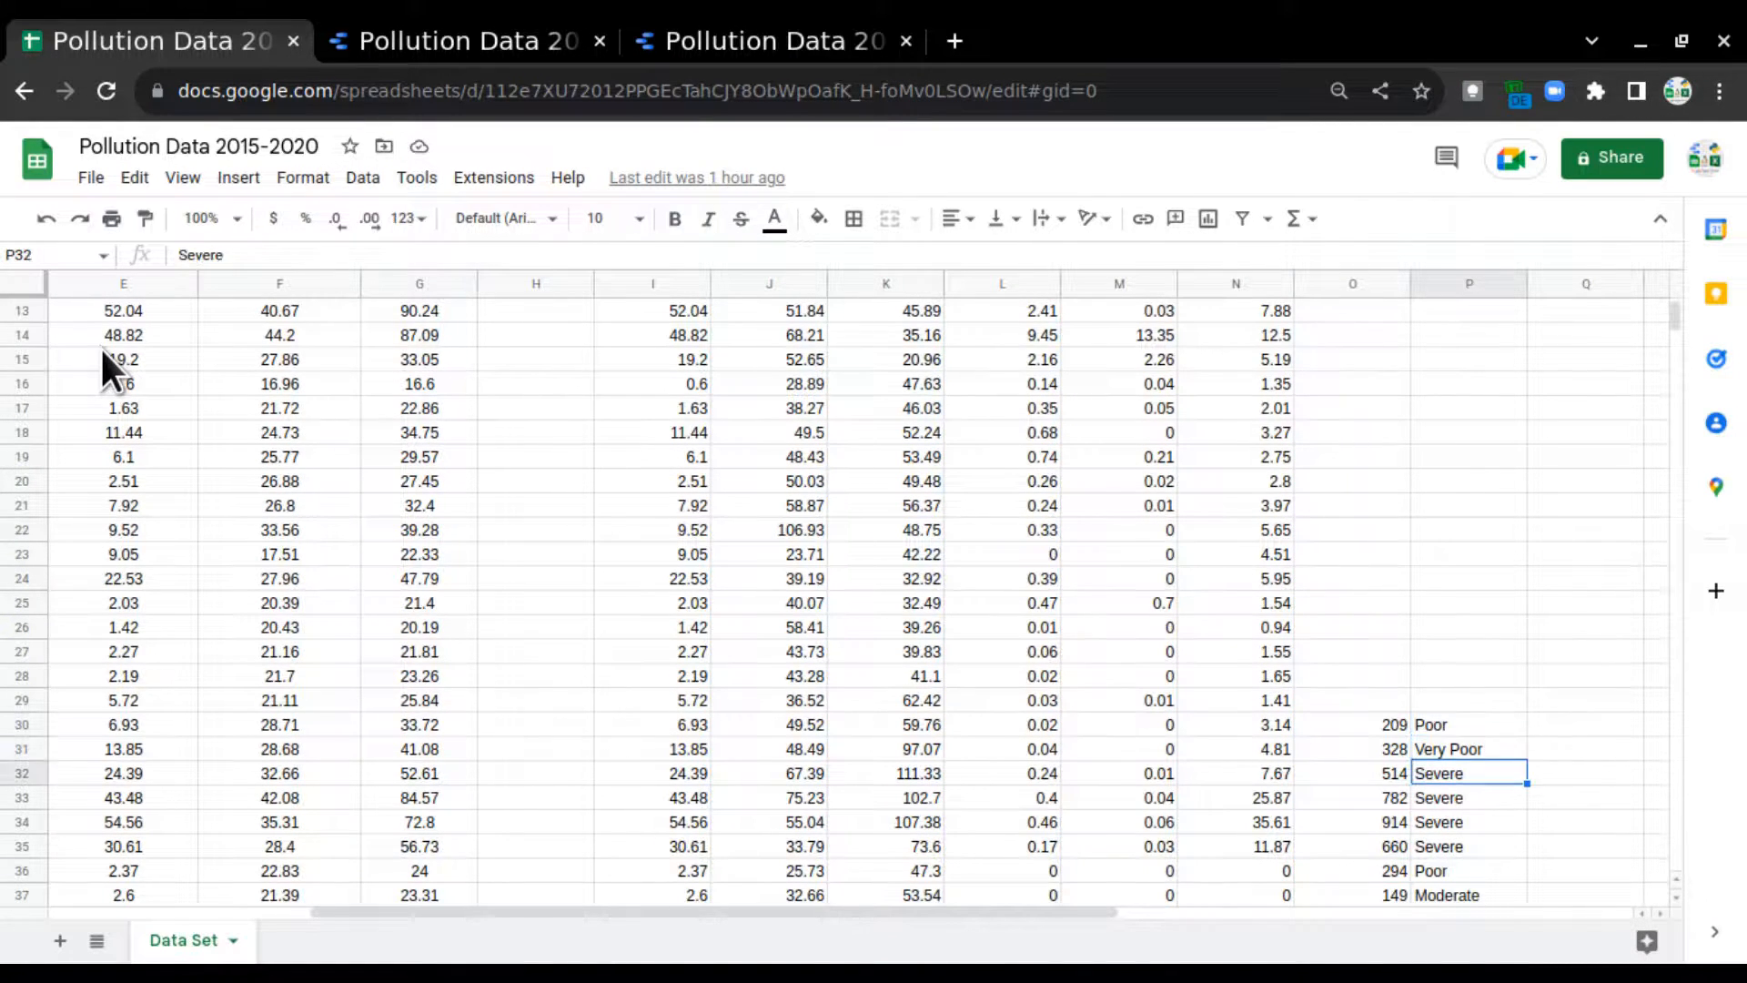
key(ctrl+Up)
key(Down)
key(Down)
key(Down)
key(Down)
key(Down)
key(Down)
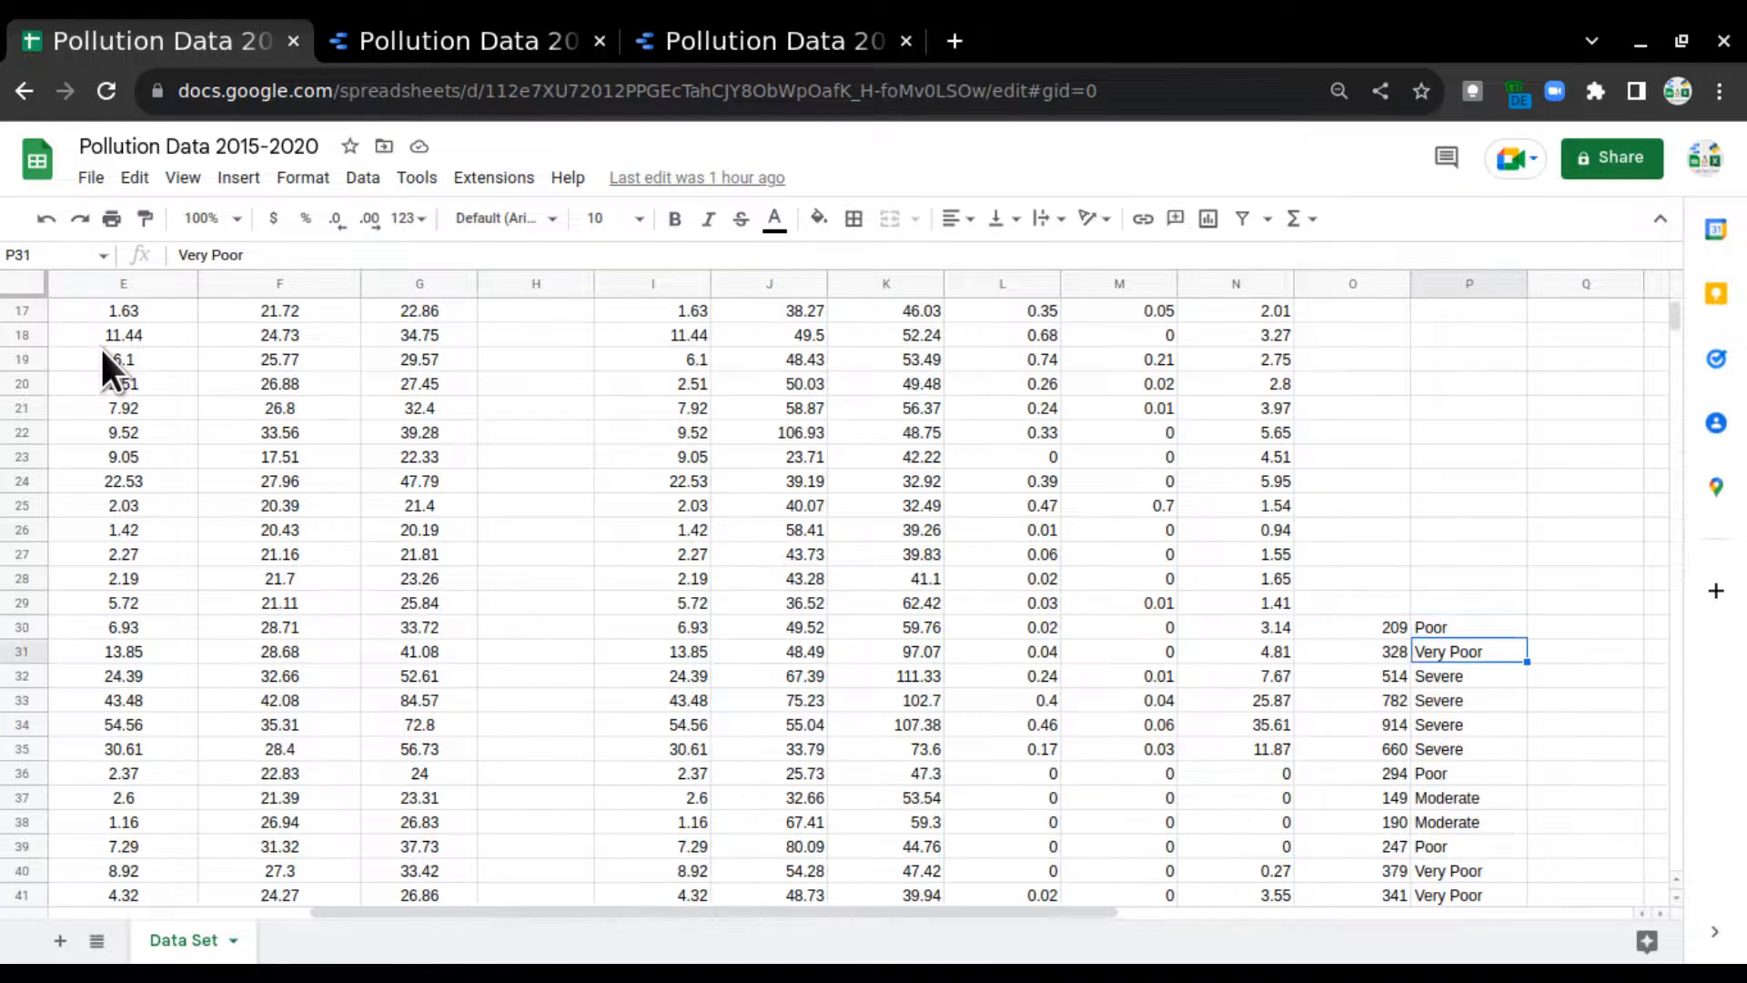
key(ctrl+Down)
key(ctrl+Down)
Step: Select every header from AQI_Bucket back to City in row 1 and highlight the count of selected cells
key(ctrl+Up)
key(ctrl+Up)
key(ctrl+Up)
key(ctrl+shift+Left)
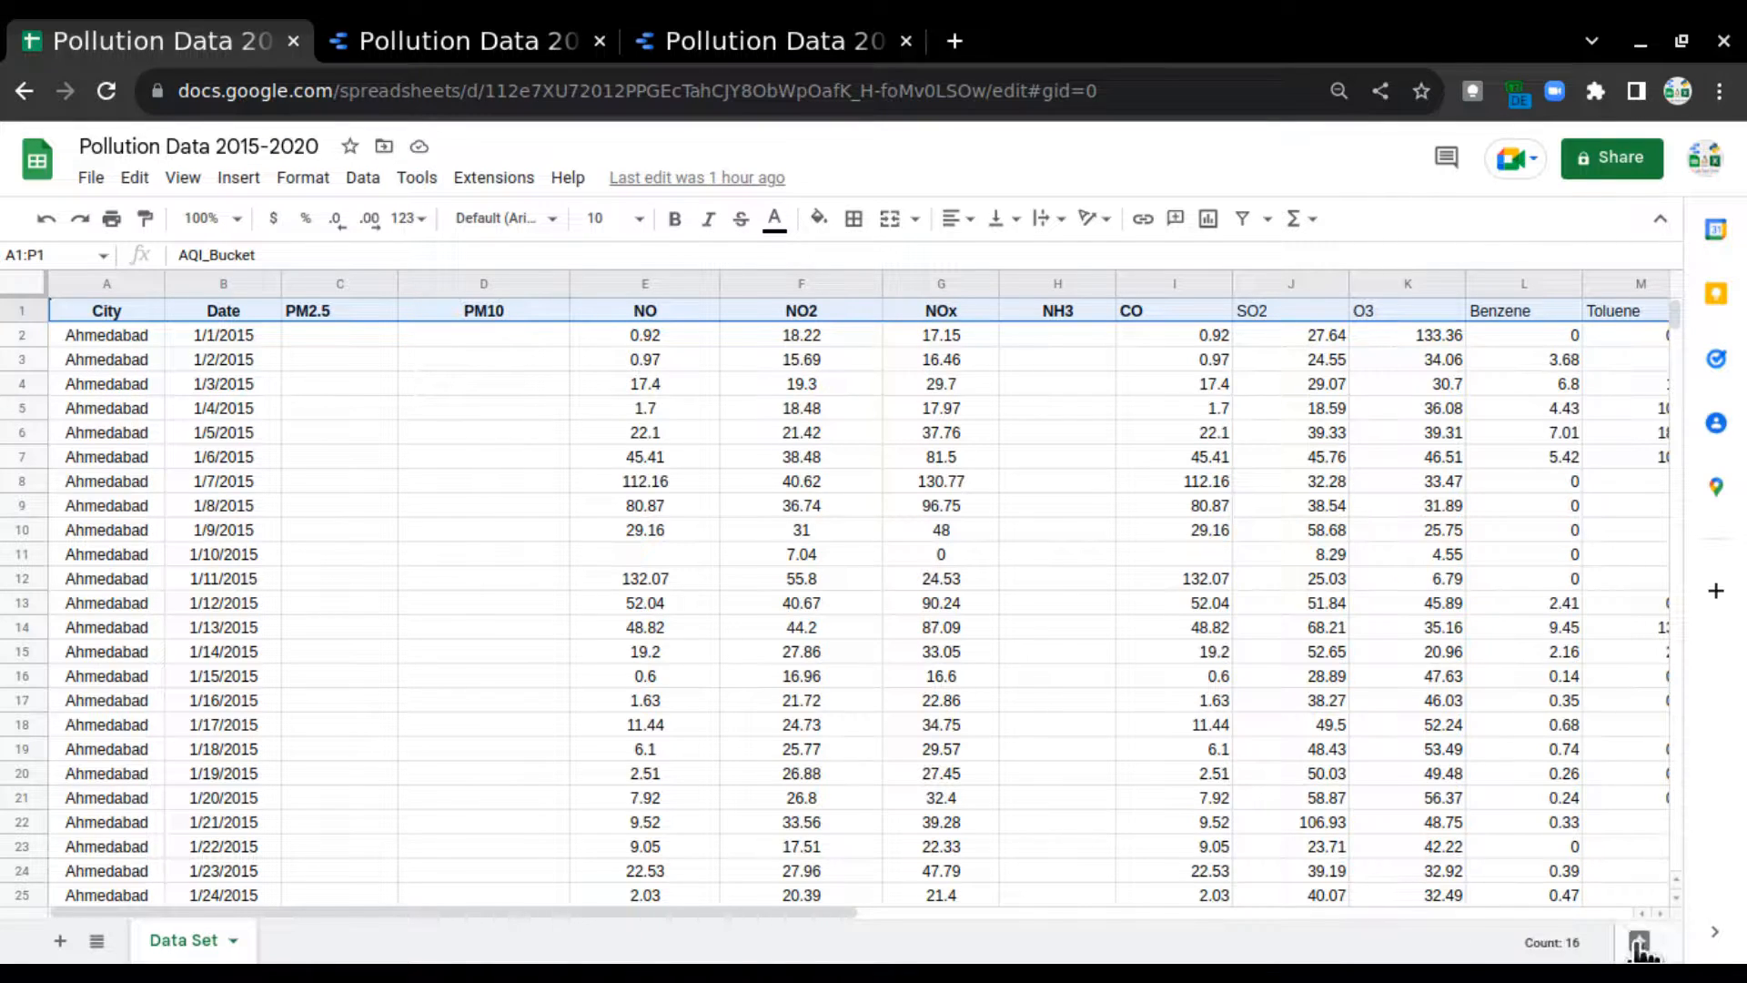
drag(1594, 942, 1562, 942)
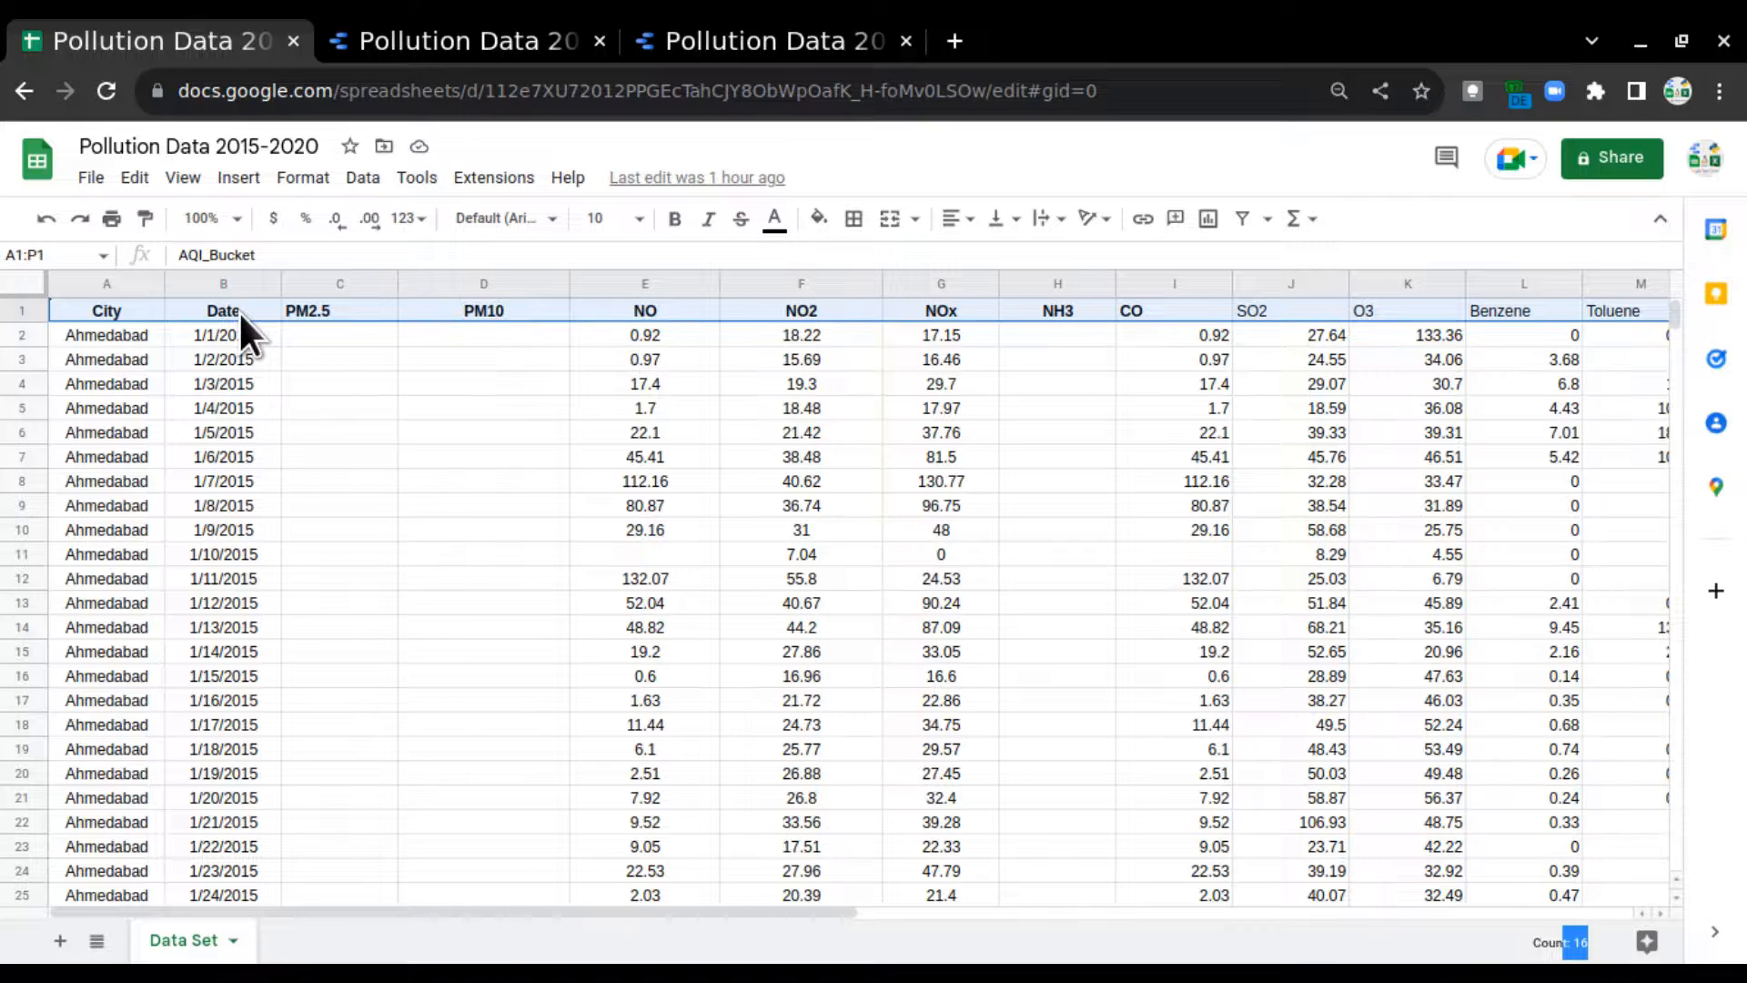
Step: Select the entire Date column in the data set, and switch to the blank Data Studio report
click(242, 362)
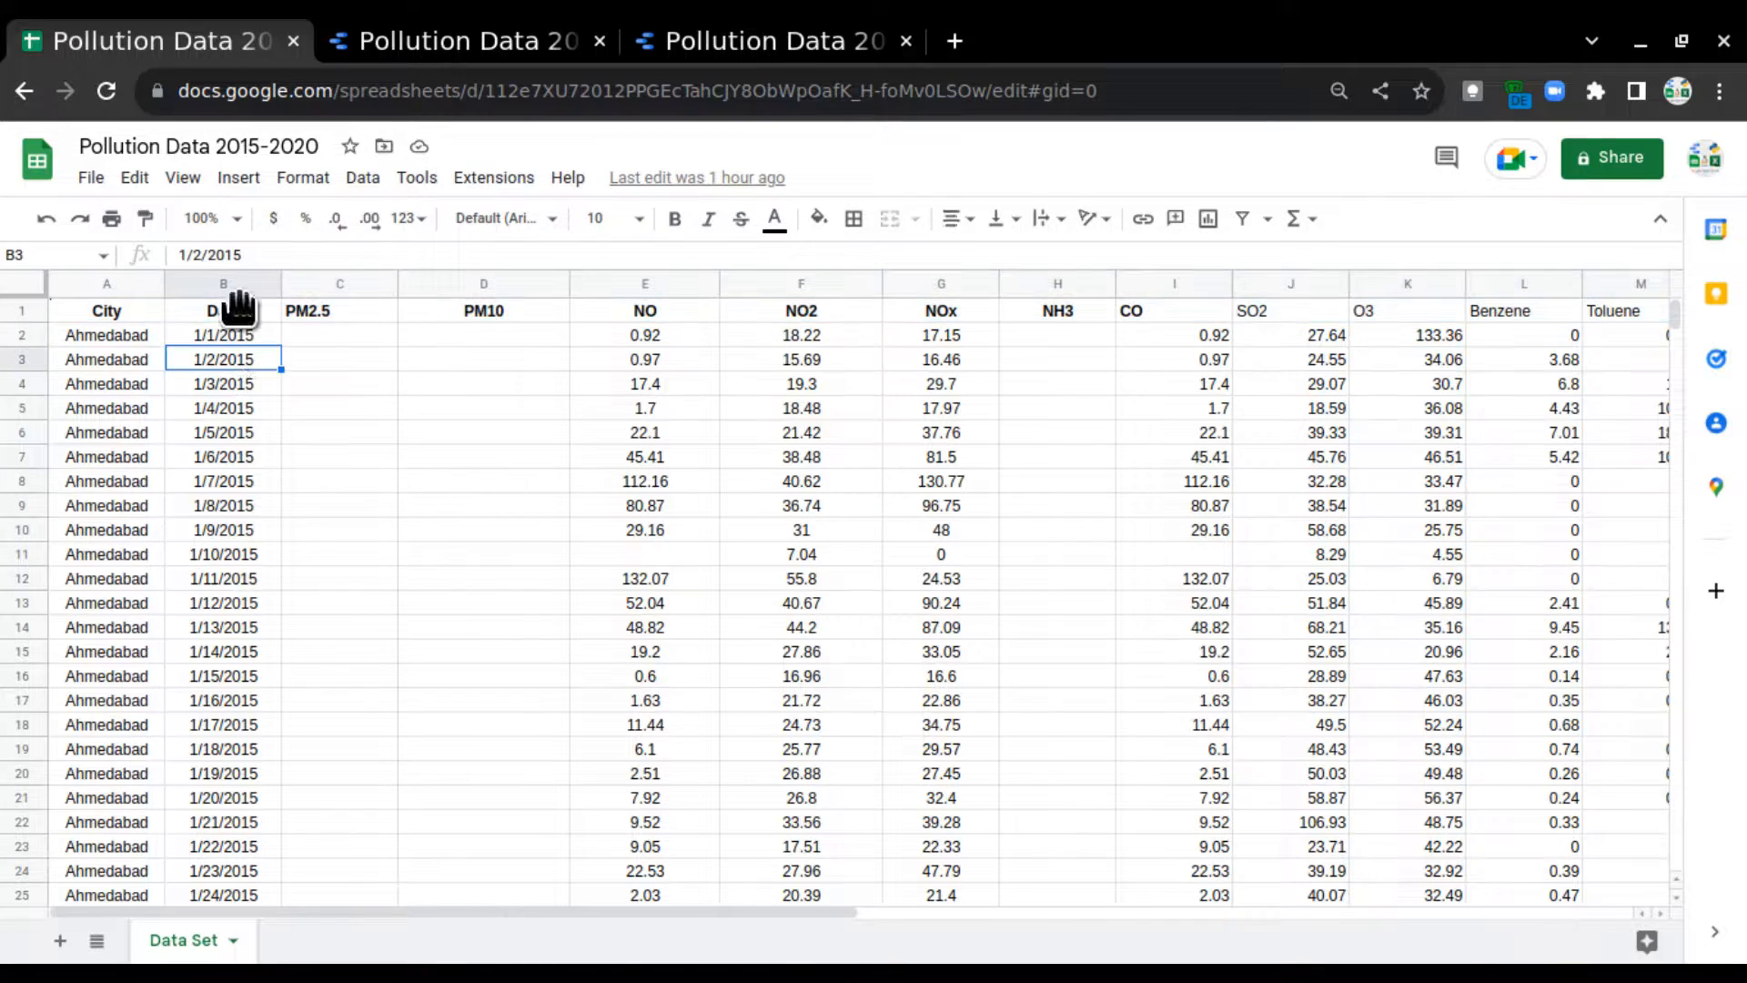
click(237, 282)
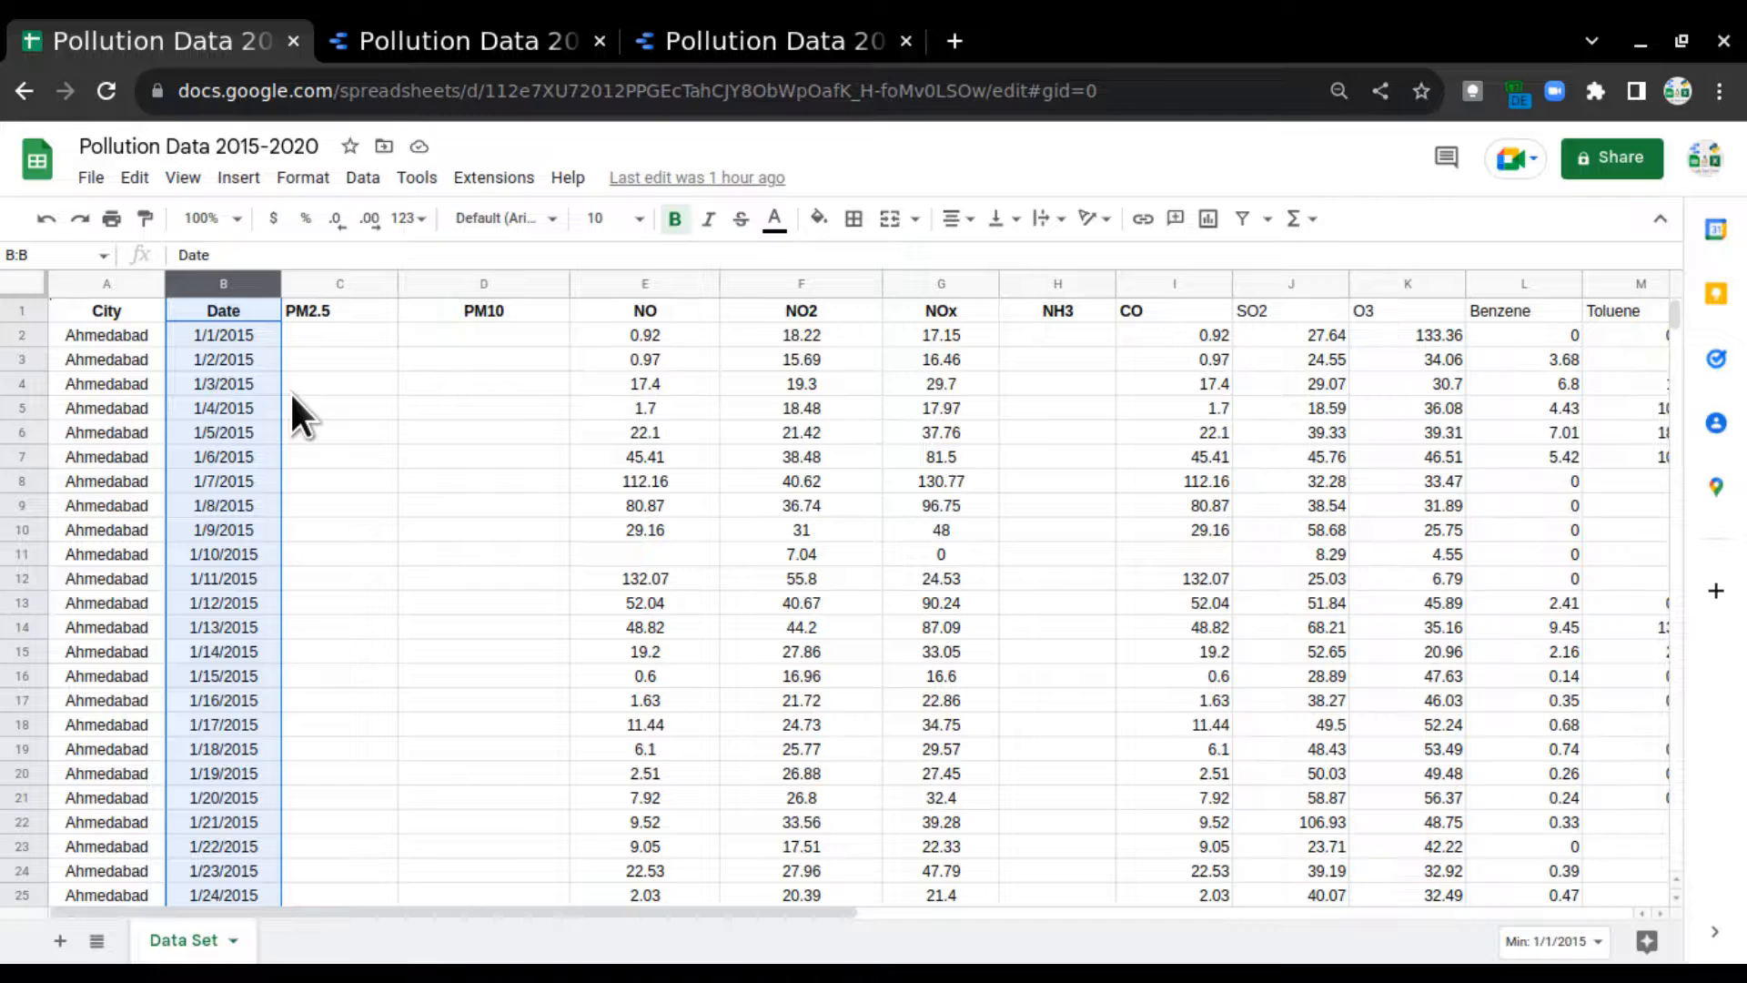
click(457, 51)
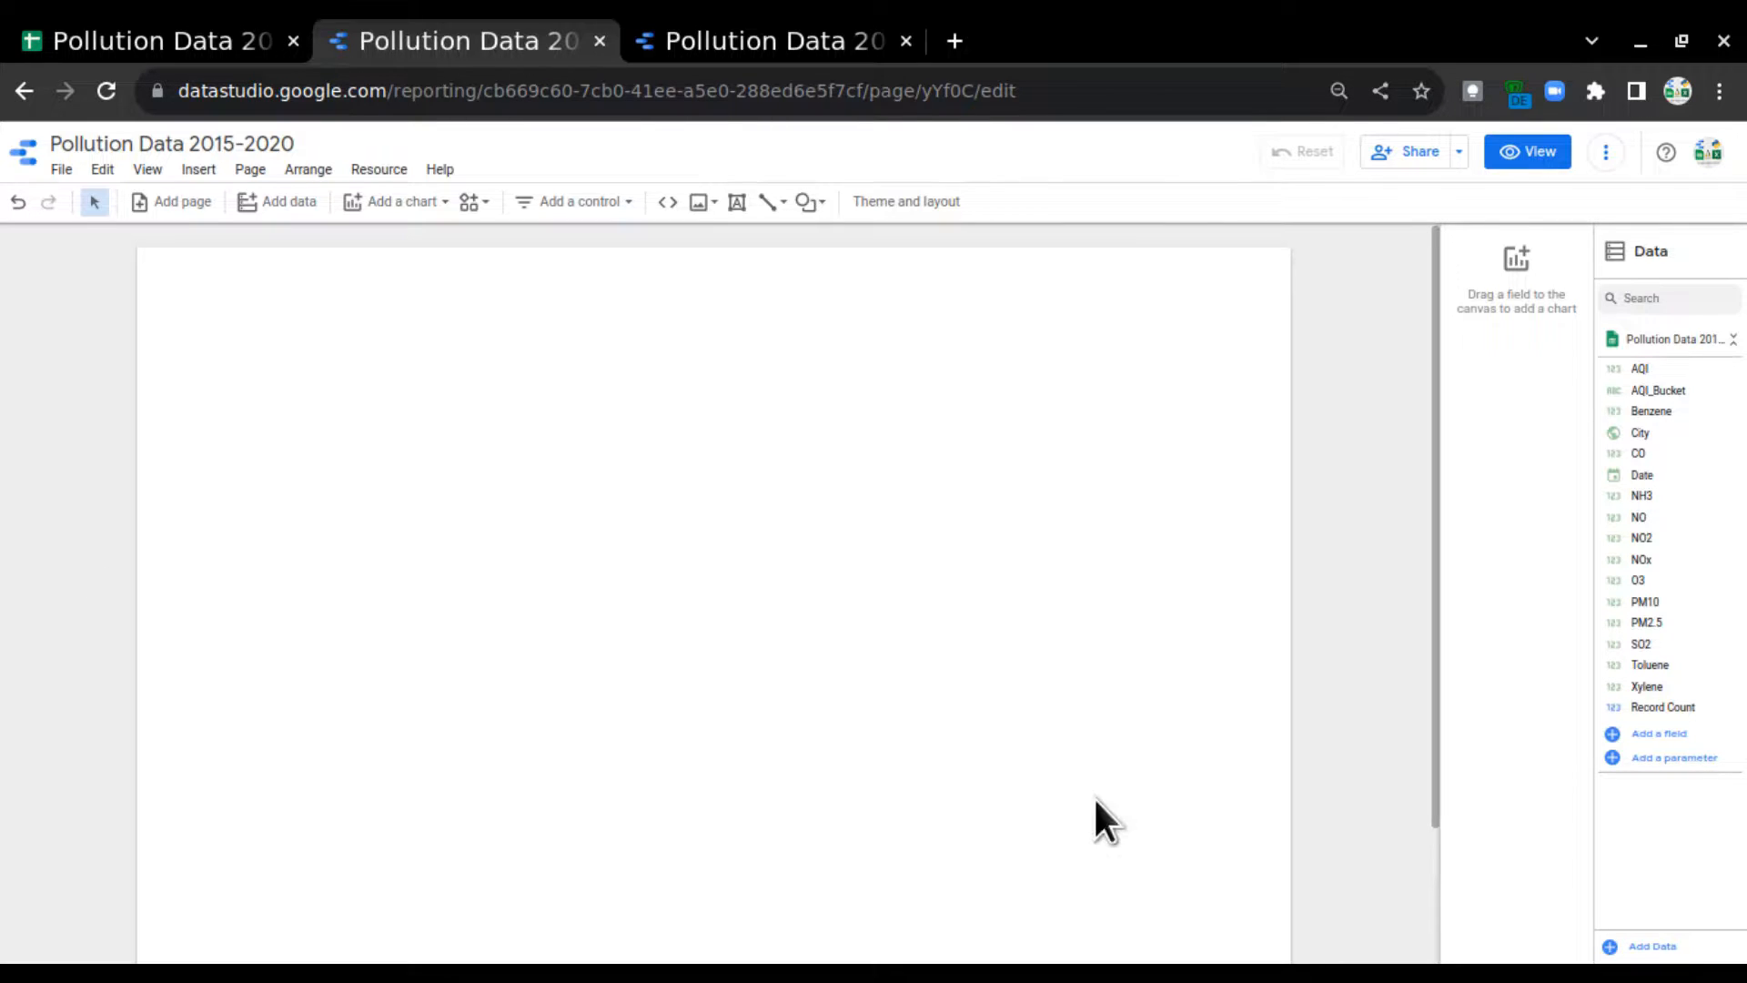
Step: Review the finished AIR POLLUTION DATA - 2015-2020 report as a reference, and return to the blank report
click(774, 36)
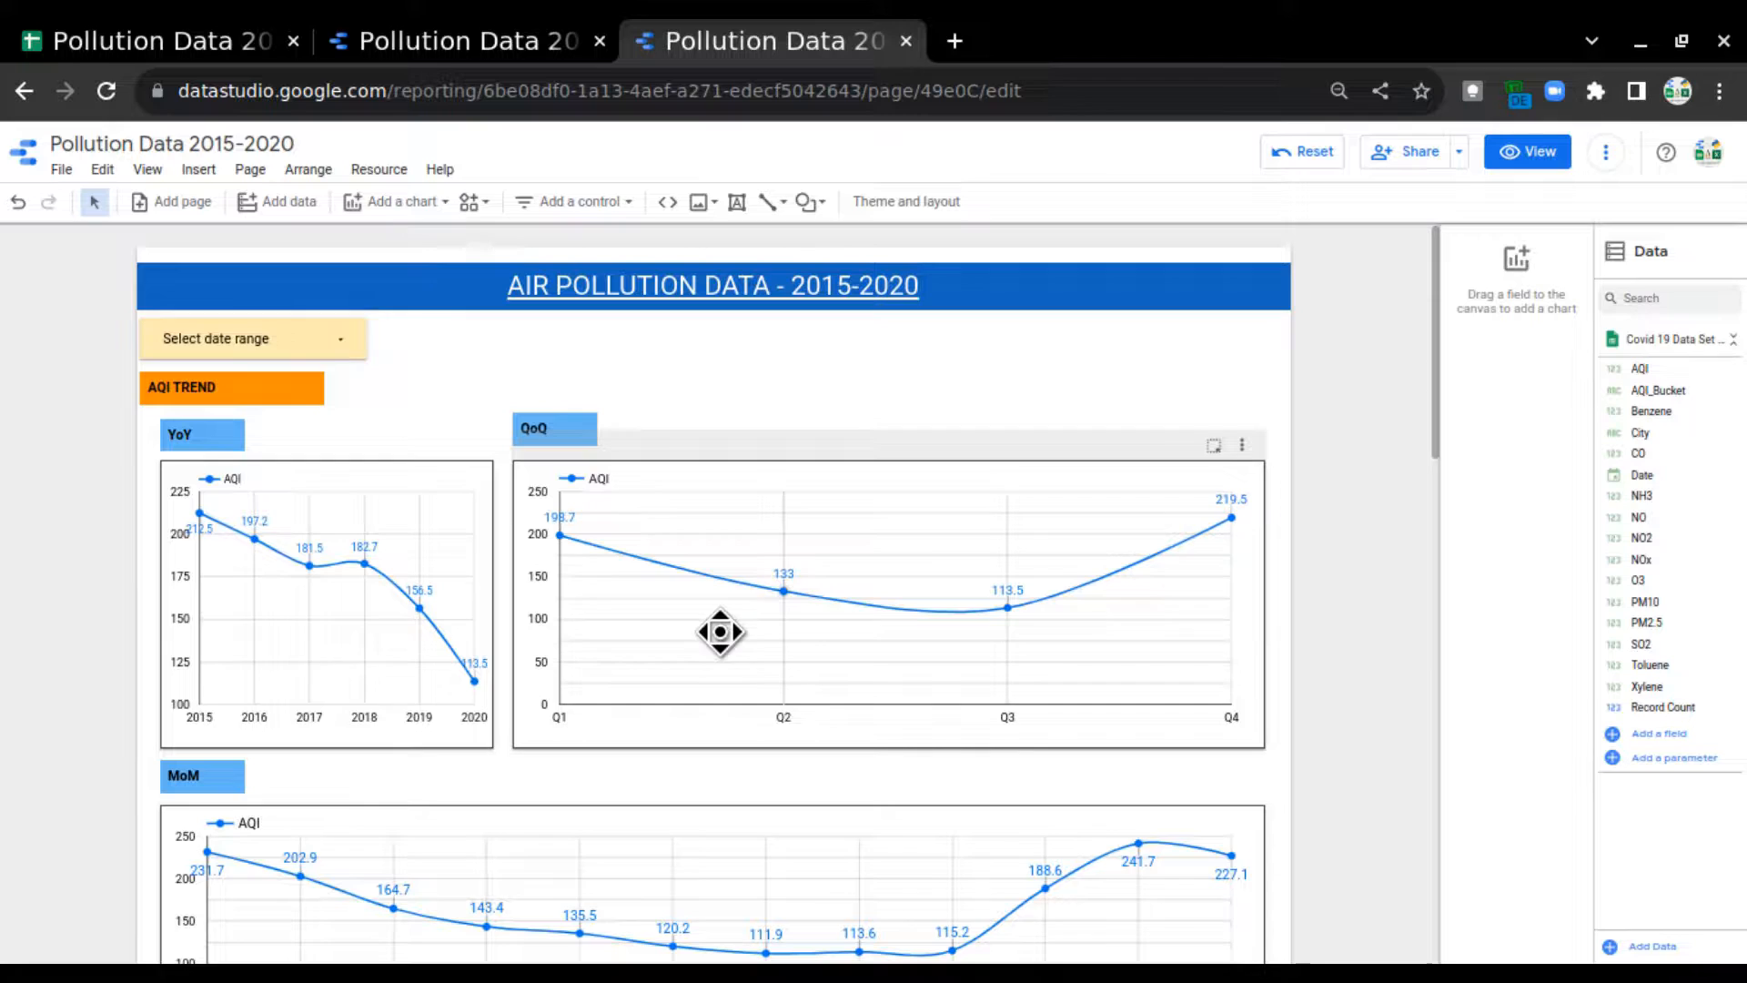
scroll(1371, 633, down, 5)
scroll(1372, 633, up, 5)
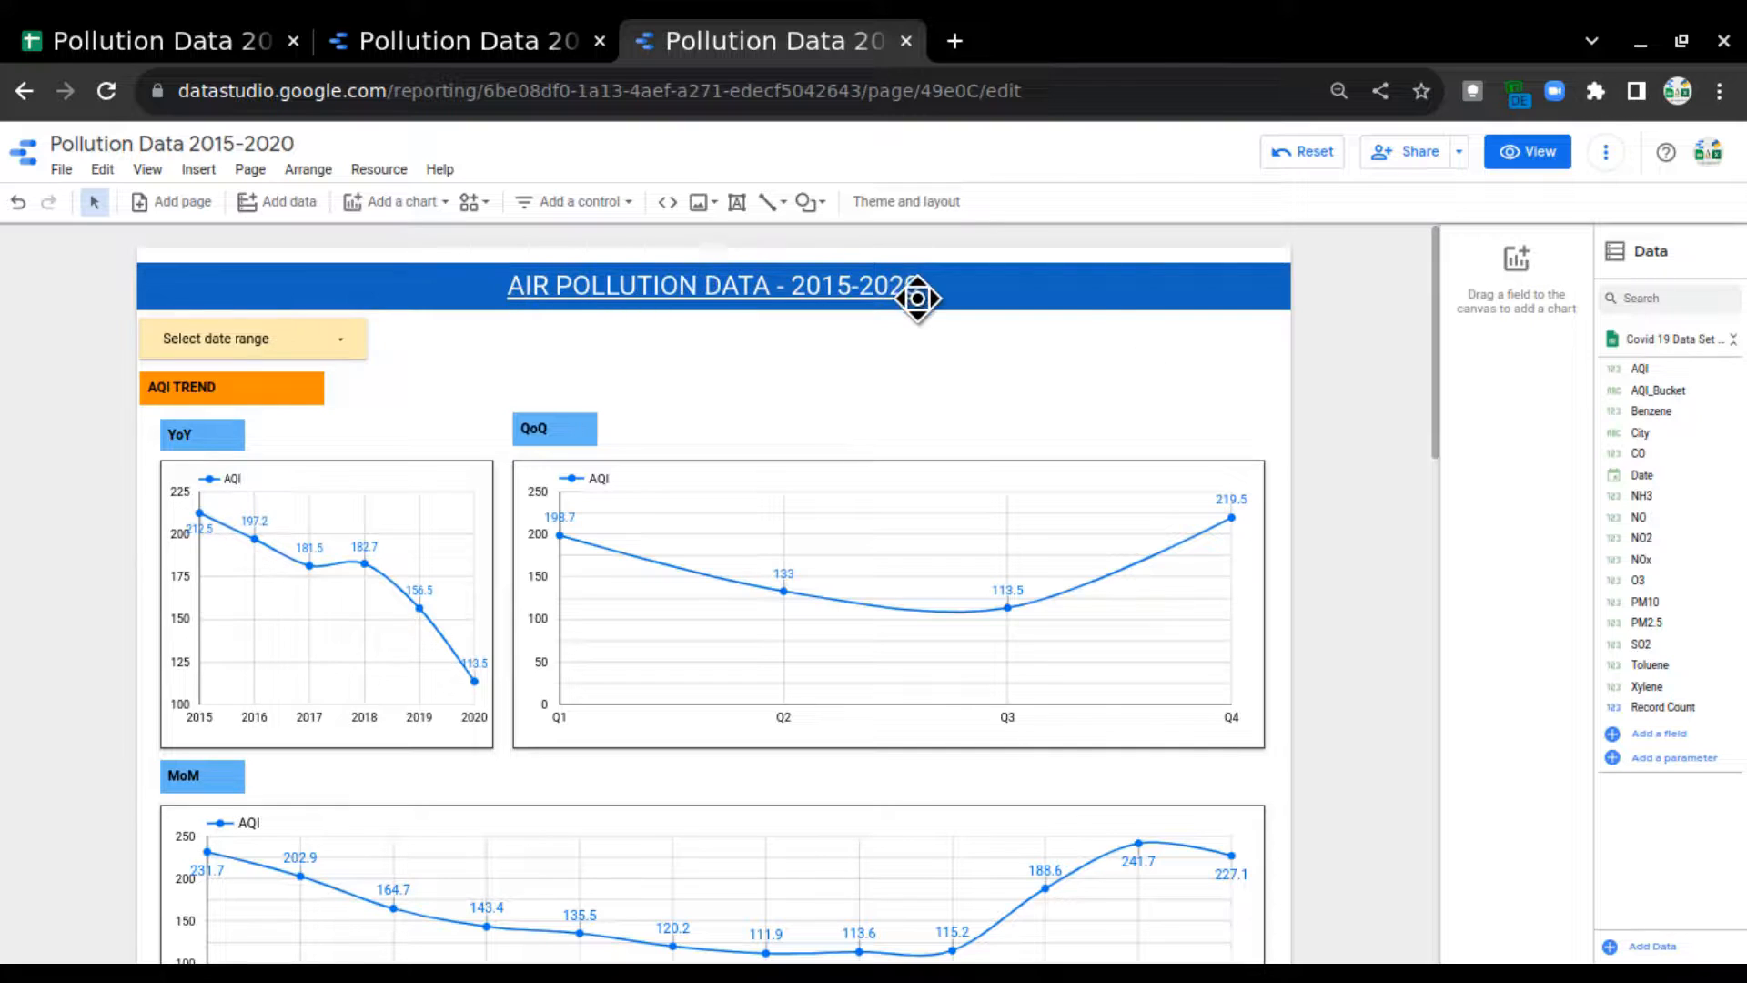
click(455, 51)
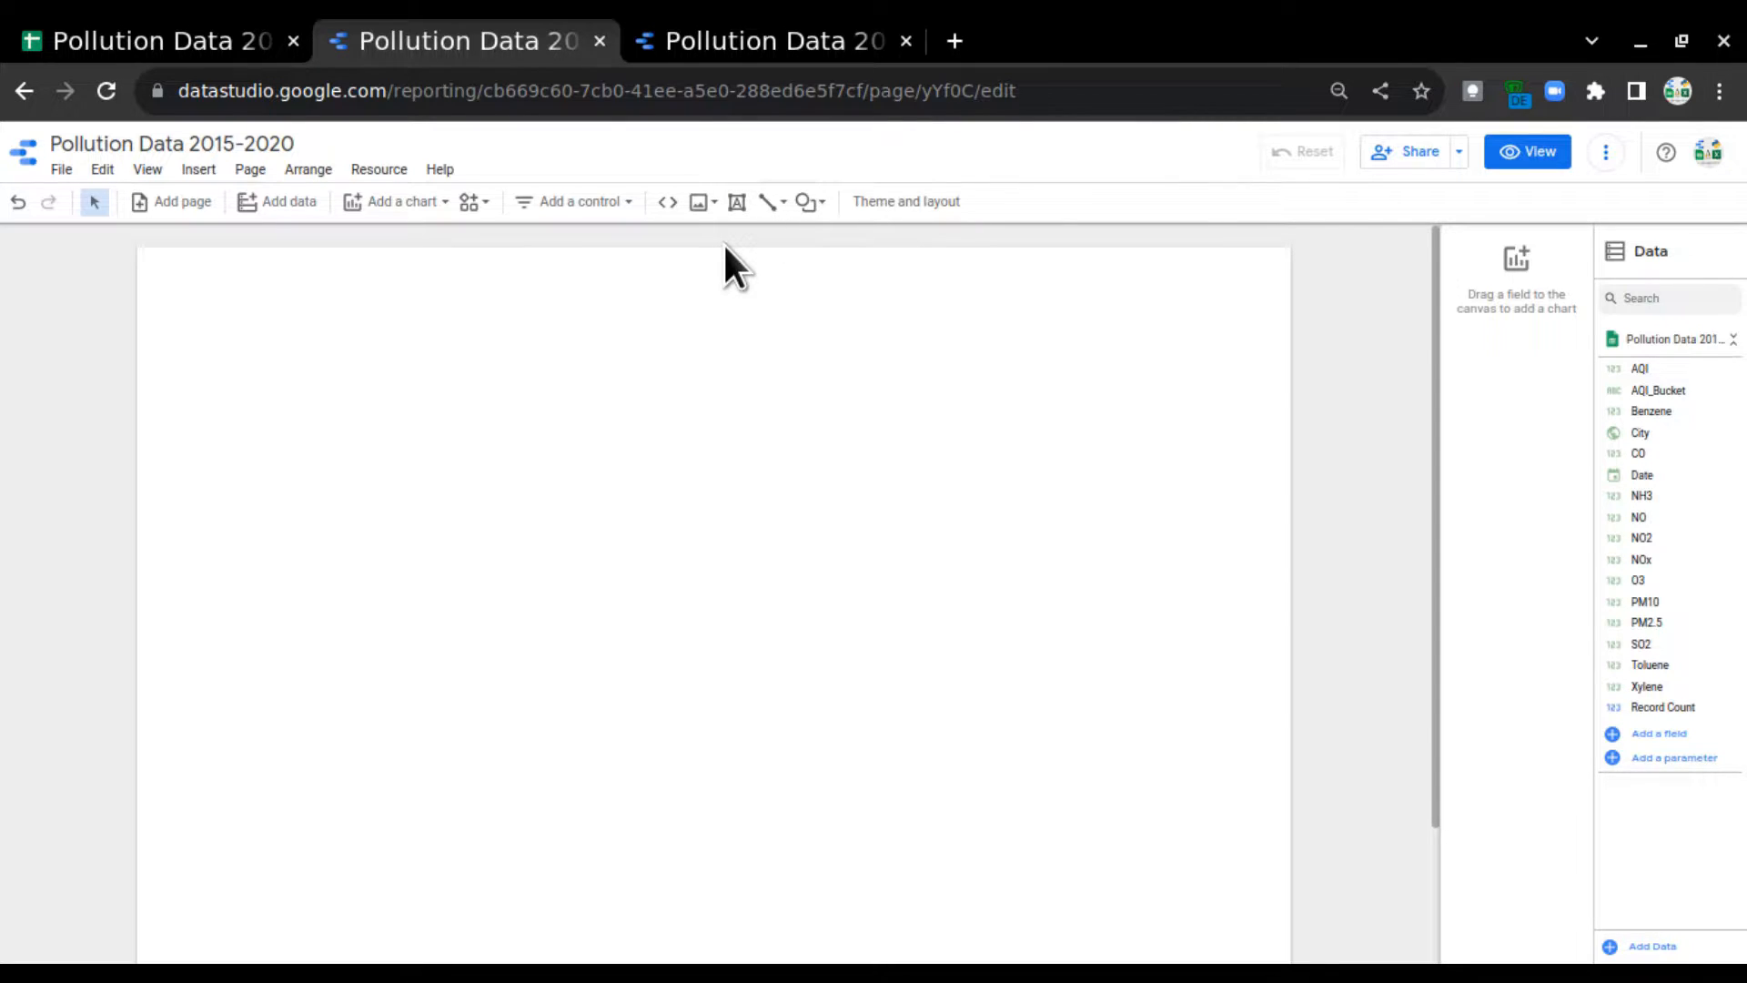
Step: Add a full-width text box along the upper edge of the page reading "POLLUTION DATA 2015-2020"
key(ctrl+plus)
key(ctrl+plus)
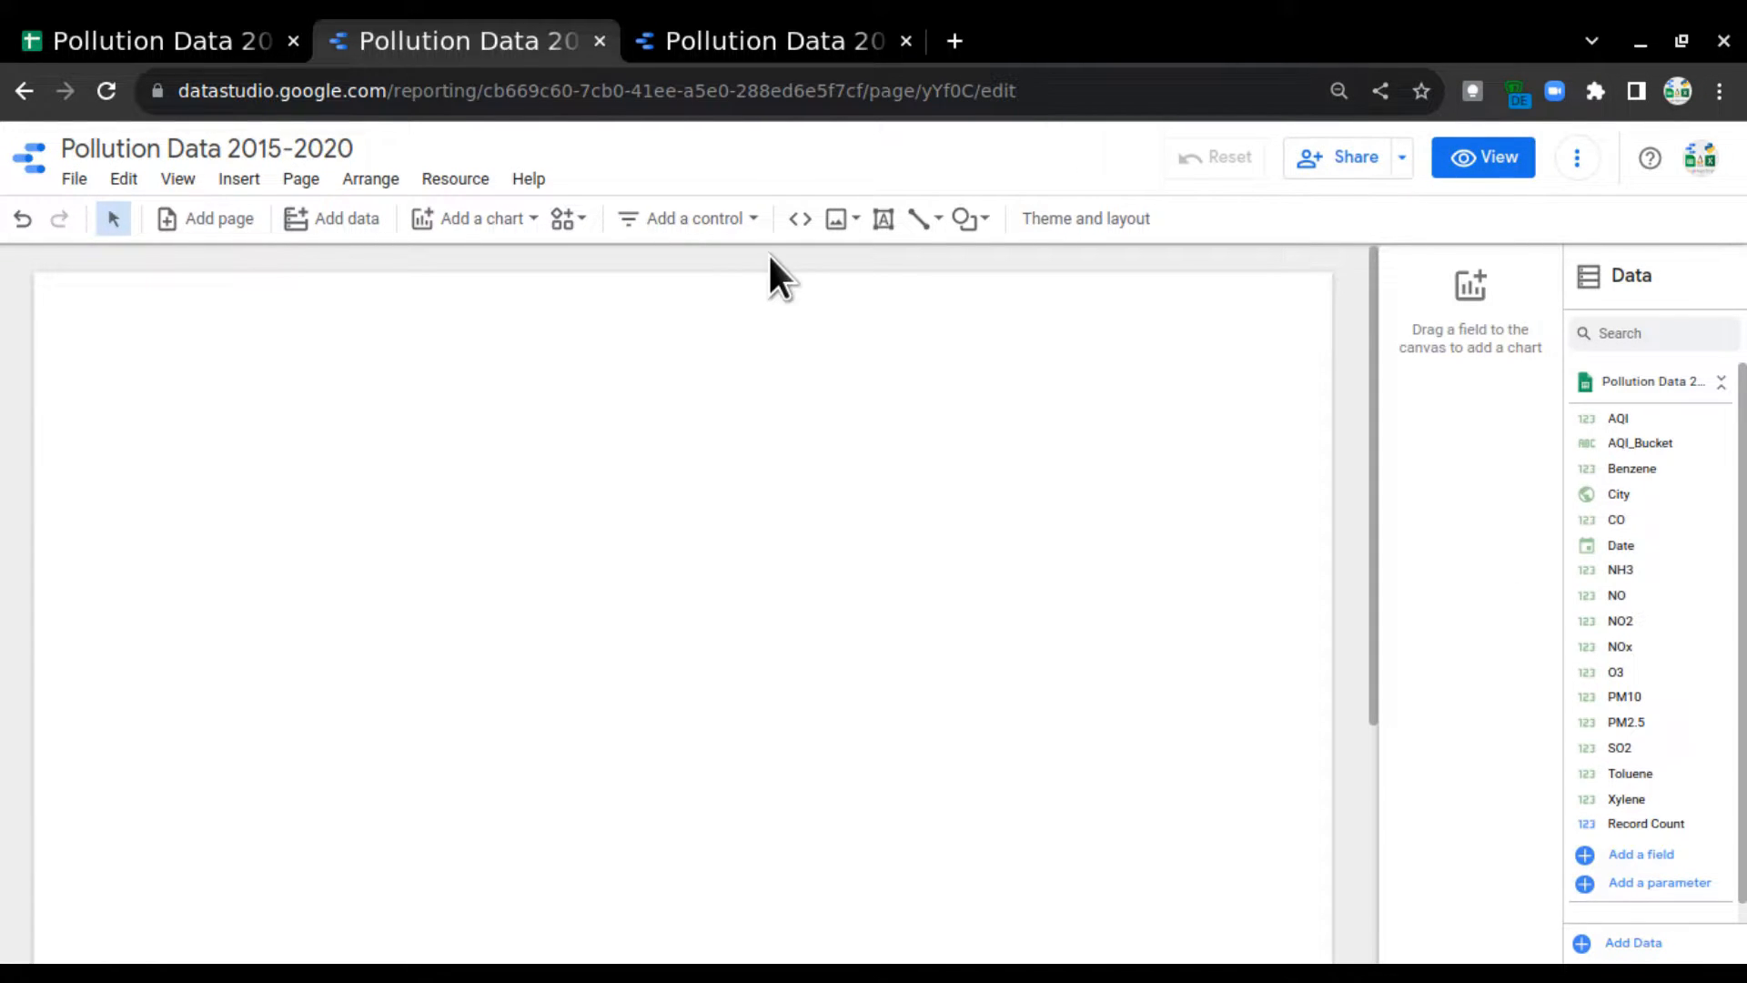
click(887, 222)
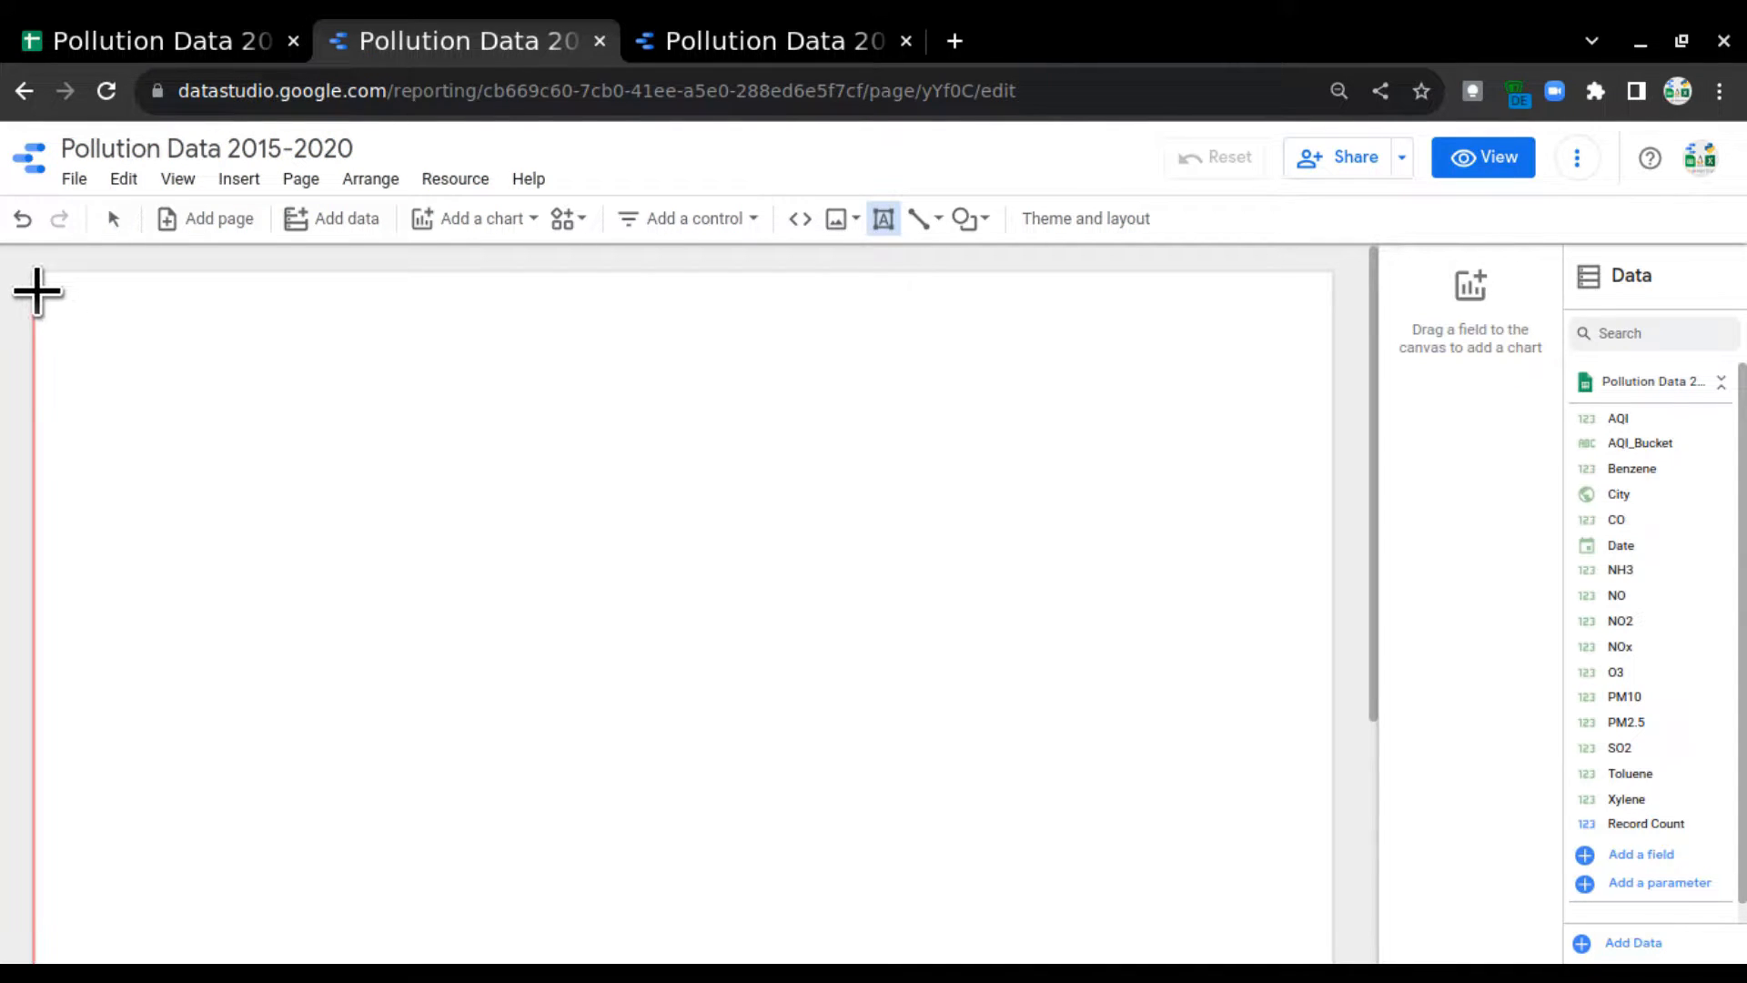
drag(37, 289, 1328, 334)
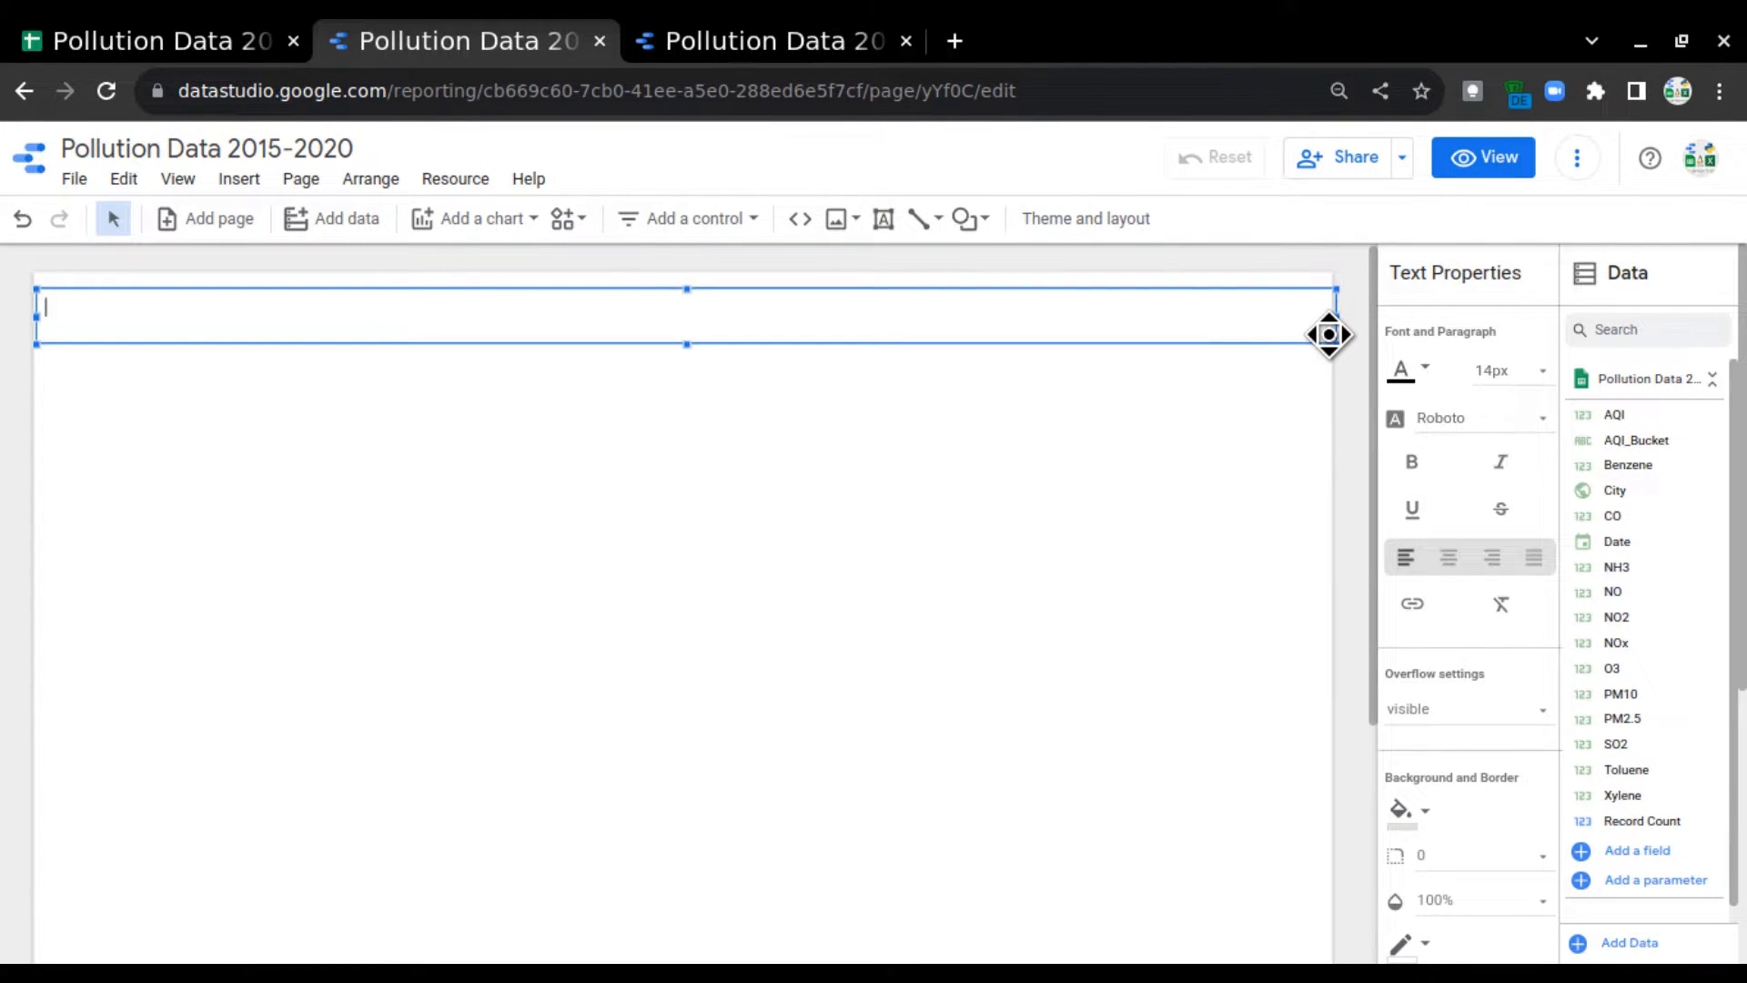
text(POLLUTION DATA 2015)
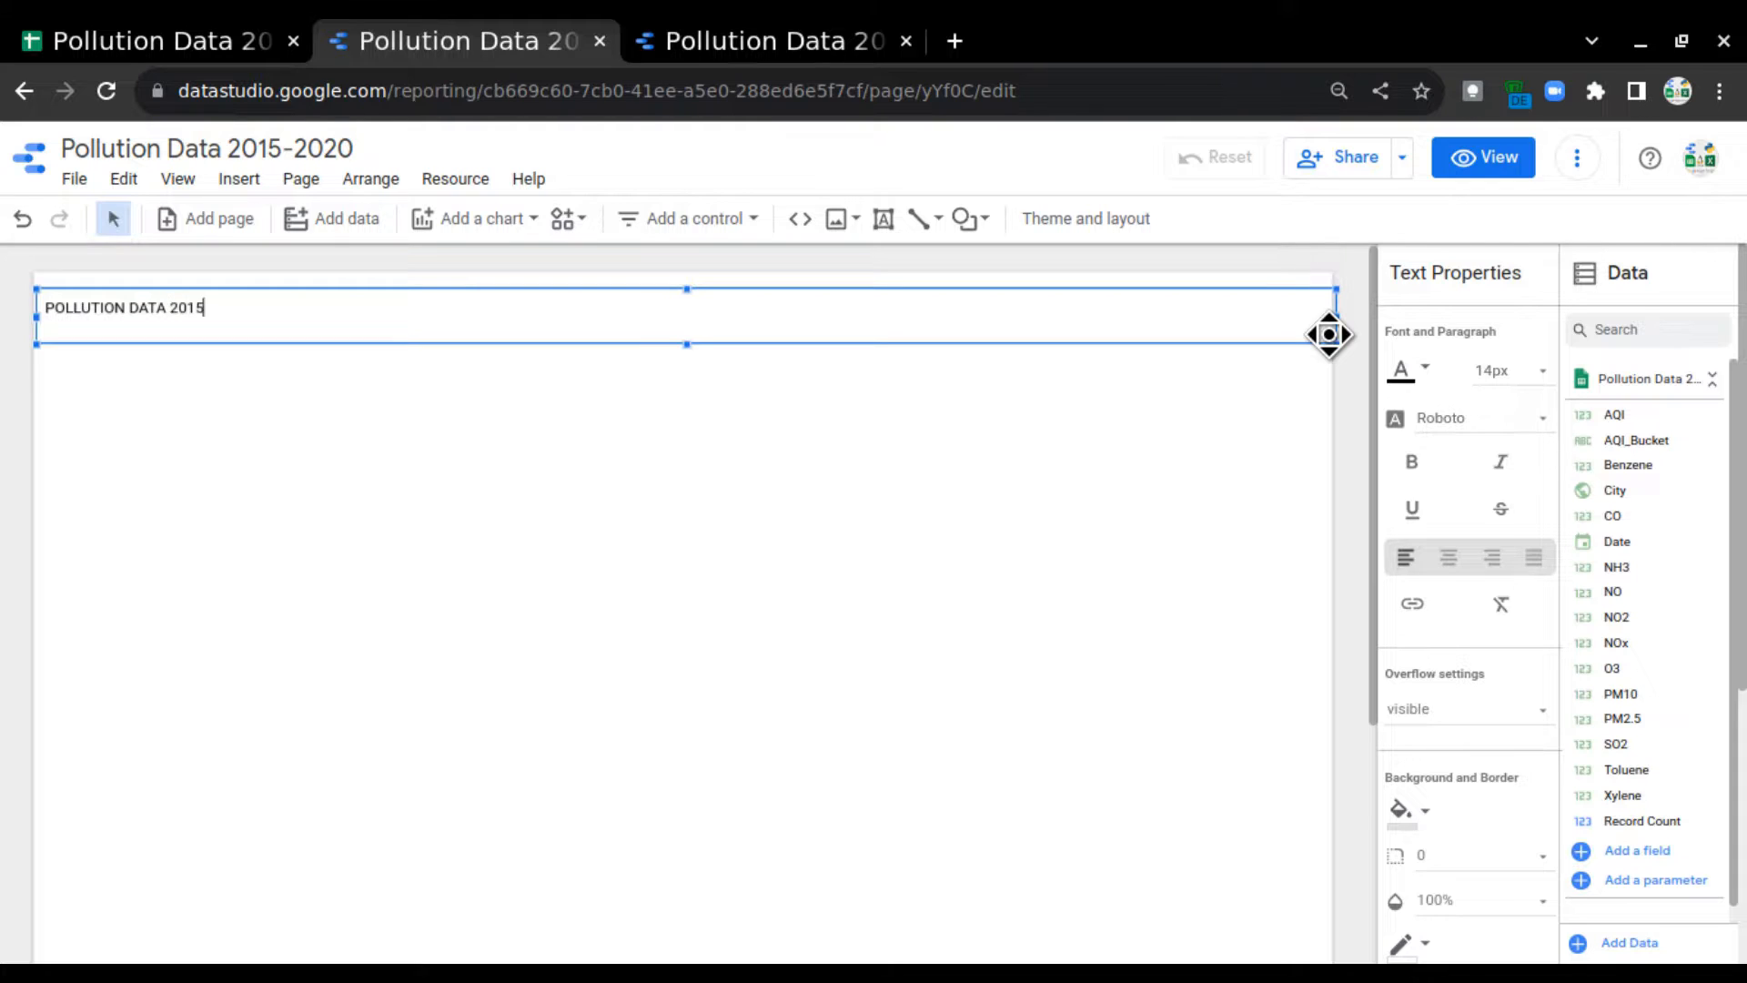
text(-2020)
Step: Make the whole title bold, centre it and set its font size to 24px
key(ctrl+a)
key(ctrl+b)
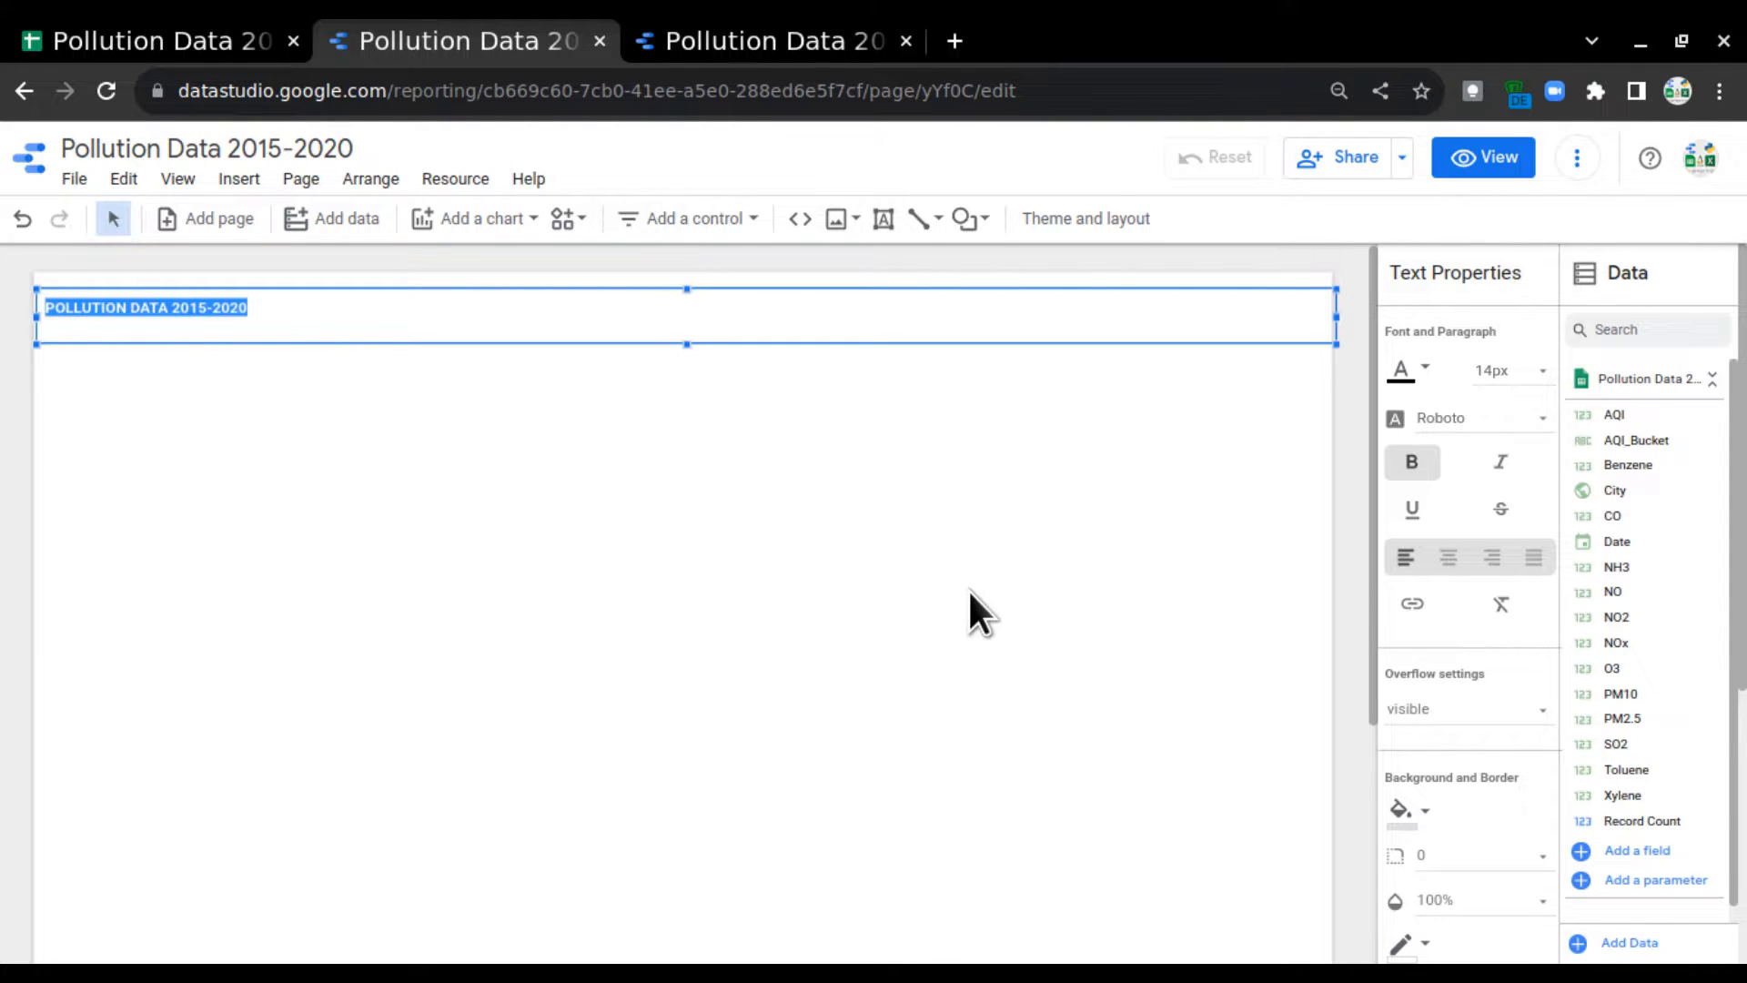
click(1455, 566)
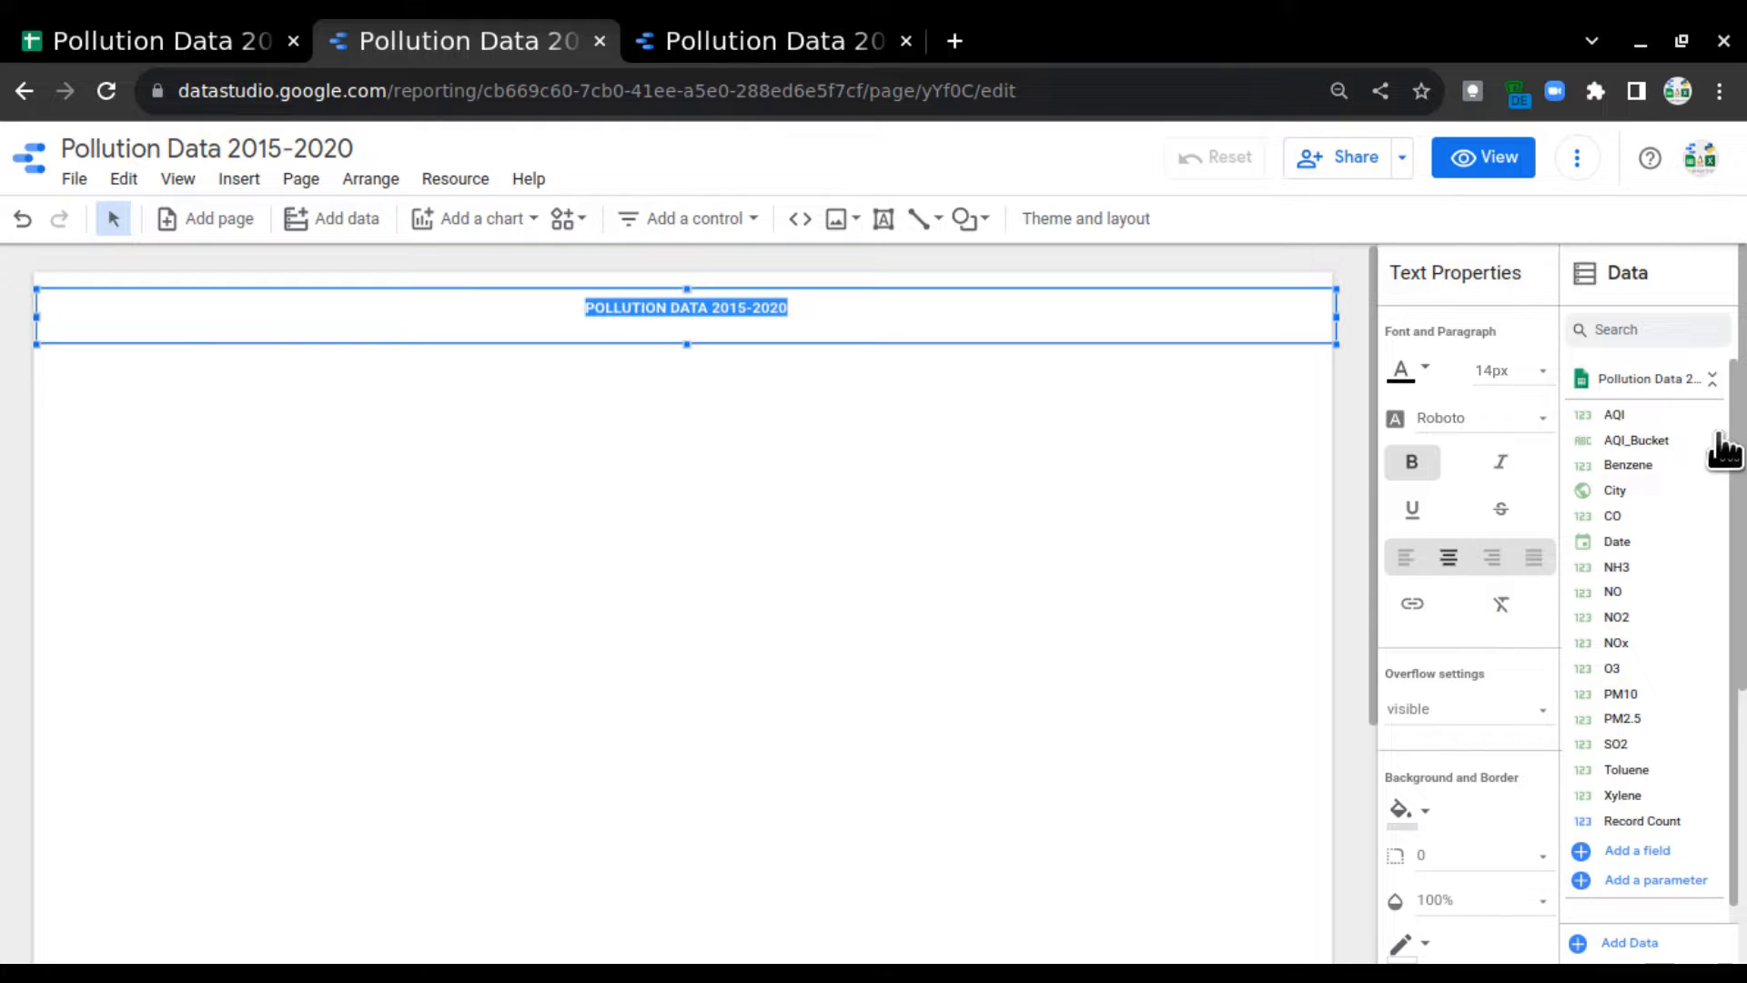
click(1508, 367)
scroll(1547, 495, down, 1)
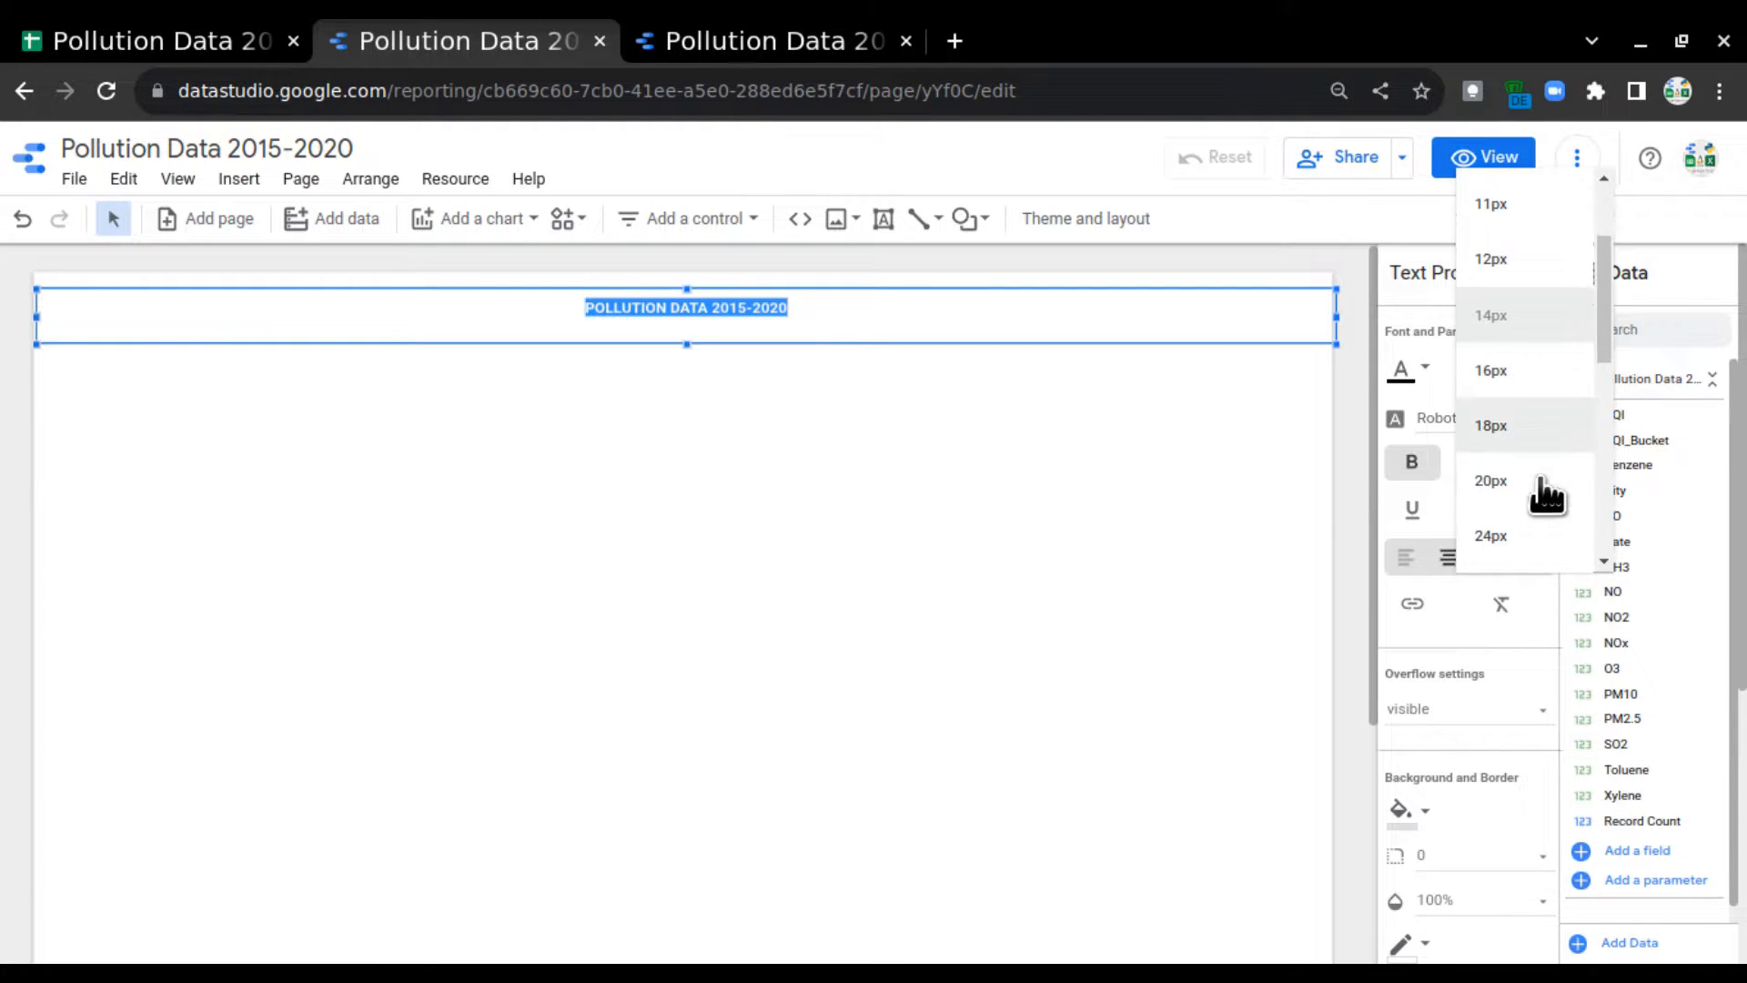
click(1513, 537)
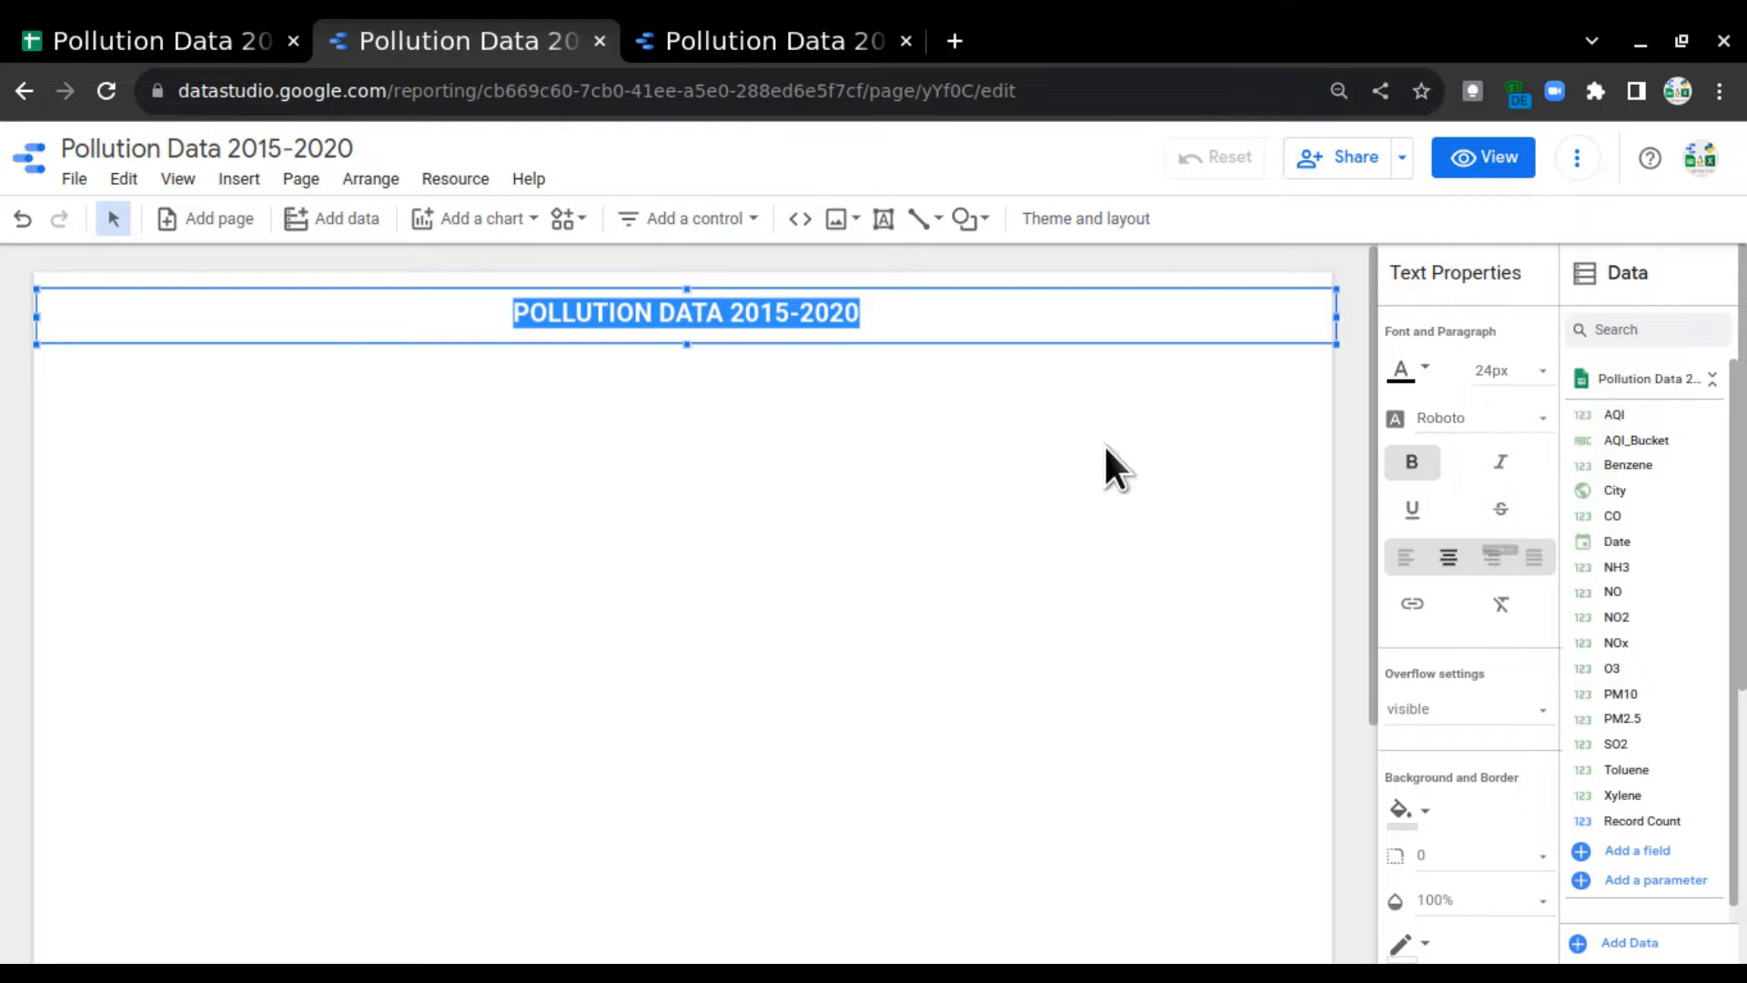
Step: Fill the title text box's background with dark blue
click(1024, 456)
click(926, 337)
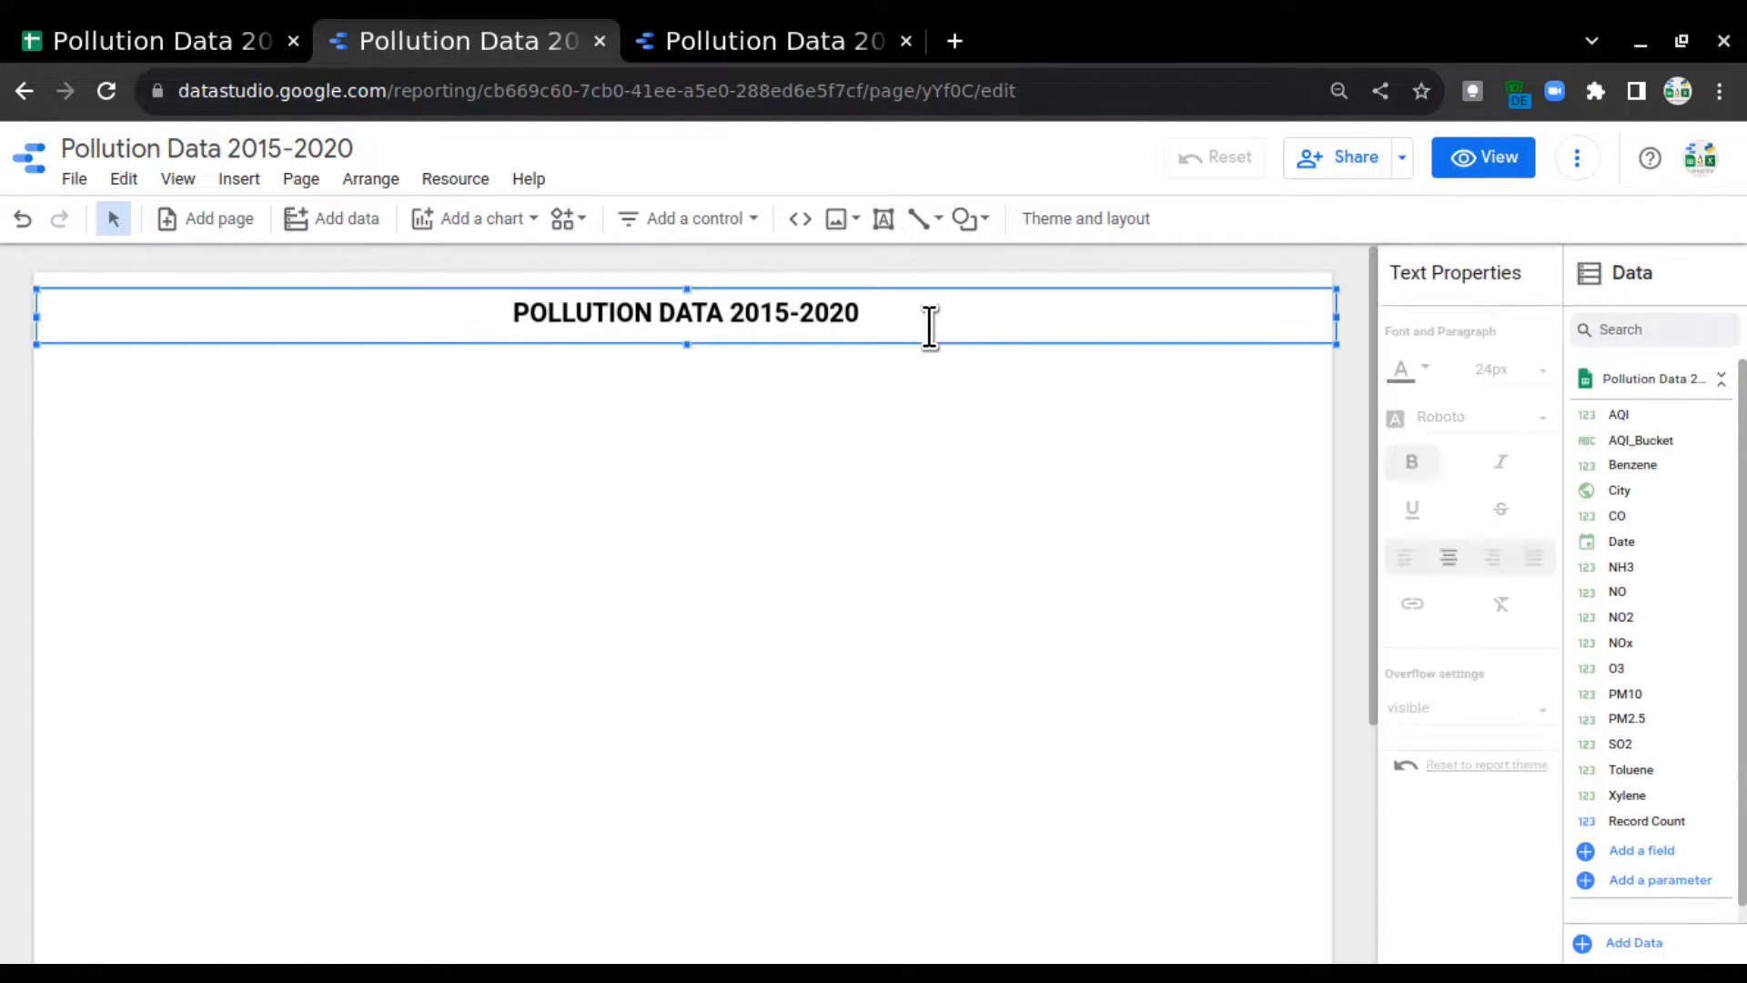
double_click(964, 326)
click(1008, 300)
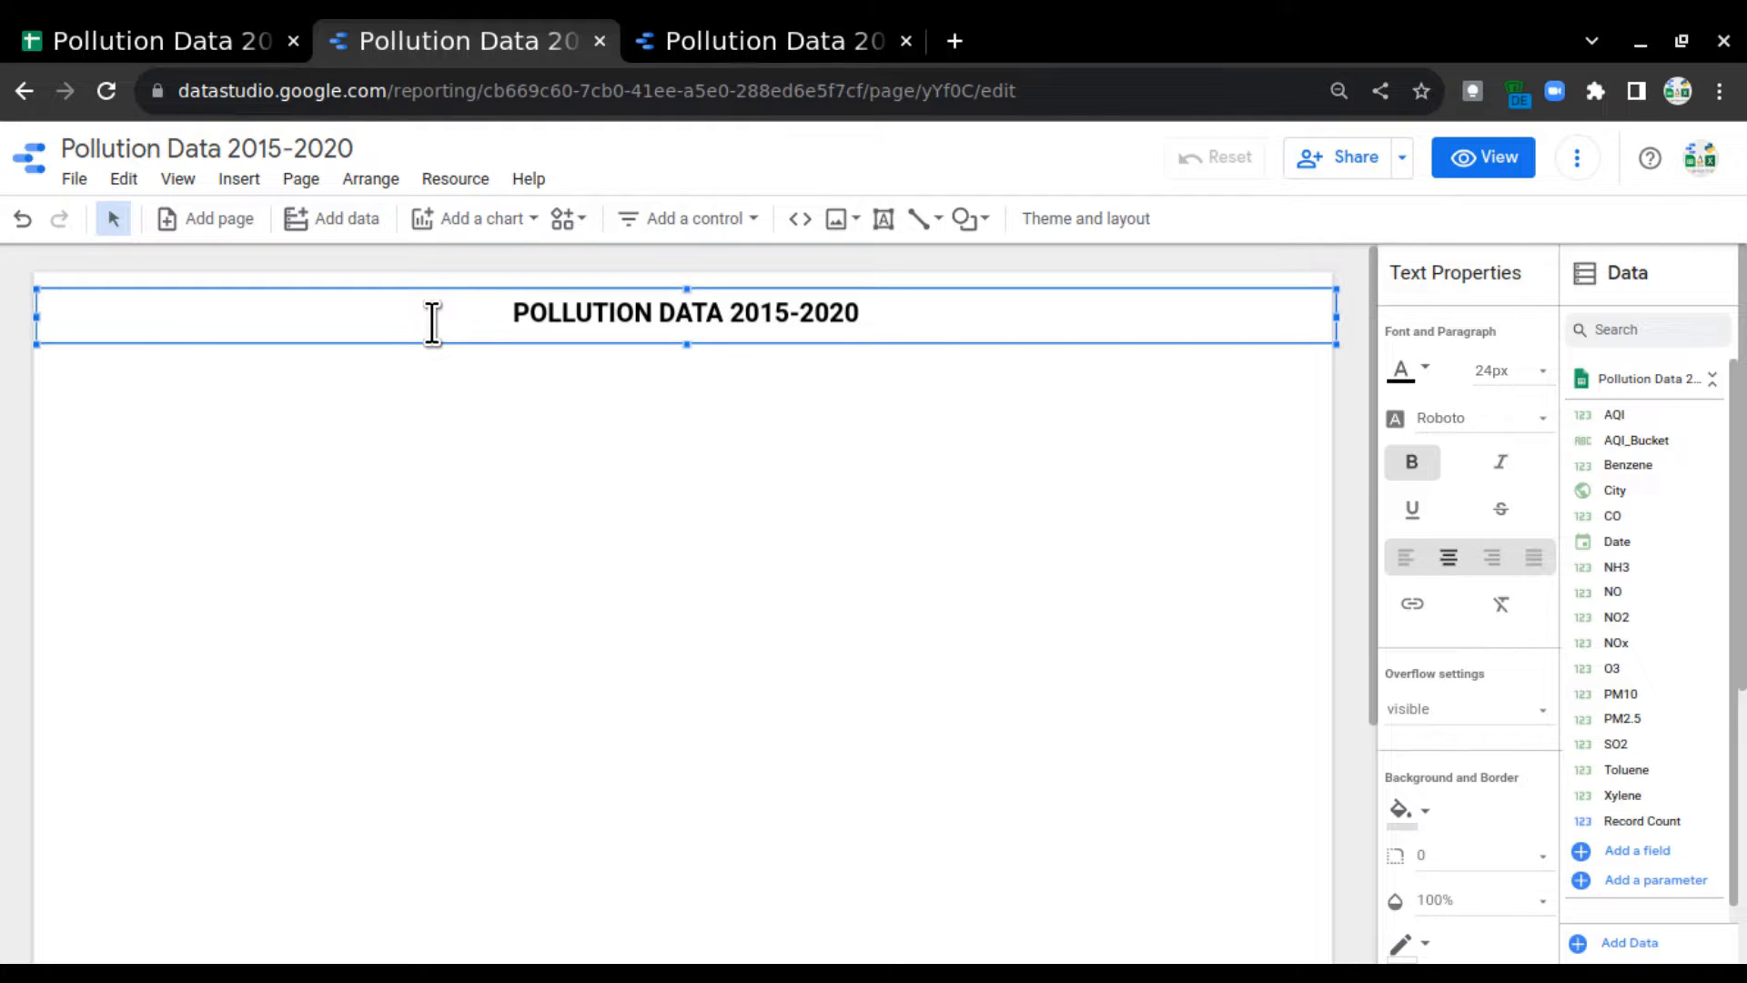
scroll(1438, 678, down, 3)
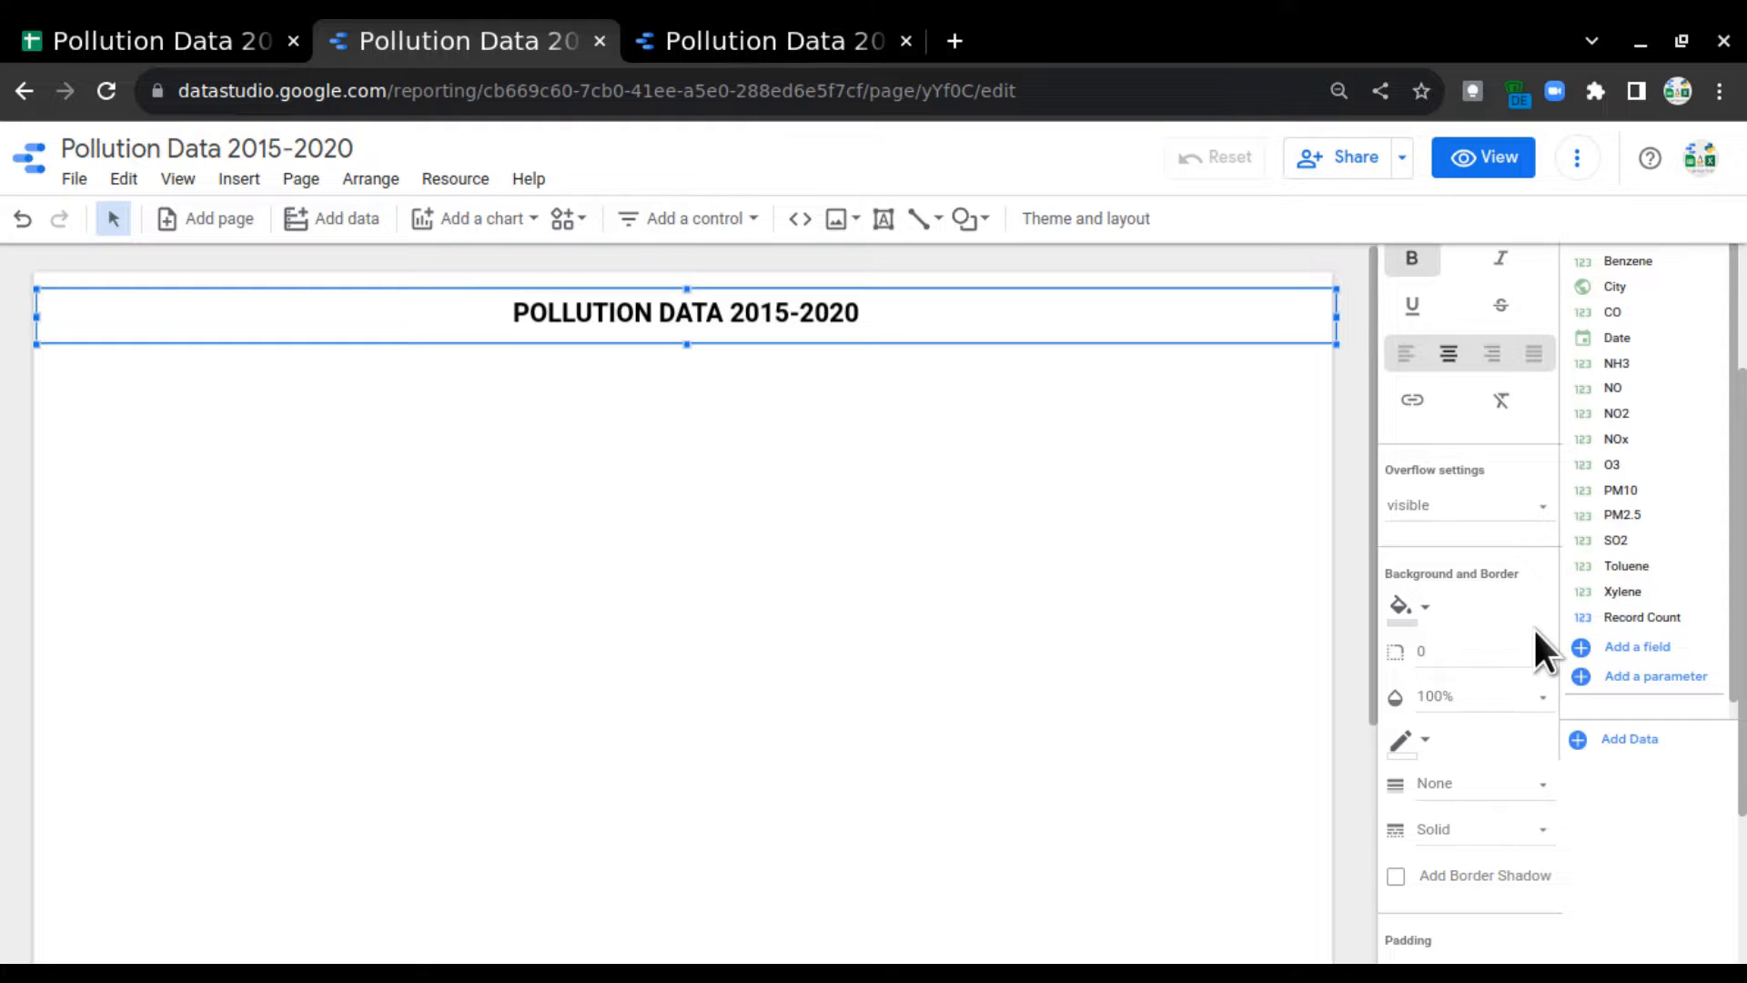
click(1424, 606)
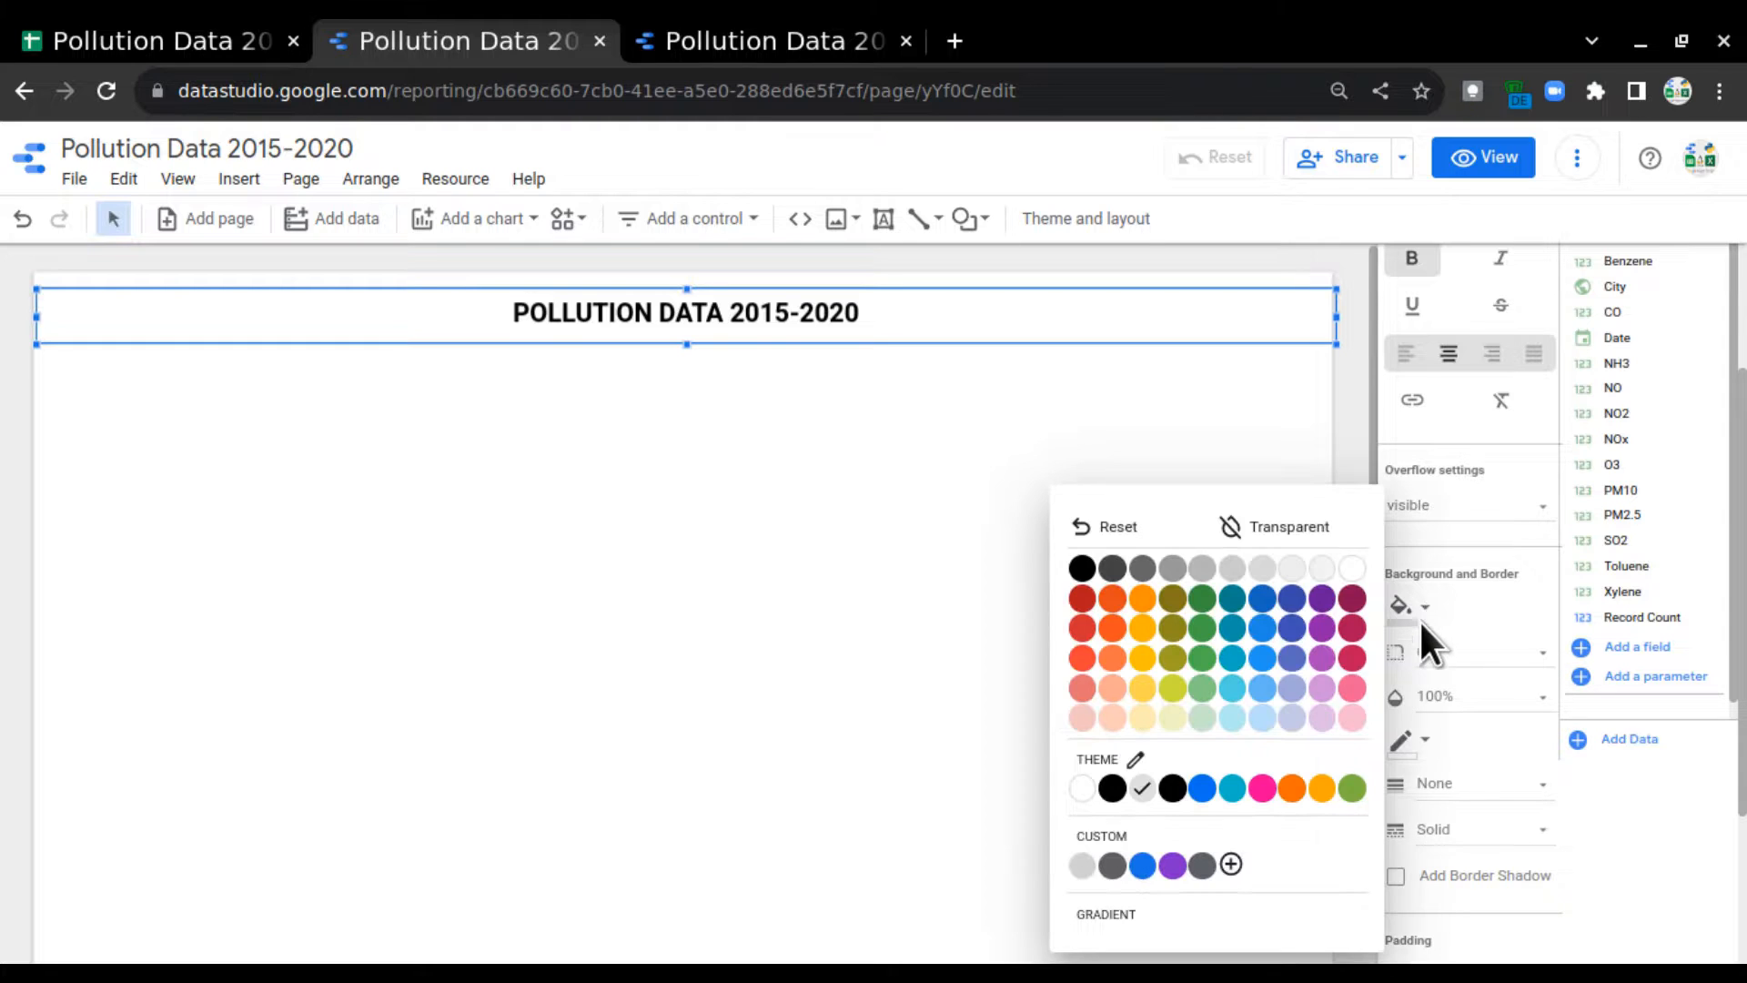
click(1264, 598)
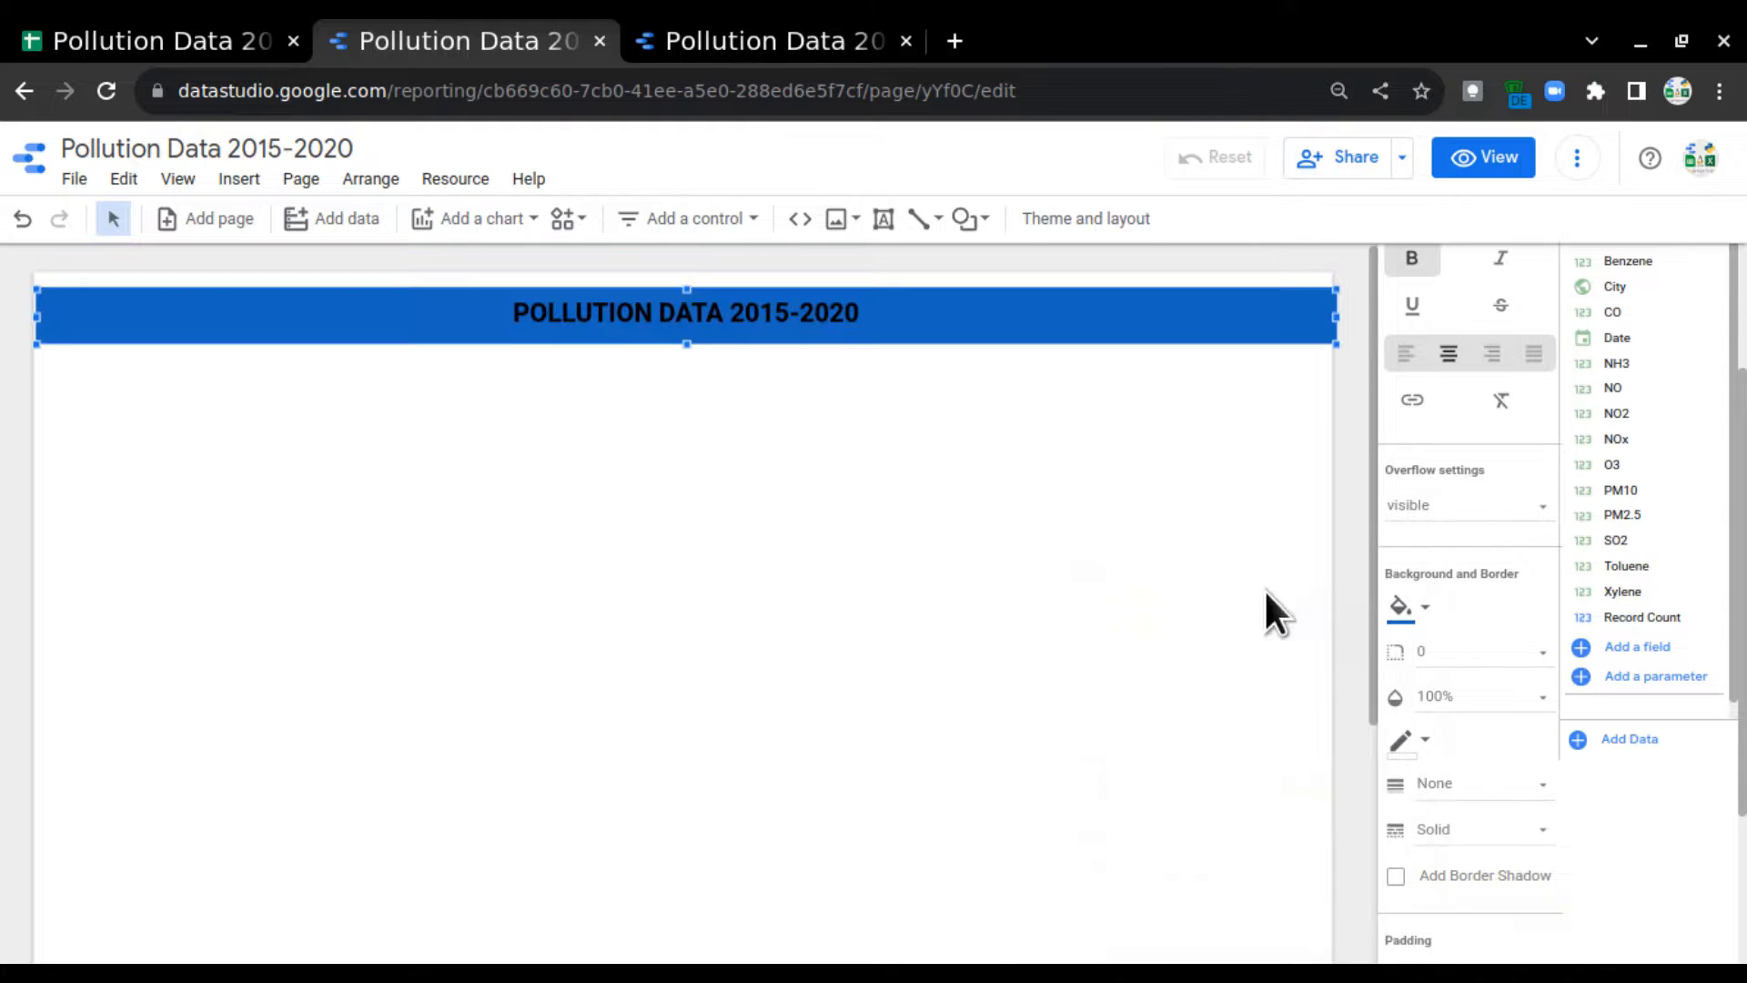
Step: Change the font colour of the whole POLLUTION DATA 2015-2020 title to white
triple_click(639, 316)
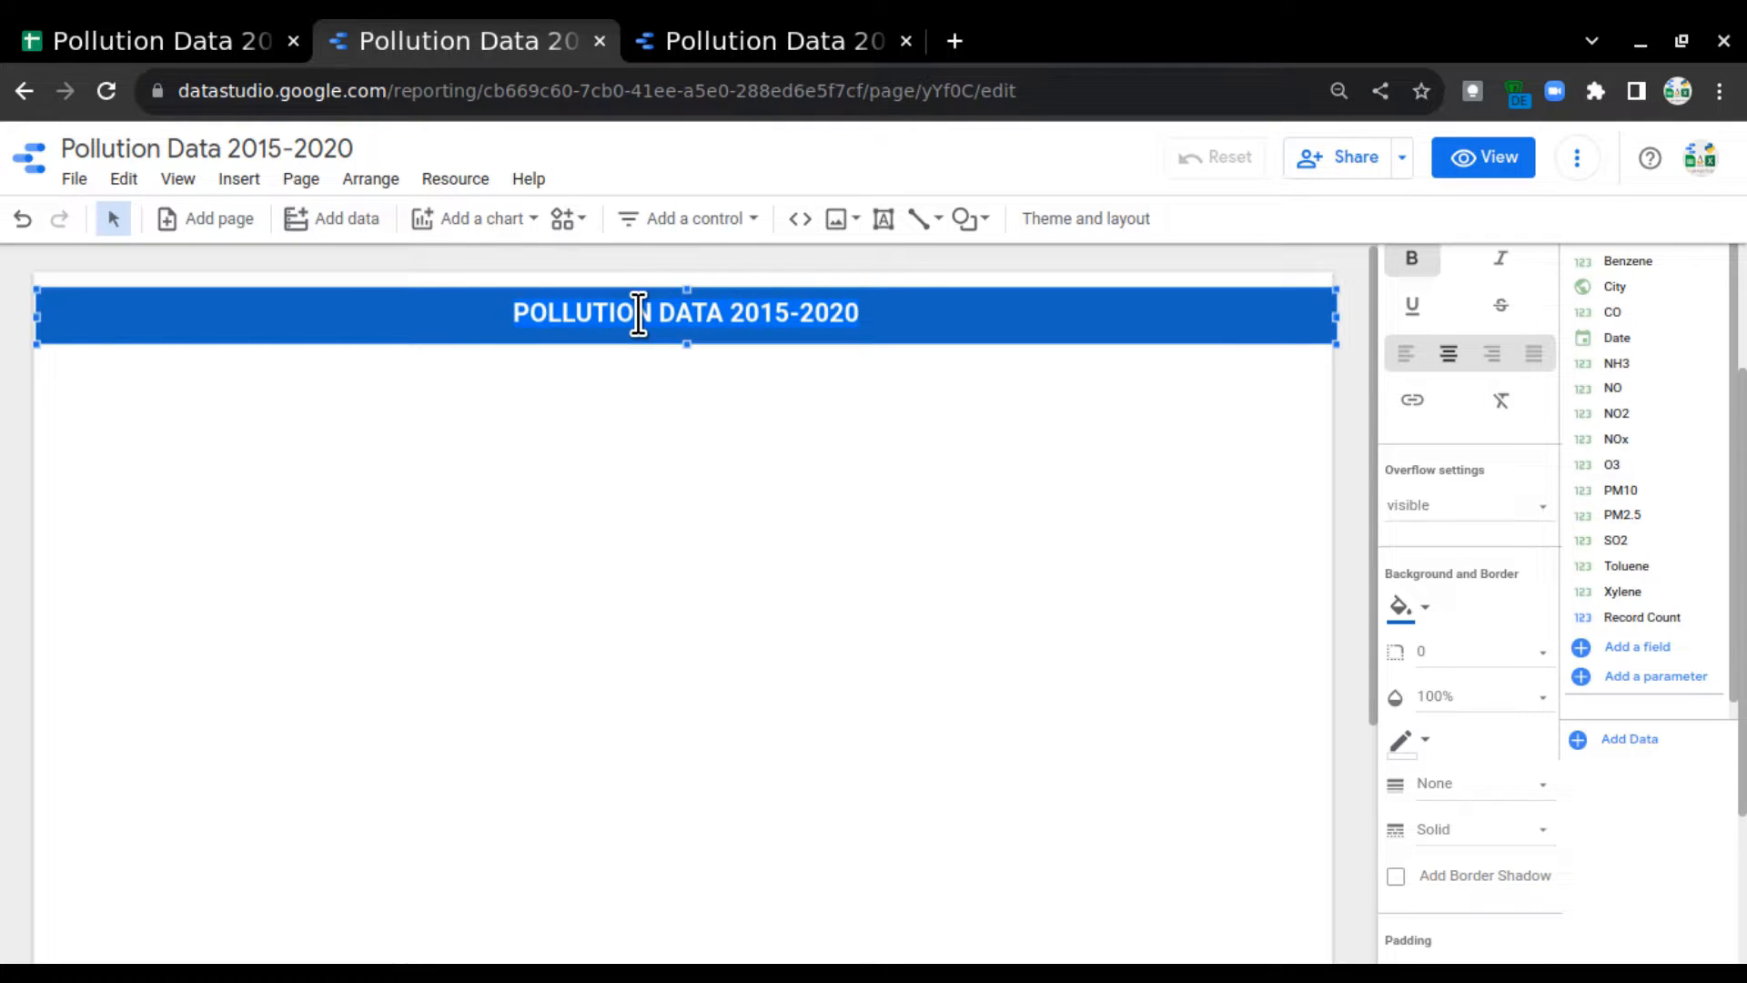
click(857, 316)
triple_click(812, 323)
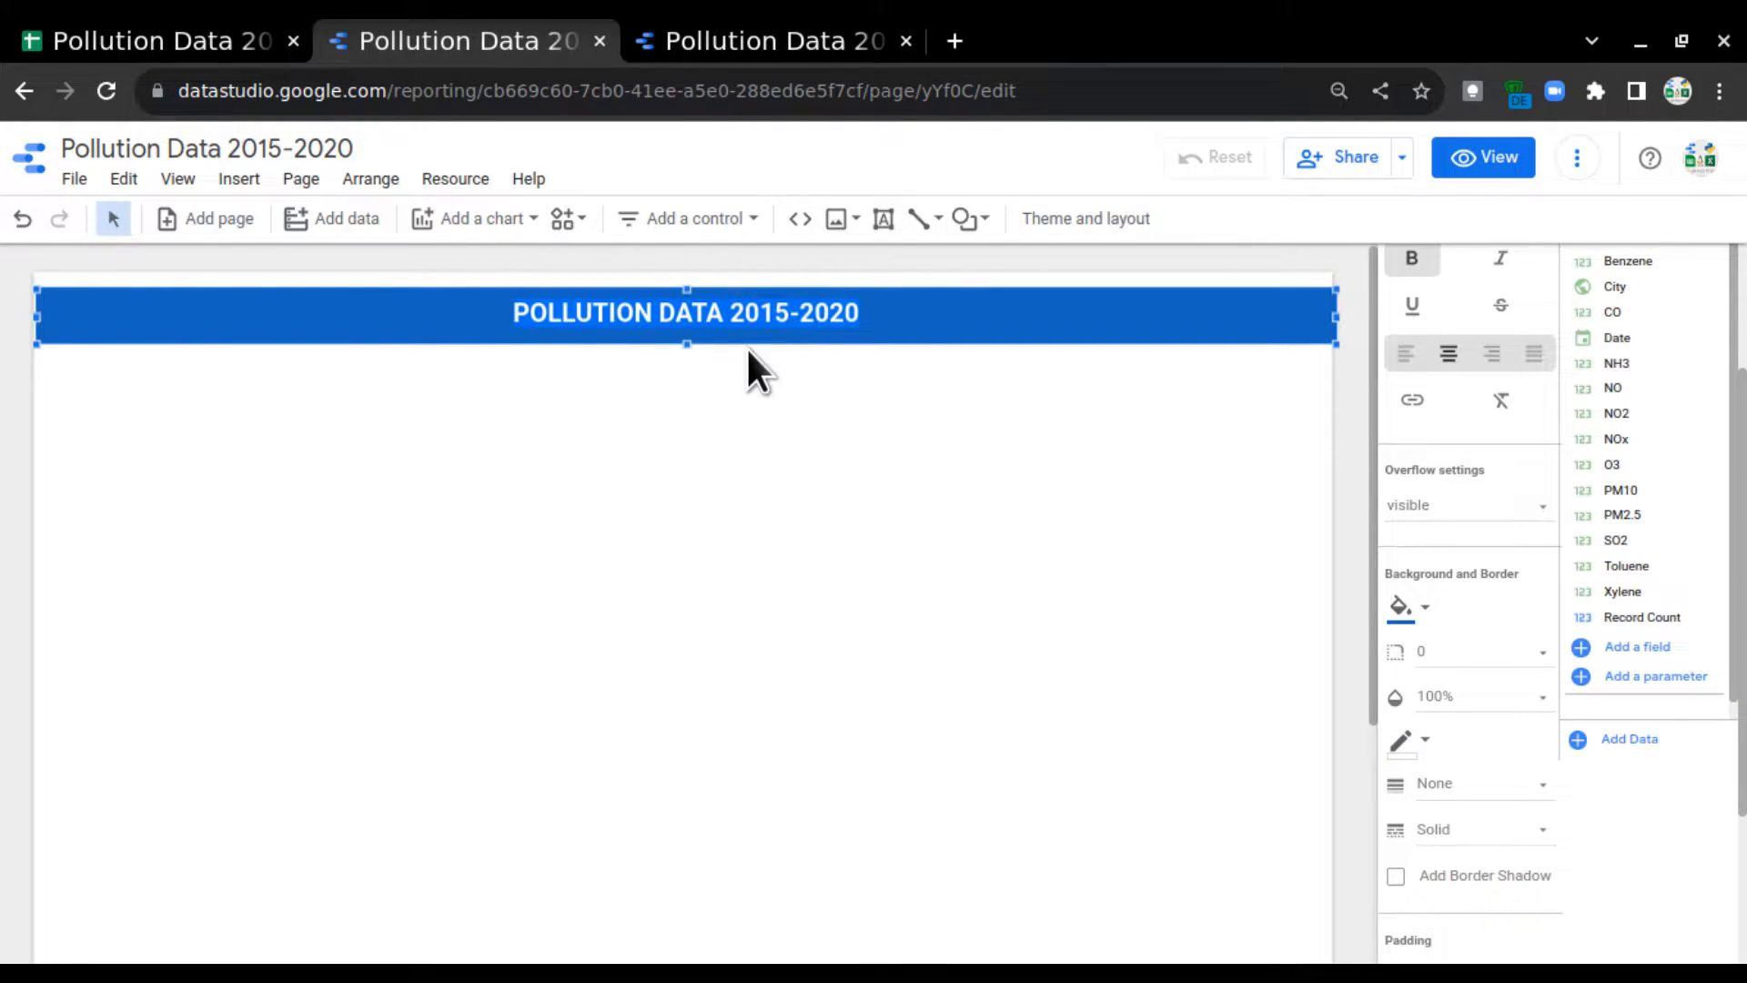
triple_click(690, 318)
scroll(1476, 582, up, 3)
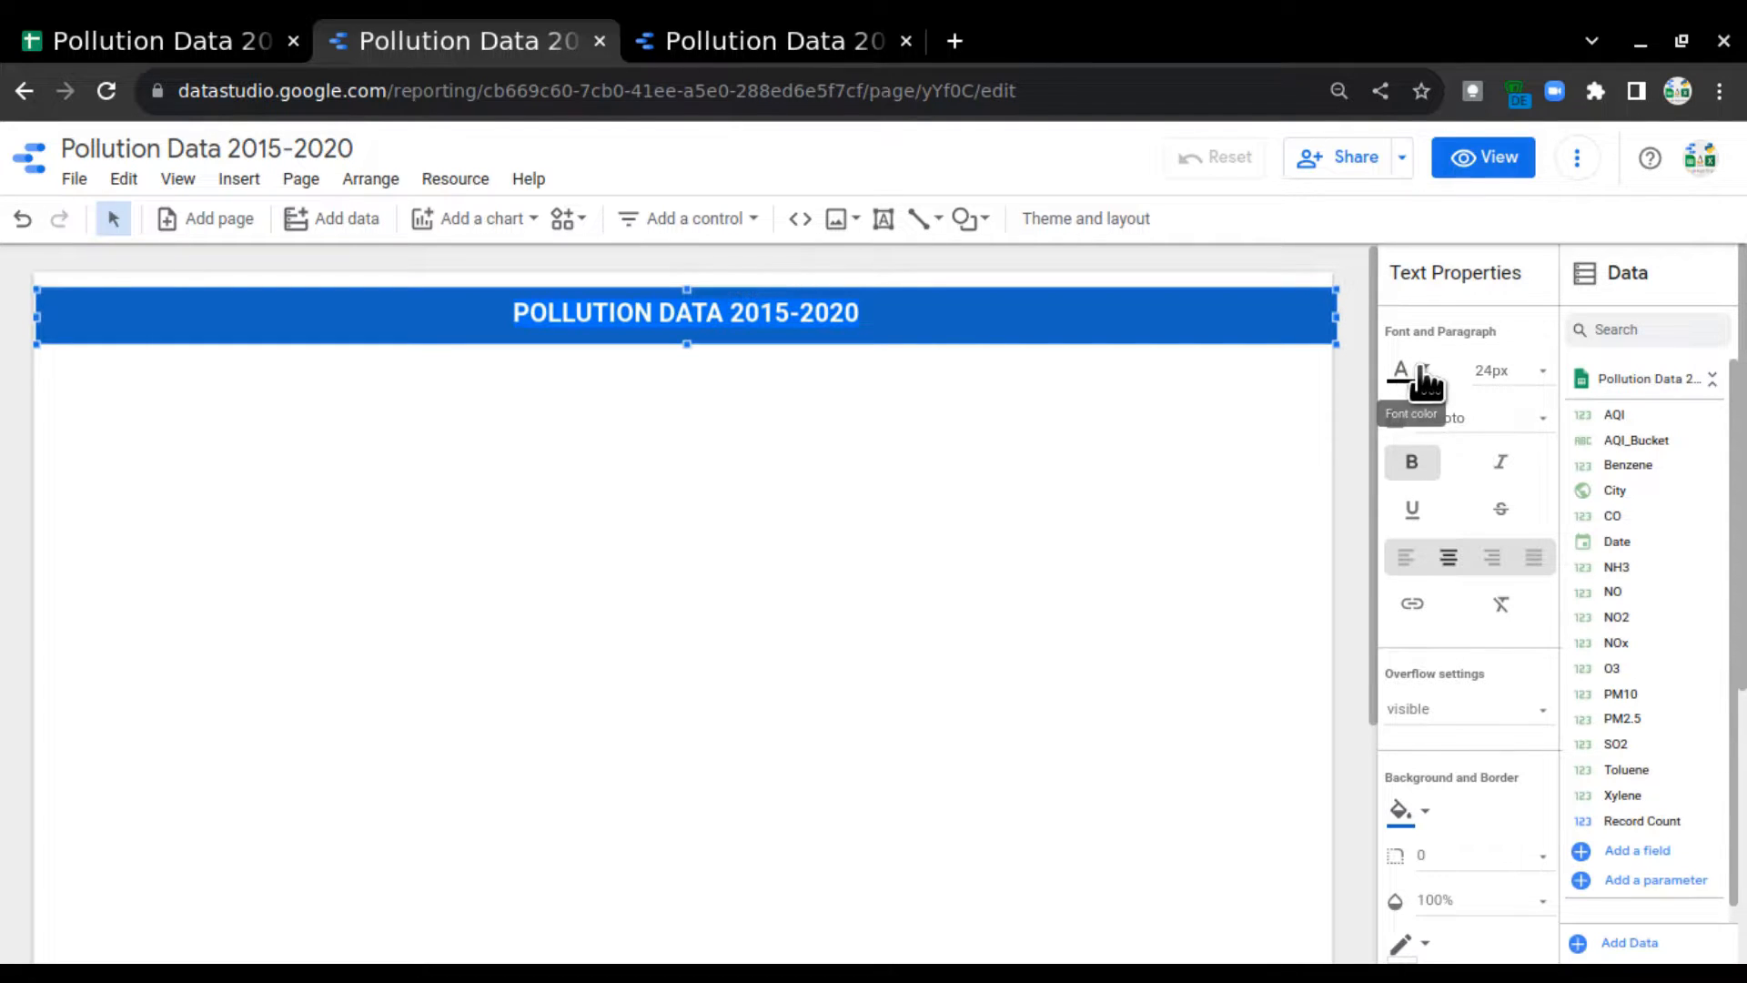
click(1422, 369)
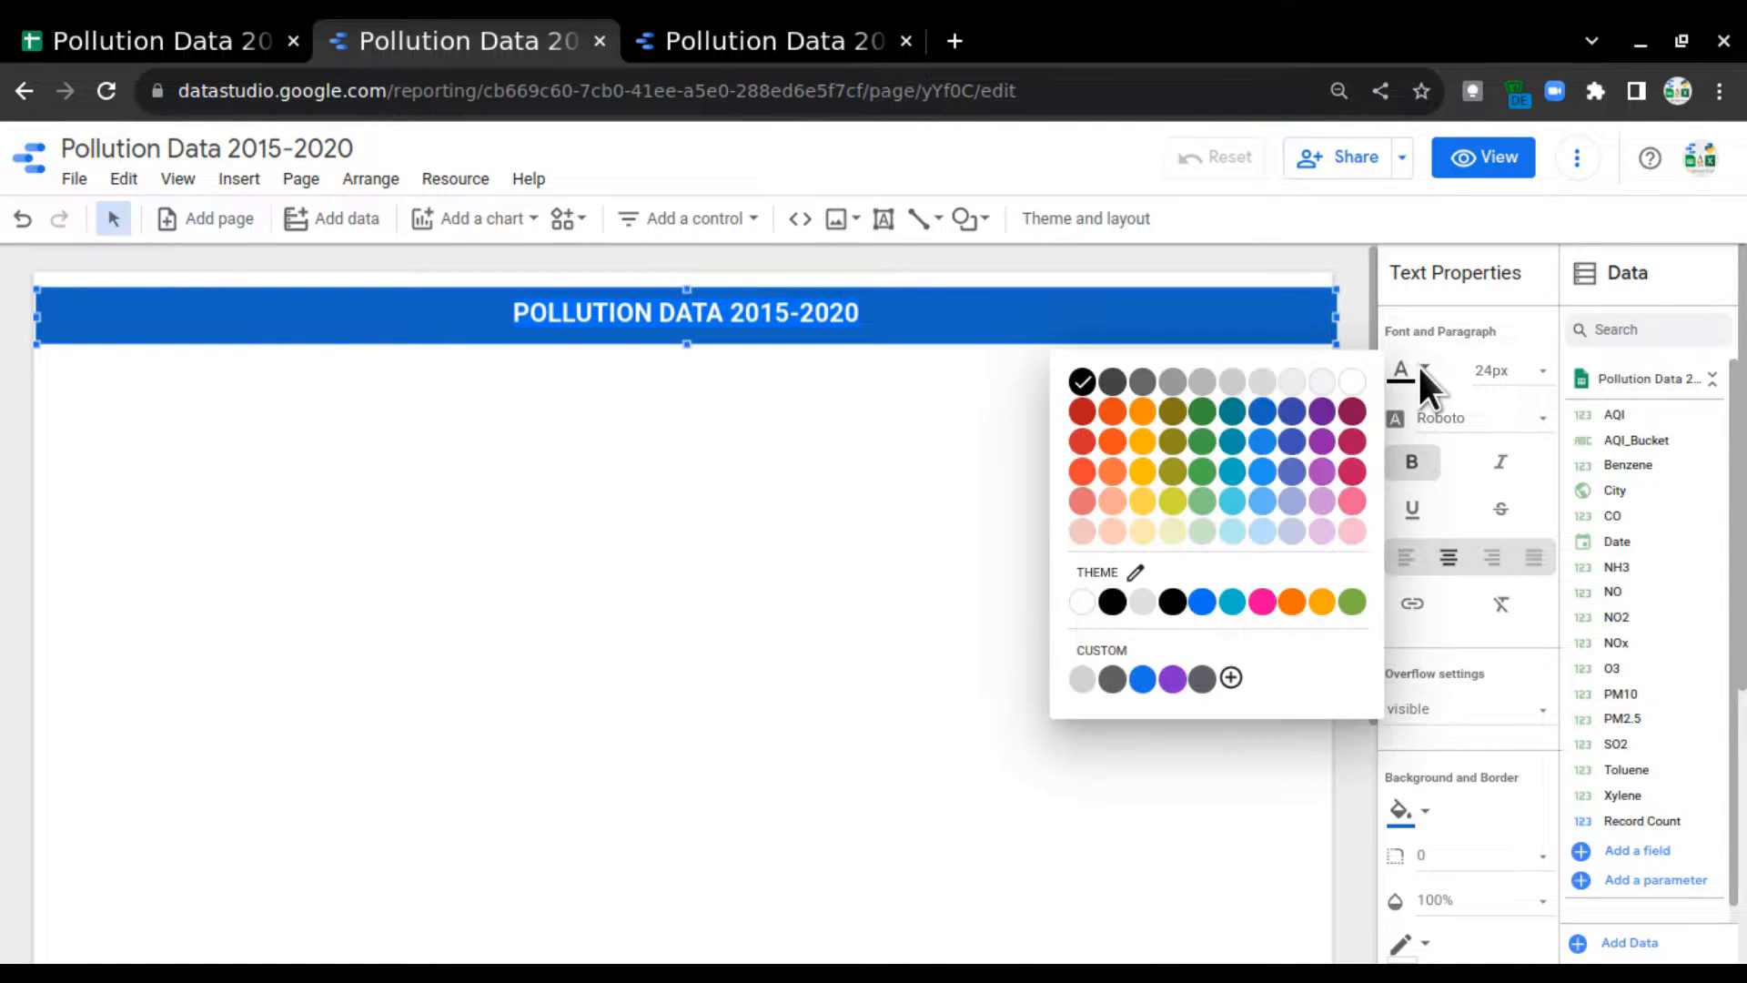
click(1353, 381)
click(707, 418)
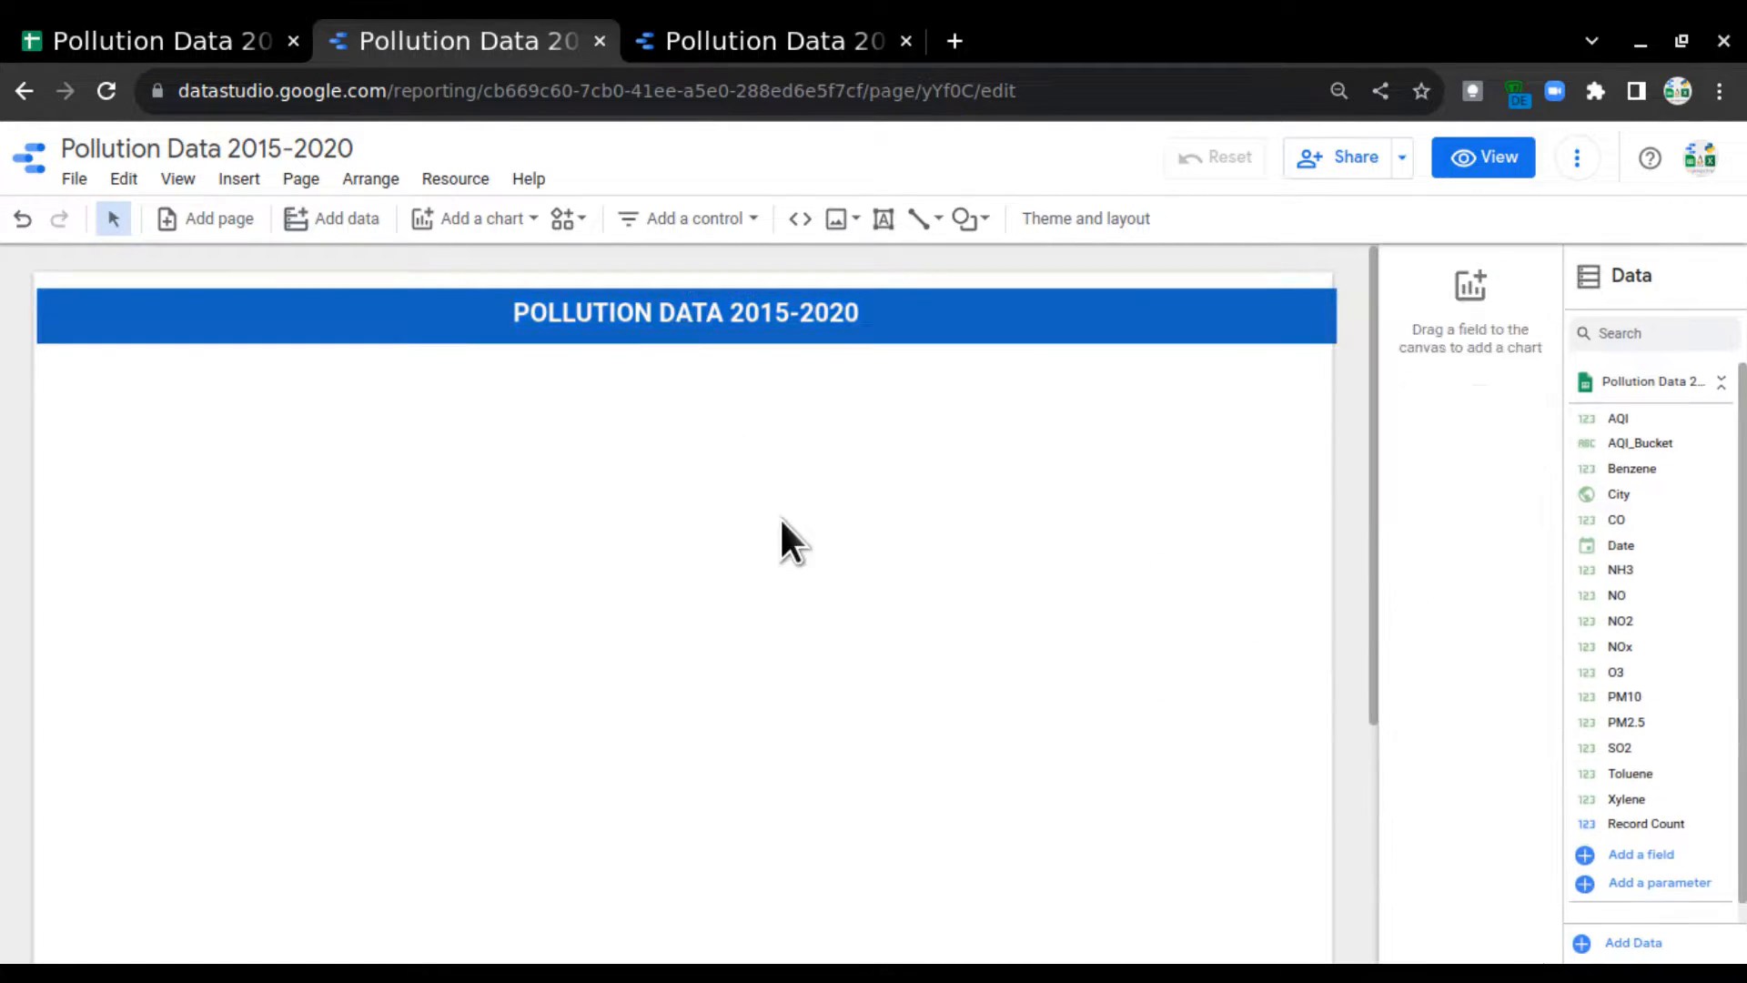
Step: Make the title banner slightly shorter in height and align its ends with both side edges of the page
click(875, 335)
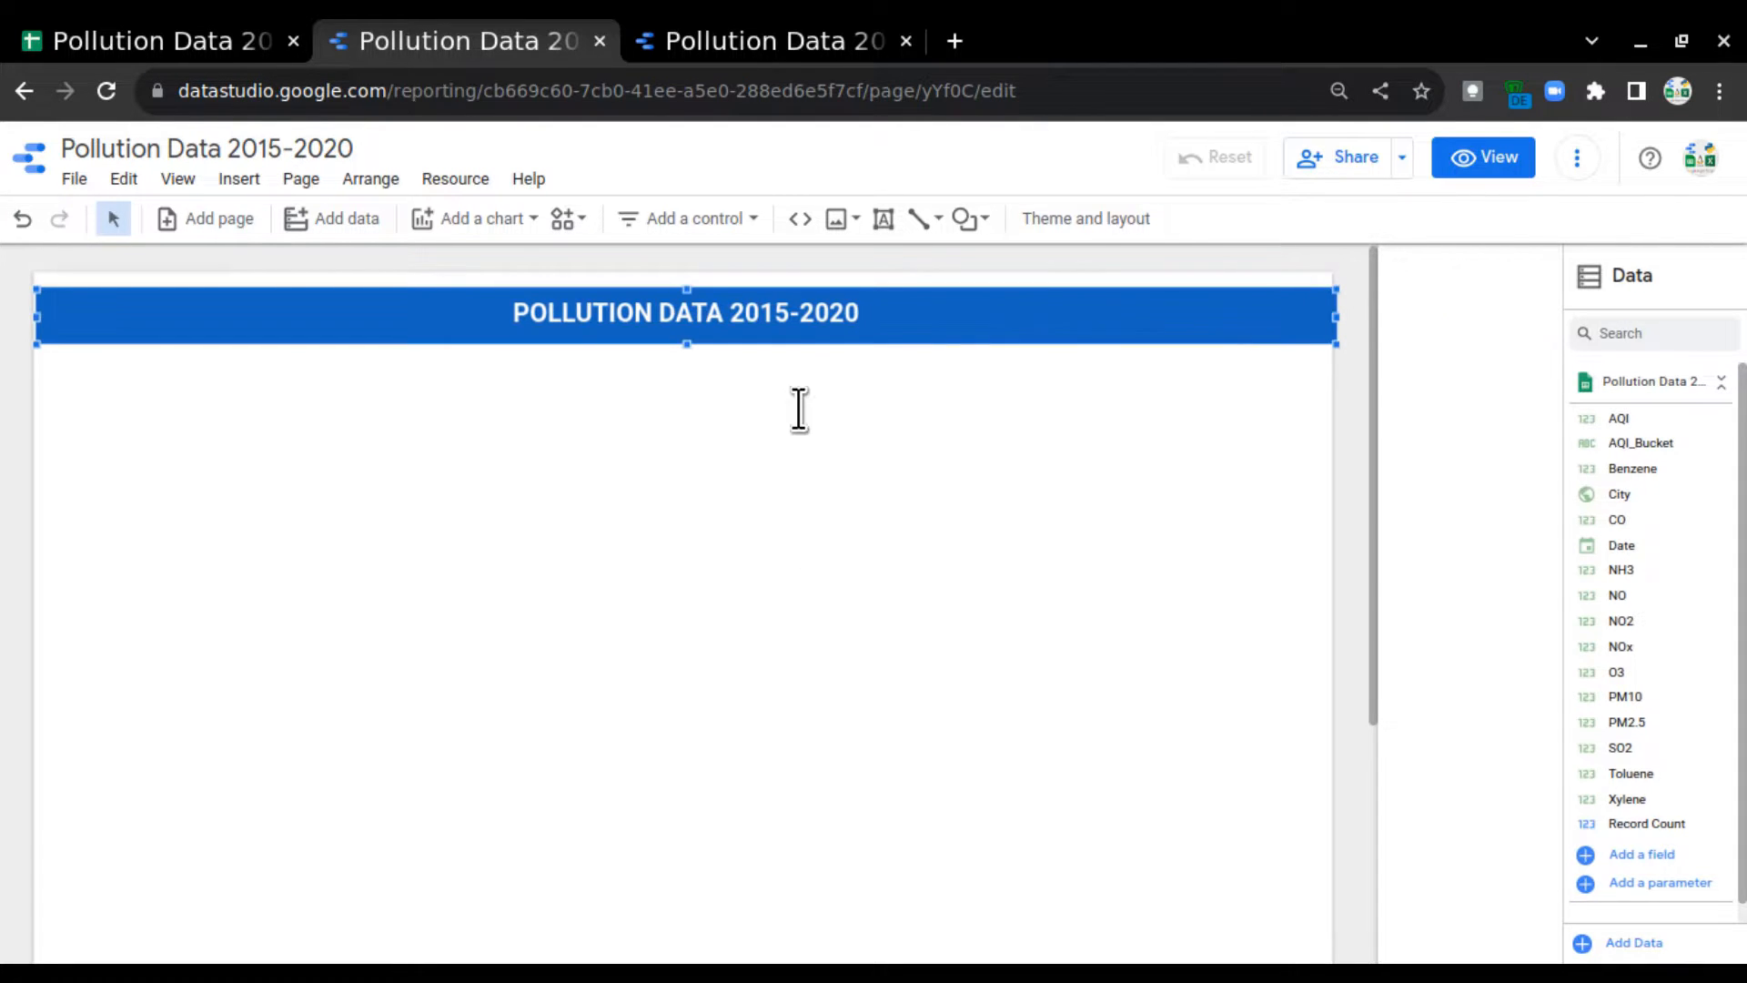
drag(687, 343, 687, 338)
click(794, 531)
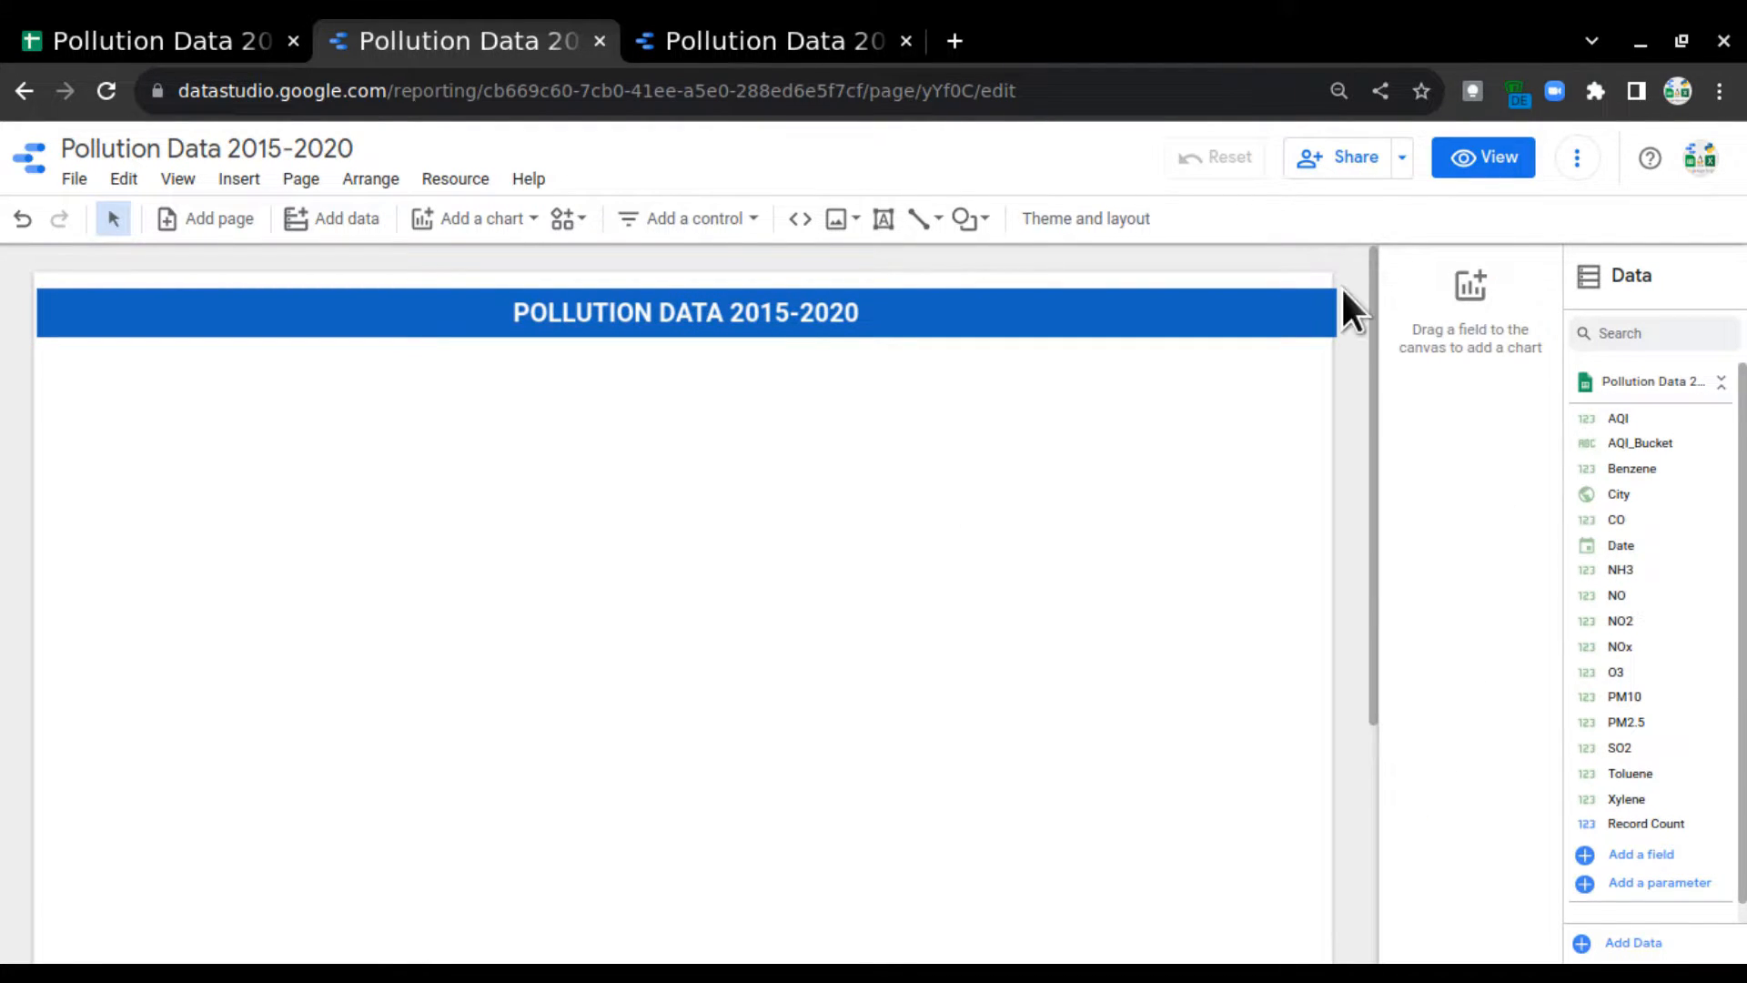
click(1322, 316)
drag(1325, 314, 1313, 317)
drag(38, 311, 36, 310)
click(233, 484)
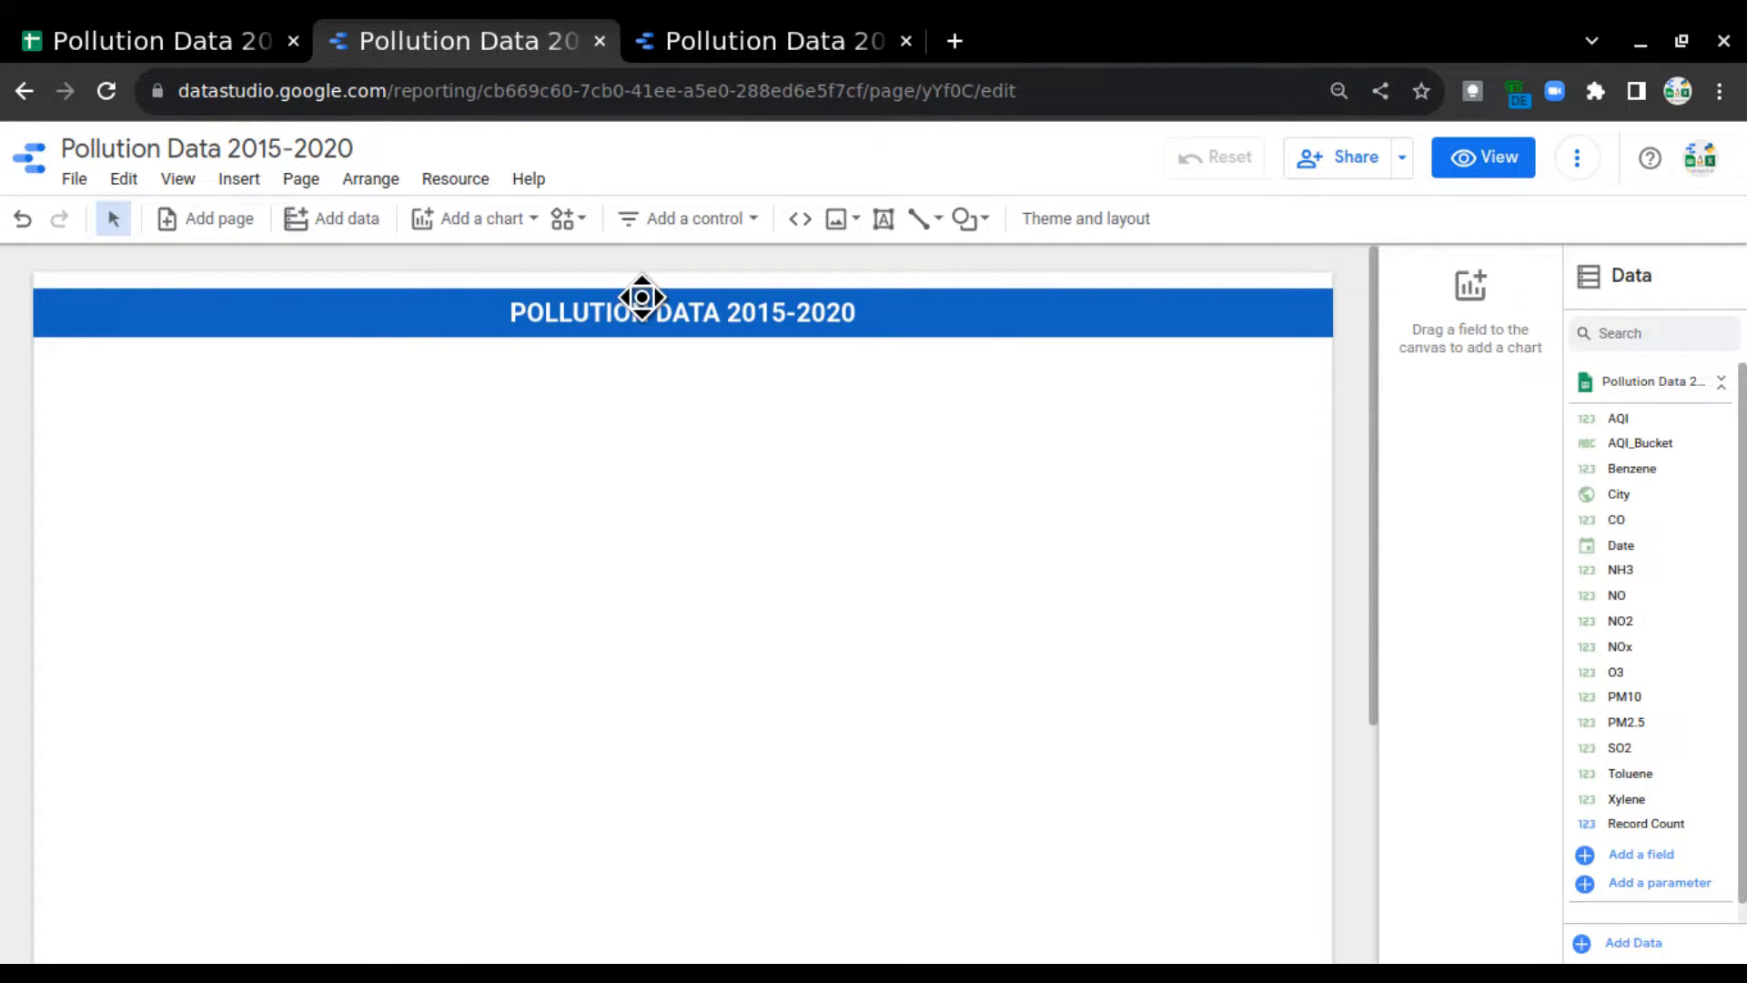
Step: Check the reference report and add a date range control below the title banner, reducing its width and height slightly
click(734, 47)
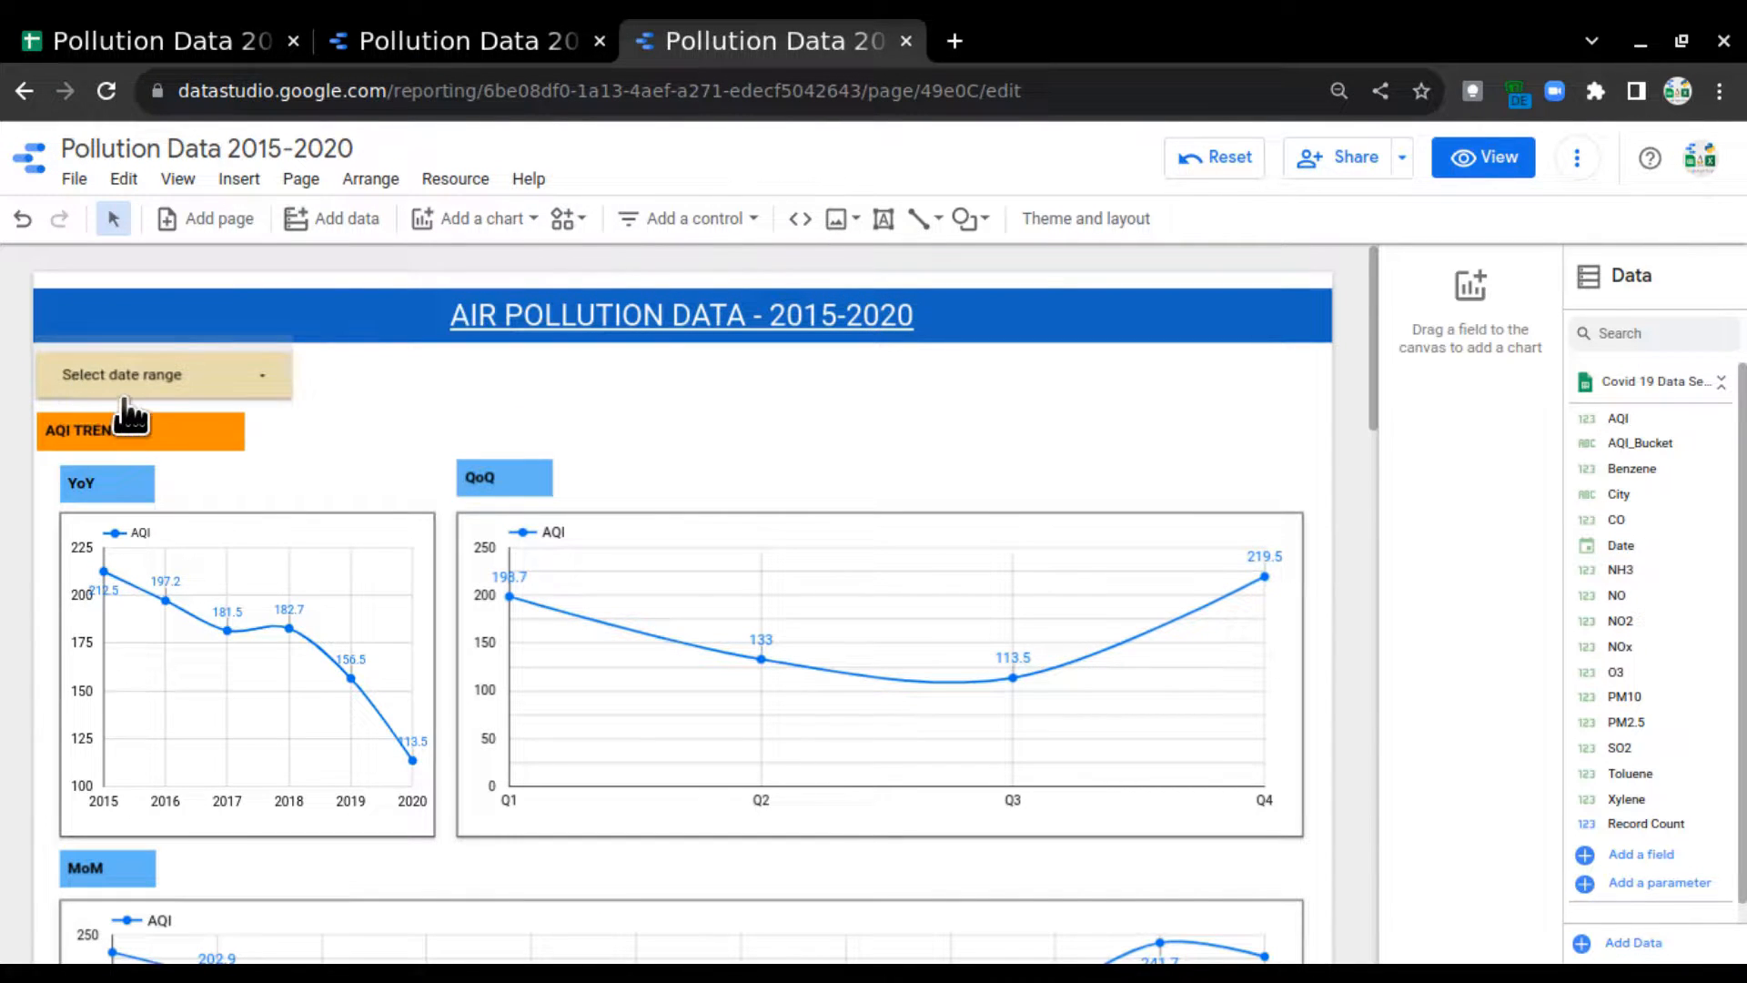
click(499, 49)
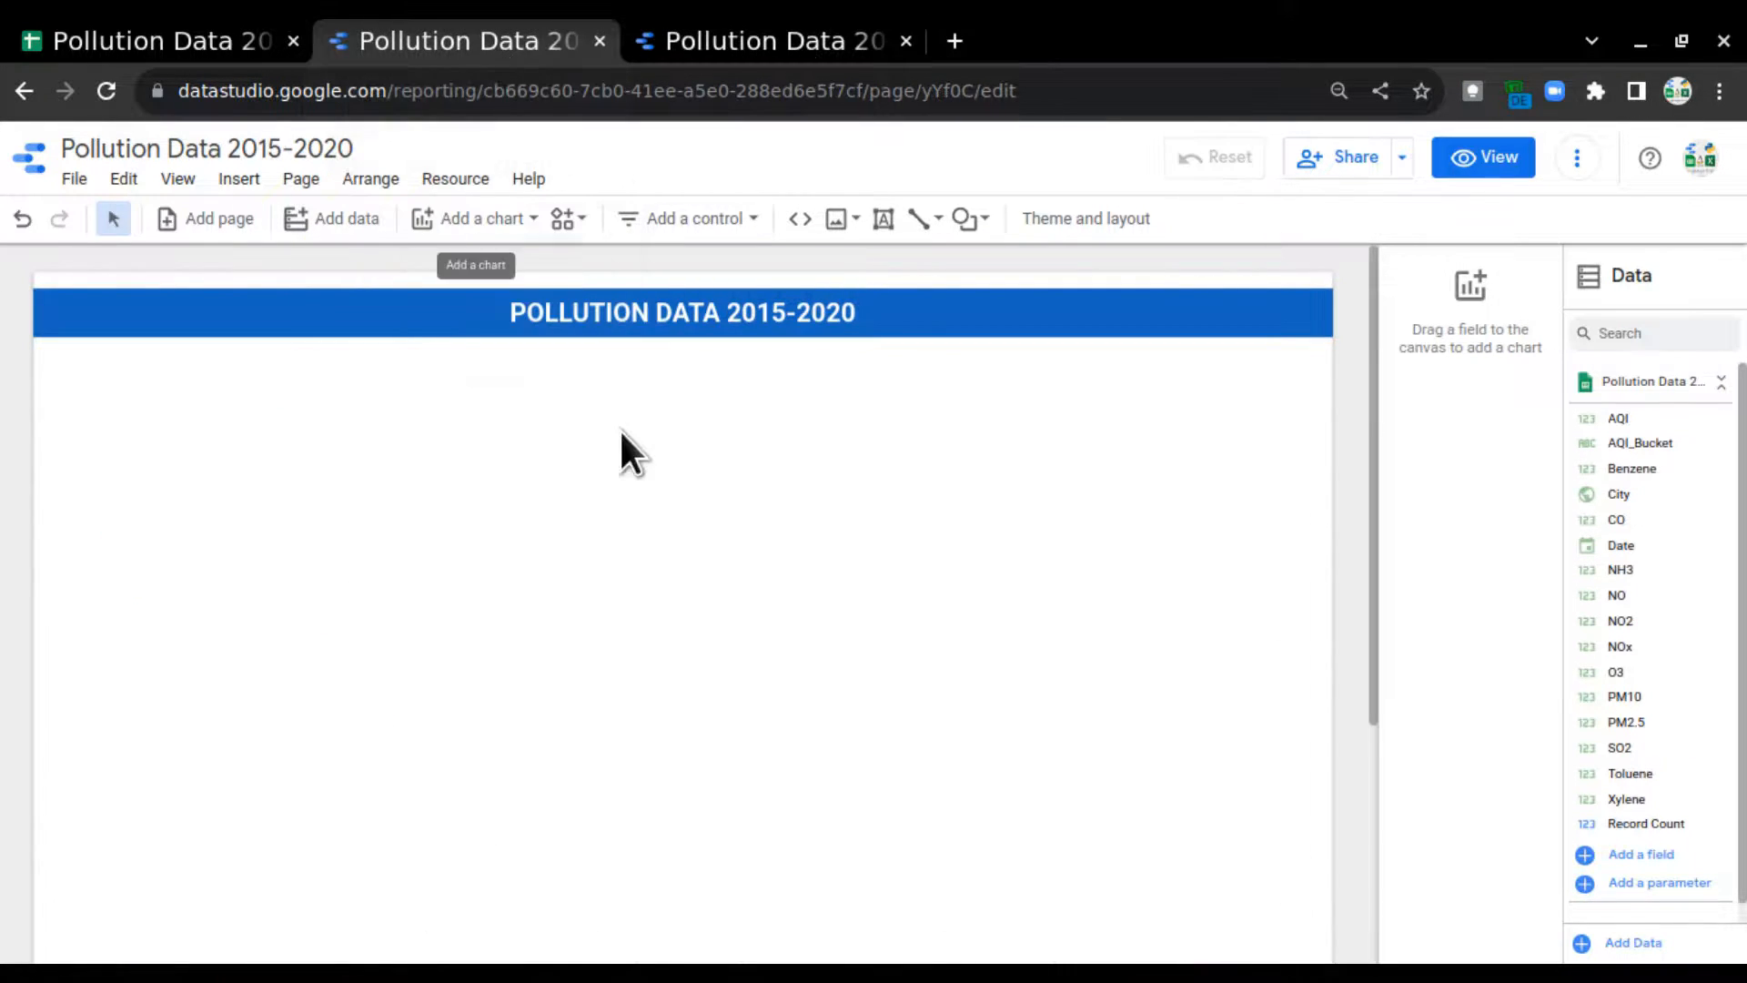
click(738, 223)
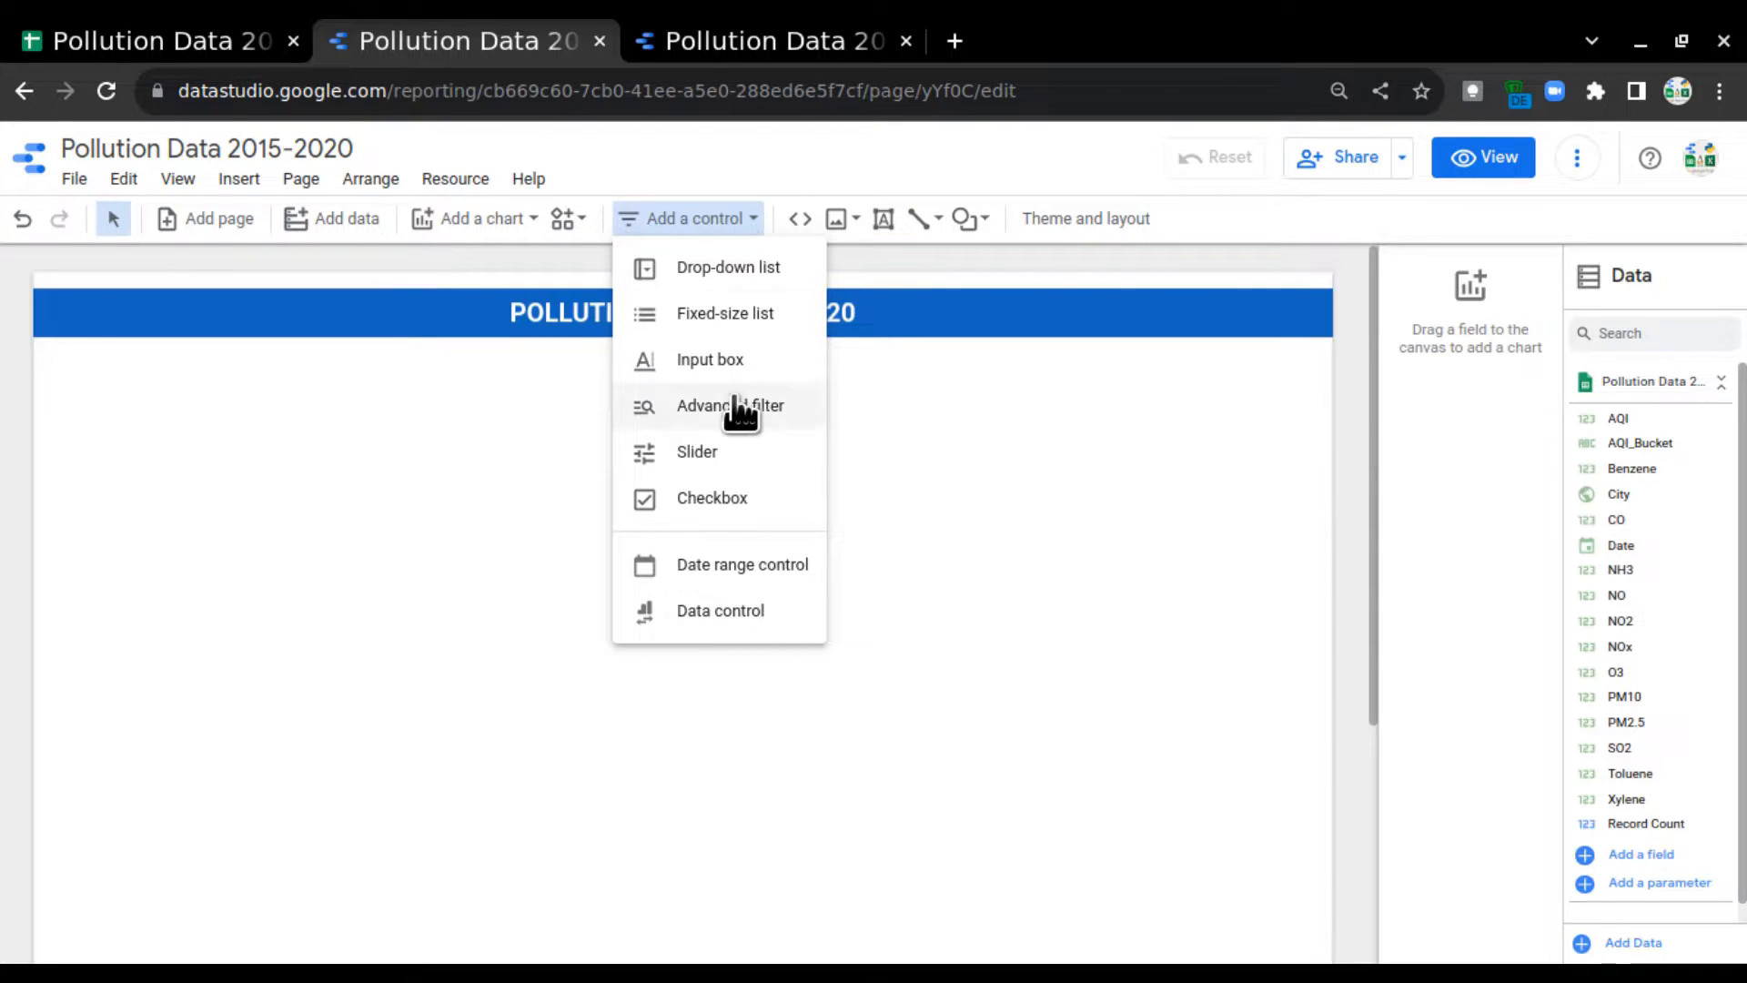
click(752, 572)
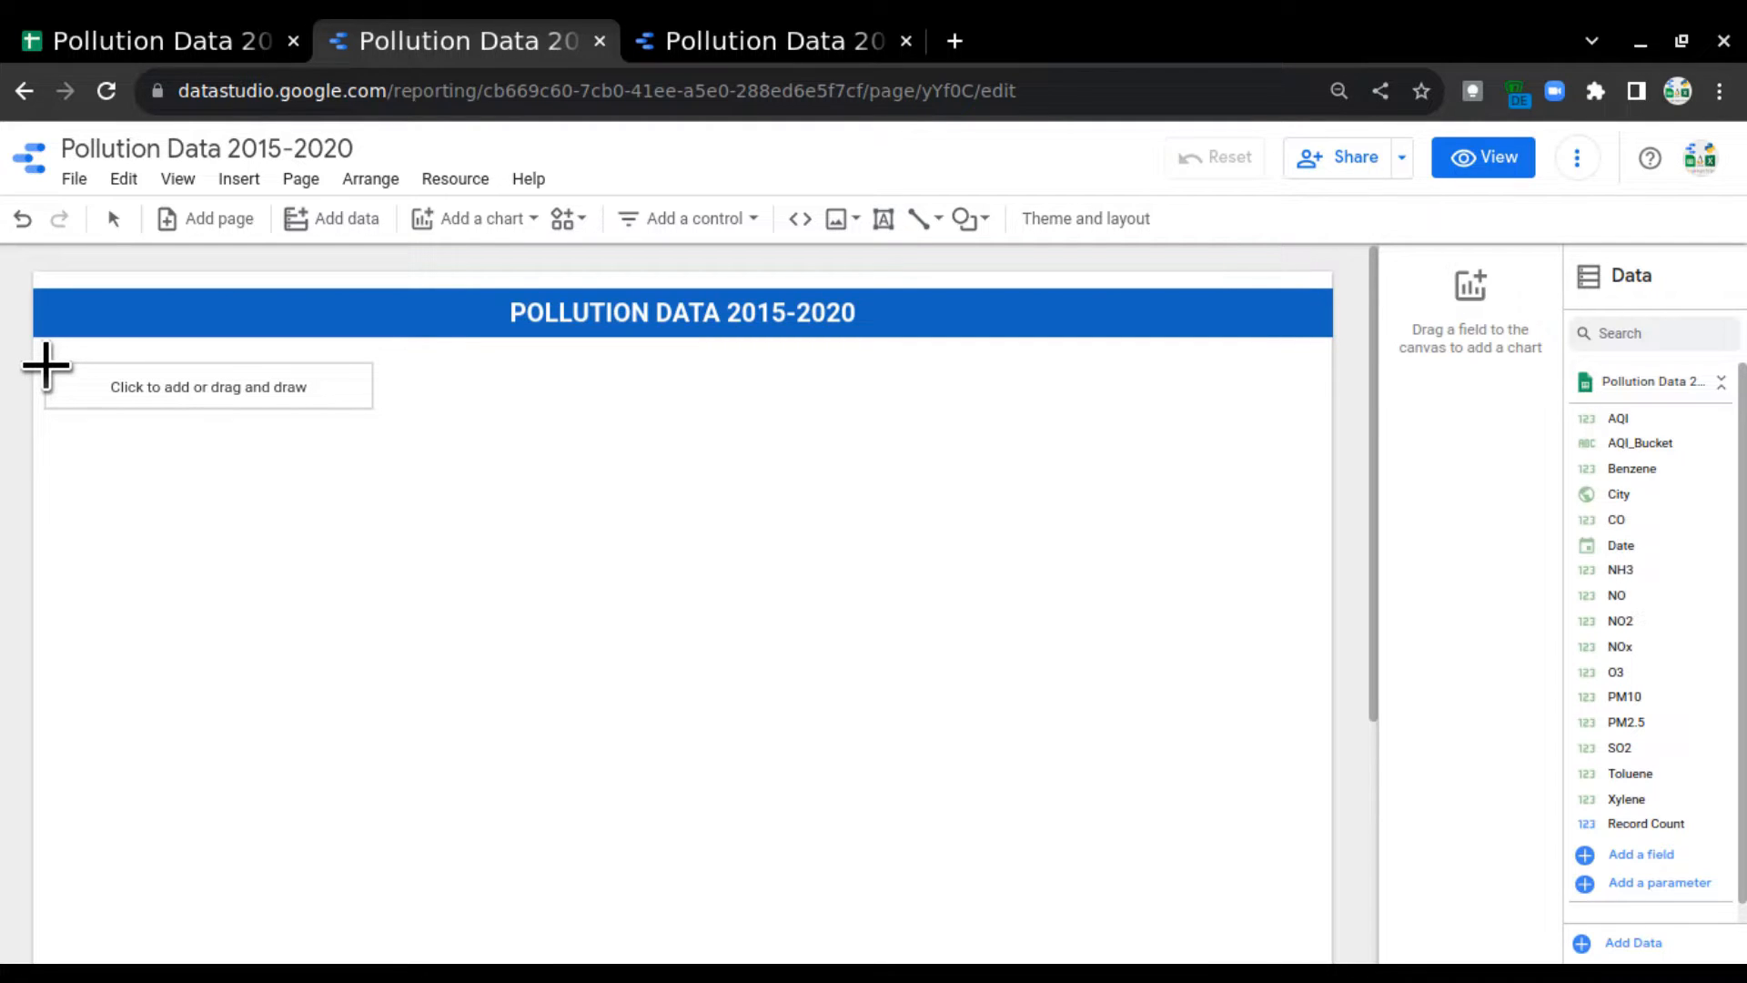
click(45, 364)
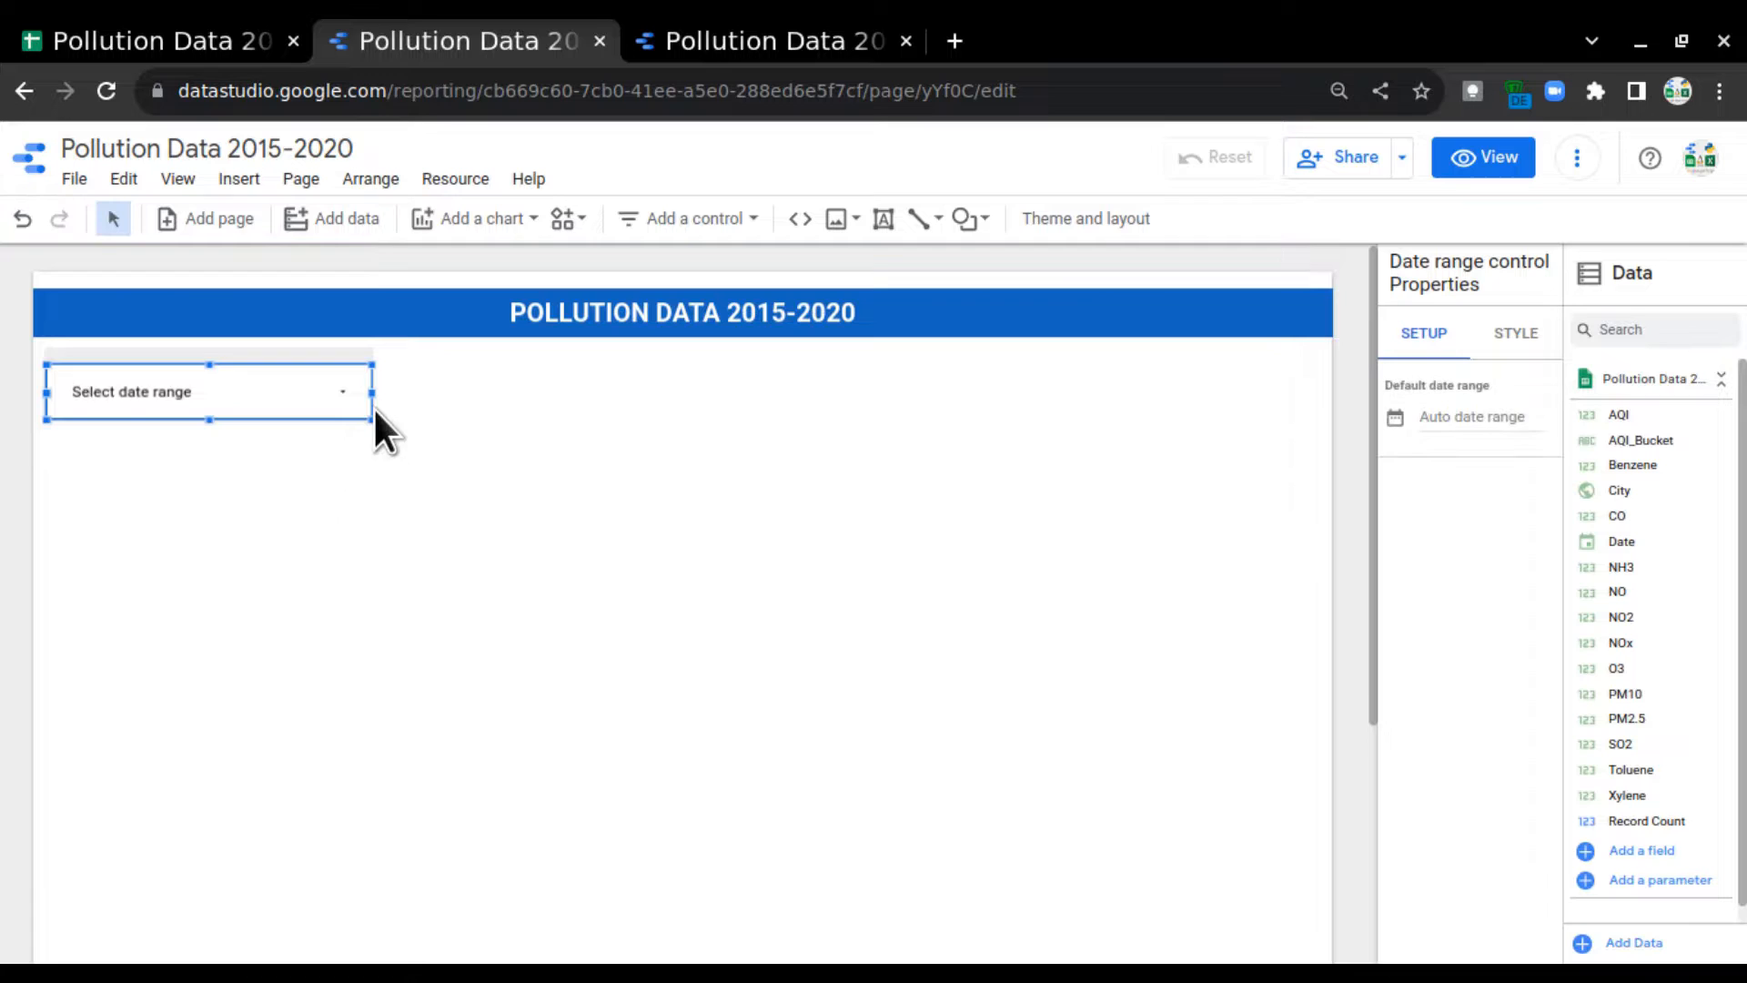
drag(369, 396, 308, 380)
mouse_move(177, 420)
mouse_down()
mouse_move(177, 436)
mouse_move(185, 413)
mouse_up()
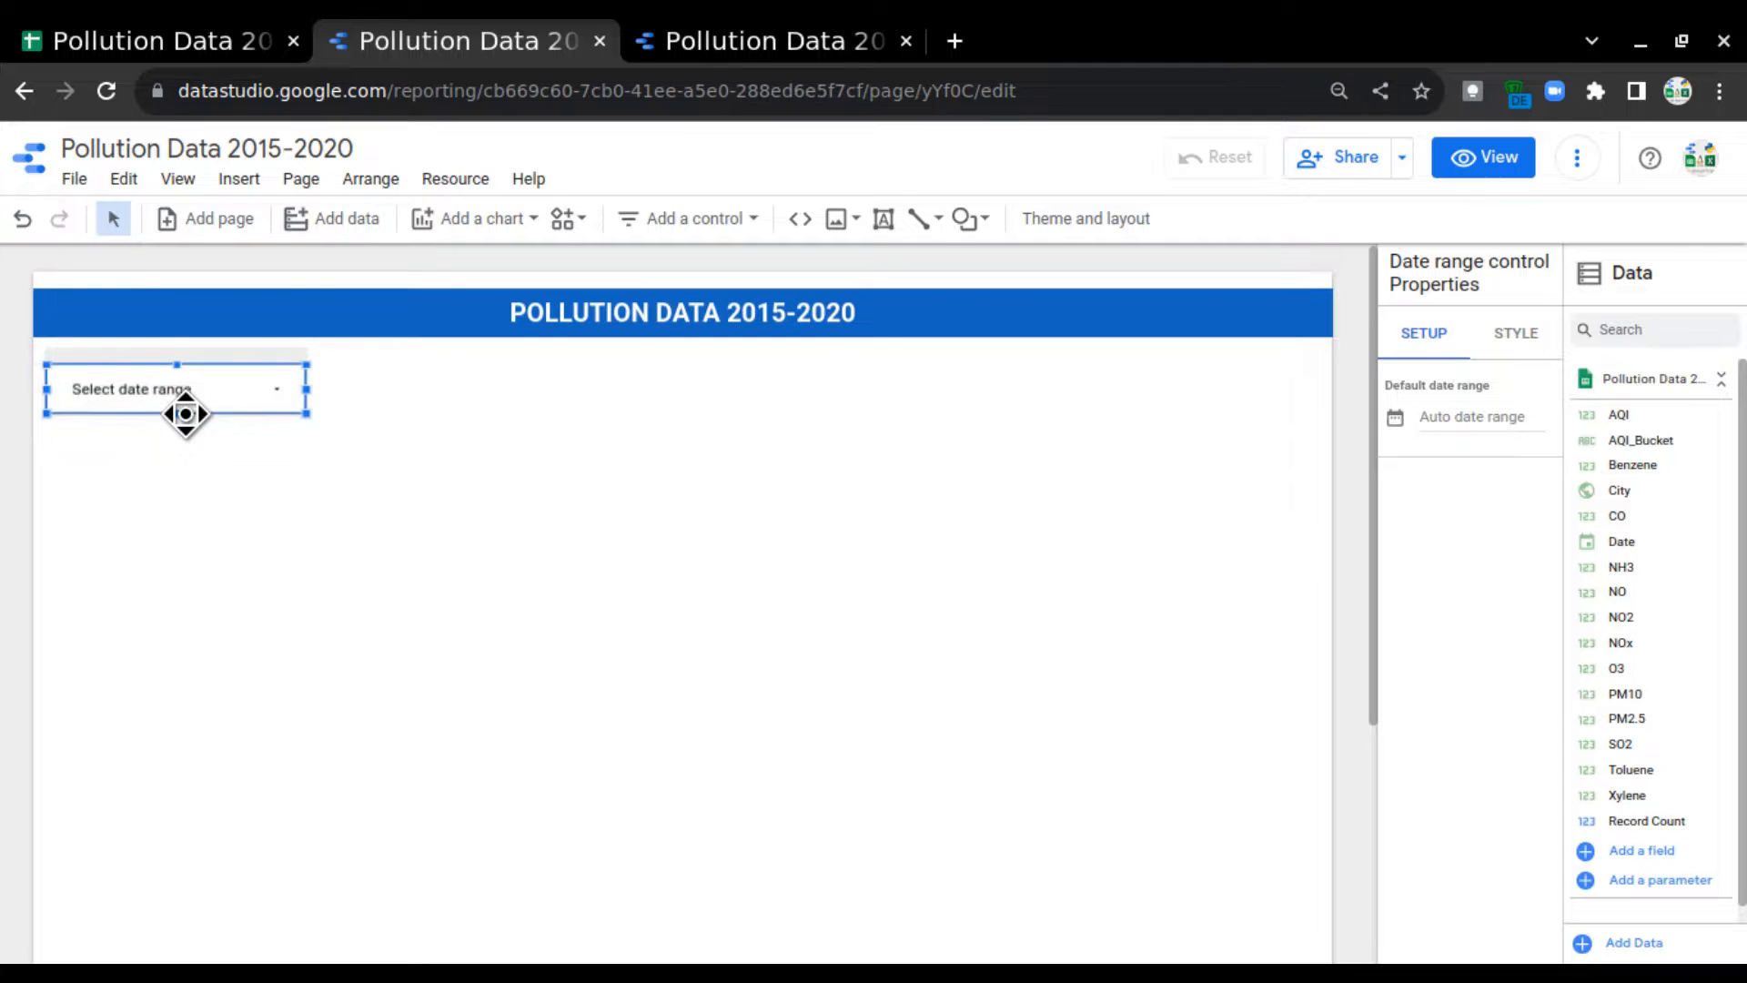
Step: Try an 18px font size on the date range control and set it back to 14px
click(1508, 337)
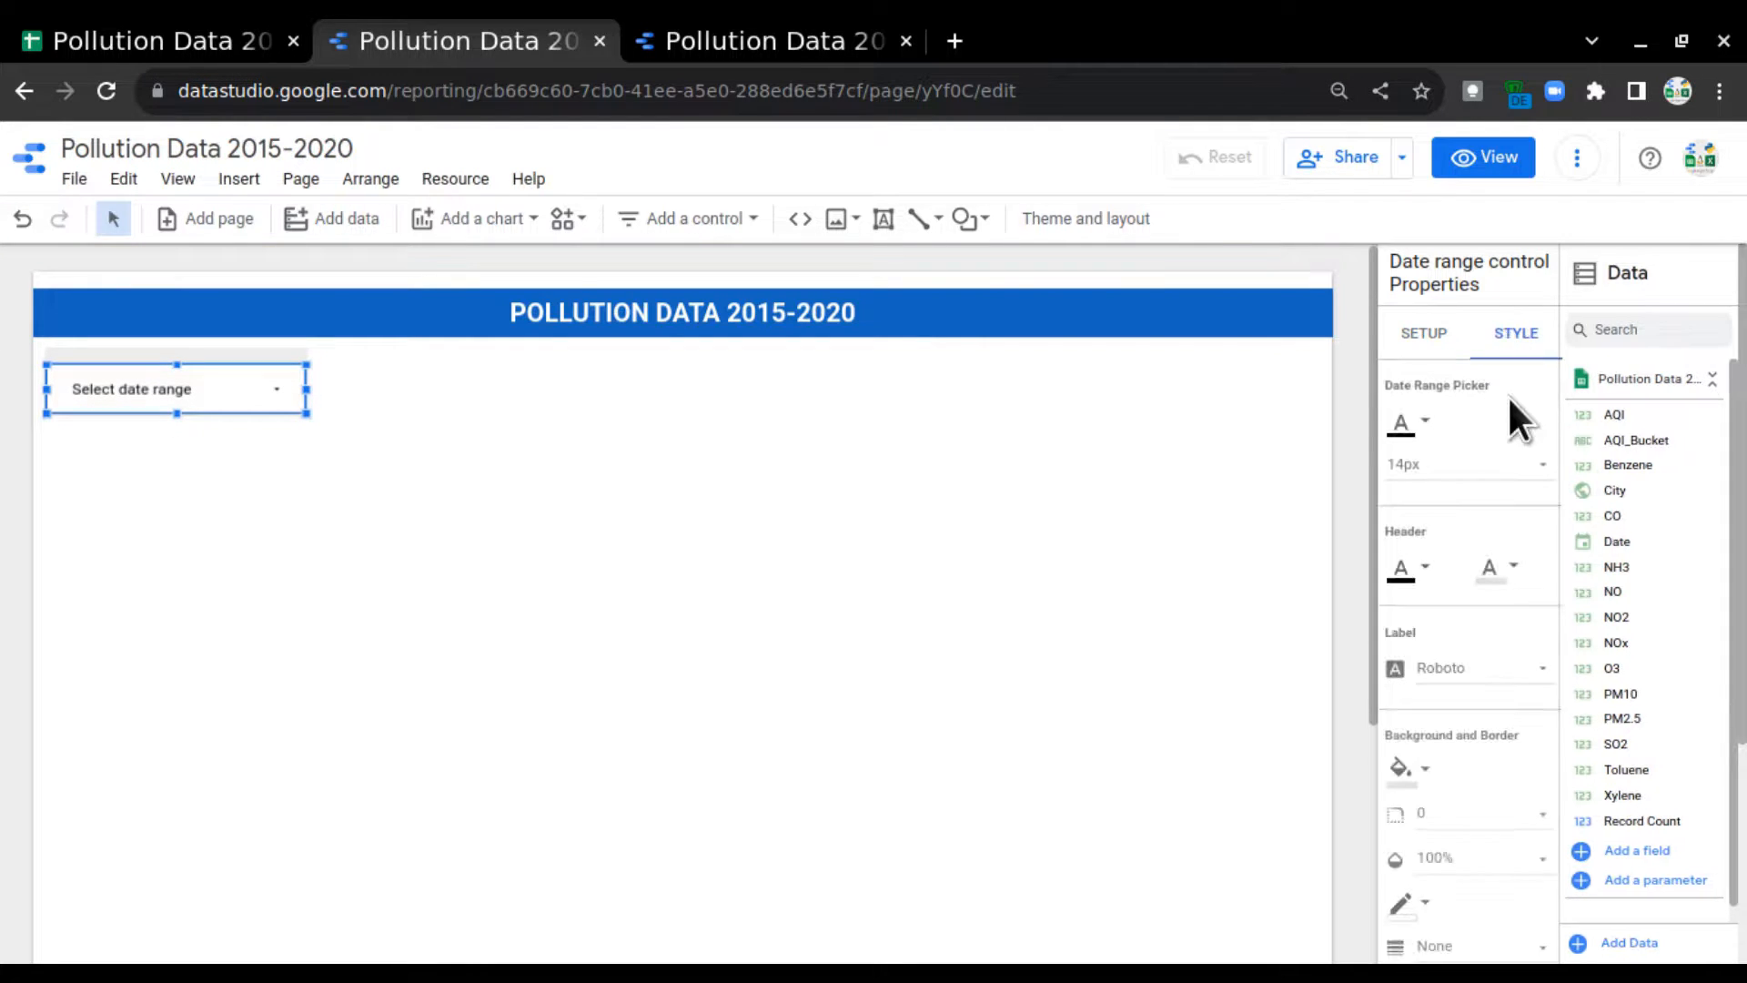
click(1436, 484)
click(1433, 518)
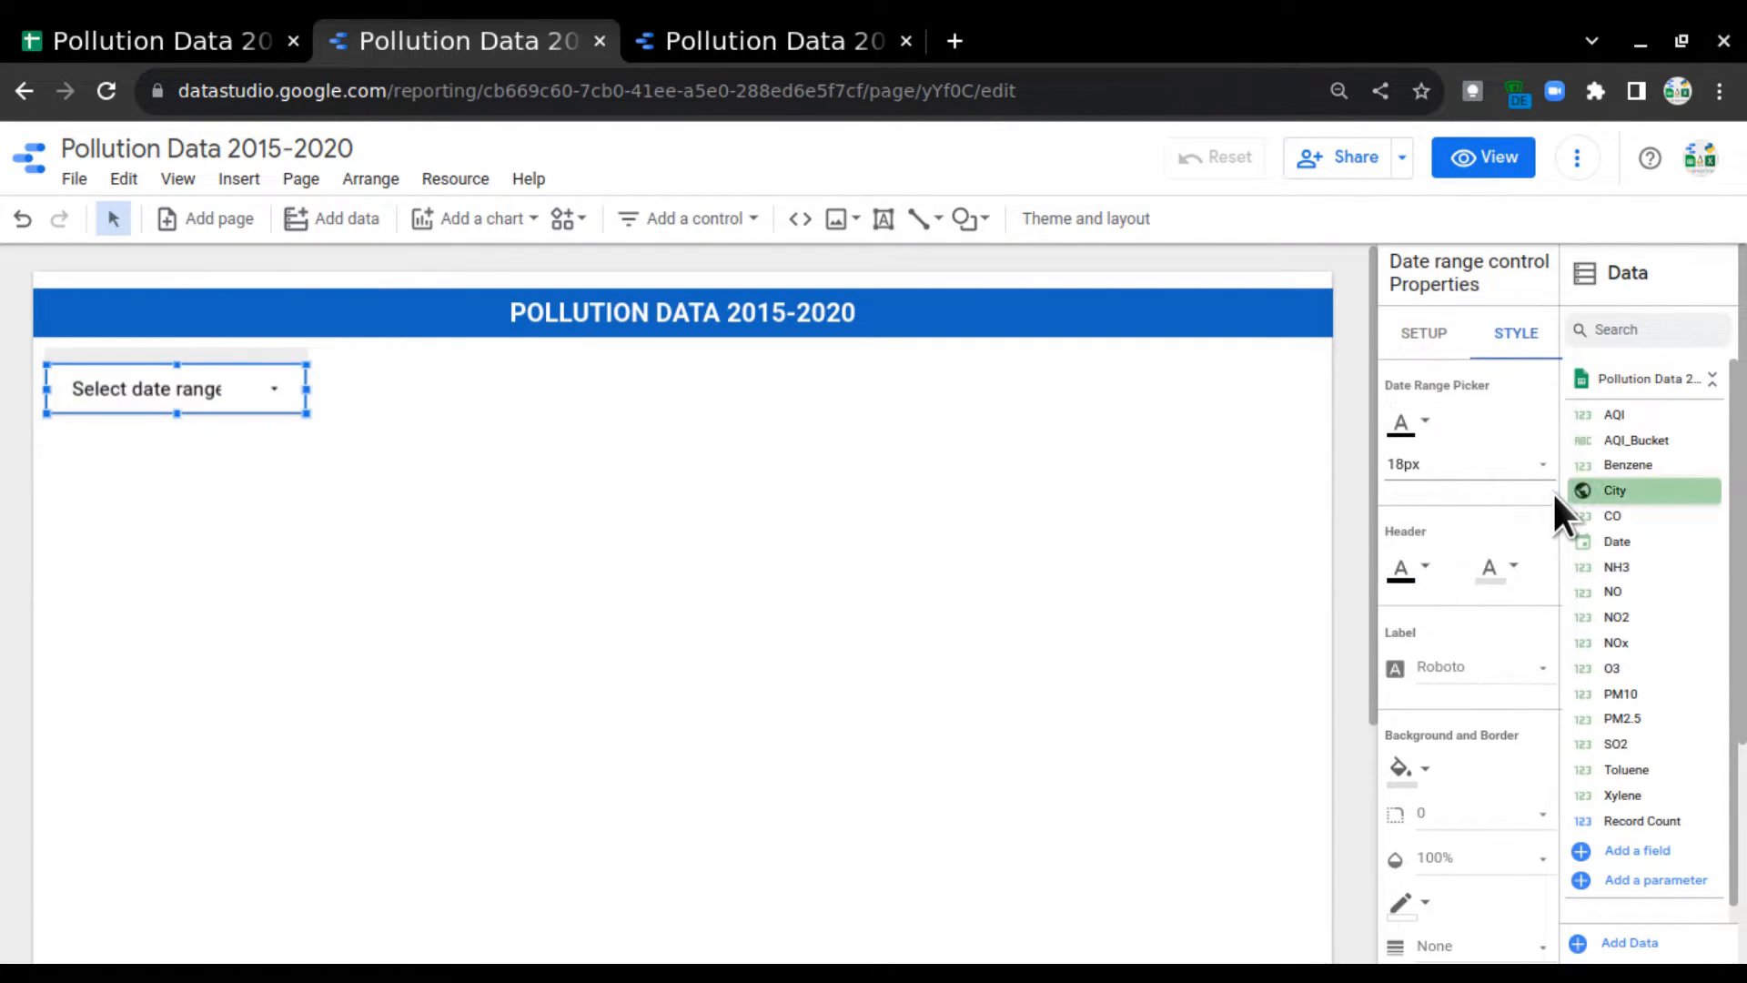
click(1492, 478)
click(1449, 409)
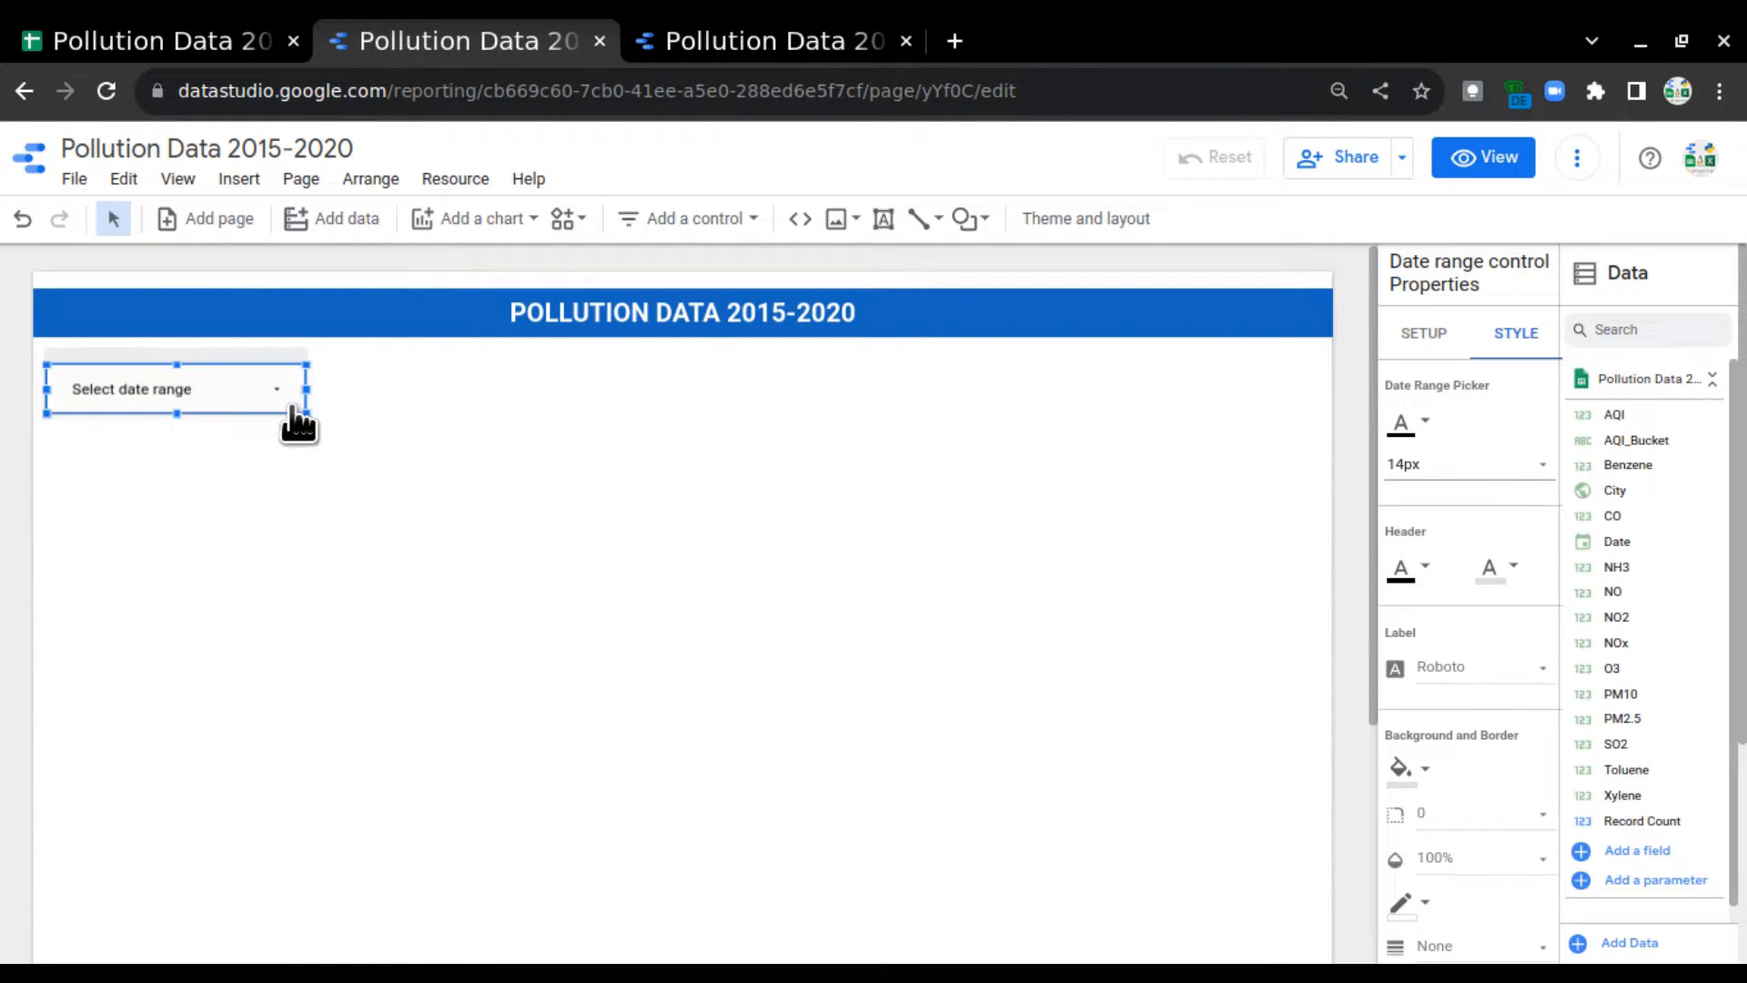
Step: Fill the date range control's background with pale yellow
scroll(1517, 745, down, 1)
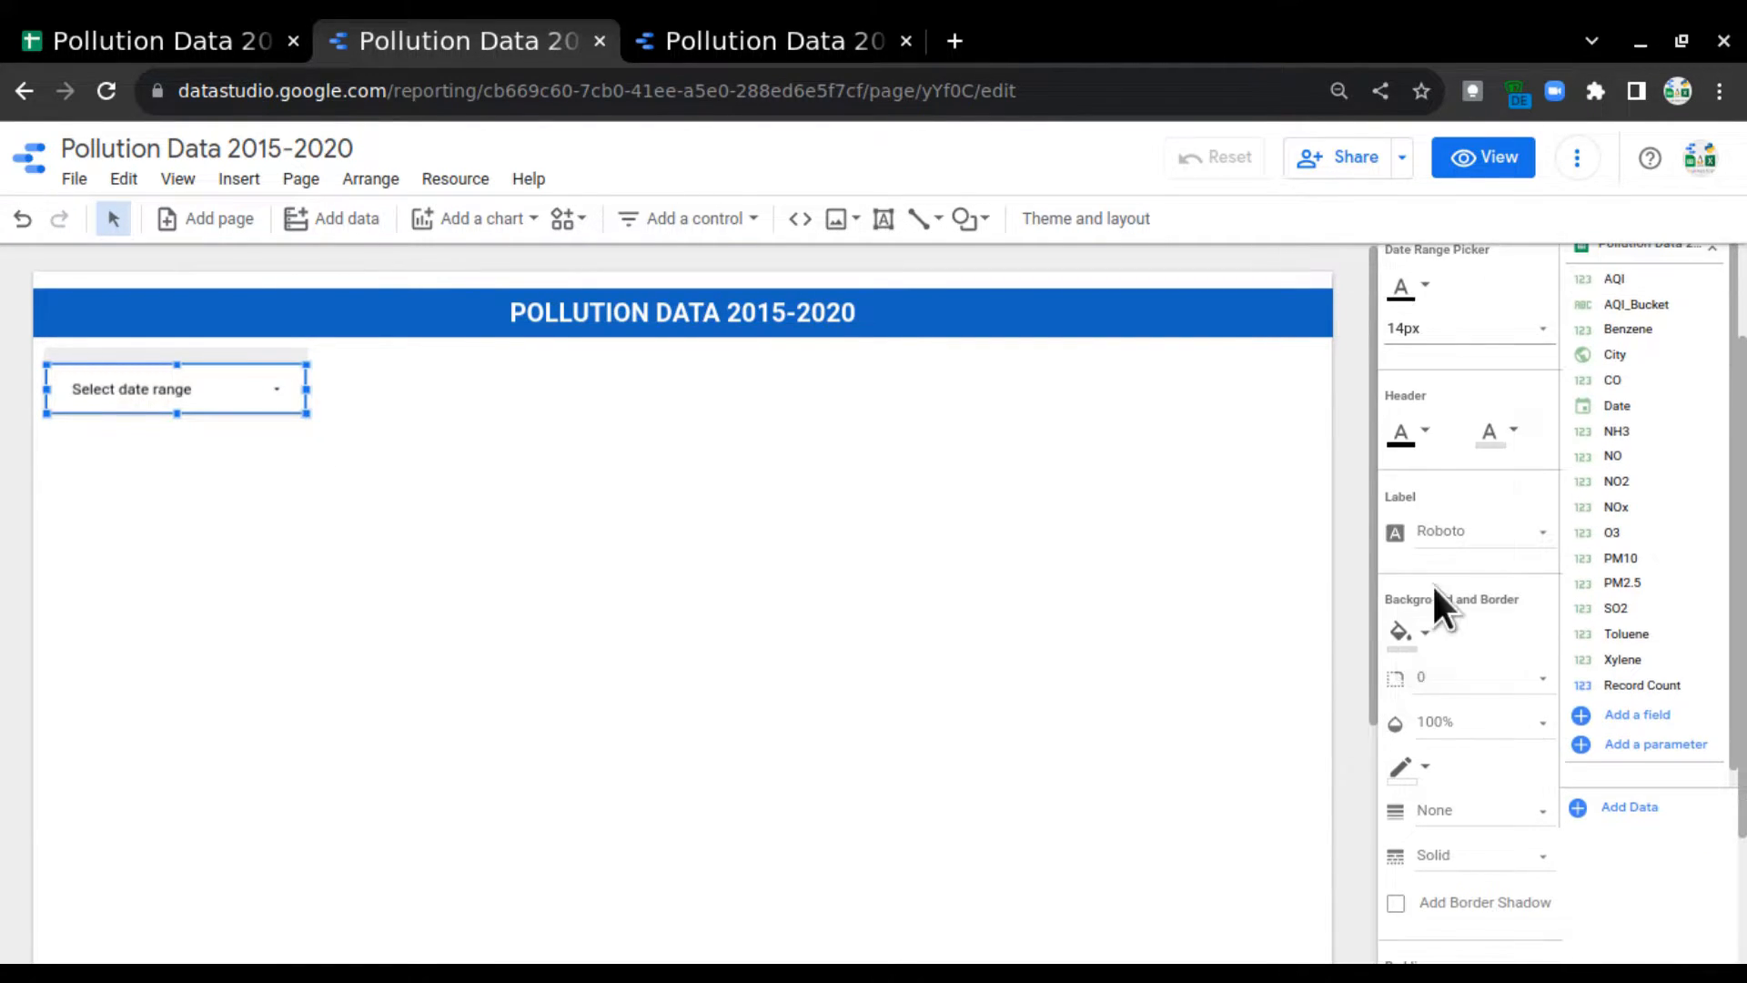
click(1419, 637)
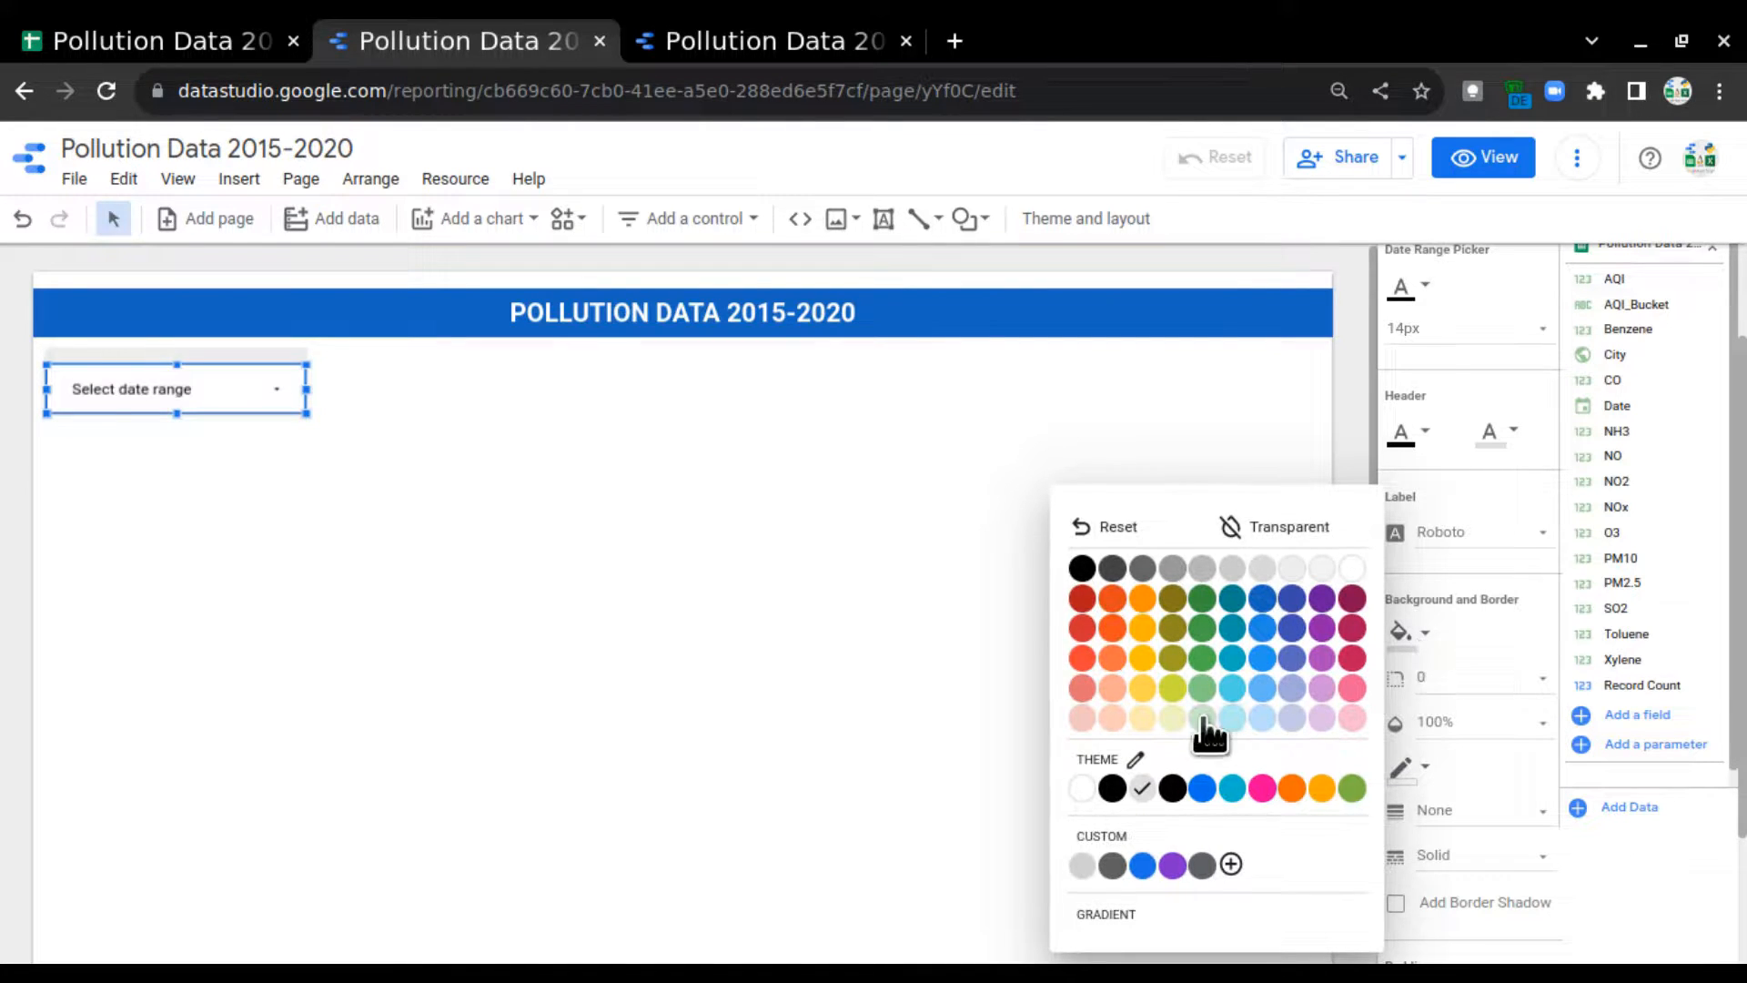
click(1144, 716)
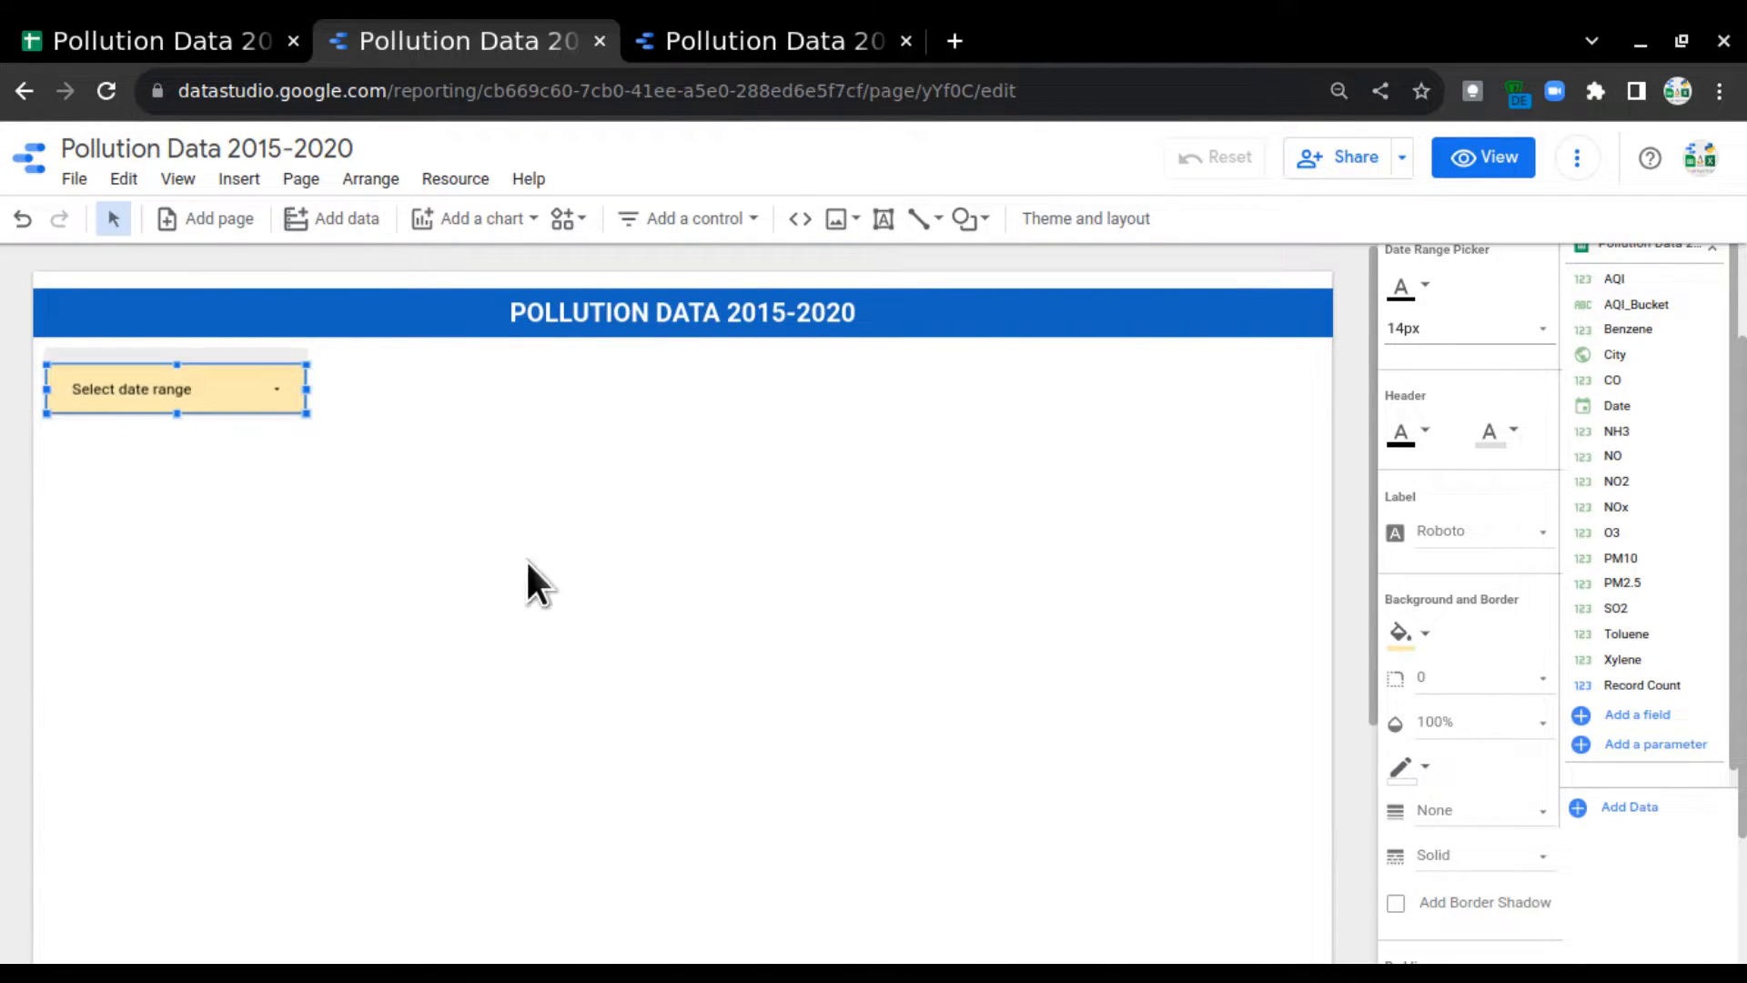
click(415, 507)
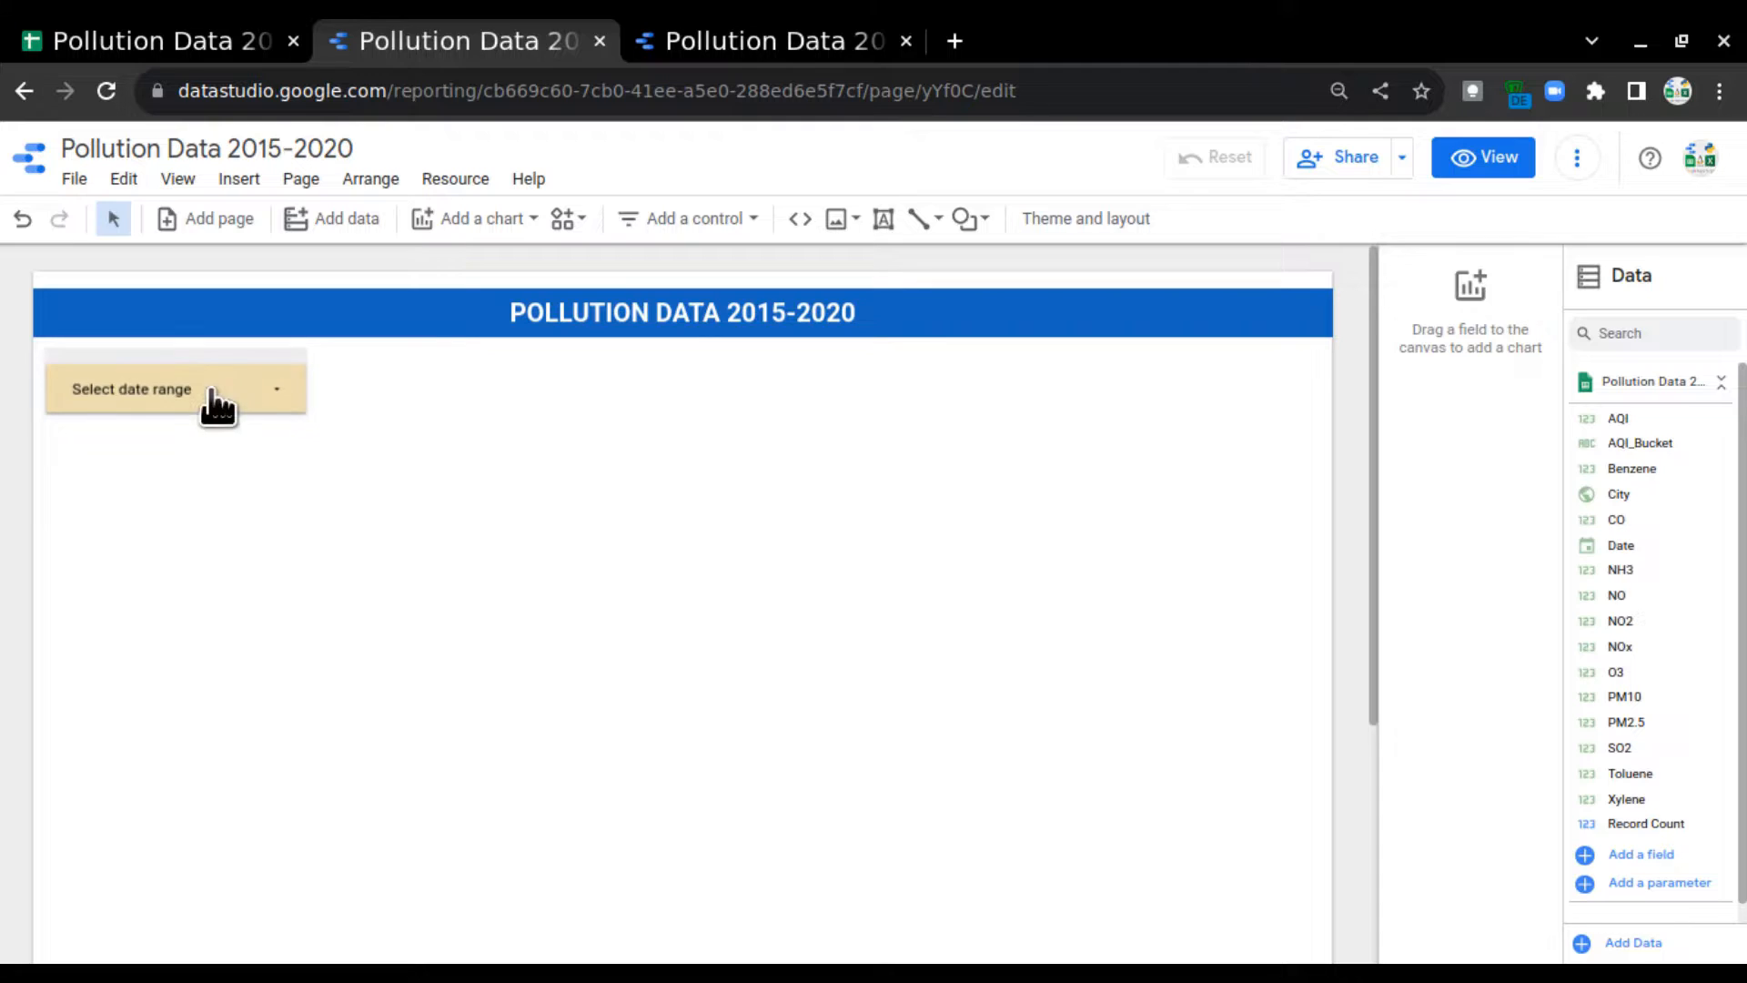
Step: Examine the start and end date choices in the date range control's calendar, and close it without applying a range
click(277, 401)
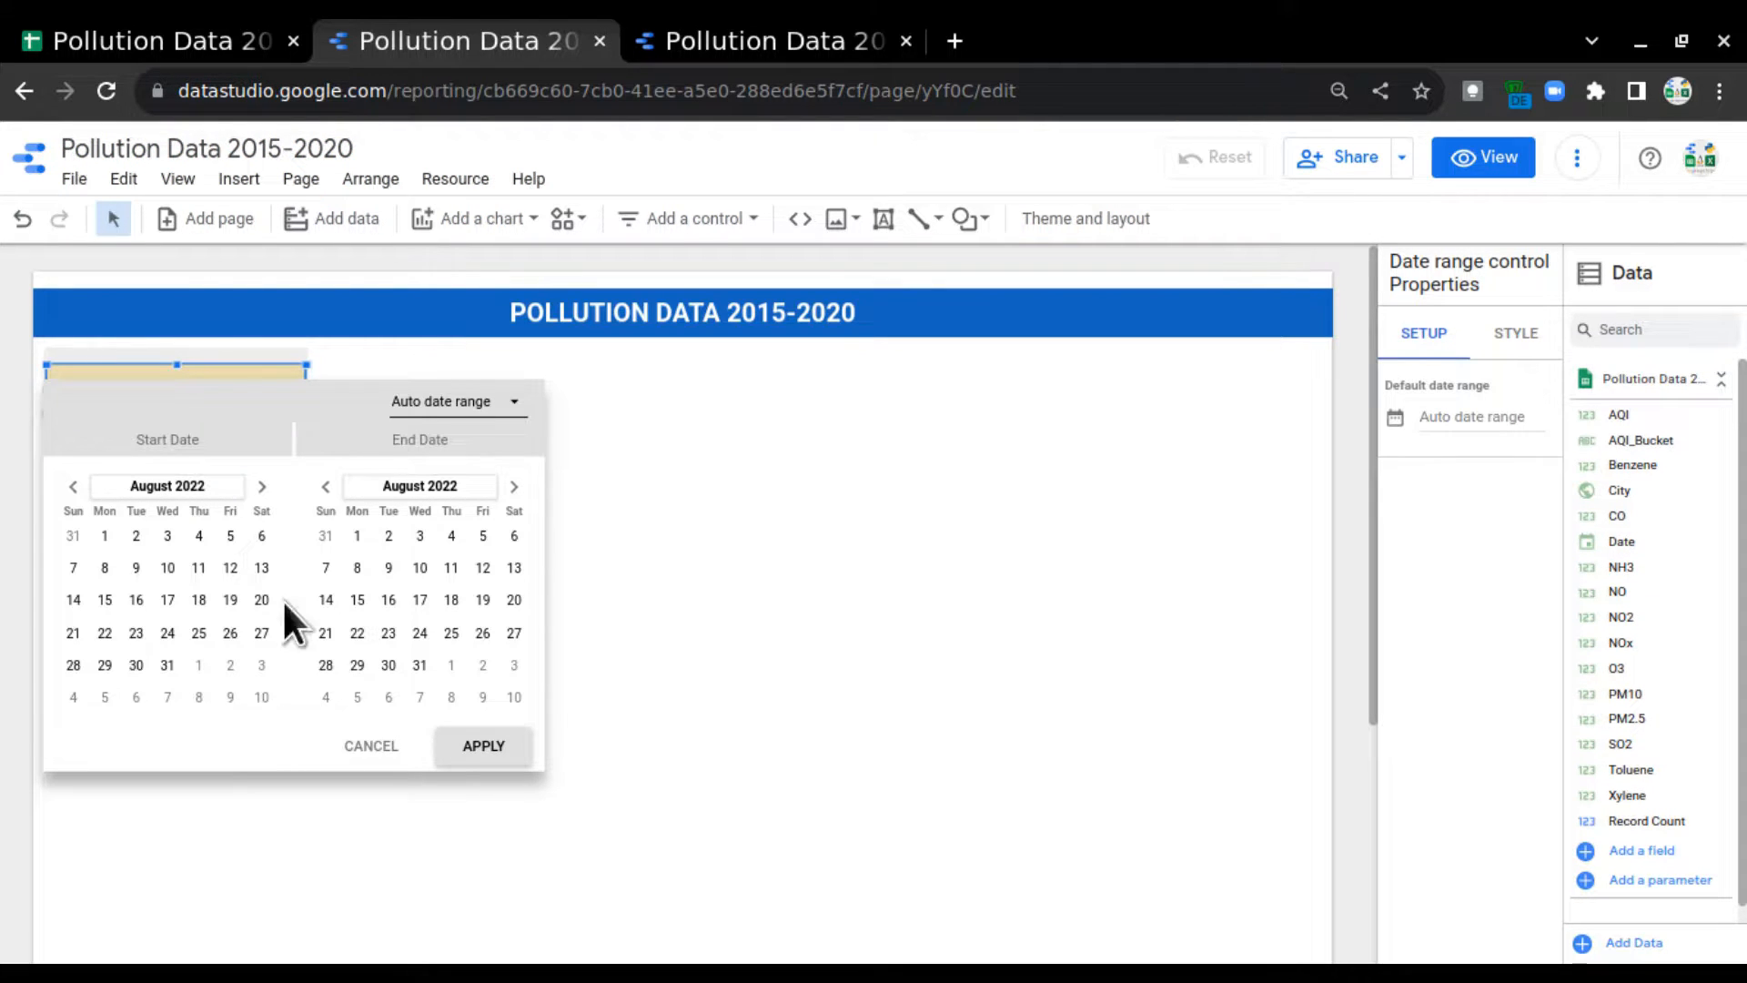
click(164, 443)
click(404, 441)
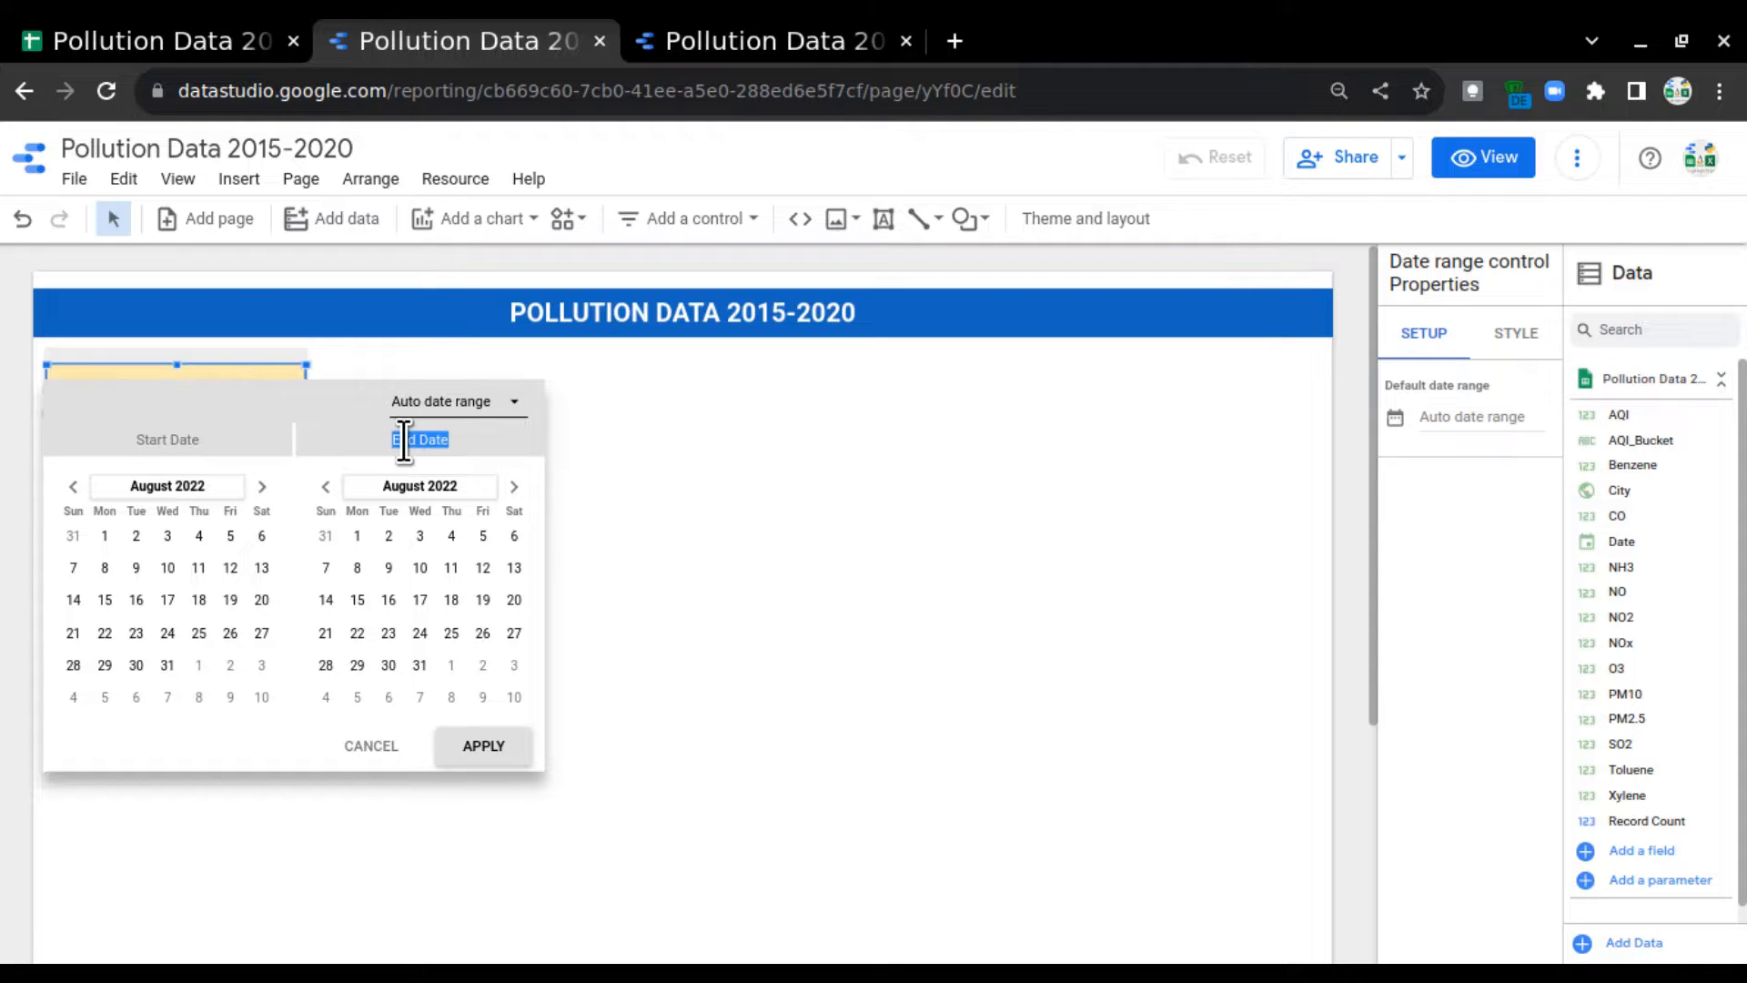
click(383, 754)
click(657, 524)
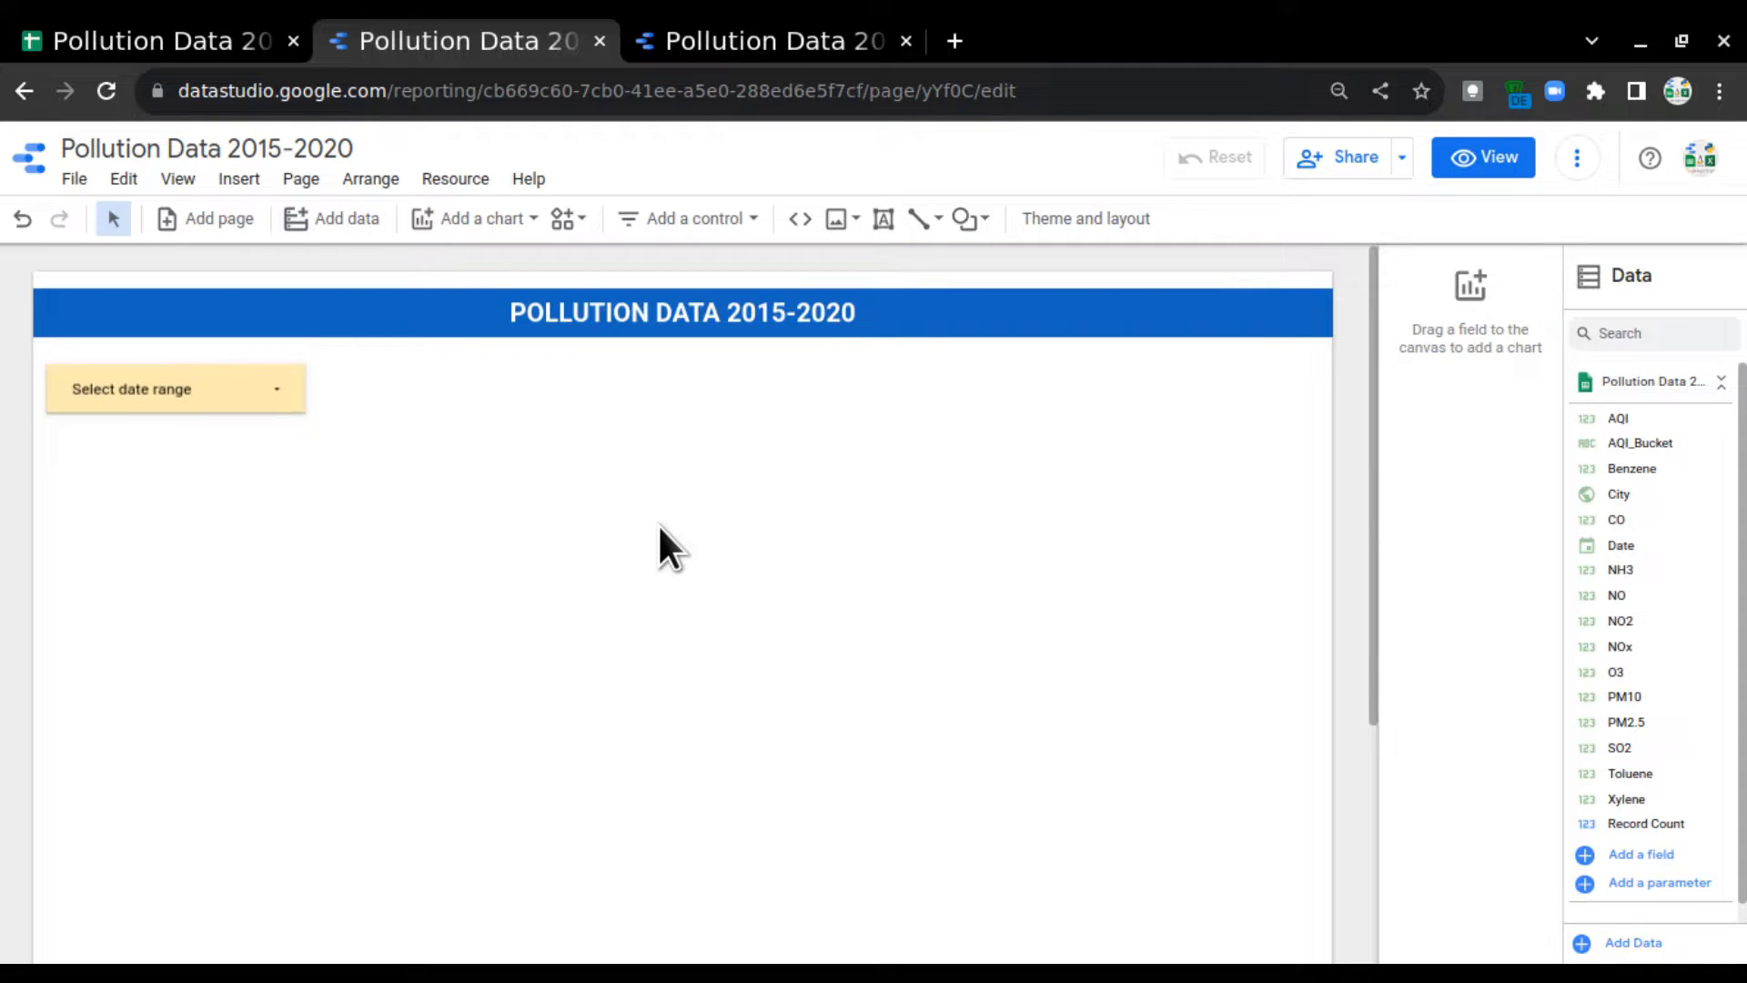
Step: Compare the layout with the reference report and move the date range control flush with the page's left edge
click(772, 51)
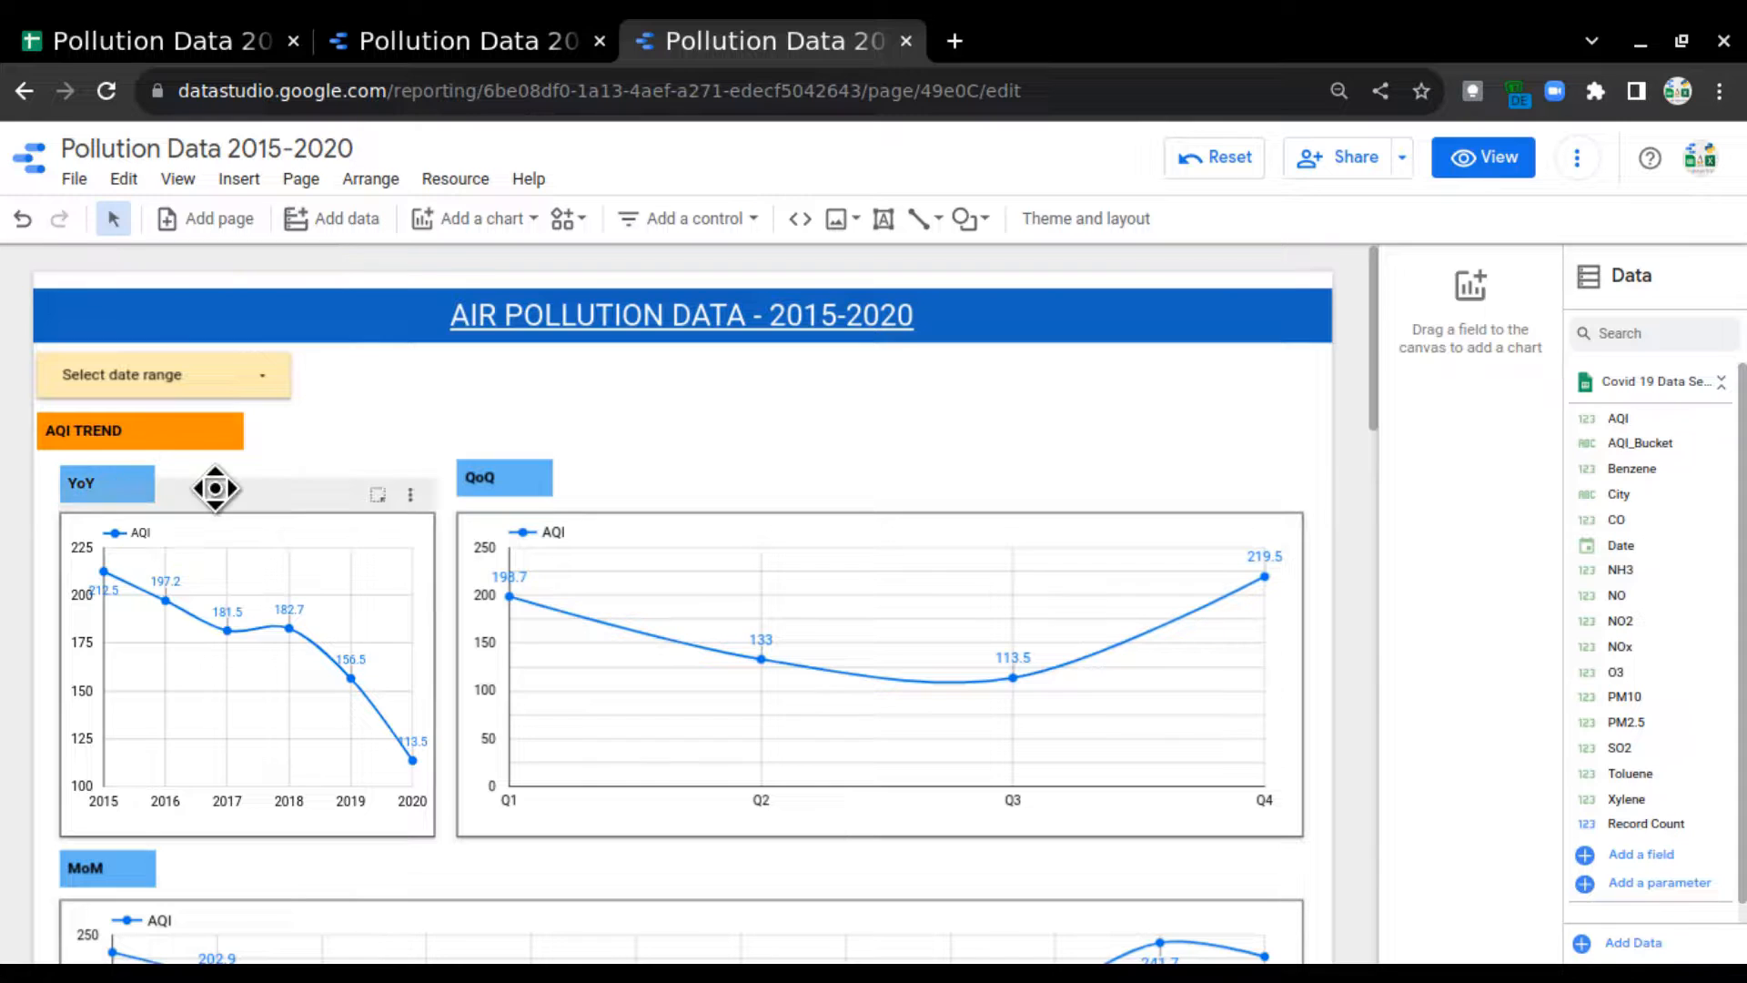
scroll(367, 601, down, 2)
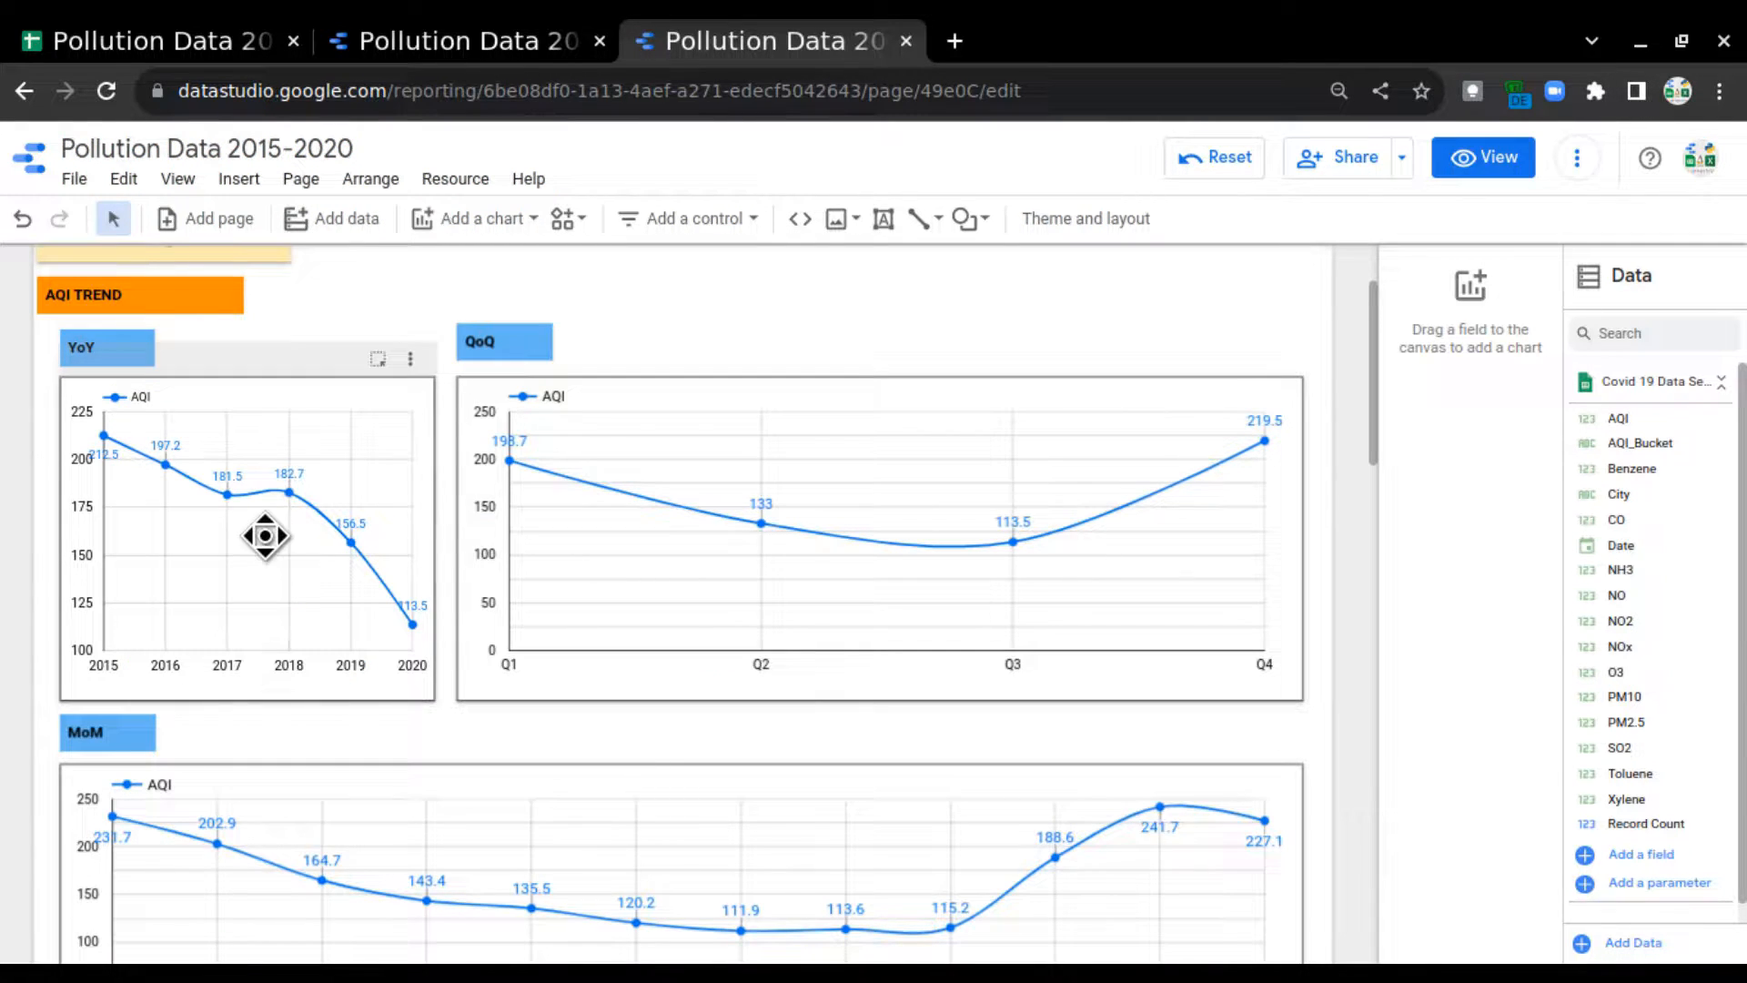
scroll(605, 527, up, 2)
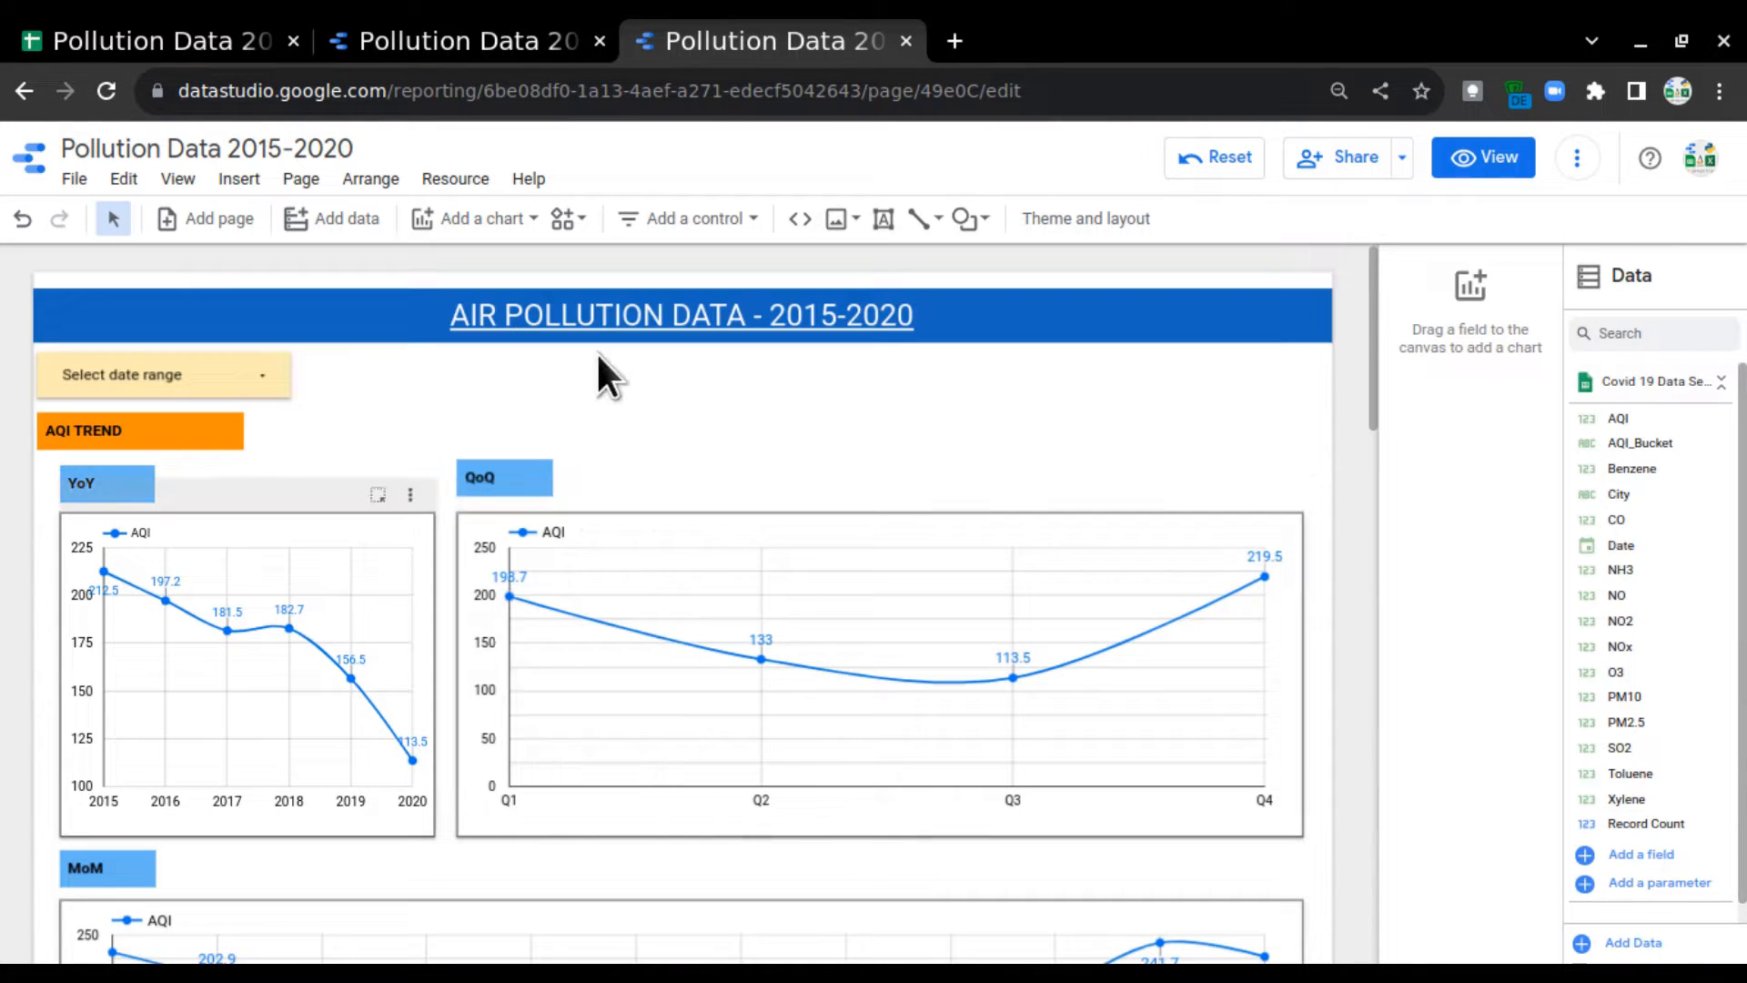
click(537, 45)
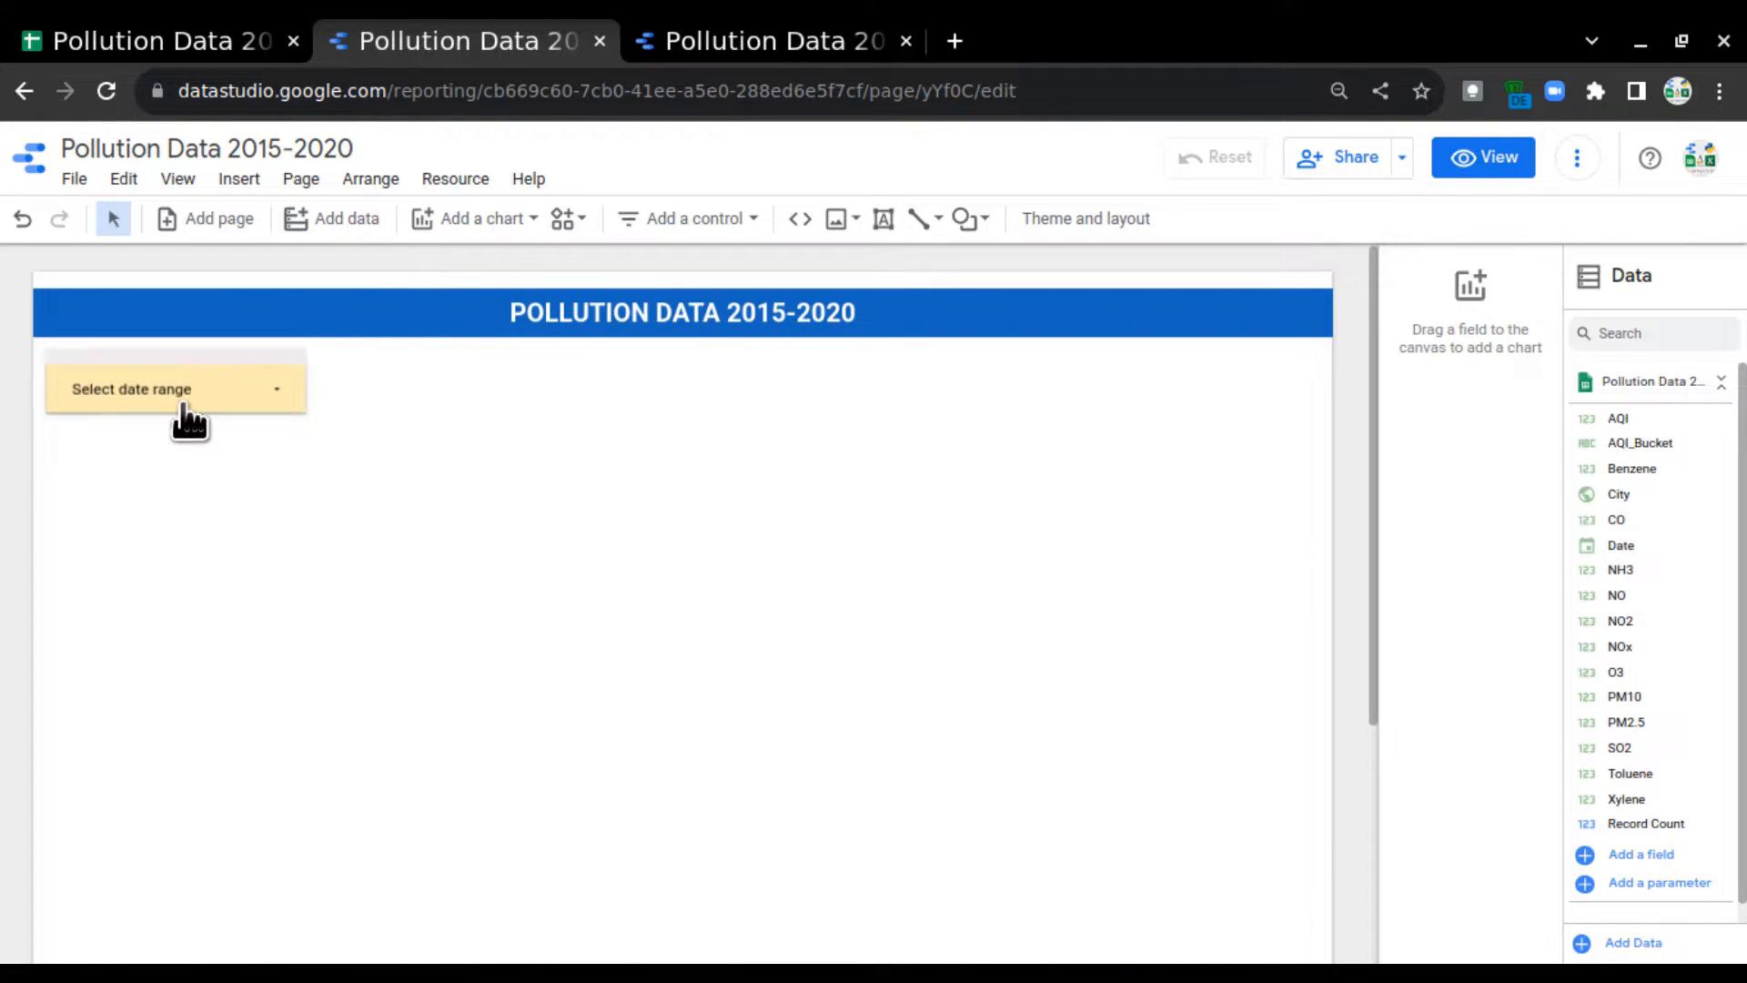
click(201, 355)
drag(201, 355, 193, 355)
click(389, 537)
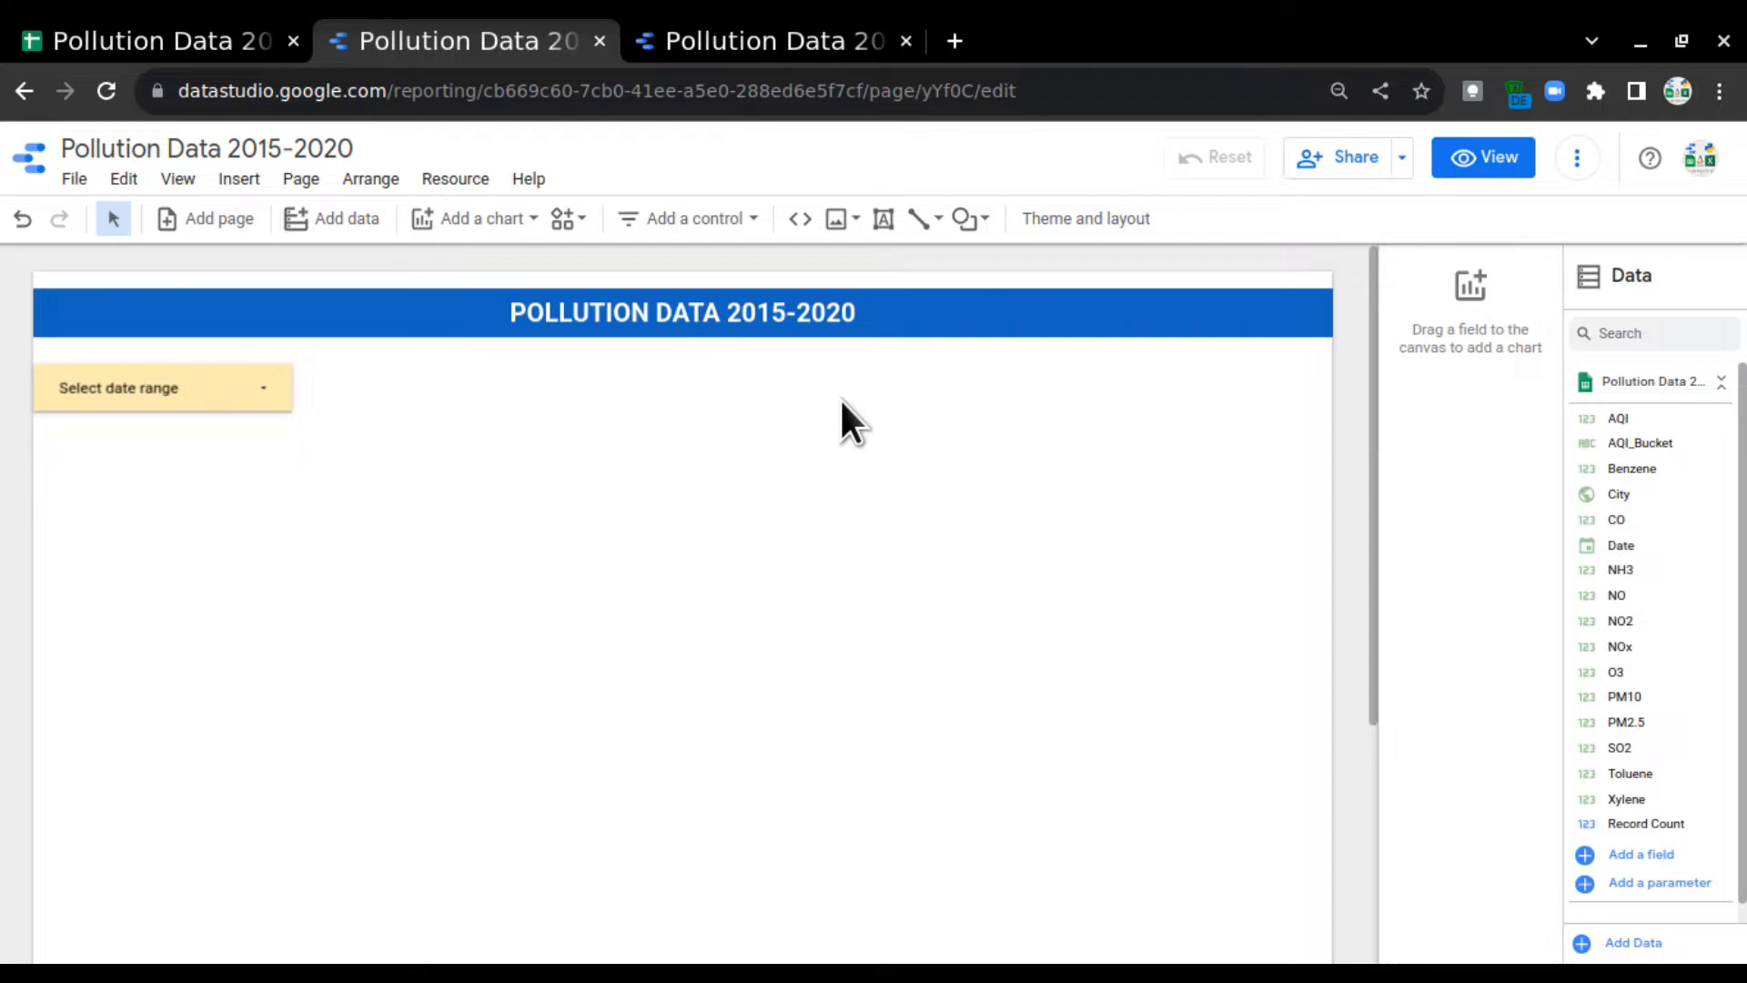
Step: Add a small text box reading "AQI TREND" at the page's left edge, below the date range control
click(882, 218)
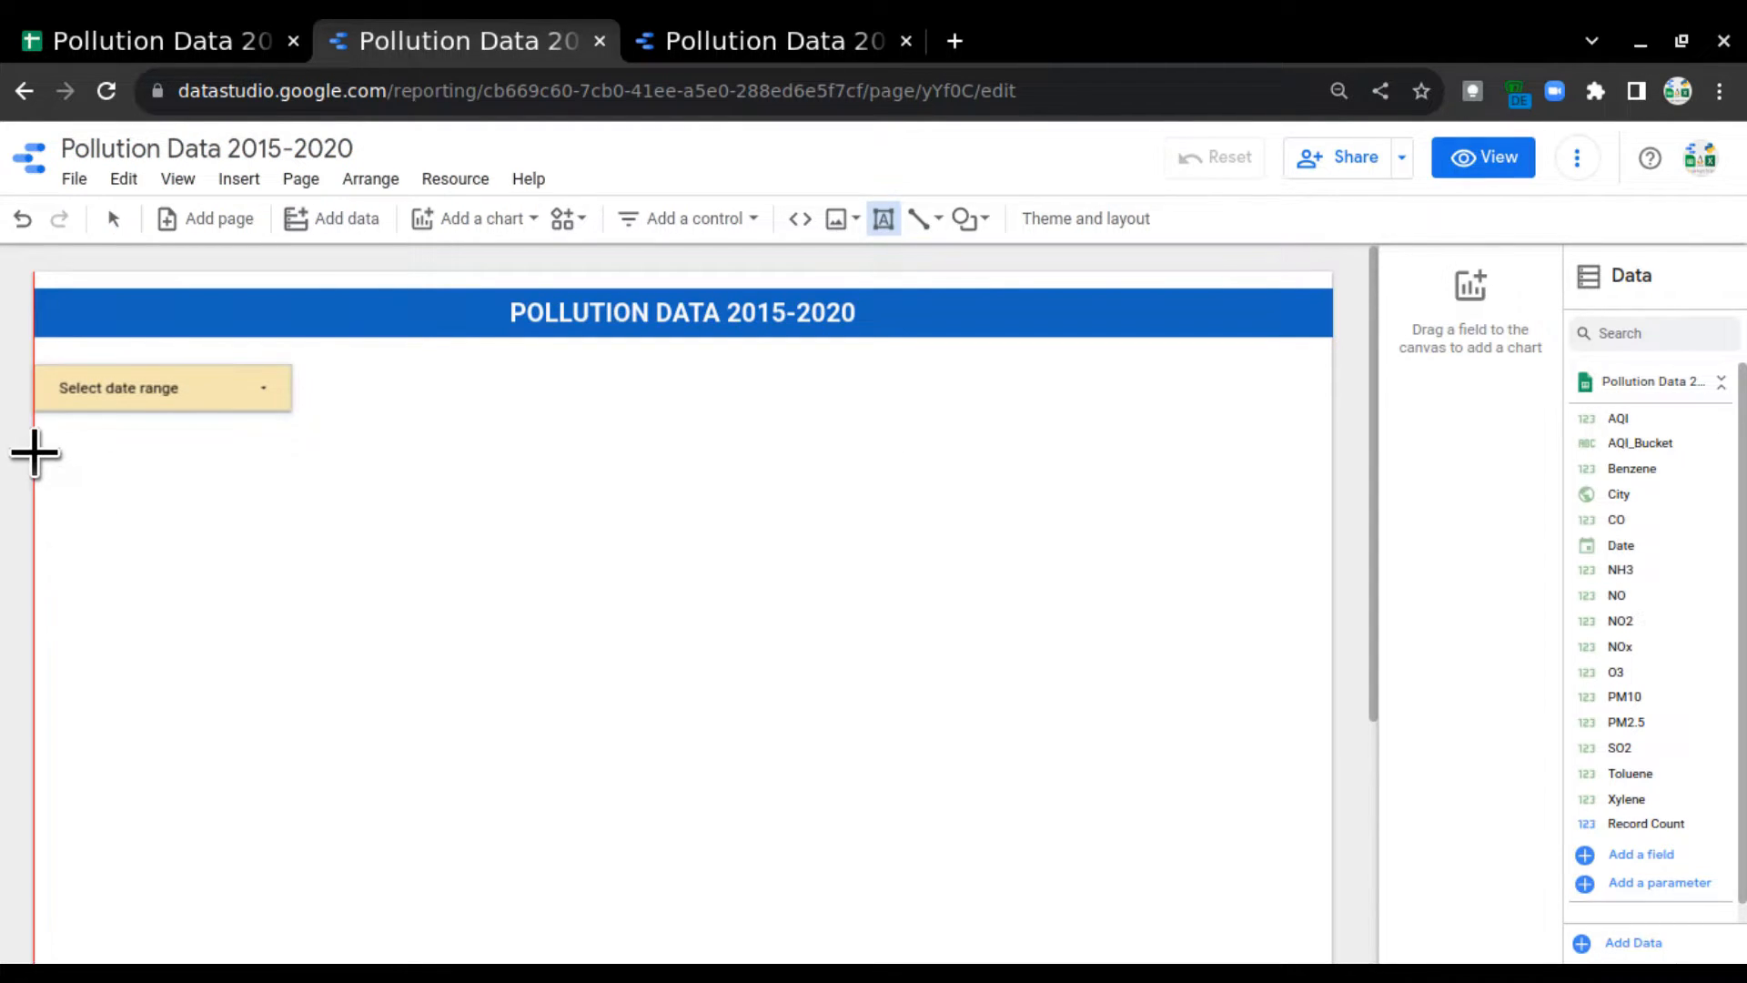
drag(33, 488, 251, 542)
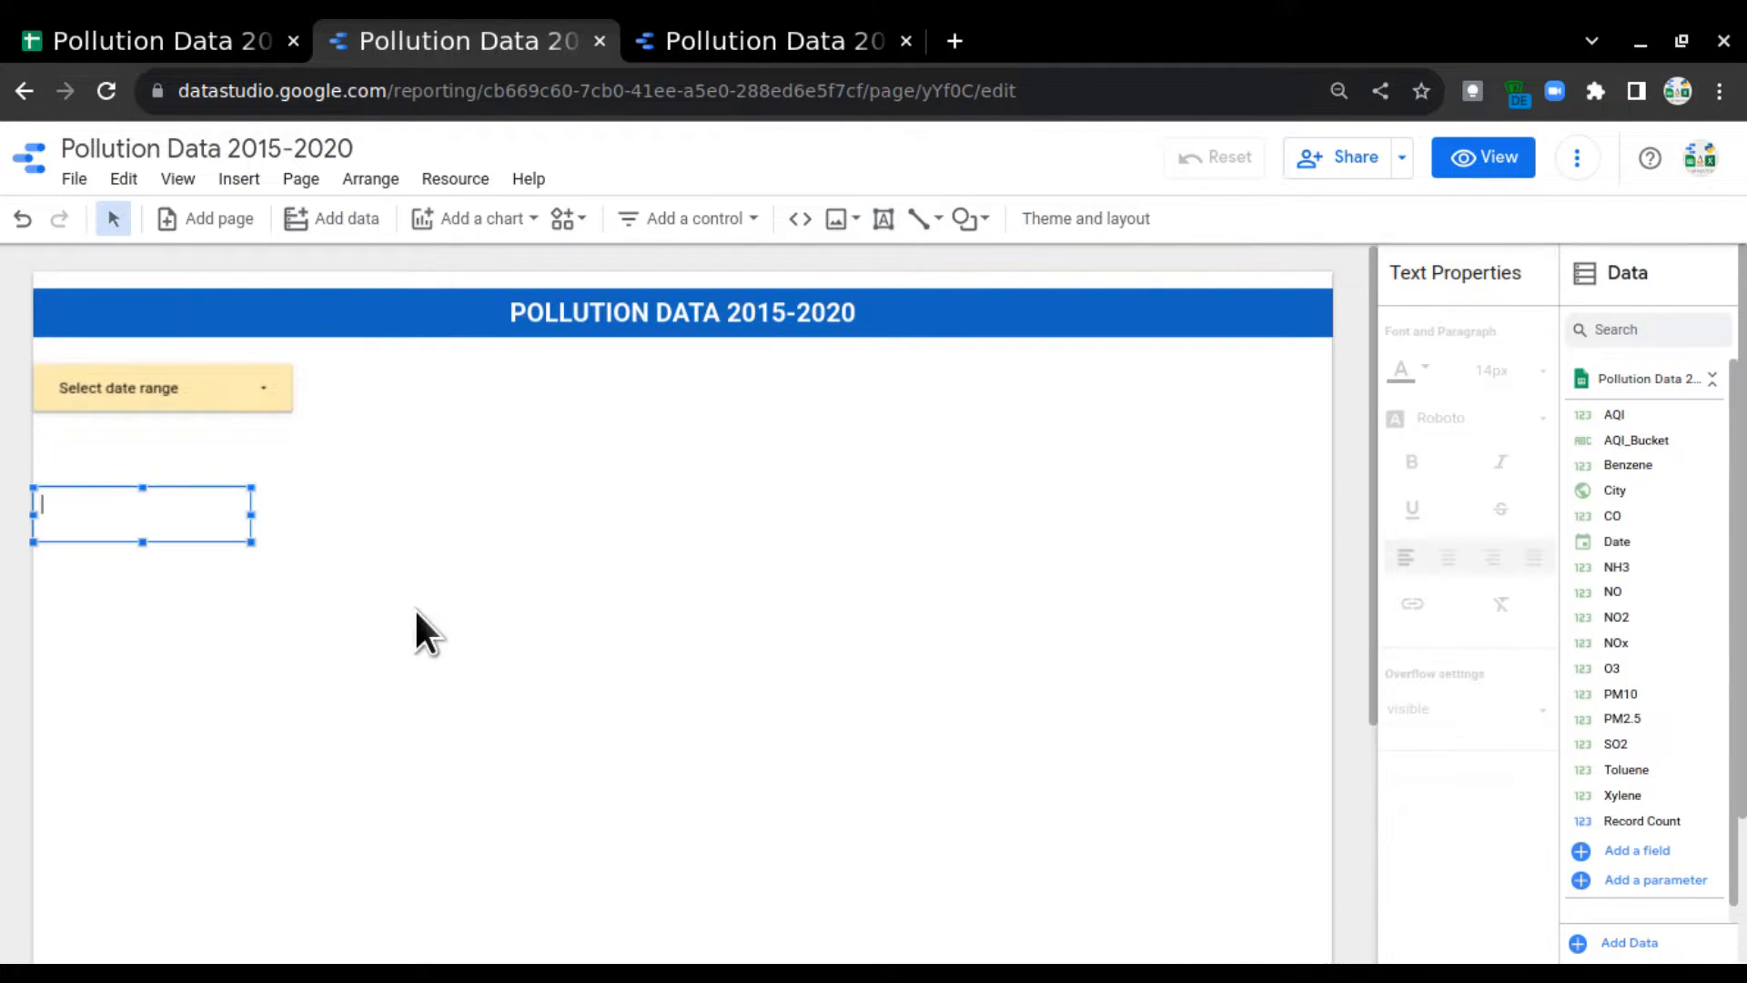
text(A)
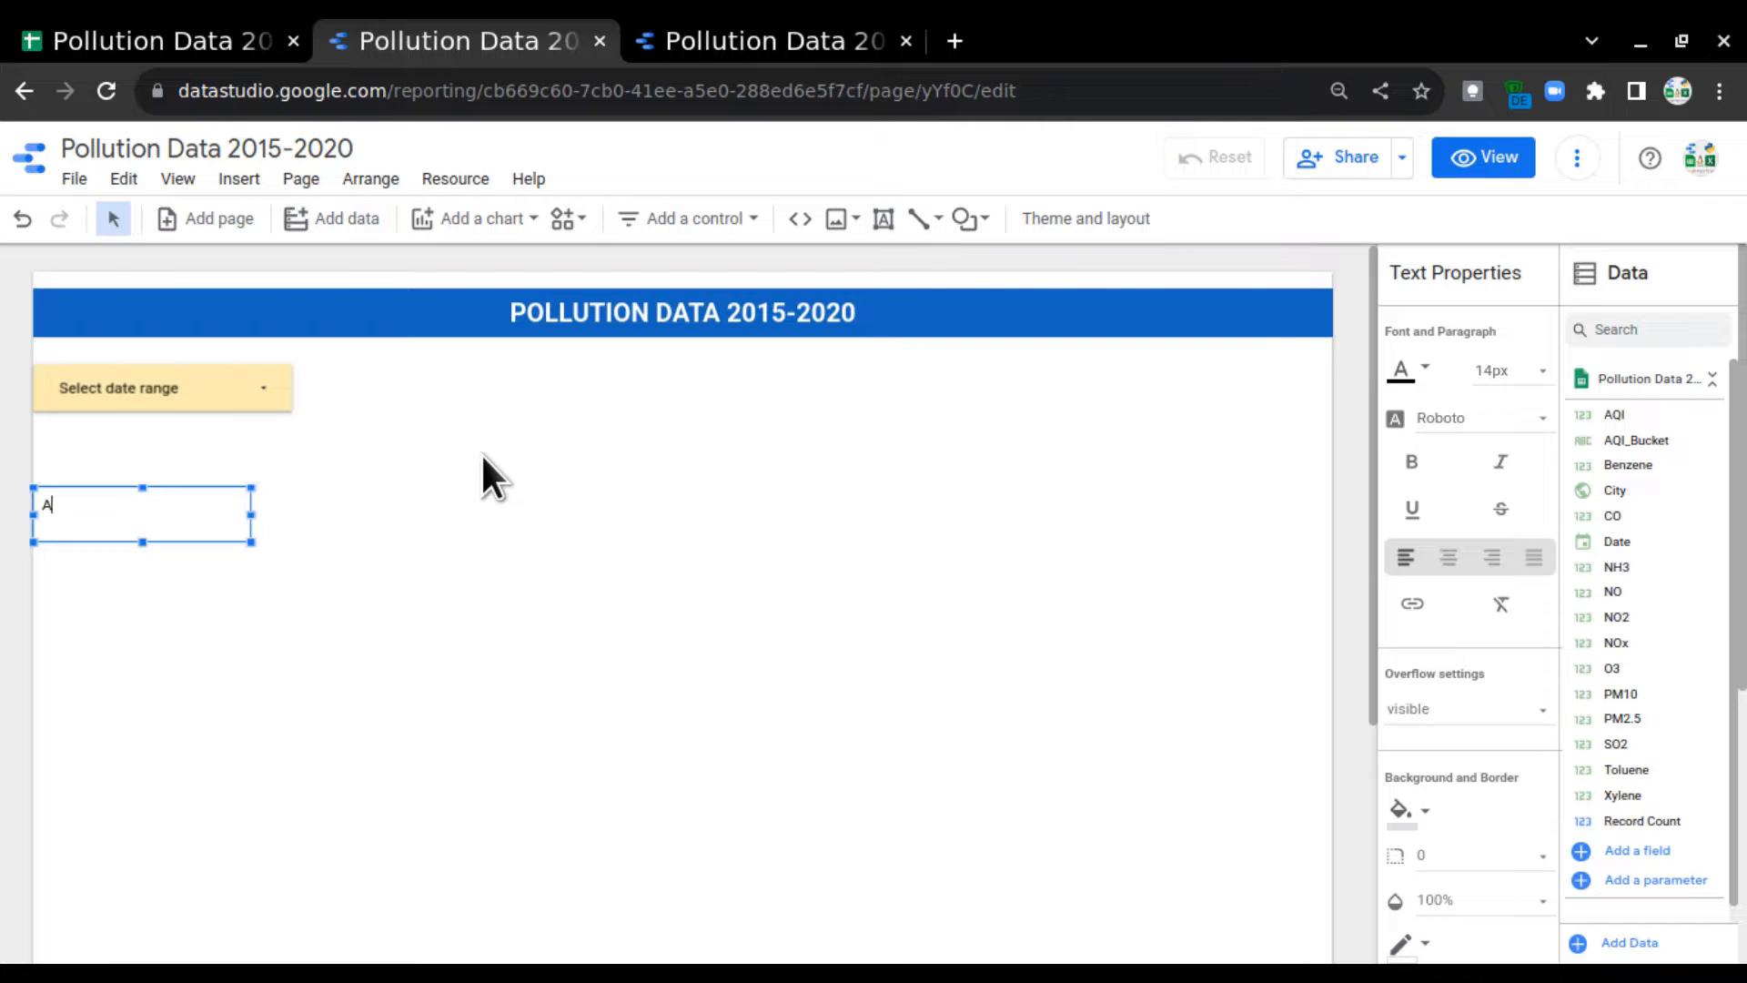
text(QI TREND)
key(BackSpace)
key(BackSpace)
text(ND)
Step: Make the AQI TREND text bold and shrink its text box in height and width
key(ctrl+a)
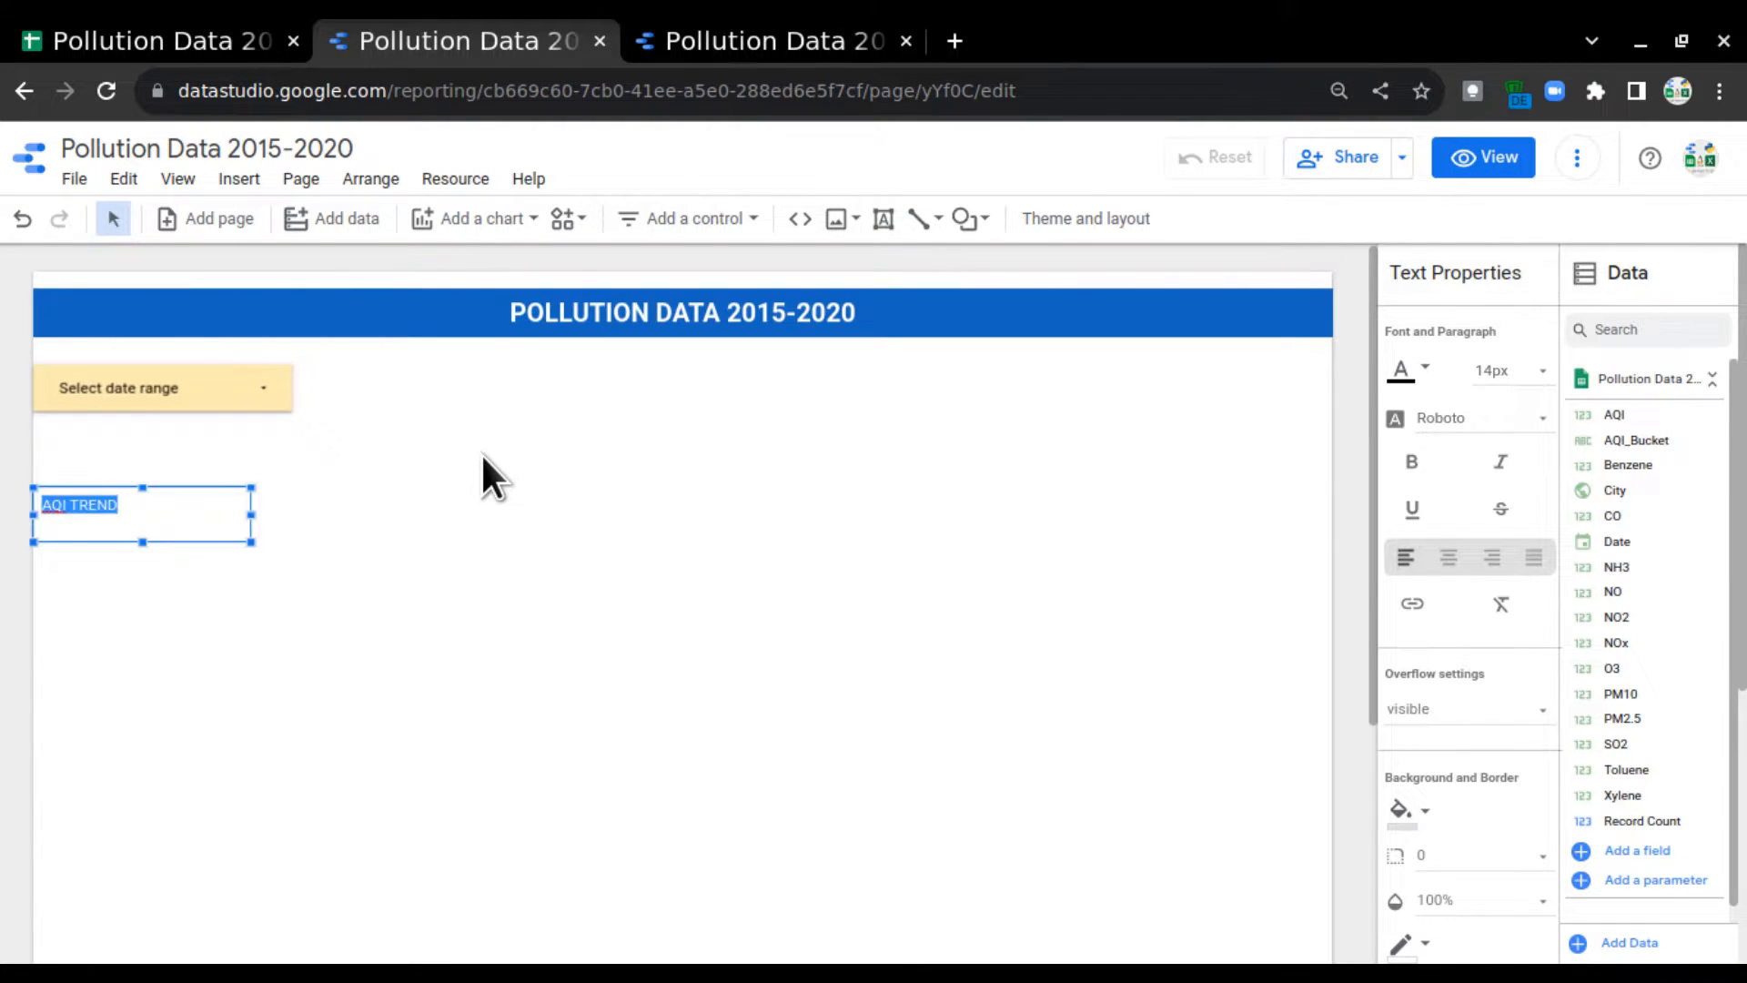
key(ctrl+b)
drag(139, 526, 141, 510)
drag(253, 507, 213, 507)
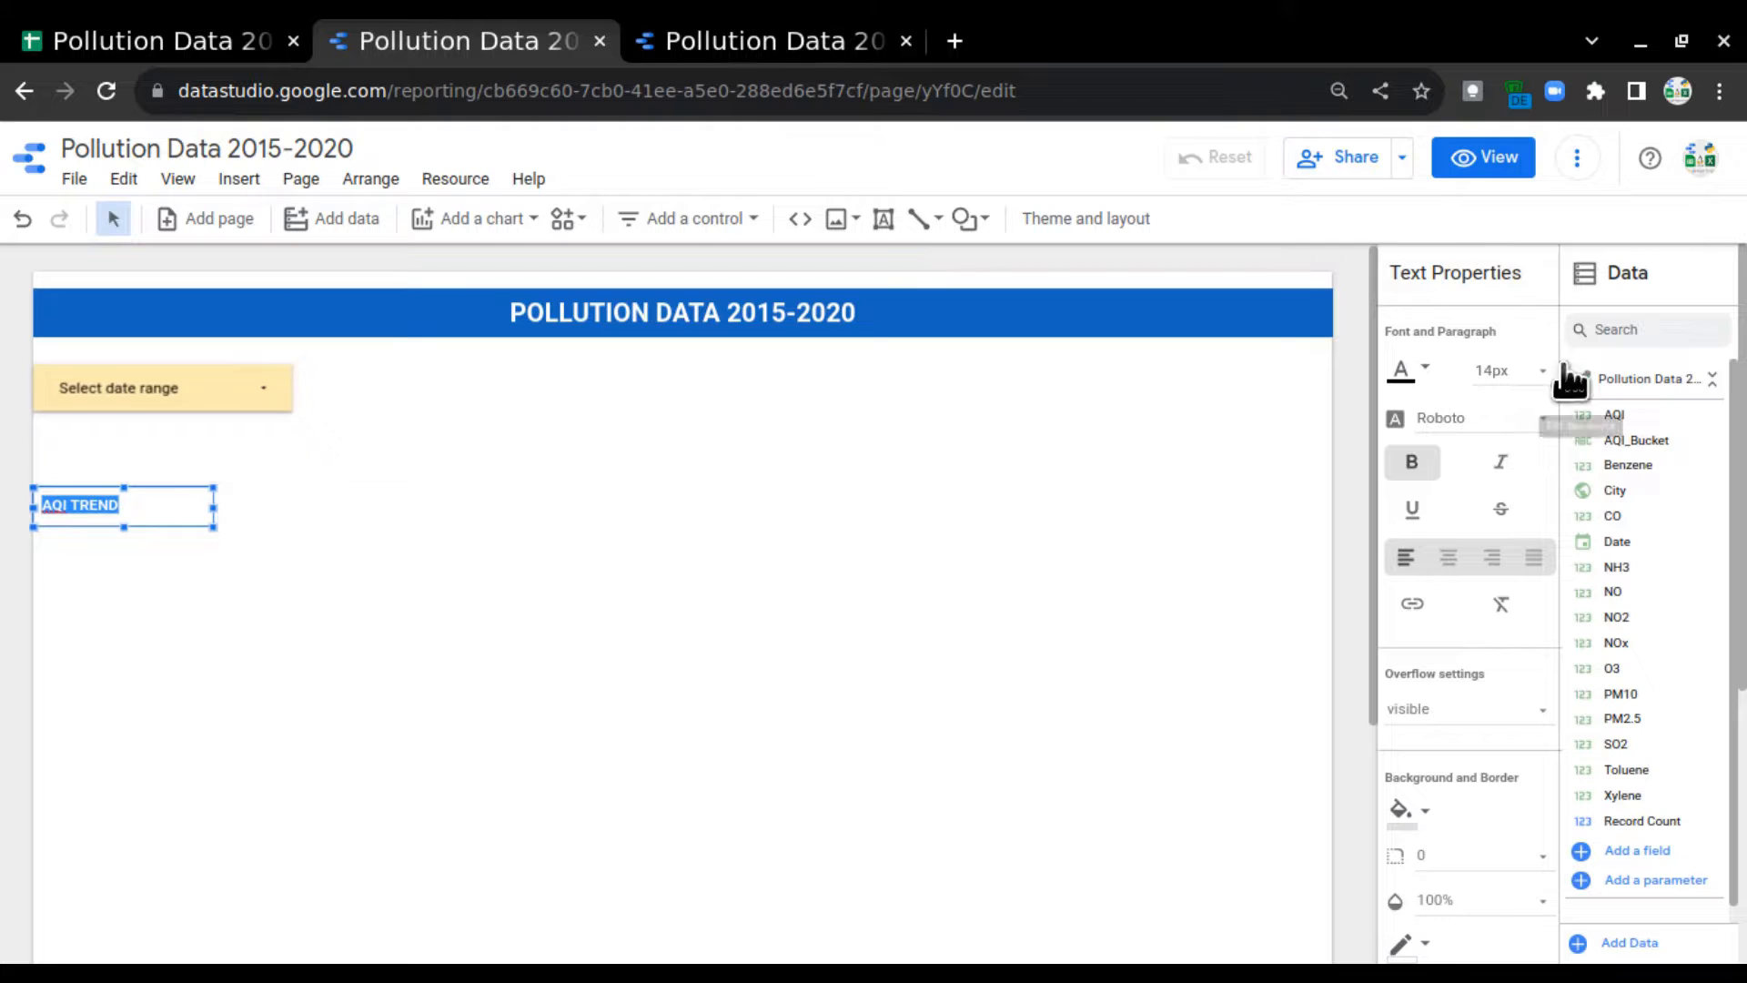
Step: Fill the AQI TREND text box background with orange
scroll(1455, 718, down, 2)
click(1425, 608)
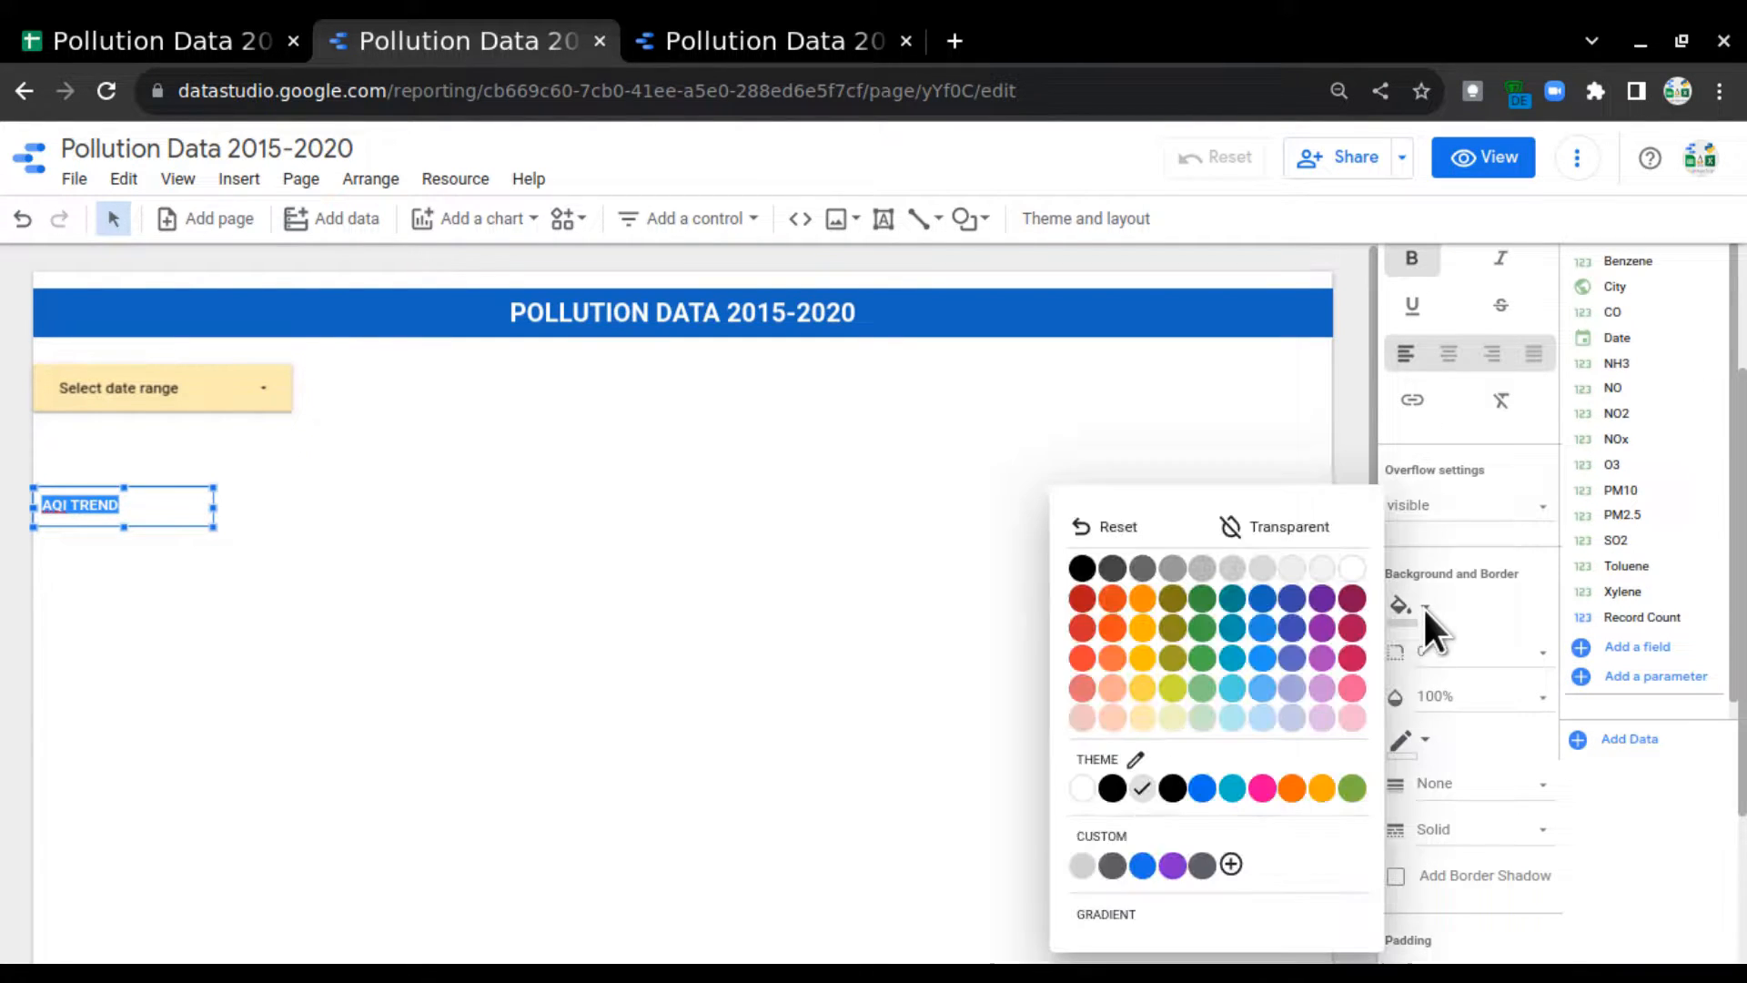
click(1141, 629)
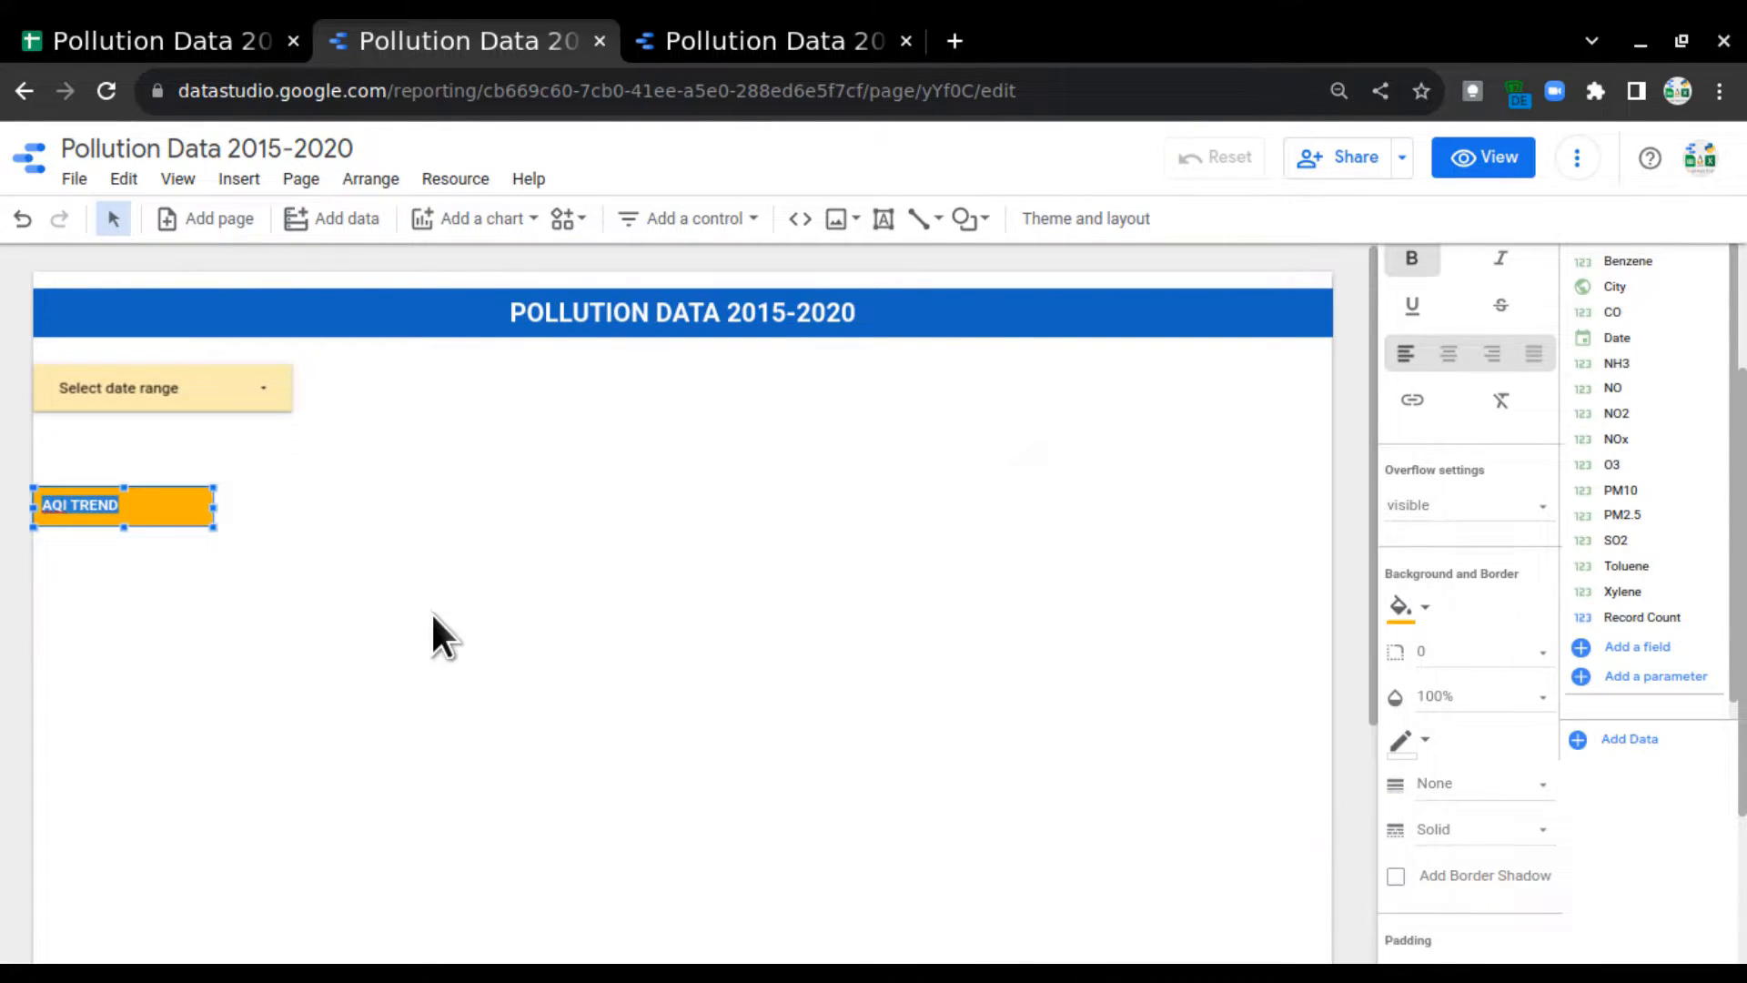
Step: Center the AQI TREND text and set its font size to 16px
click(1453, 357)
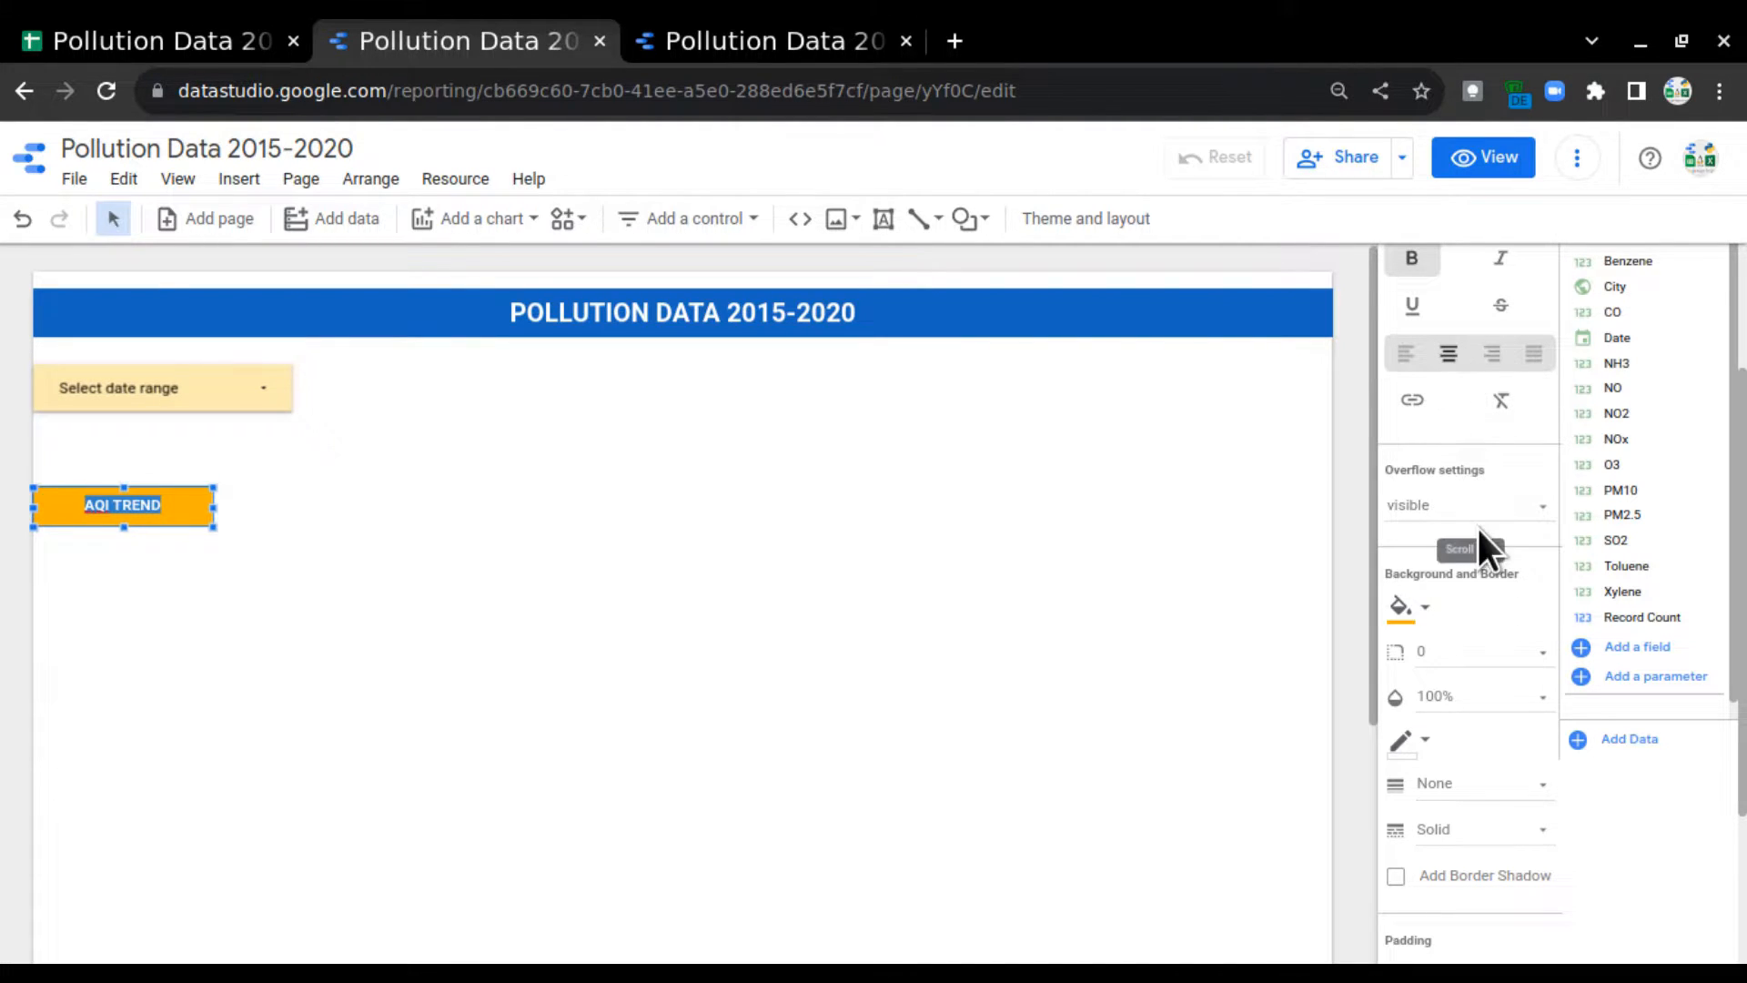
scroll(1501, 414, up, 3)
click(1501, 390)
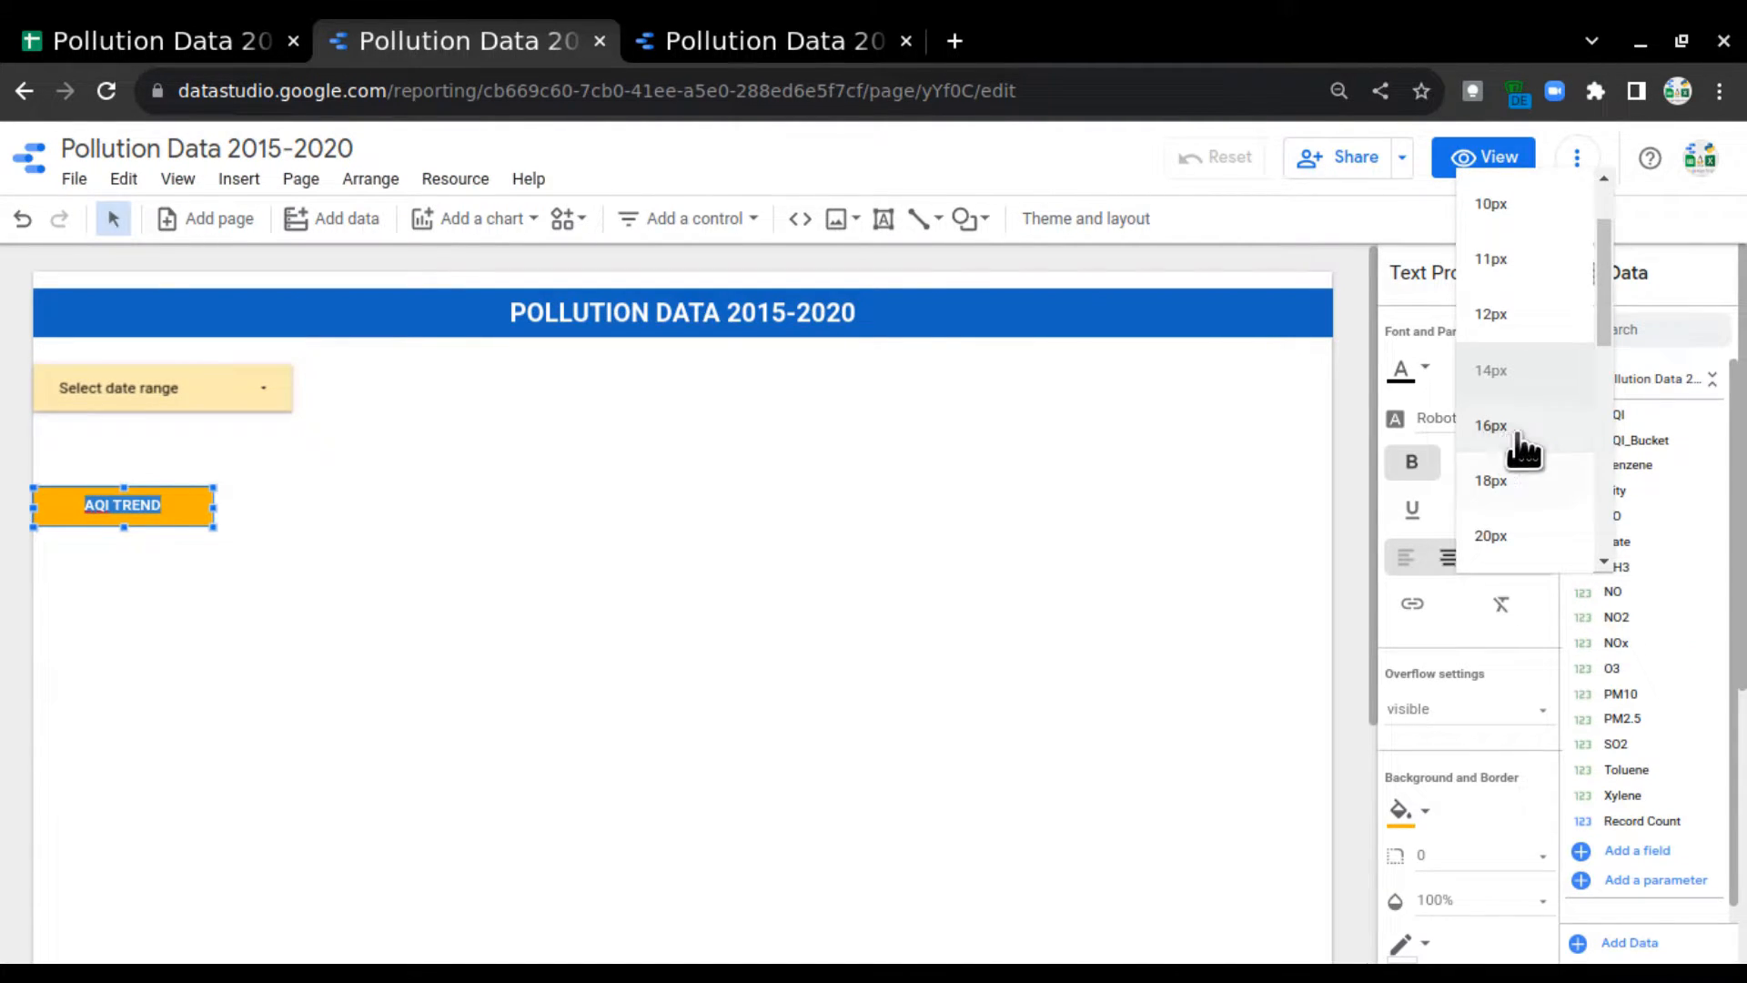
click(1515, 428)
click(463, 604)
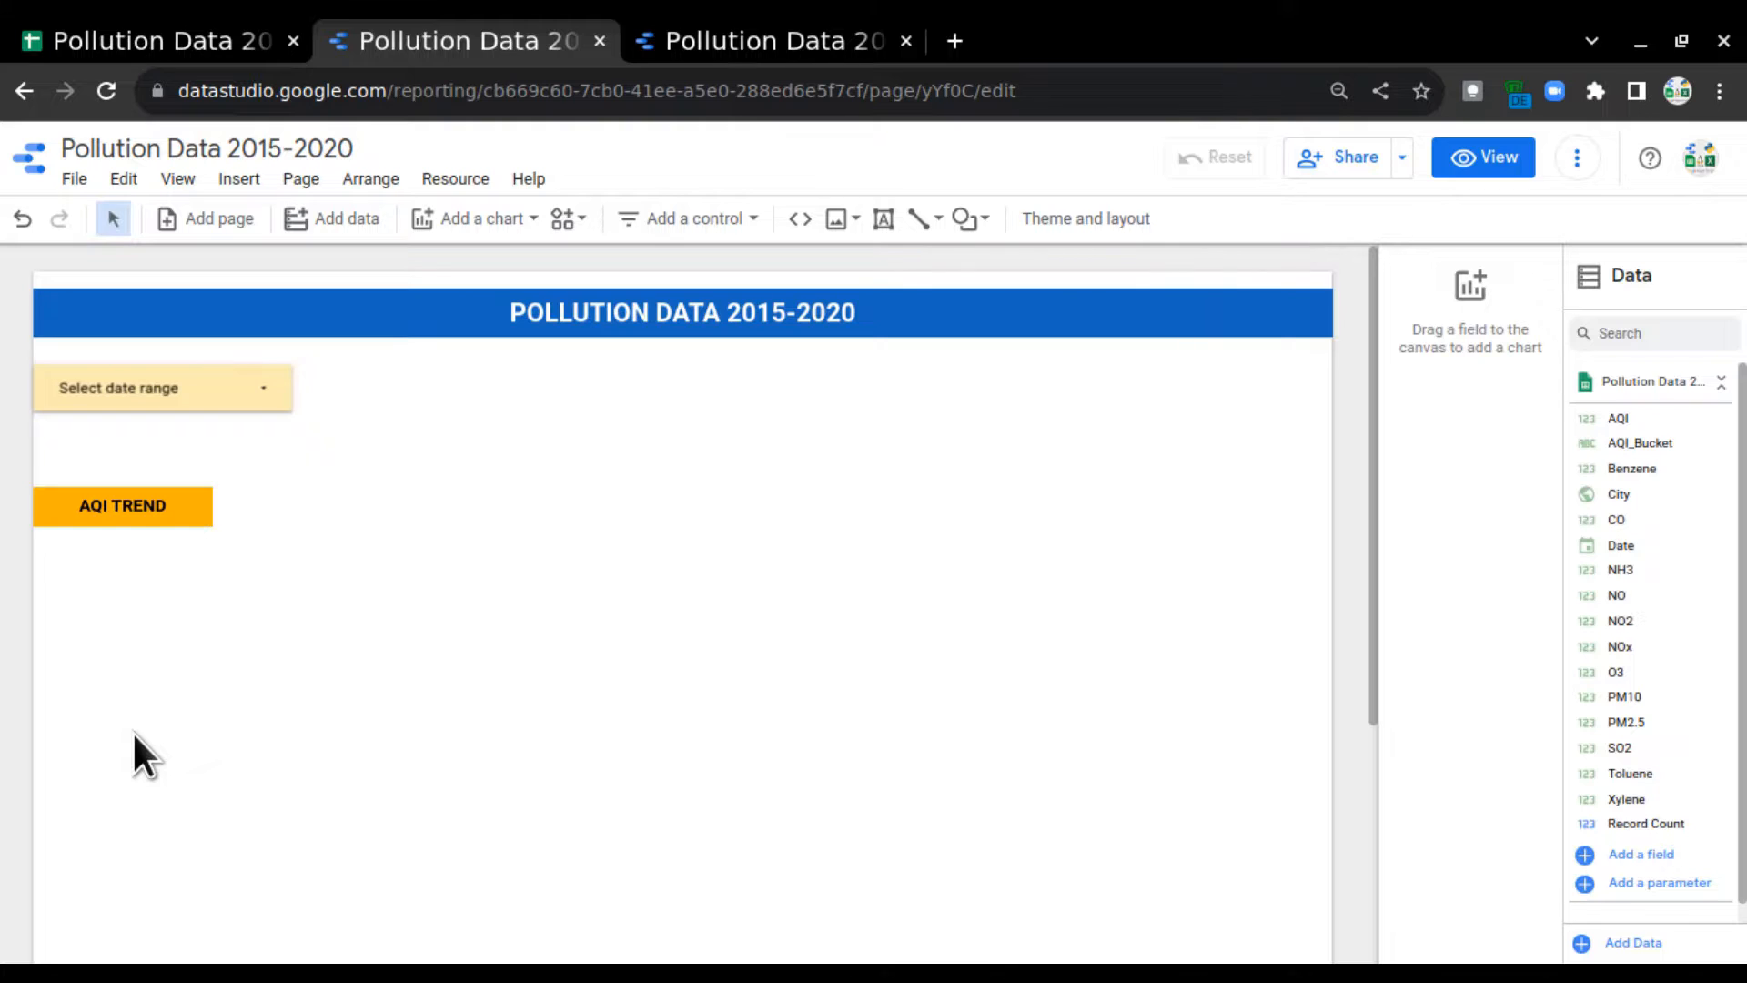
Step: Examine the YoY, QoQ and MoM charts in the reference report's AQI TREND section, and return to the report being built
scroll(355, 664, down, 2)
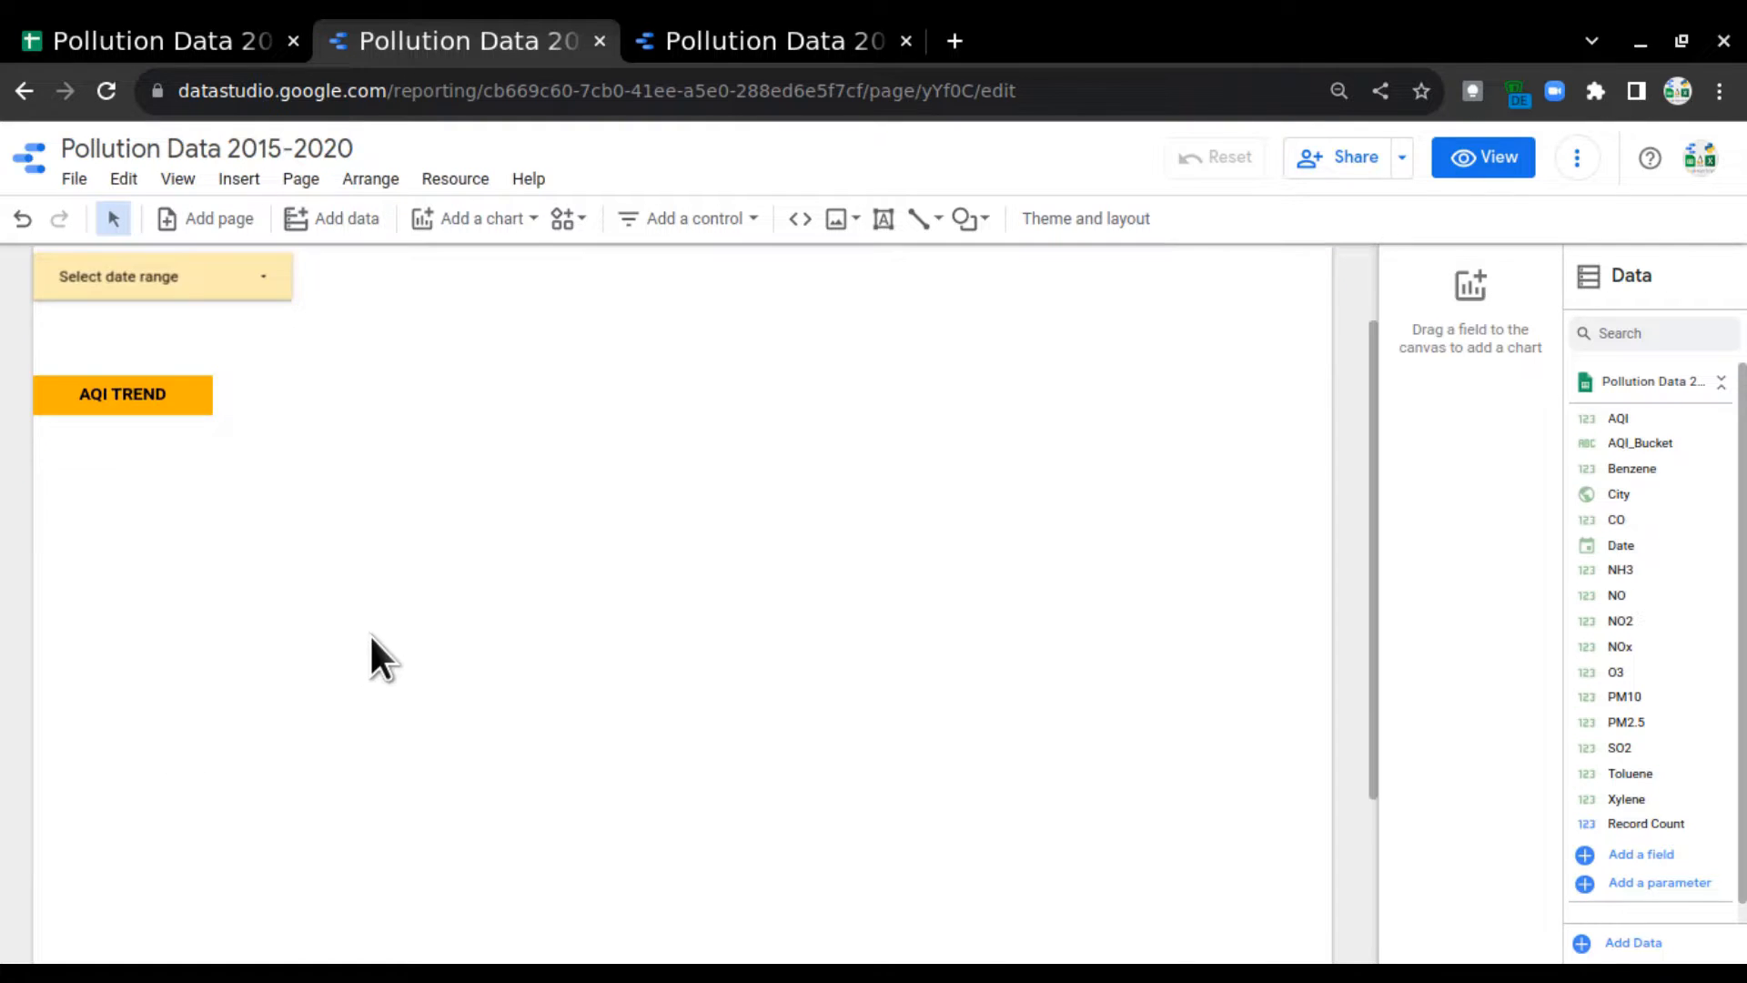
click(700, 47)
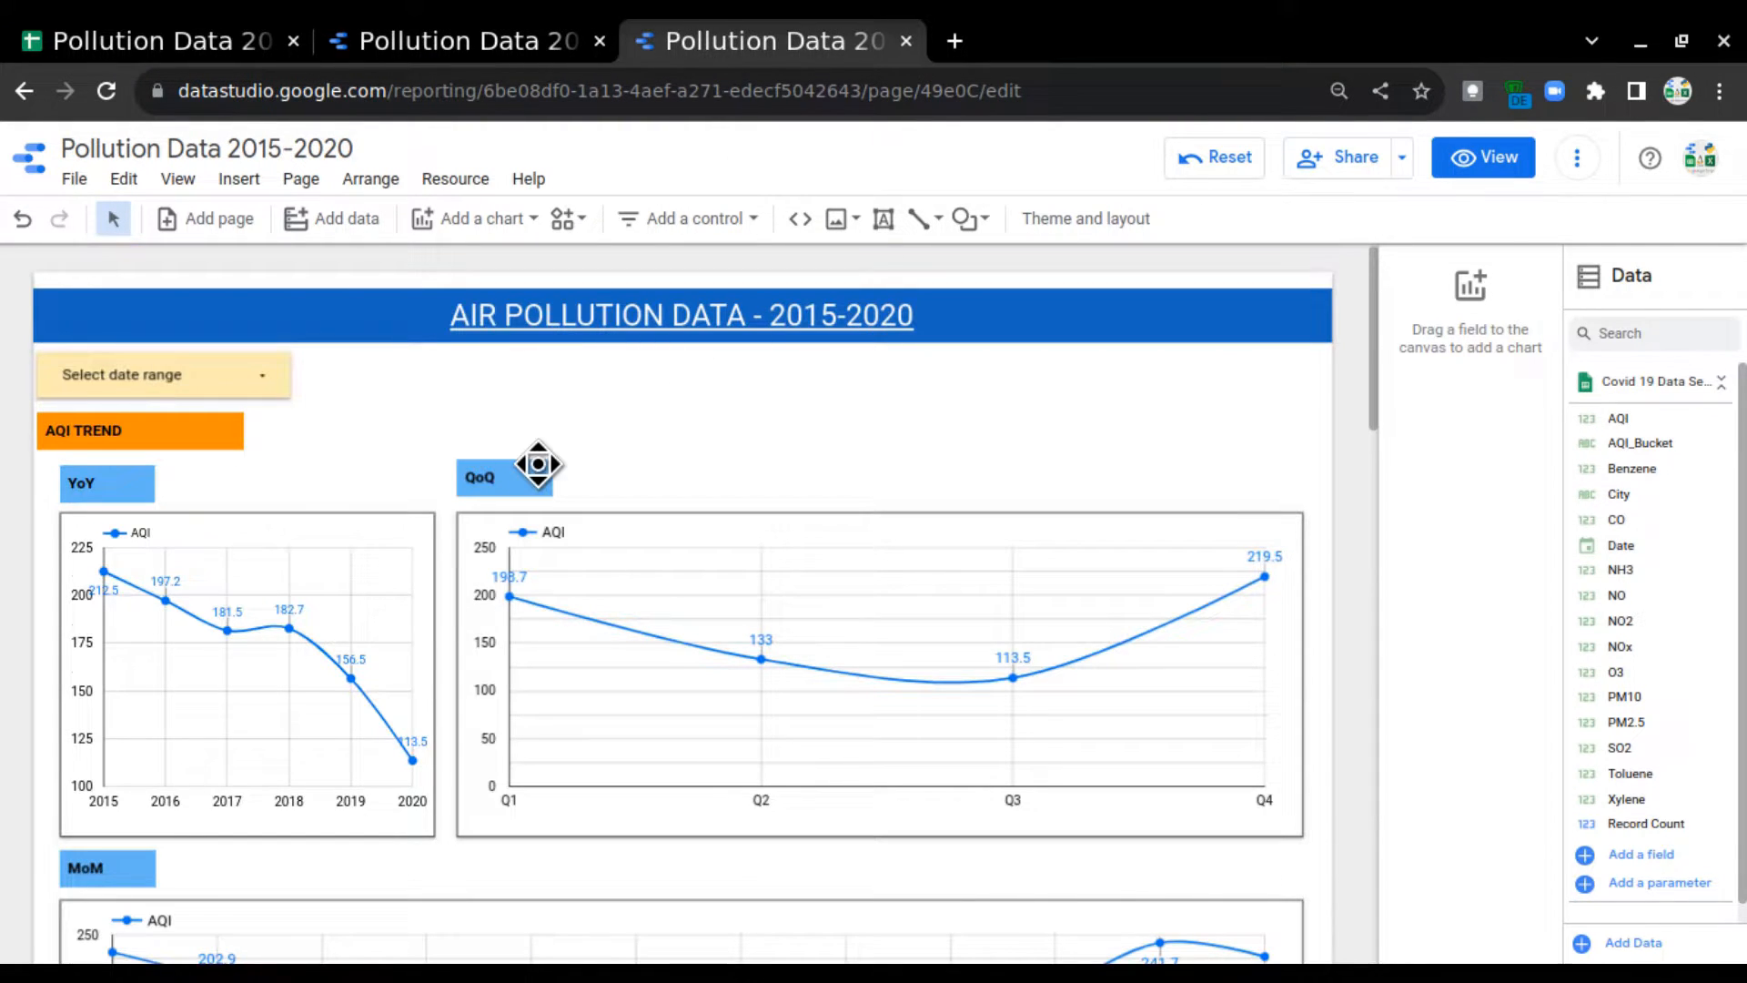
scroll(539, 464, down, 1)
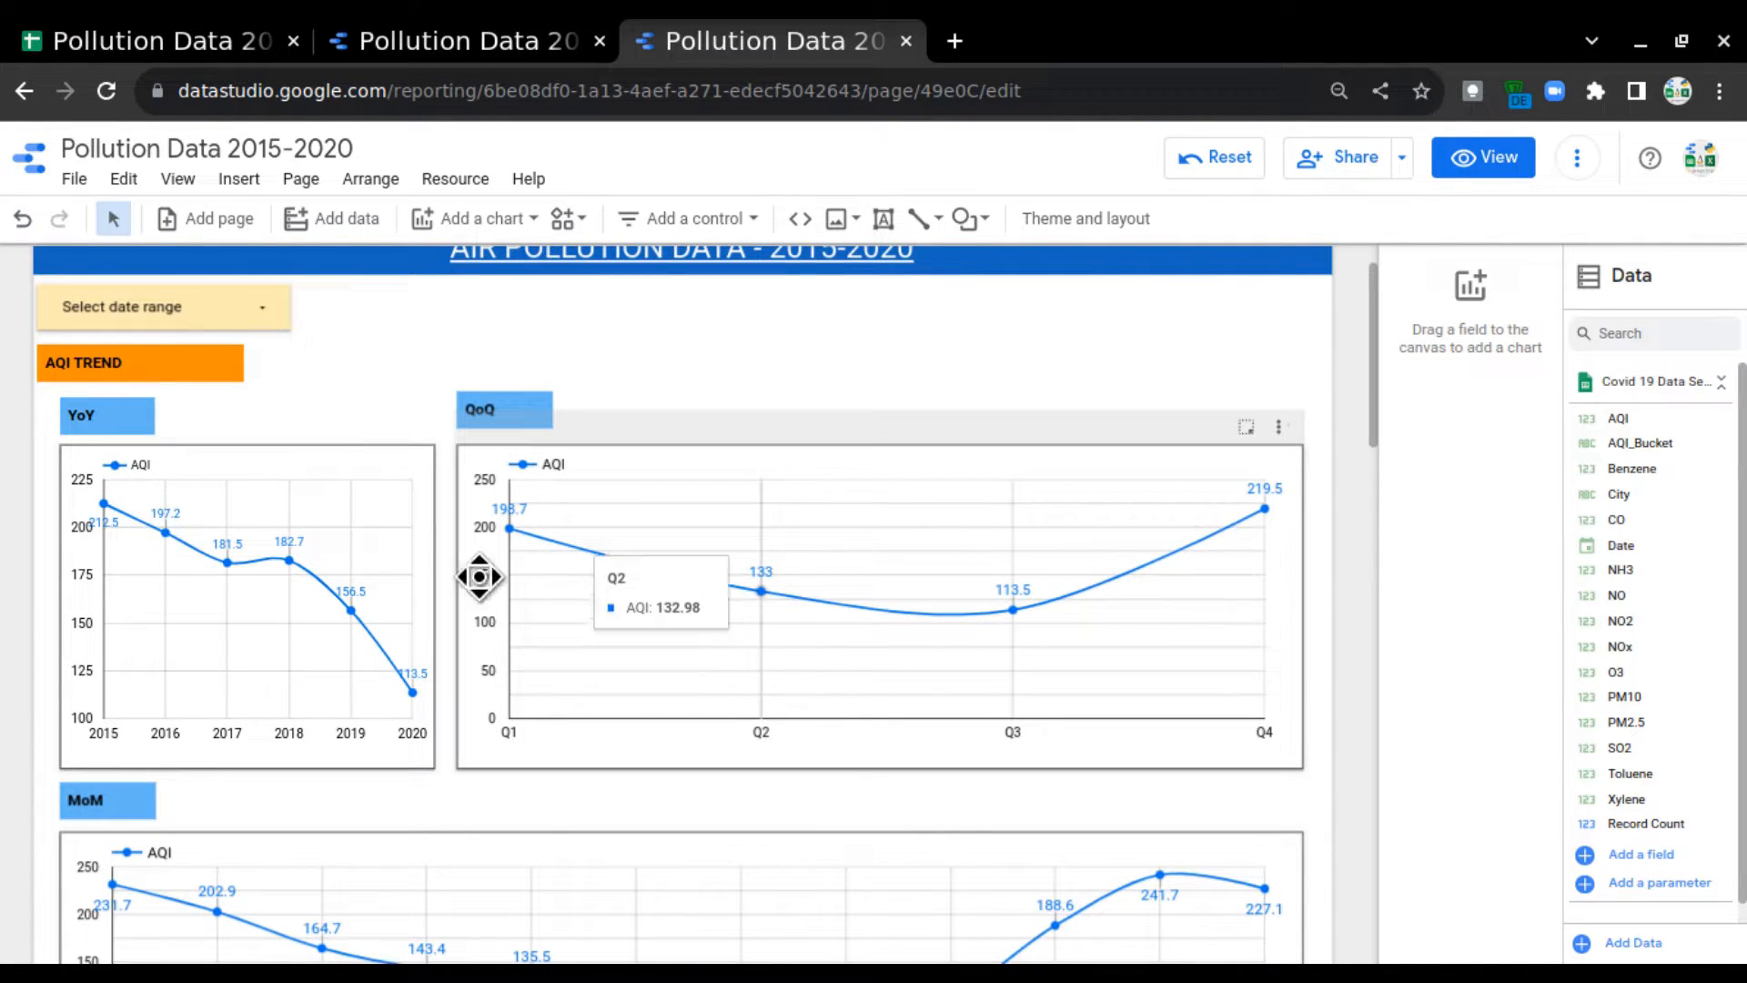
click(493, 40)
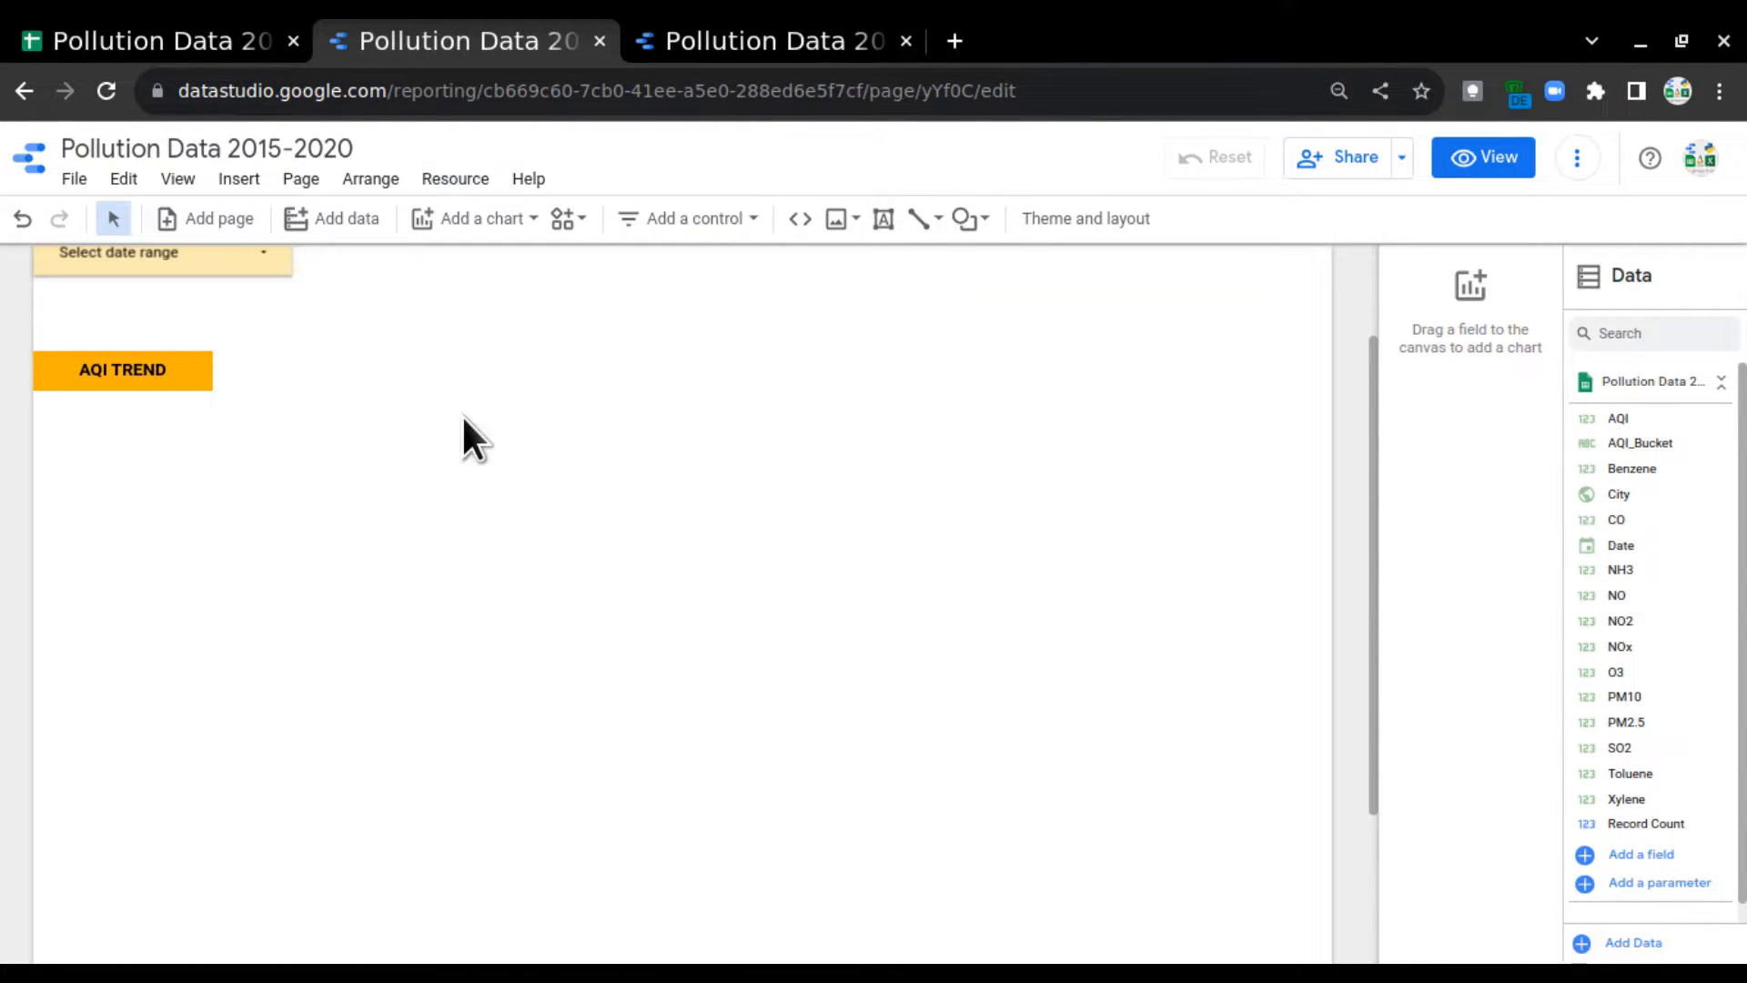
scroll(154, 489, up, 1)
scroll(164, 505, down, 2)
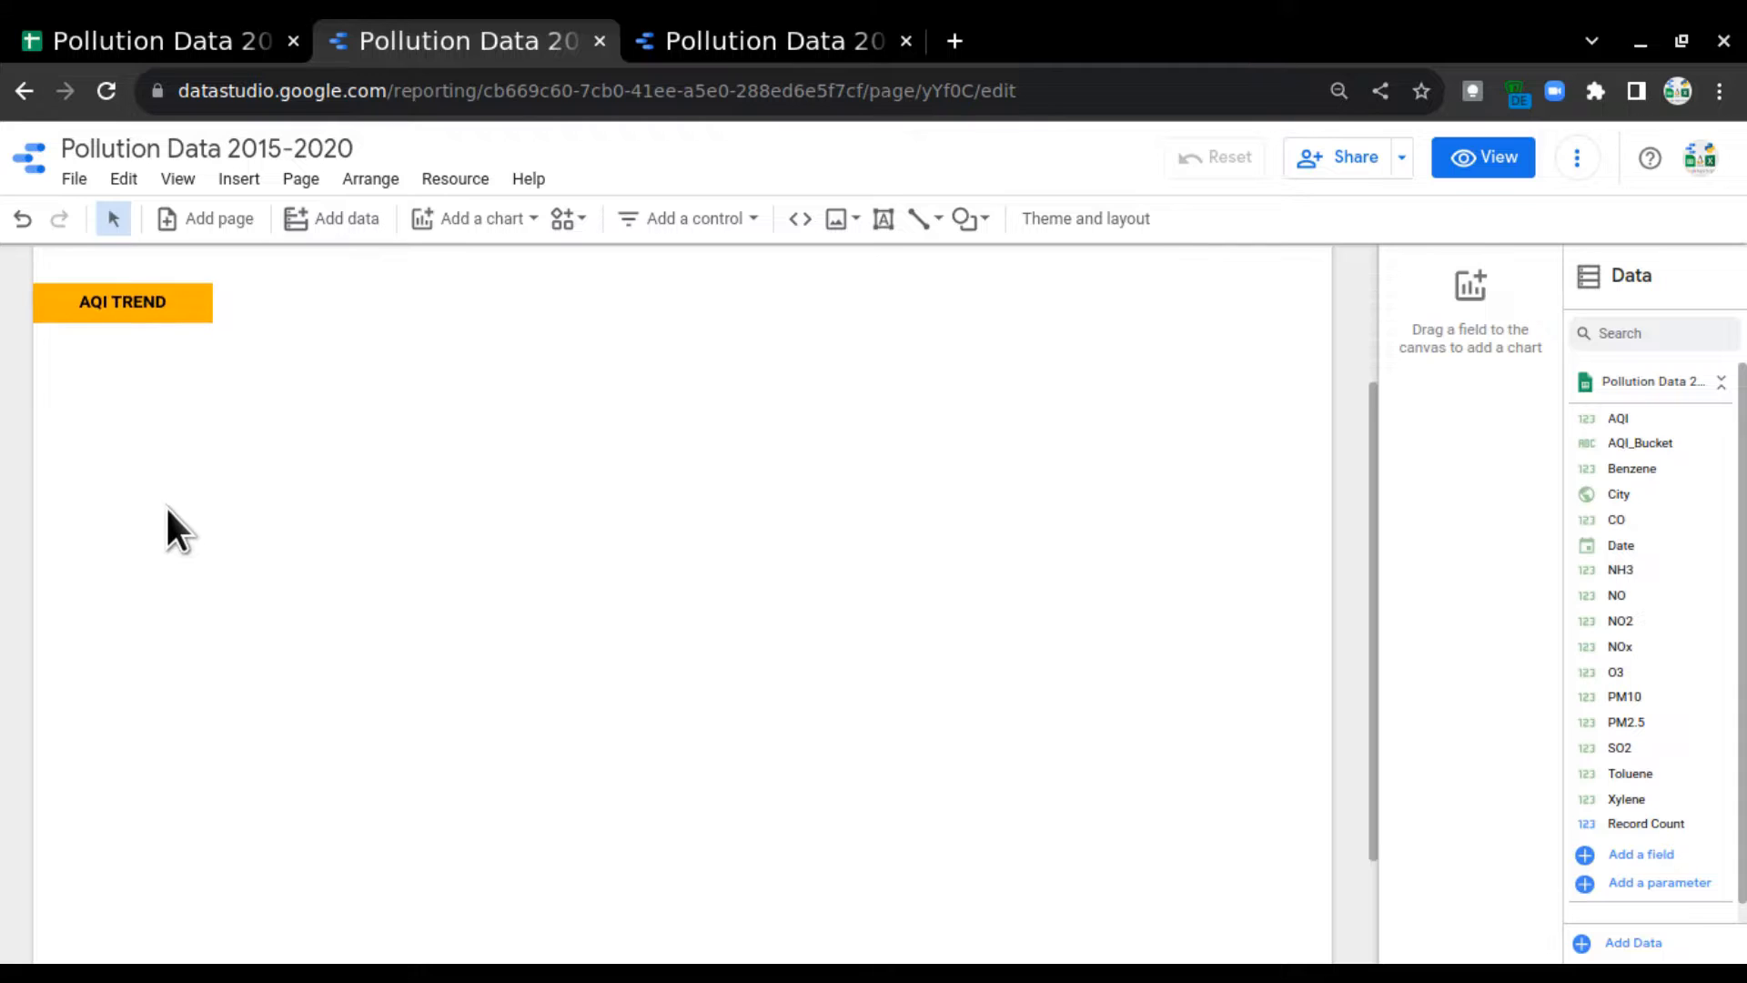
scroll(168, 509, up, 1)
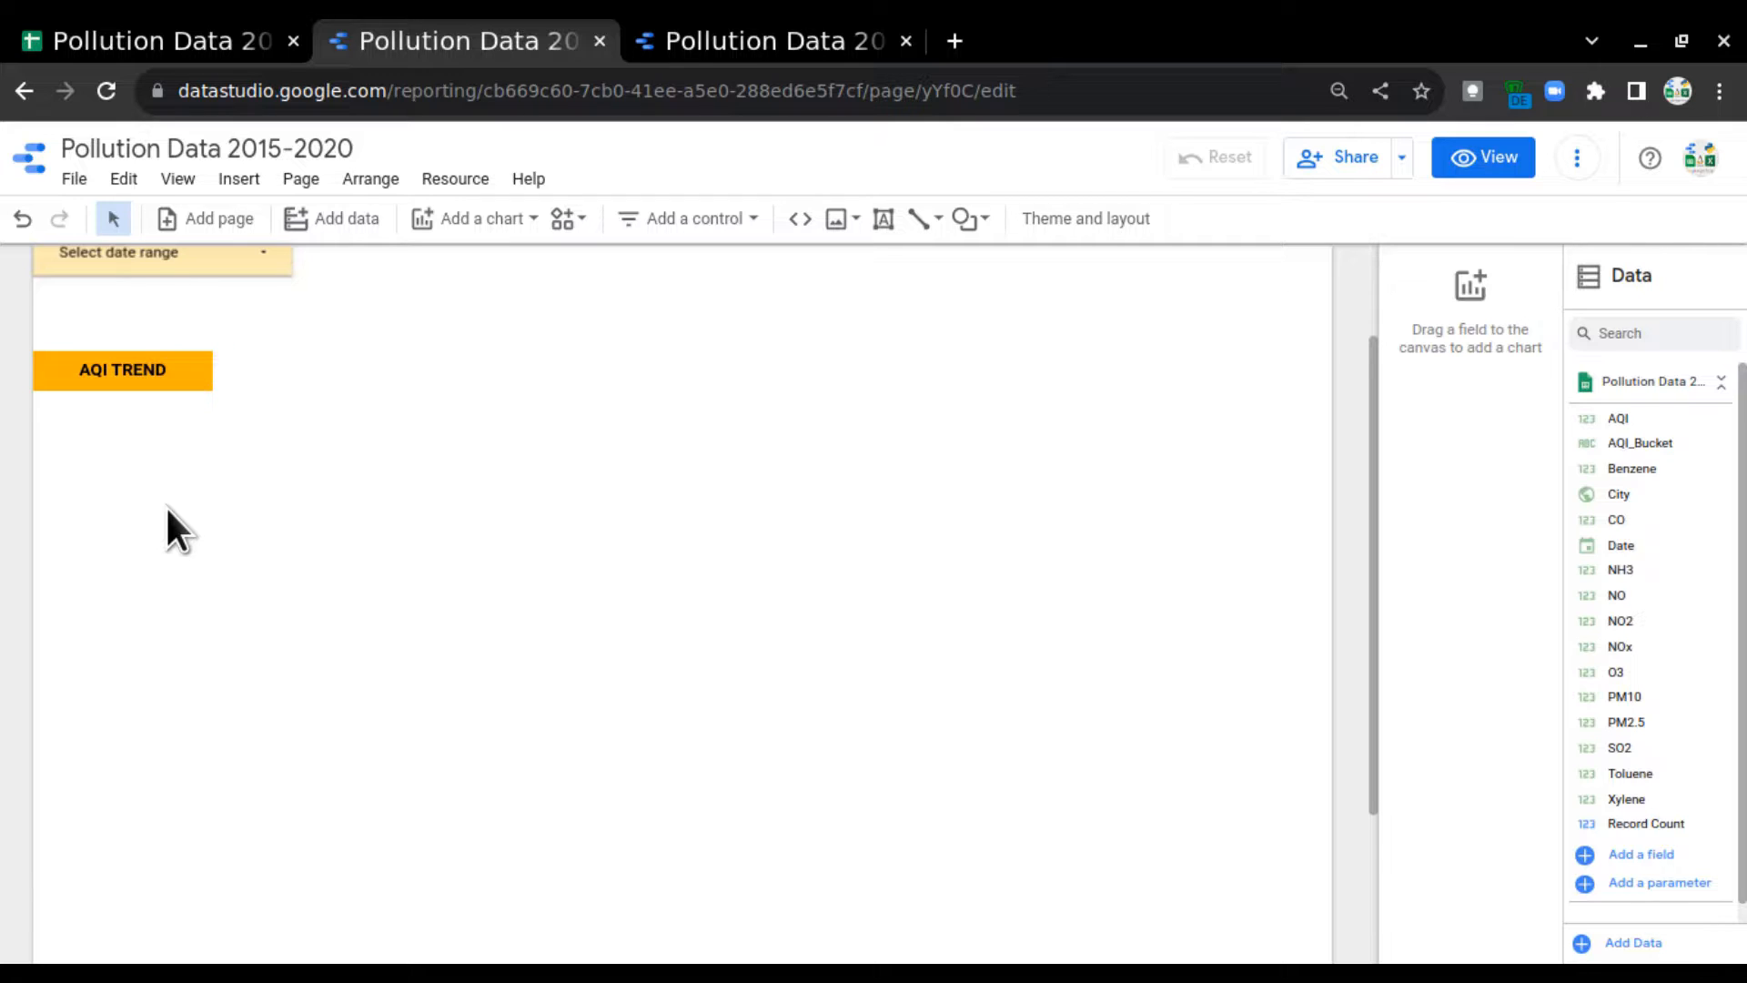
Step: Insert a table below the AQI TREND label, making it slightly wider and shorter
click(240, 181)
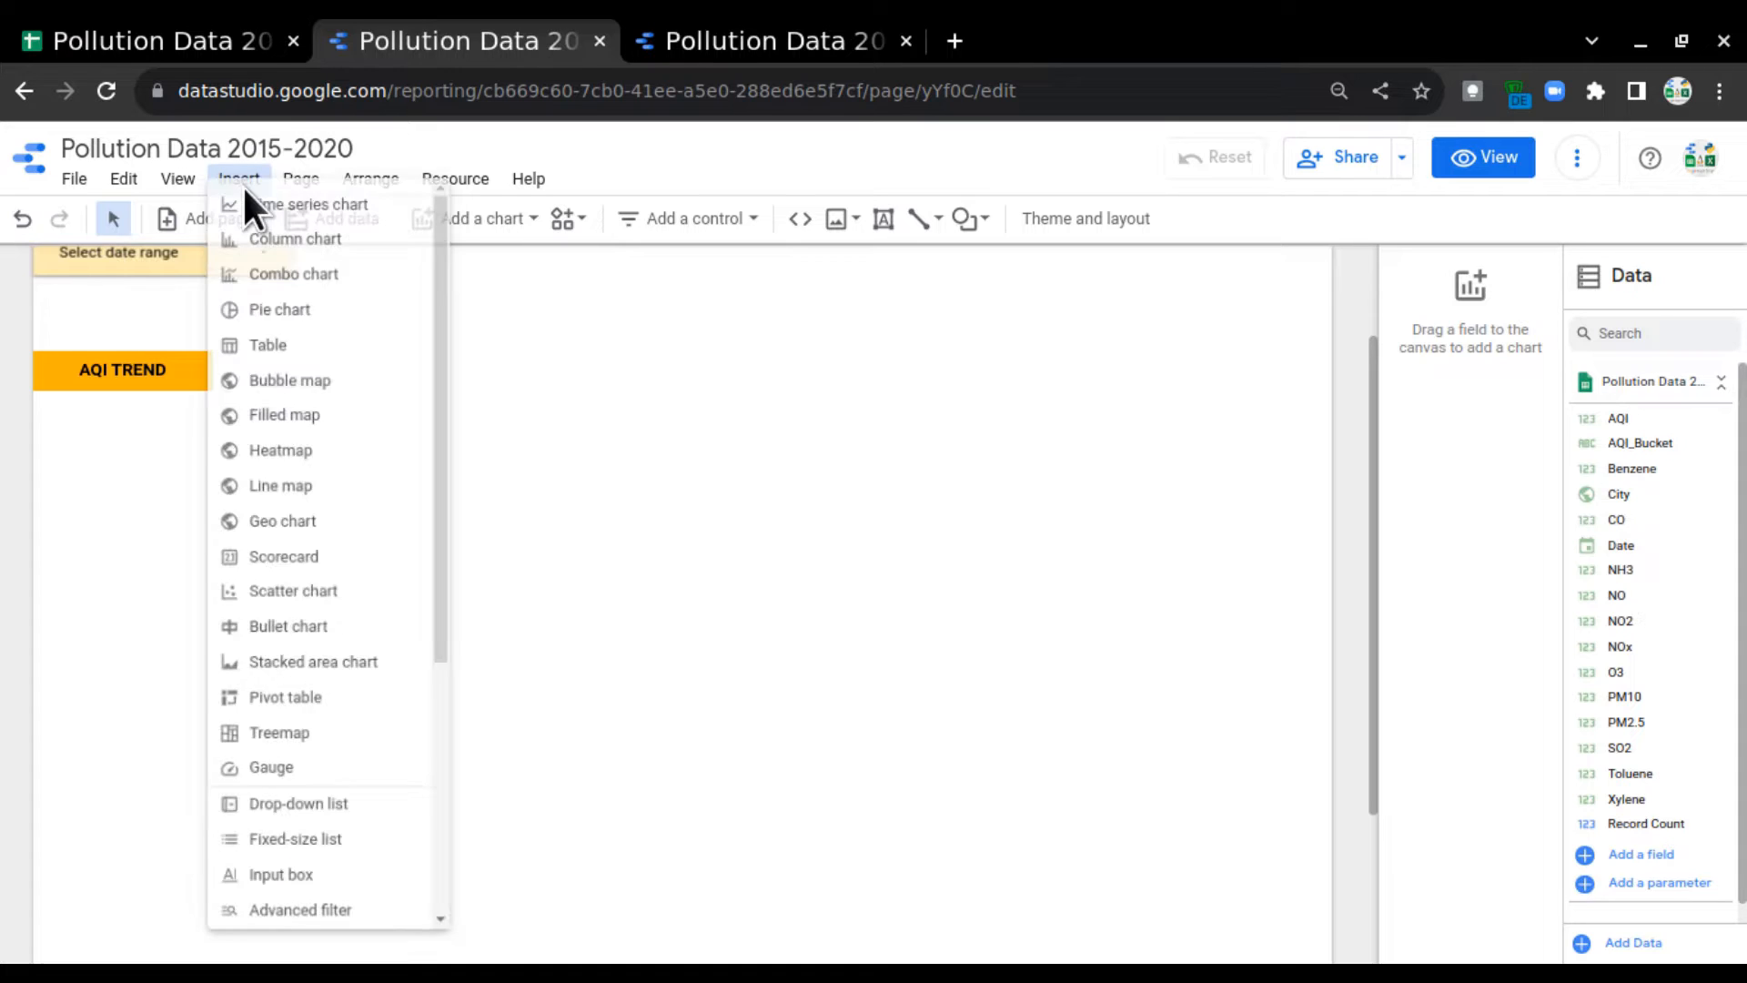
click(273, 353)
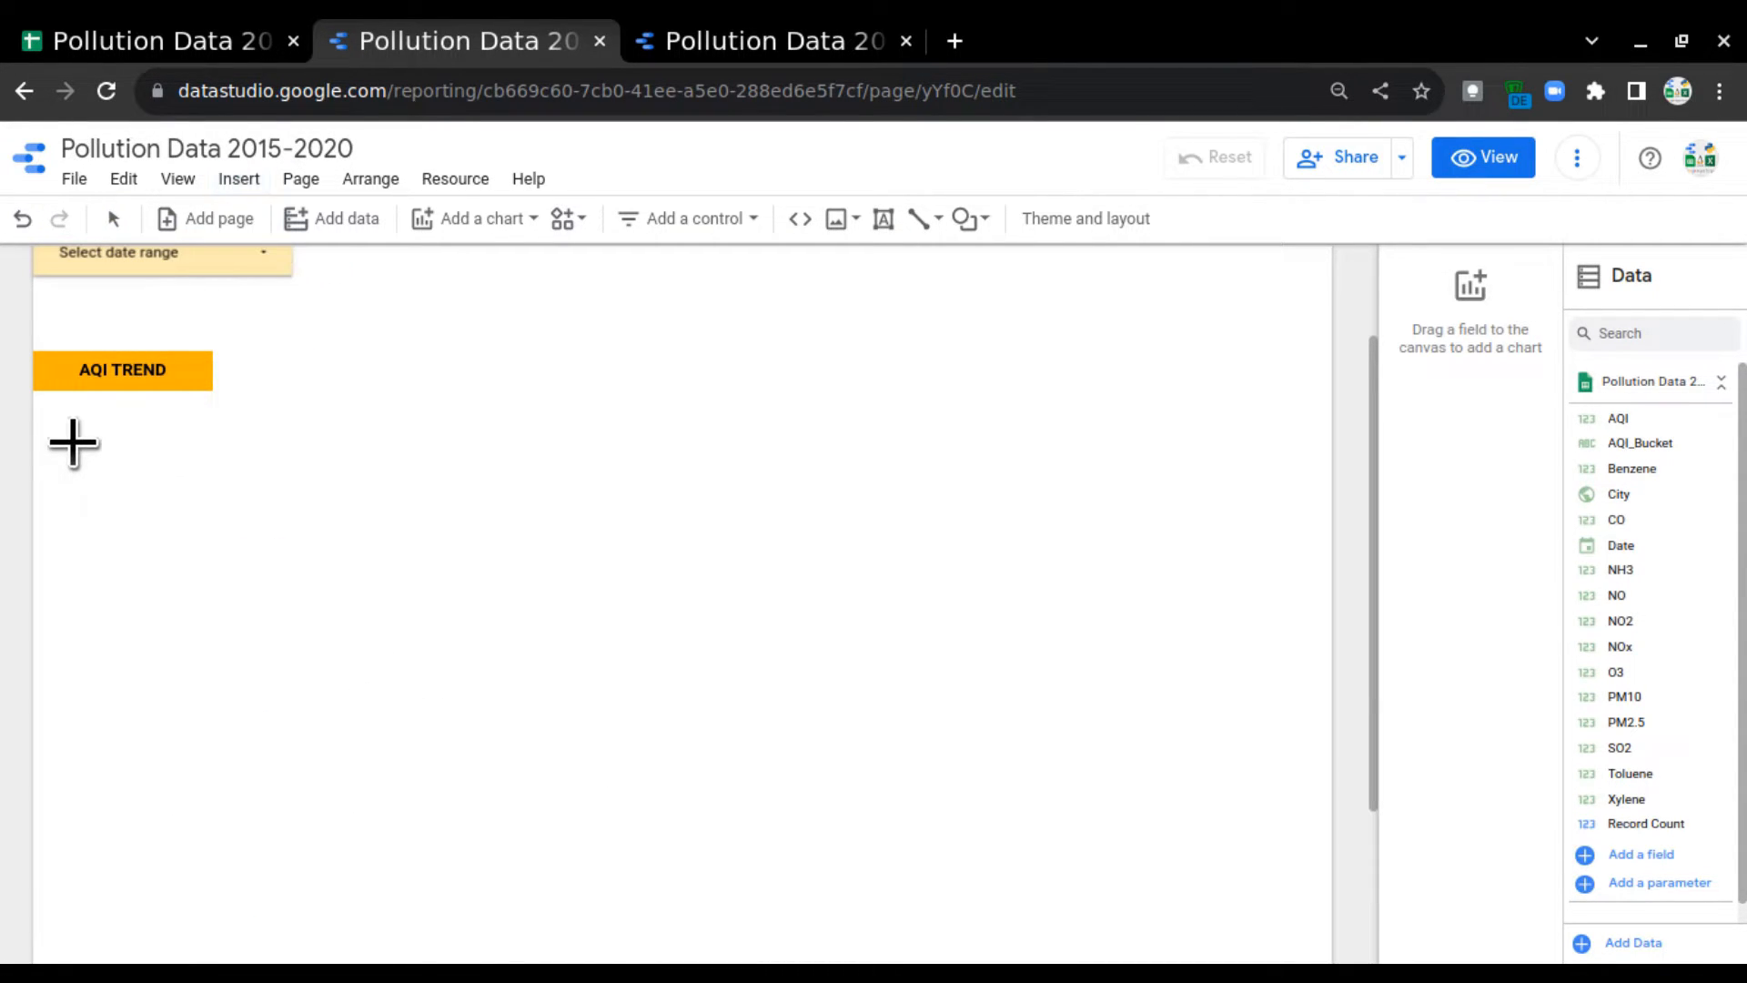
click(72, 443)
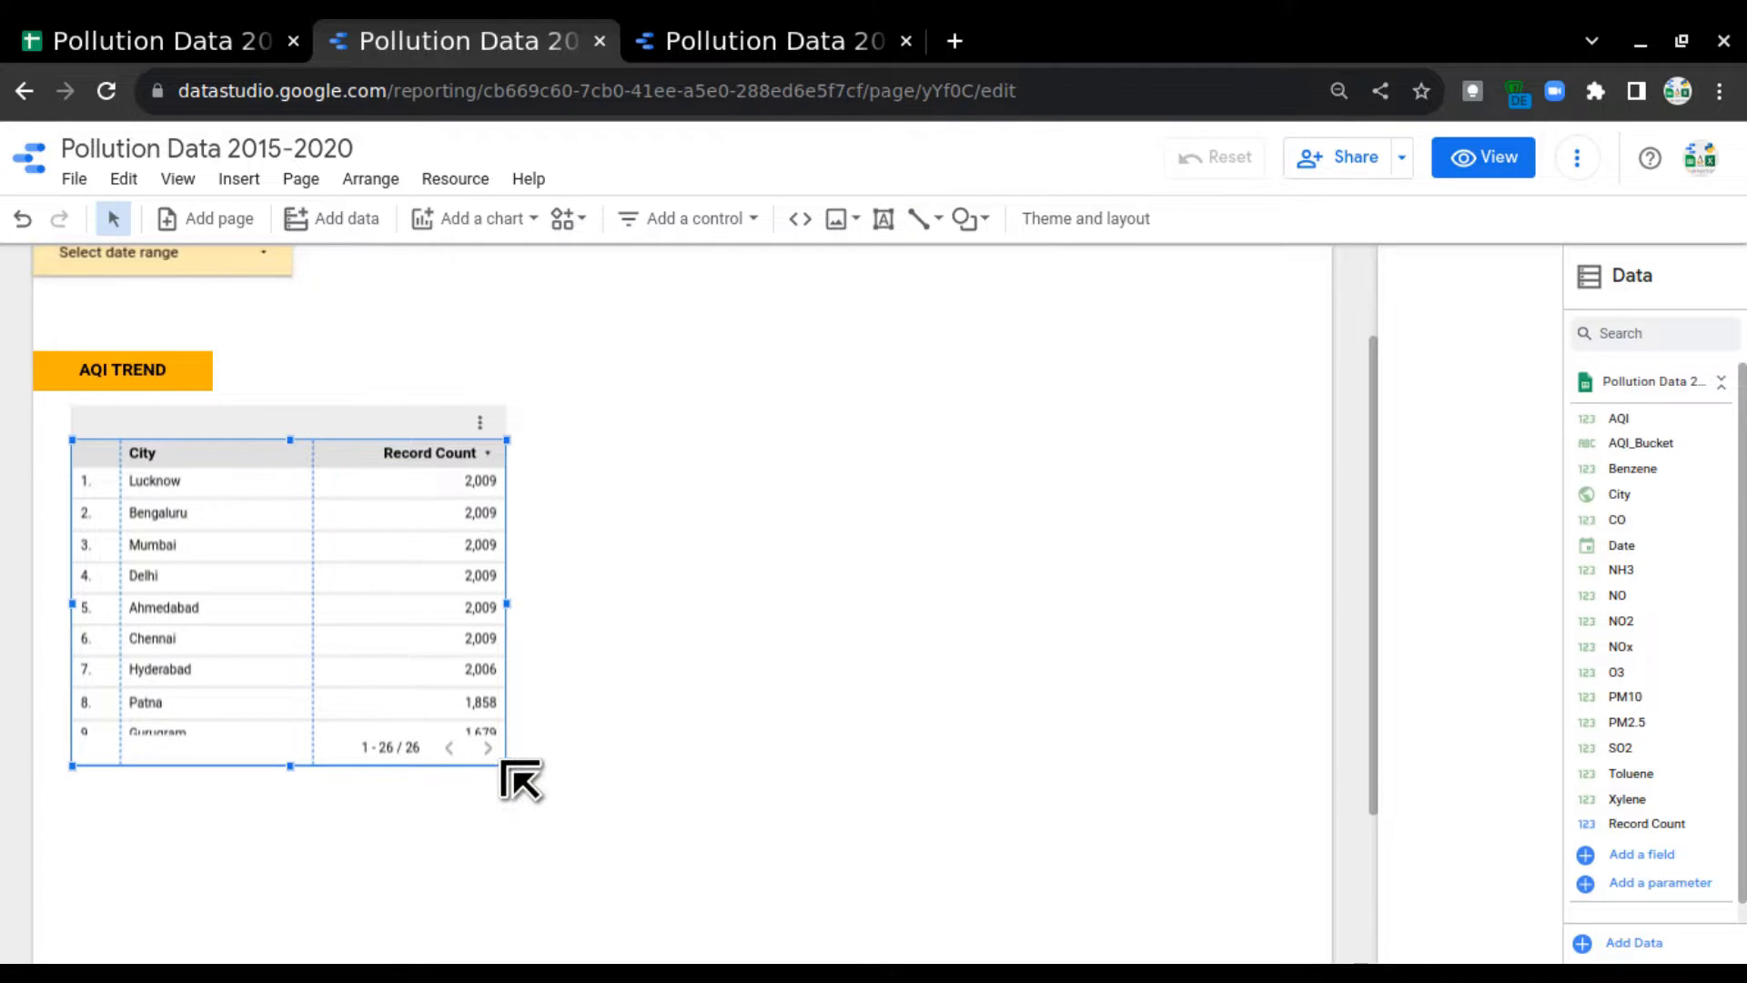
drag(302, 416, 301, 414)
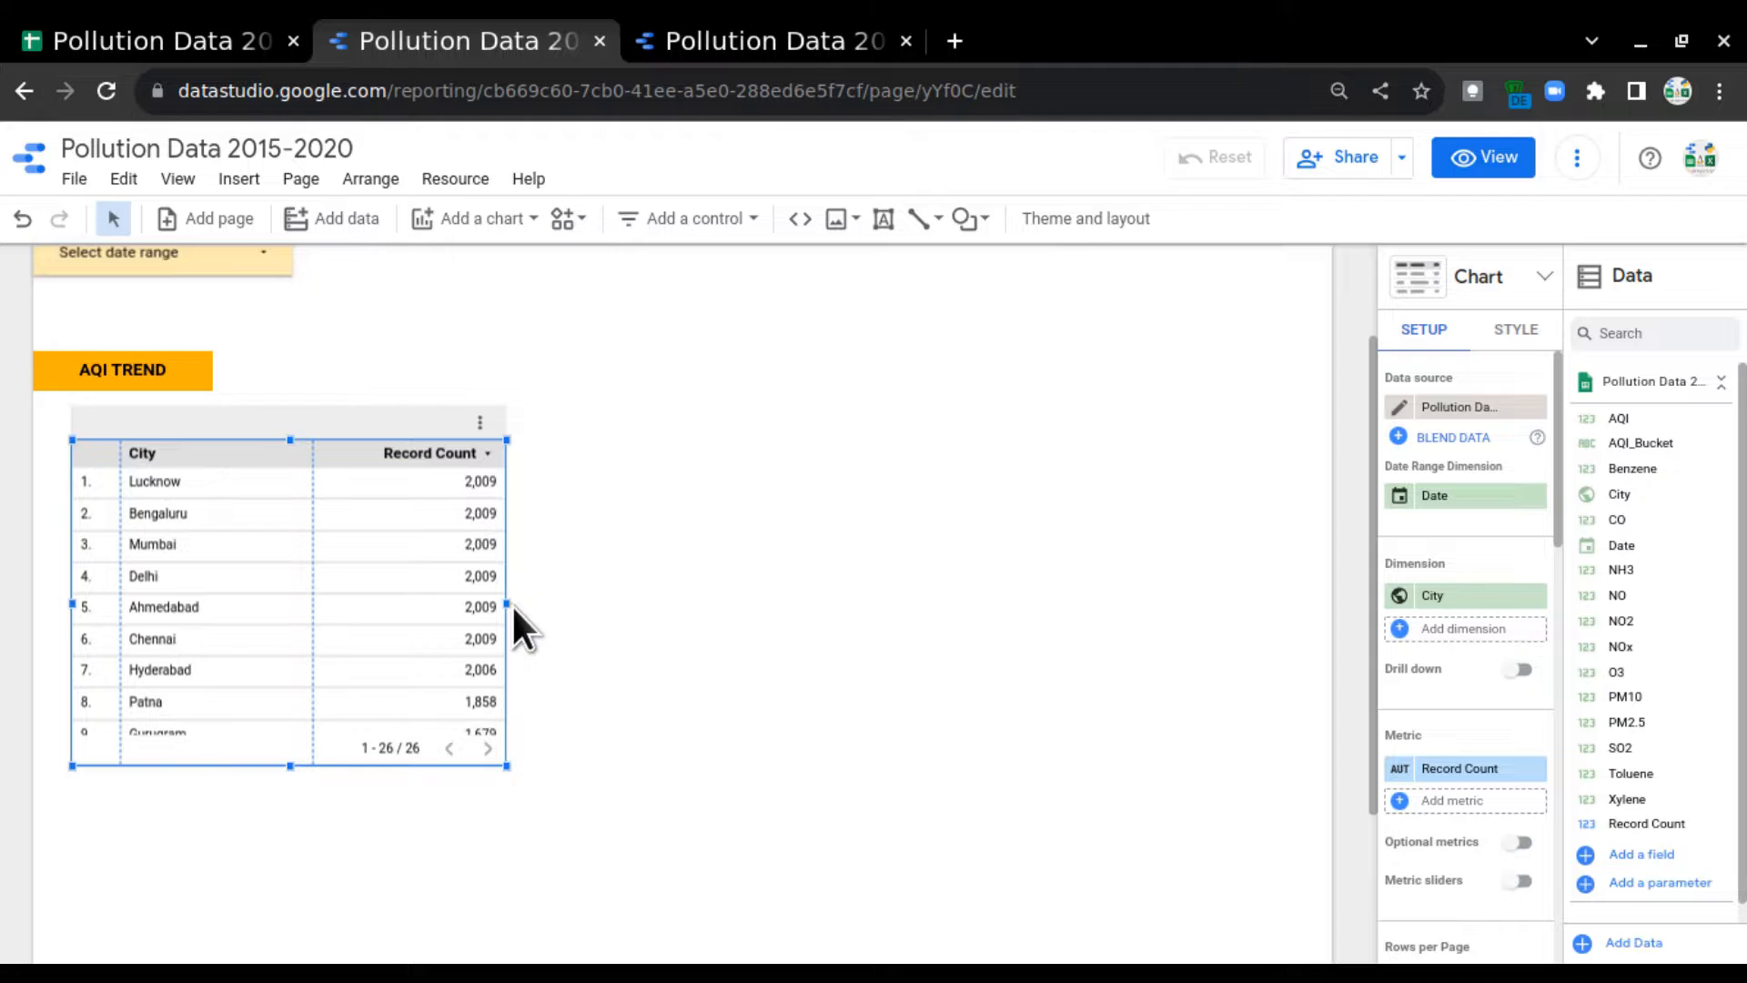
drag(507, 603, 543, 603)
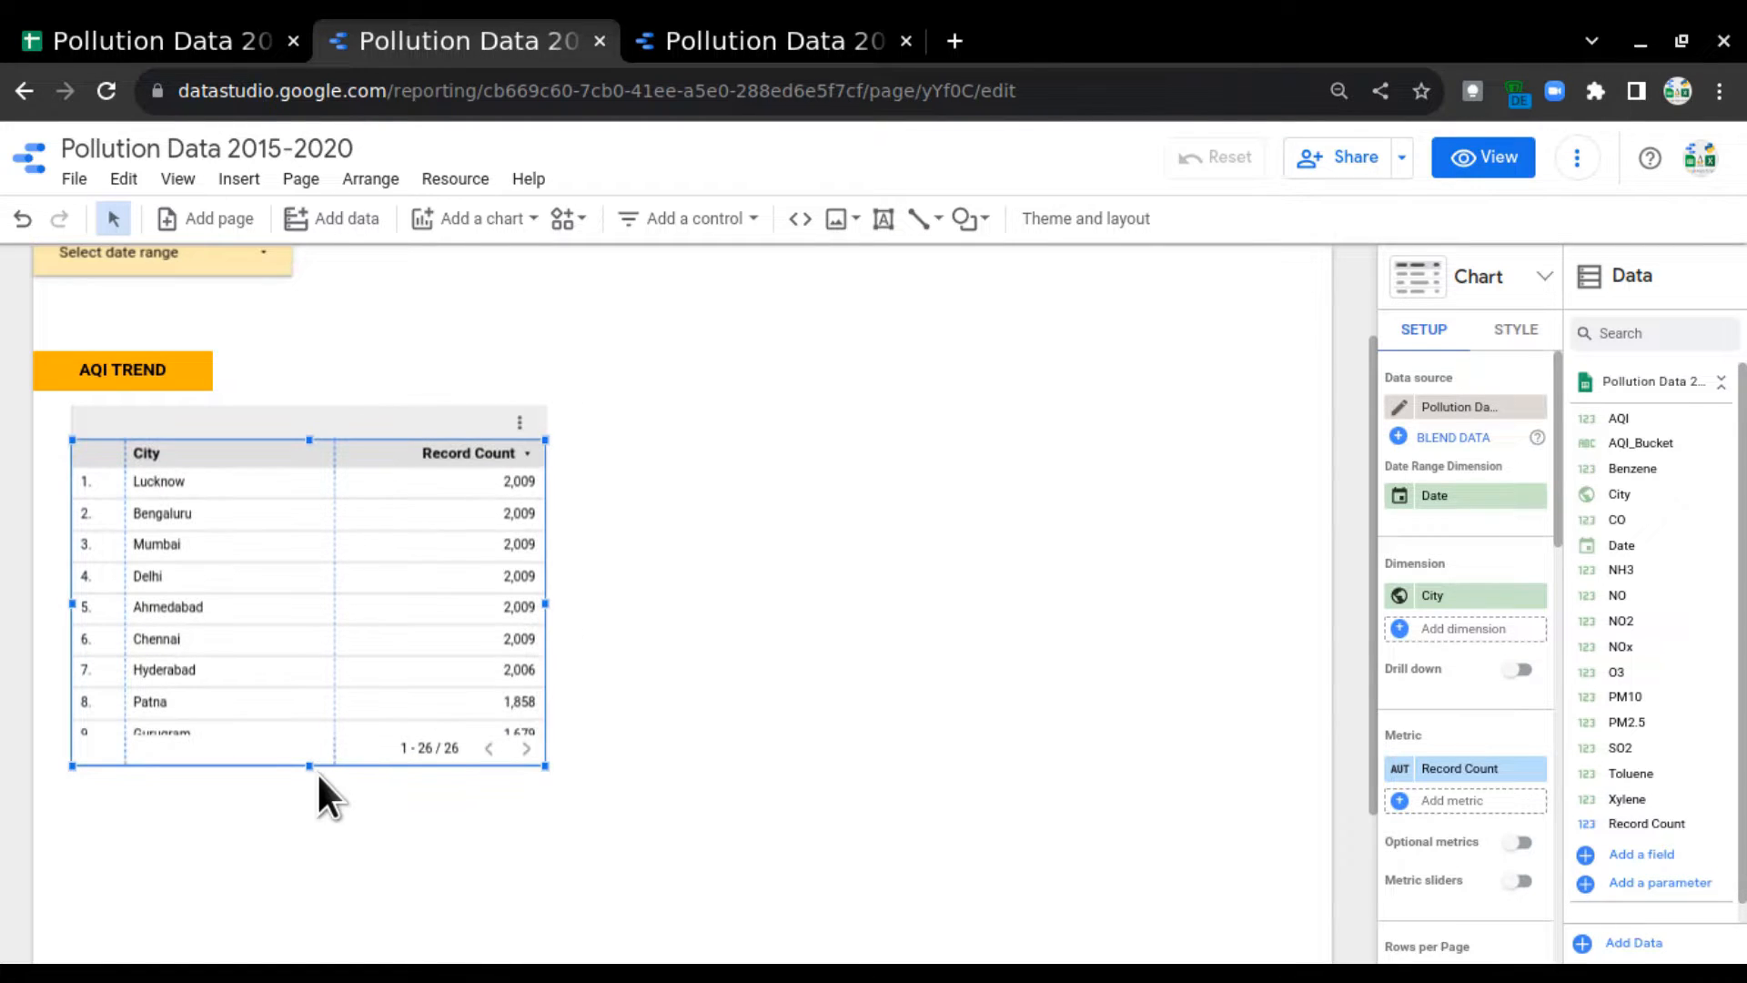
drag(309, 766, 325, 734)
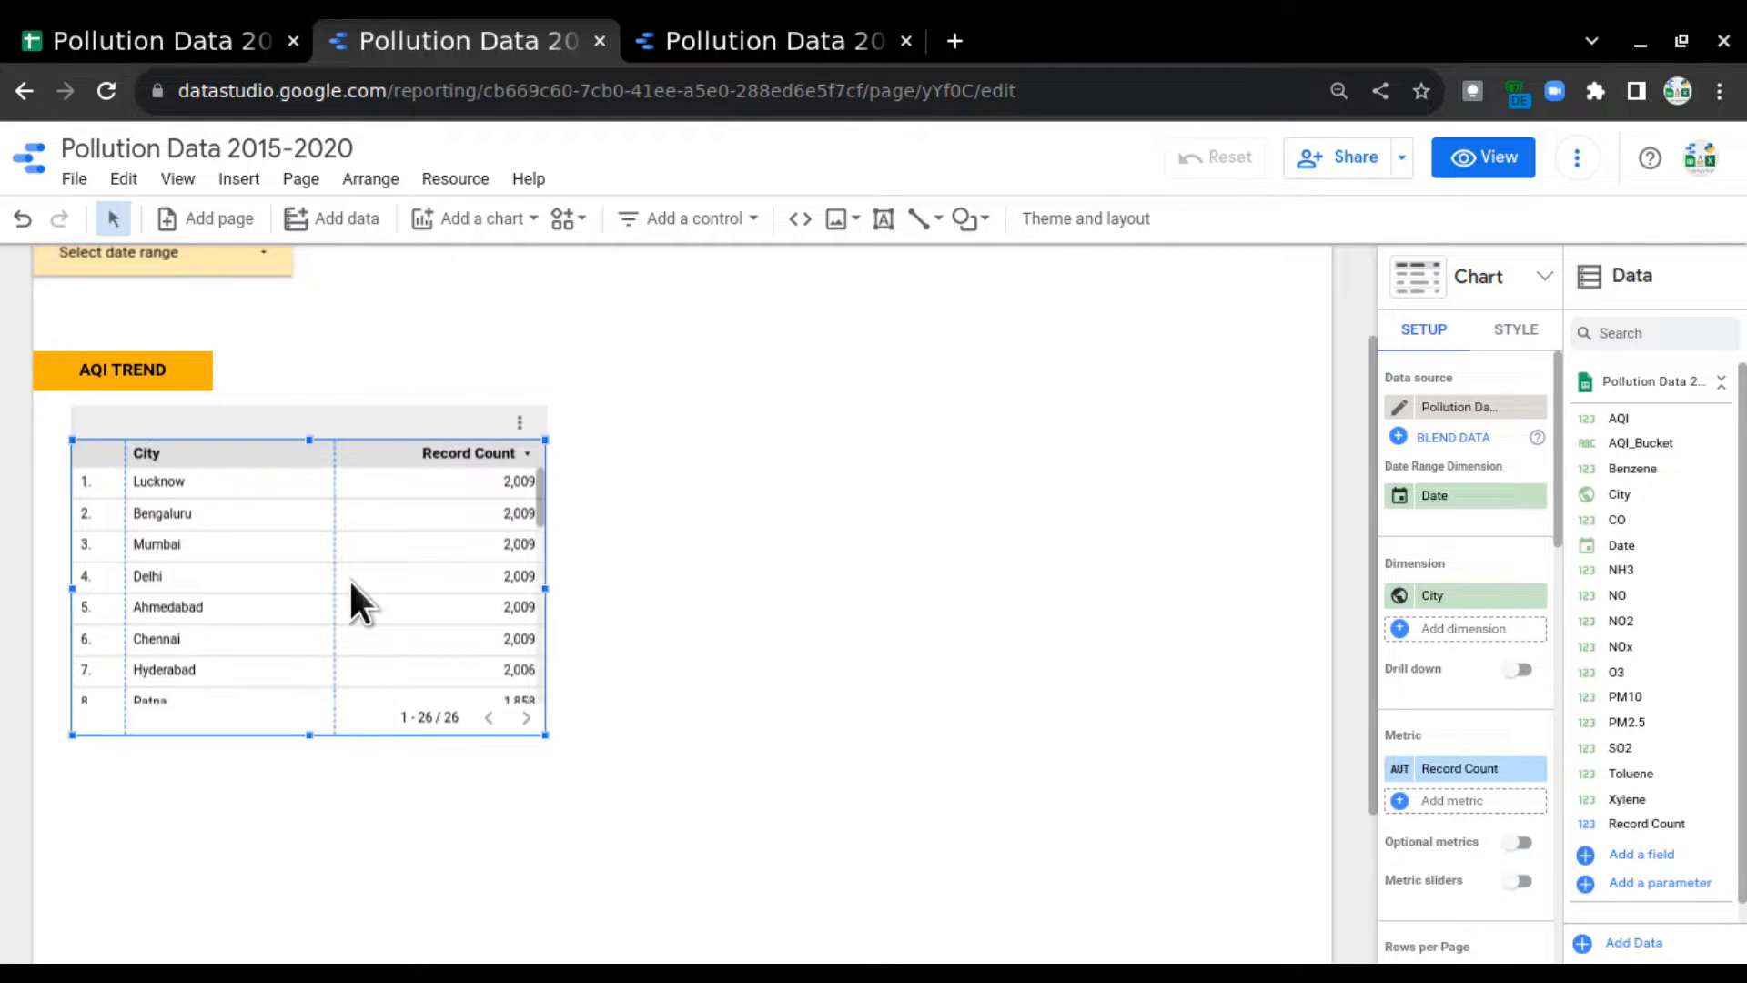
Step: Check the reference YoY chart, and set the table's dimension to Date and its metric to AQI
click(740, 47)
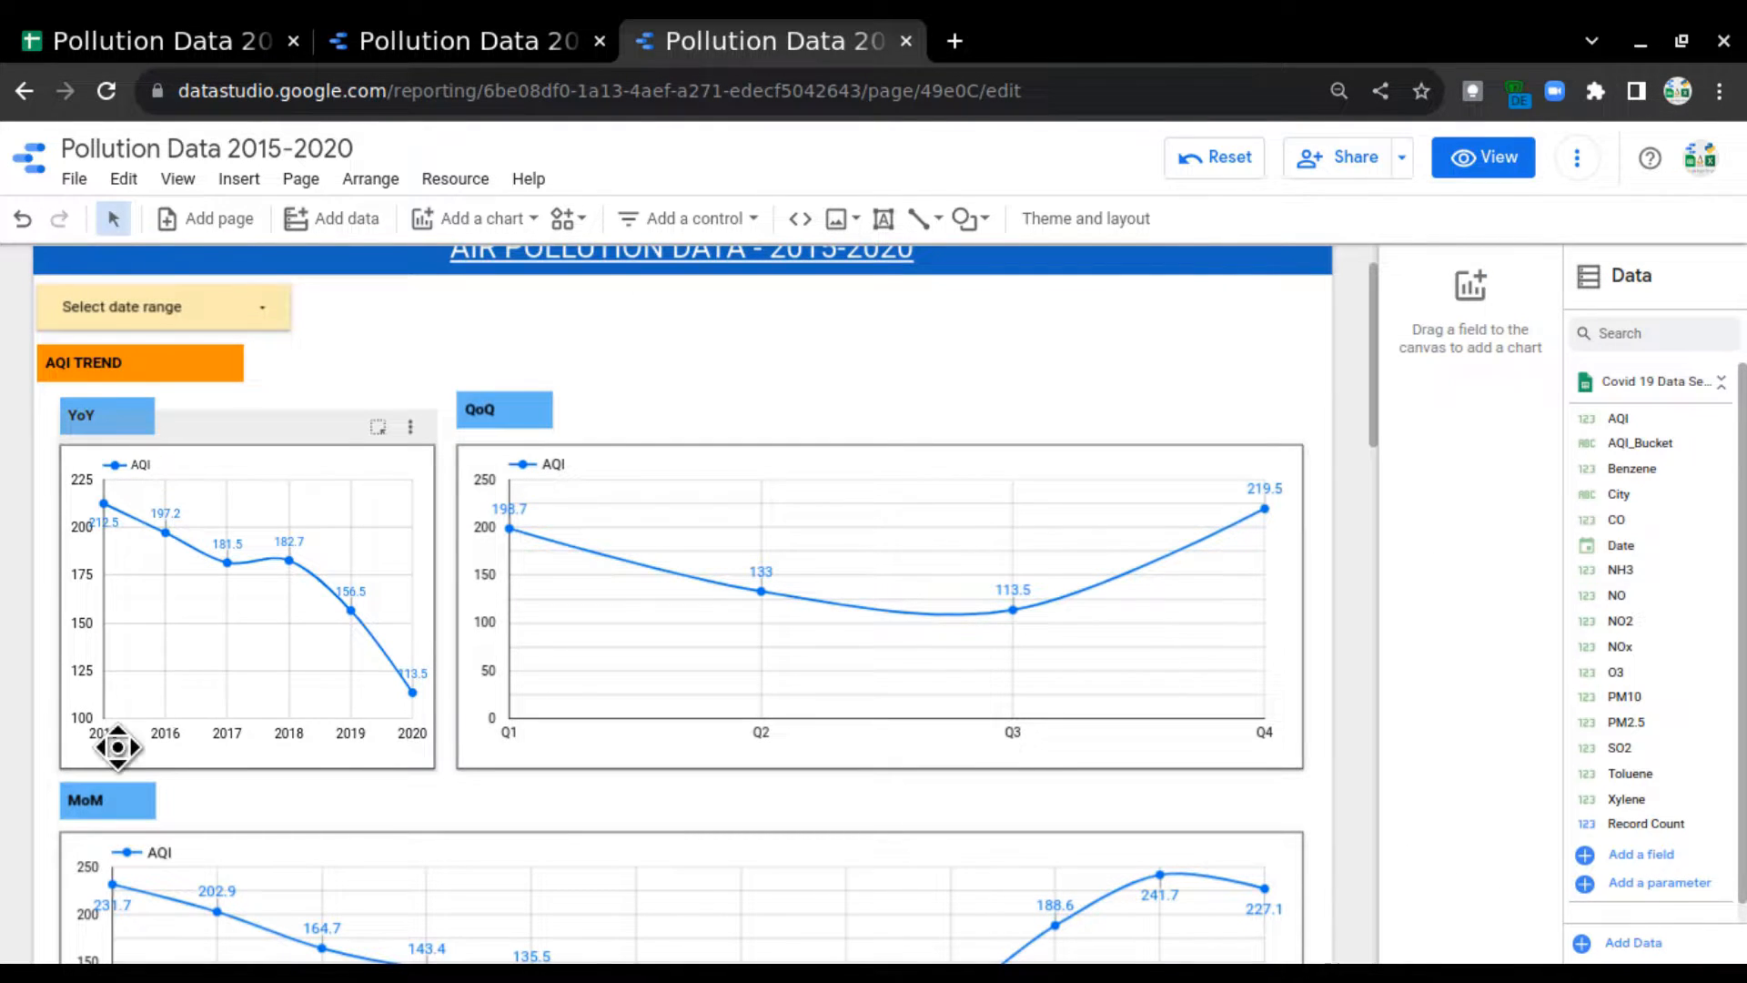
mouse_move(120, 596)
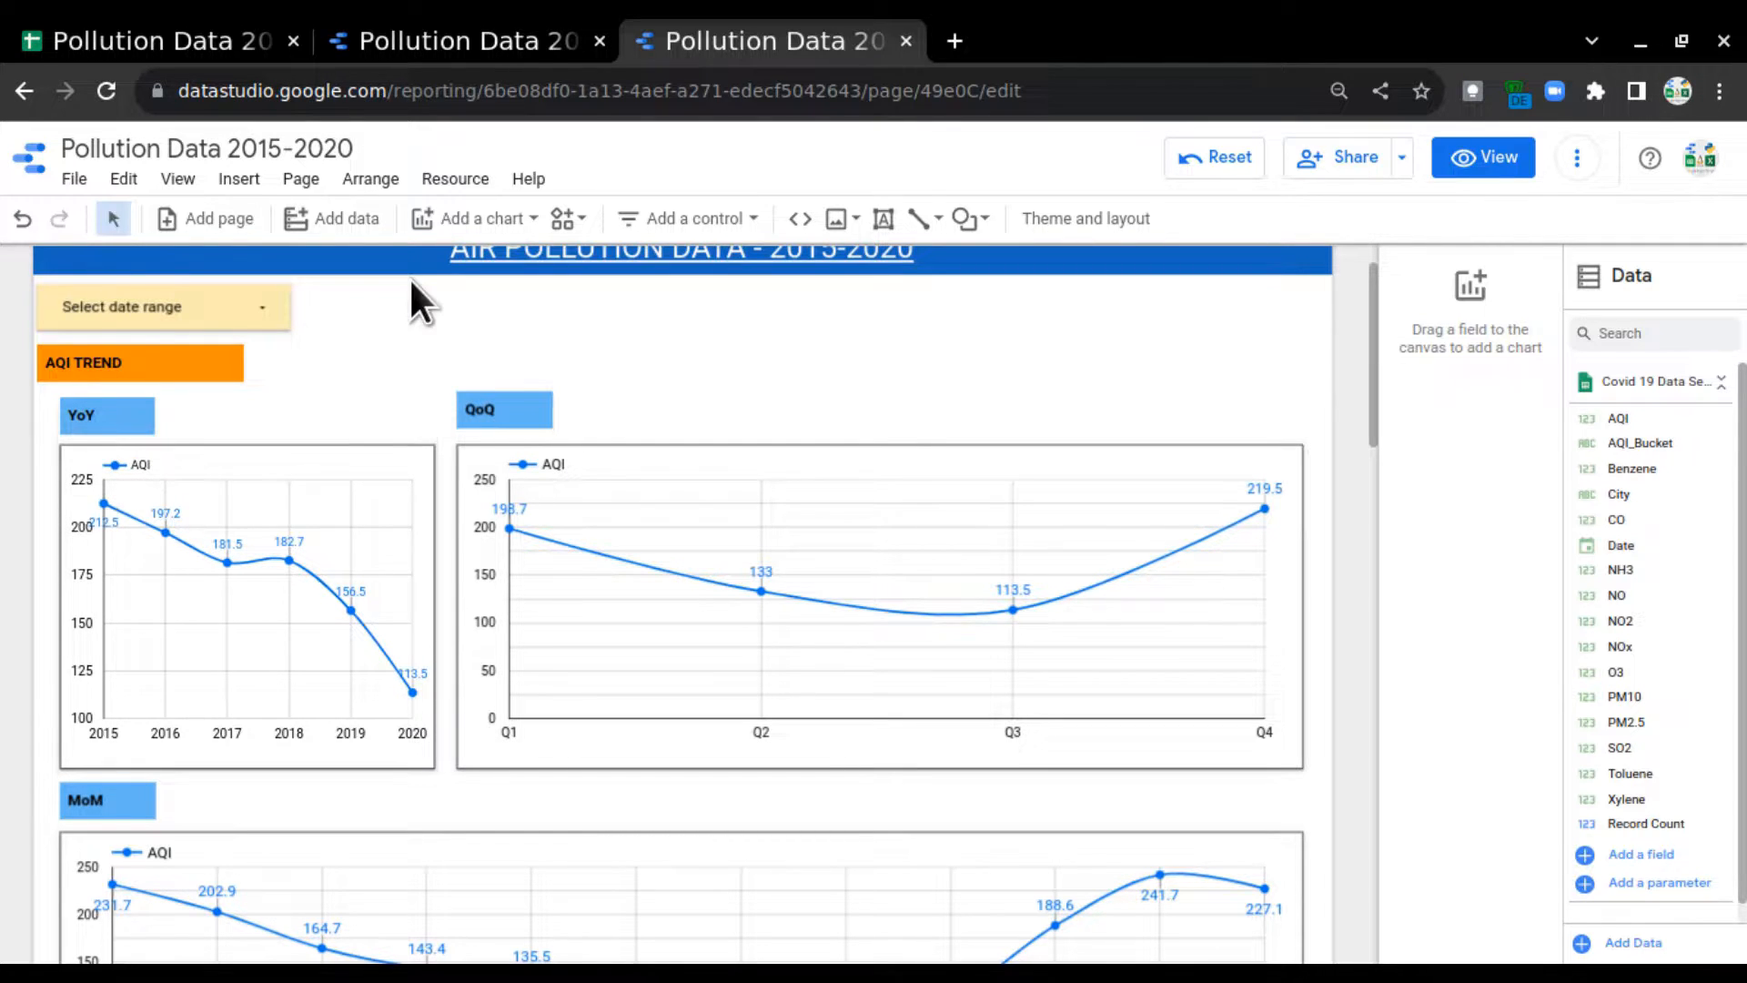
click(523, 35)
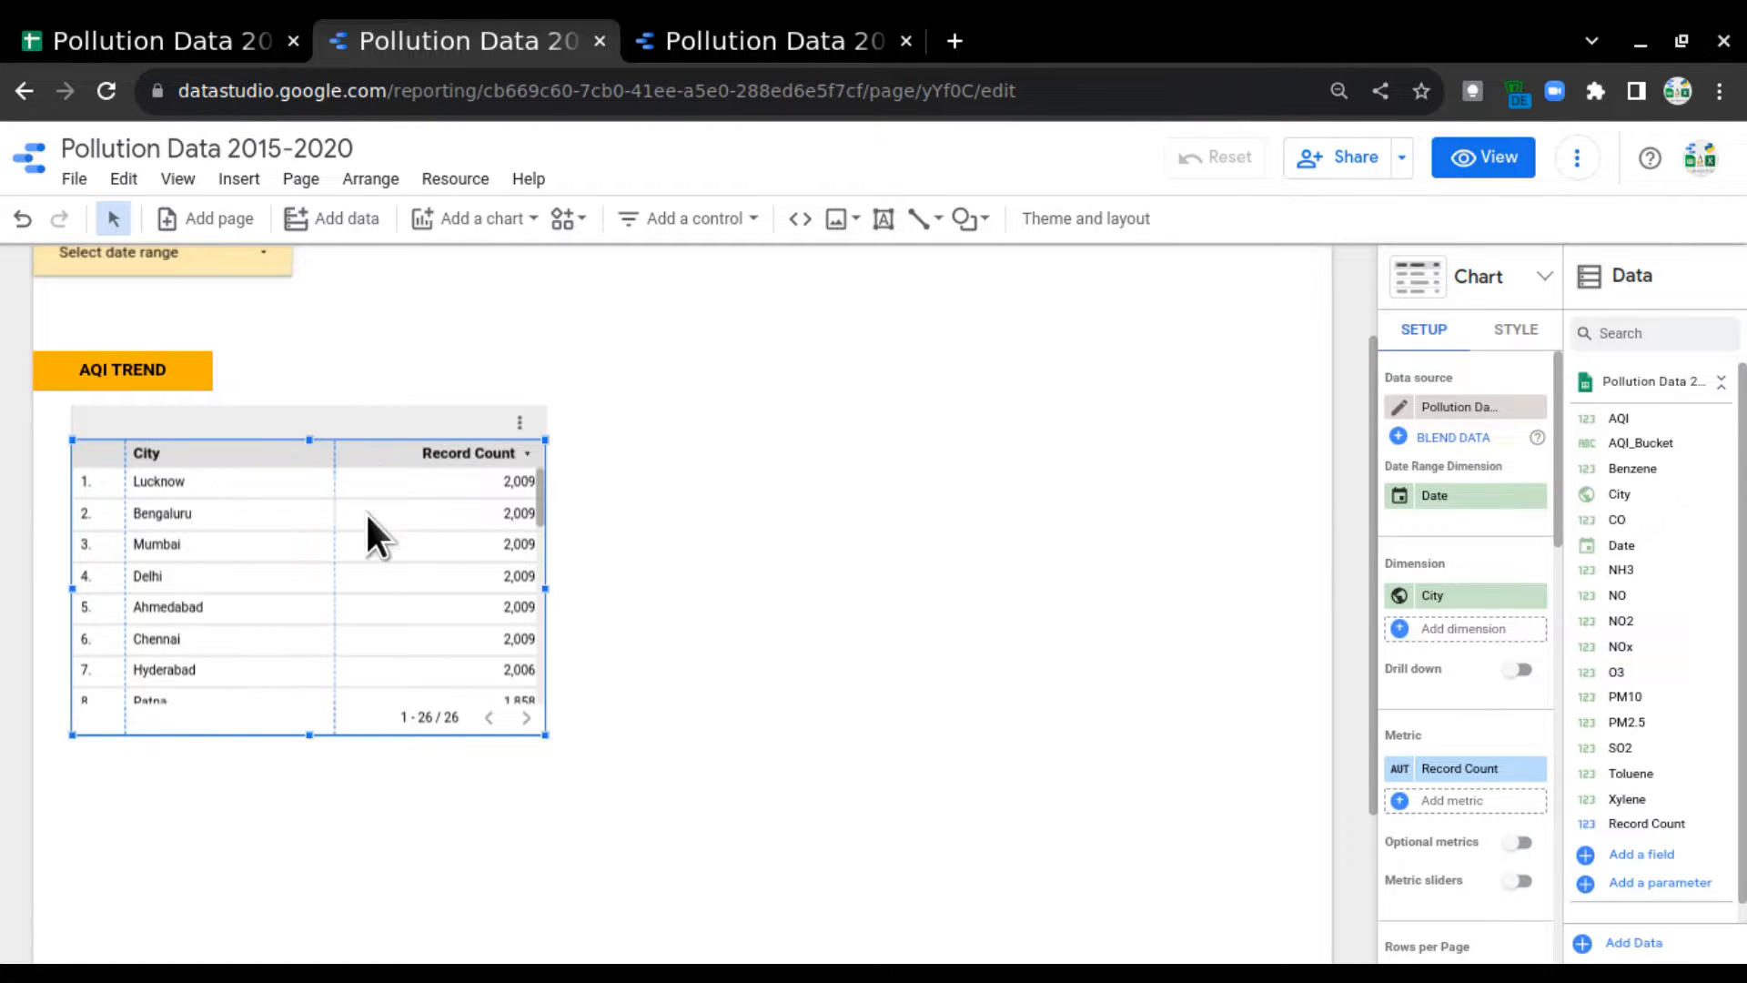
click(1457, 597)
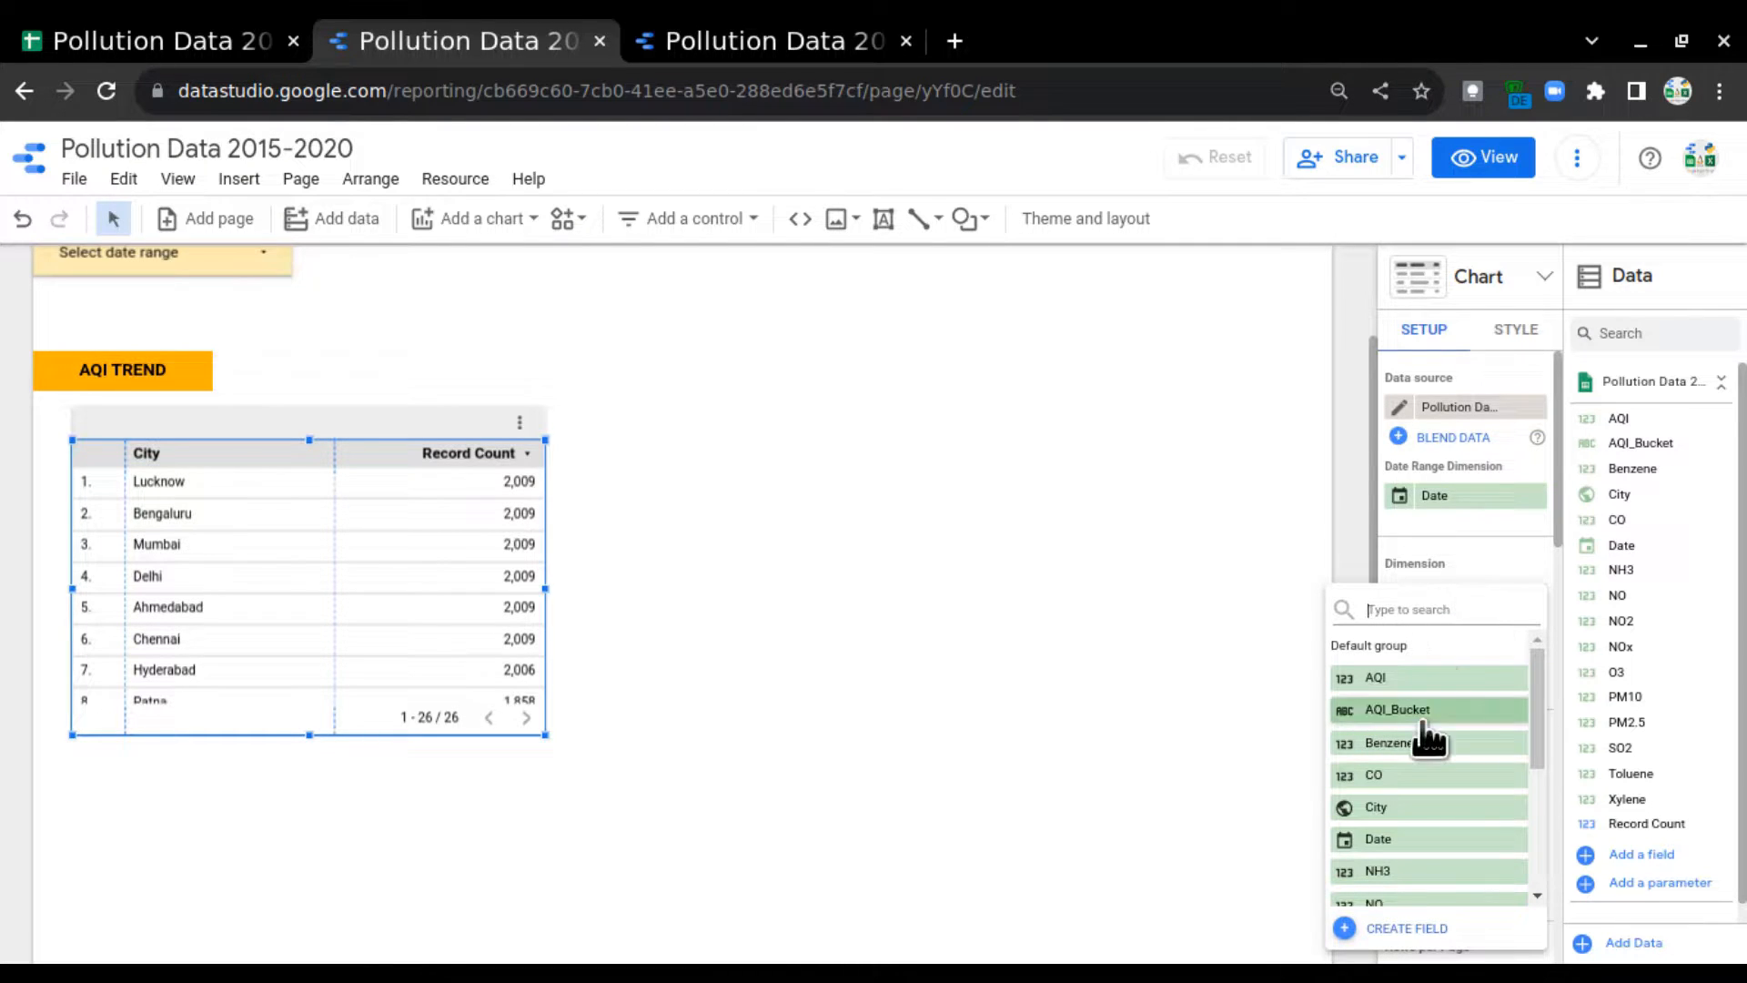
click(1421, 839)
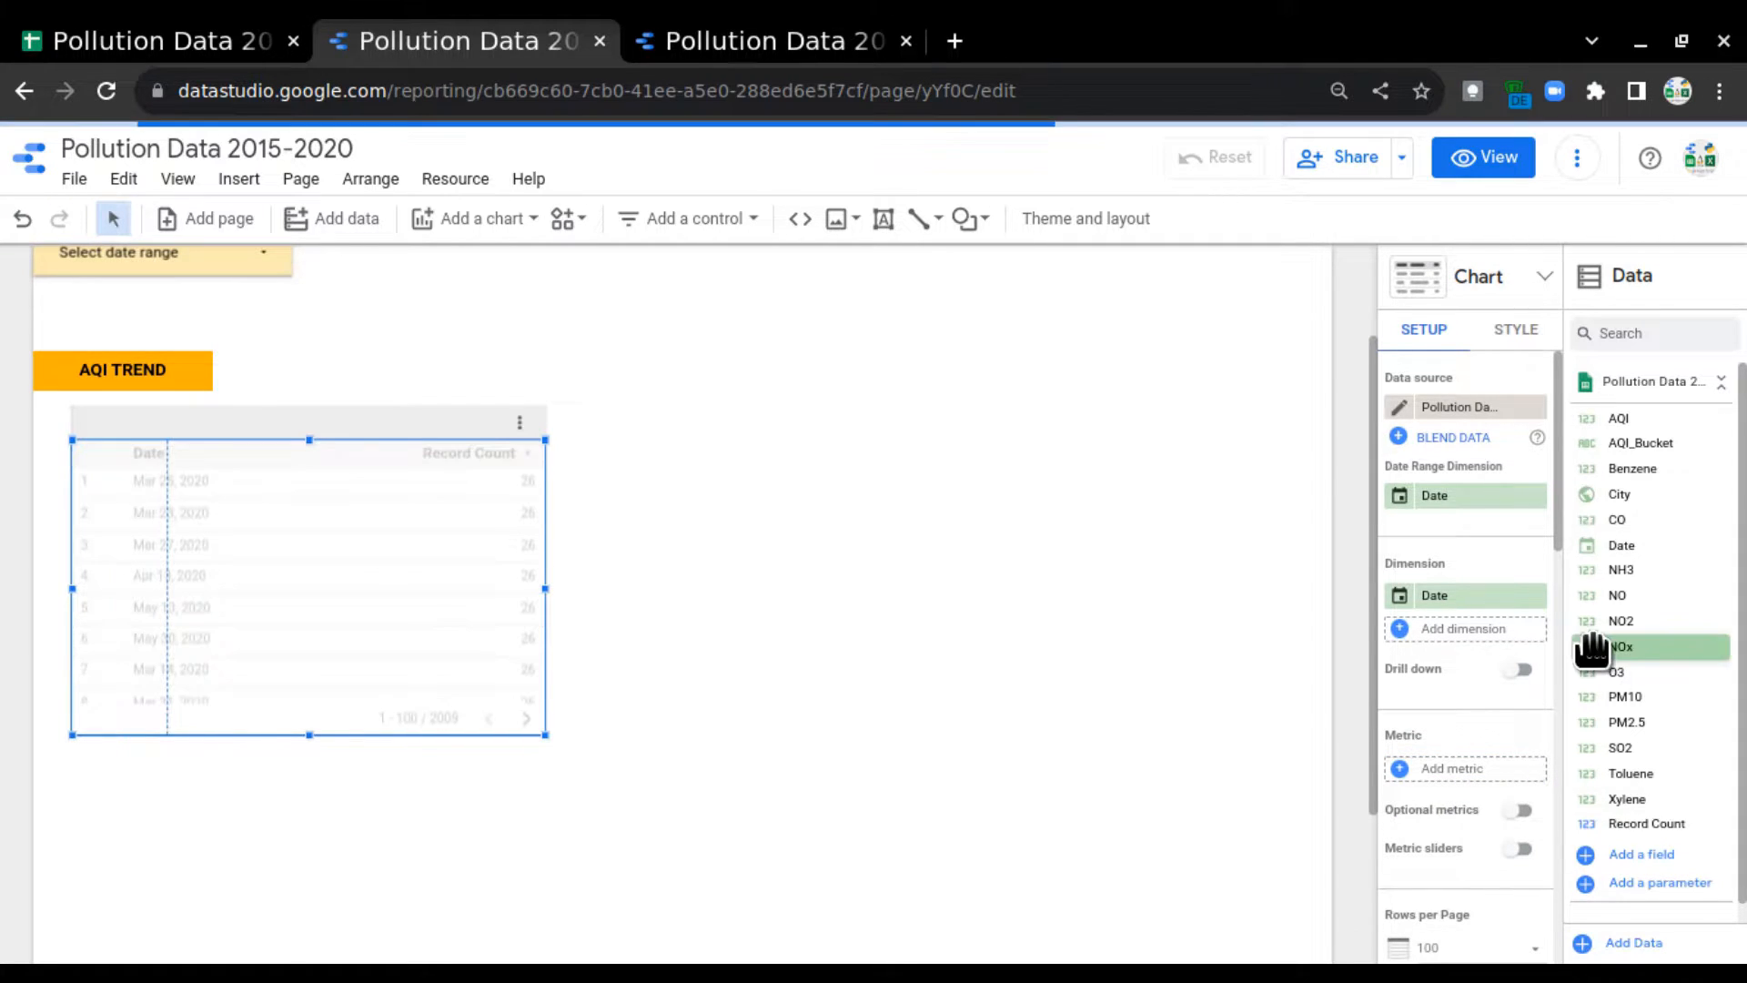
drag(1669, 423, 1483, 776)
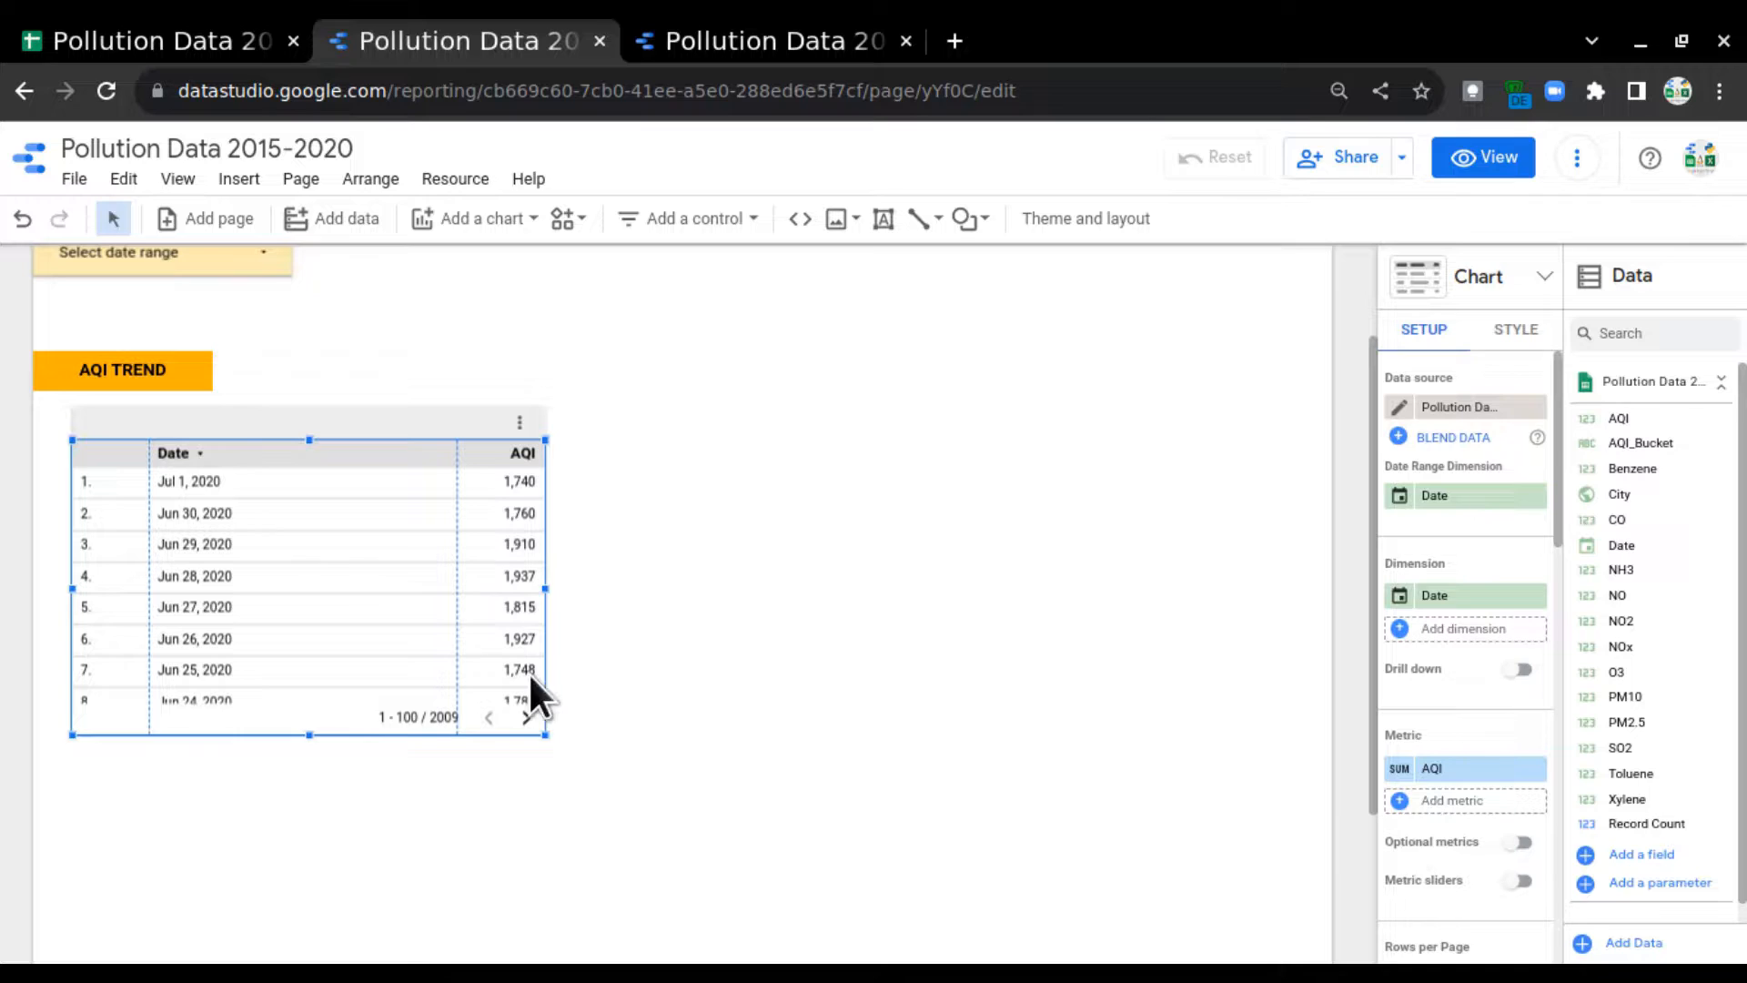
Step: Narrow the table's Date column and set the AQI metric's aggregation to Average
drag(455, 546, 327, 544)
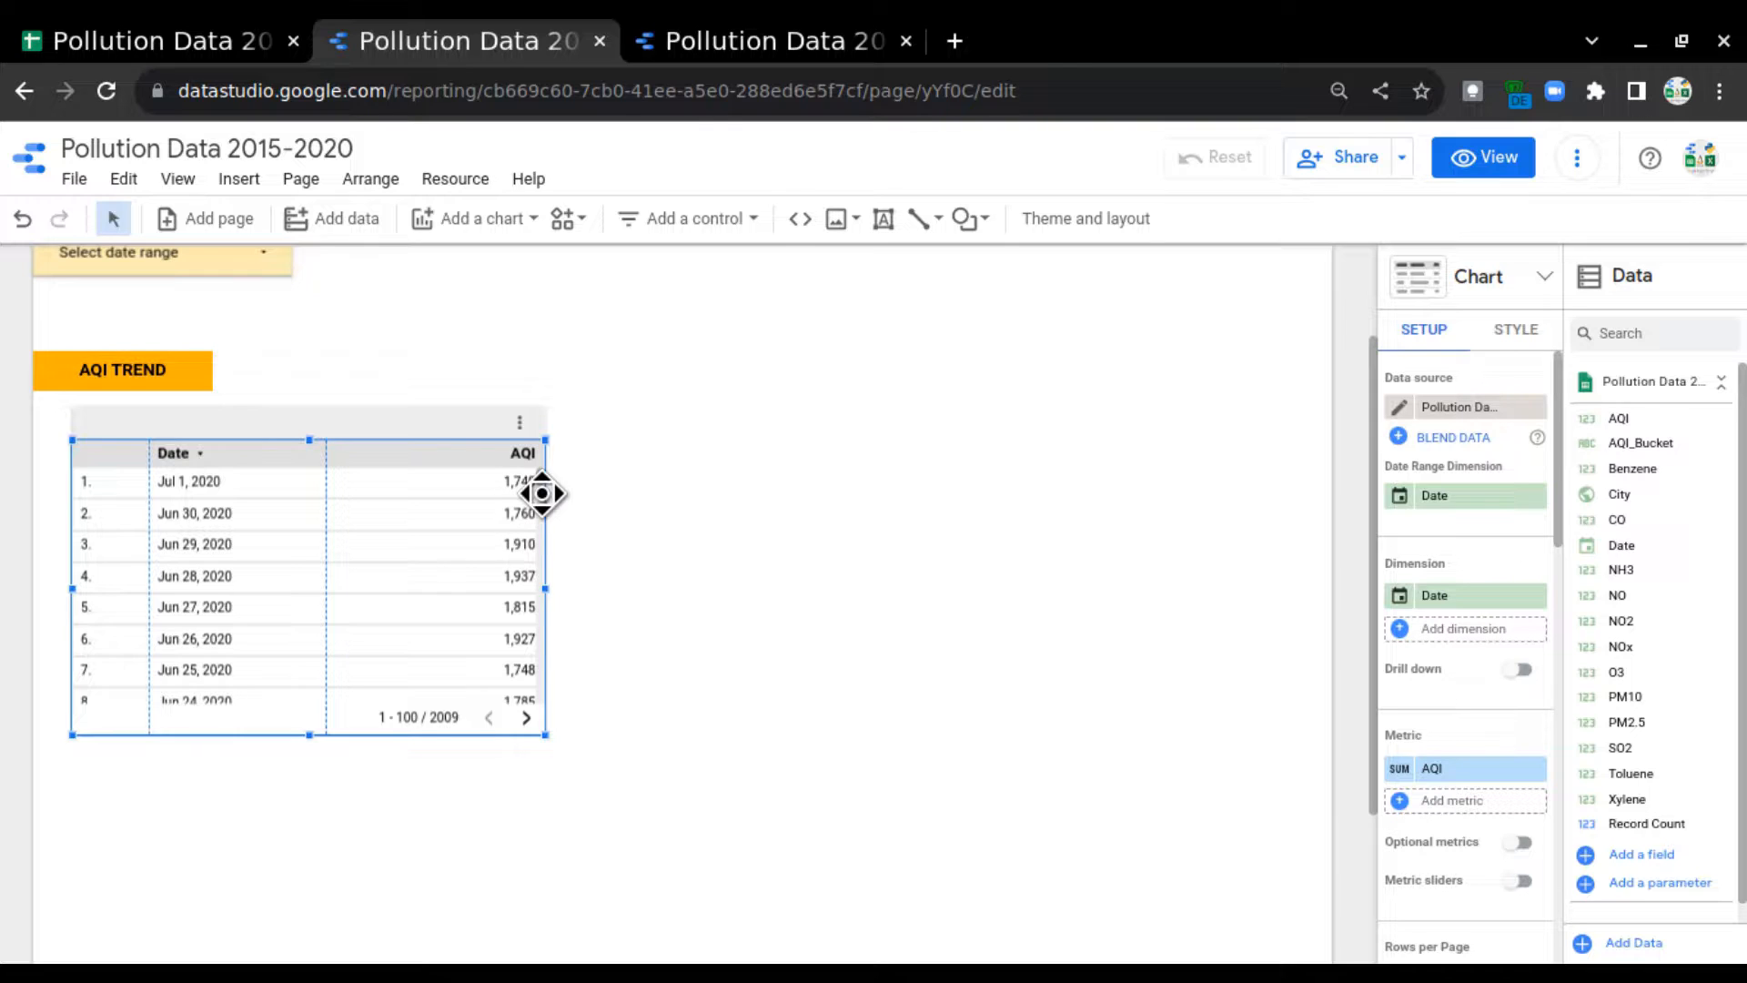
click(1395, 774)
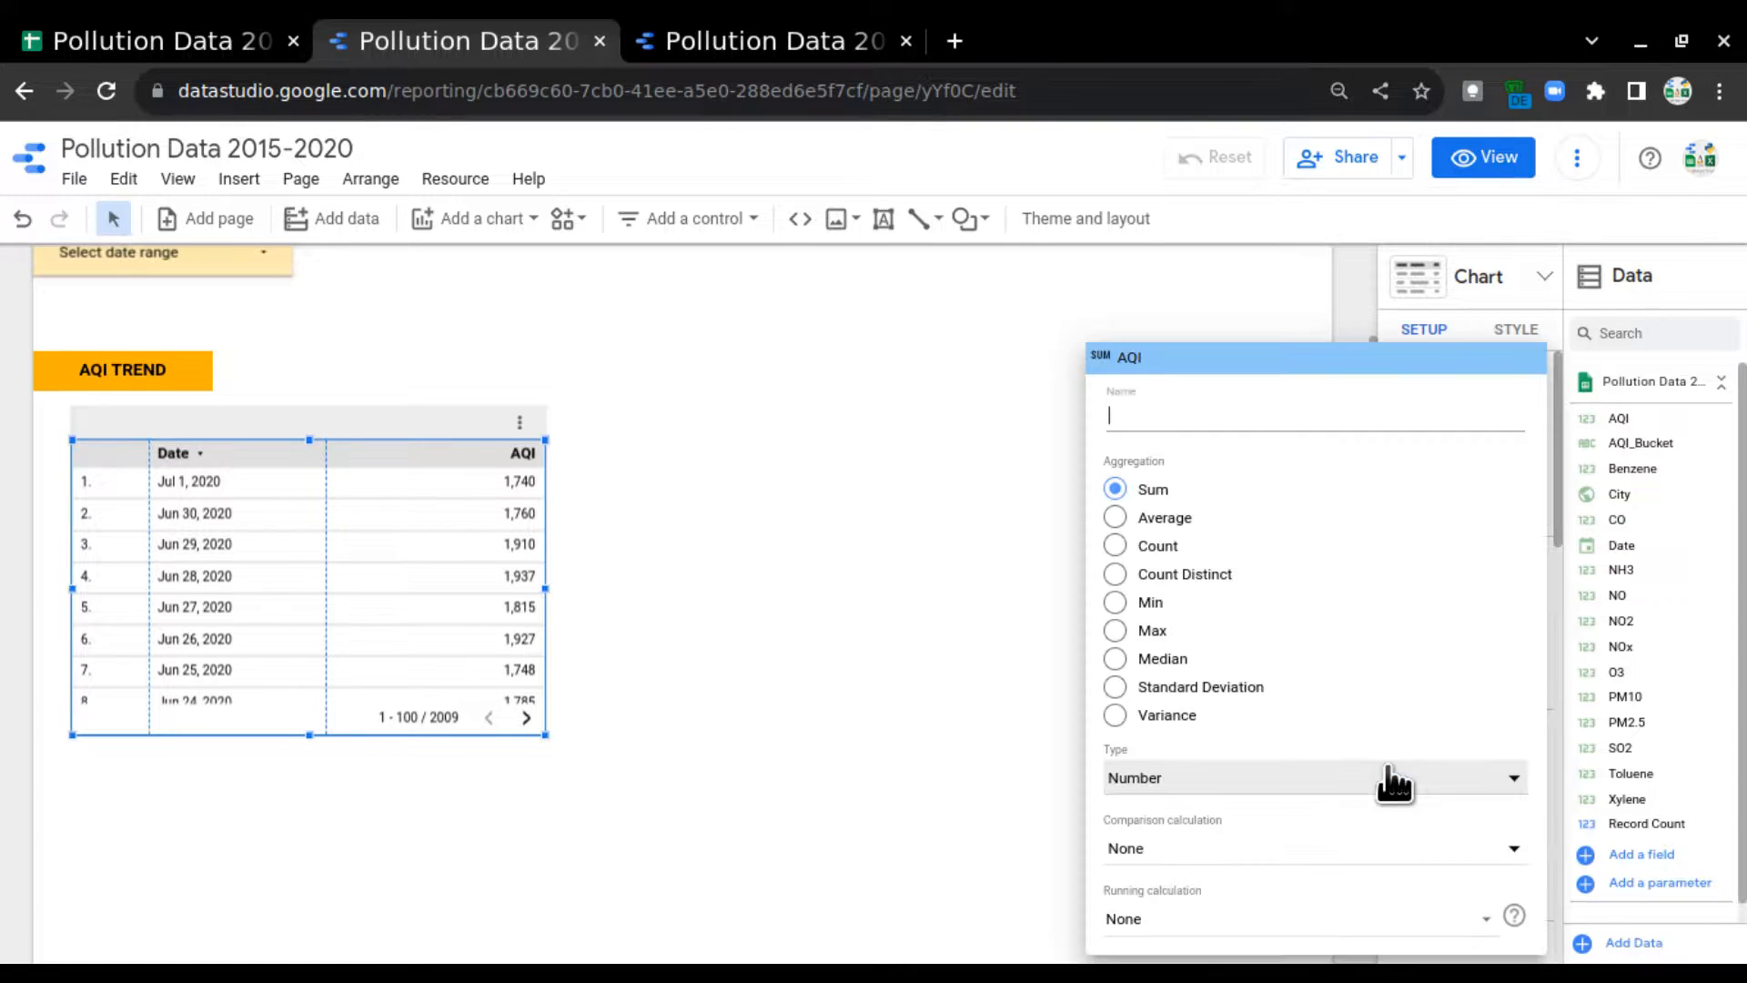
click(1114, 518)
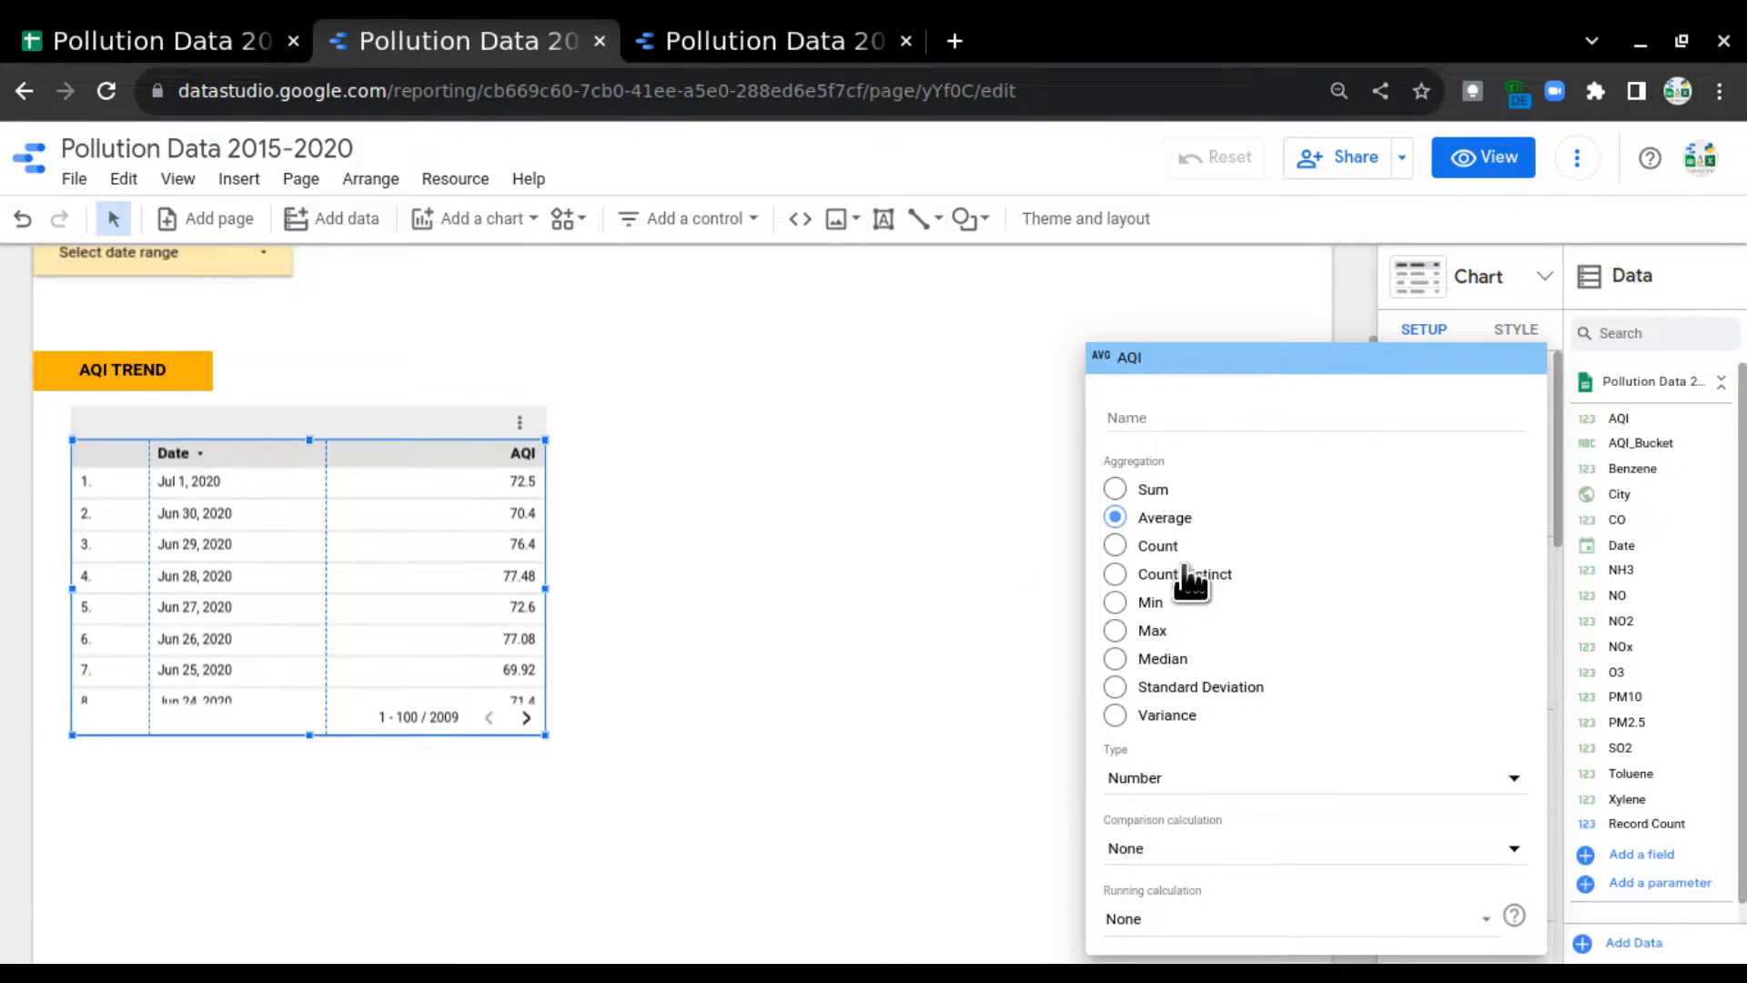
click(1072, 455)
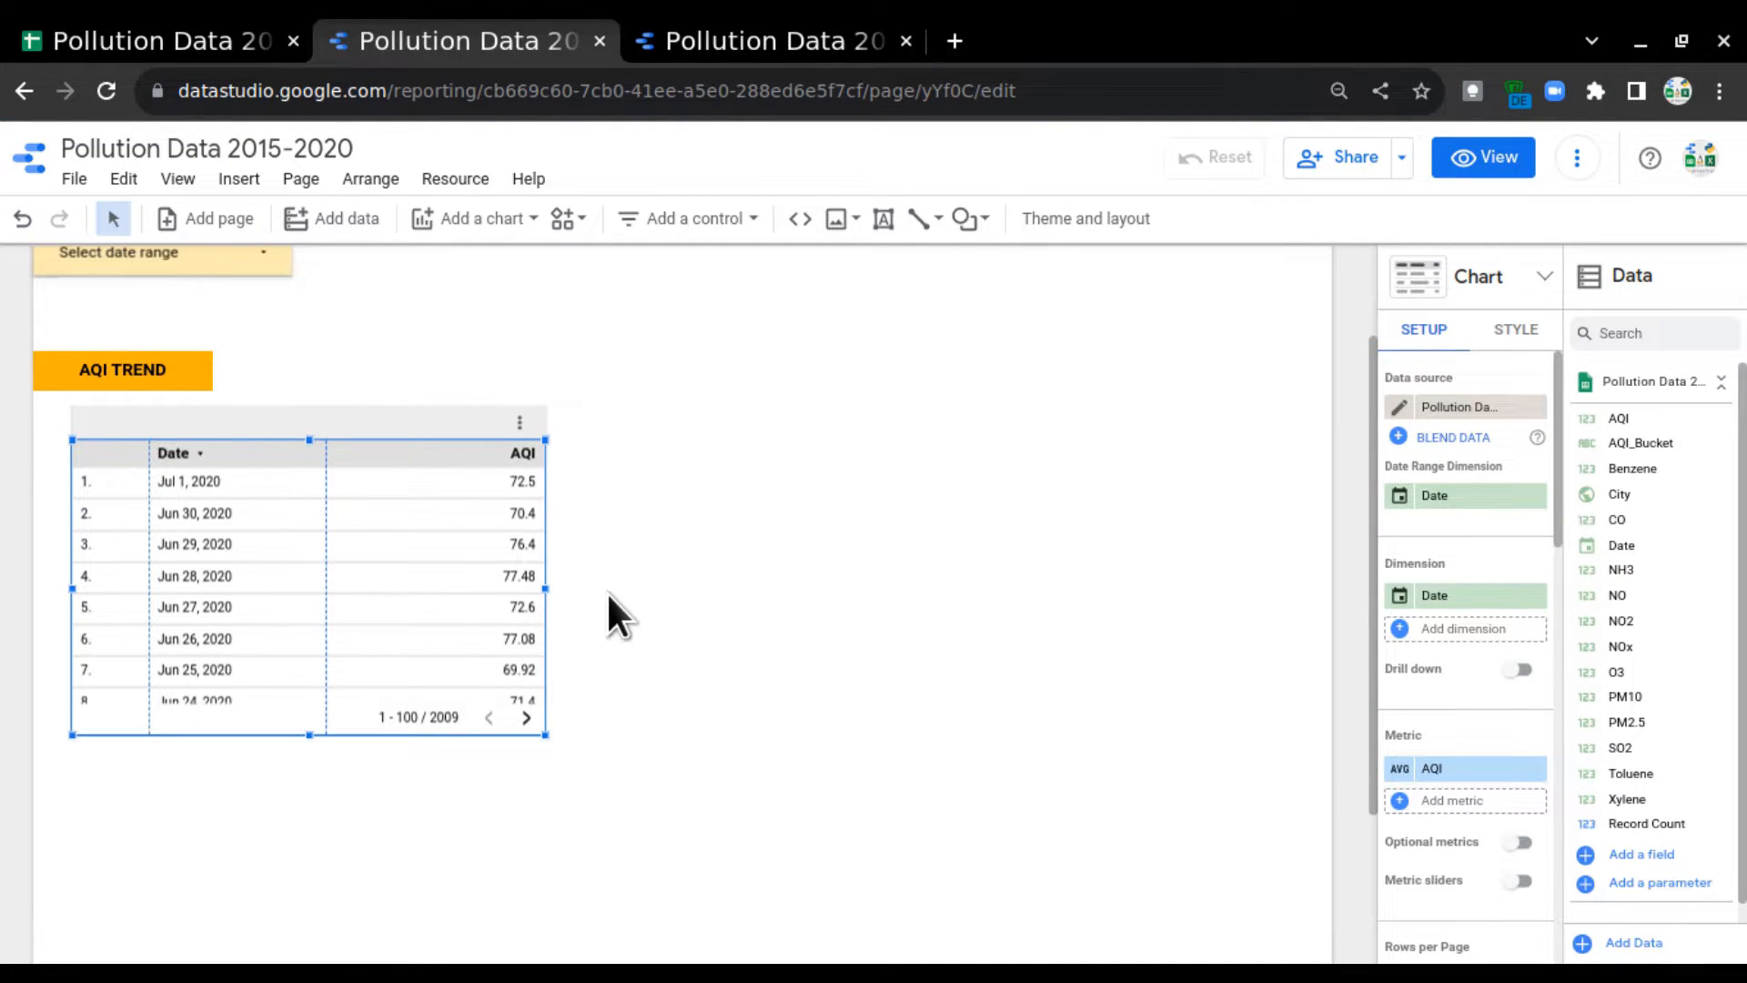
drag(325, 523, 328, 519)
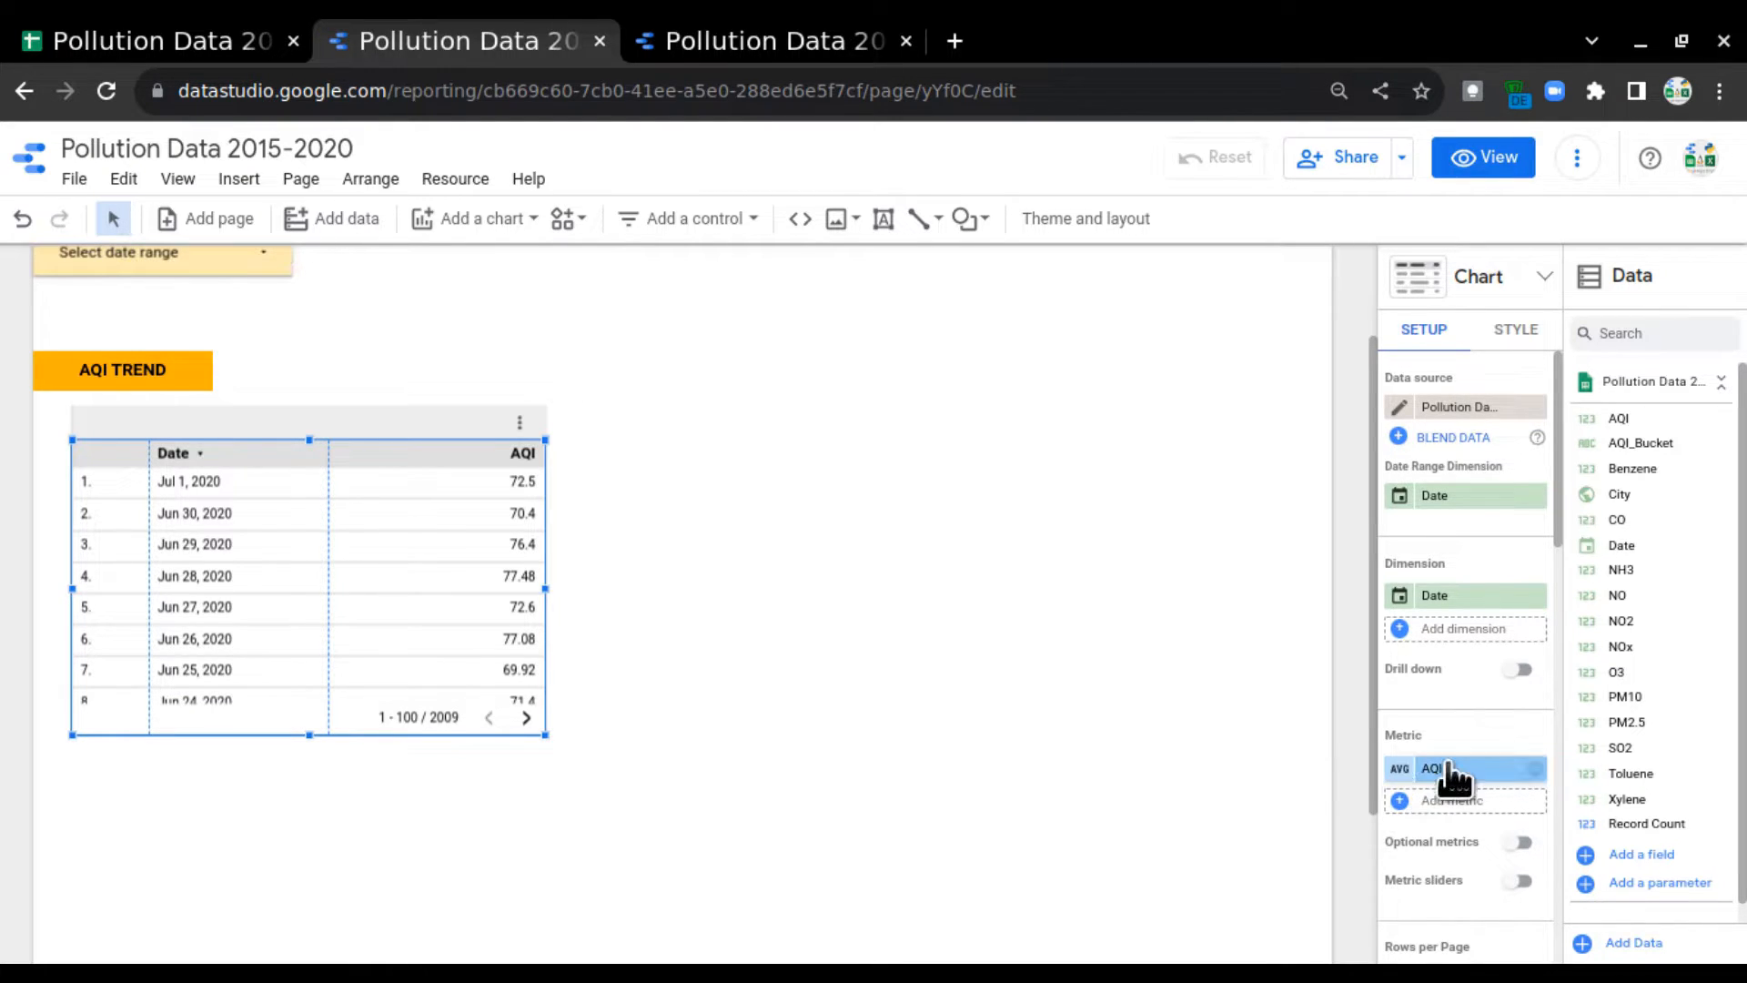
click(1398, 769)
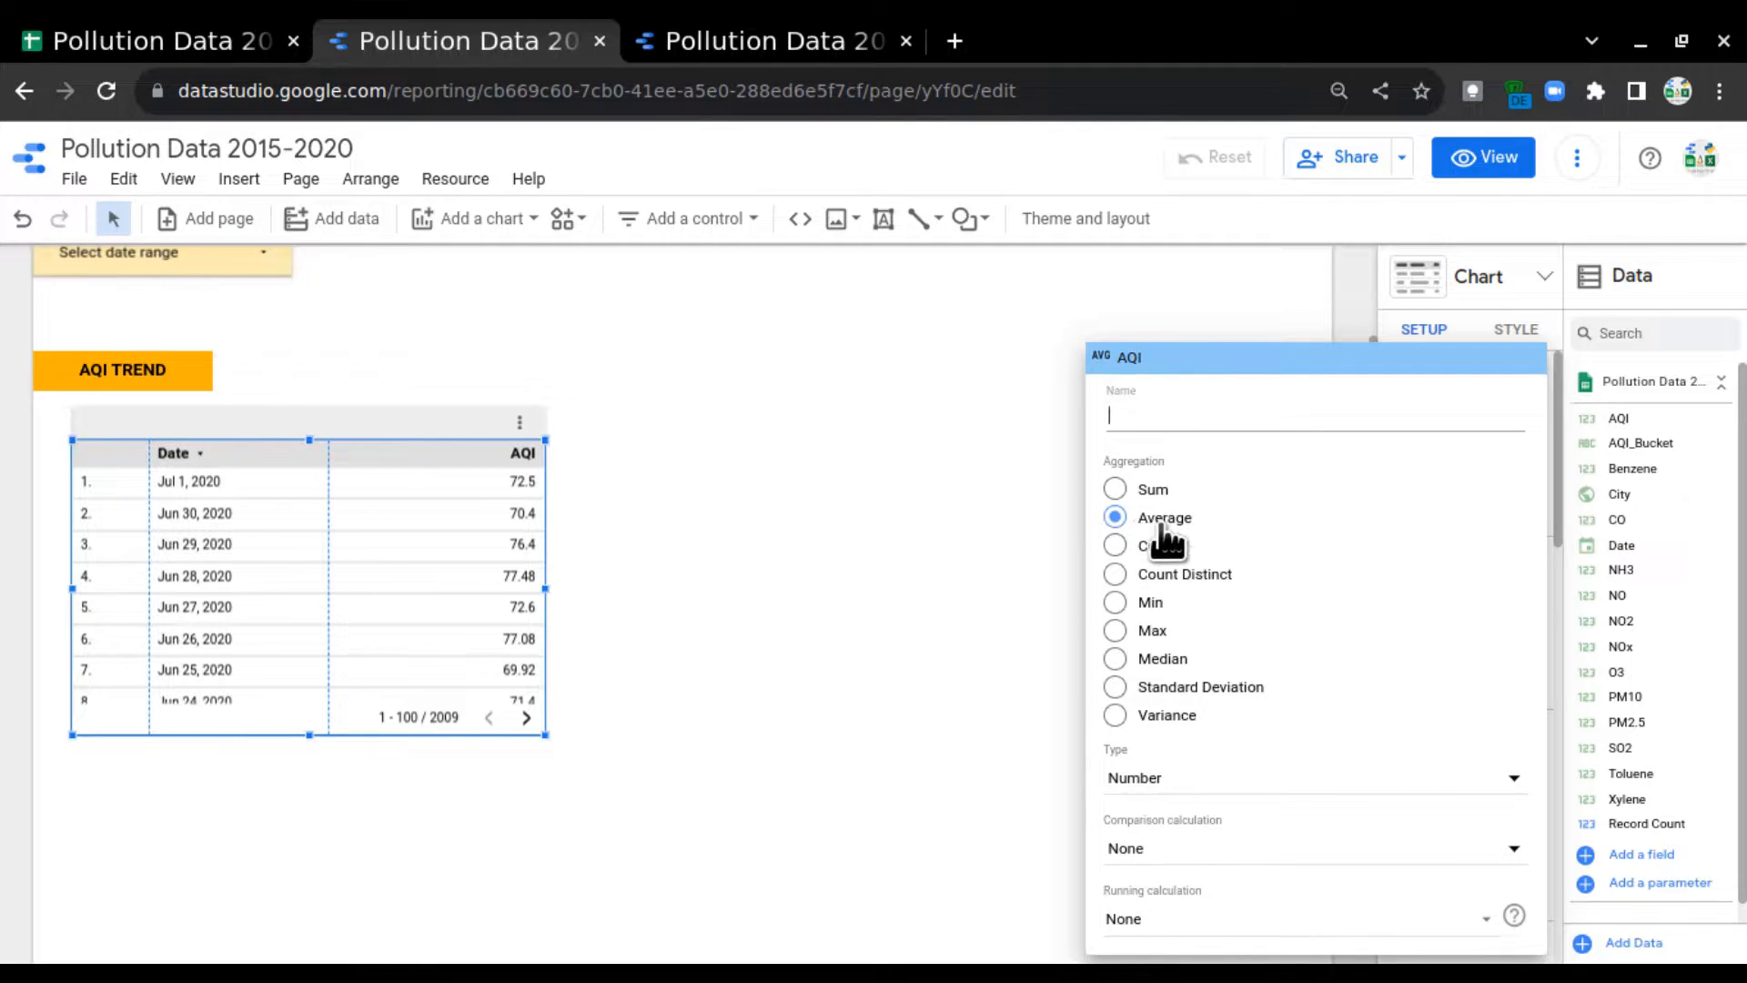
click(681, 580)
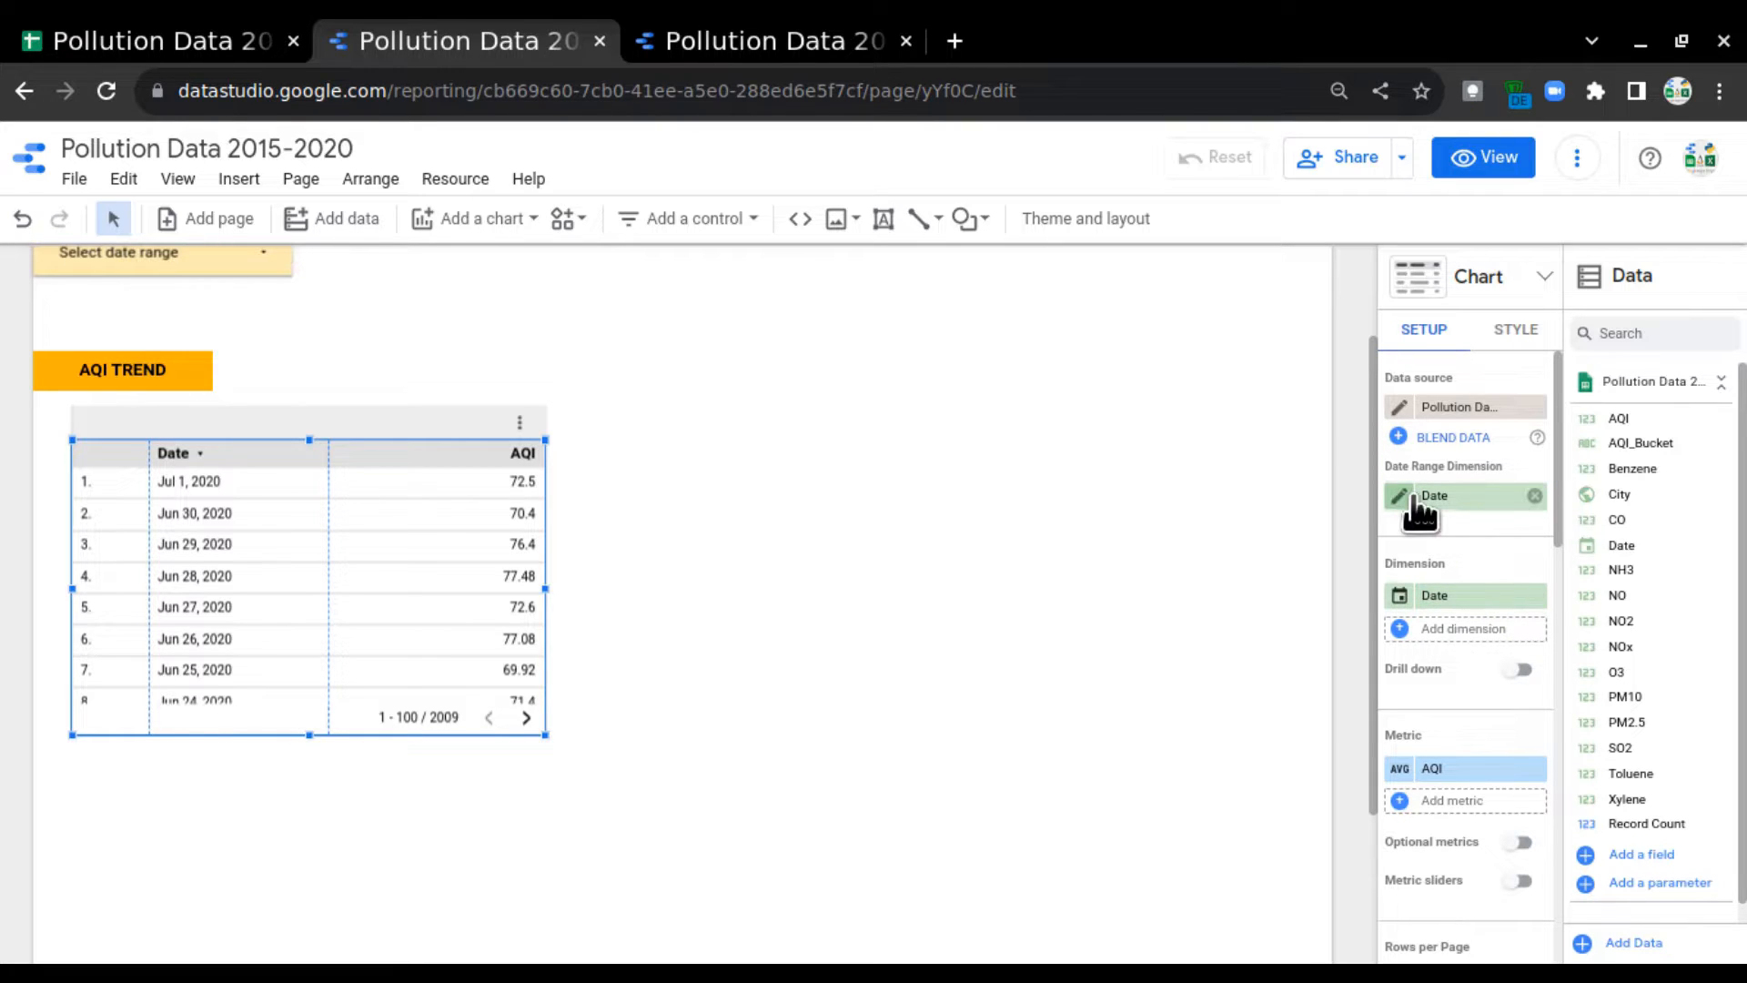
Step: Set the type of the table's Date date range dimension to Year
scroll(167, 351, up, 3)
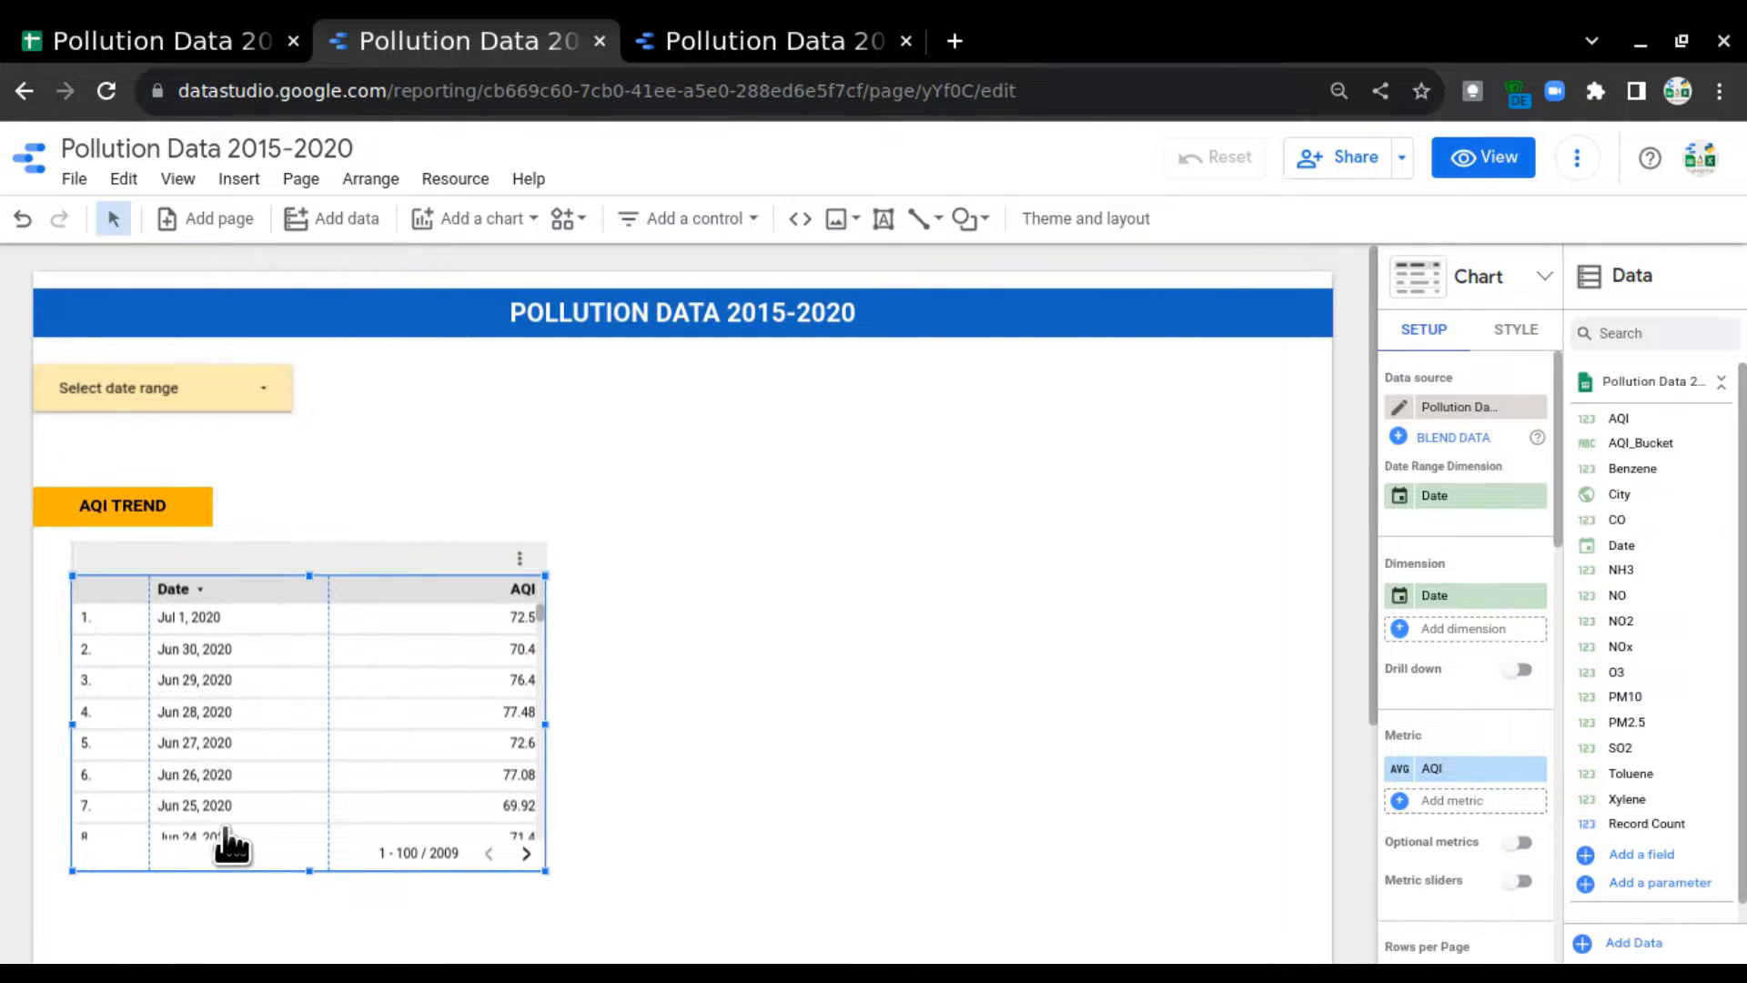
click(1400, 498)
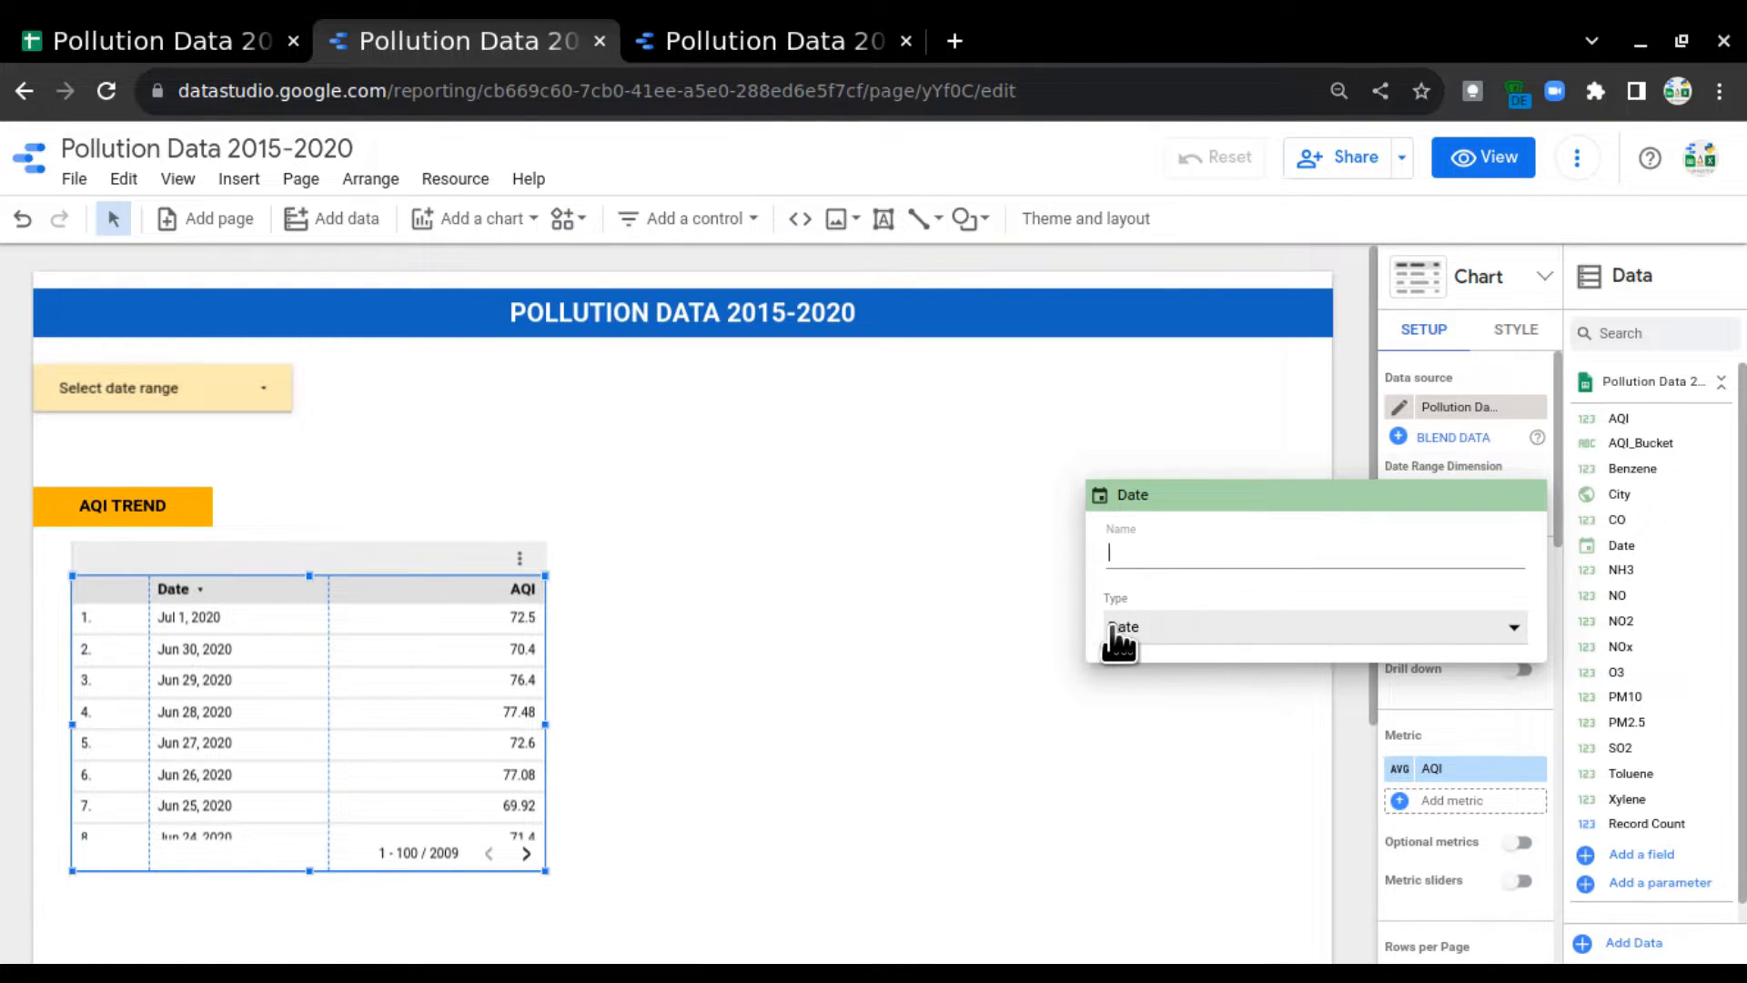
click(1331, 453)
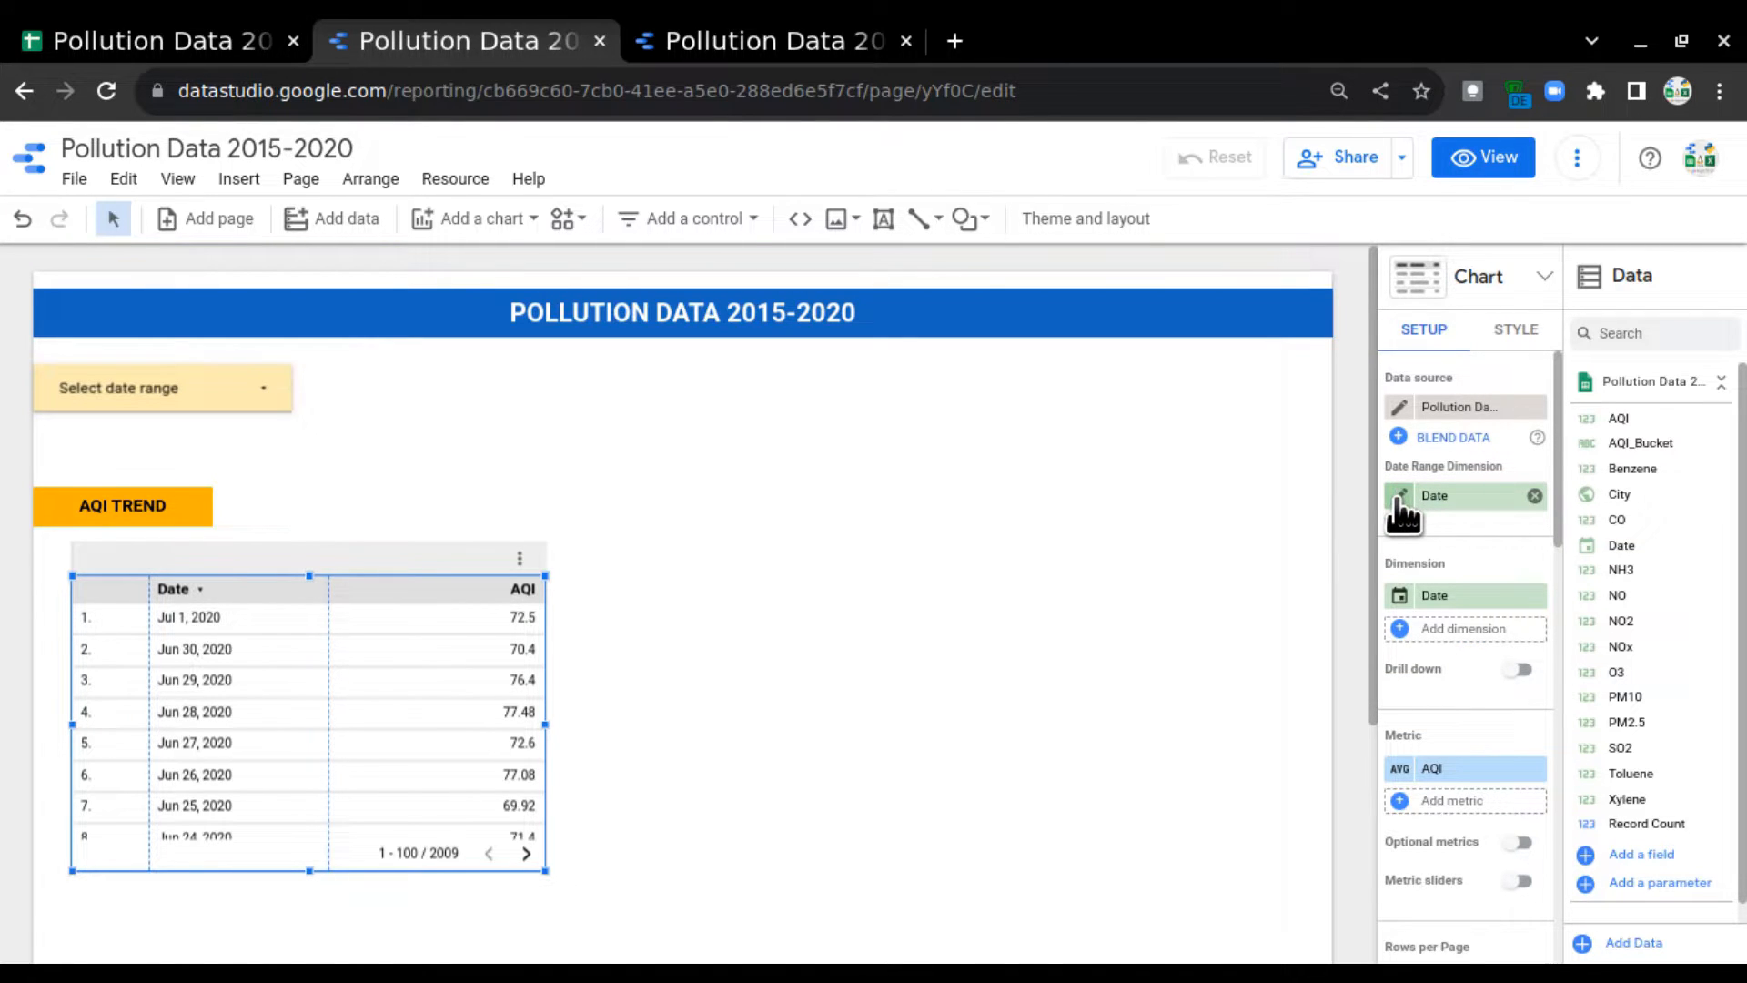
click(1398, 499)
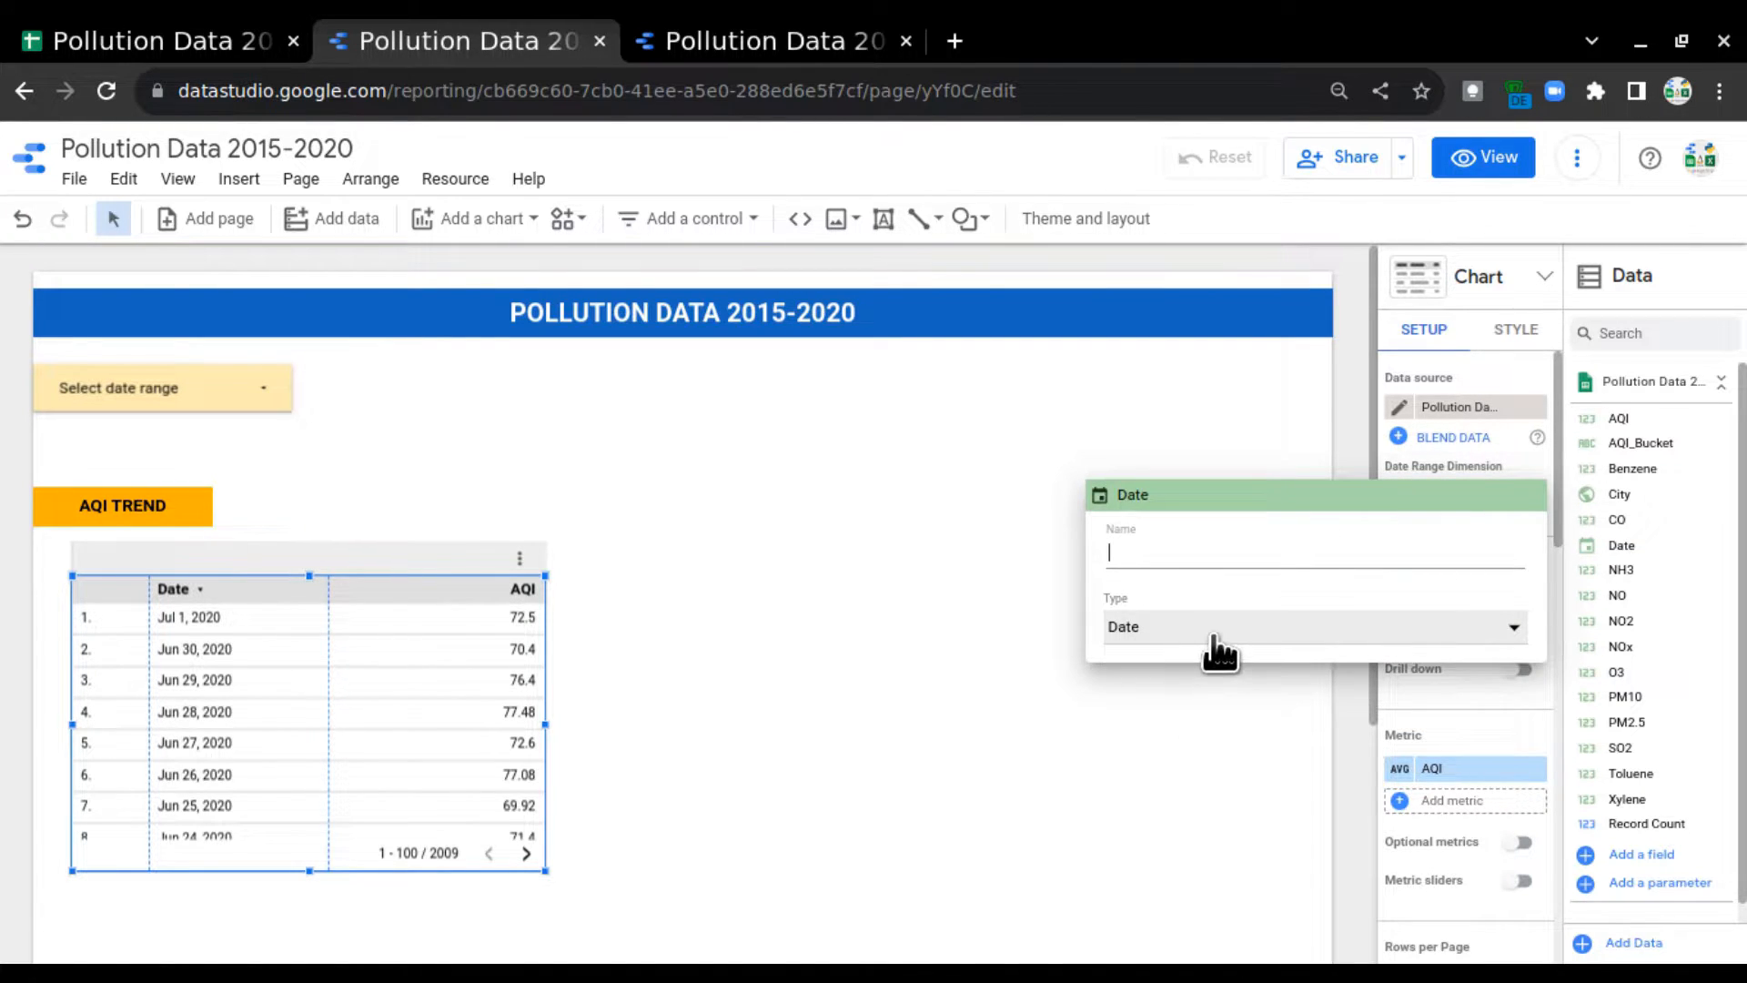
click(1143, 630)
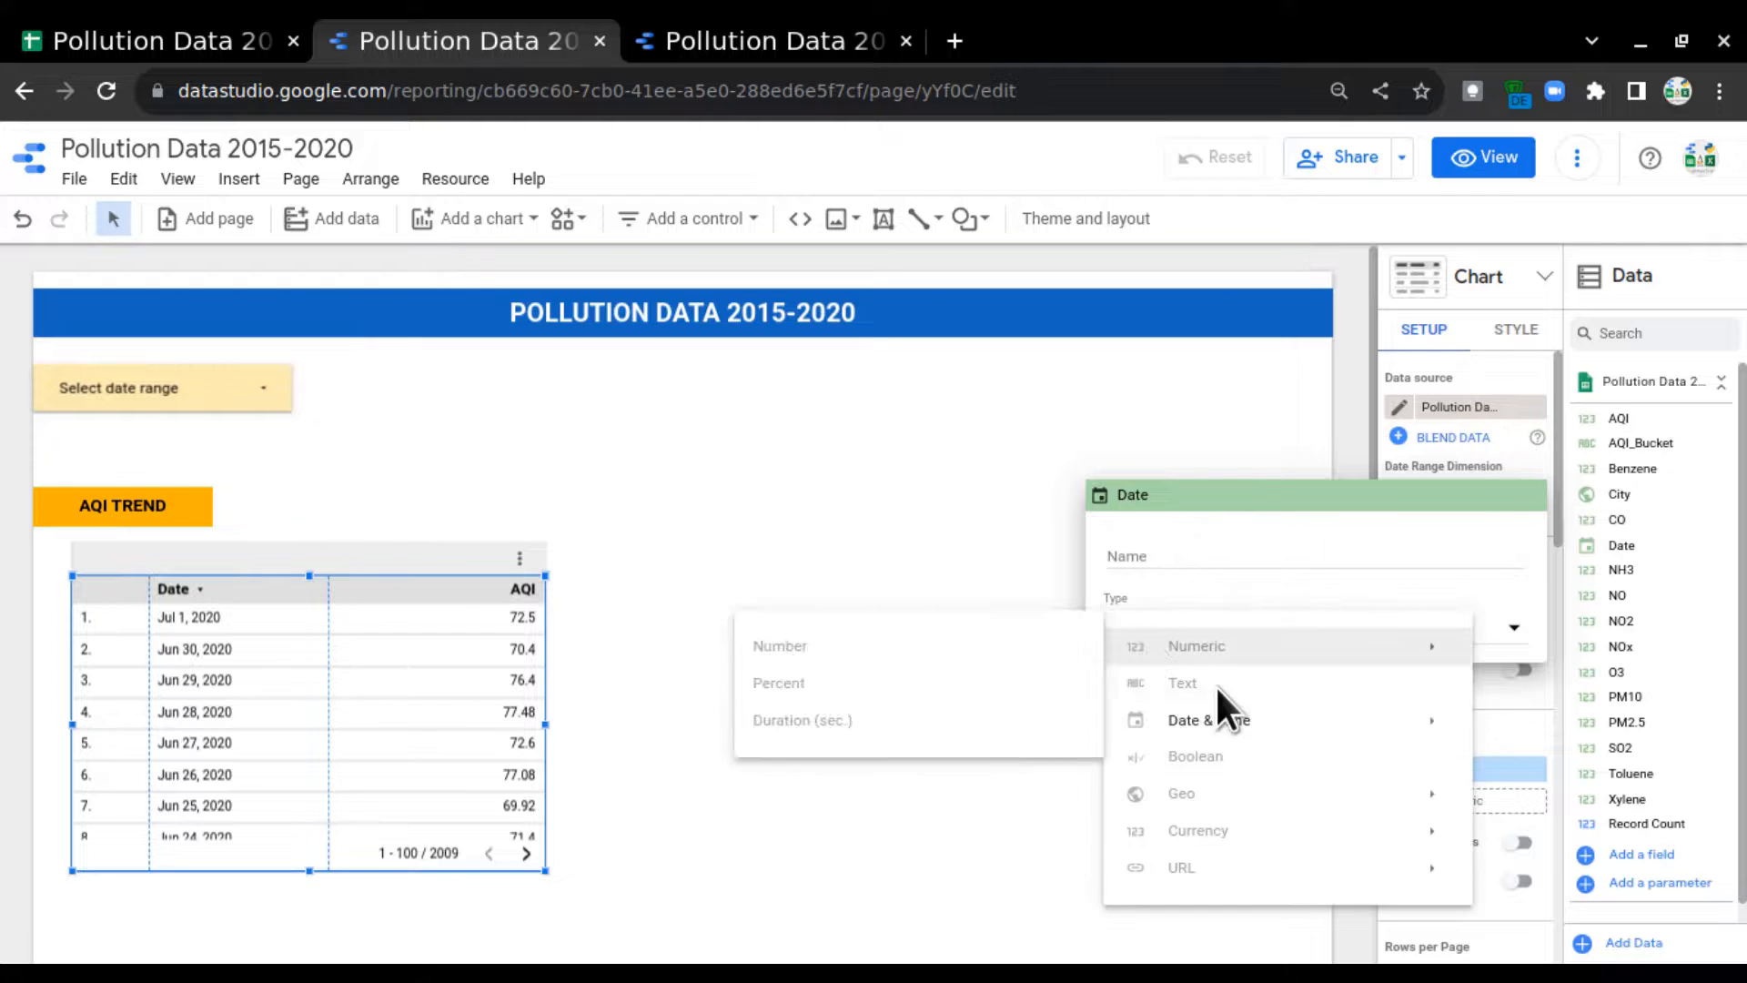
mouse_move(1293, 736)
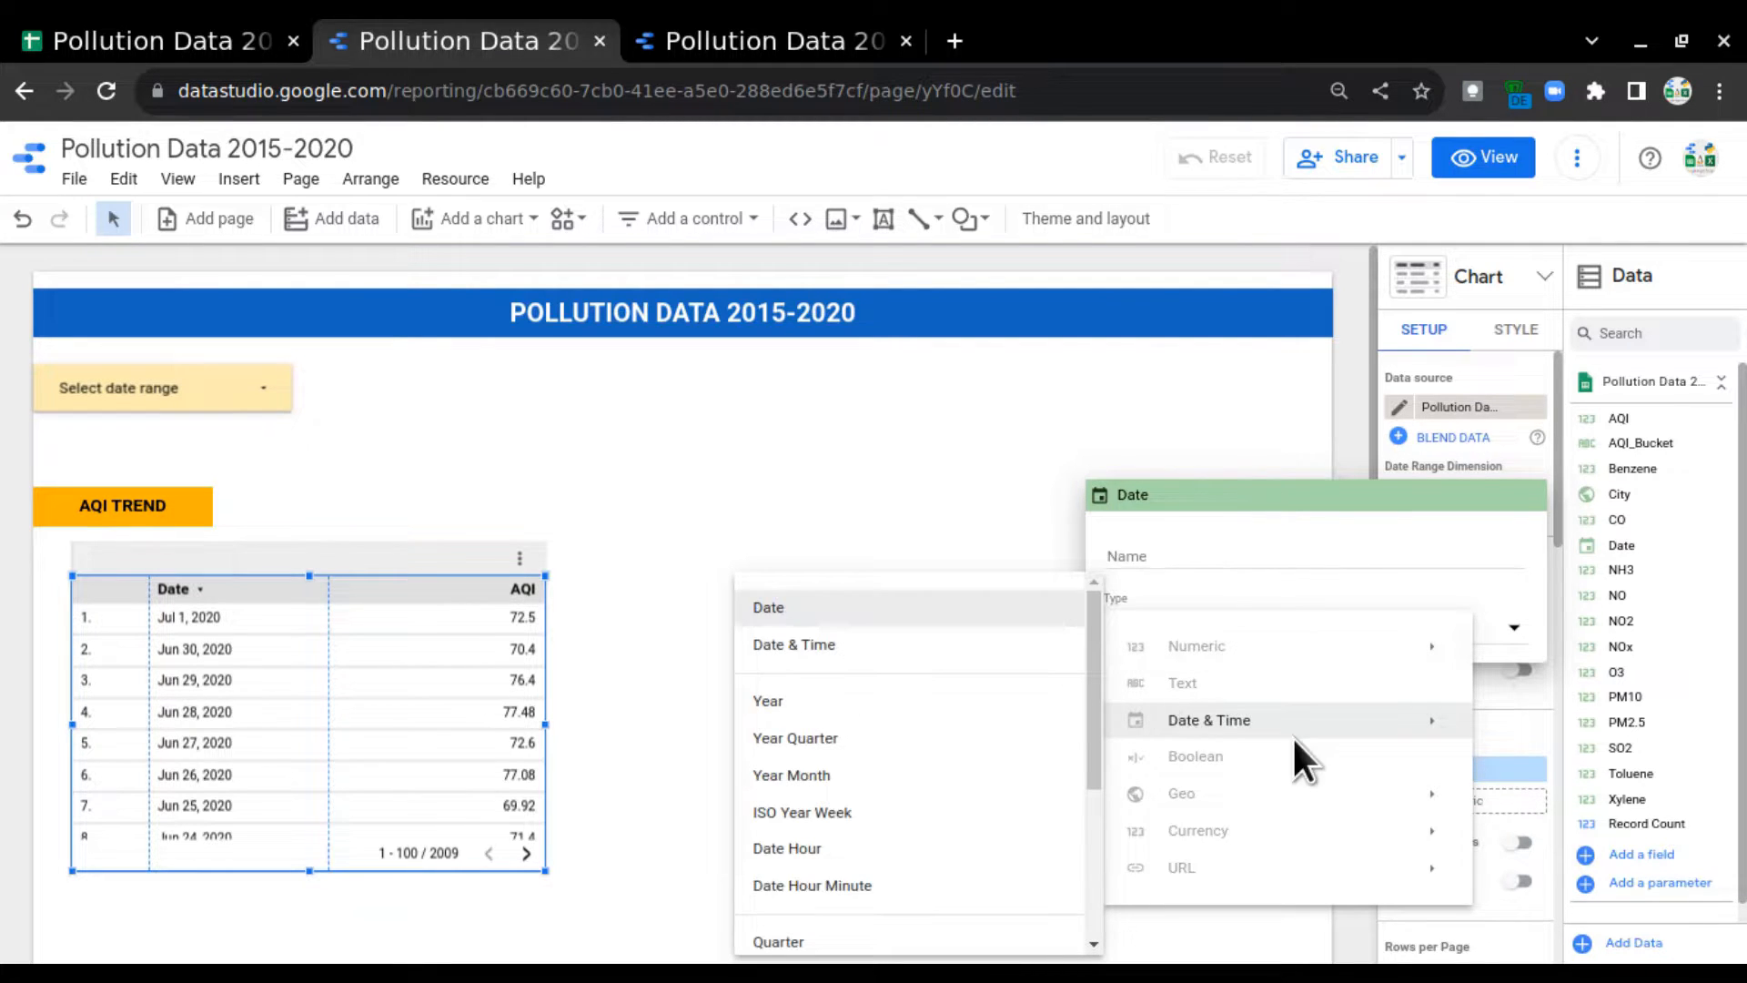
click(866, 708)
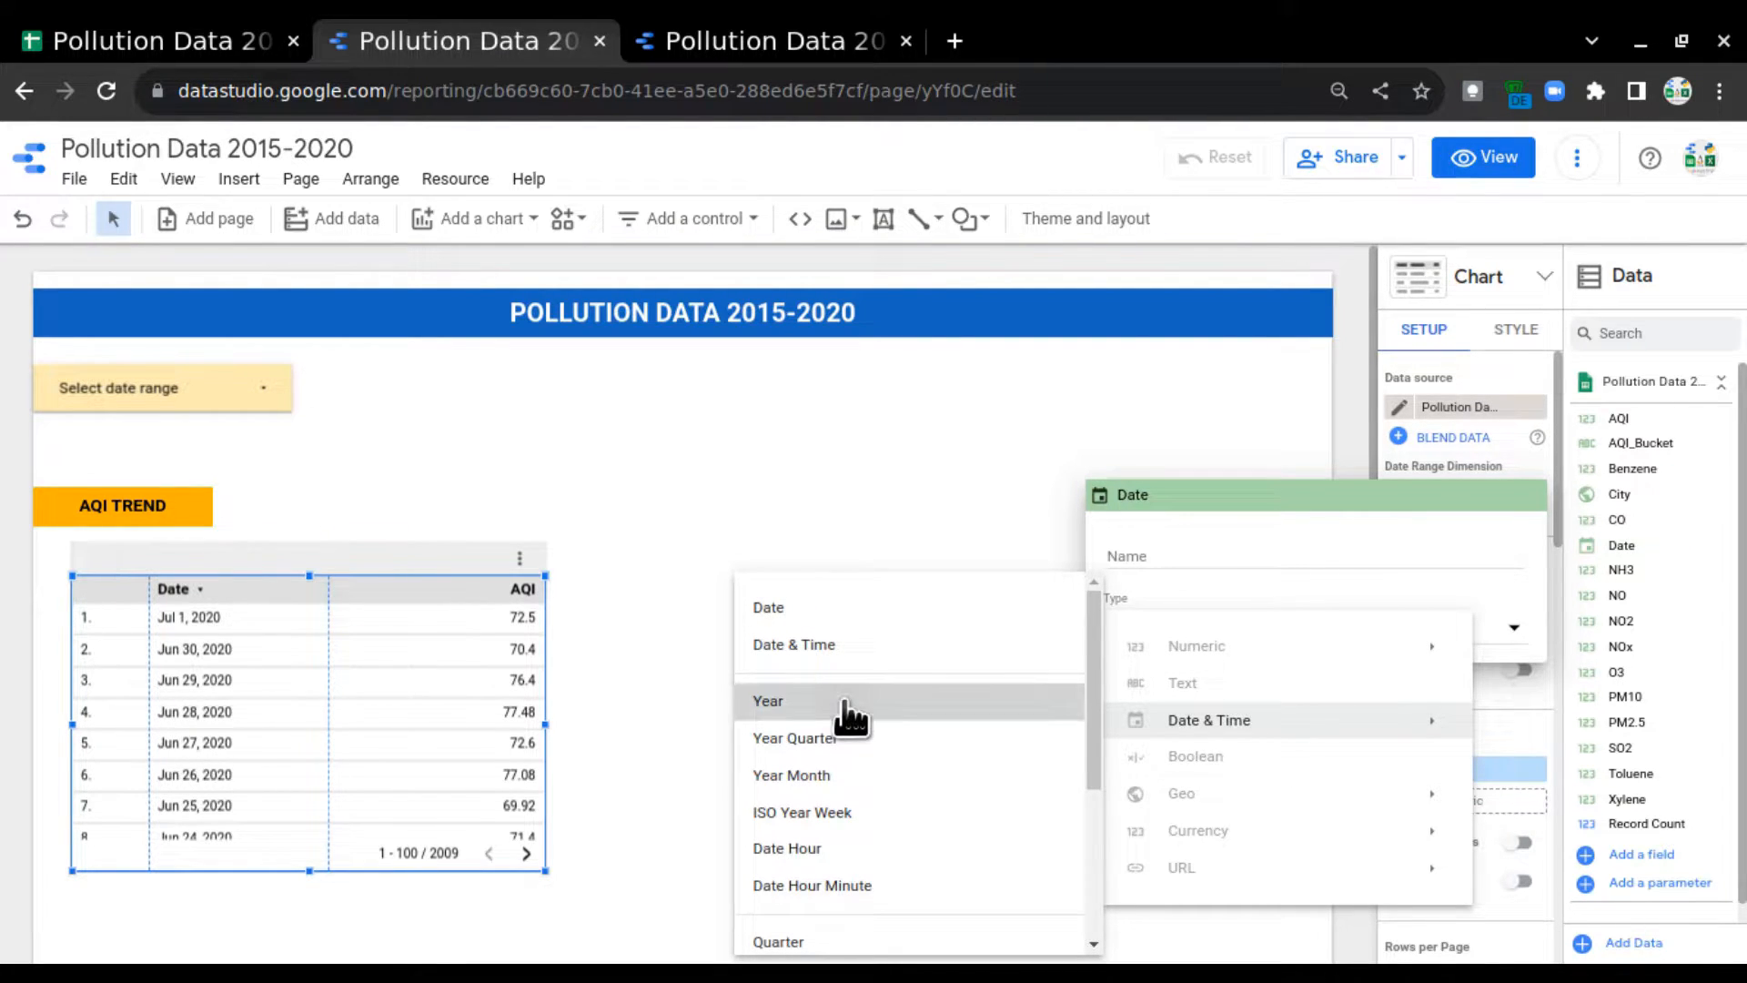
click(923, 657)
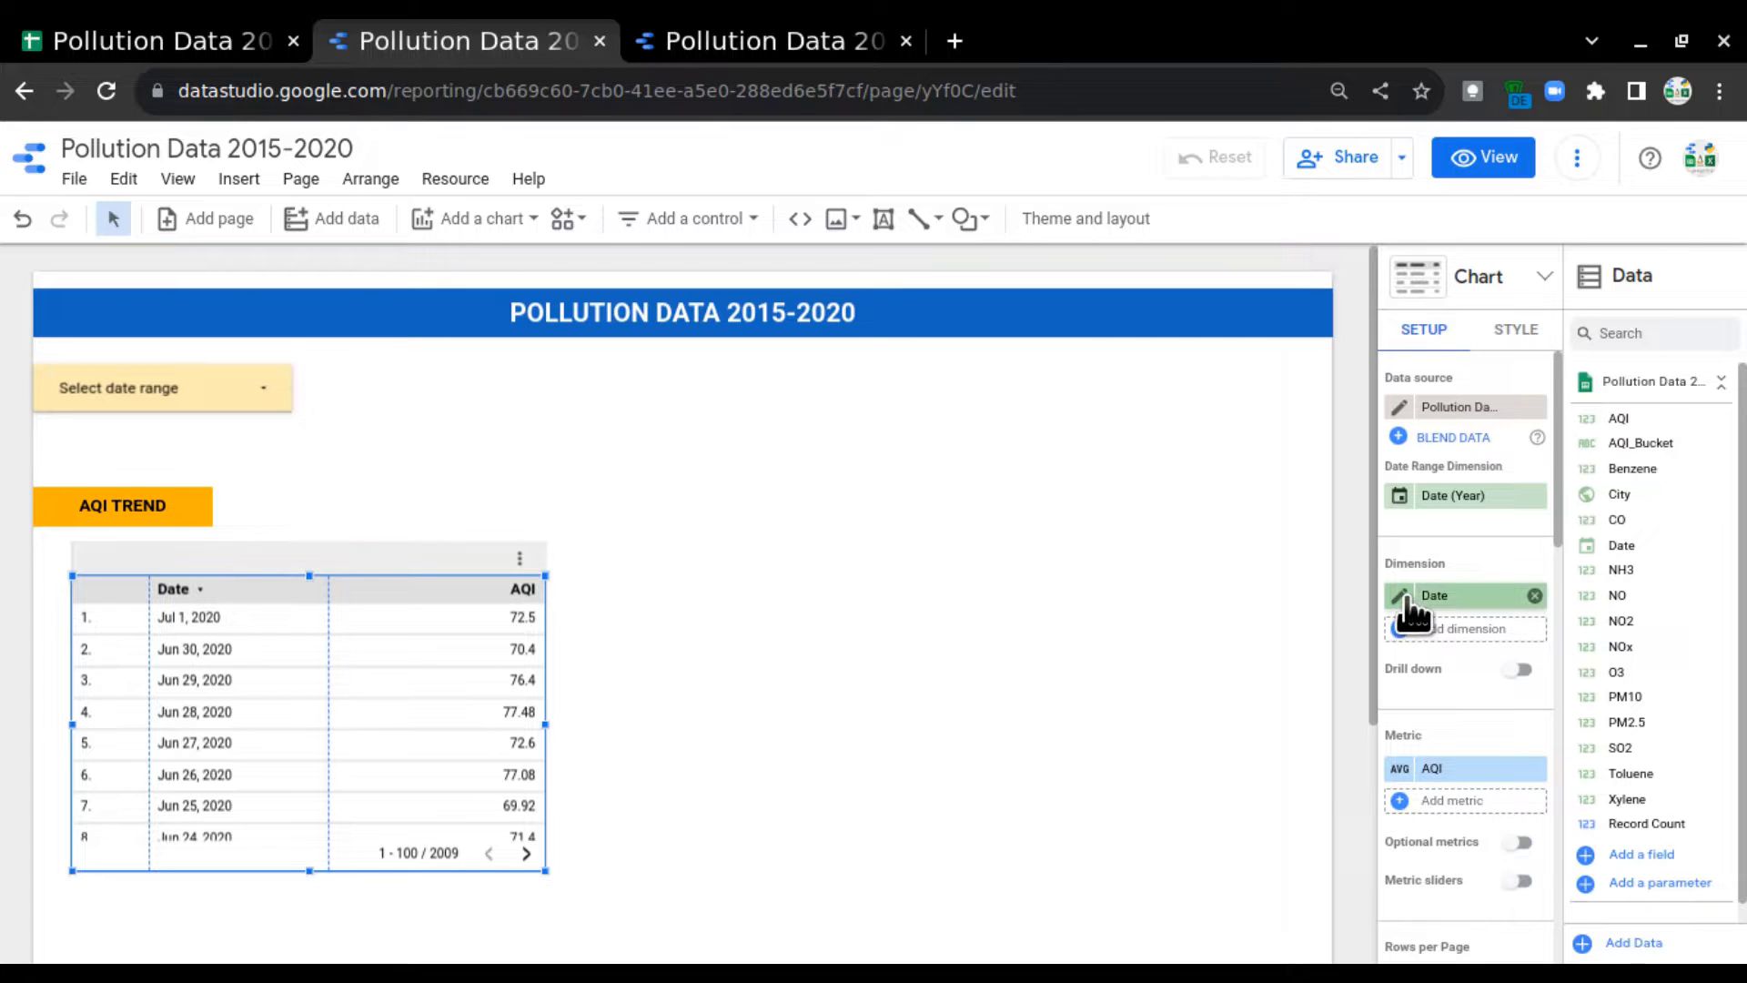
Step: Change the type of the table's Date dimension to Year so that AQI is averaged per year
click(1401, 596)
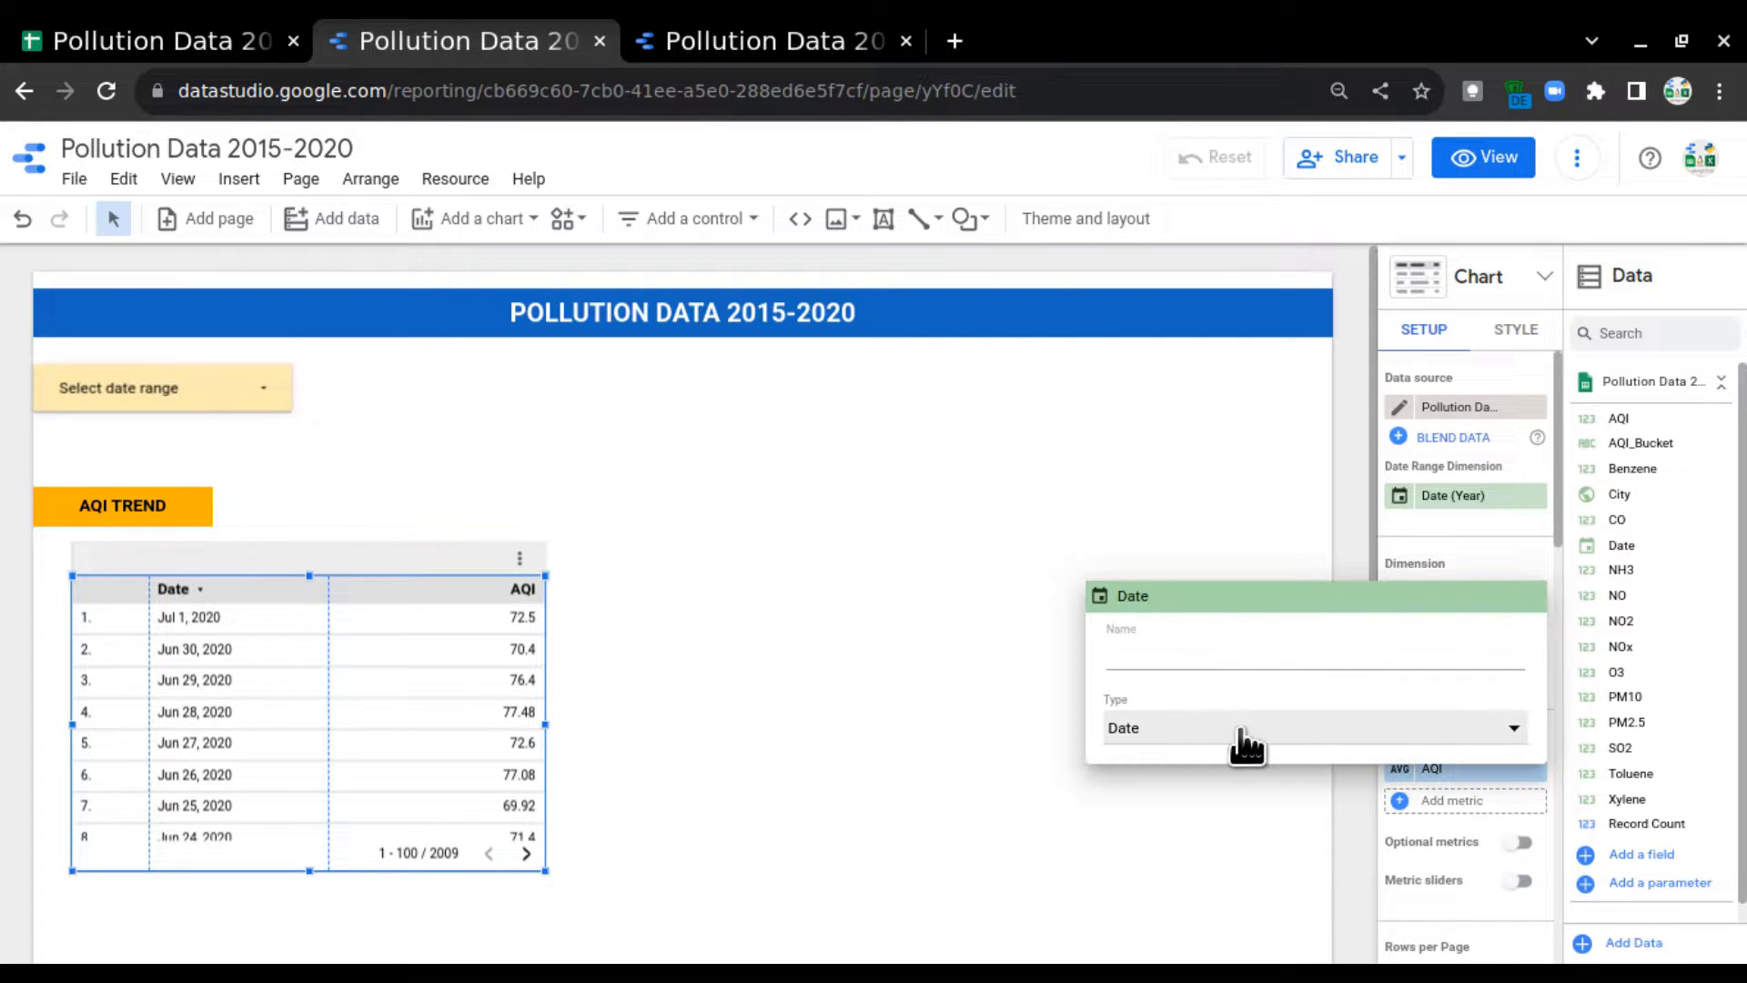
click(1146, 729)
mouse_move(1209, 774)
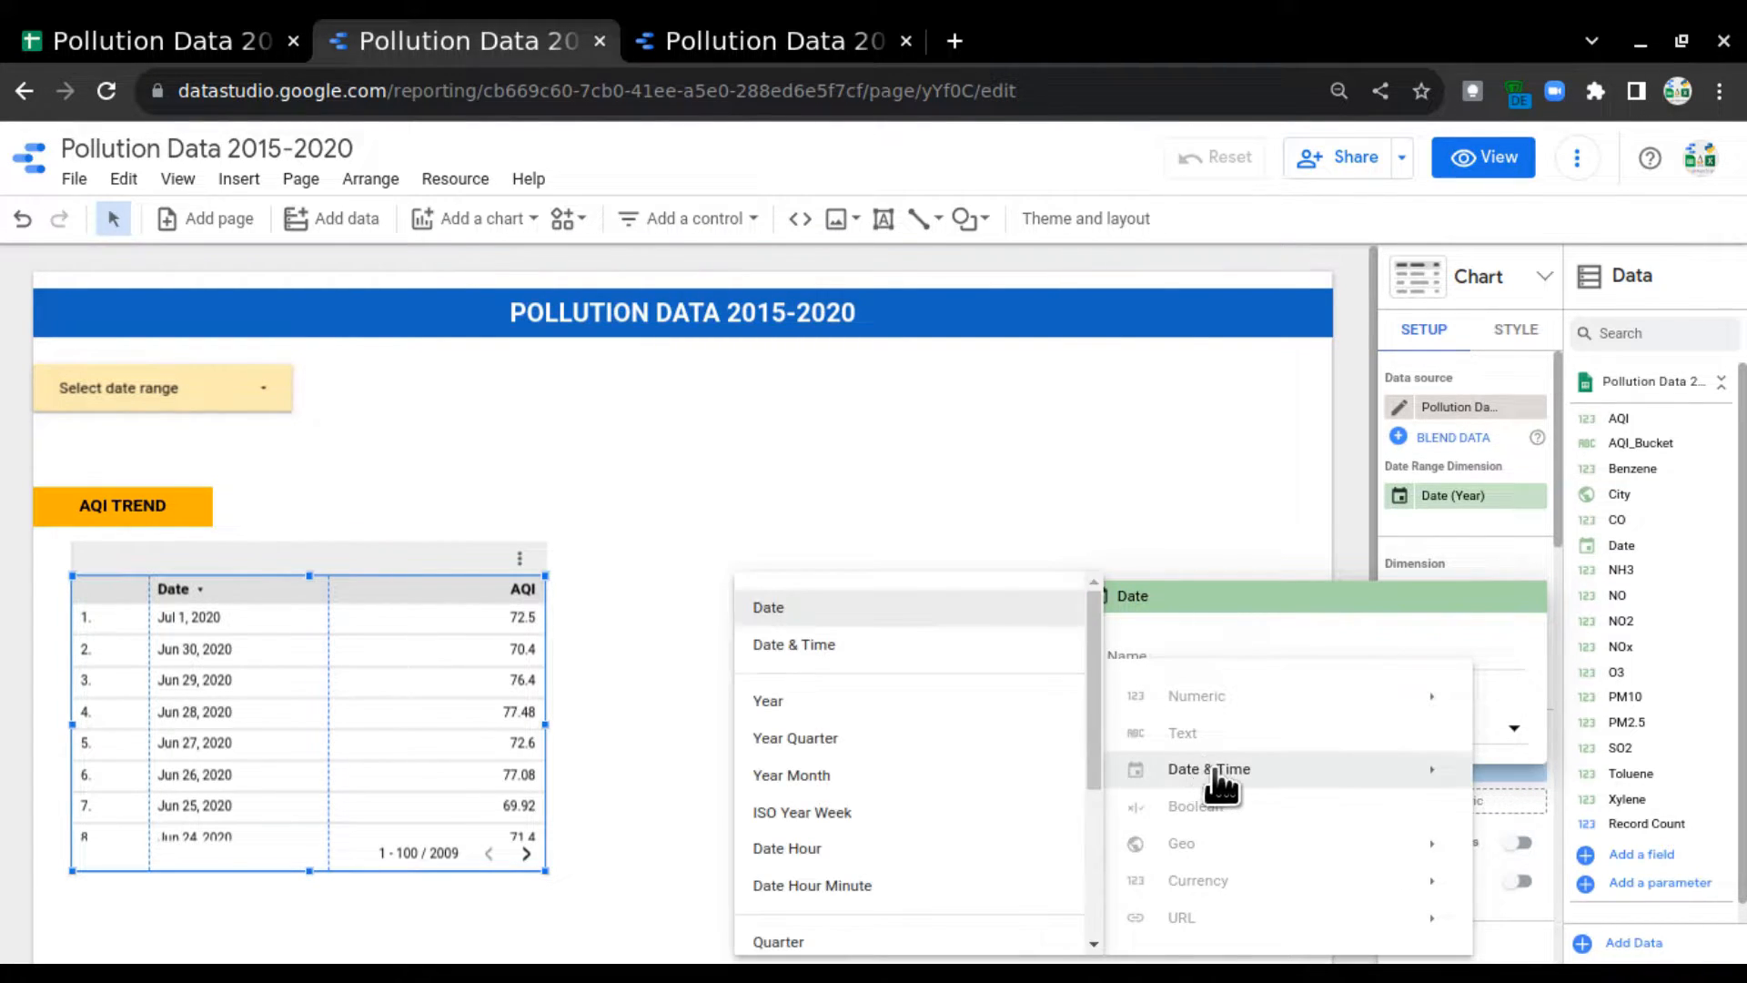
click(890, 696)
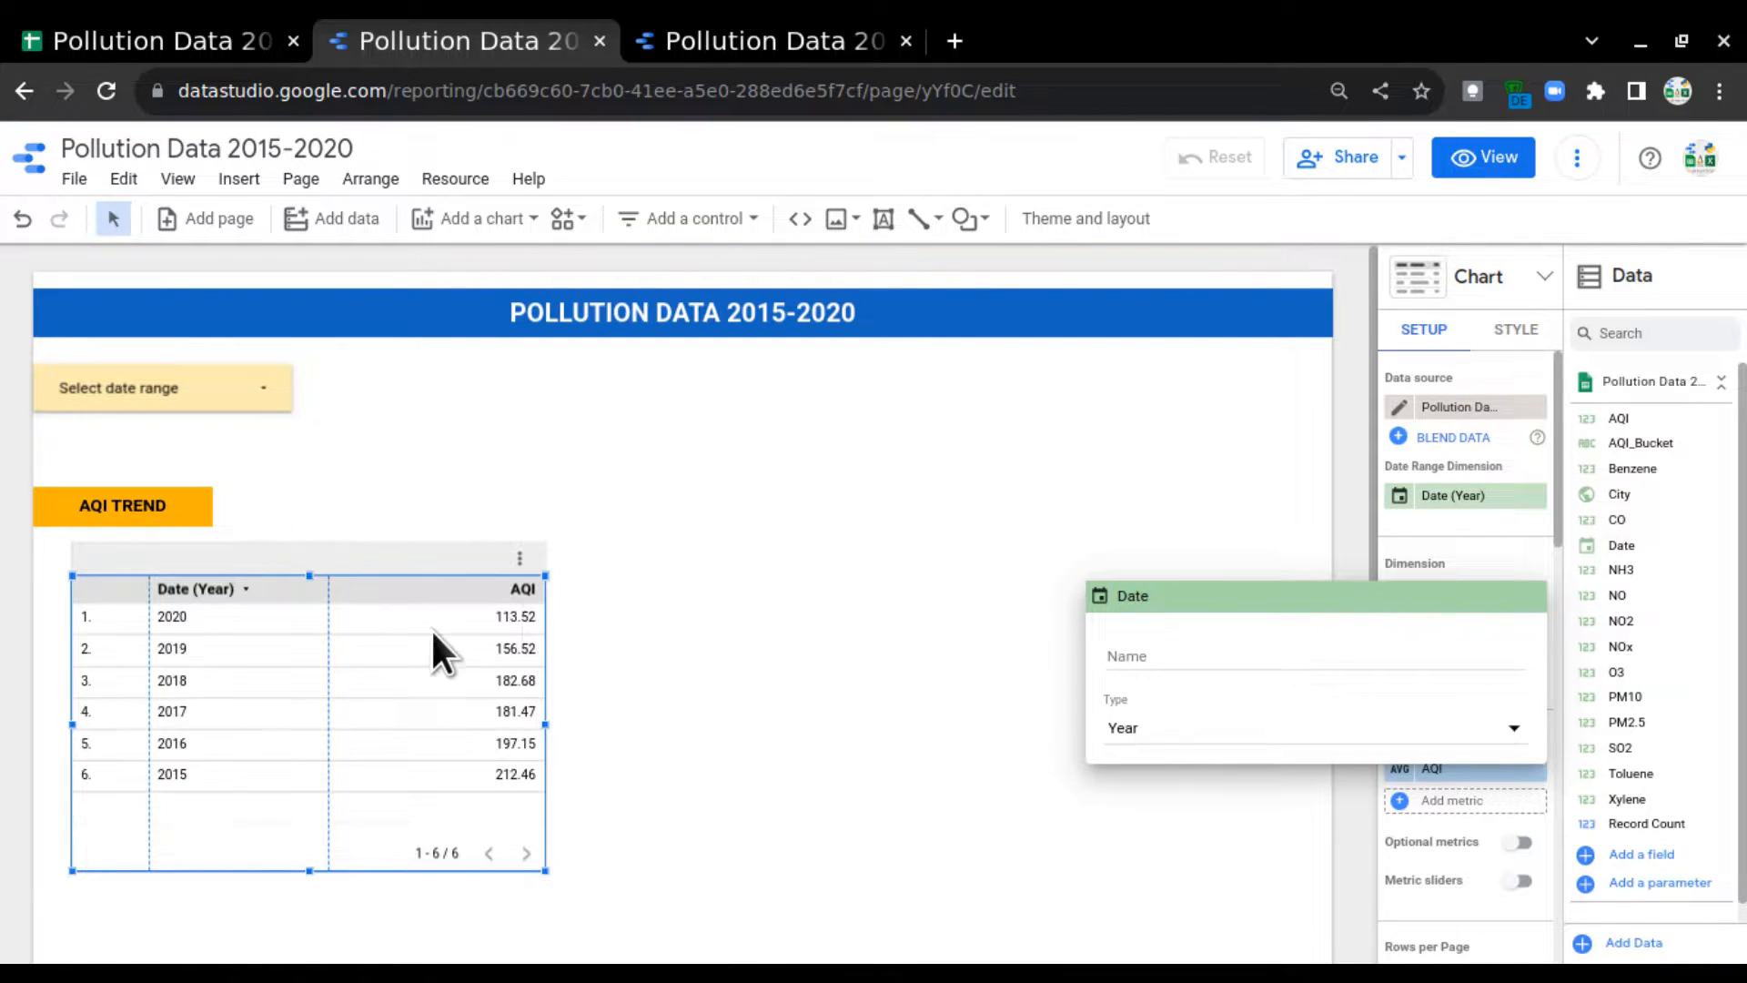
click(742, 601)
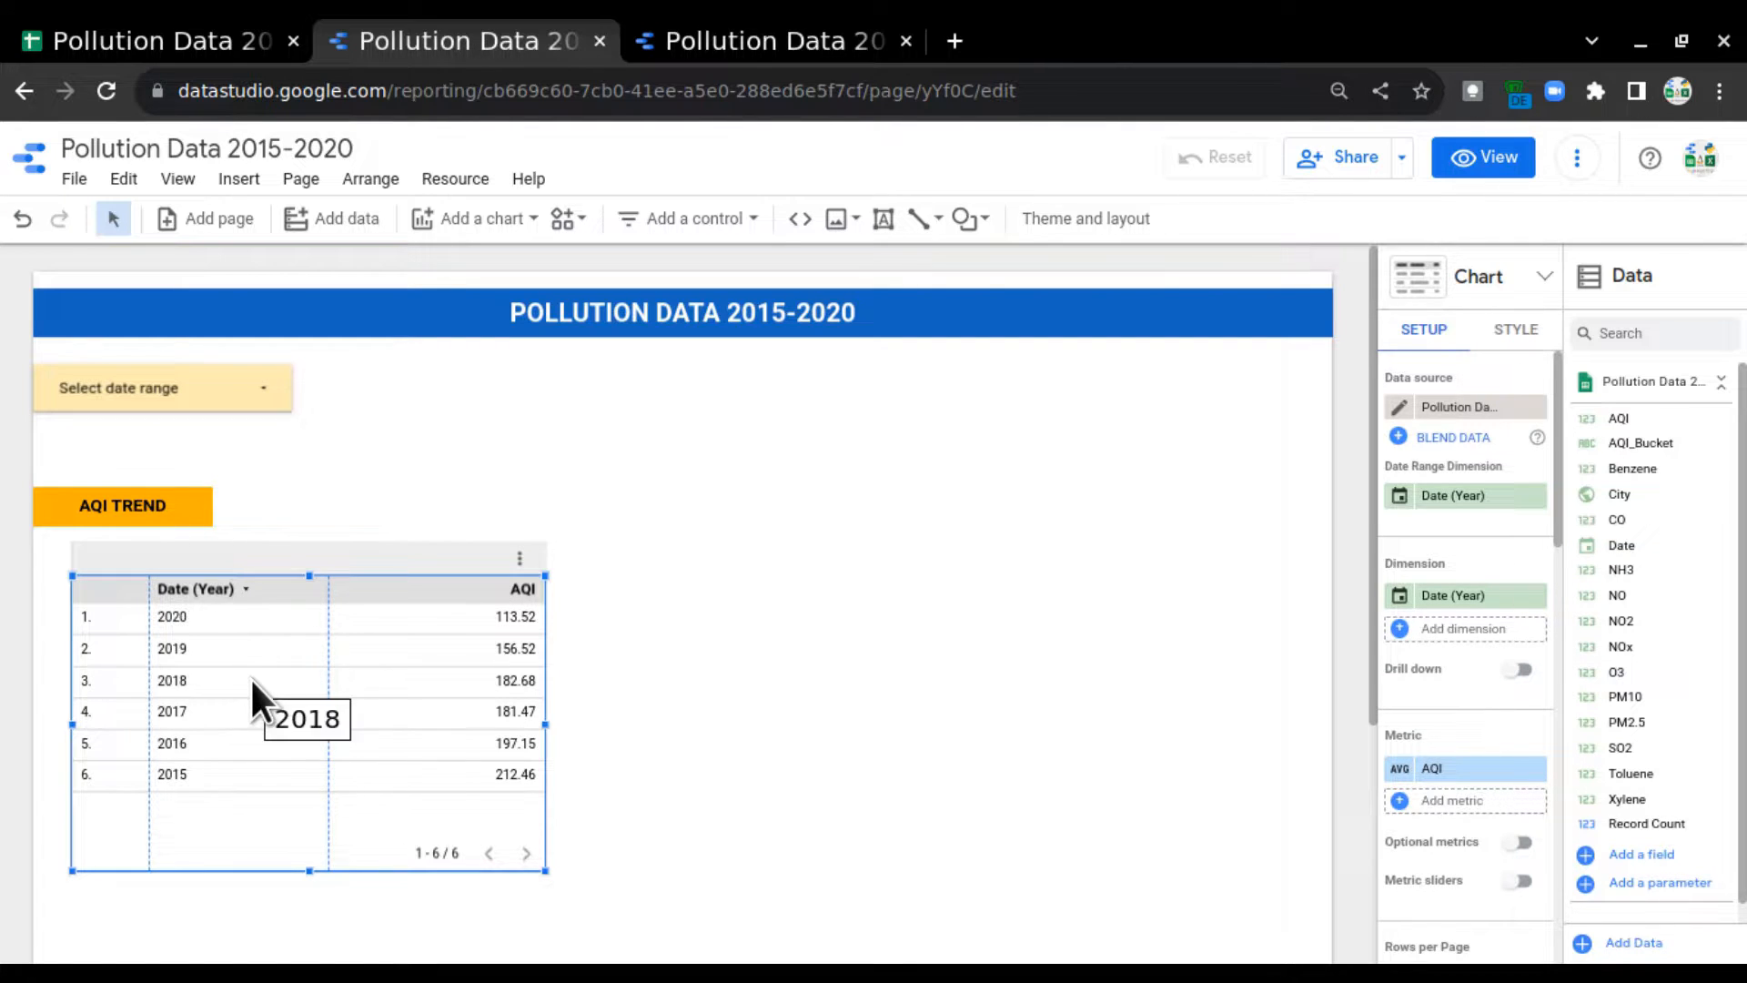
Step: Check the Date column in the source Google Sheets data set, and return to the report being built
click(213, 46)
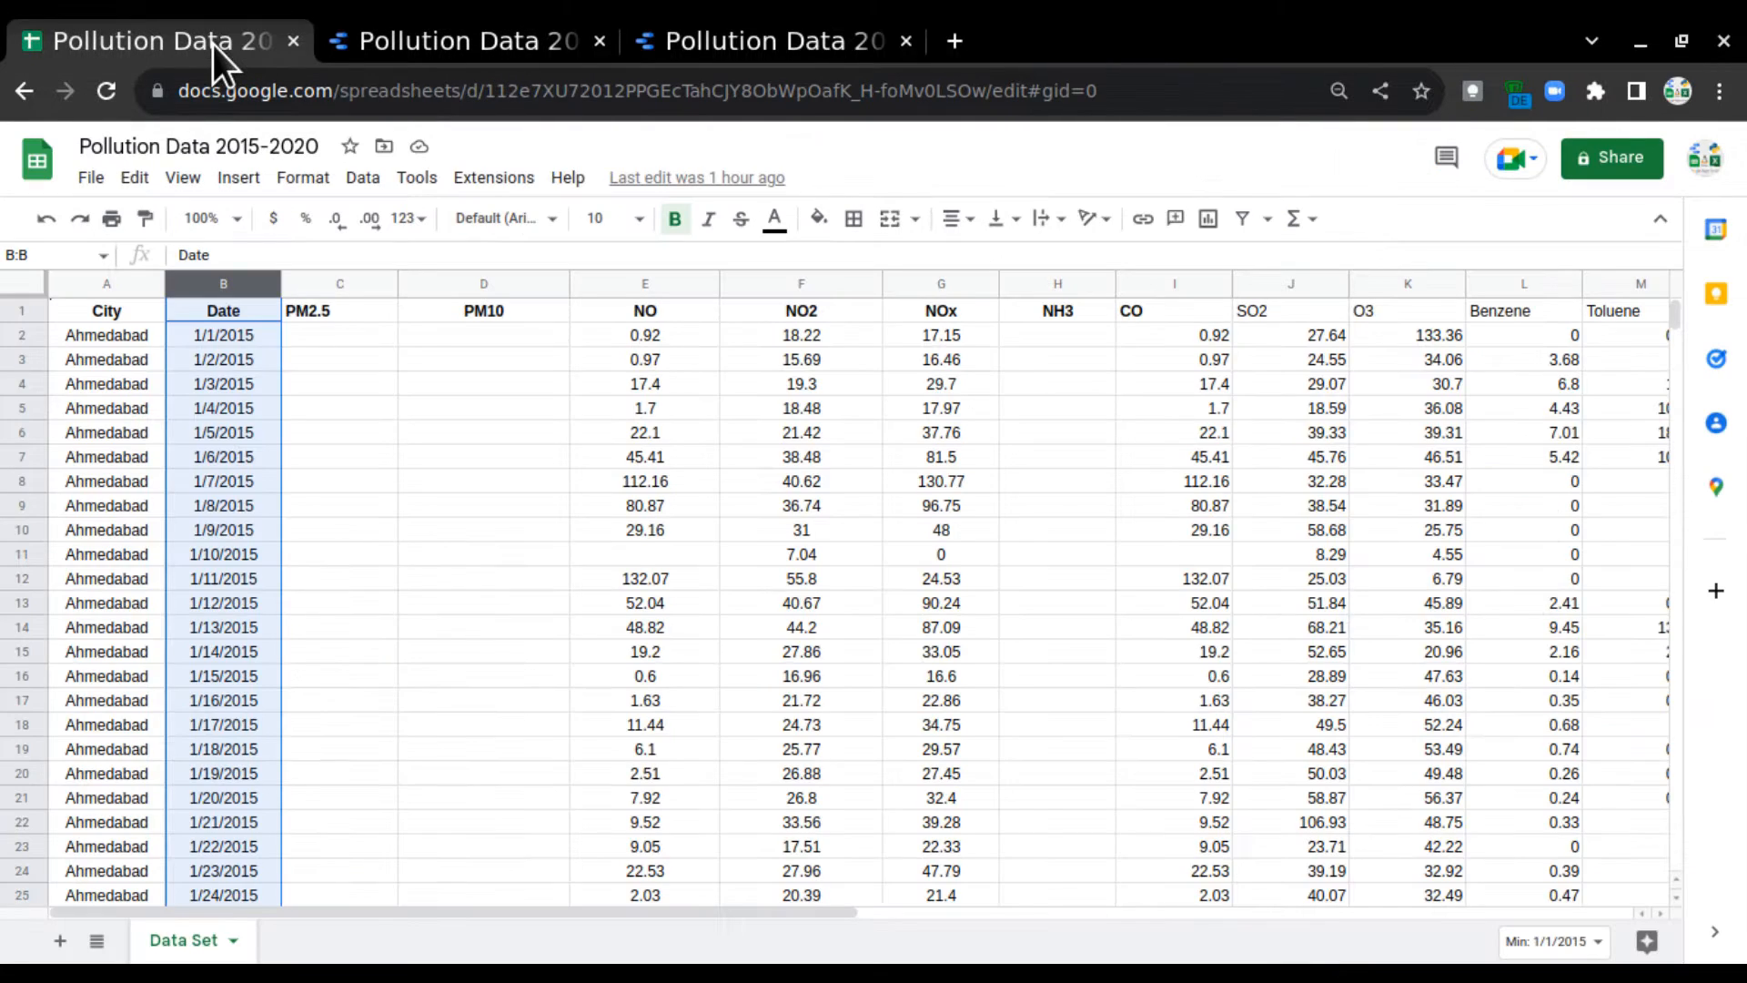
click(232, 430)
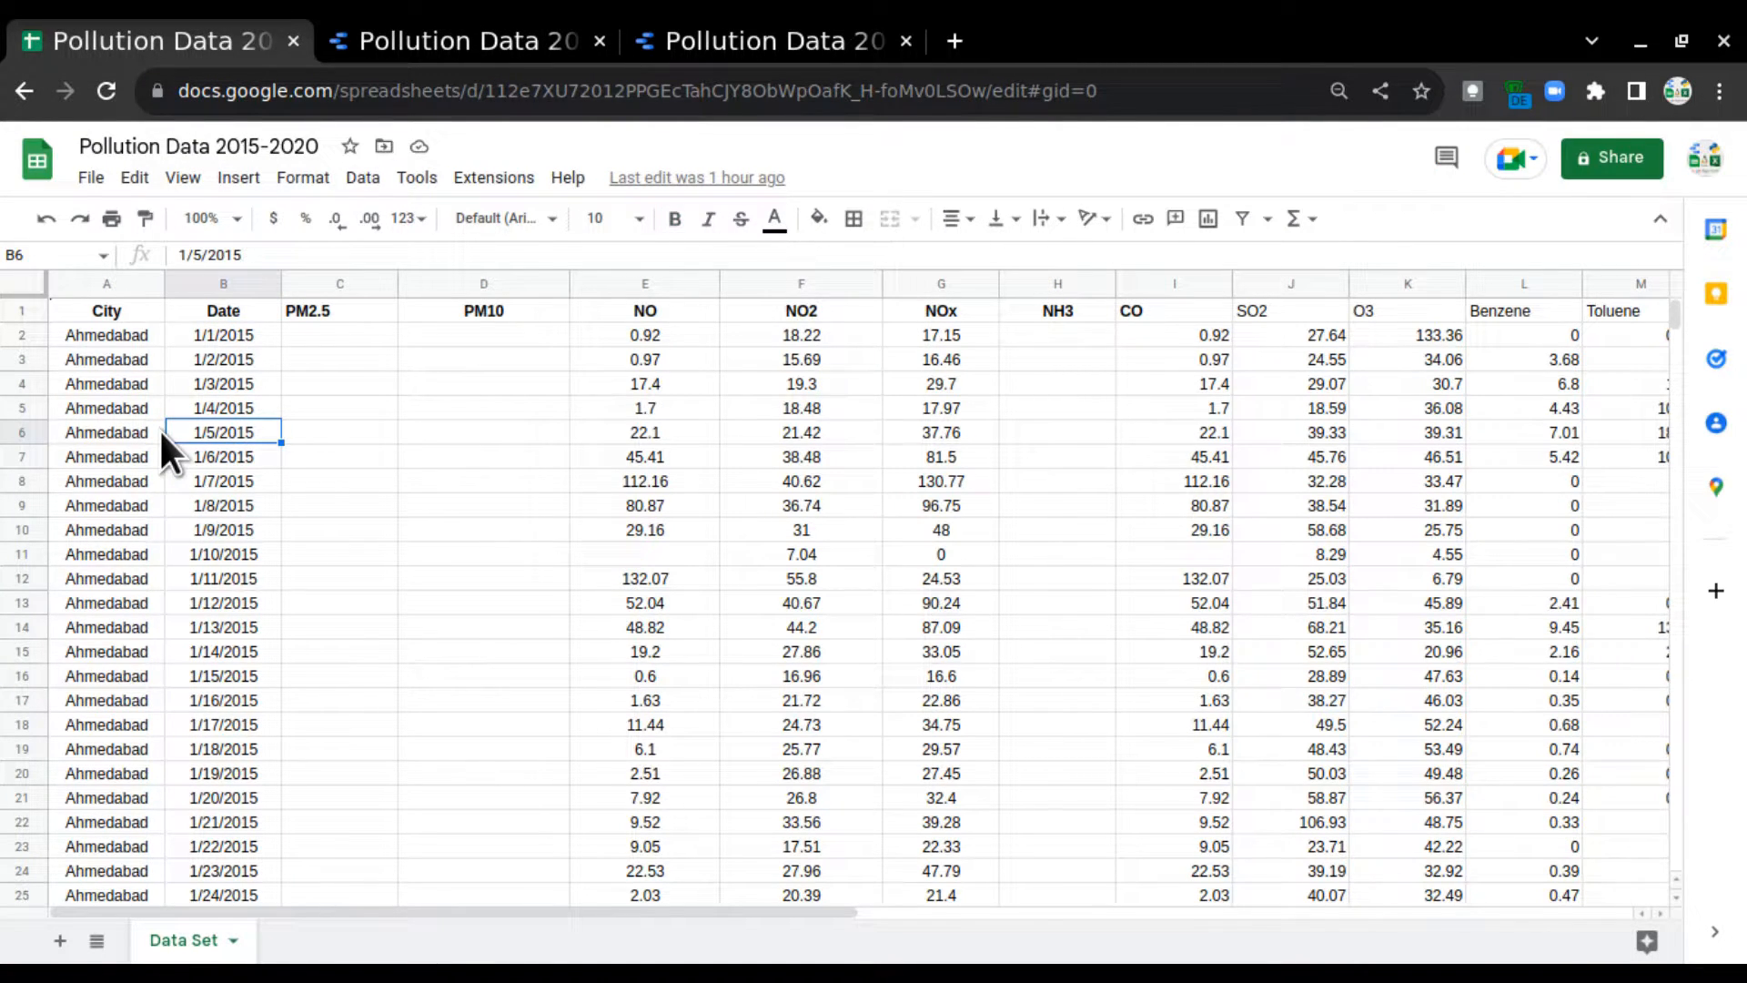
click(435, 46)
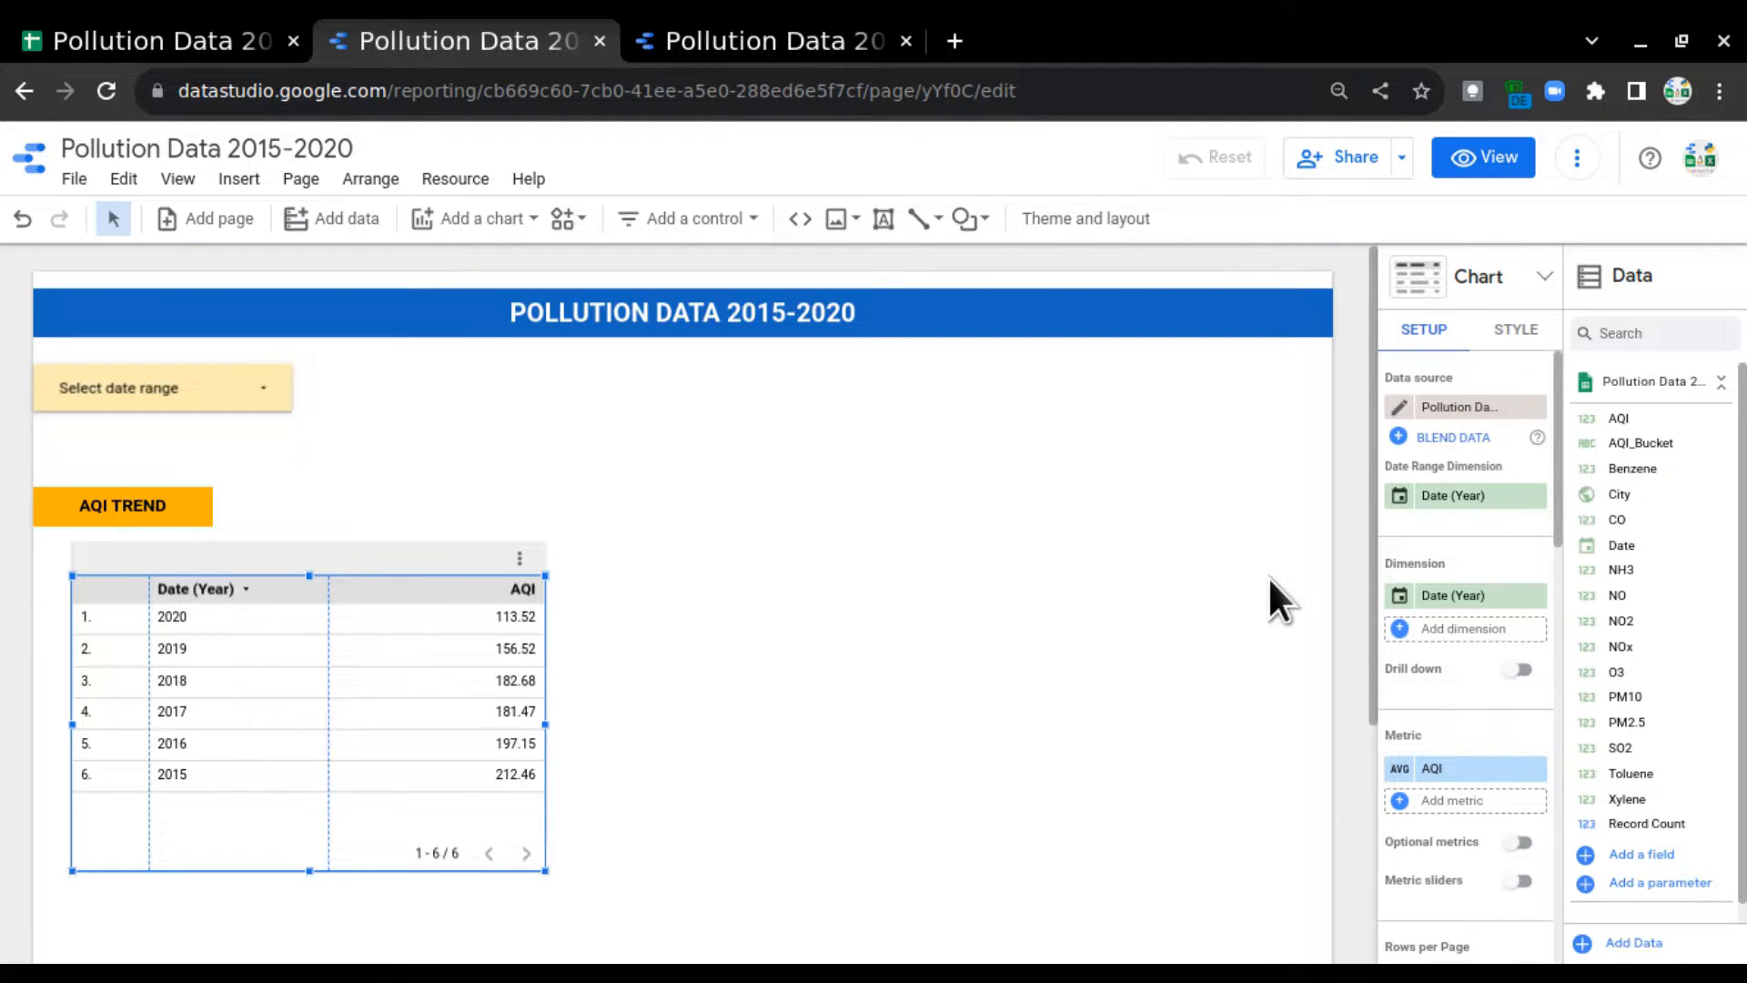
Step: Convert the yearly AQI table into a smoothed time series chart, and check its values from 2015 to 2020
click(1542, 279)
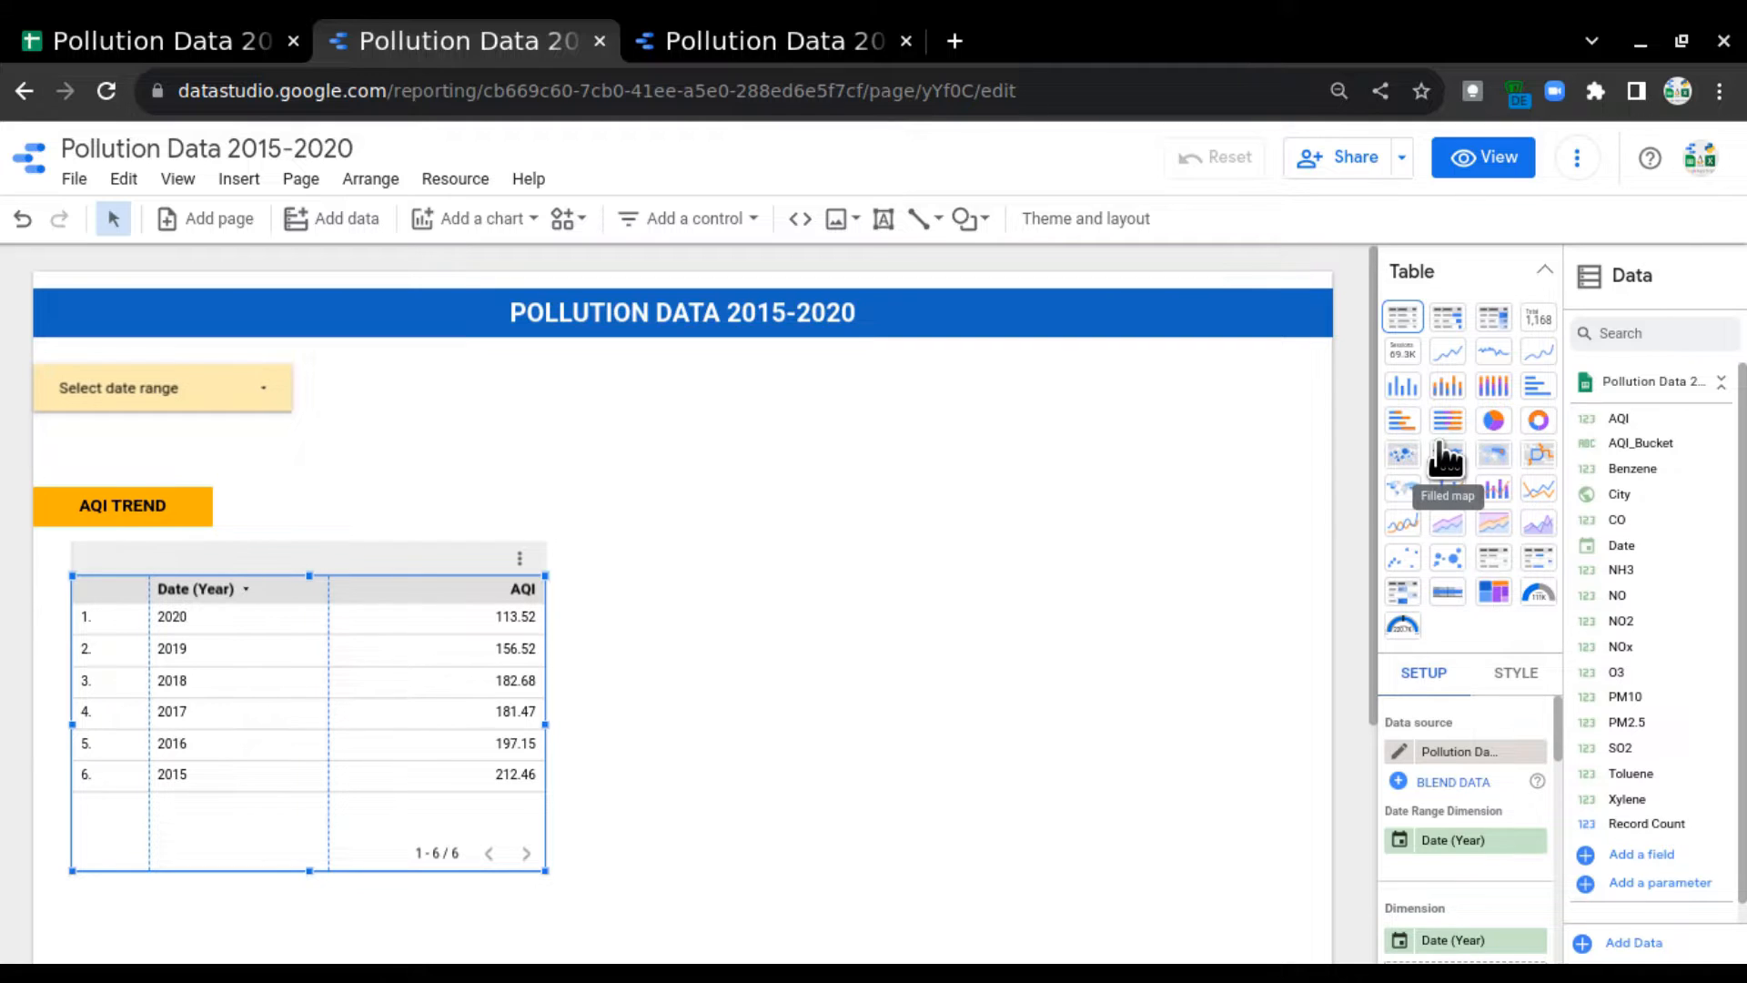
click(1546, 355)
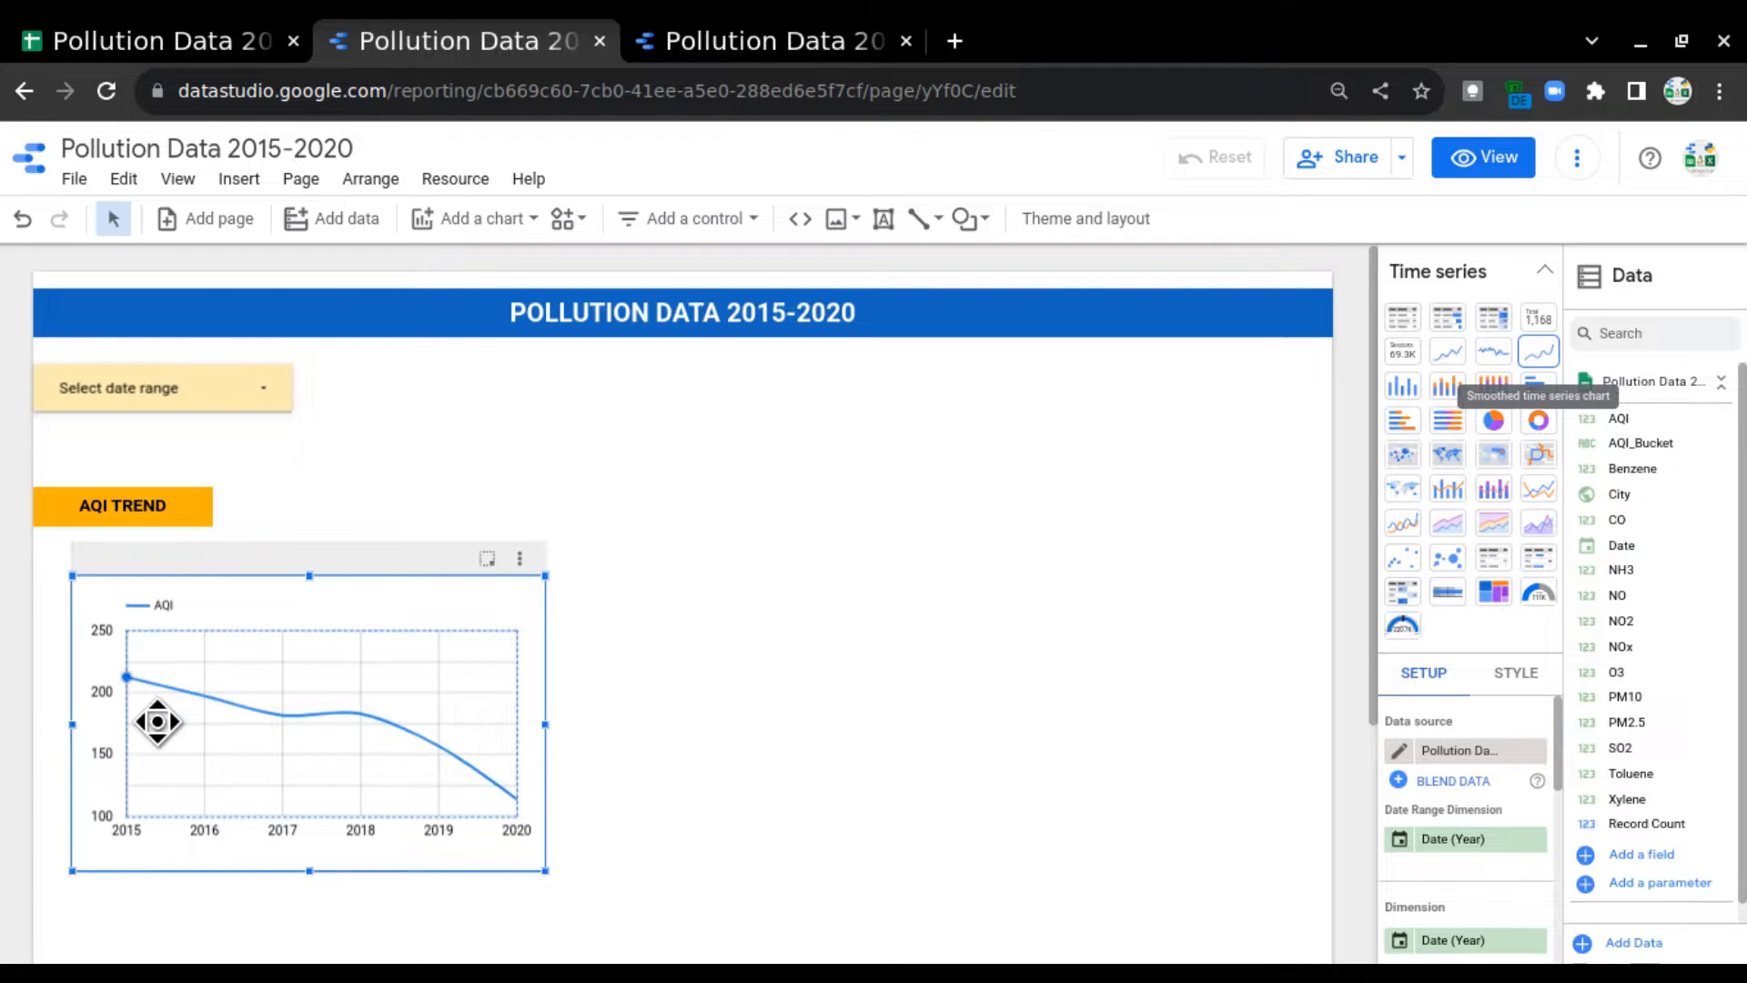
mouse_move(136, 692)
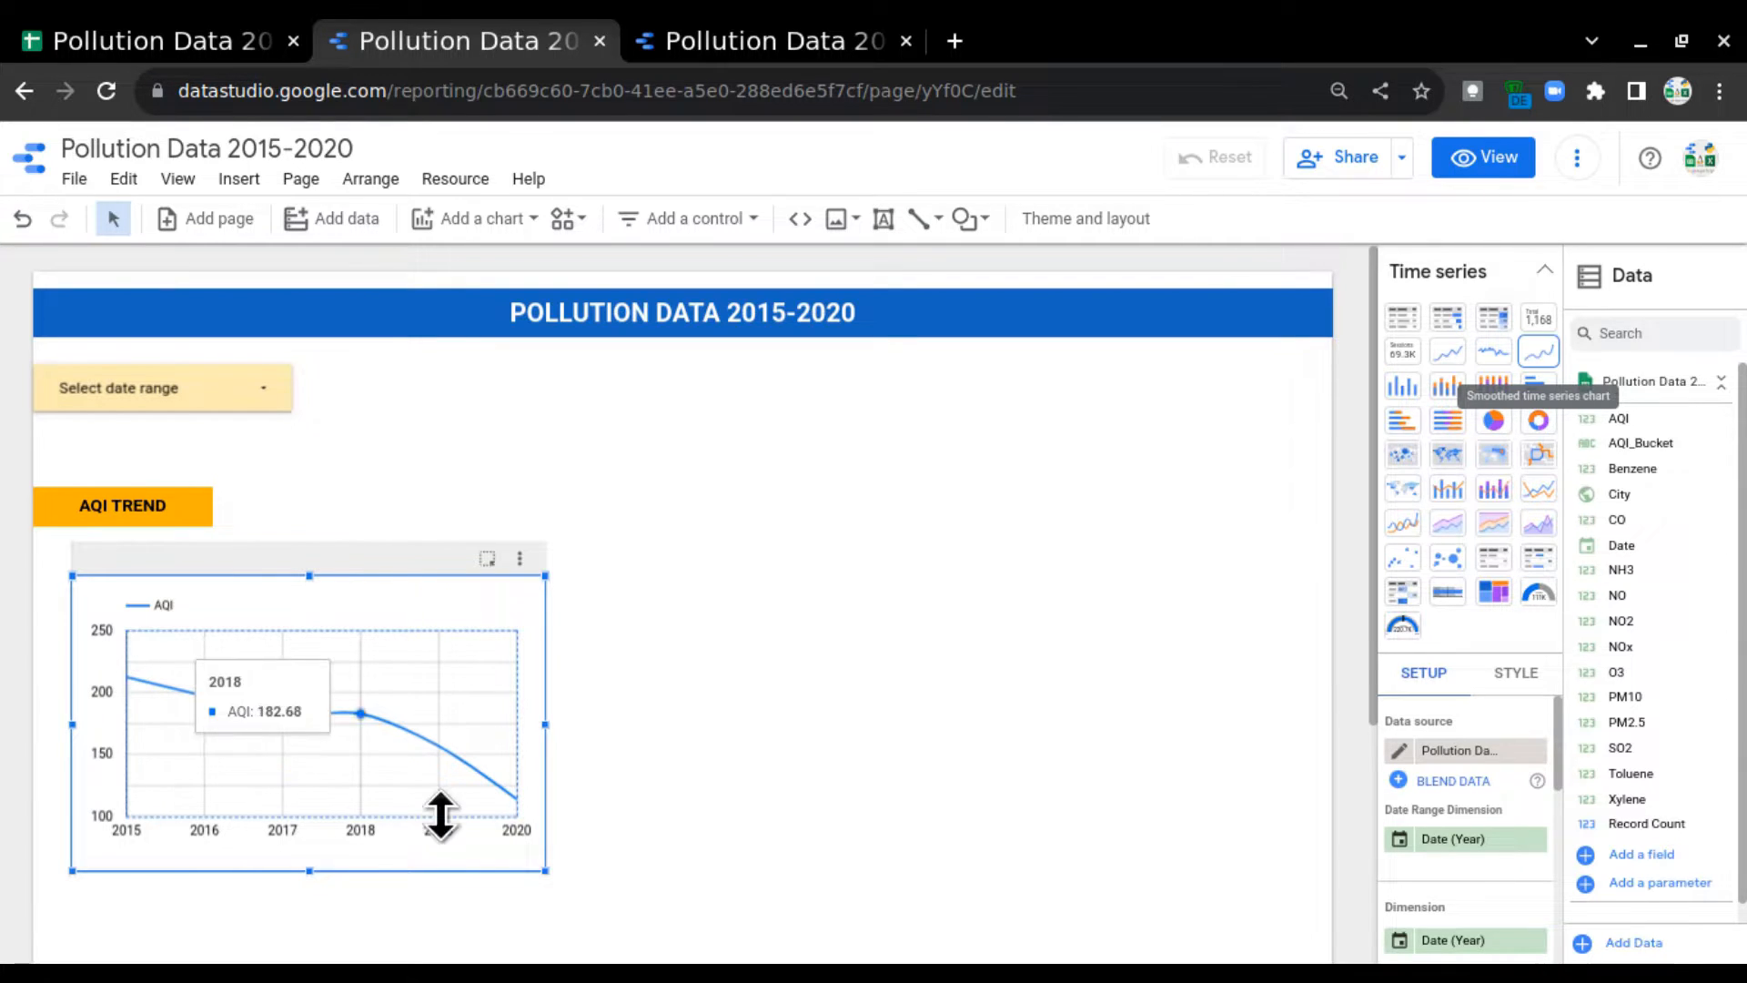
mouse_move(514, 798)
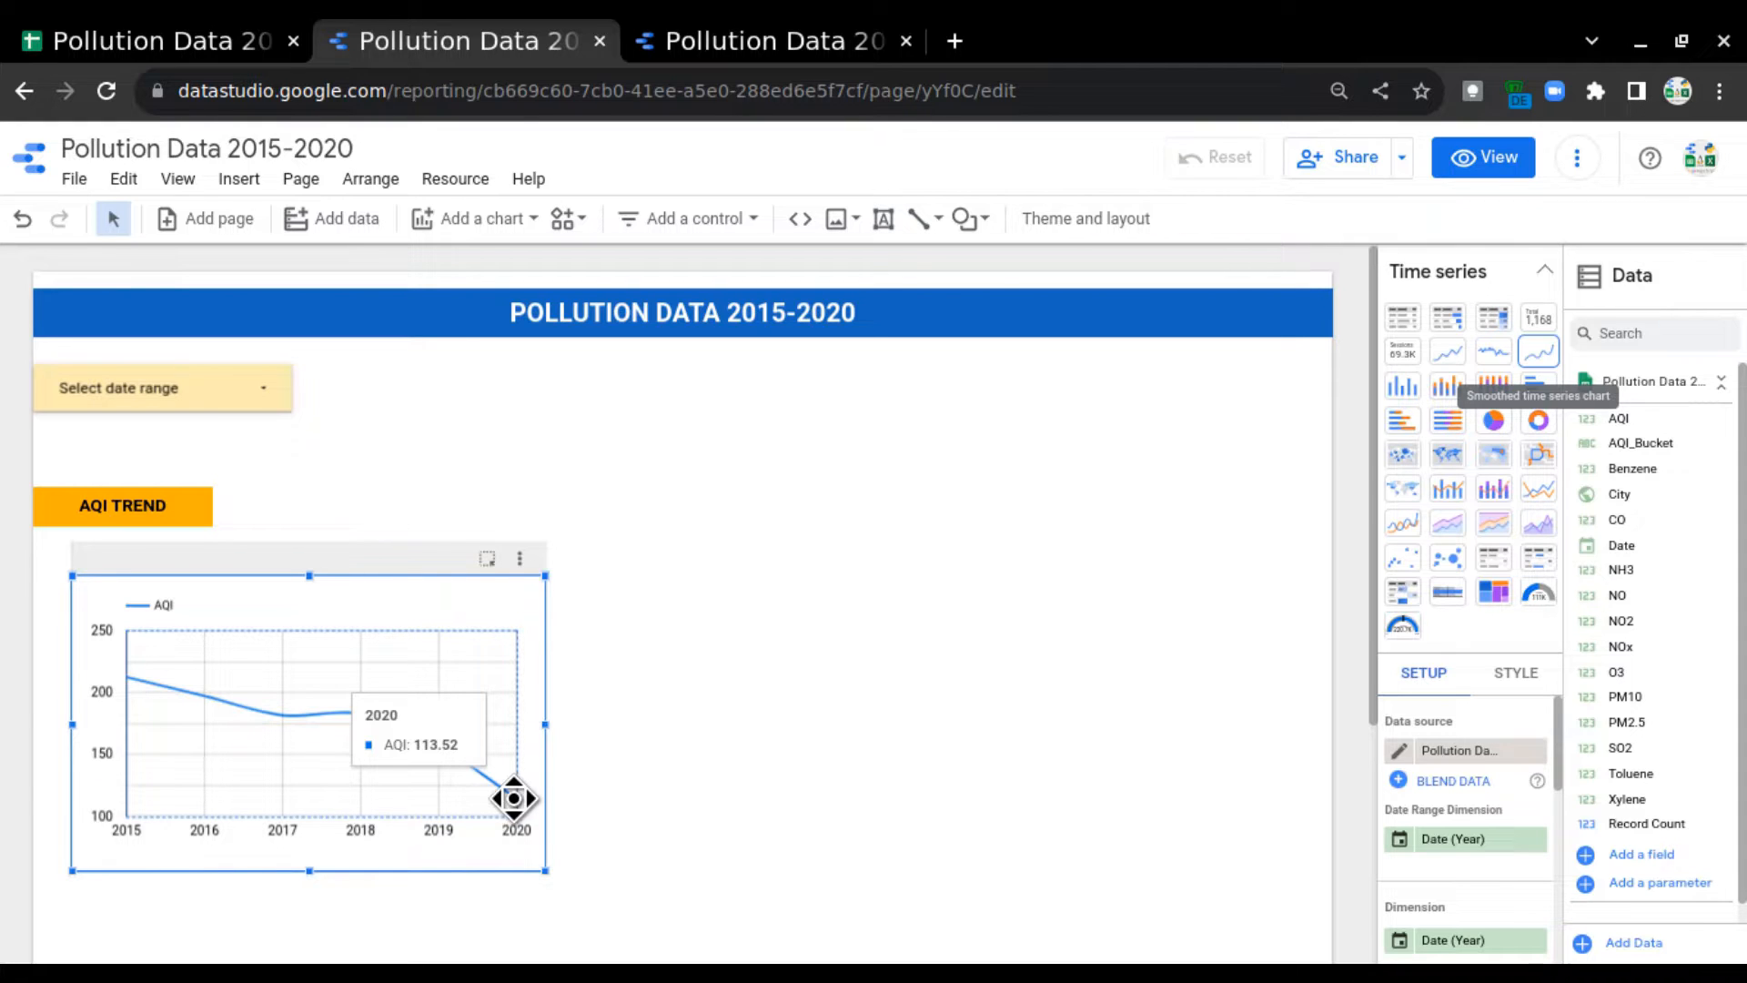
scroll(919, 583, down, 2)
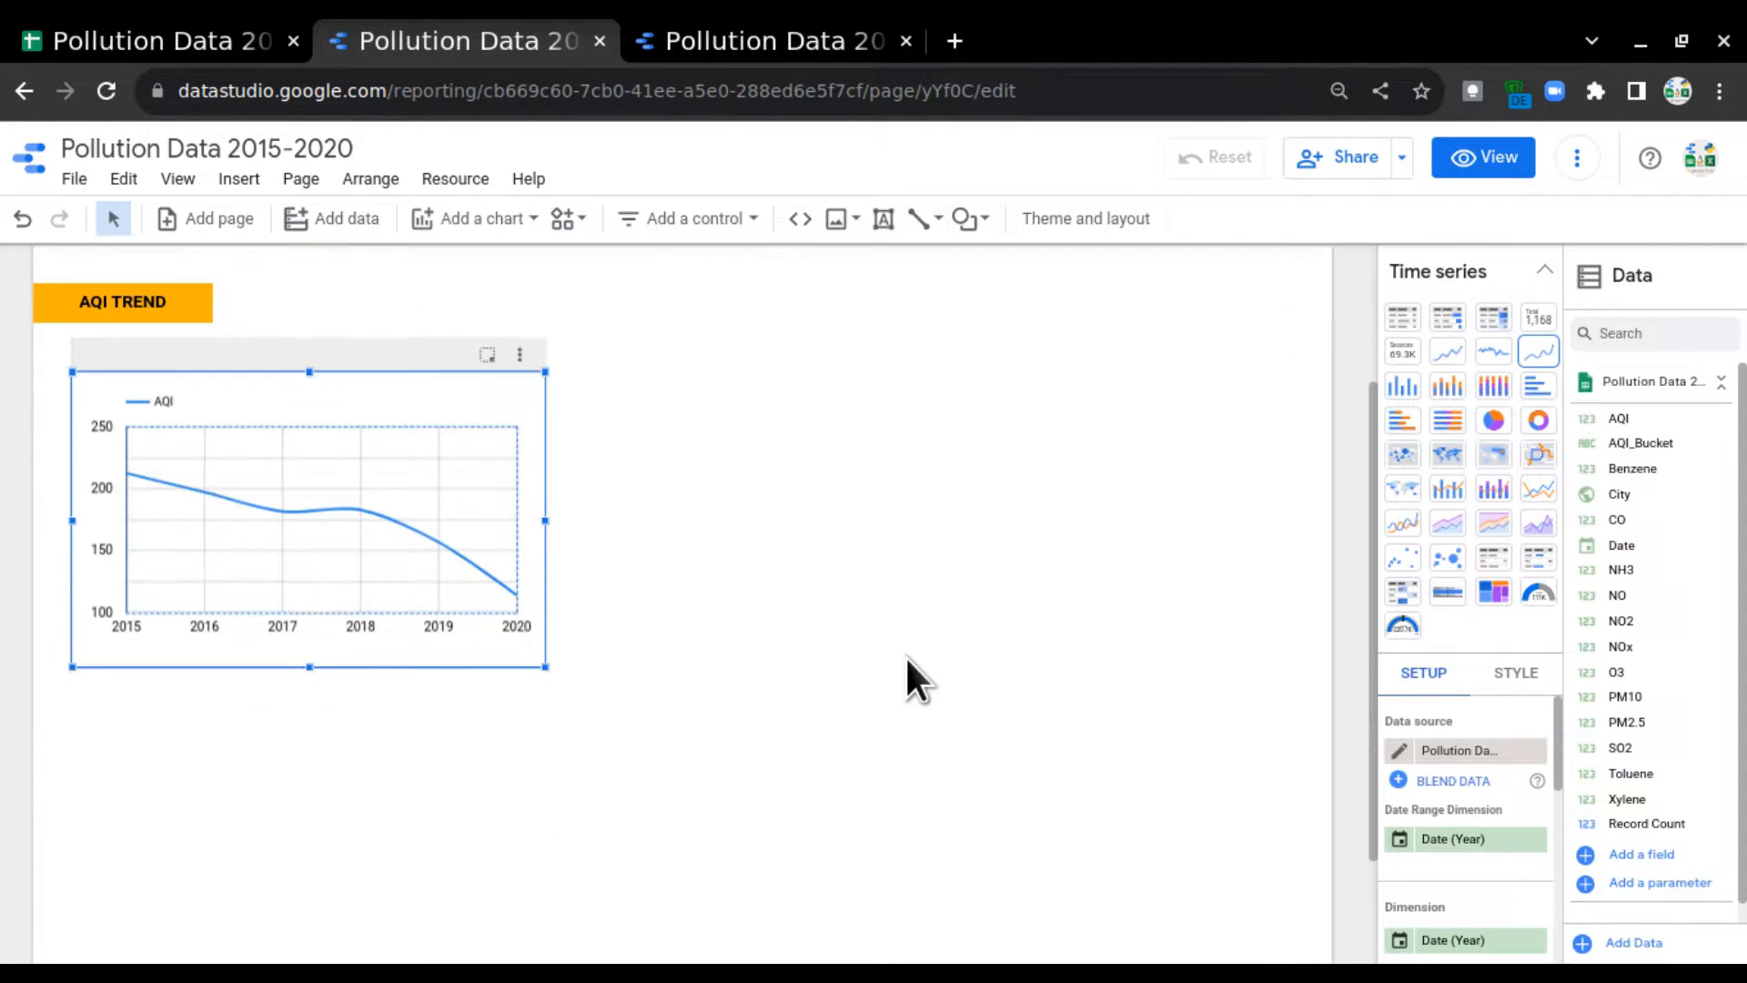
click(468, 671)
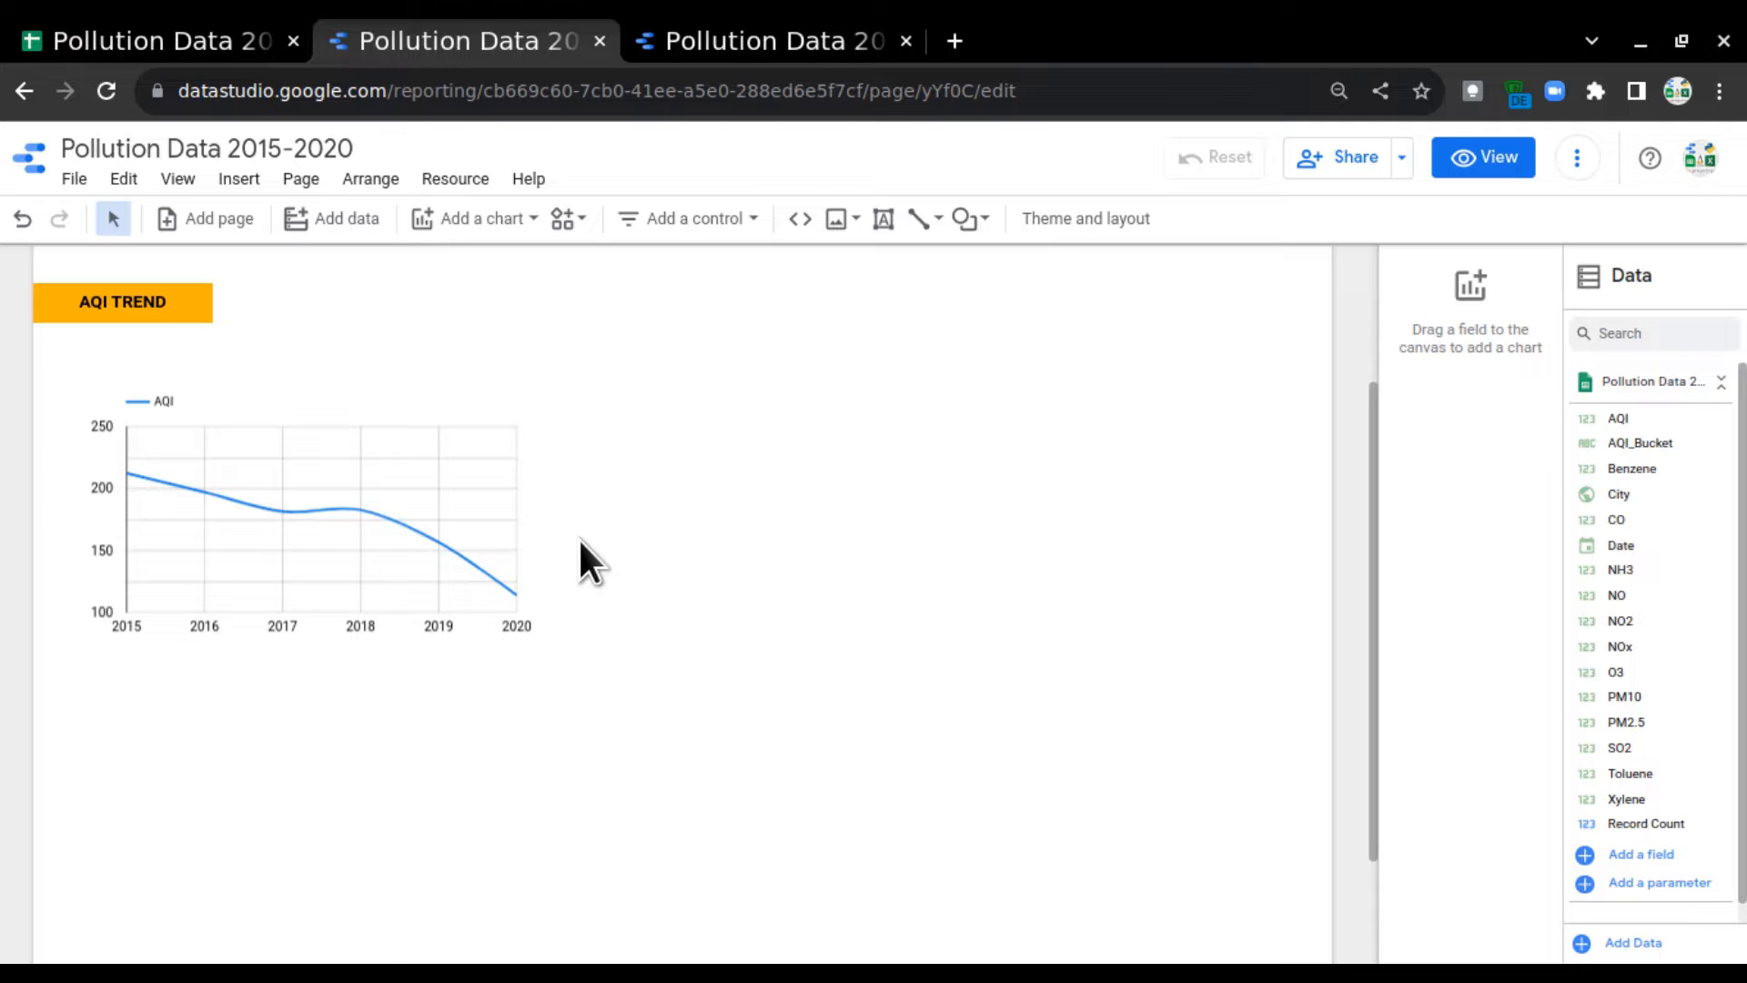
Step: Show points and data labels on the AQI line of the yearly time series chart
click(407, 403)
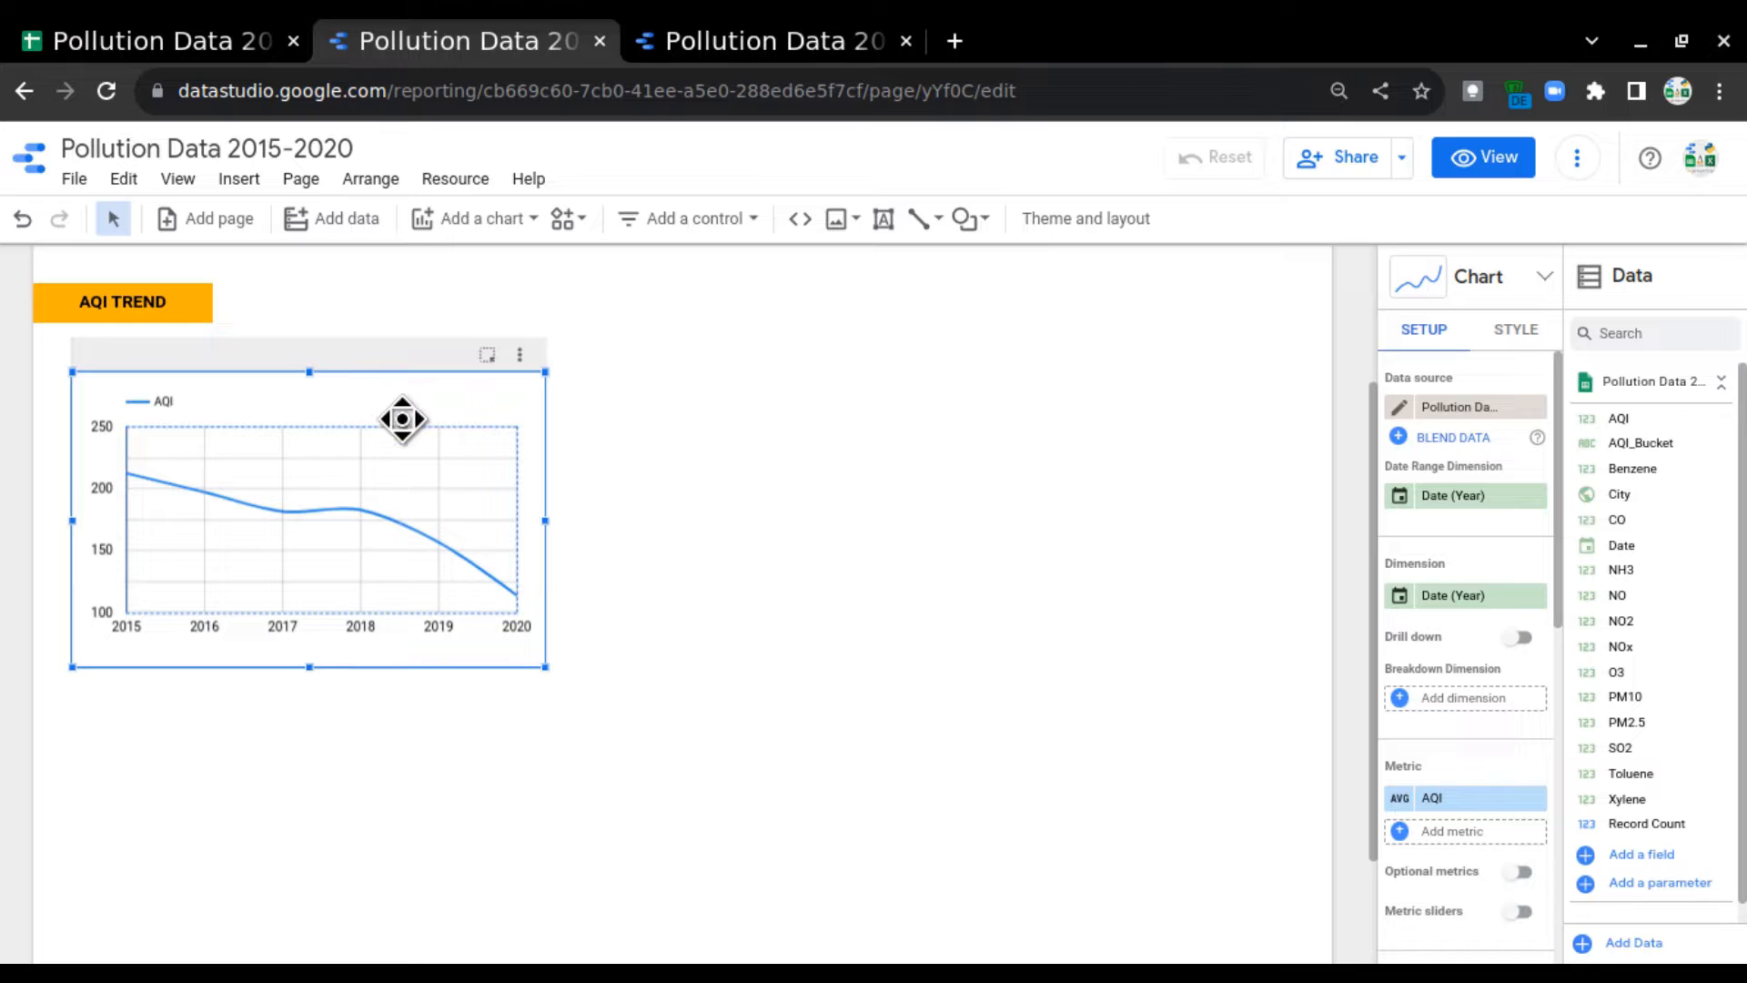
scroll(1481, 637, down, 6)
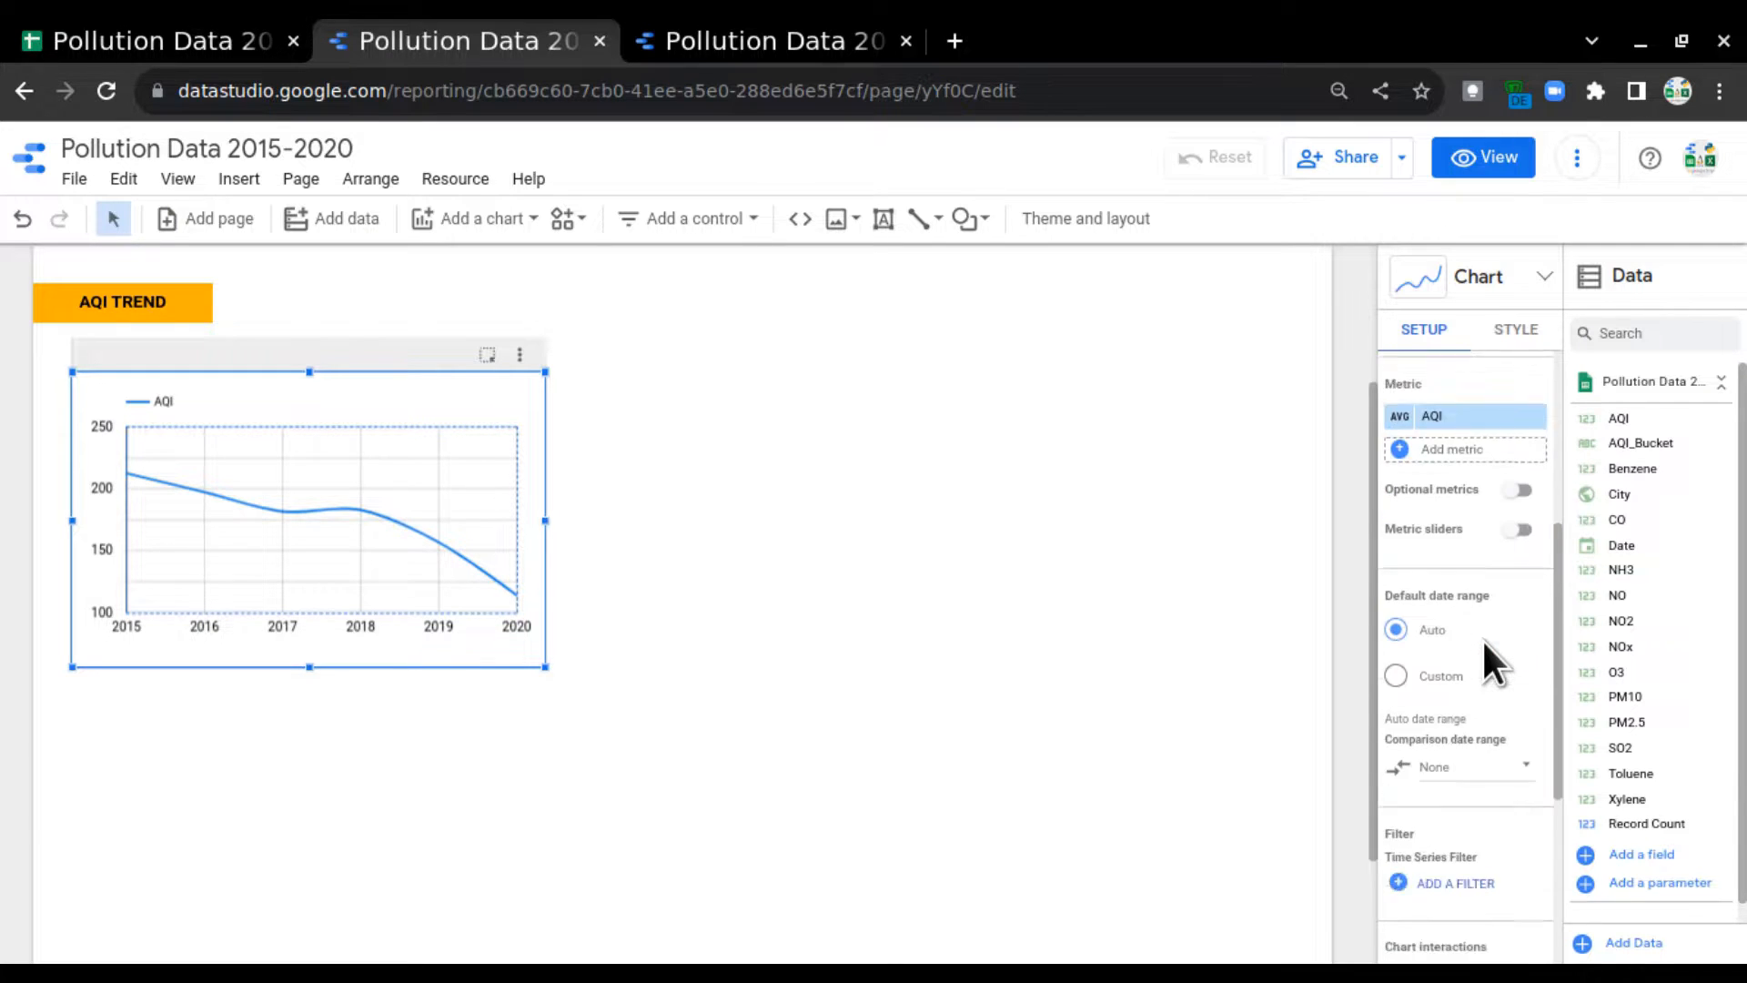
scroll(1451, 624, up, 4)
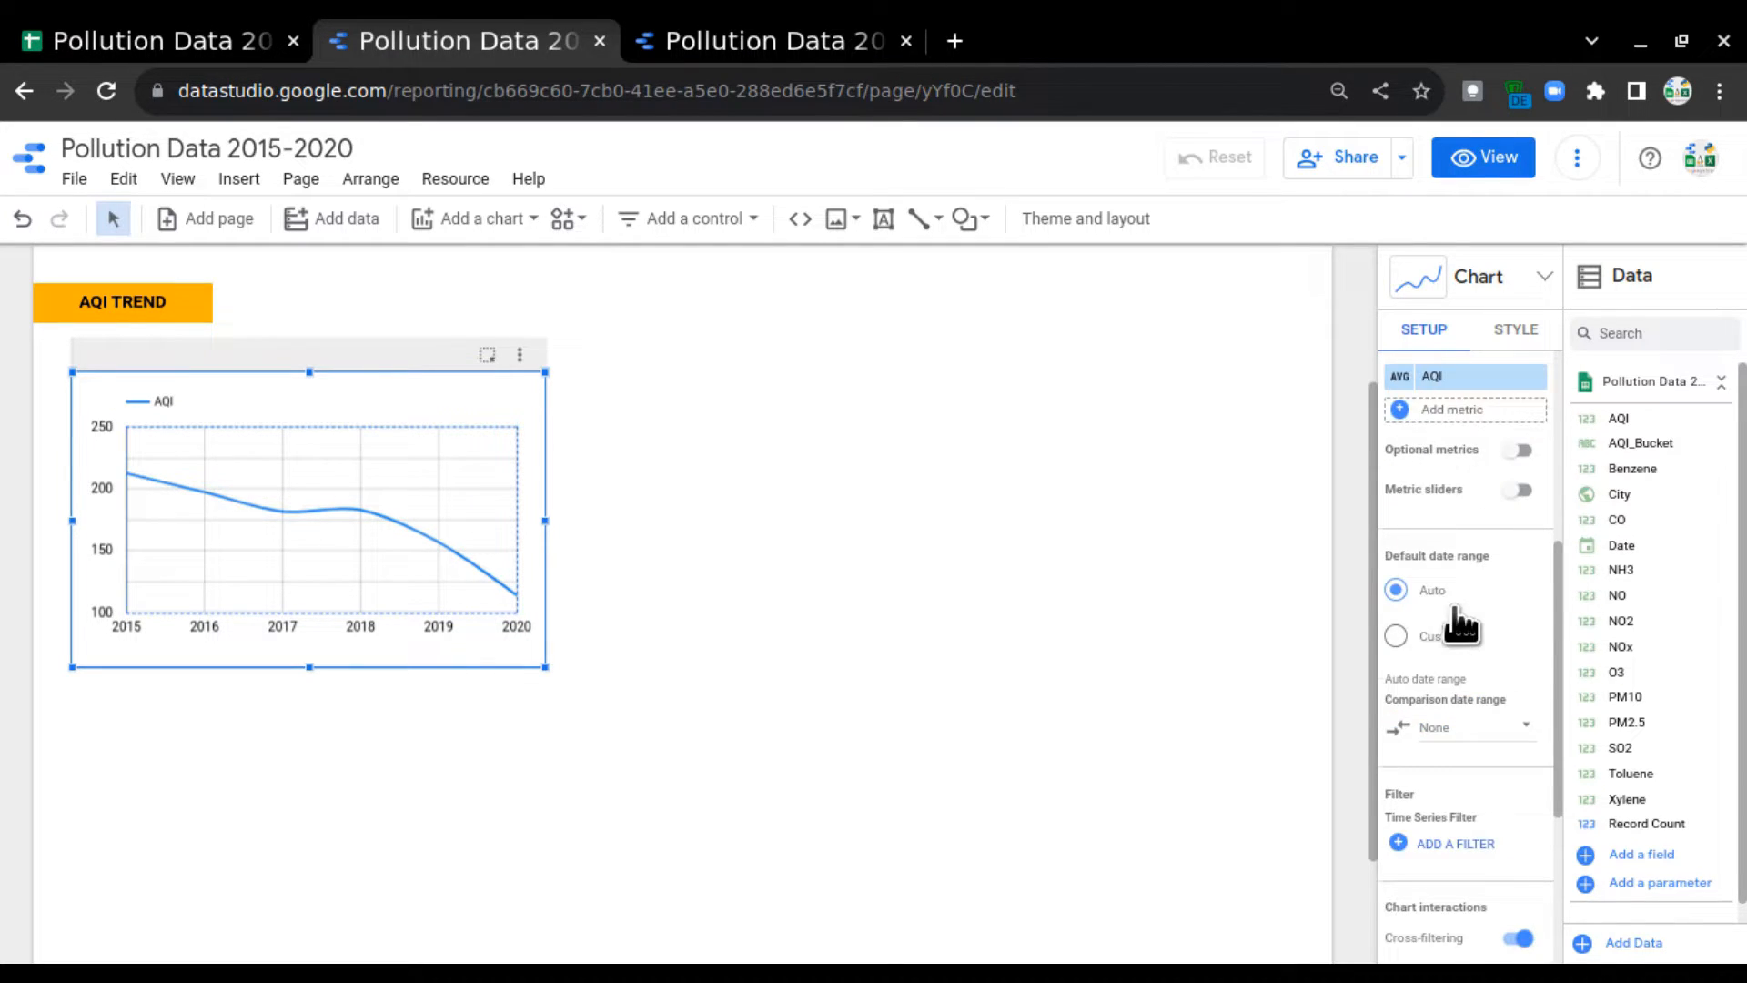
click(1517, 331)
scroll(1466, 596, up, 3)
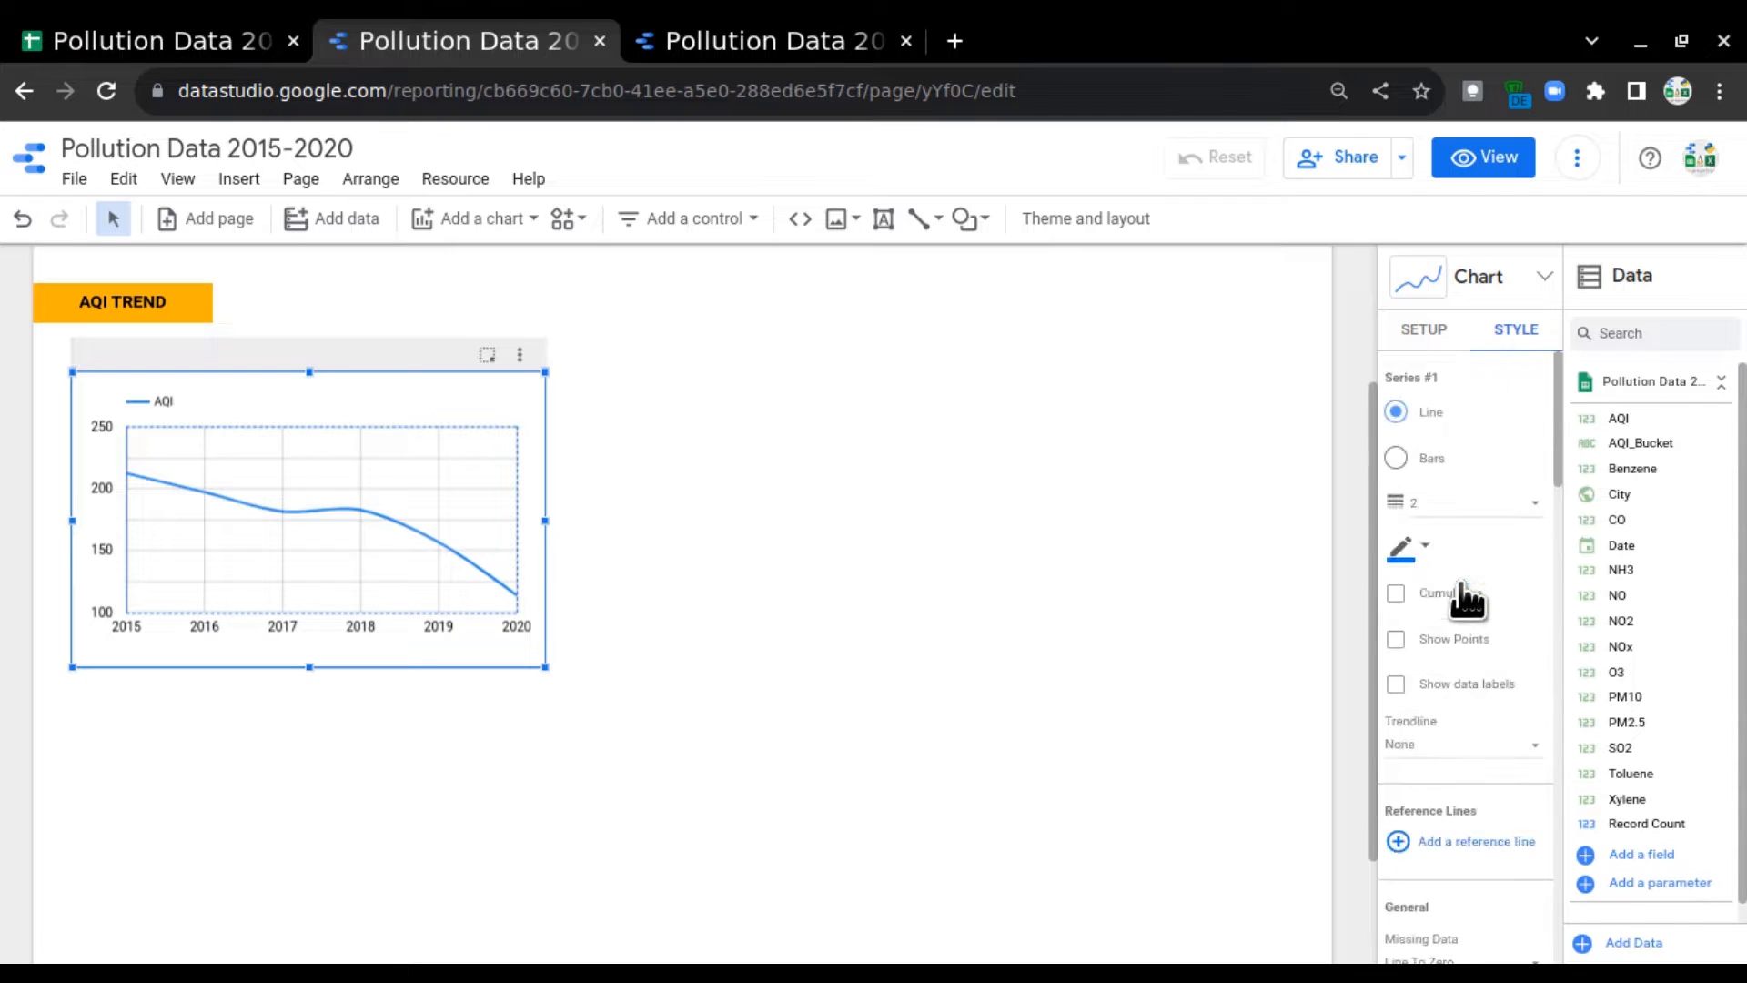
click(1397, 639)
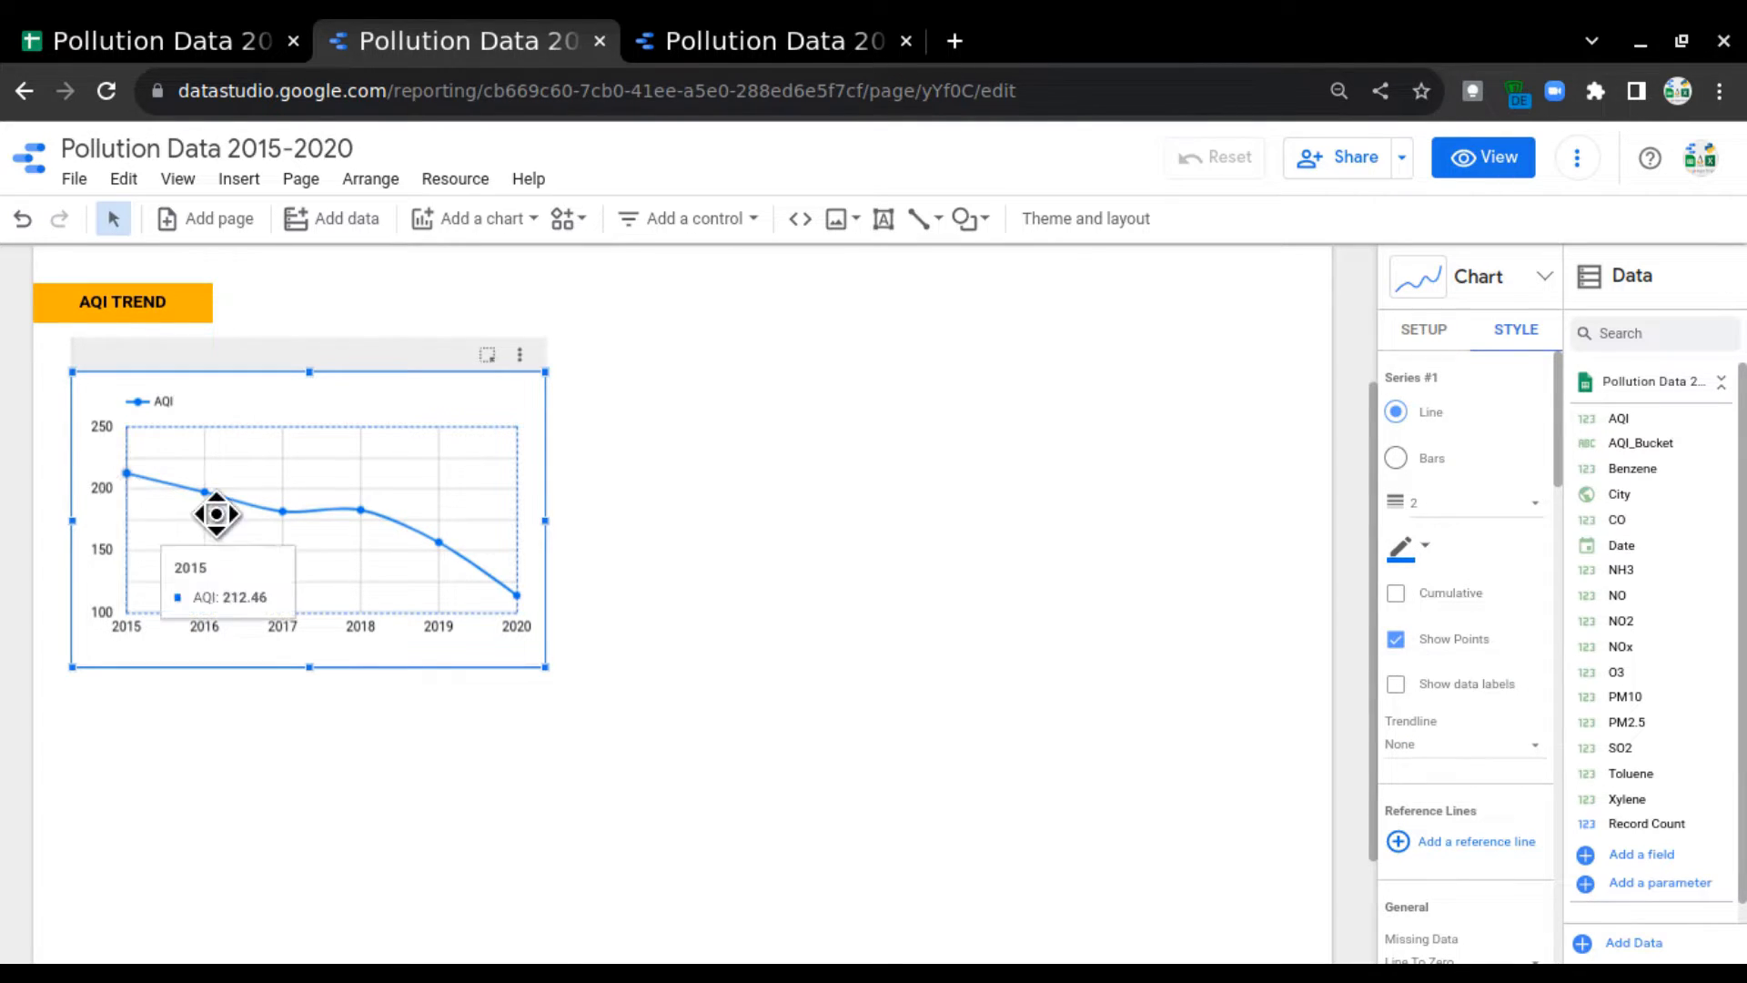
click(1397, 684)
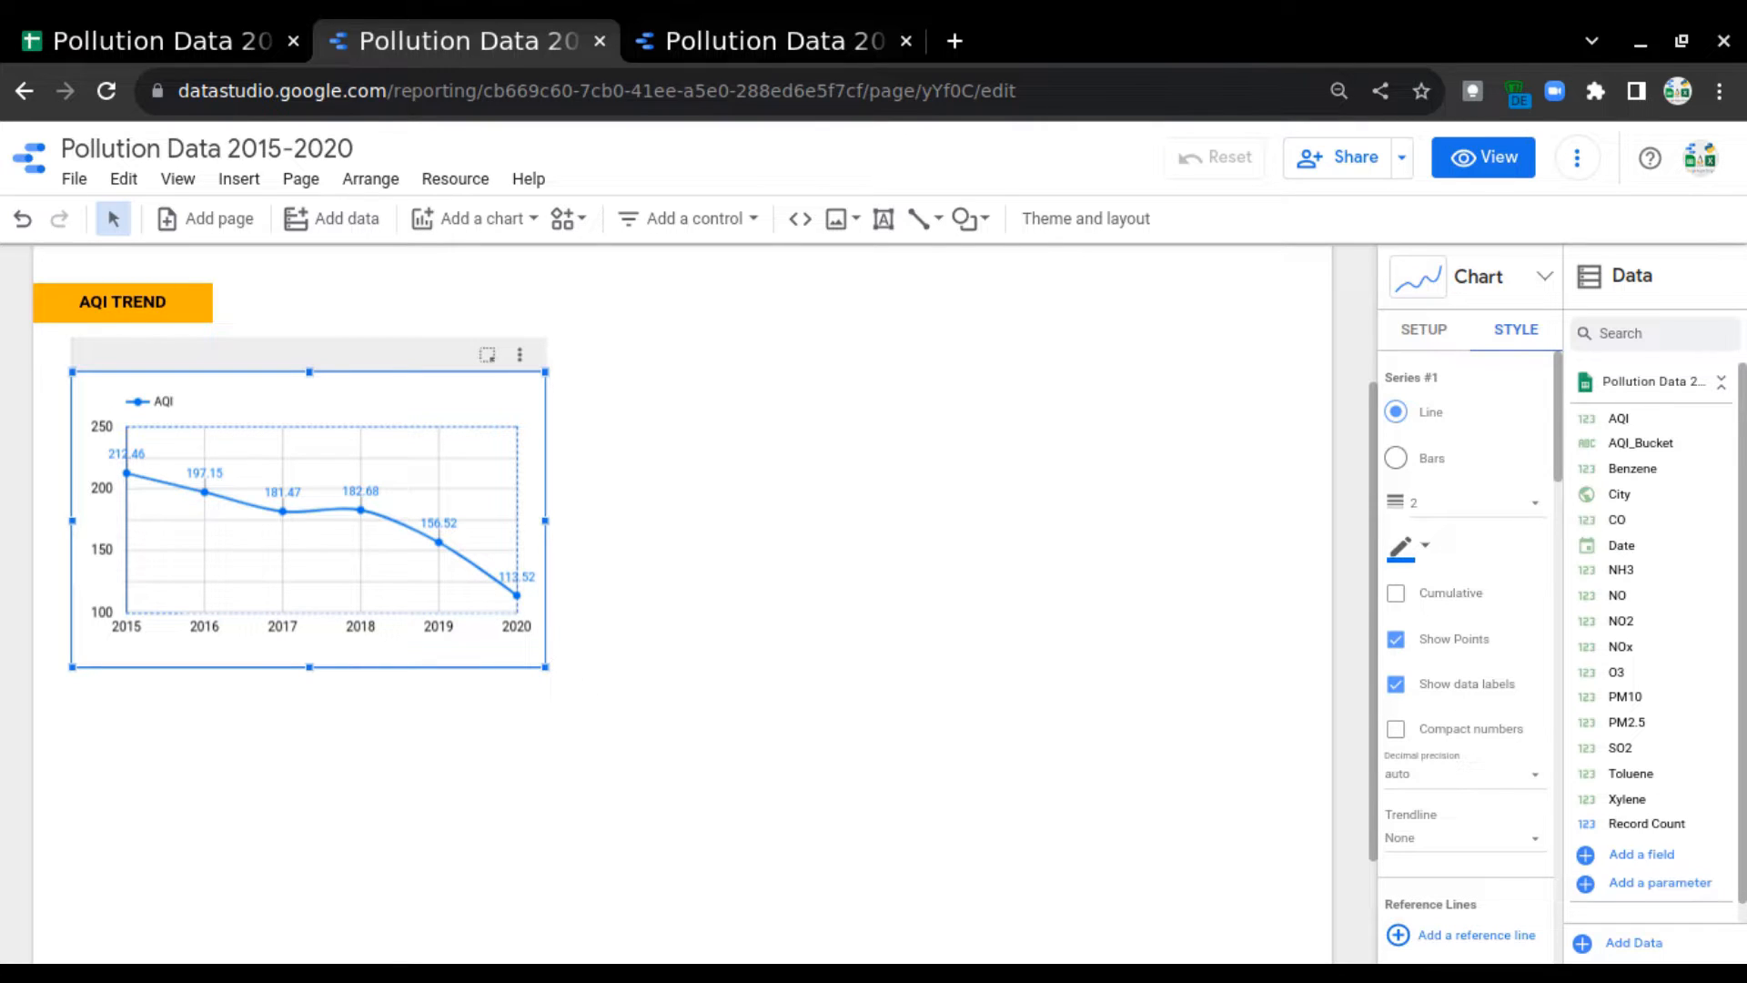
Step: Compare with the YoY chart in the finished example report, and give the yearly AQI time series chart a black border
click(702, 50)
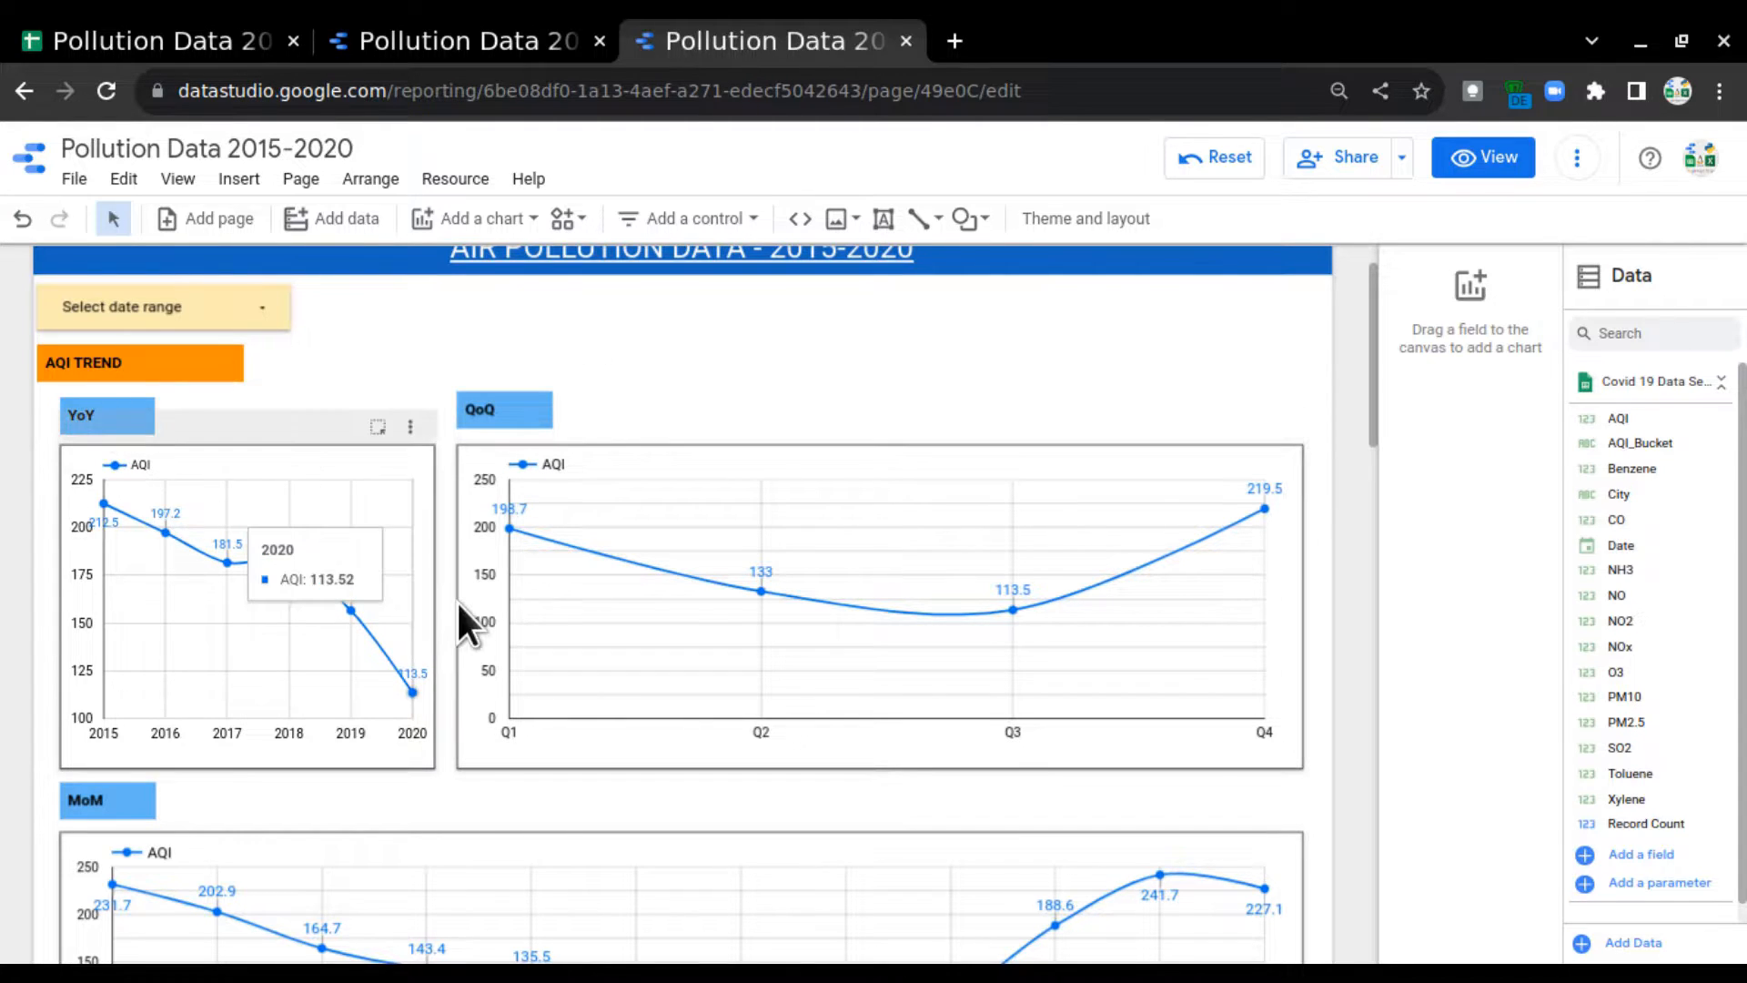
click(498, 40)
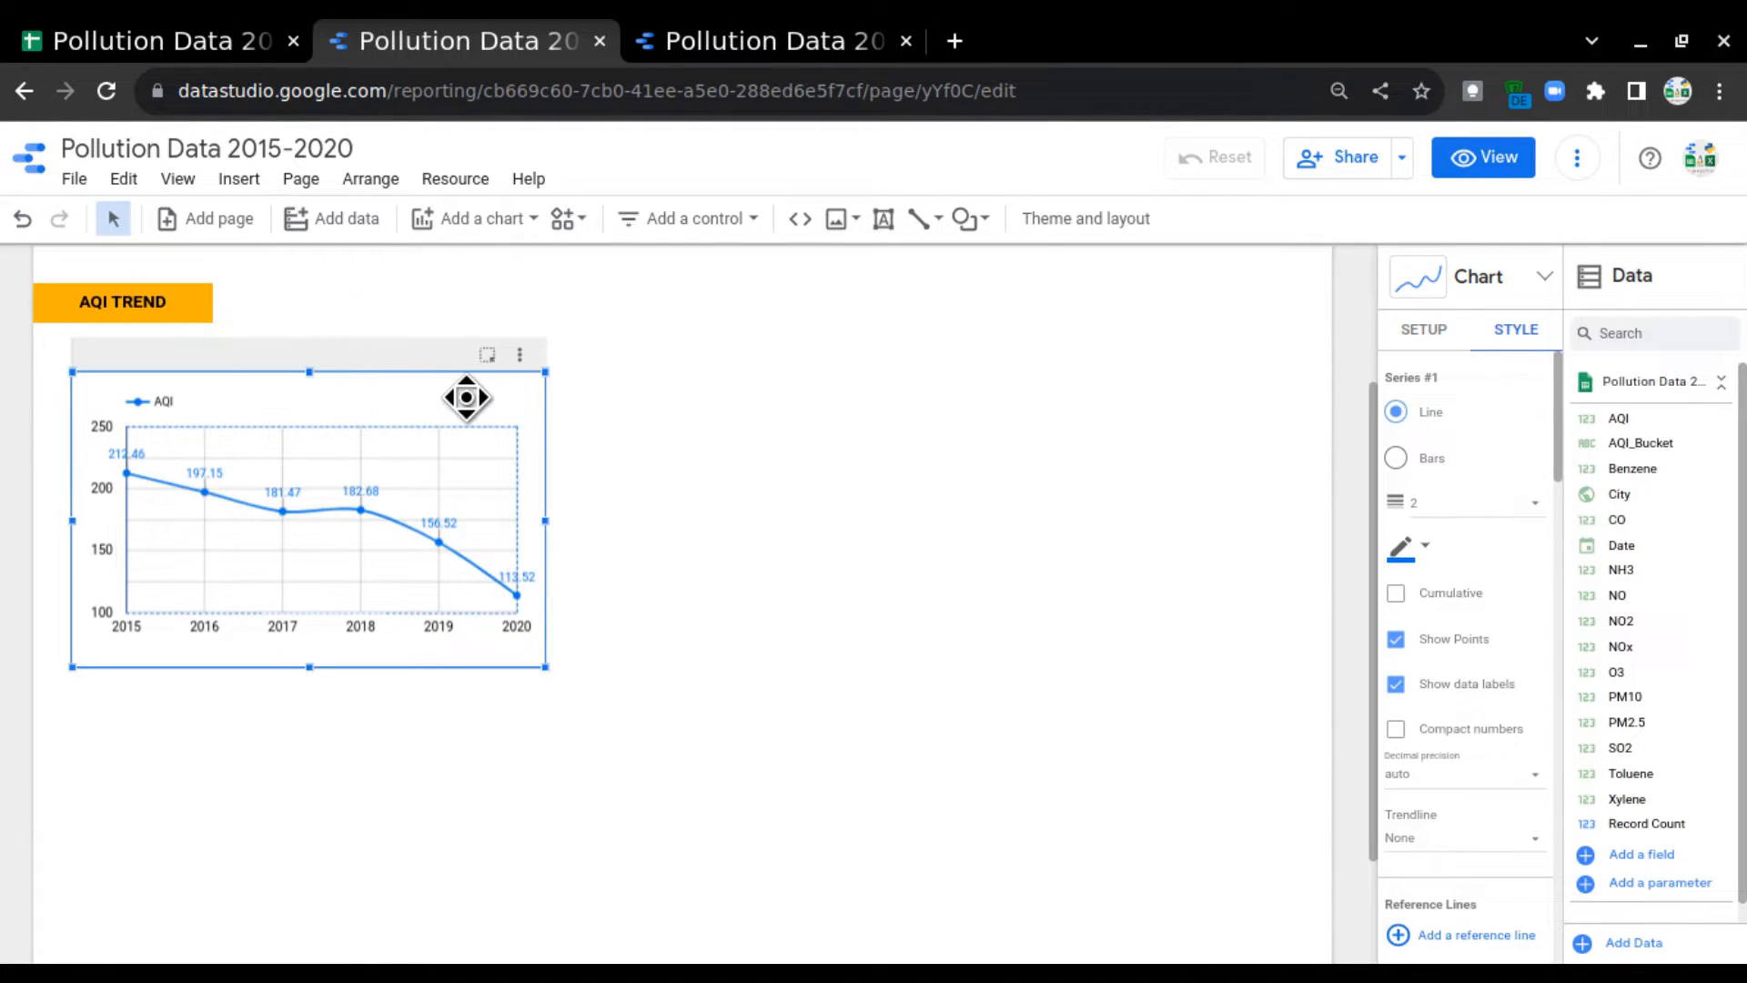
scroll(1451, 662, down, 1)
scroll(1455, 675, down, 5)
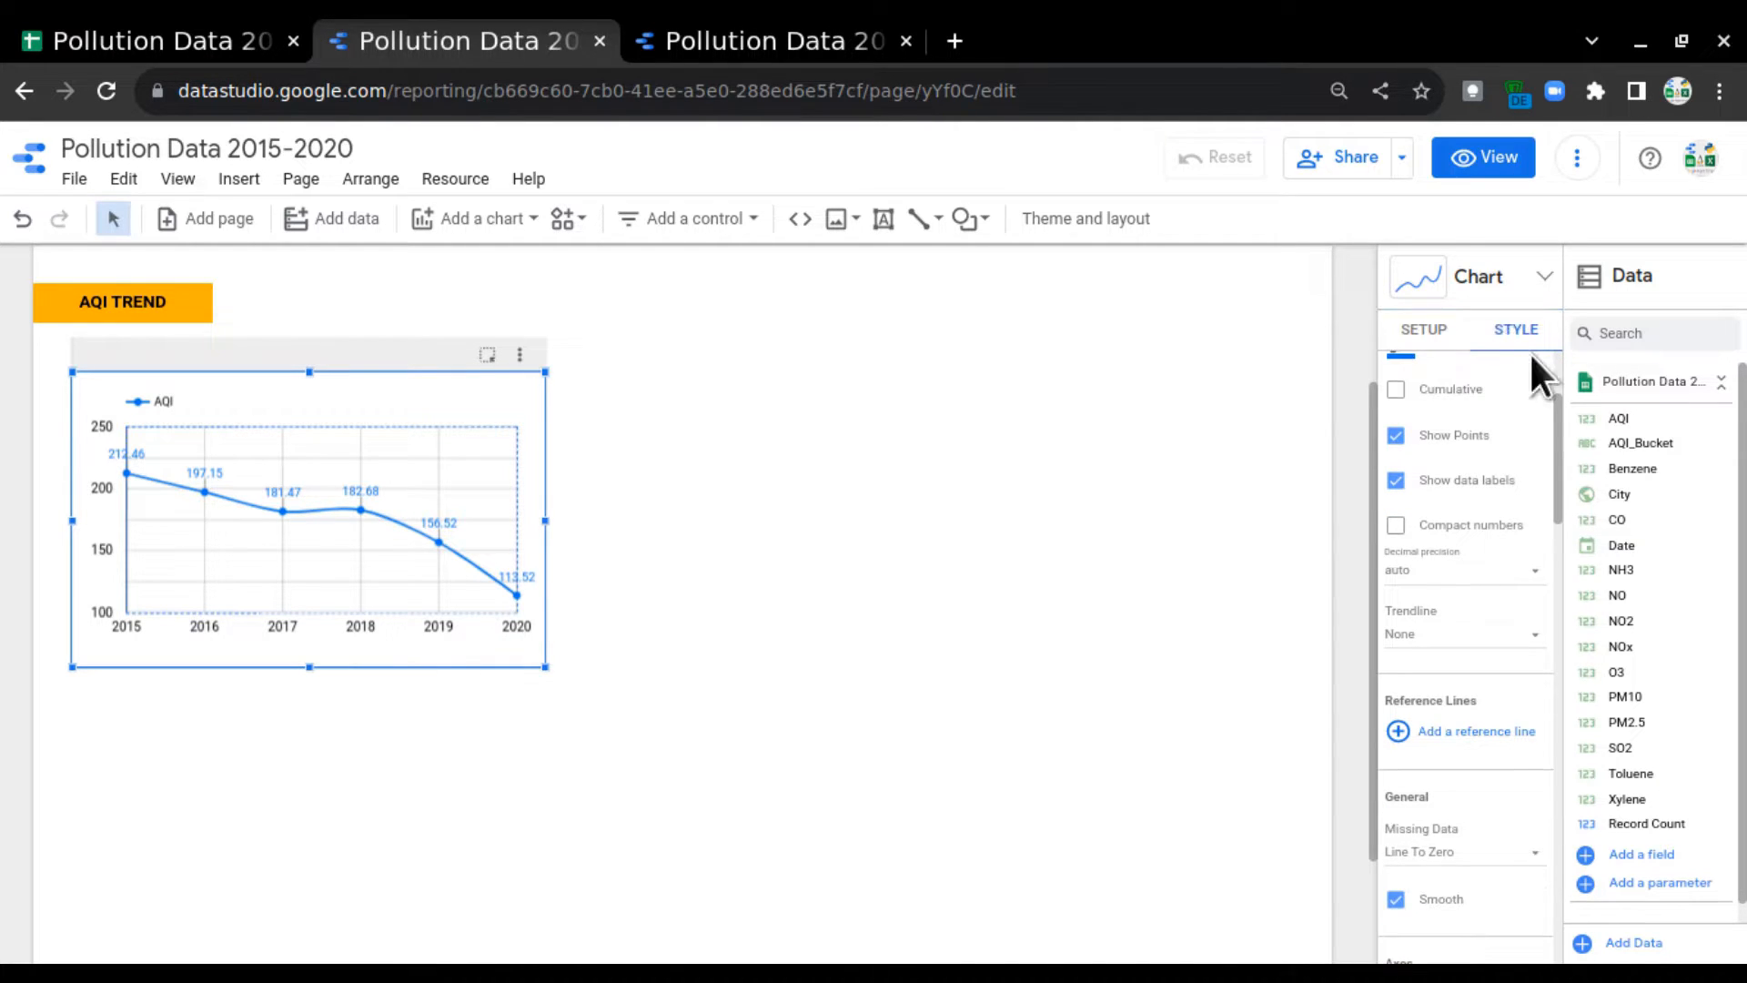
scroll(1496, 619, down, 14)
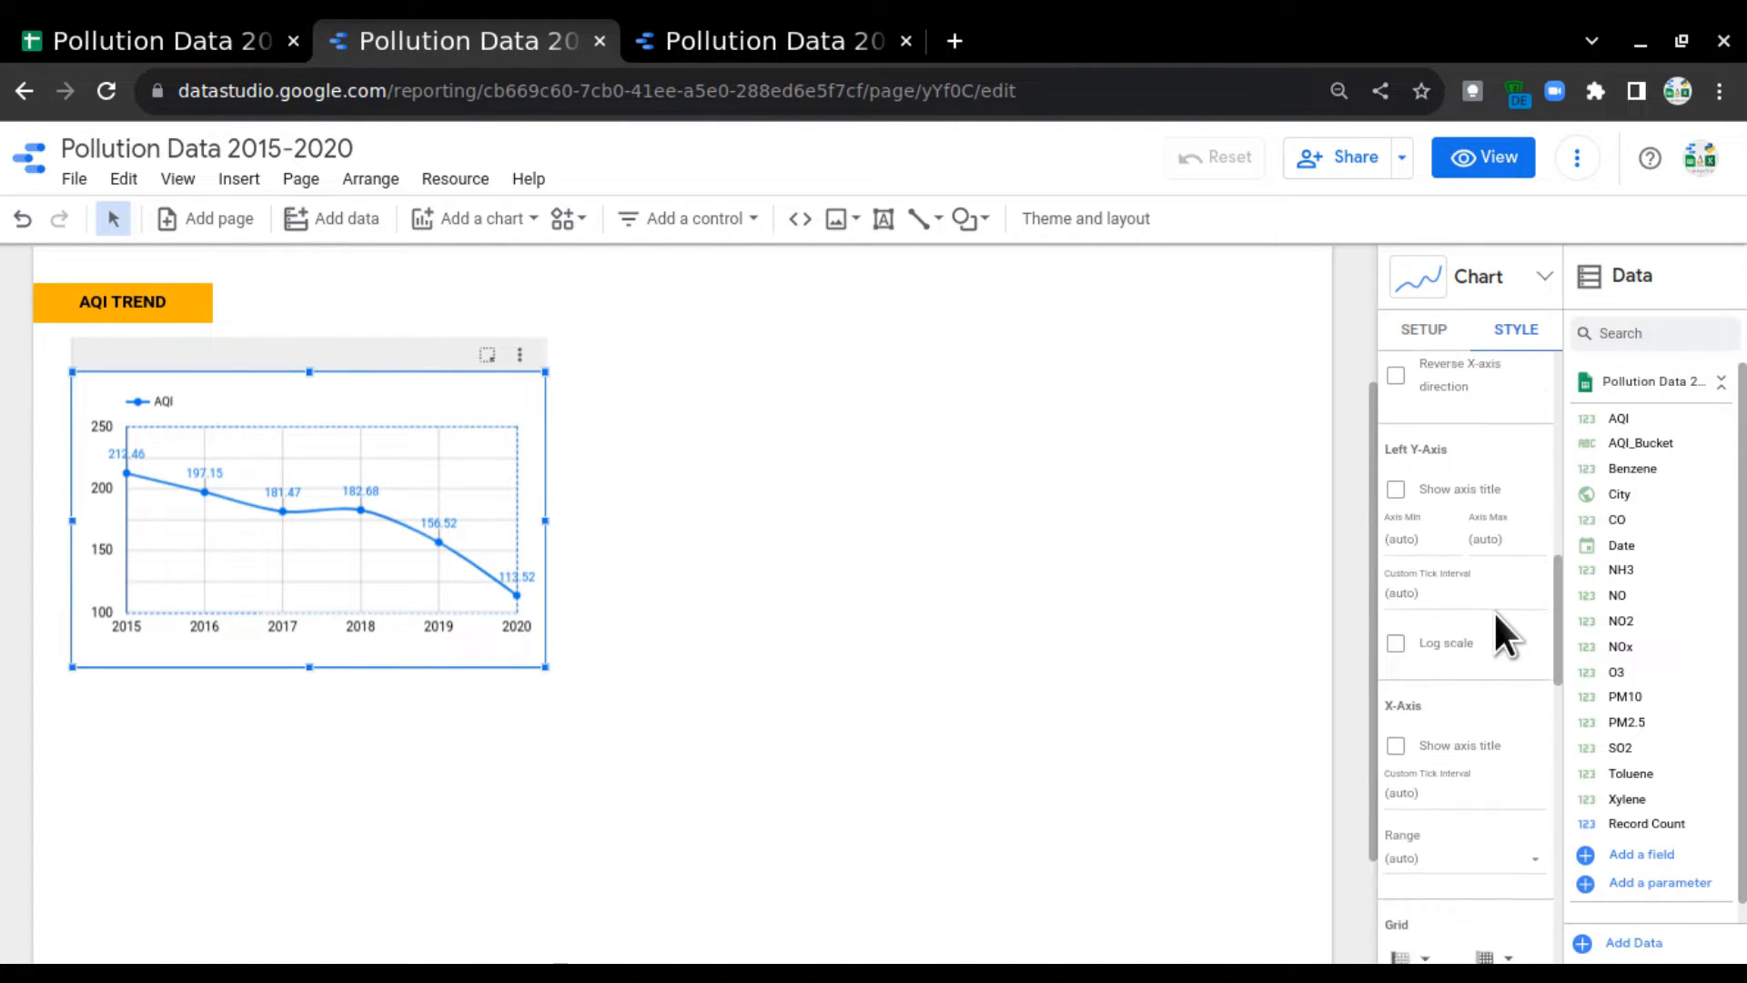
scroll(1493, 609, up, 20)
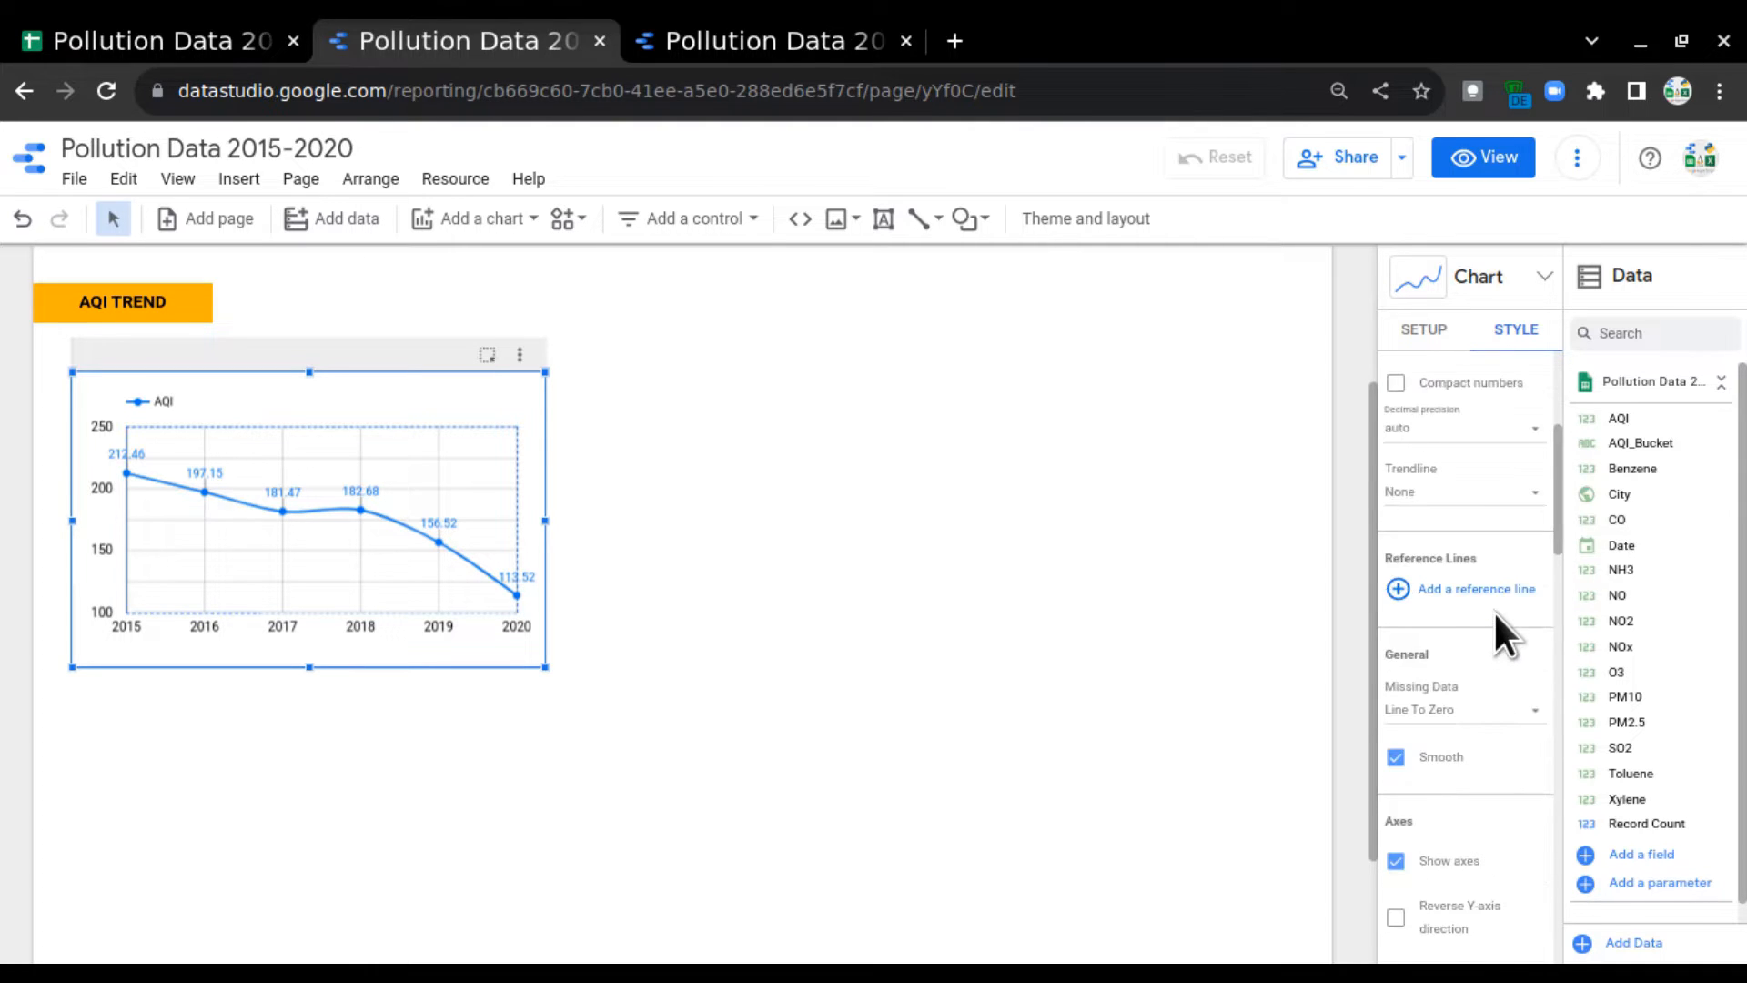
scroll(1486, 651, down, 12)
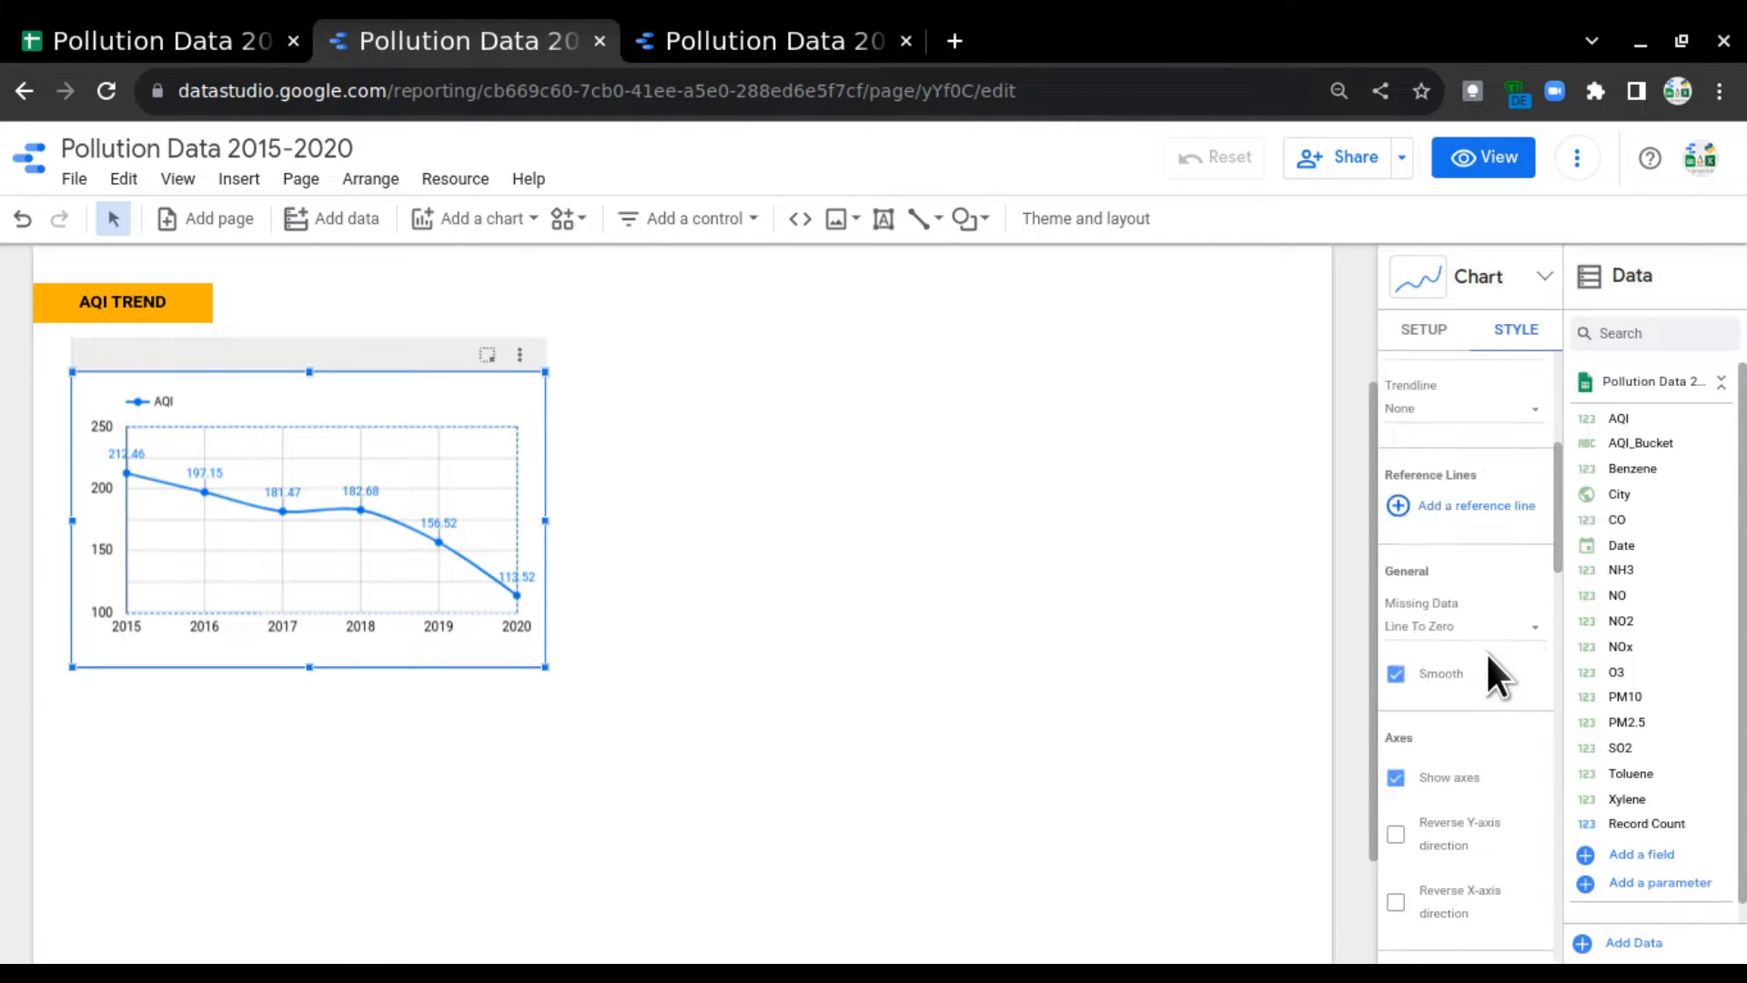
scroll(1486, 651, down, 8)
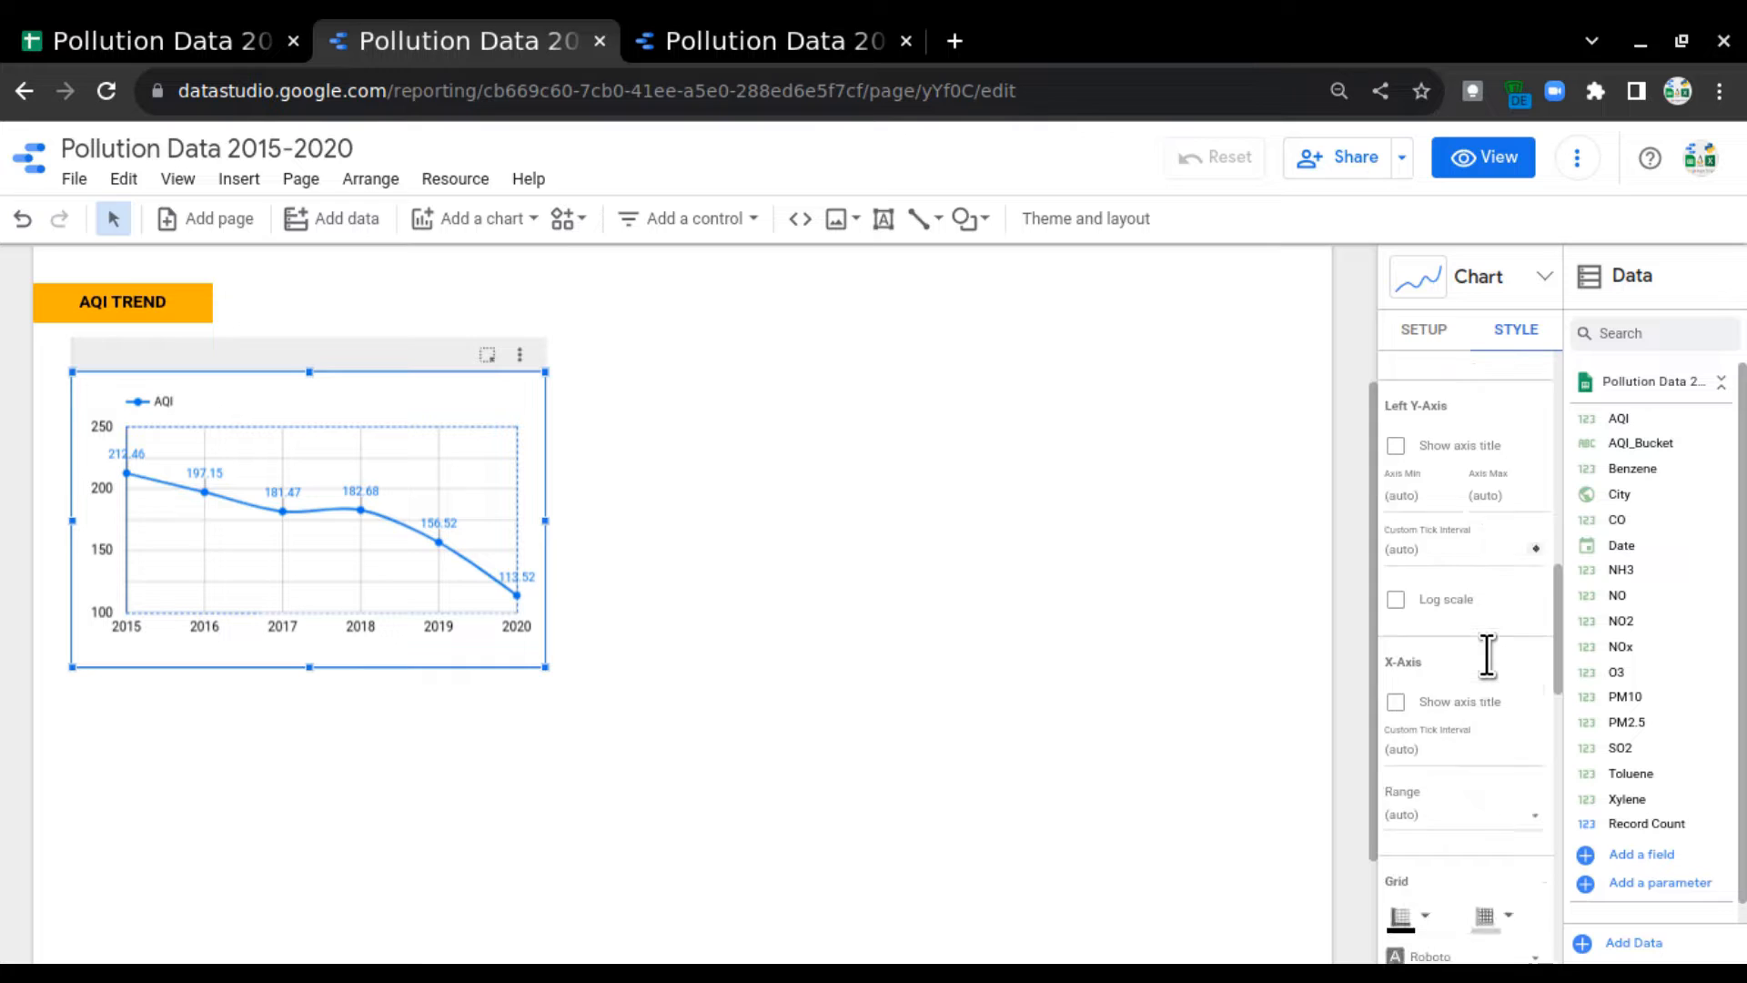
scroll(1487, 652, down, 4)
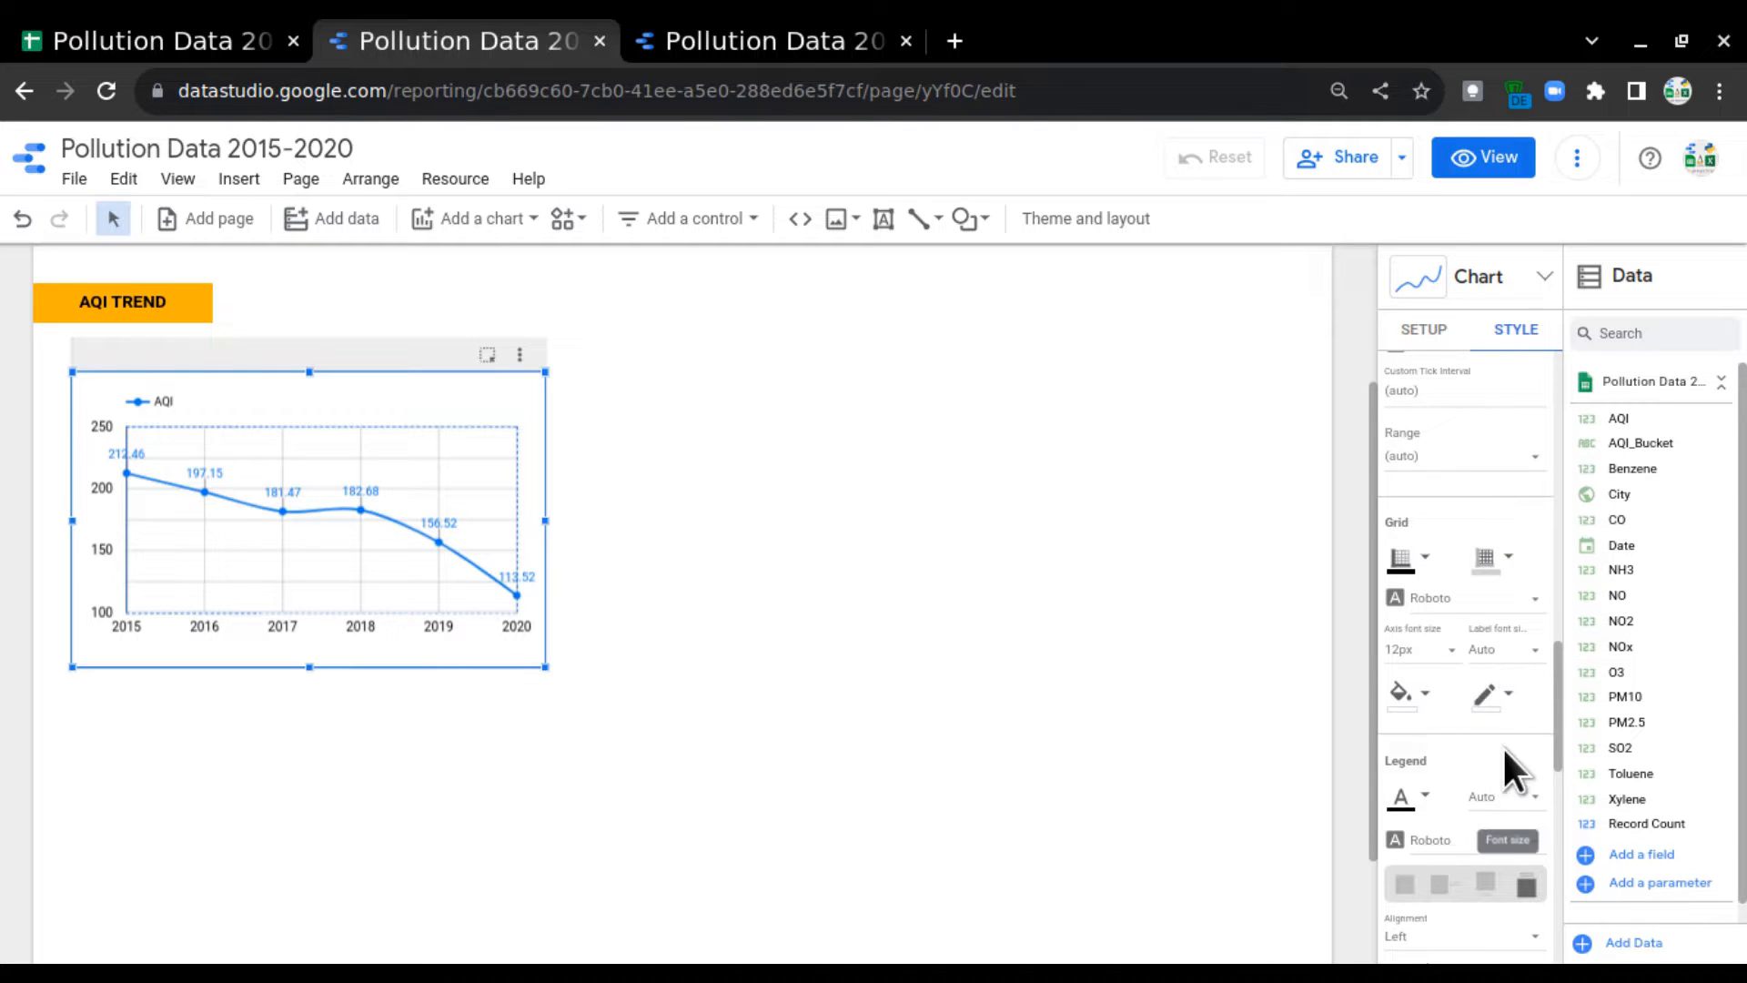
scroll(1503, 746, down, 5)
scroll(1507, 779, down, 6)
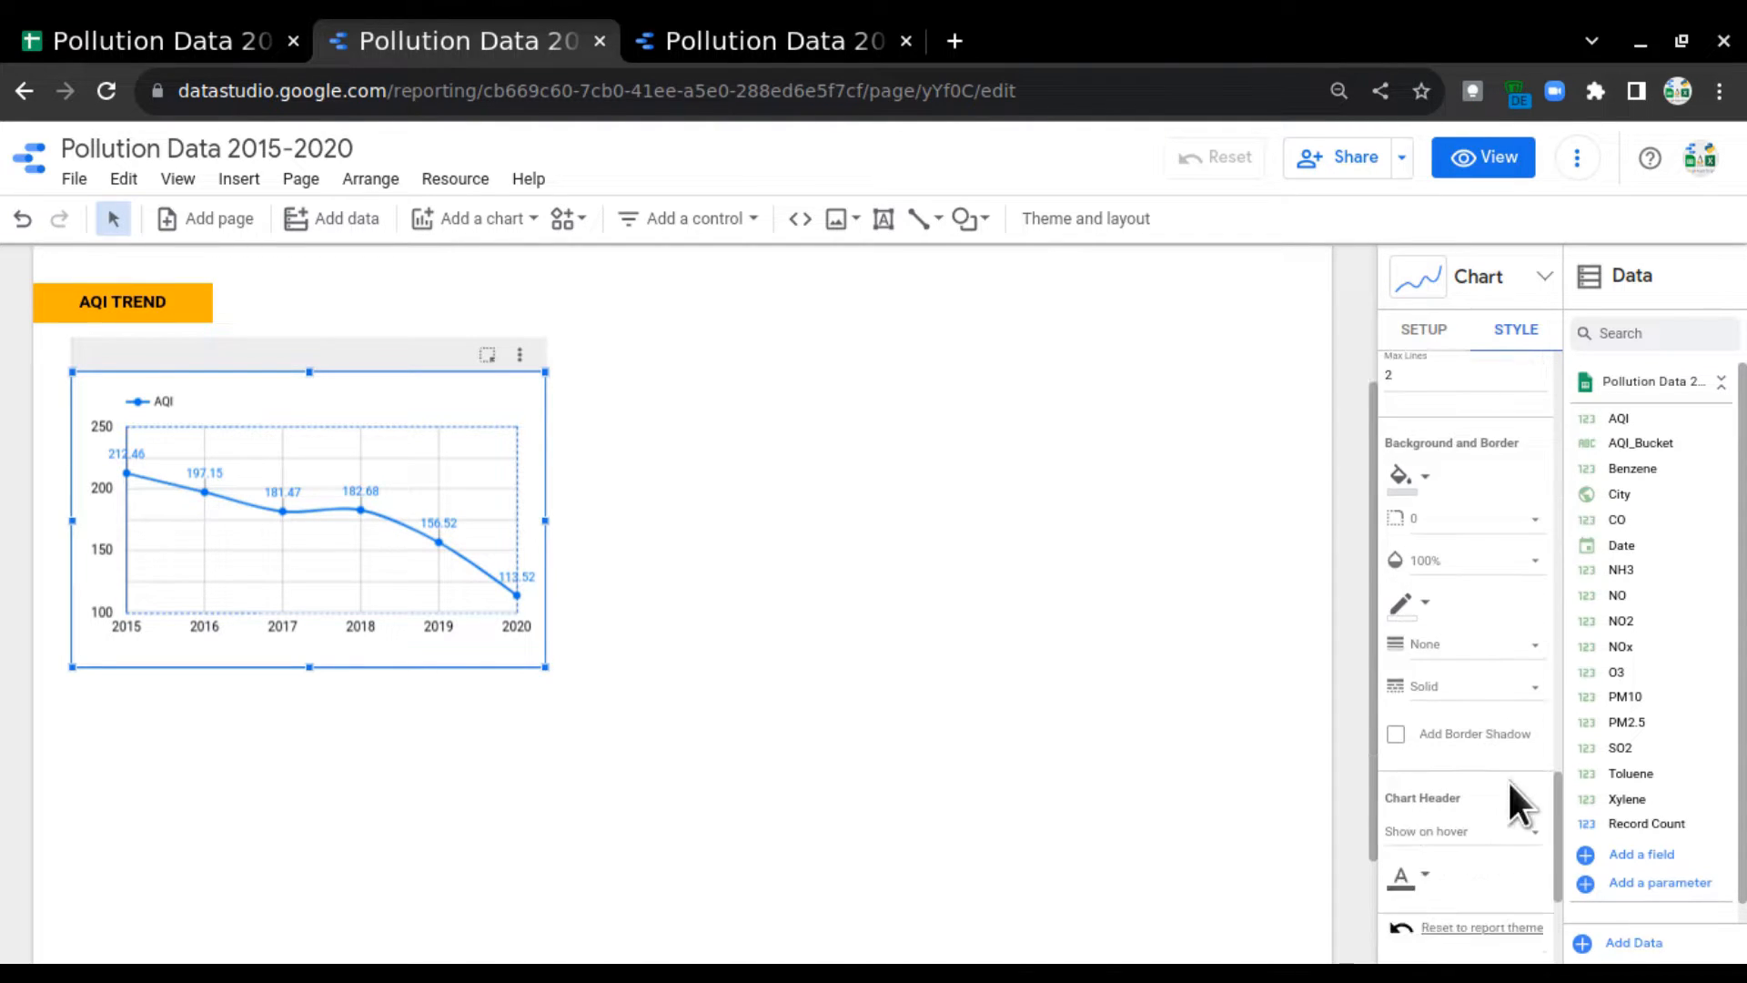
click(1426, 608)
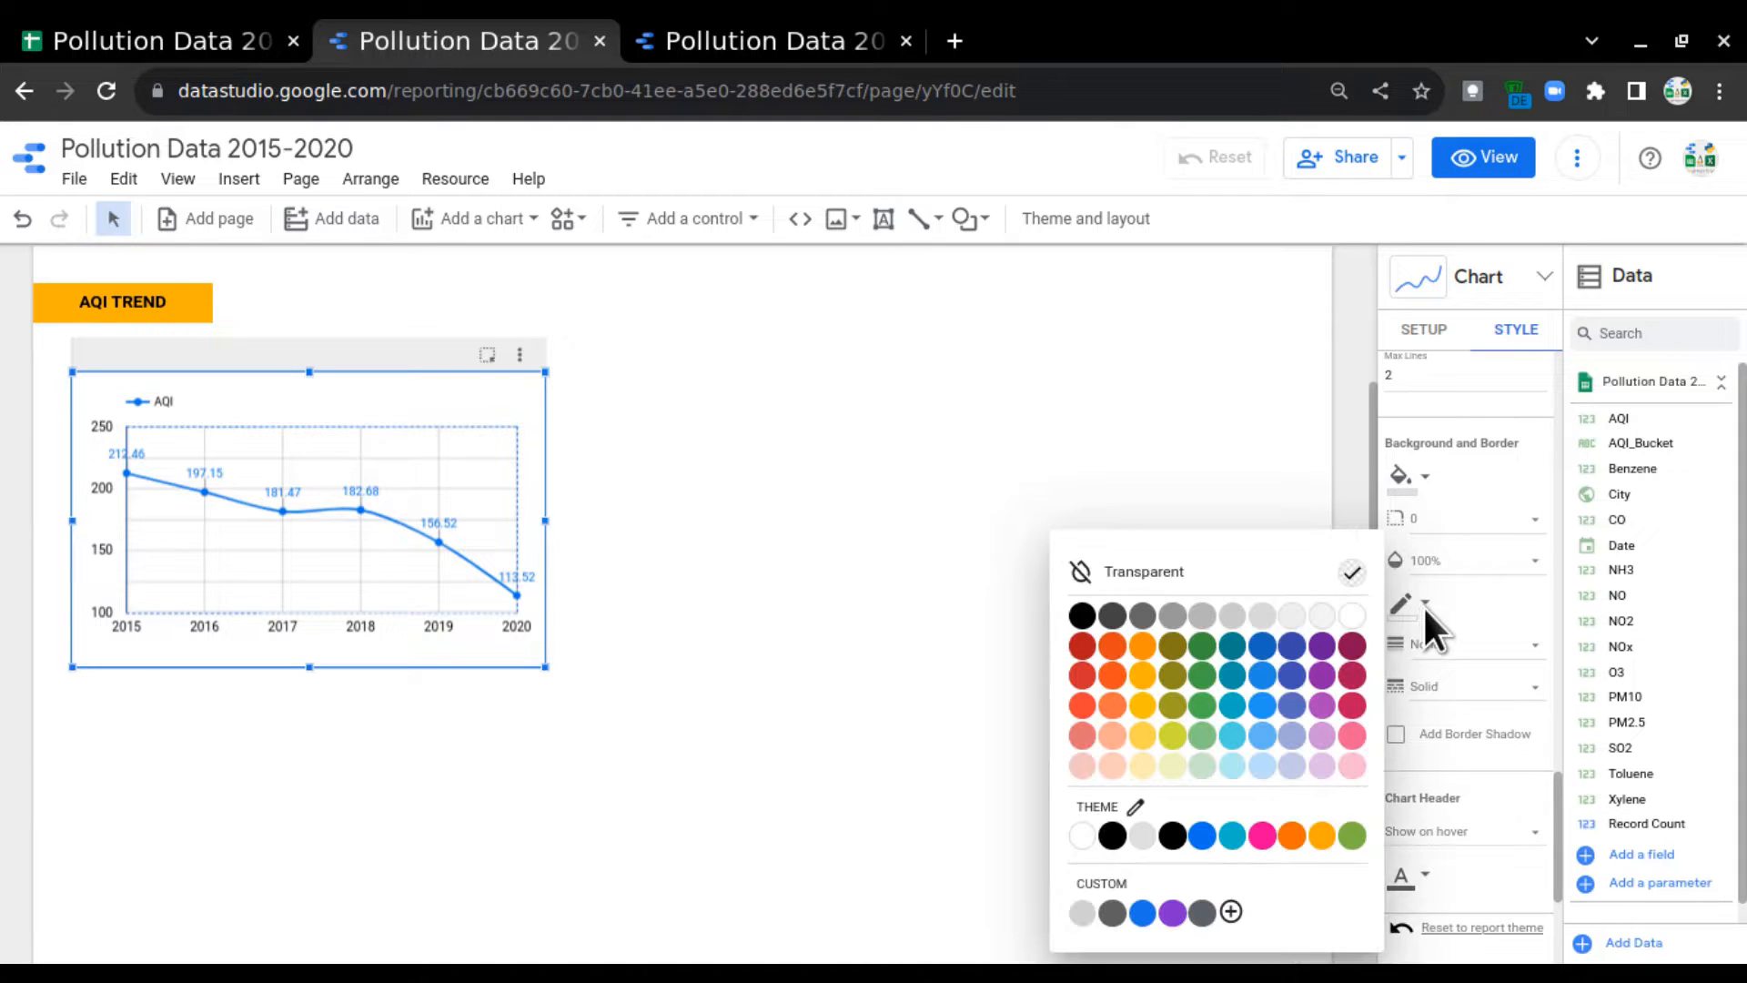
click(1099, 617)
click(668, 446)
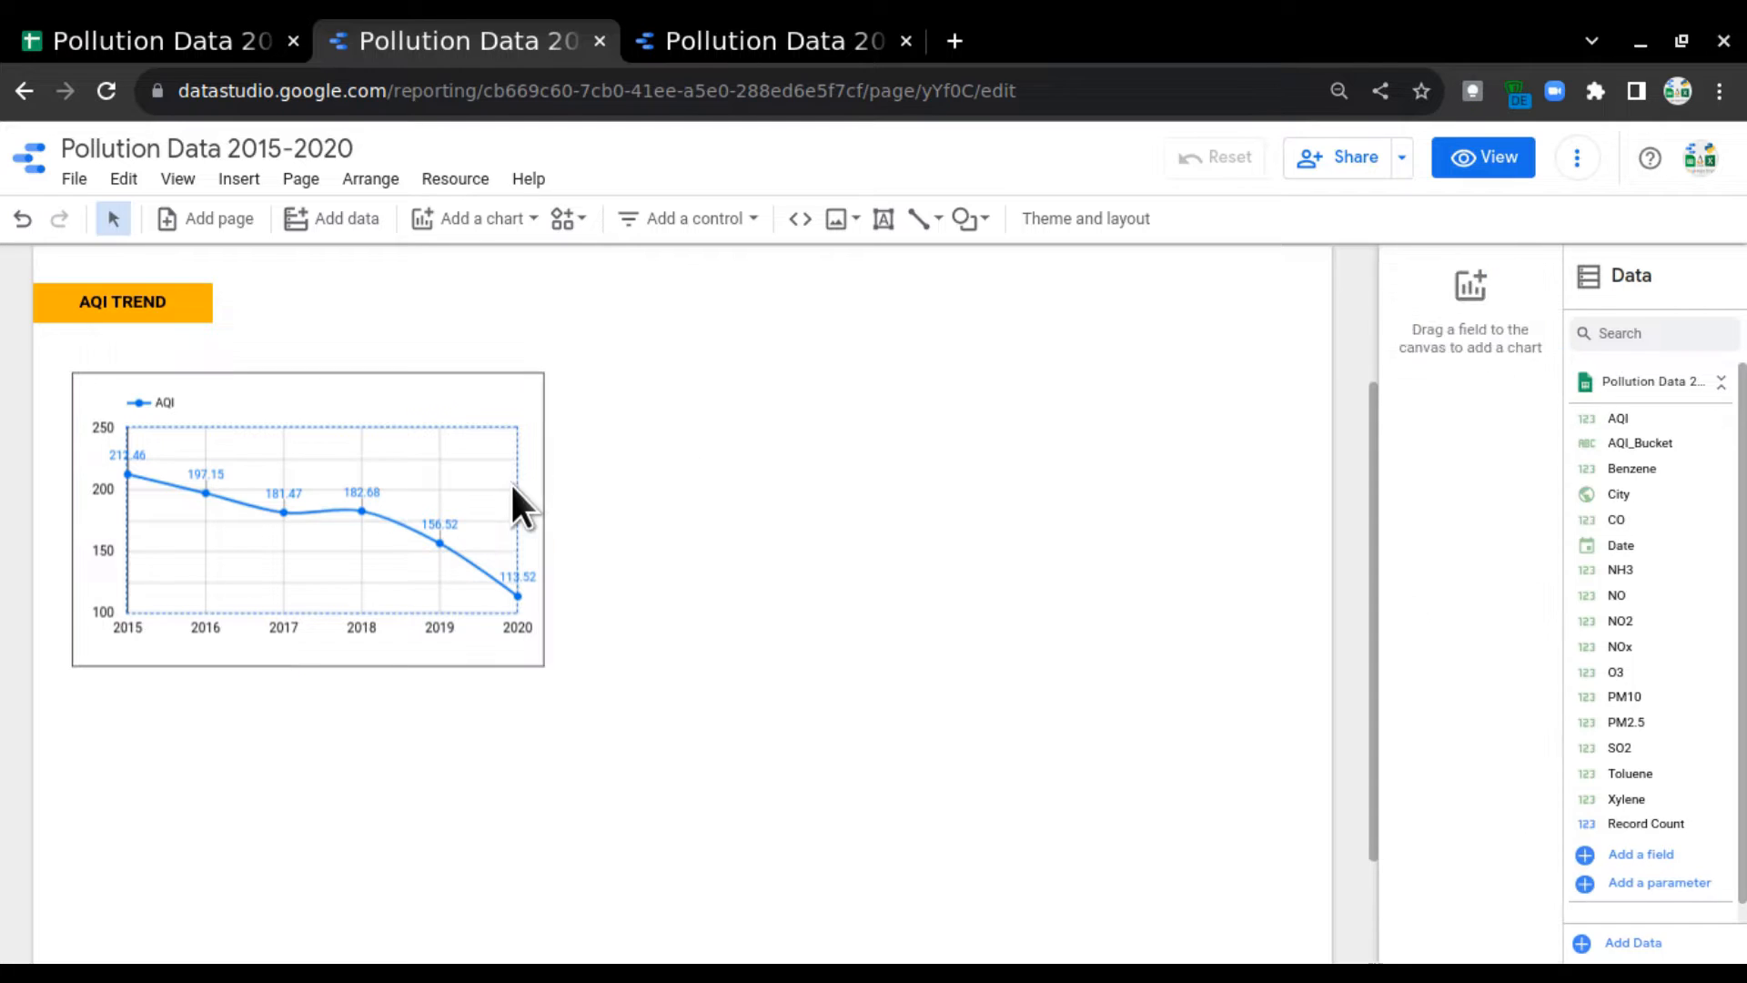
Step: Make the yearly AQI chart narrower and slightly shorter, and shift it a little up and left beneath the AQI TREND heading
click(448, 396)
drag(449, 396, 433, 386)
drag(530, 513, 430, 513)
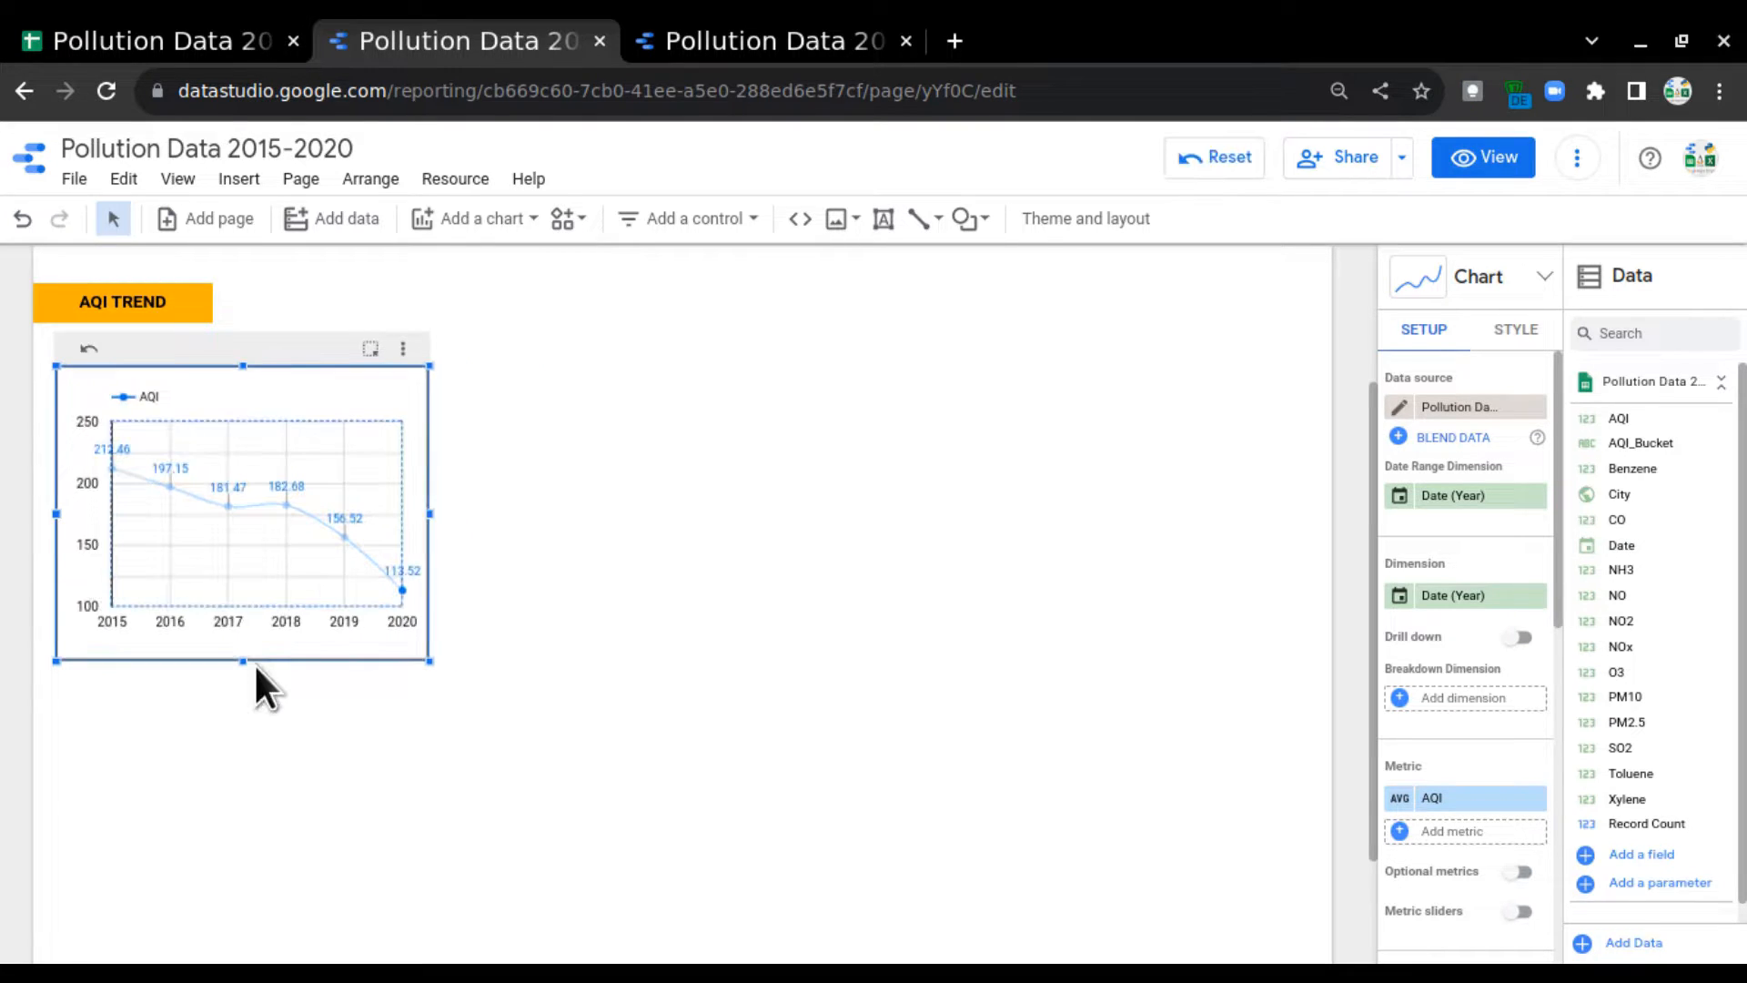
mouse_move(243, 660)
mouse_down()
mouse_move(243, 625)
mouse_move(243, 645)
mouse_up()
click(729, 527)
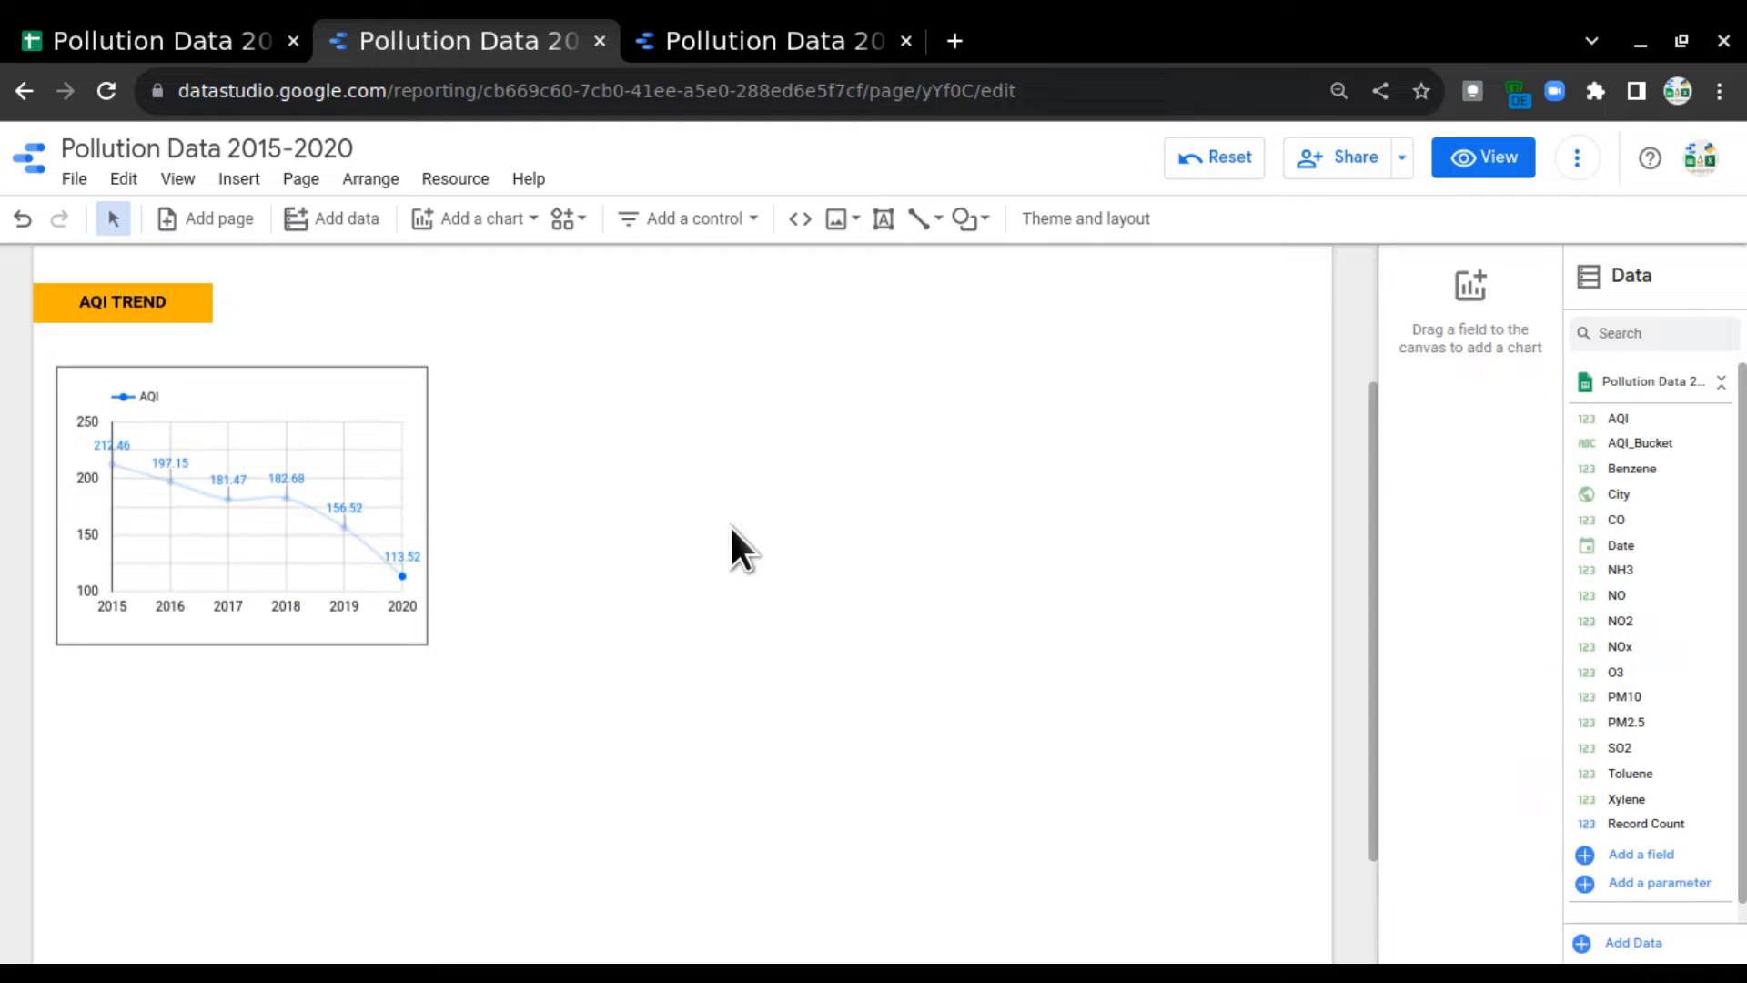
Step: Add a compact text label reading YoY in bold above the yearly chart, moving the chart down to make room for it
scroll(585, 573, up, 2)
click(883, 218)
drag(56, 461, 166, 520)
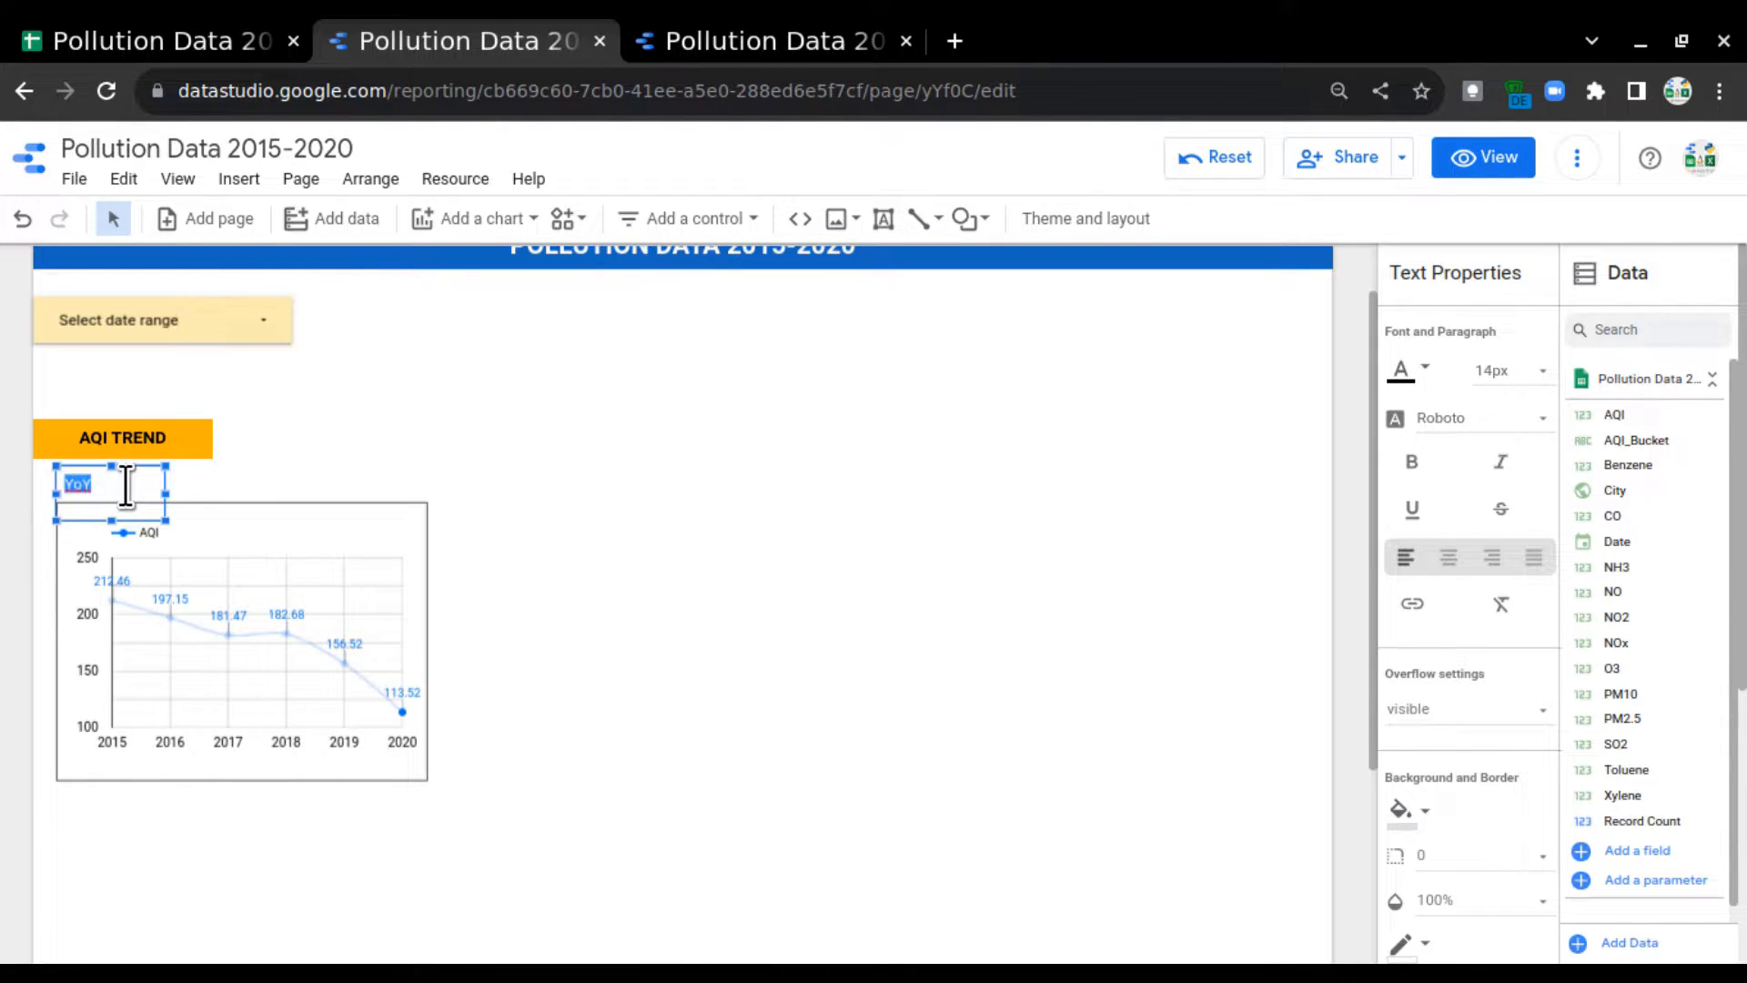
key(ctrl+b)
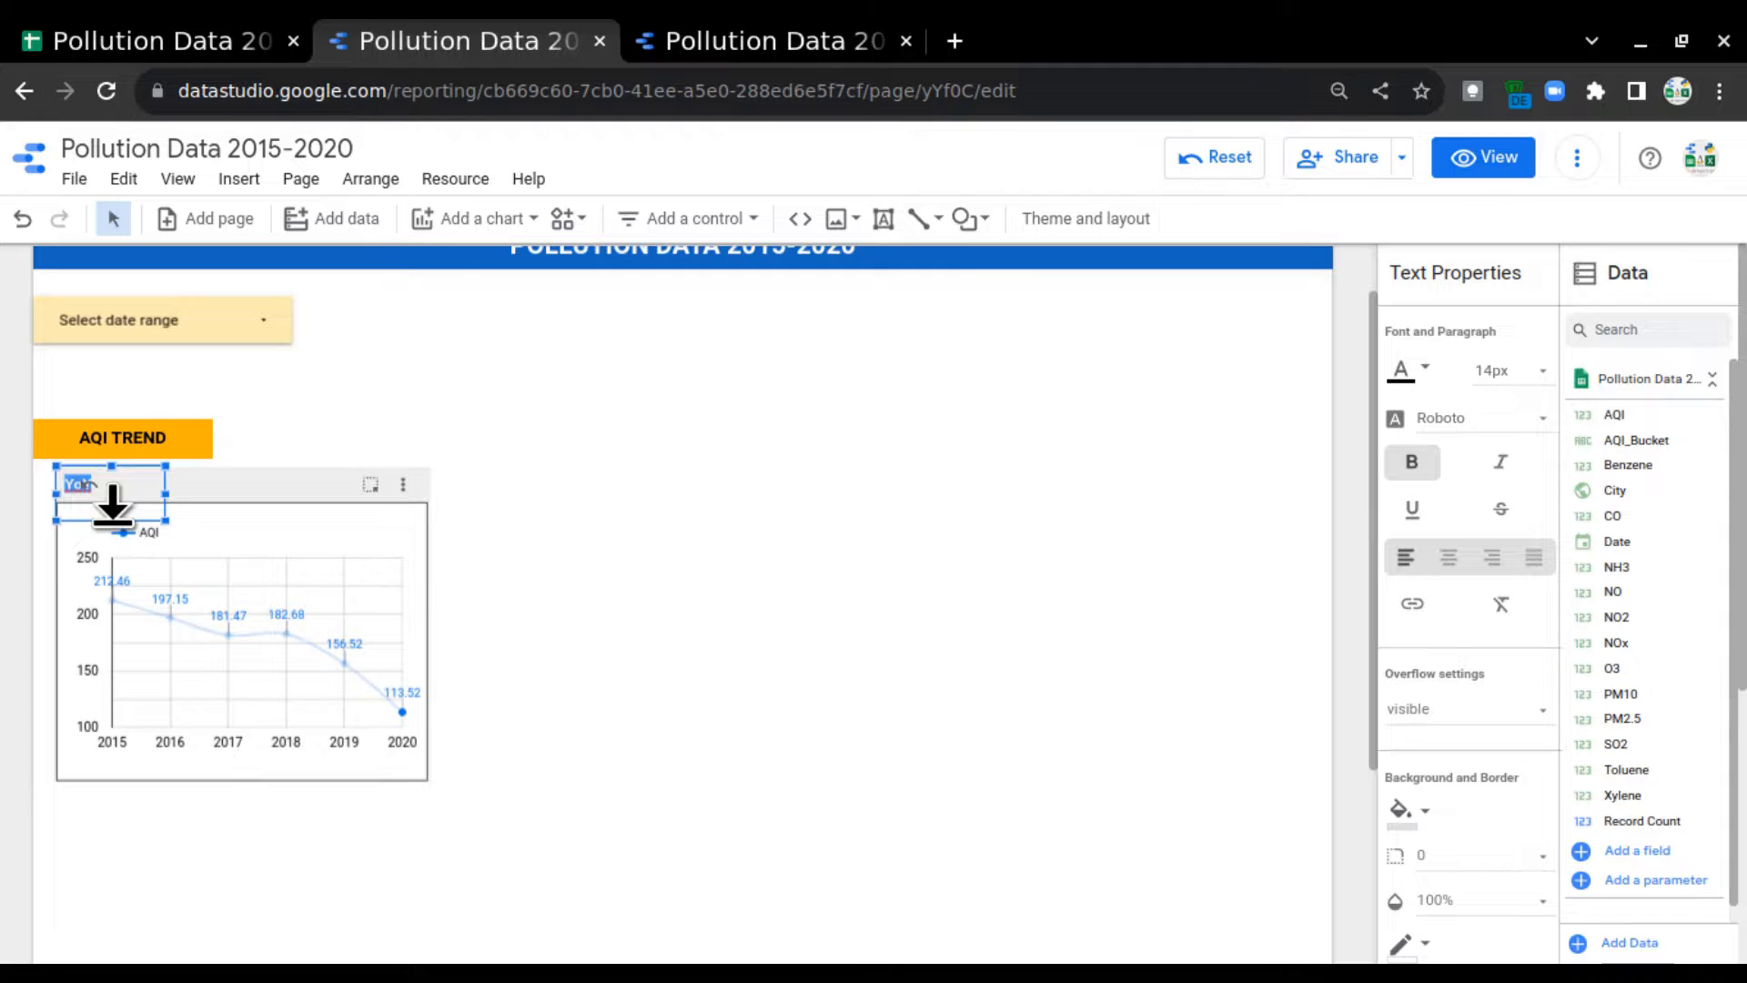
drag(369, 528, 370, 554)
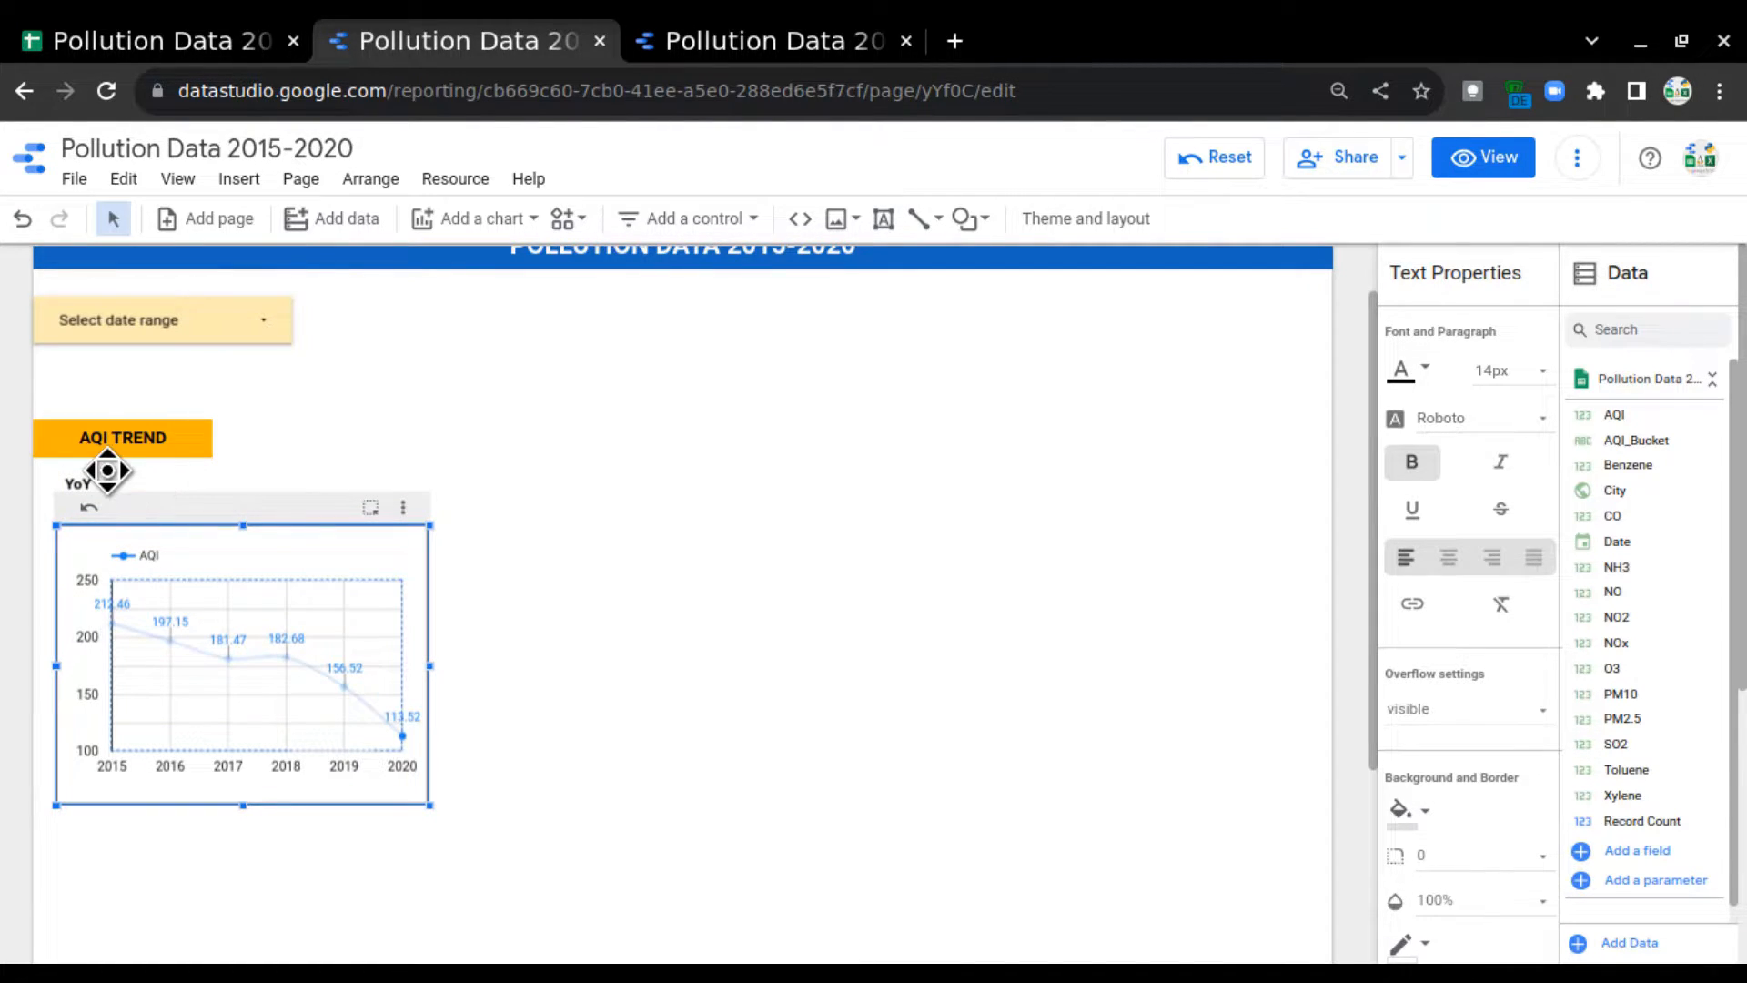
drag(110, 484, 143, 491)
Step: Fill the background of the YoY label with bright blue
double_click(82, 485)
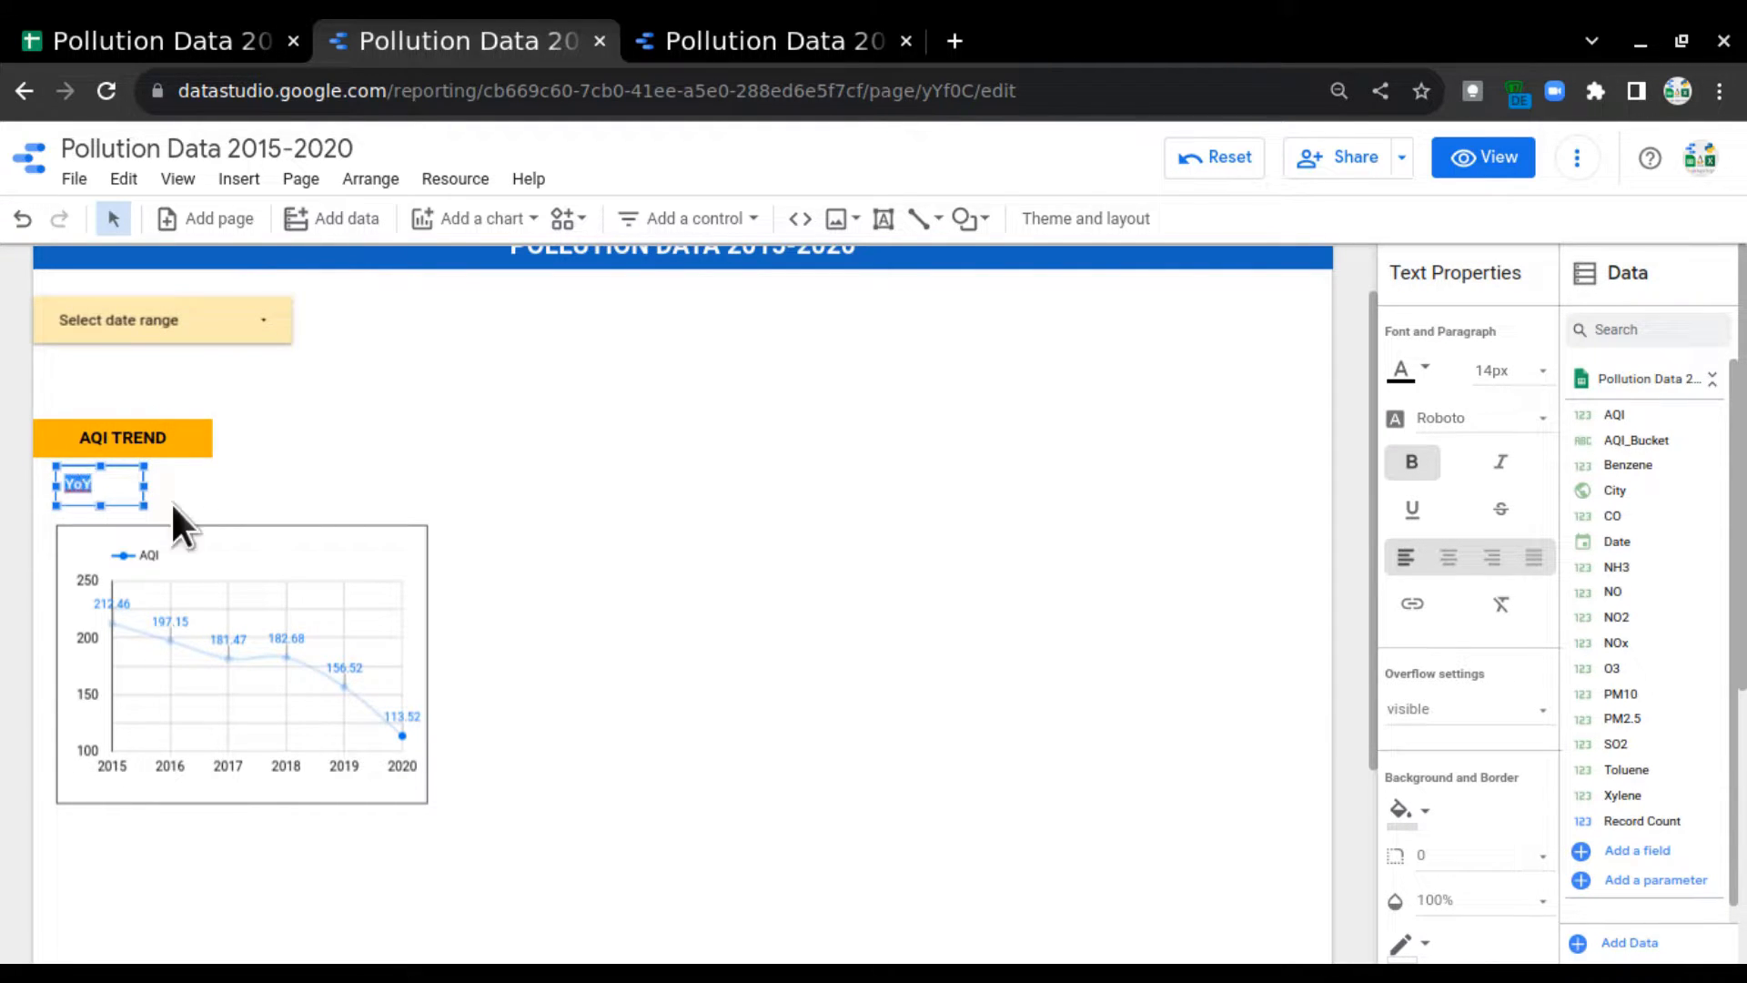
scroll(1492, 719, down, 2)
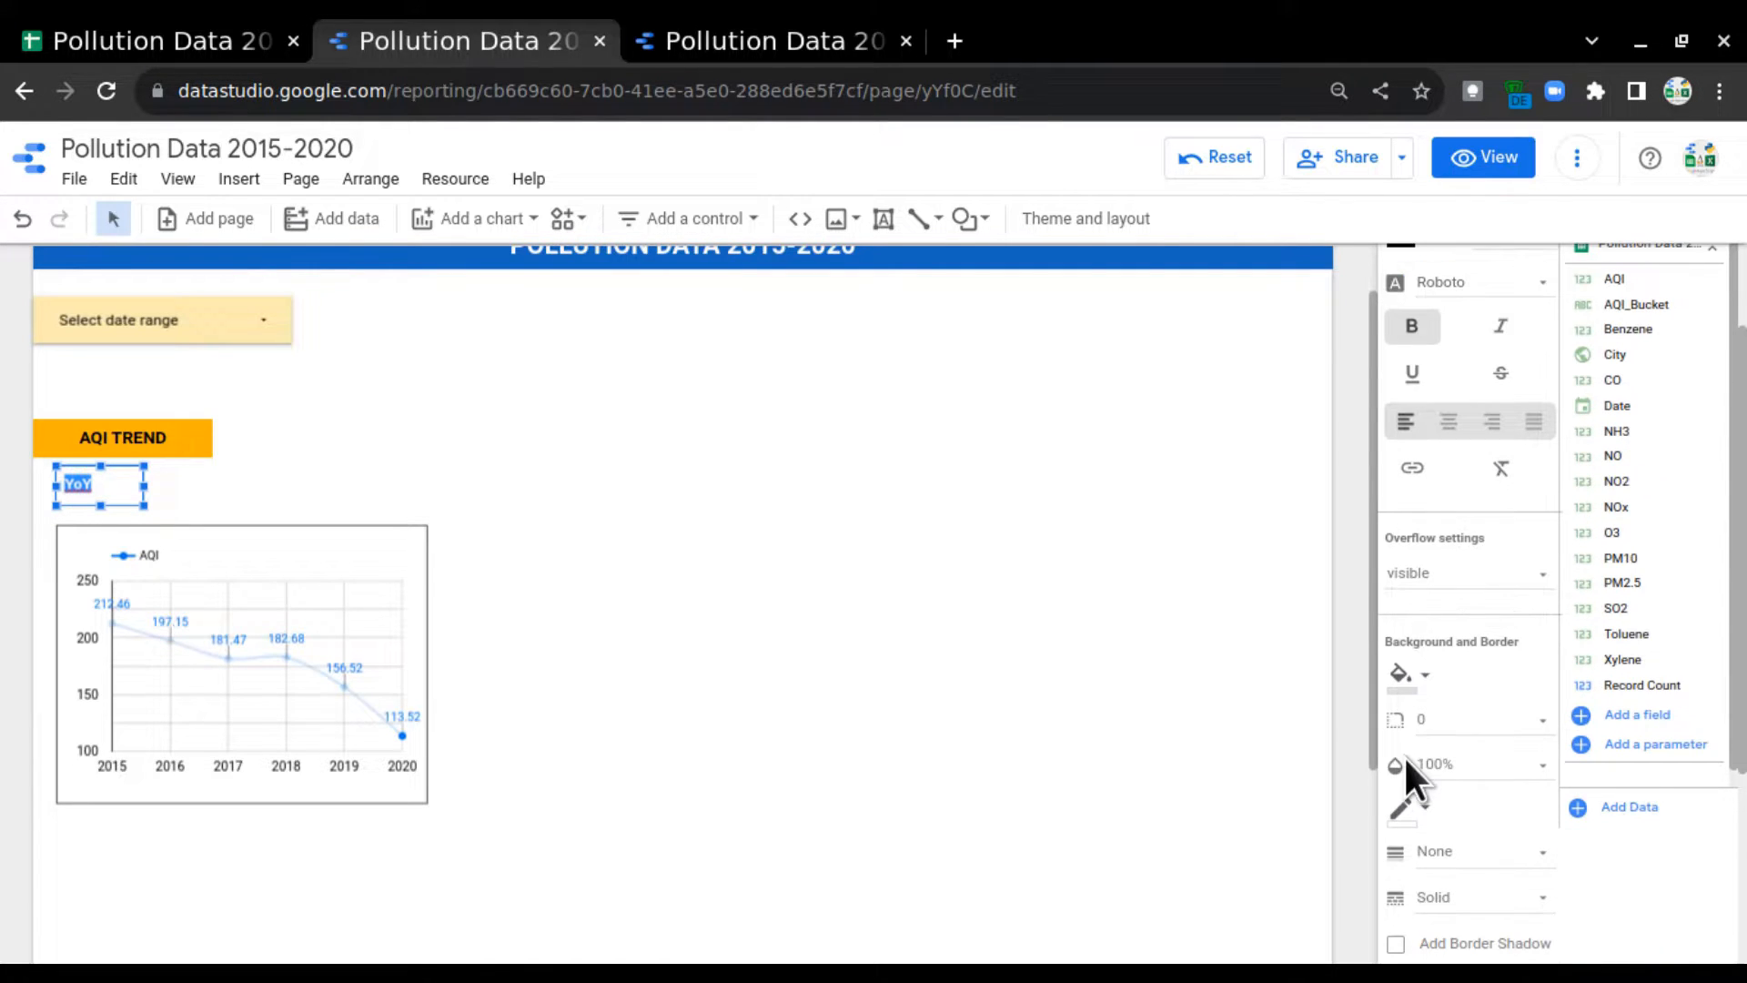
click(1412, 675)
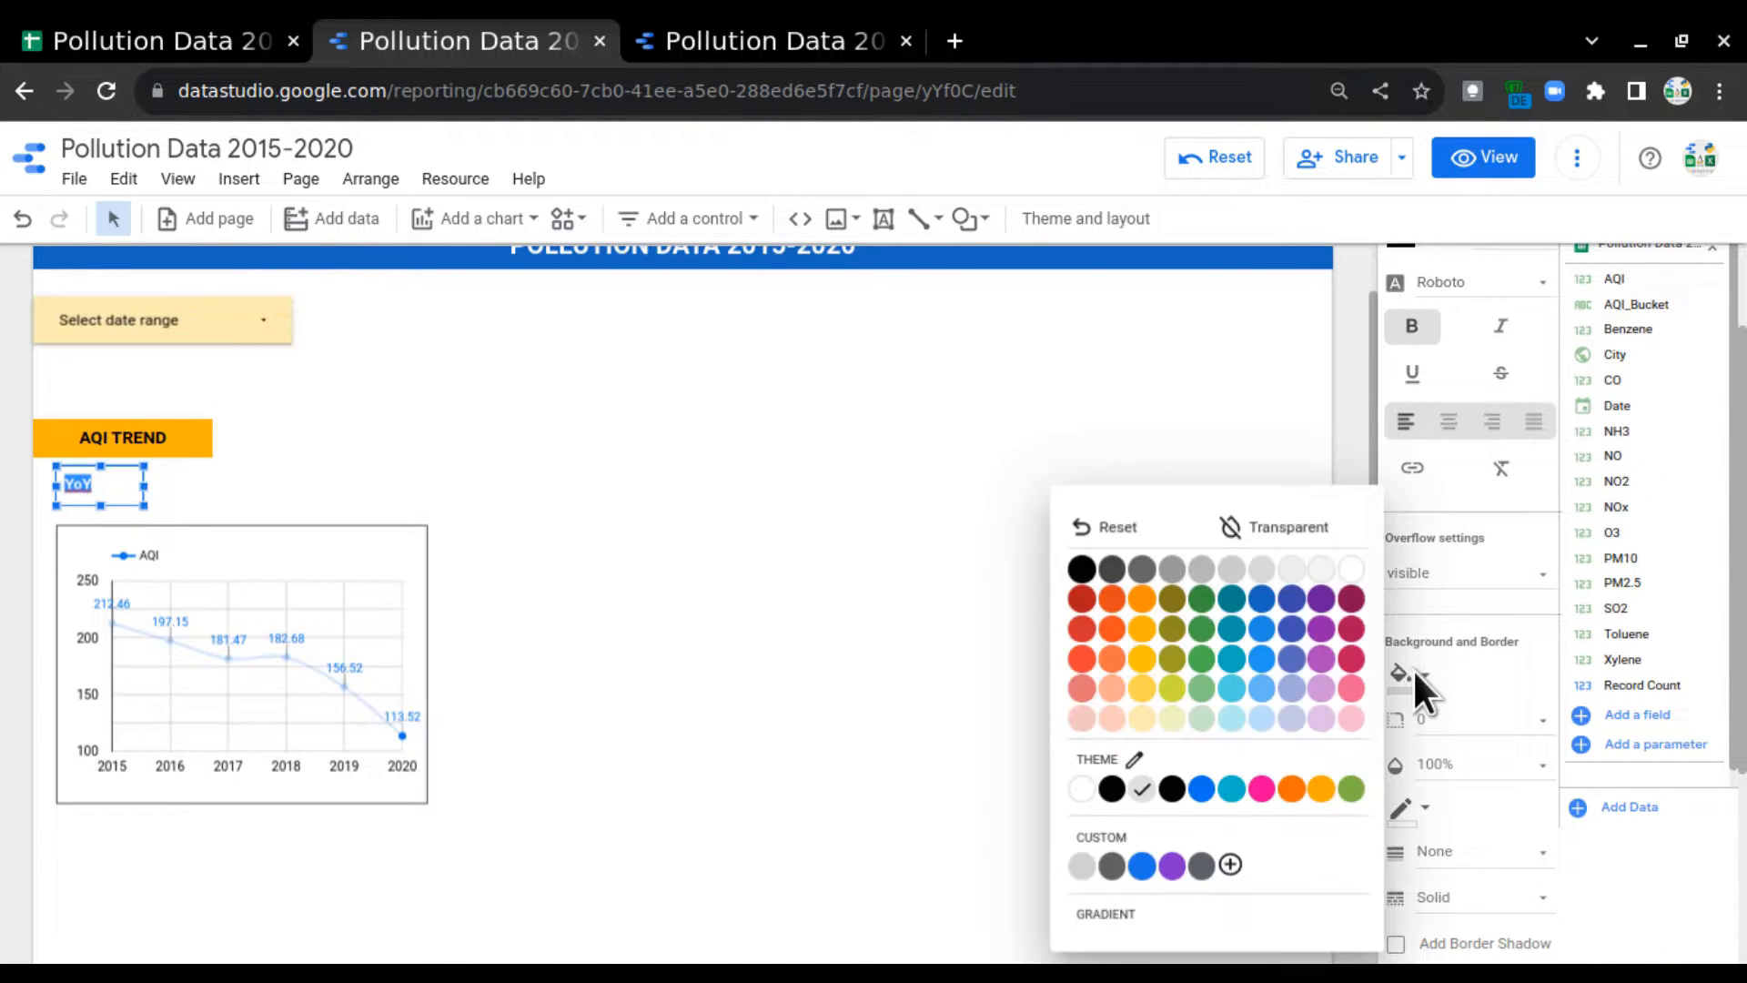
click(1257, 663)
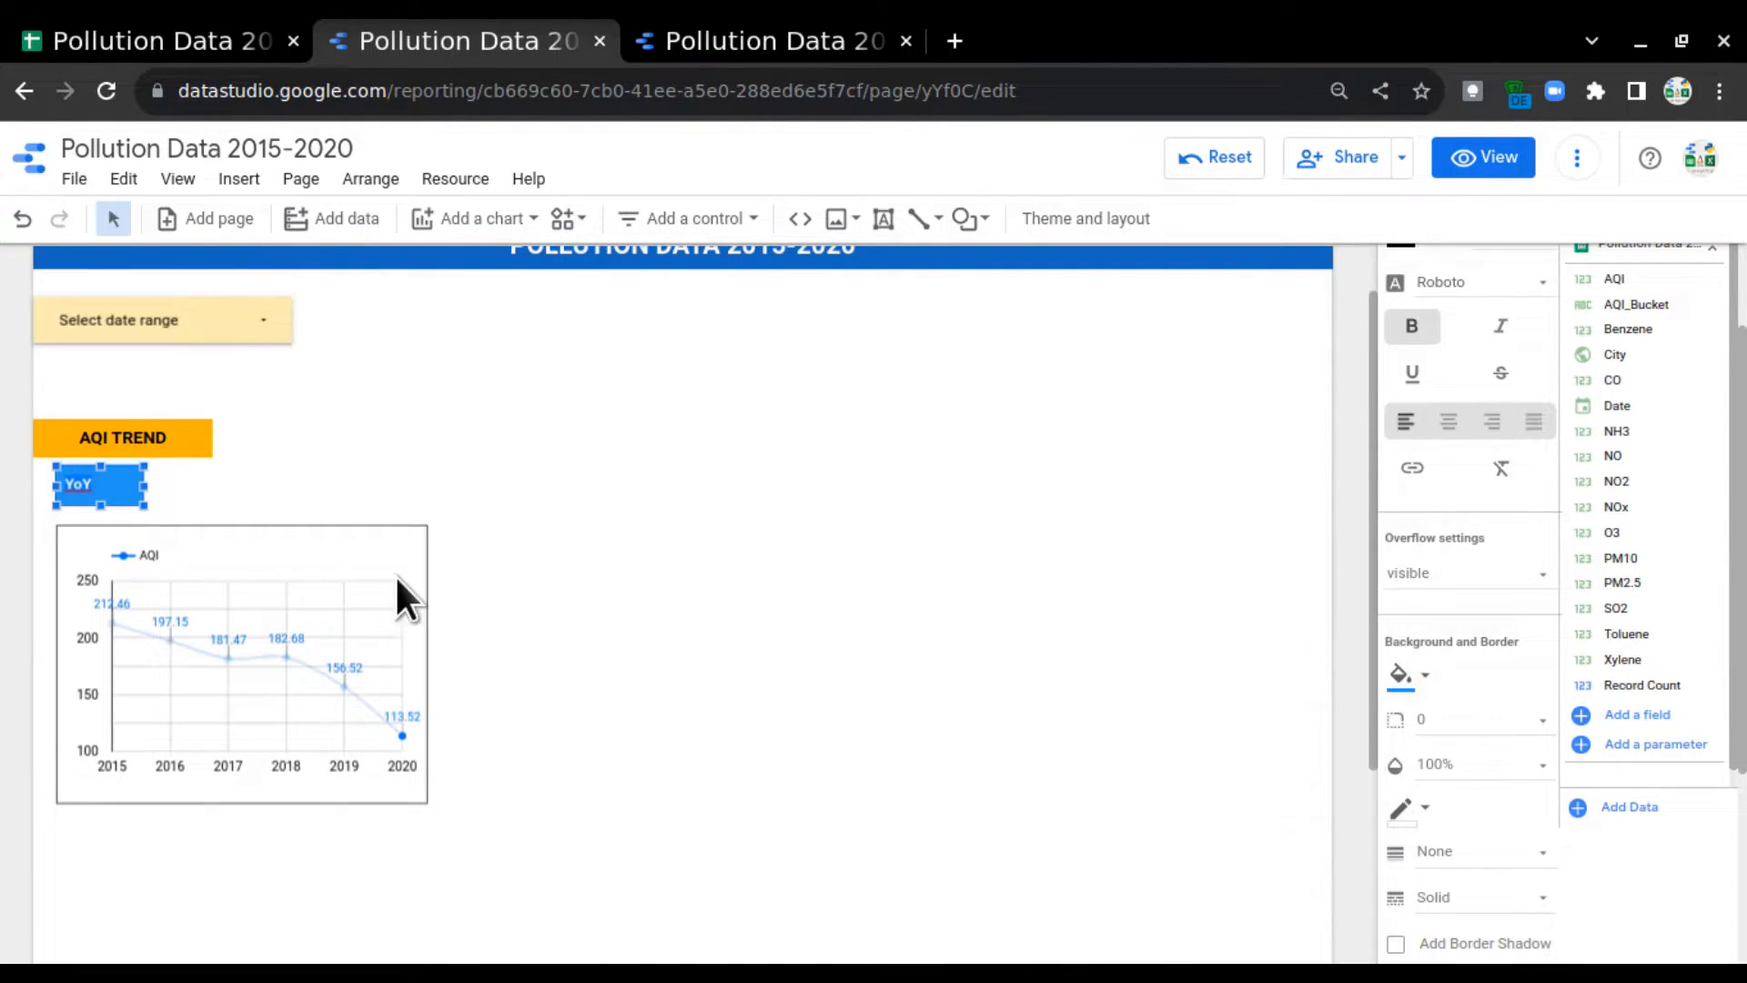
click(1318, 565)
Step: Format the YoY label's text as white, centred and 18px
click(91, 485)
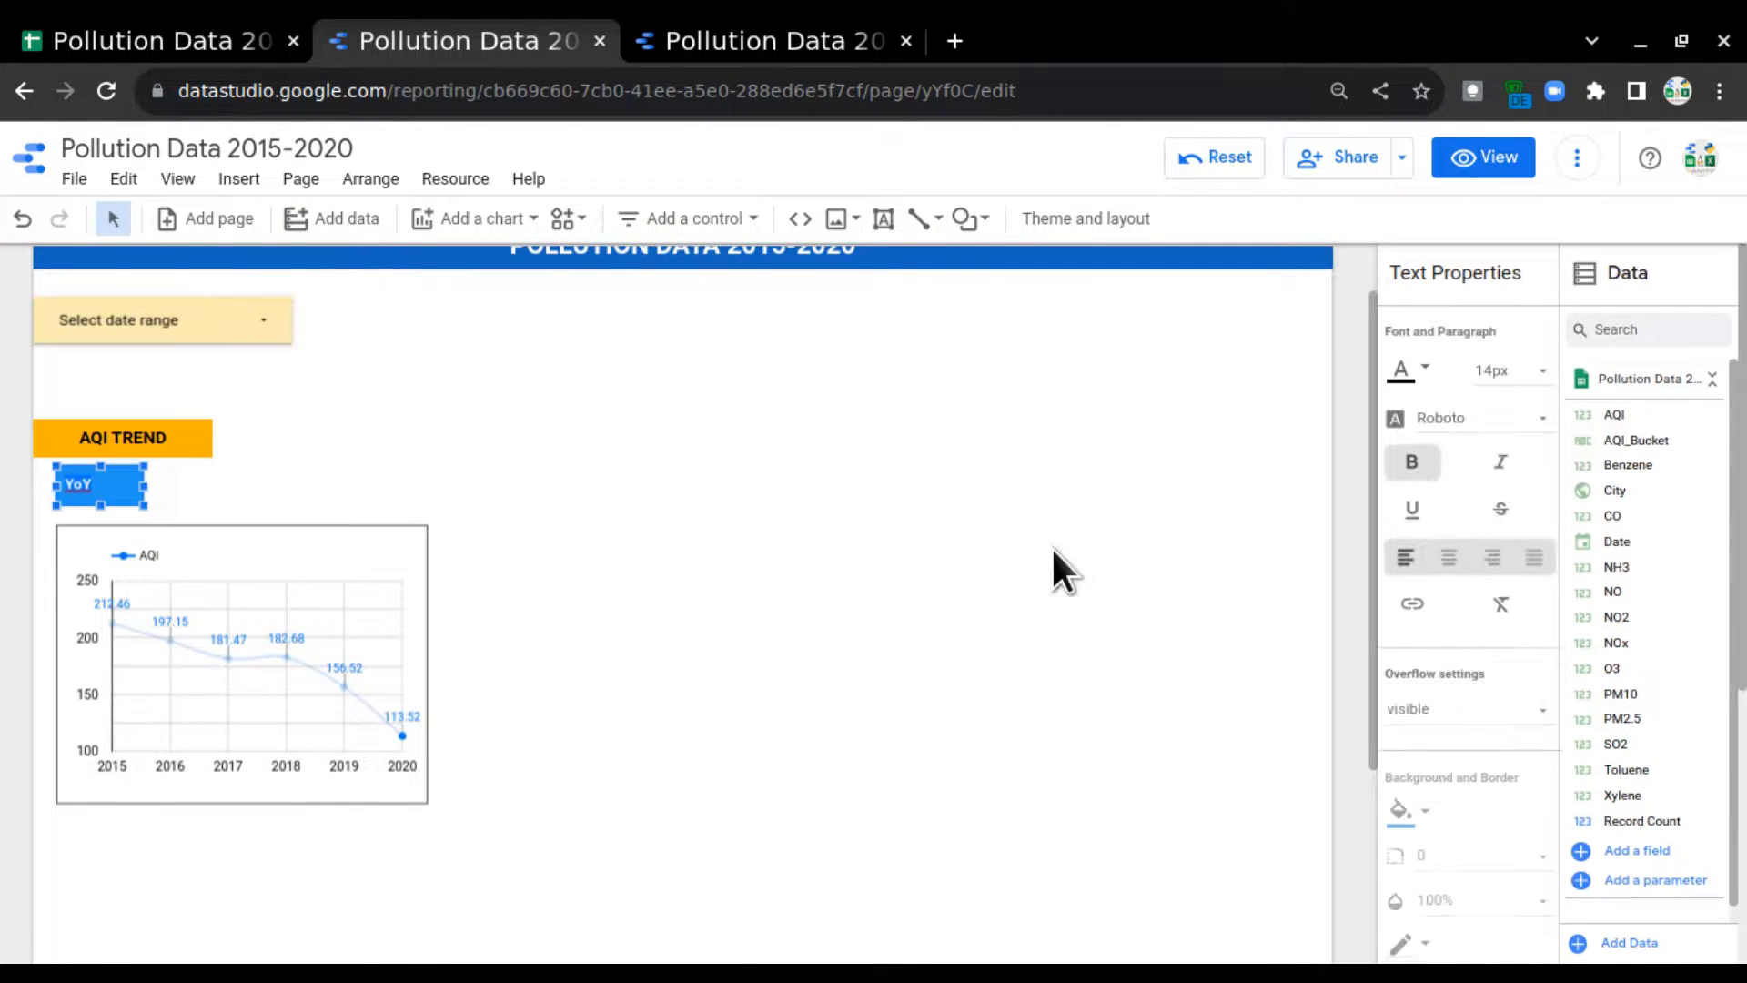
click(1415, 369)
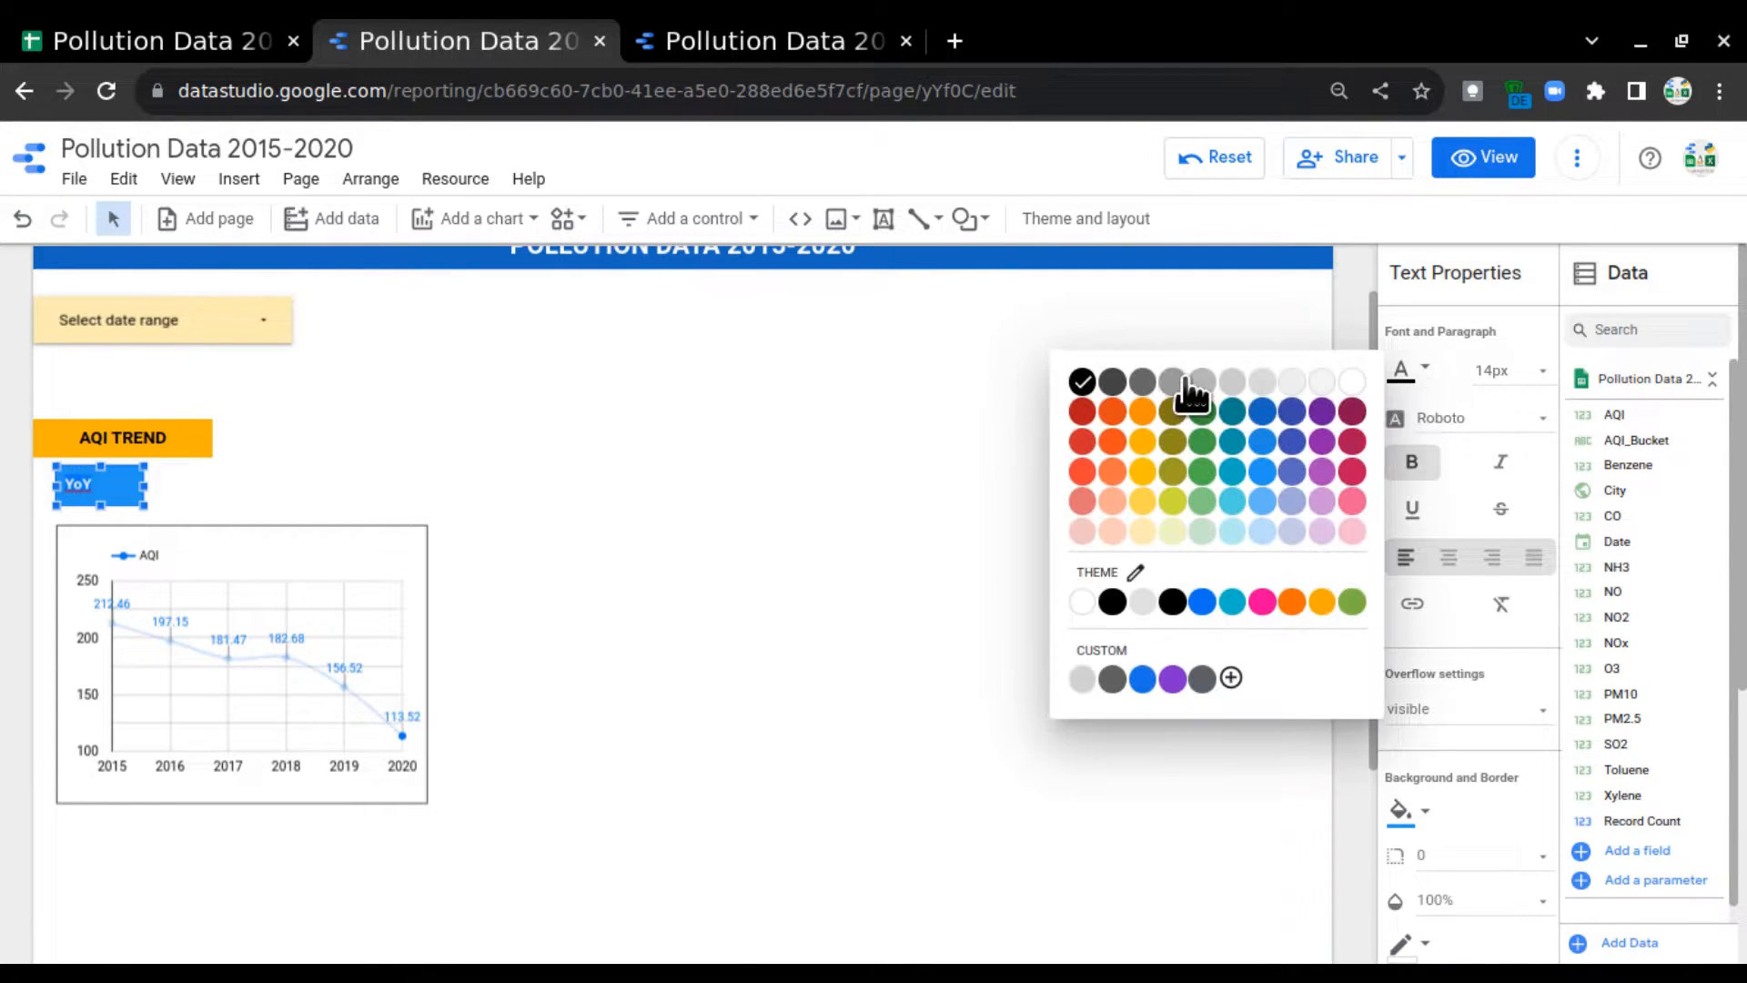
click(1353, 380)
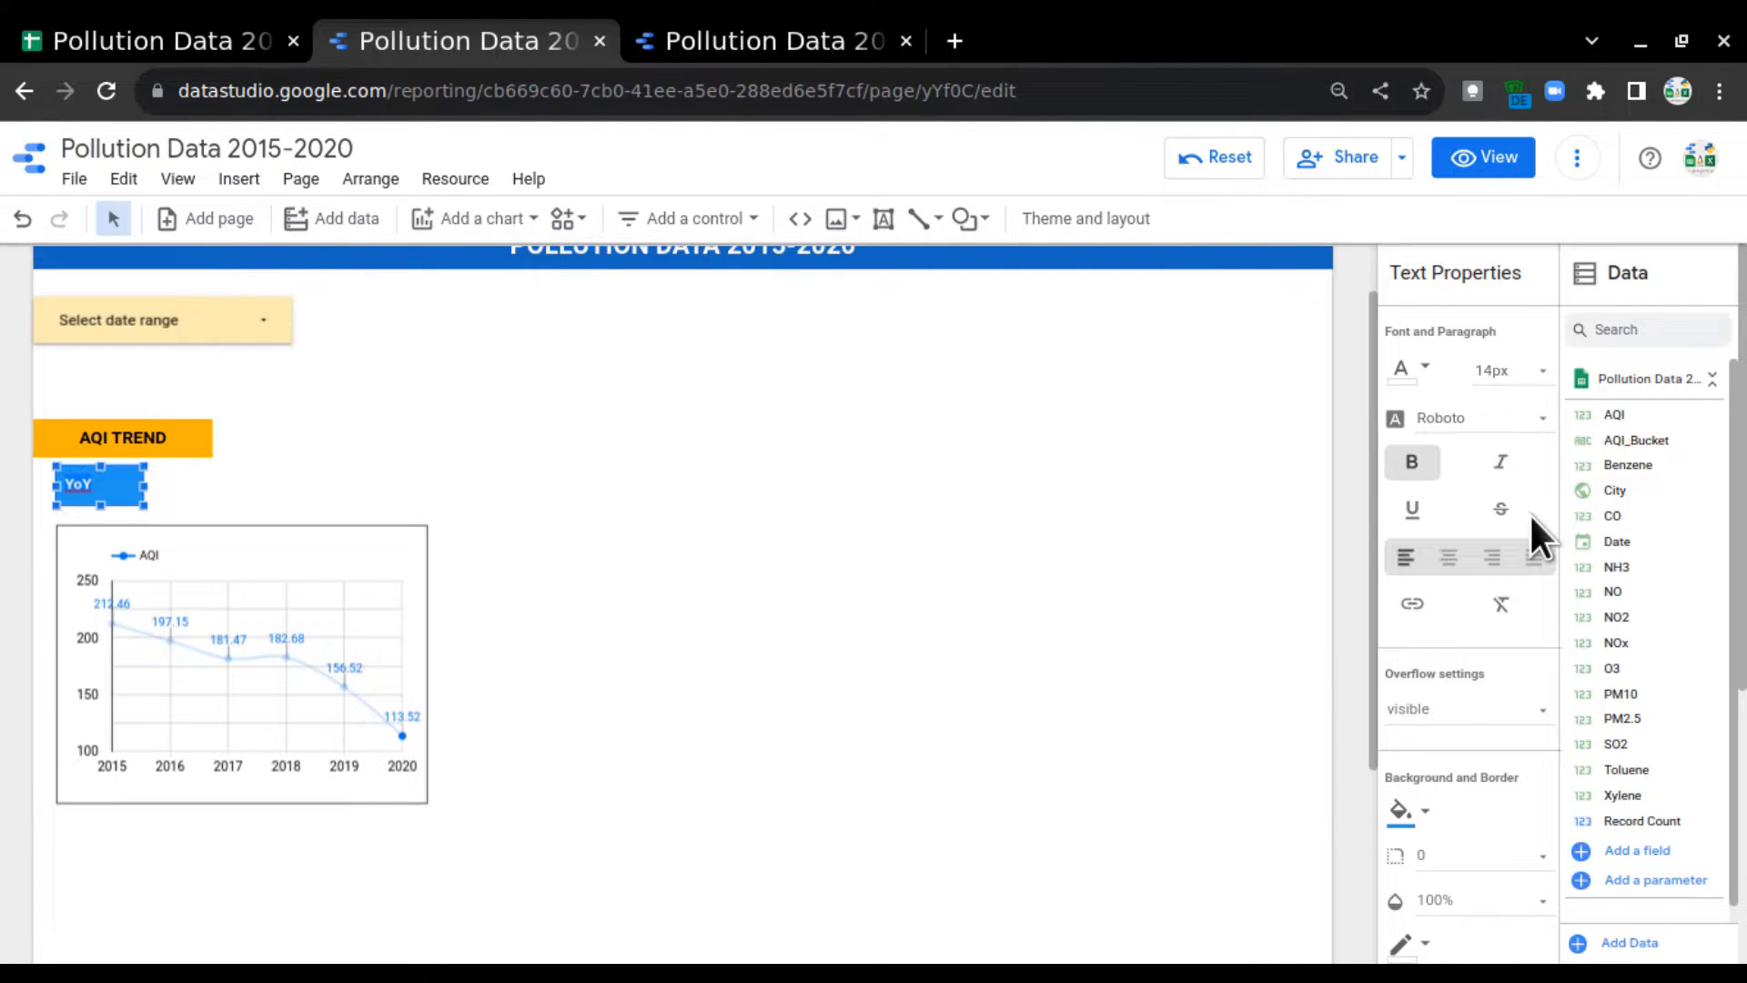
click(1452, 557)
click(712, 550)
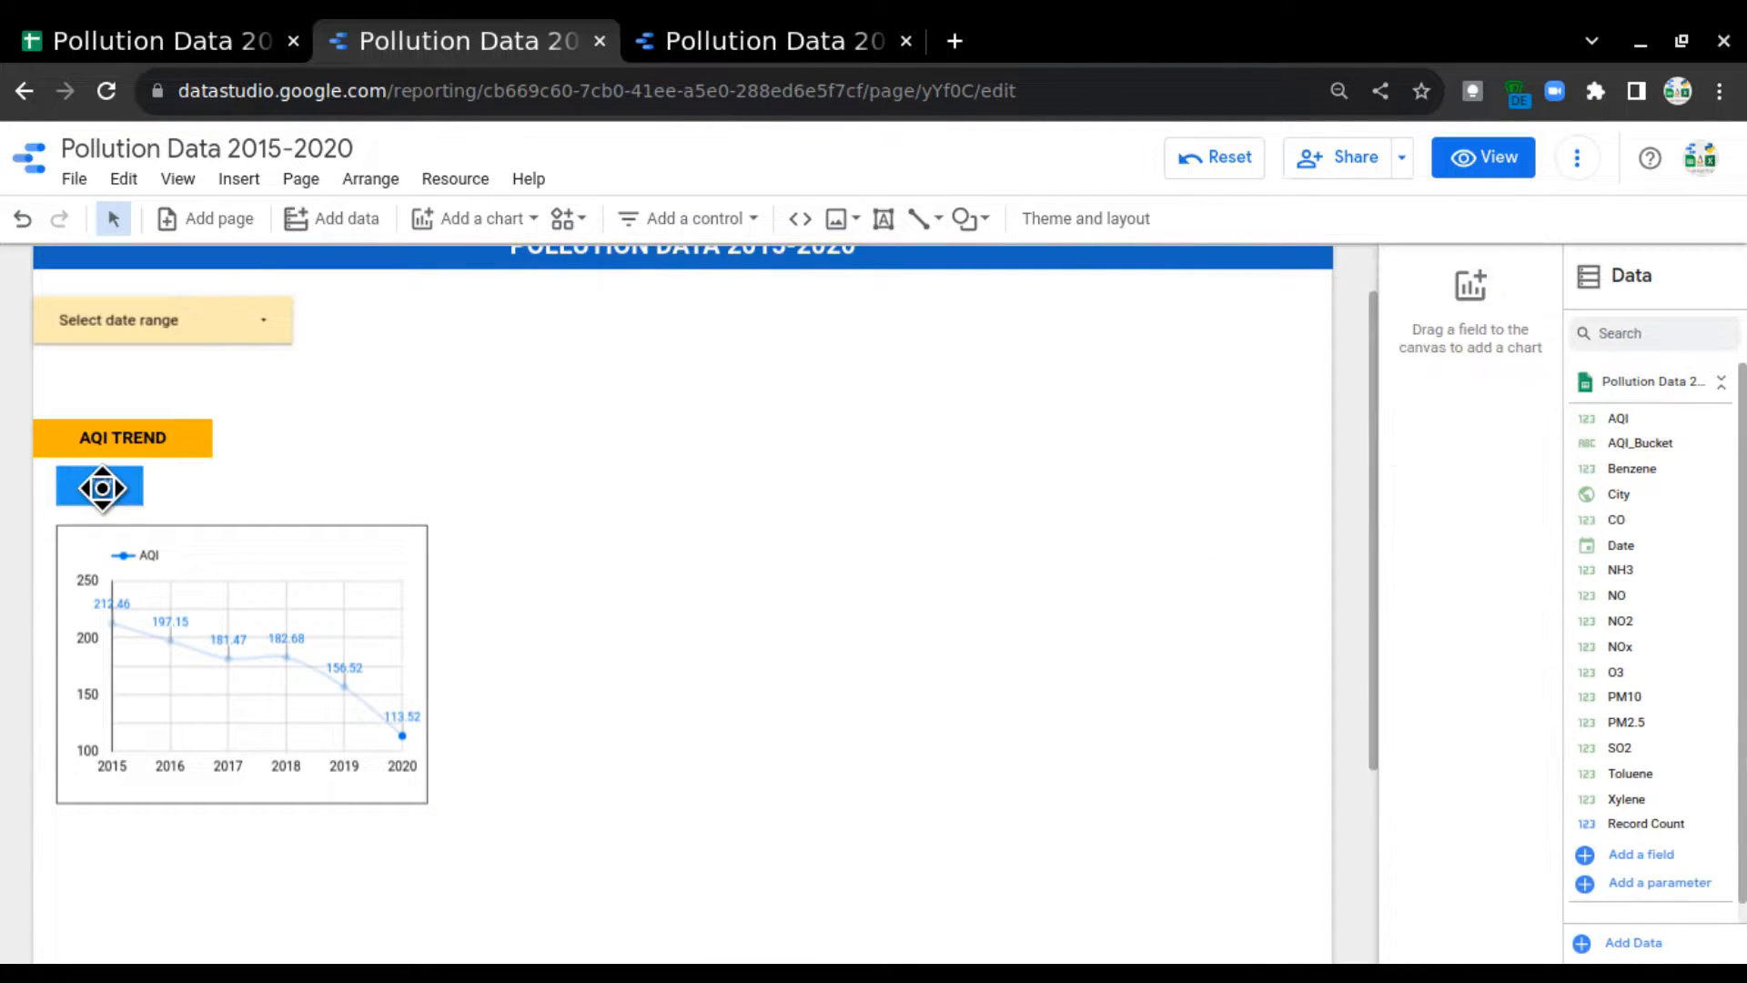
click(99, 488)
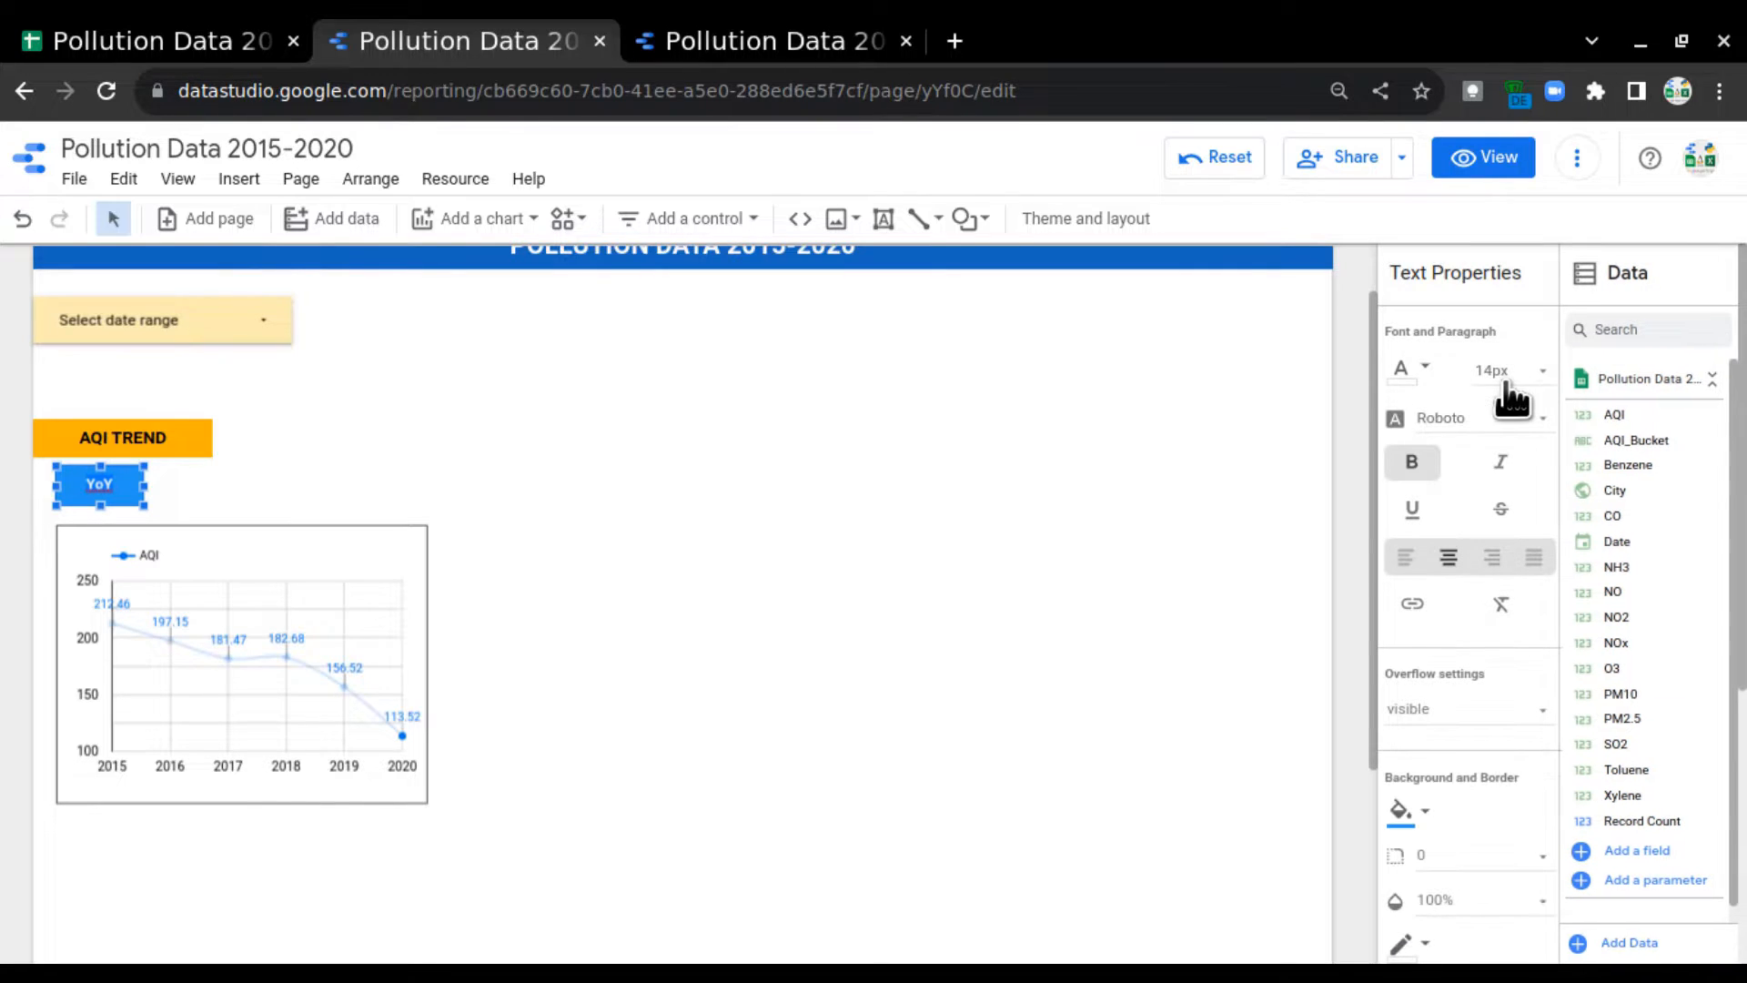
click(1519, 375)
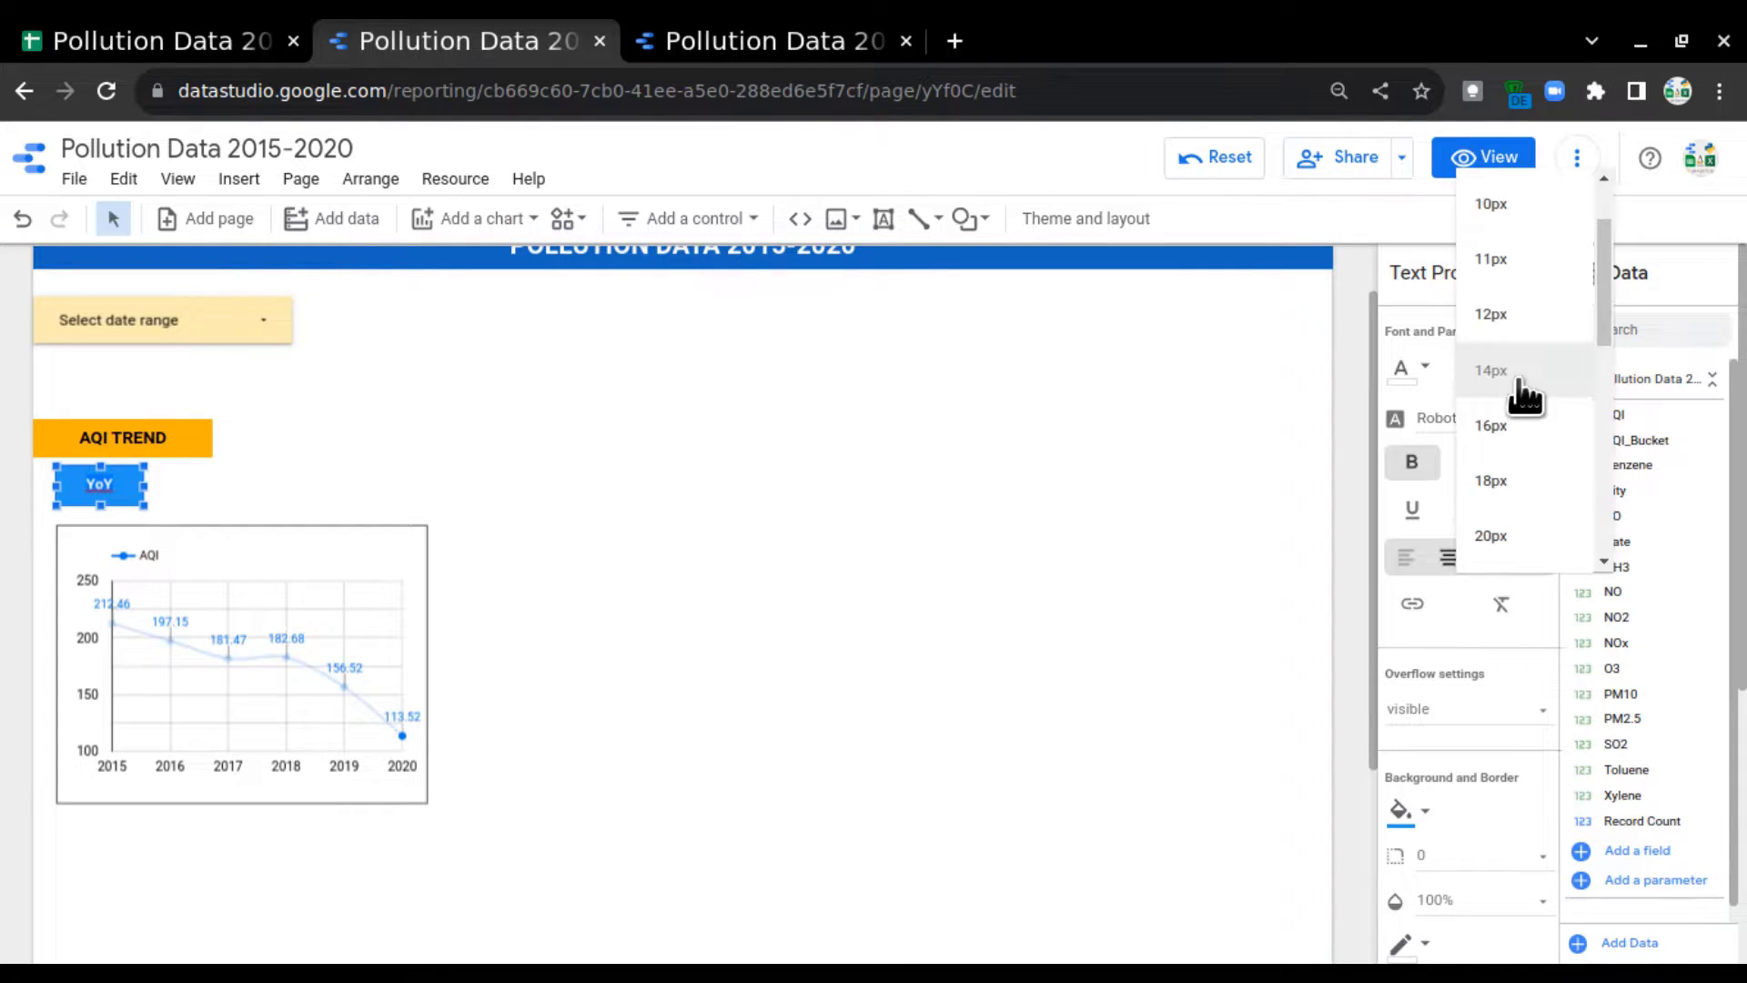
click(1524, 483)
click(548, 477)
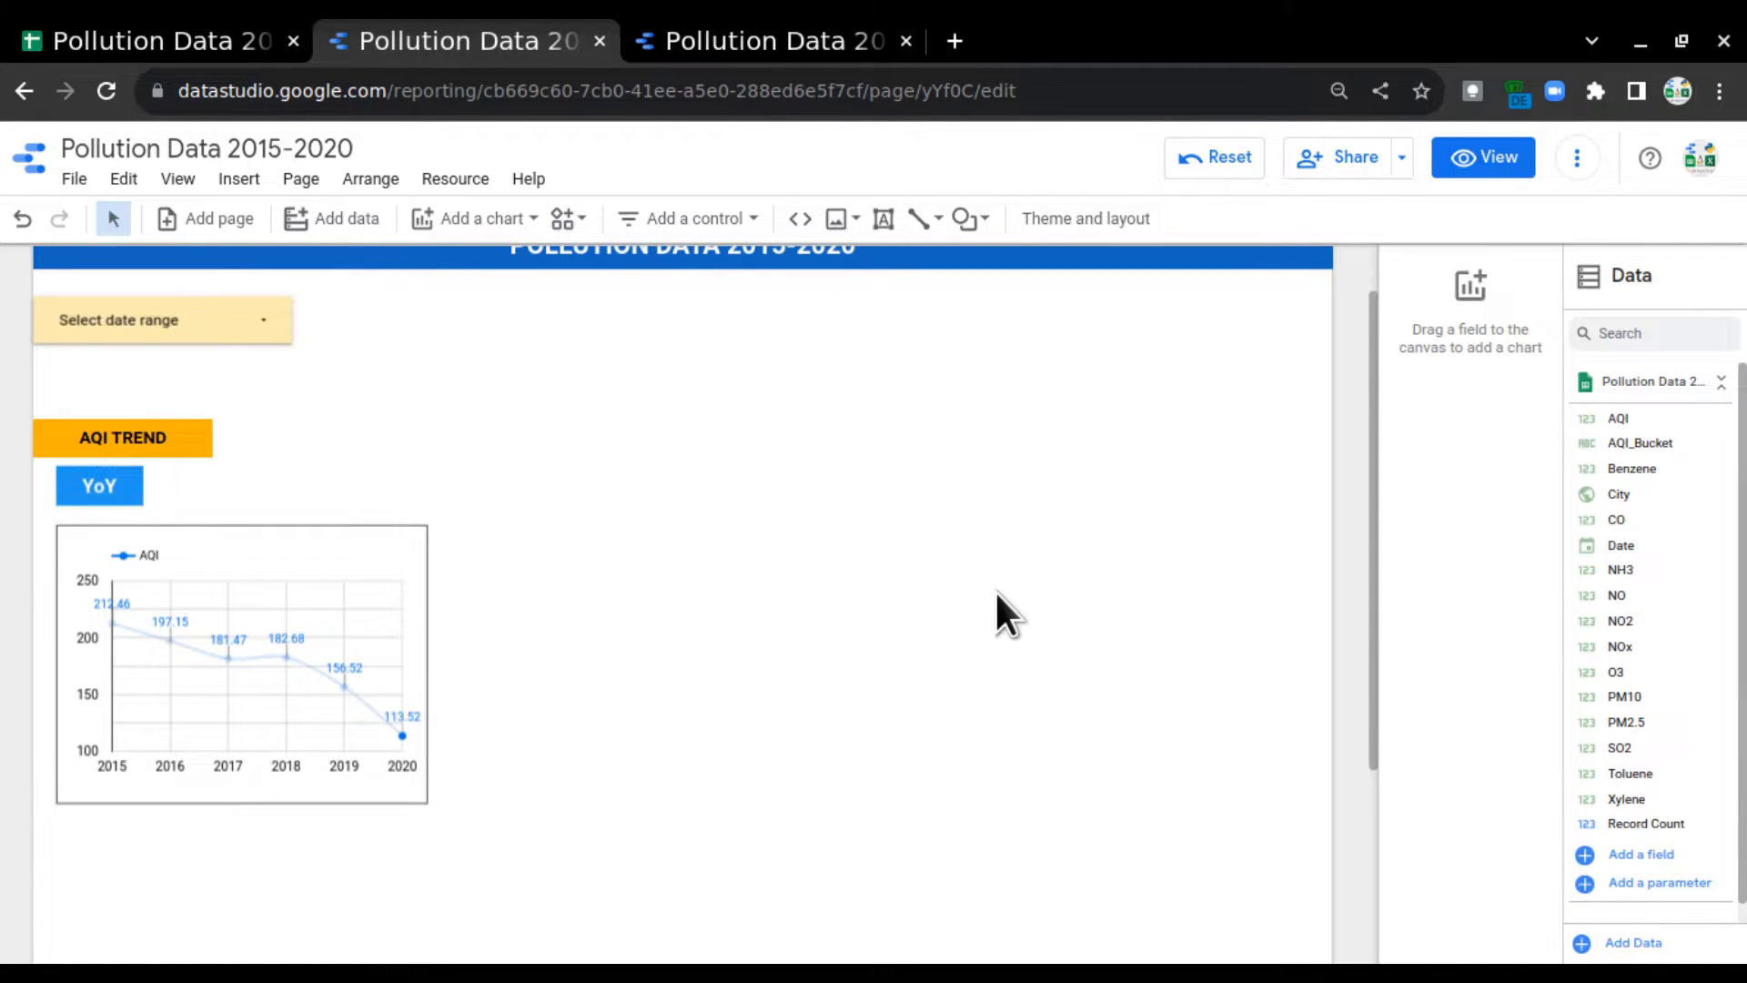
Step: Duplicate the YoY label, place the copy level with it past the yearly chart's right edge, and change its text to QoQ
click(123, 466)
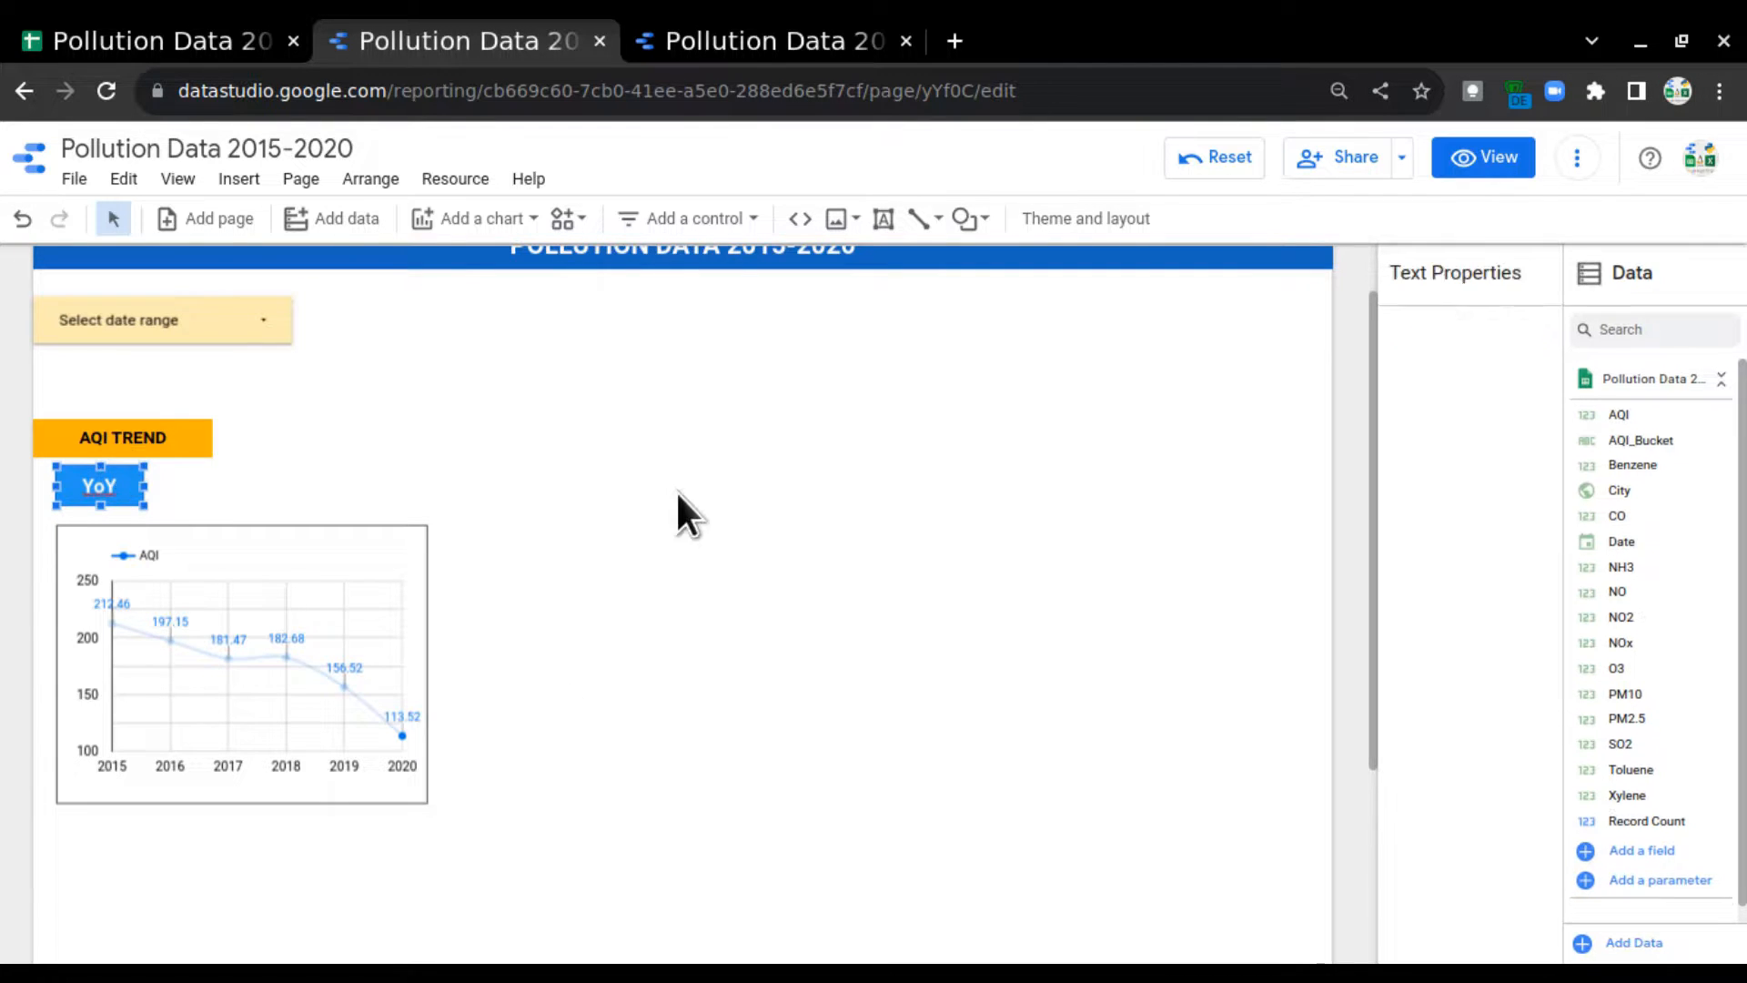
key(ctrl+v)
key(Right)
key(Right)
key(Right)
key(Right)
key(Down)
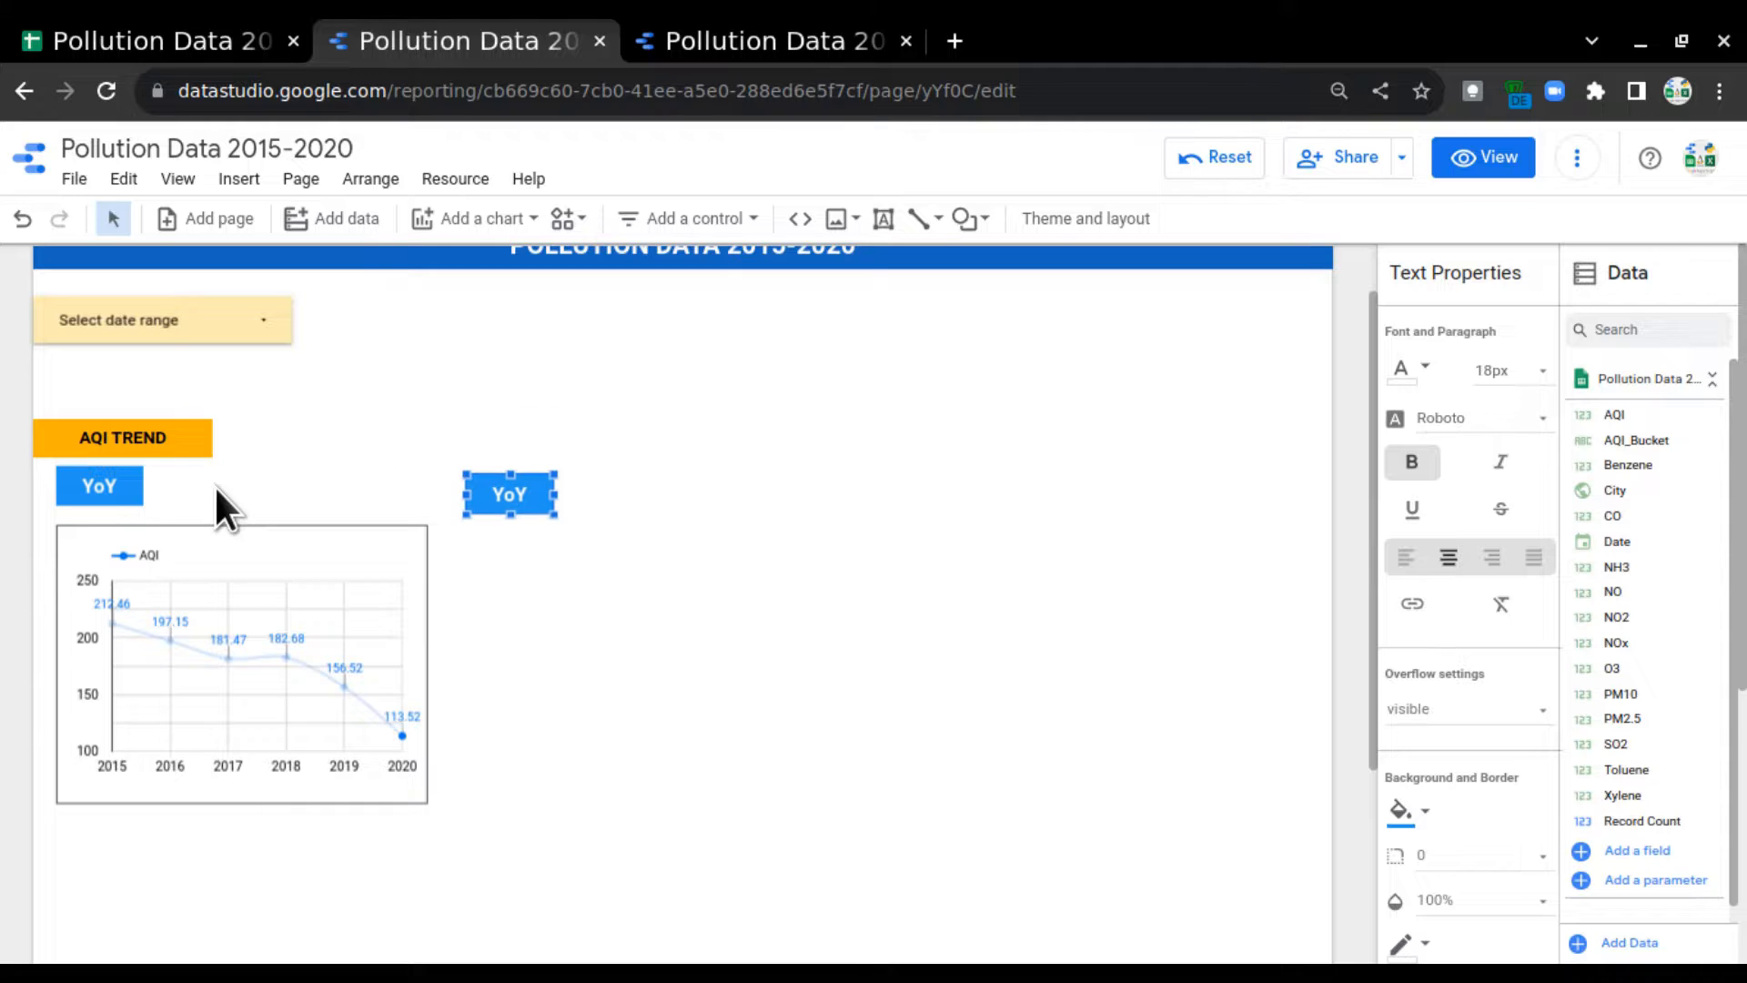
drag(538, 474, 540, 468)
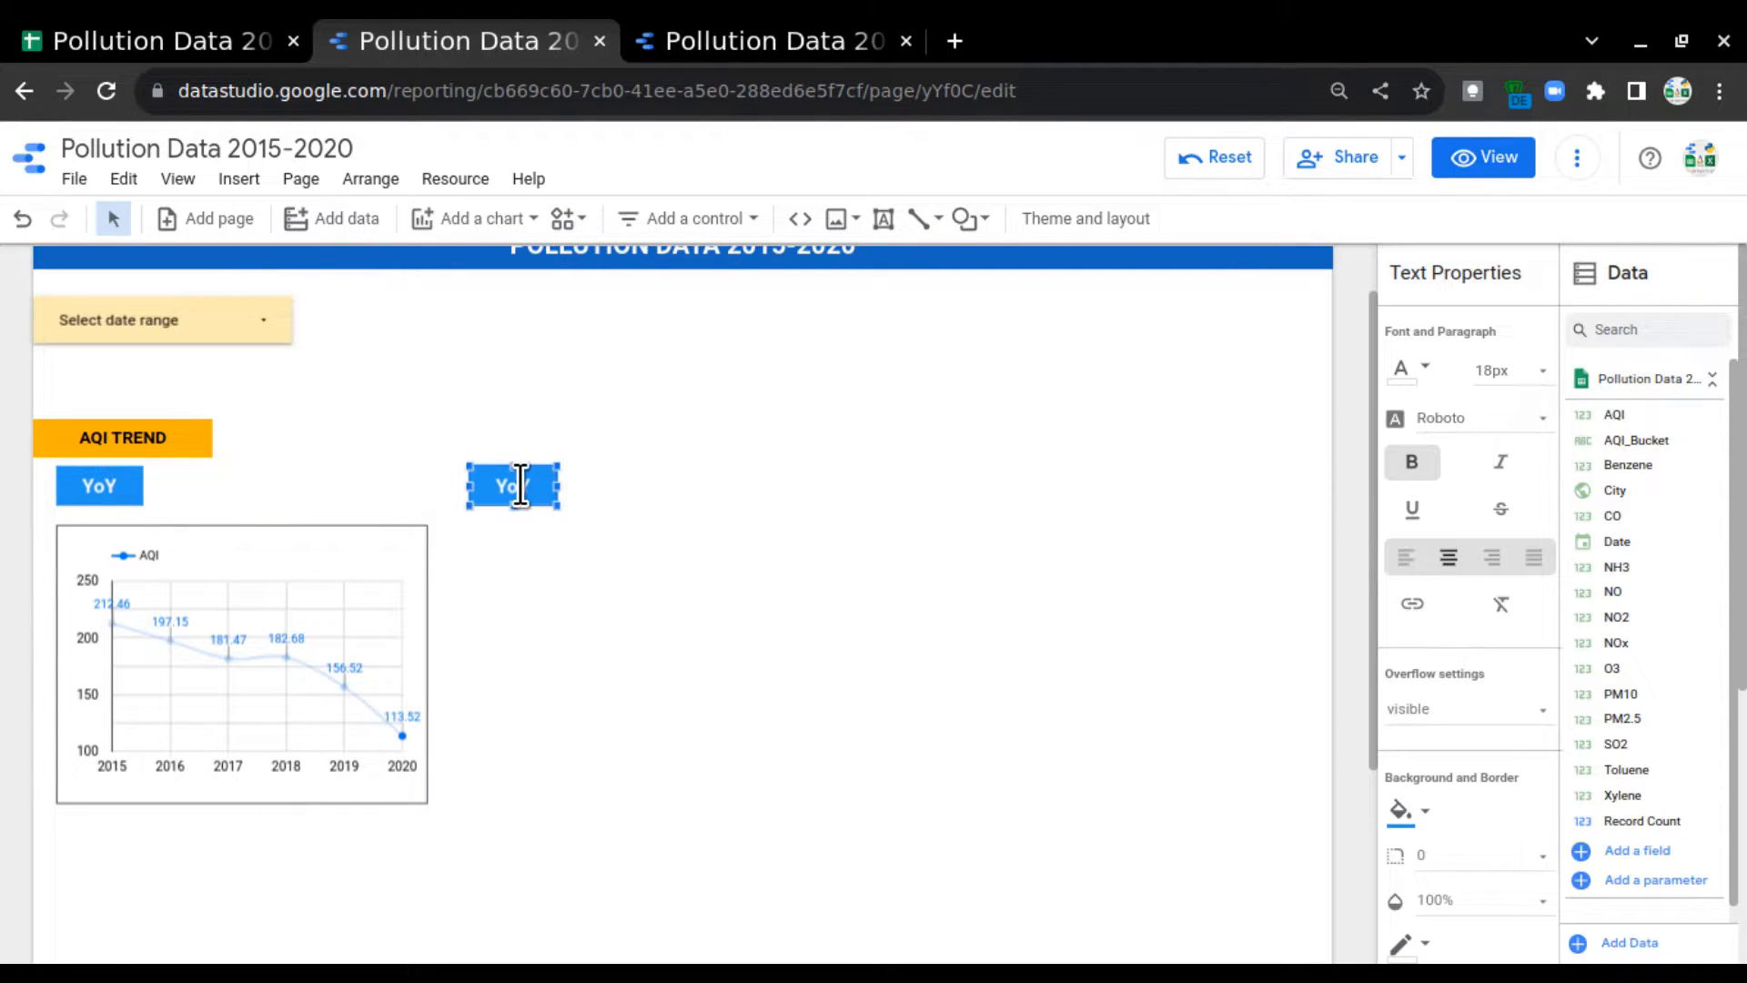
click(910, 565)
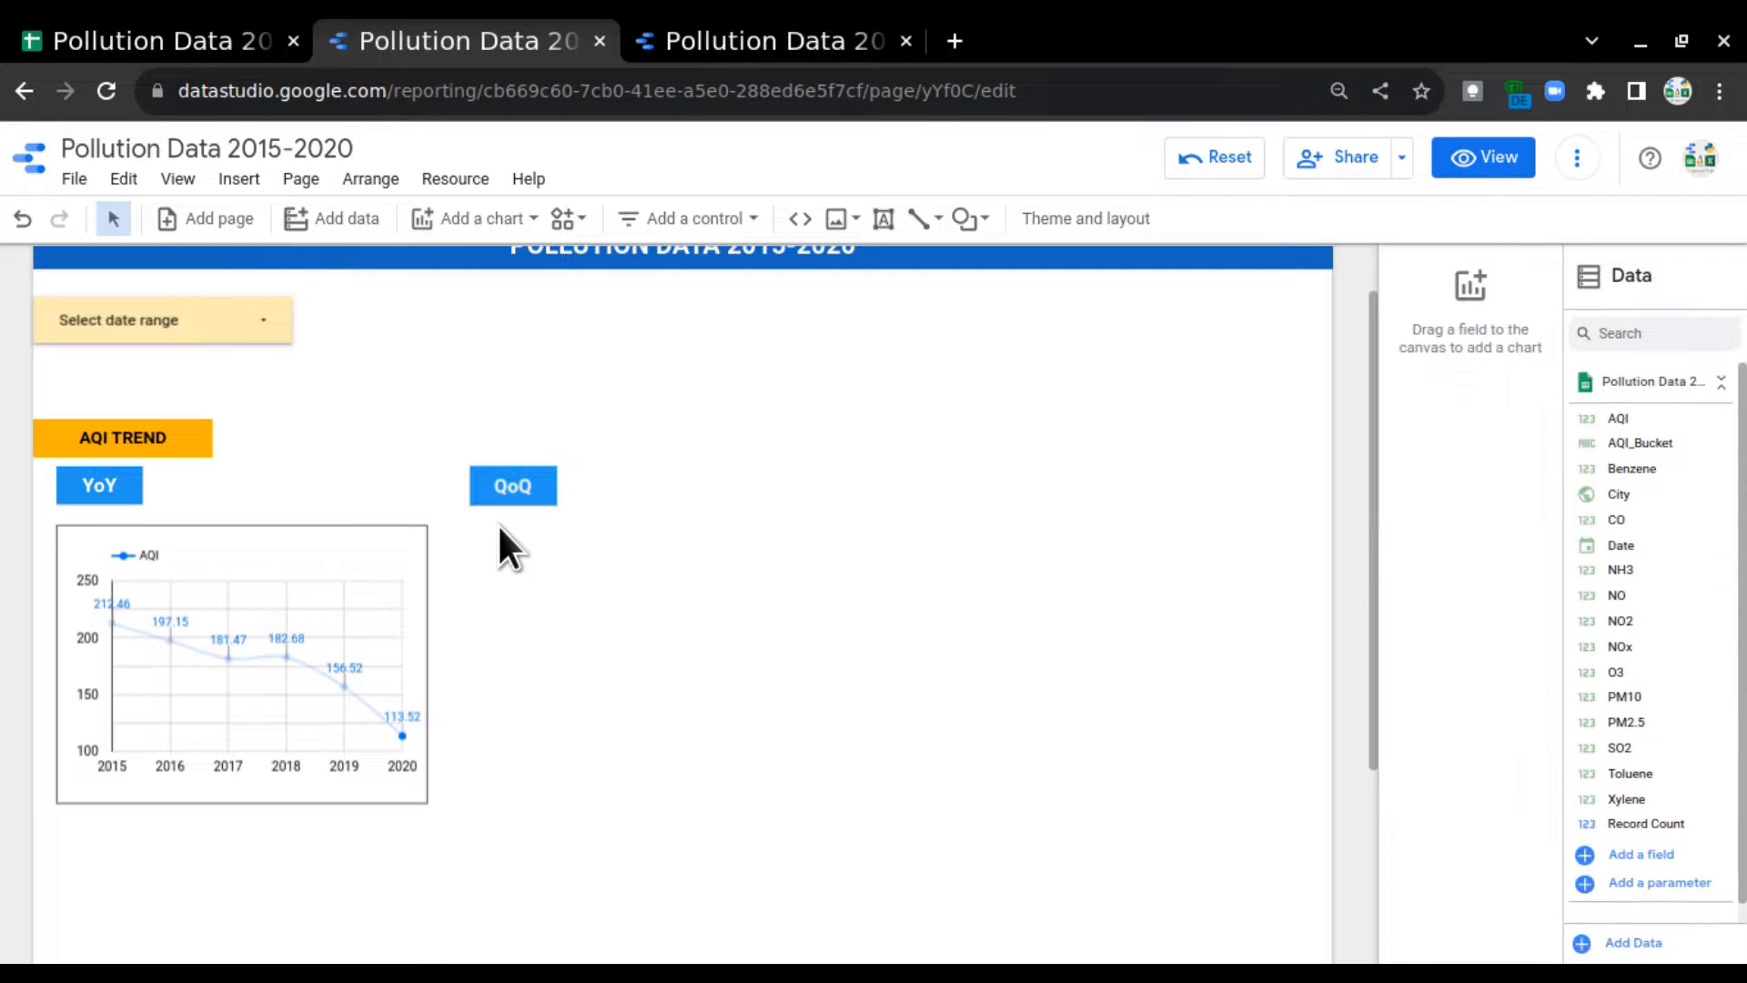
Step: Duplicate the yearly AQI chart beneath the QoQ label, and widen the copy to near the right edge of the page
drag(507, 670, 305, 536)
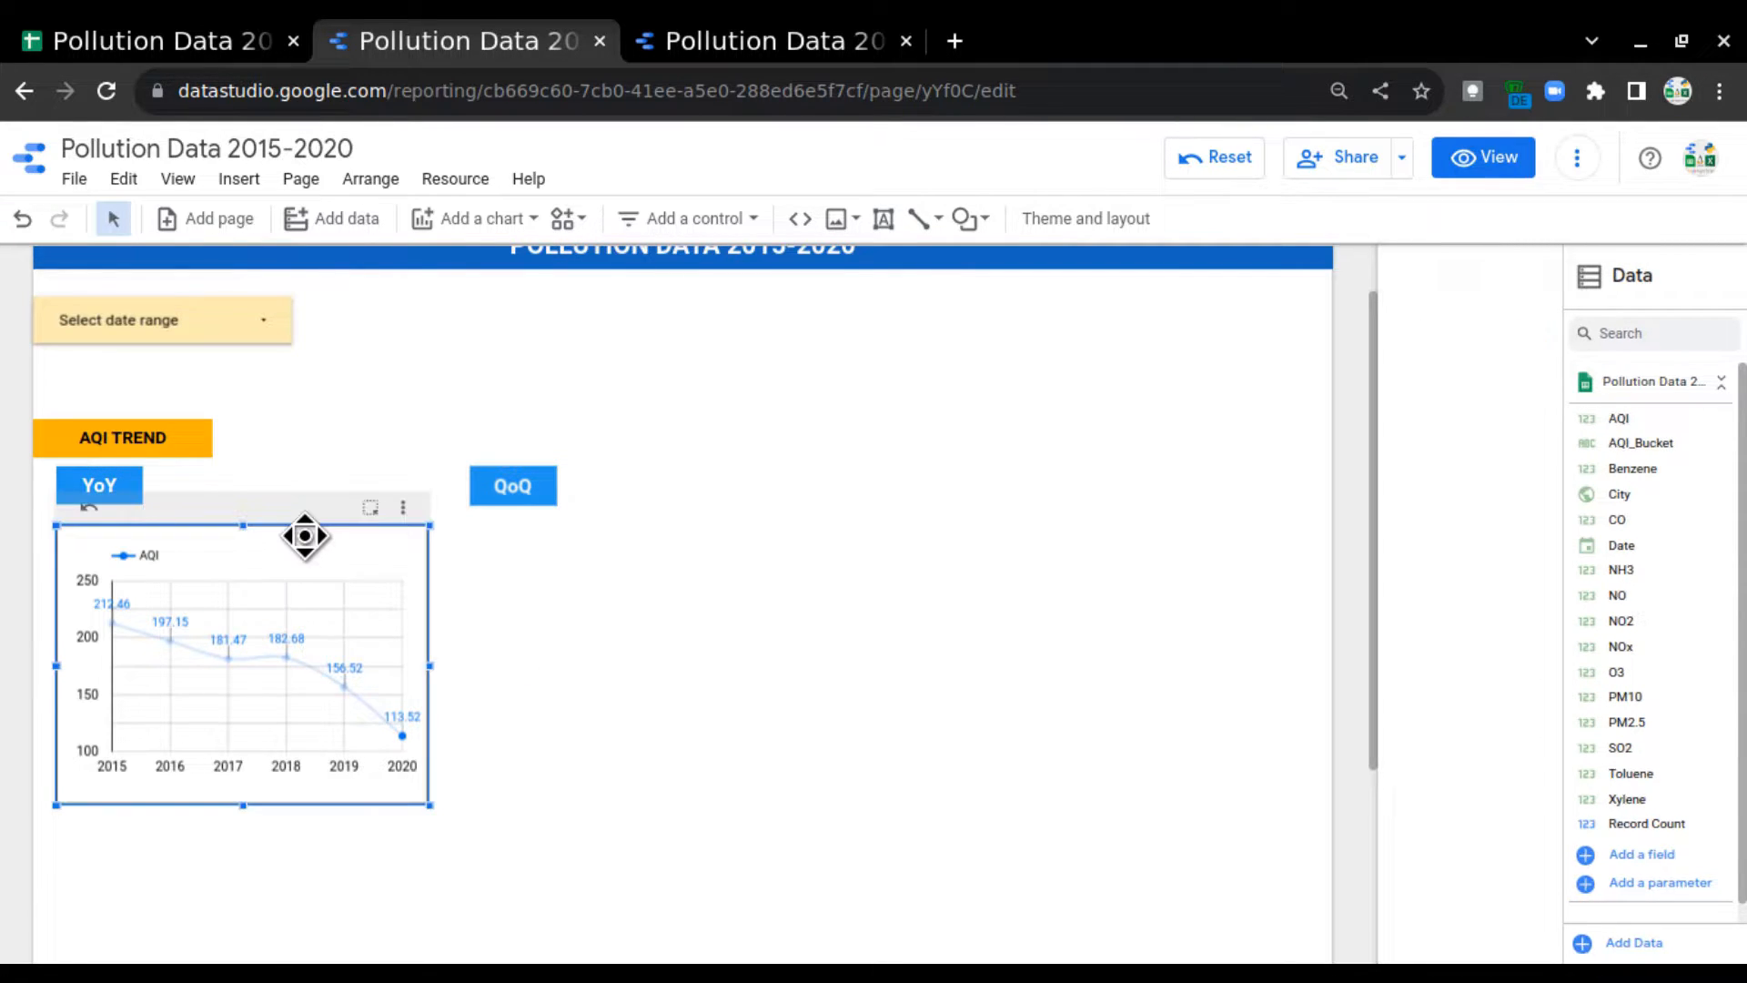
key(ctrl+c)
key(ctrl+v)
key(Right)
key(Right)
key(Right)
key(Right)
key(Right)
key(Right)
key(Right)
key(Right)
key(Right)
key(Right)
key(Right)
key(Right)
key(Right)
key(Right)
key(Right)
key(Right)
key(Right)
key(Right)
key(Right)
key(Right)
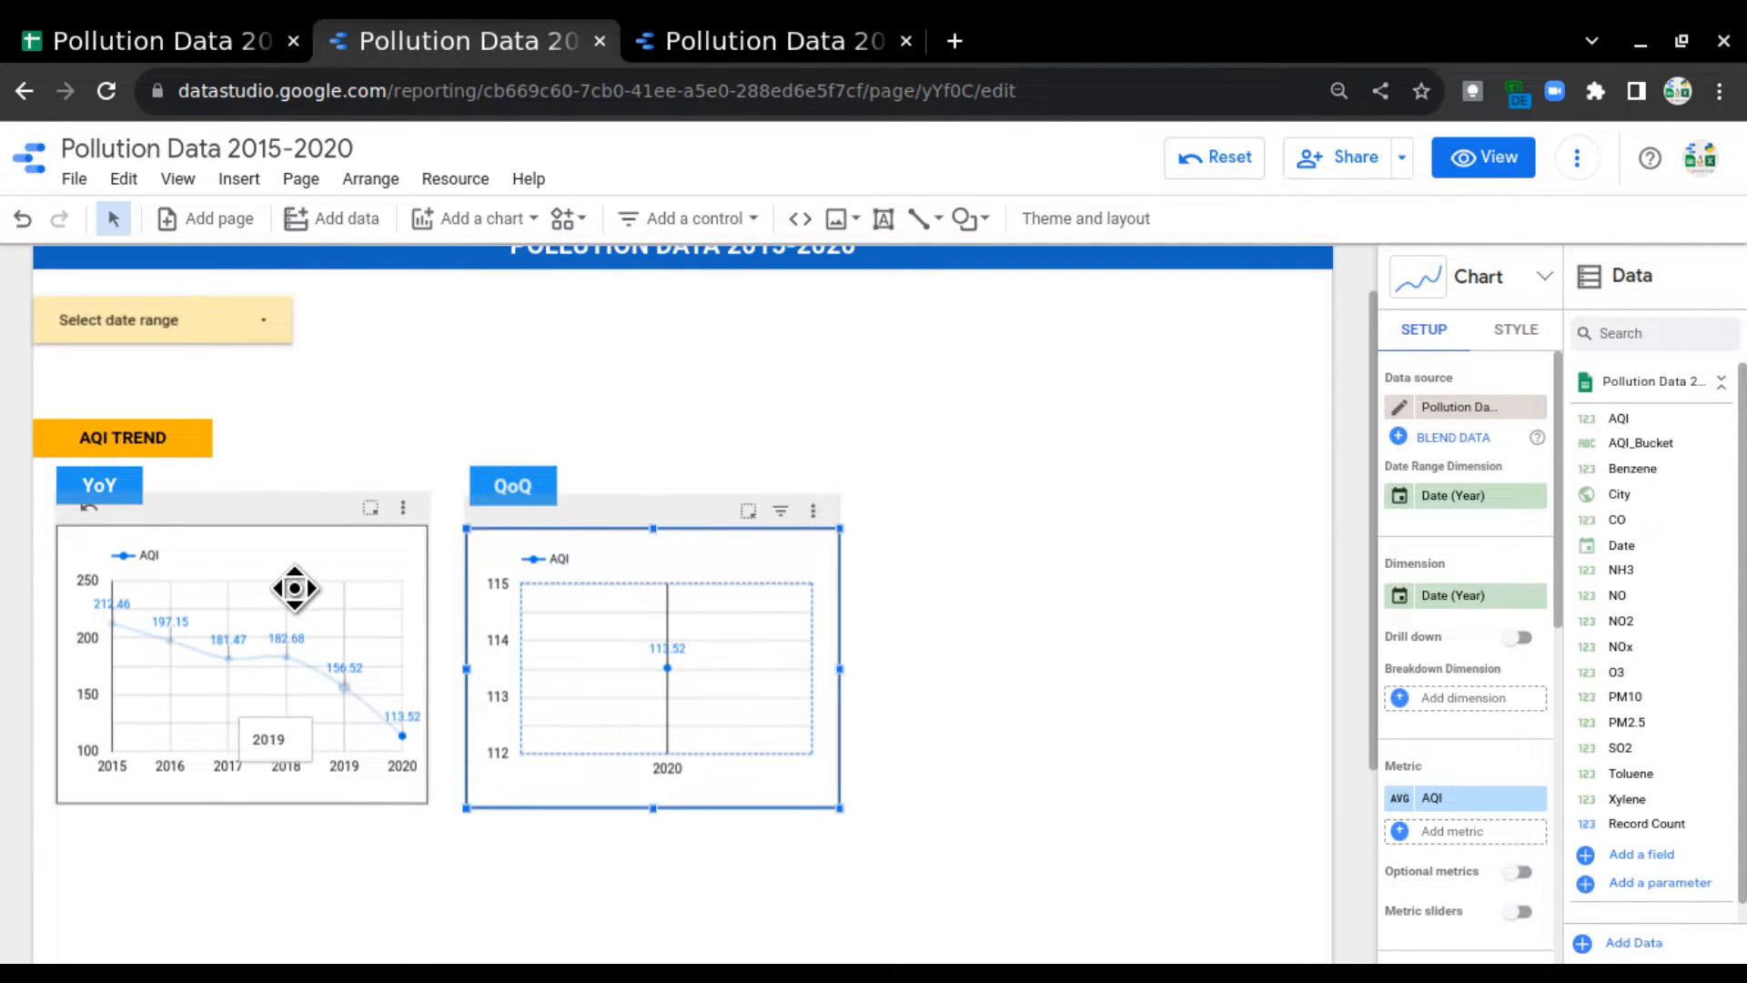
drag(819, 664, 1299, 644)
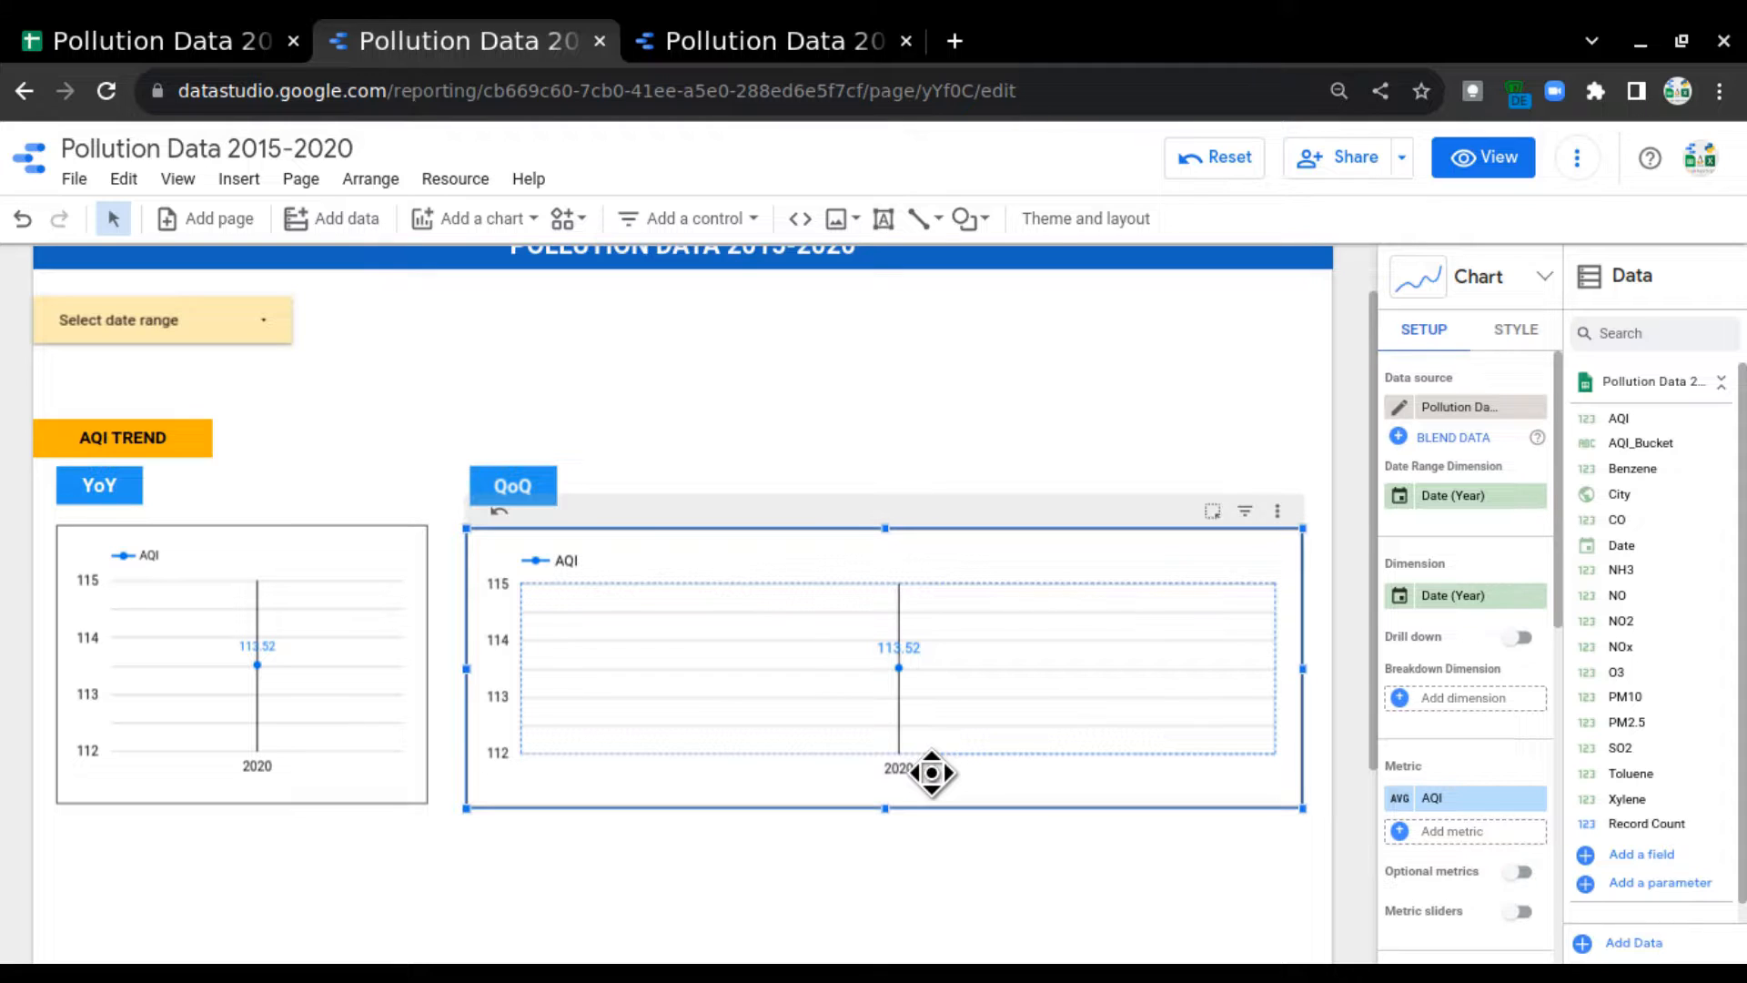
Step: Change the QoQ chart's Date dimension type to Quarter
click(1402, 598)
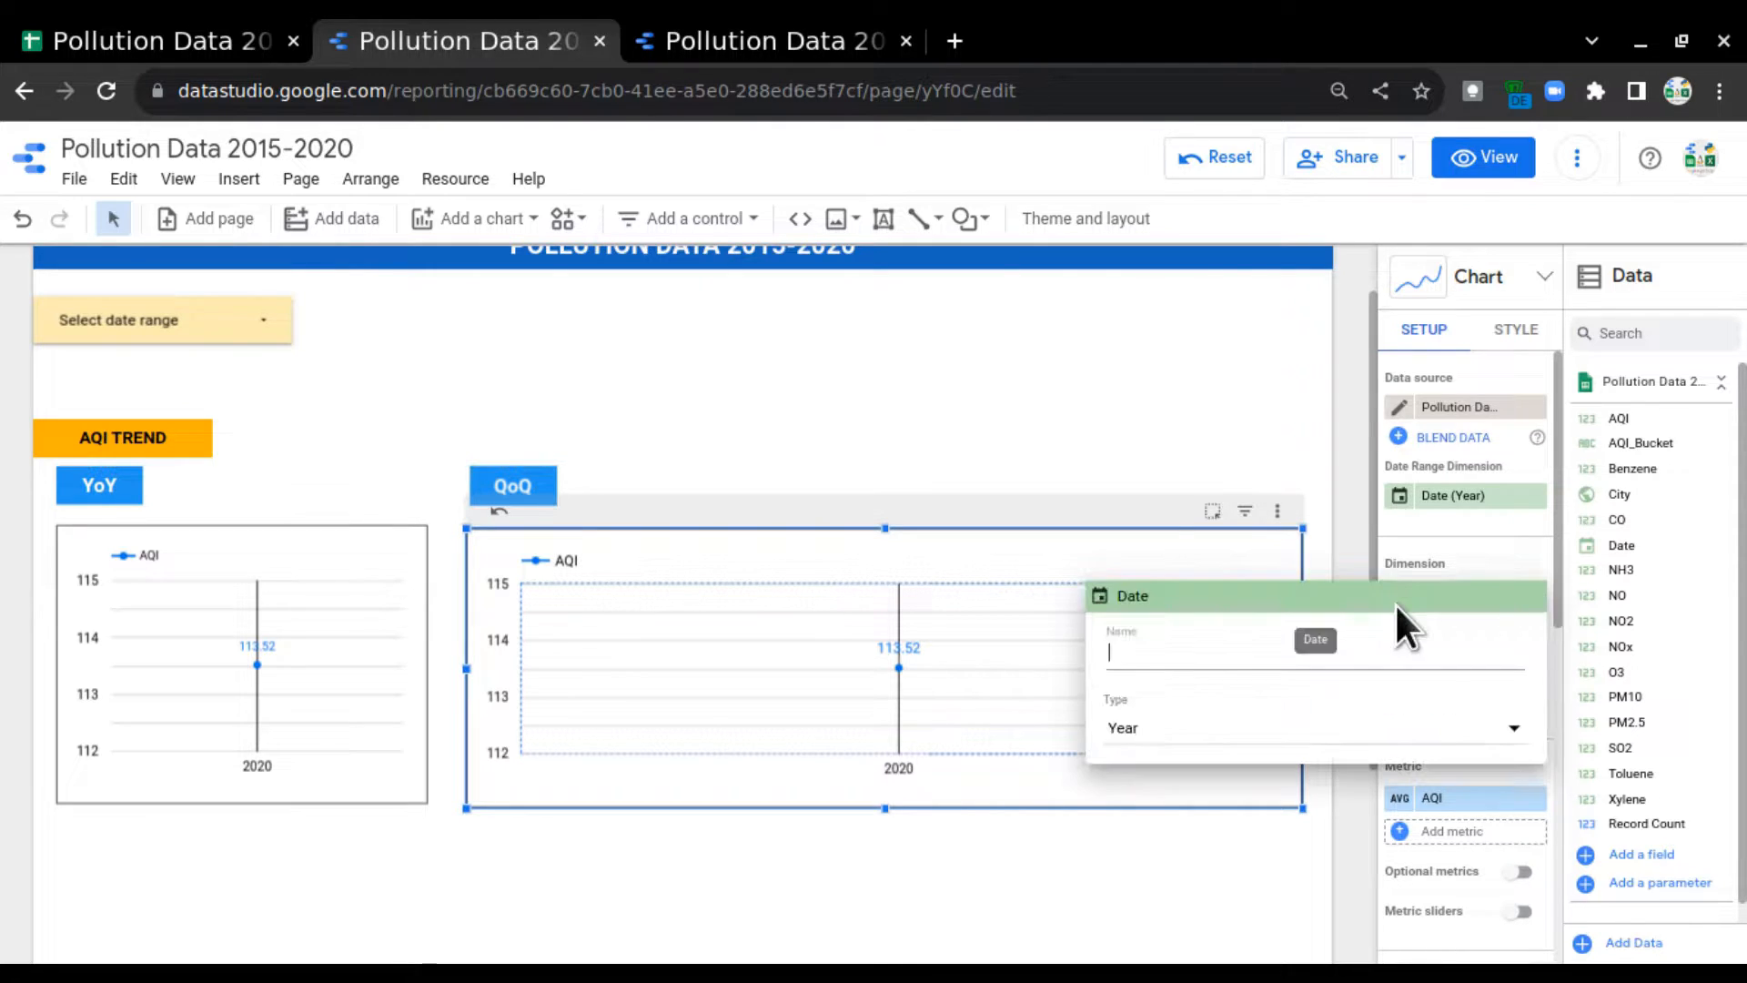
click(1199, 725)
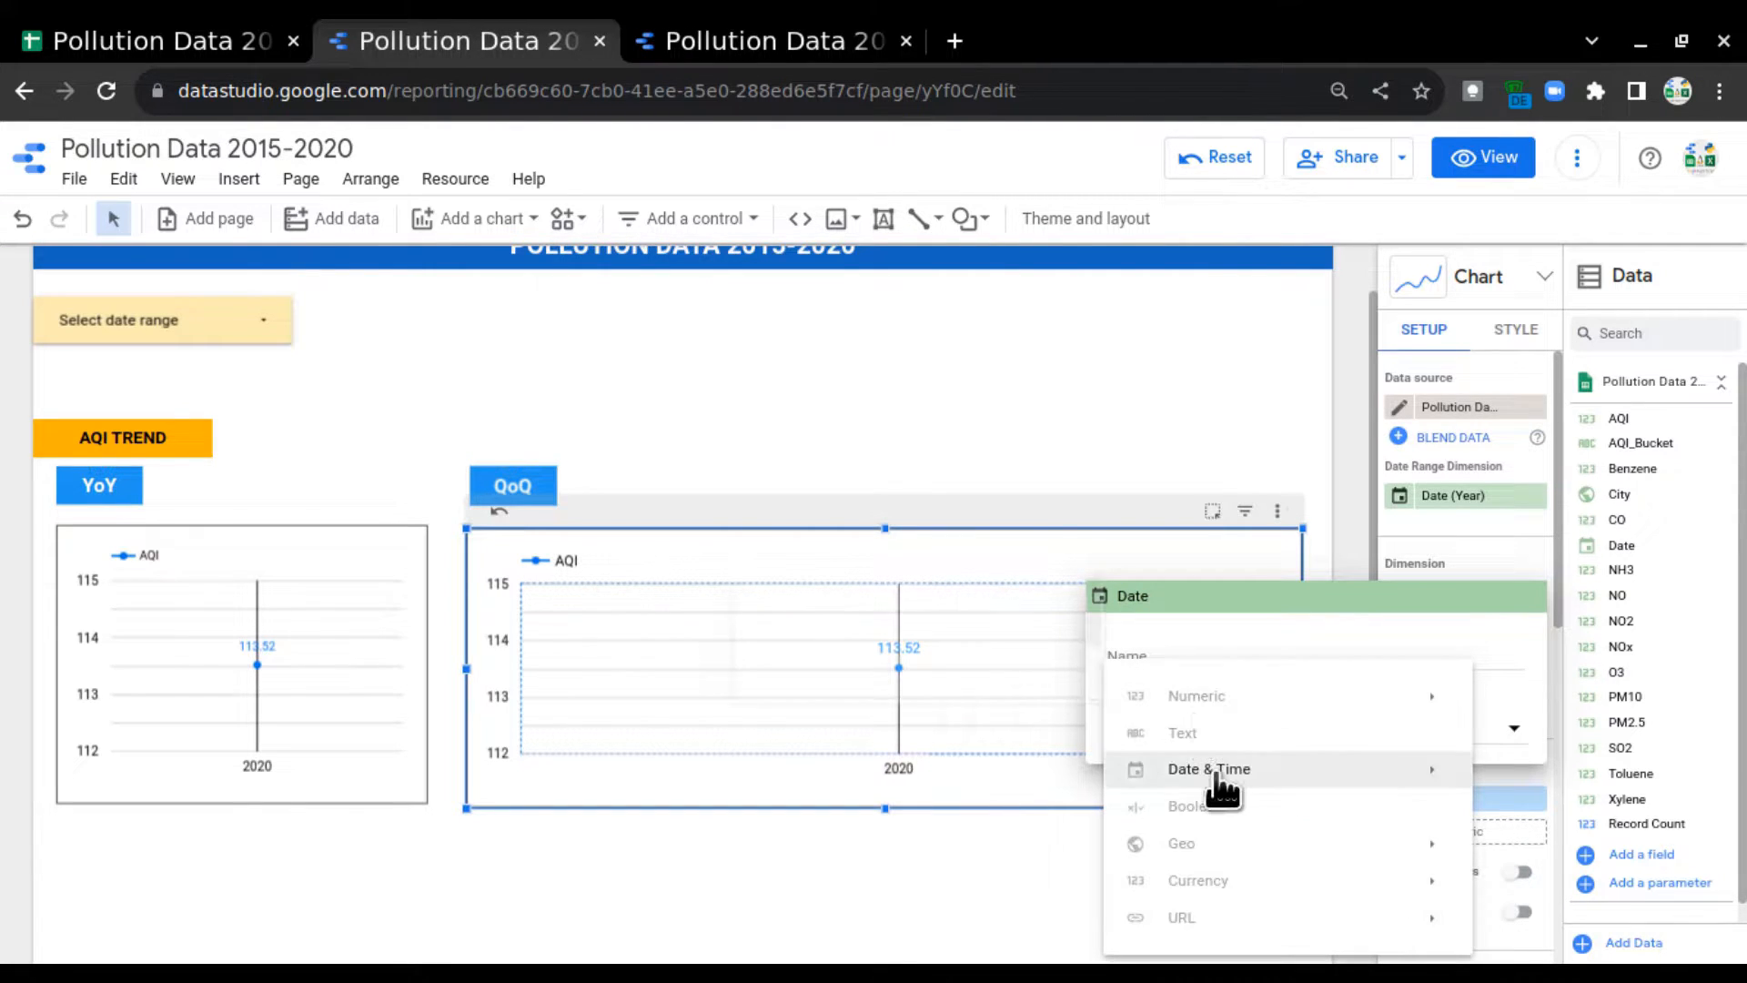
mouse_move(1212, 776)
scroll(1001, 791, down, 3)
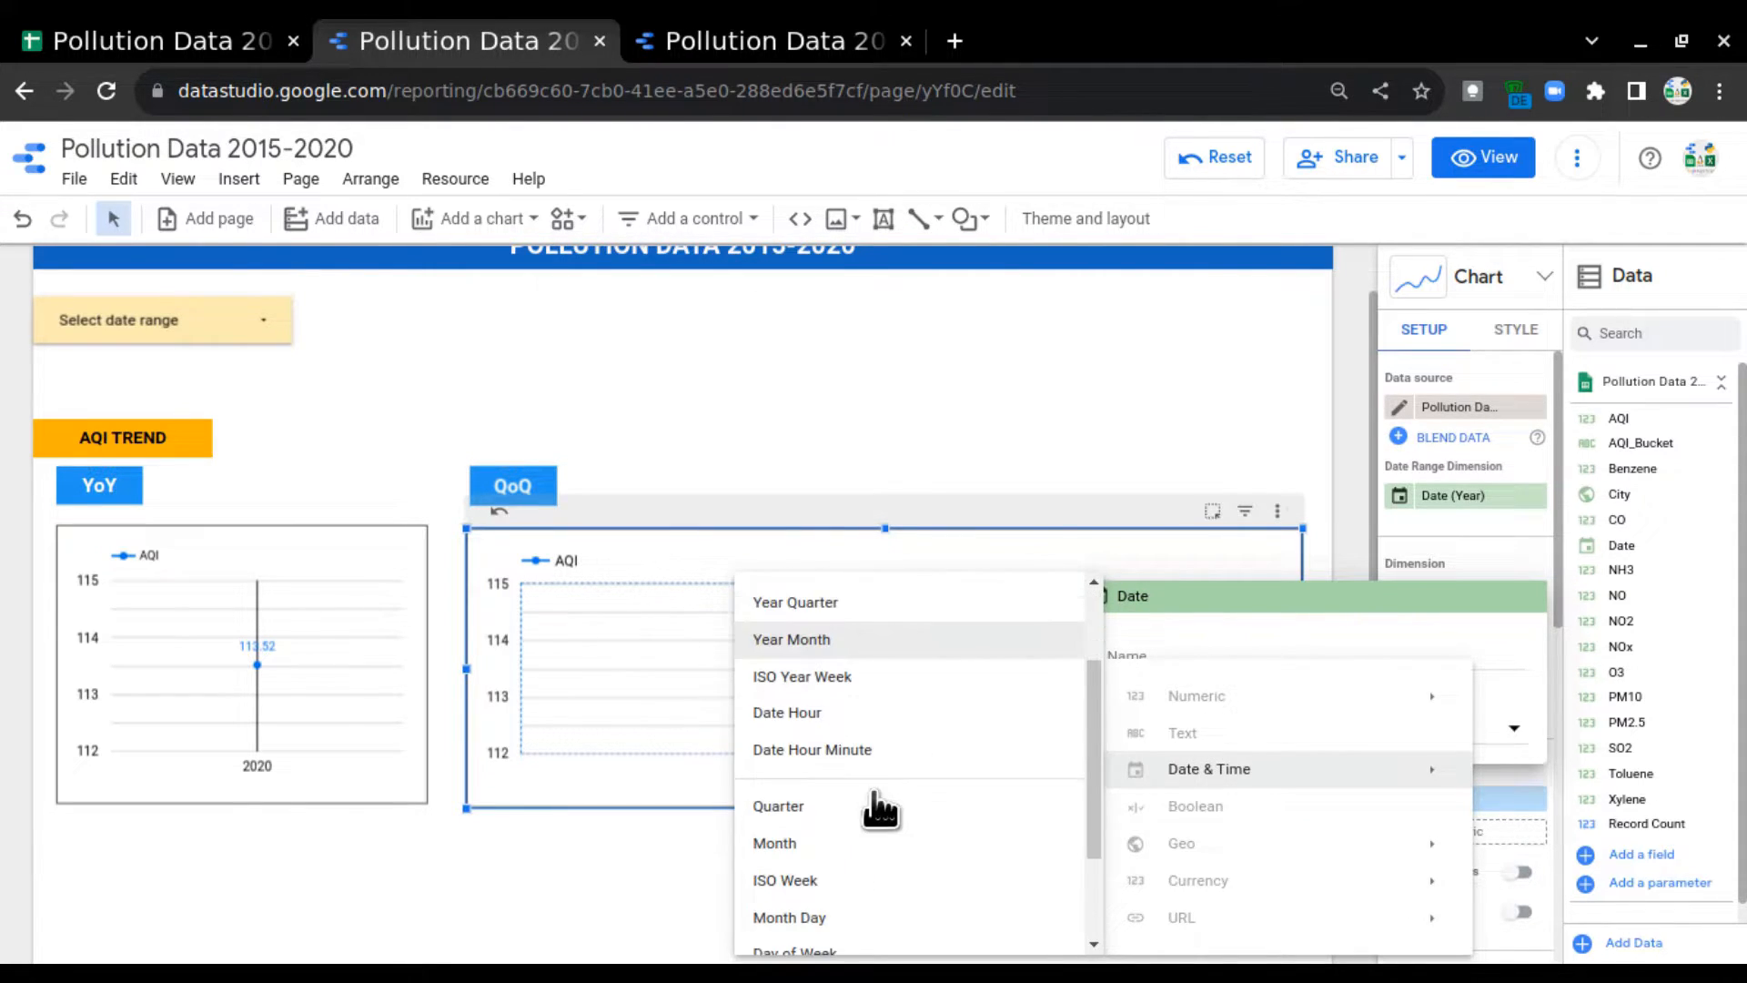
click(788, 800)
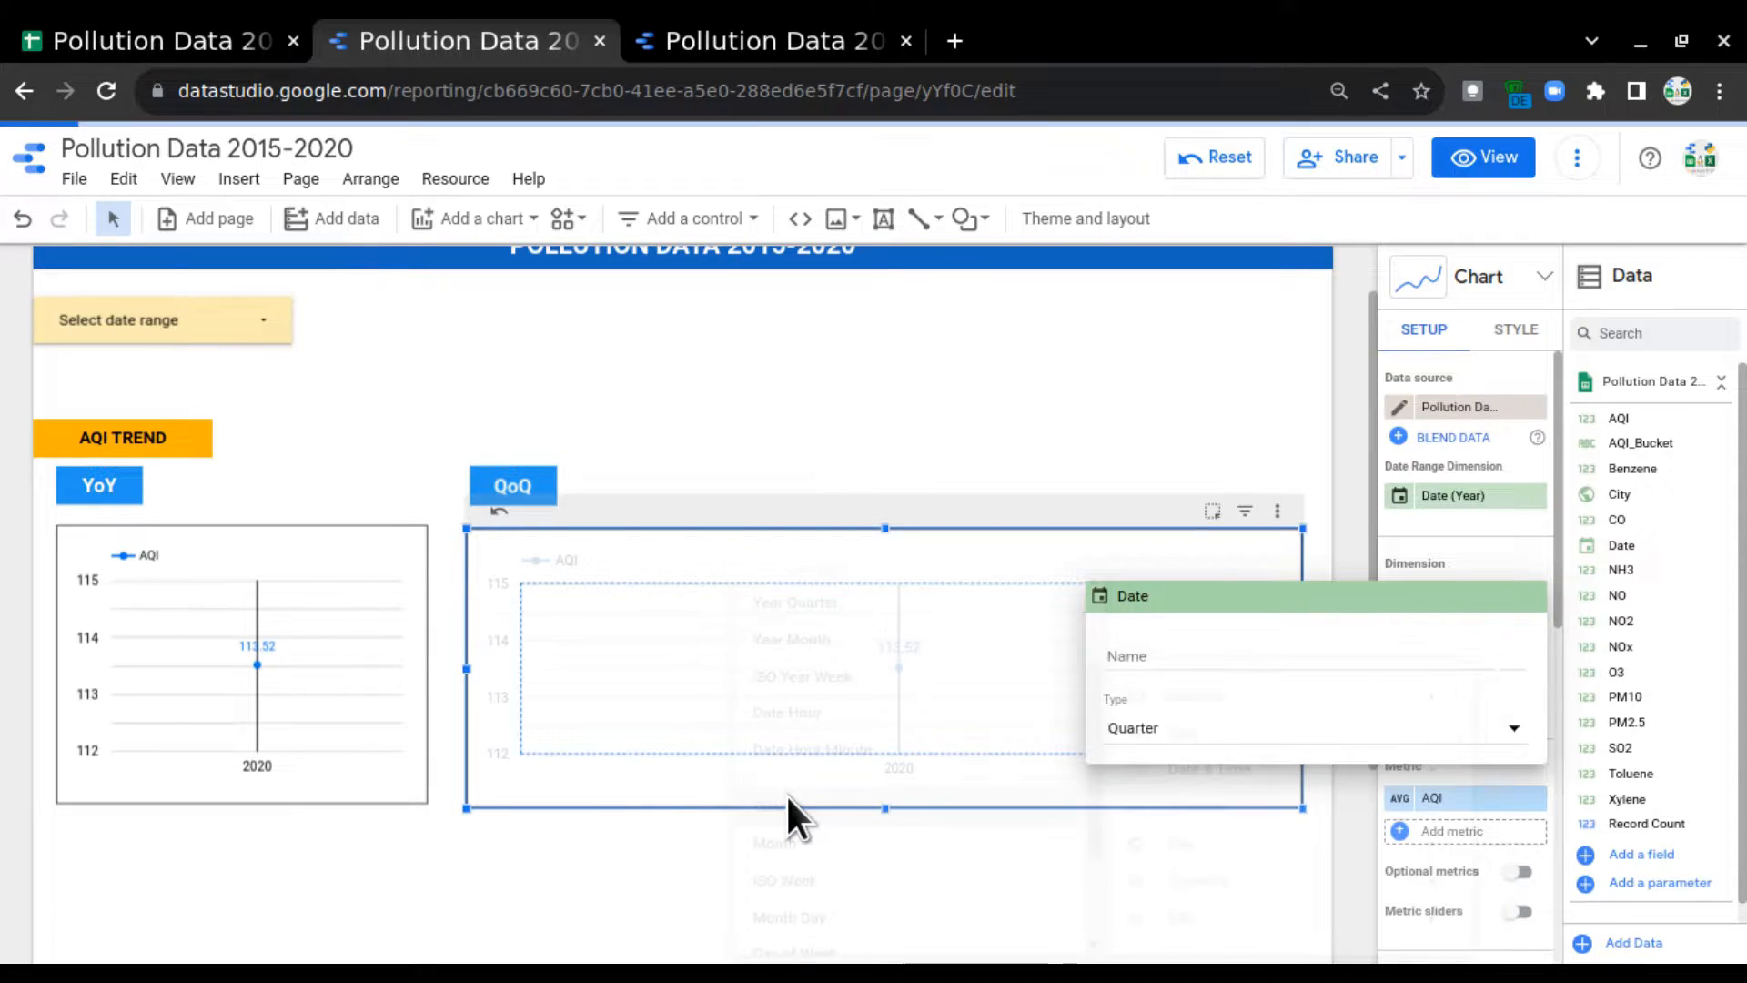
click(1183, 355)
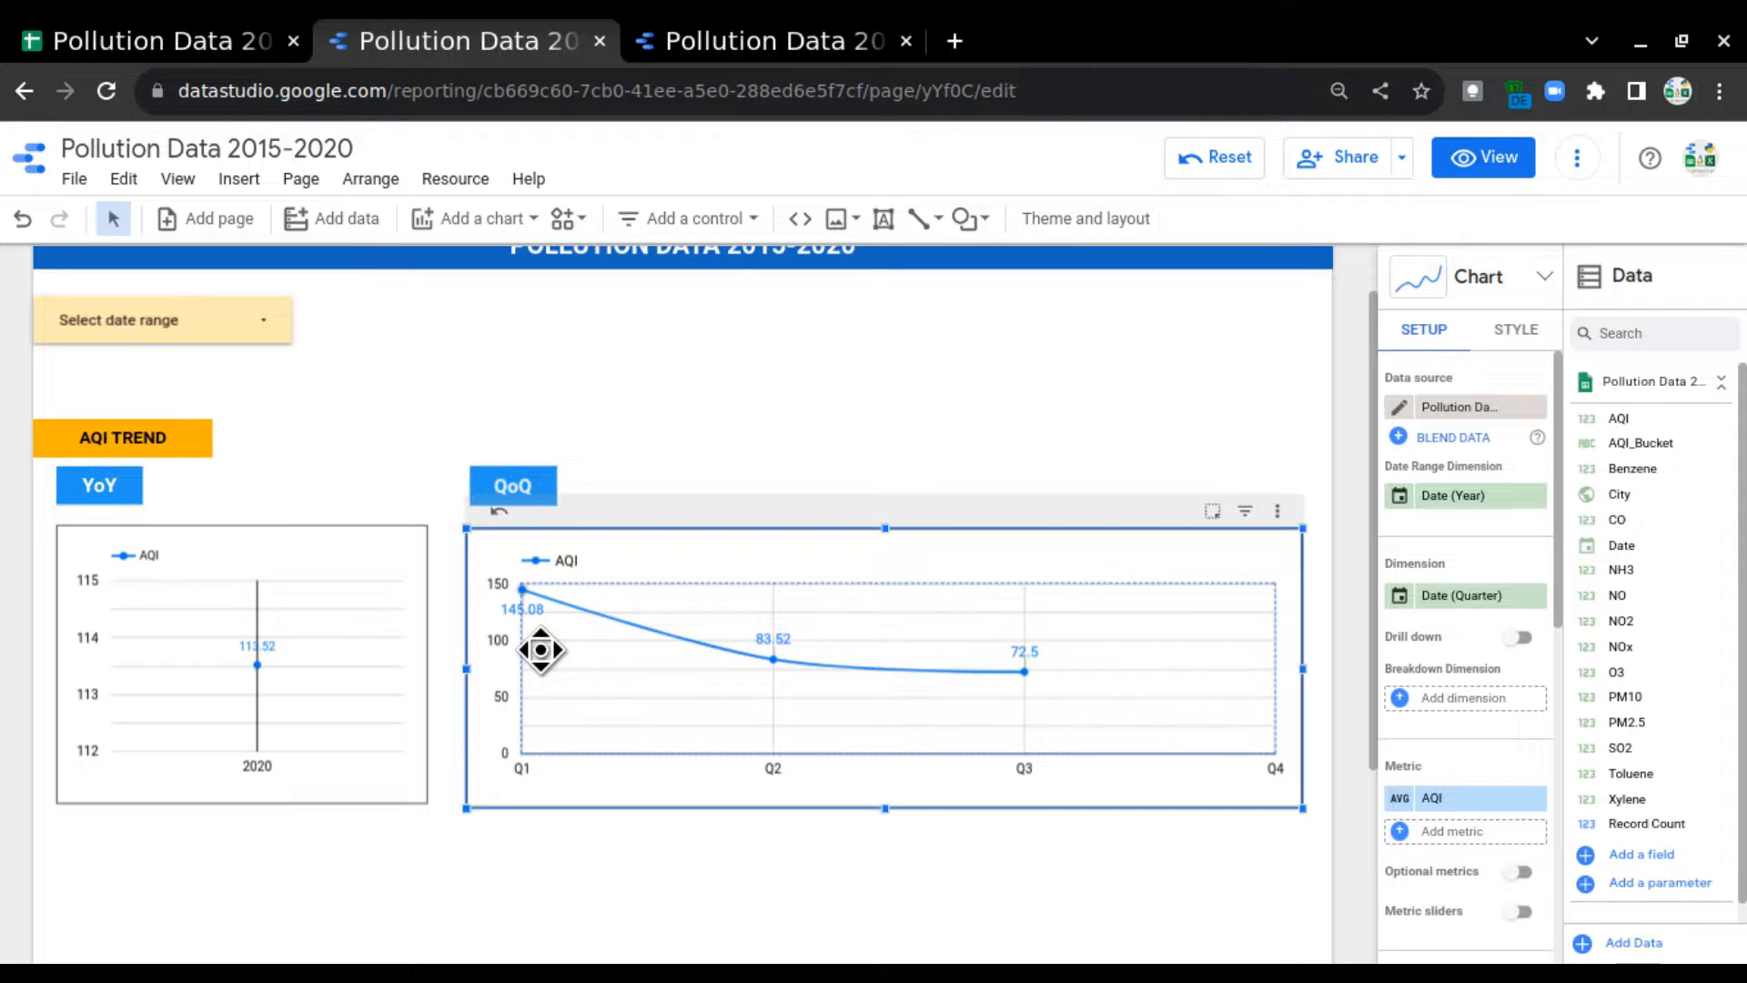
Step: Examine the AQI value of each quarter in the QoQ chart, and look at the date range control's calendar
mouse_move(585, 675)
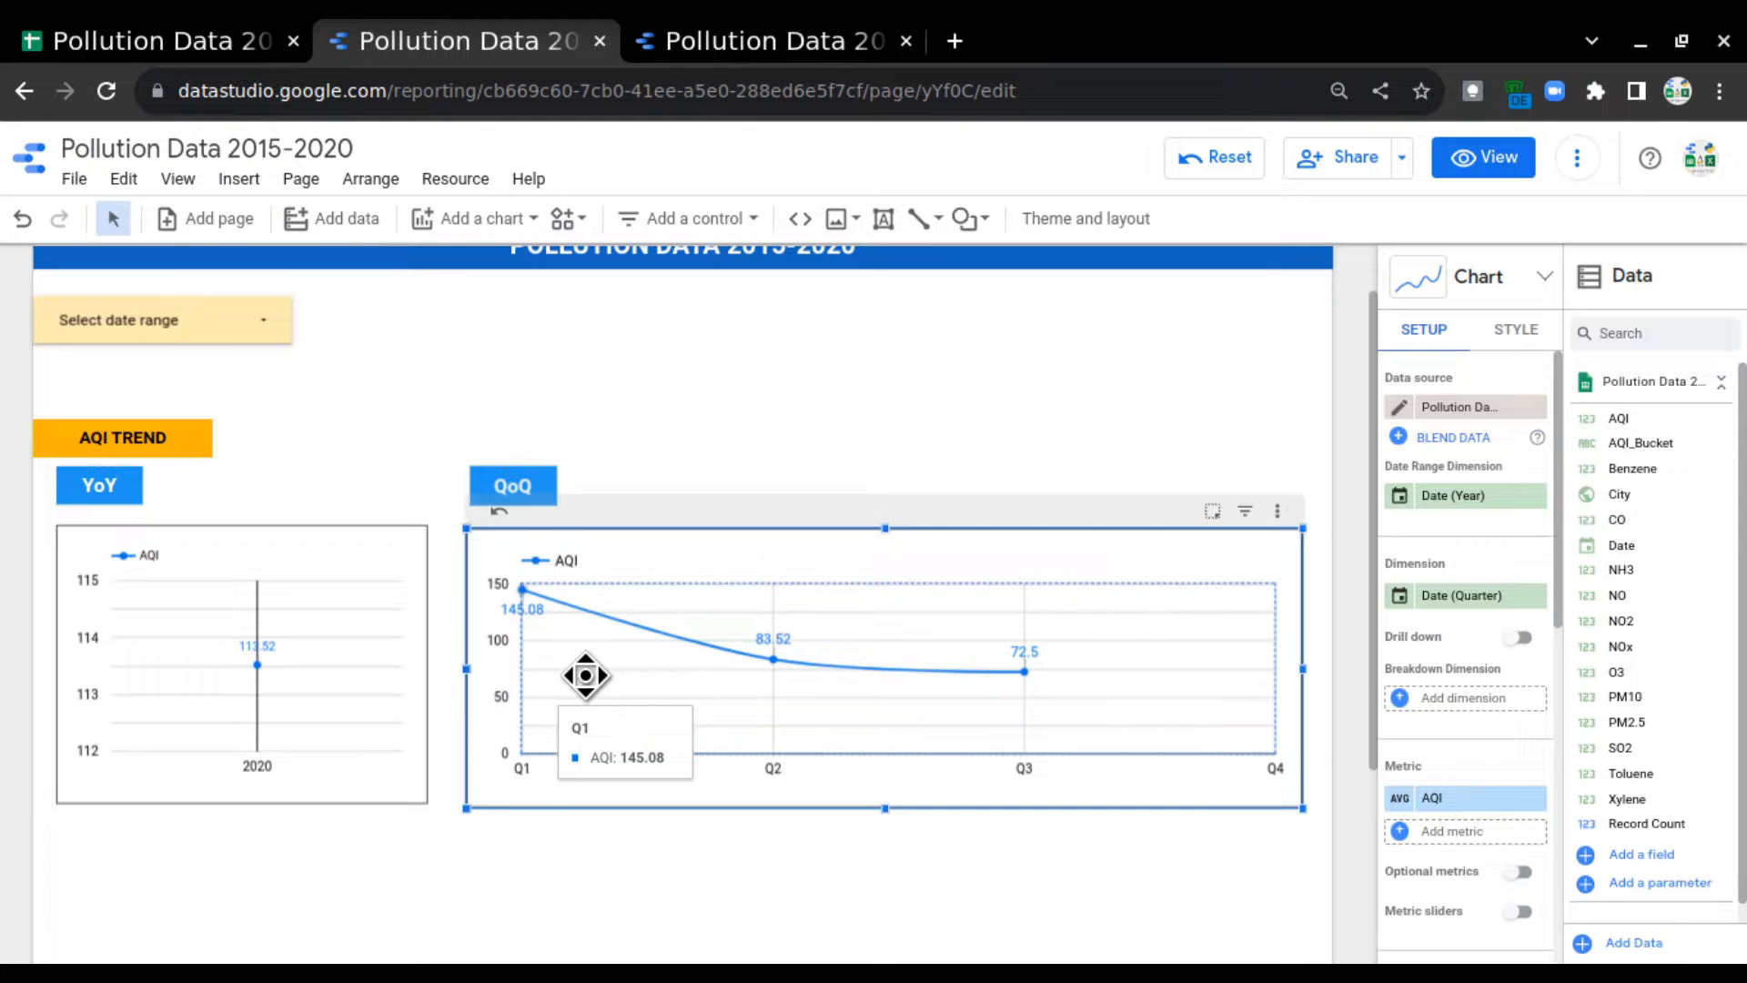
mouse_move(831, 685)
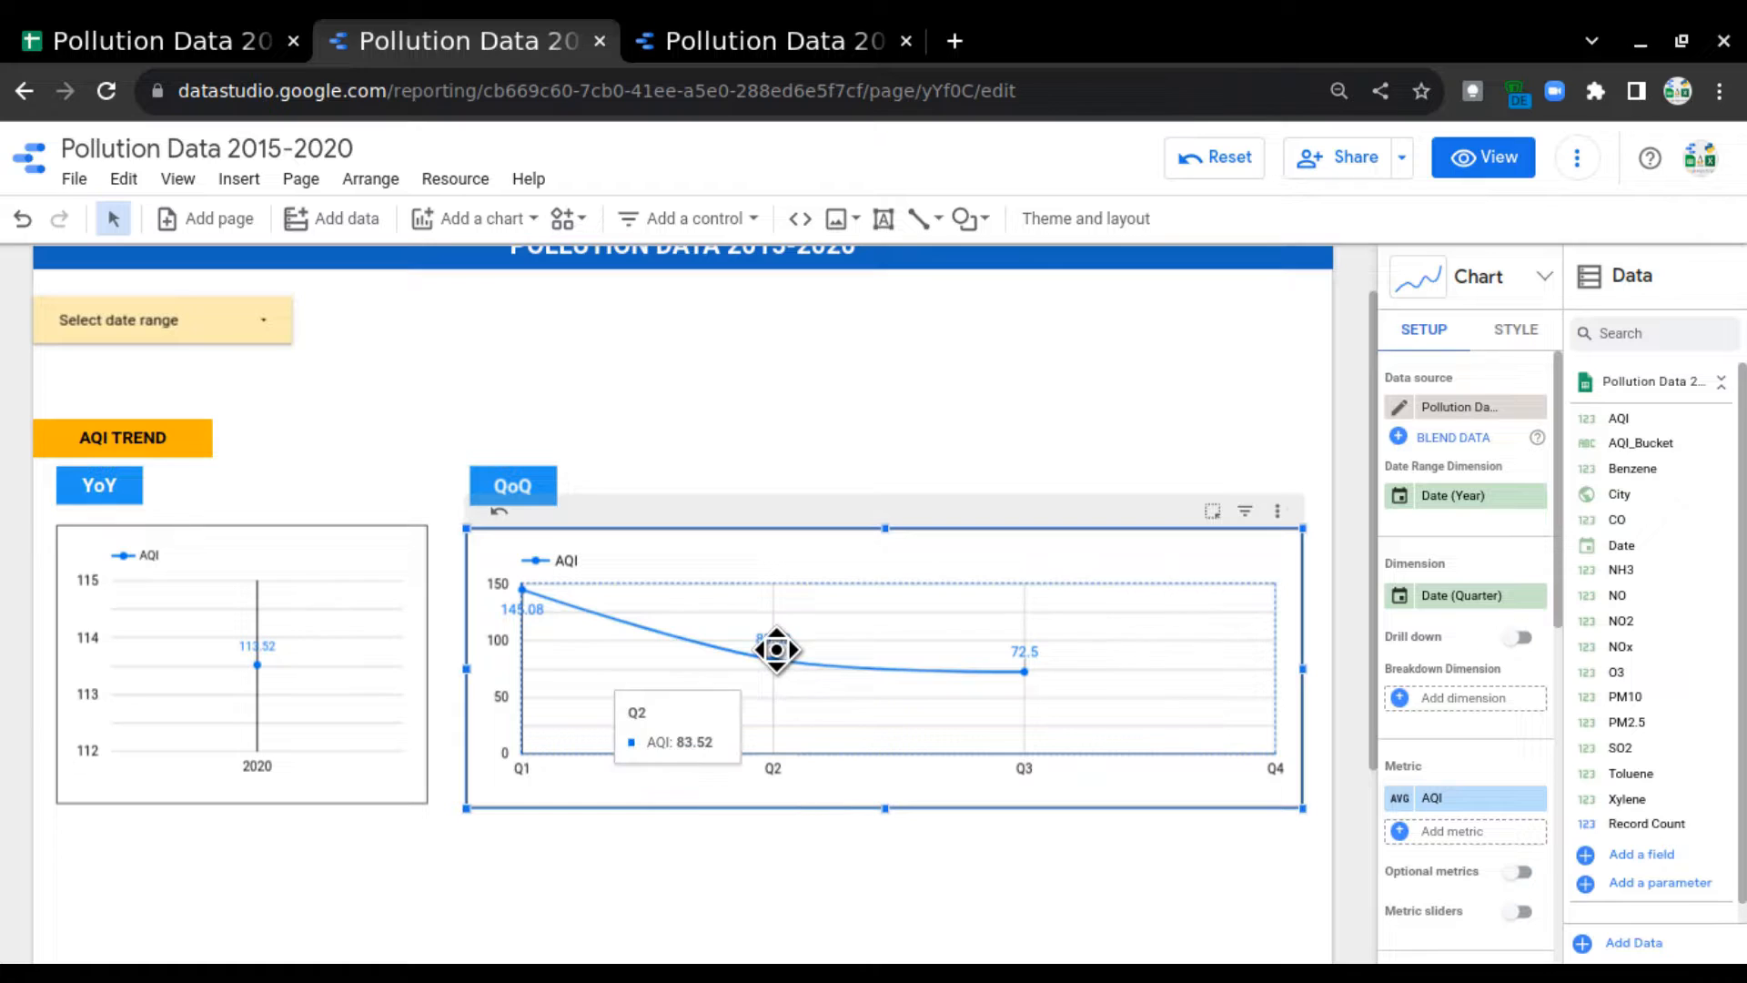
mouse_move(1071, 709)
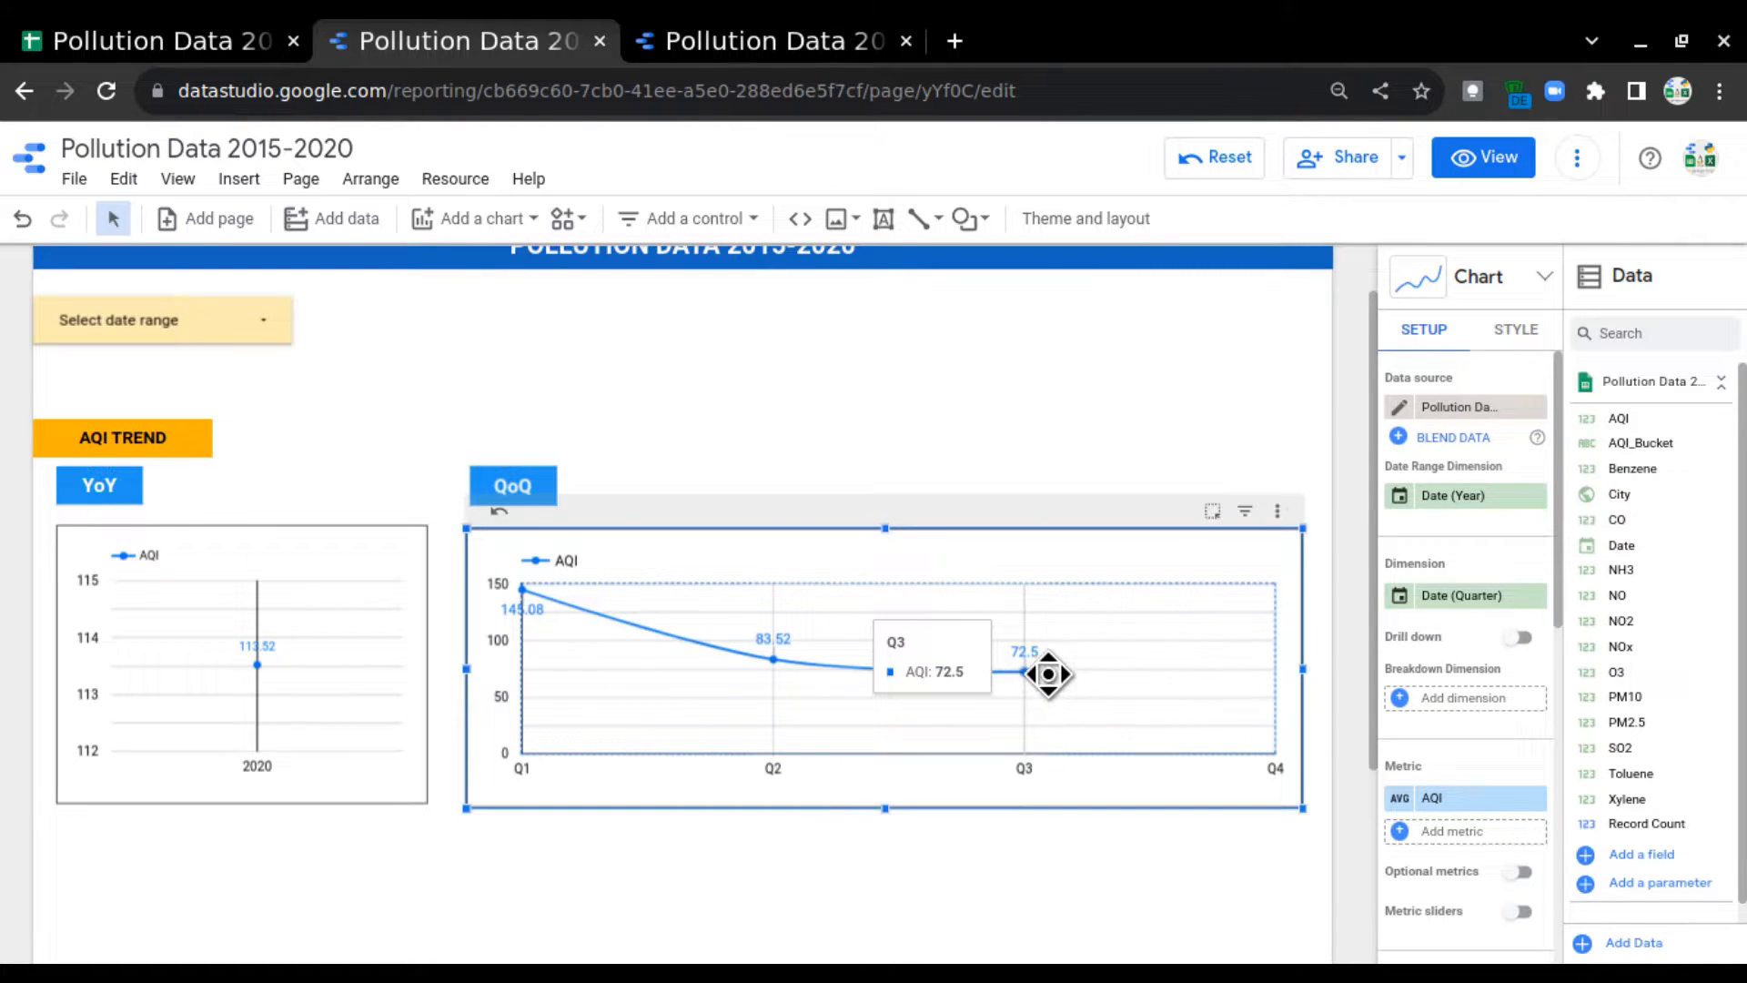
click(246, 320)
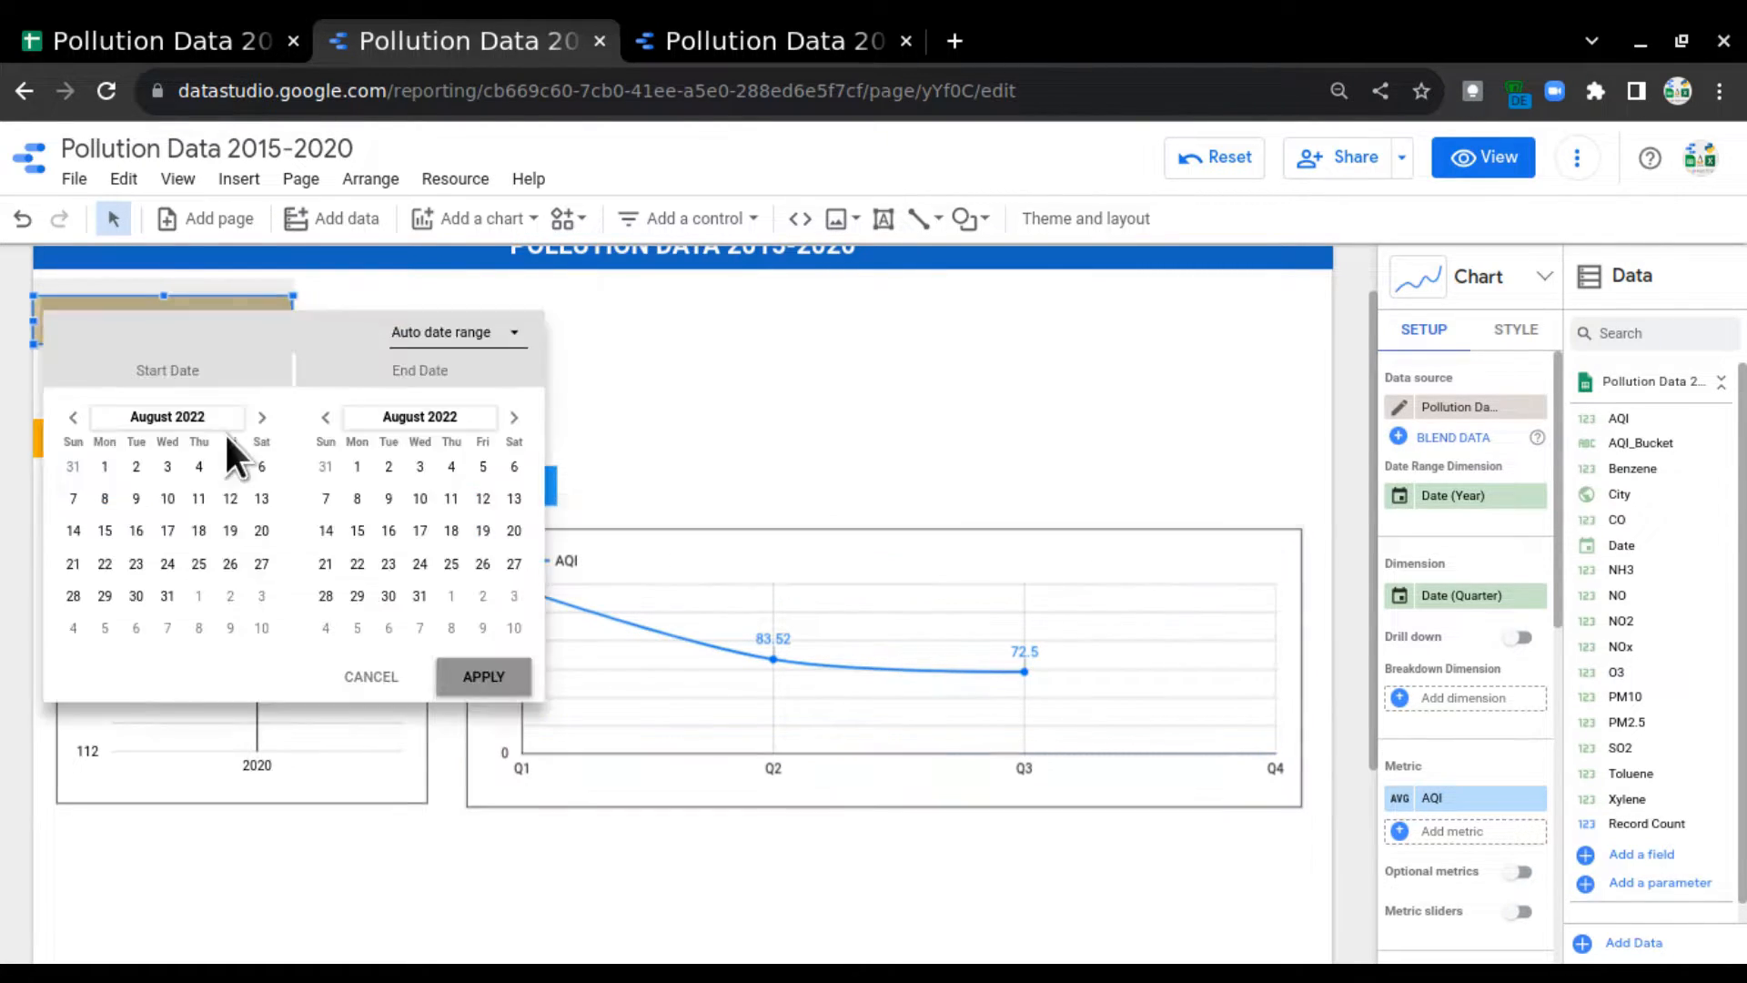
click(955, 423)
click(456, 741)
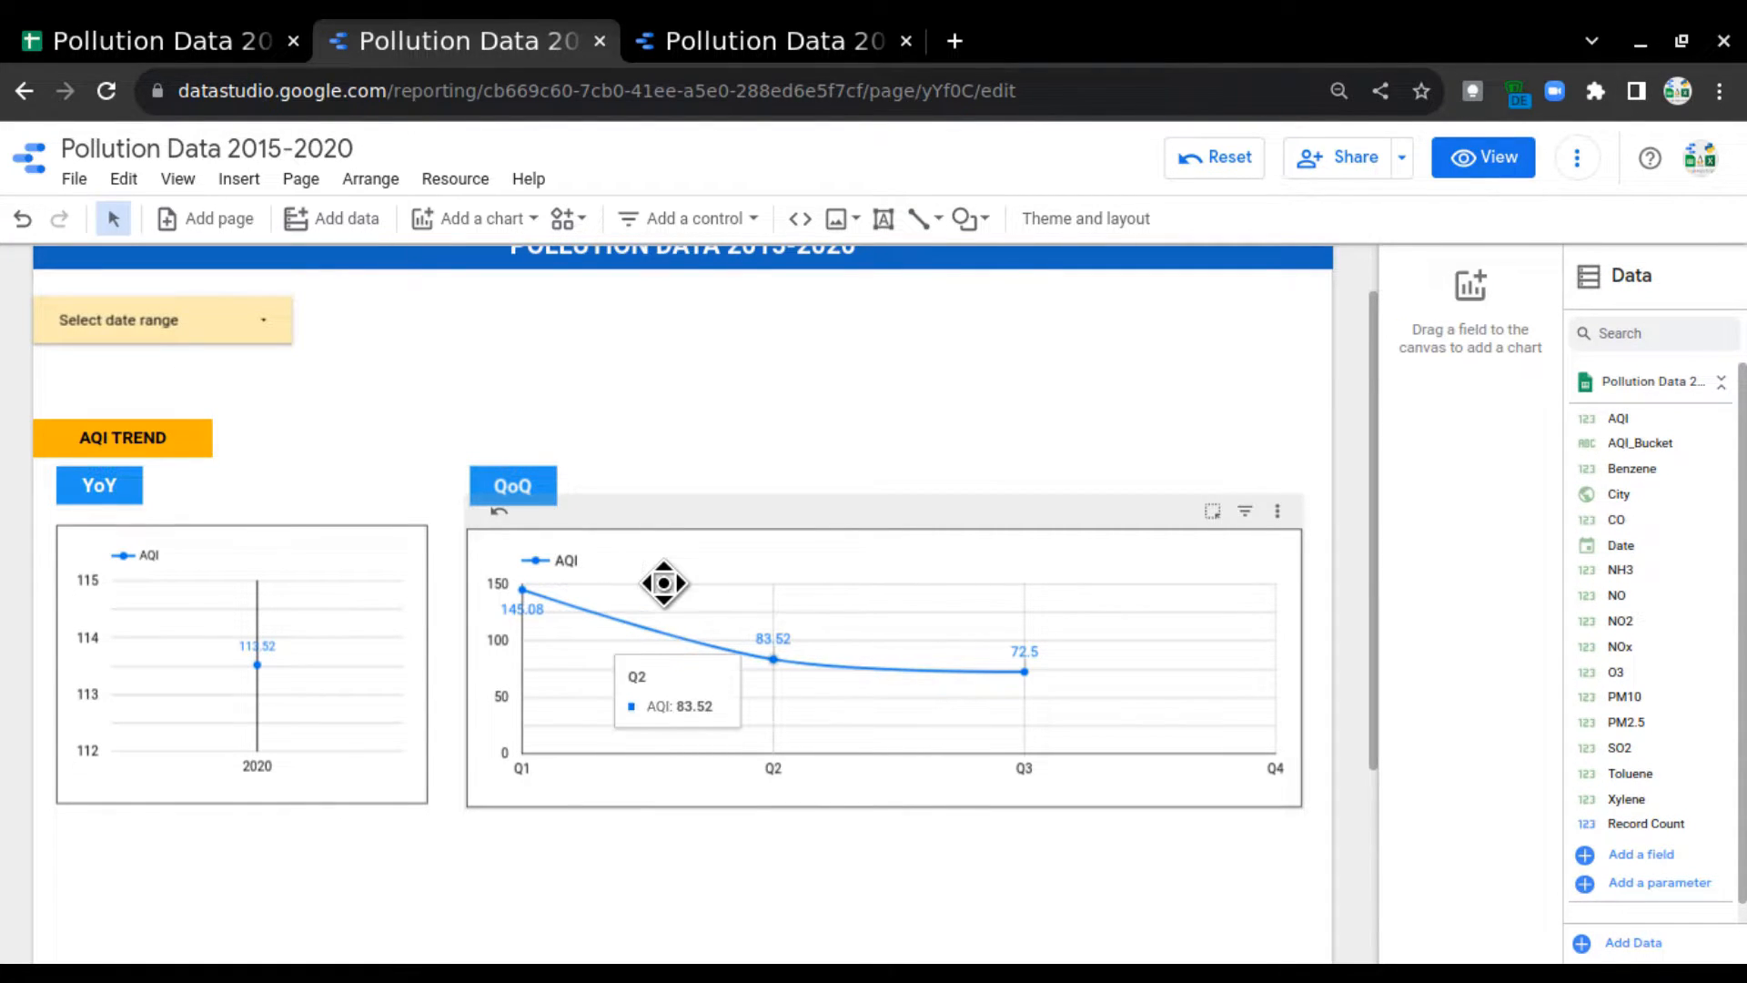
Step: Duplicate the quarterly AQI chart and place the copy below the yearly chart, aligned with the yearly chart's left edge
scroll(710, 683, down, 2)
drag(760, 755, 648, 624)
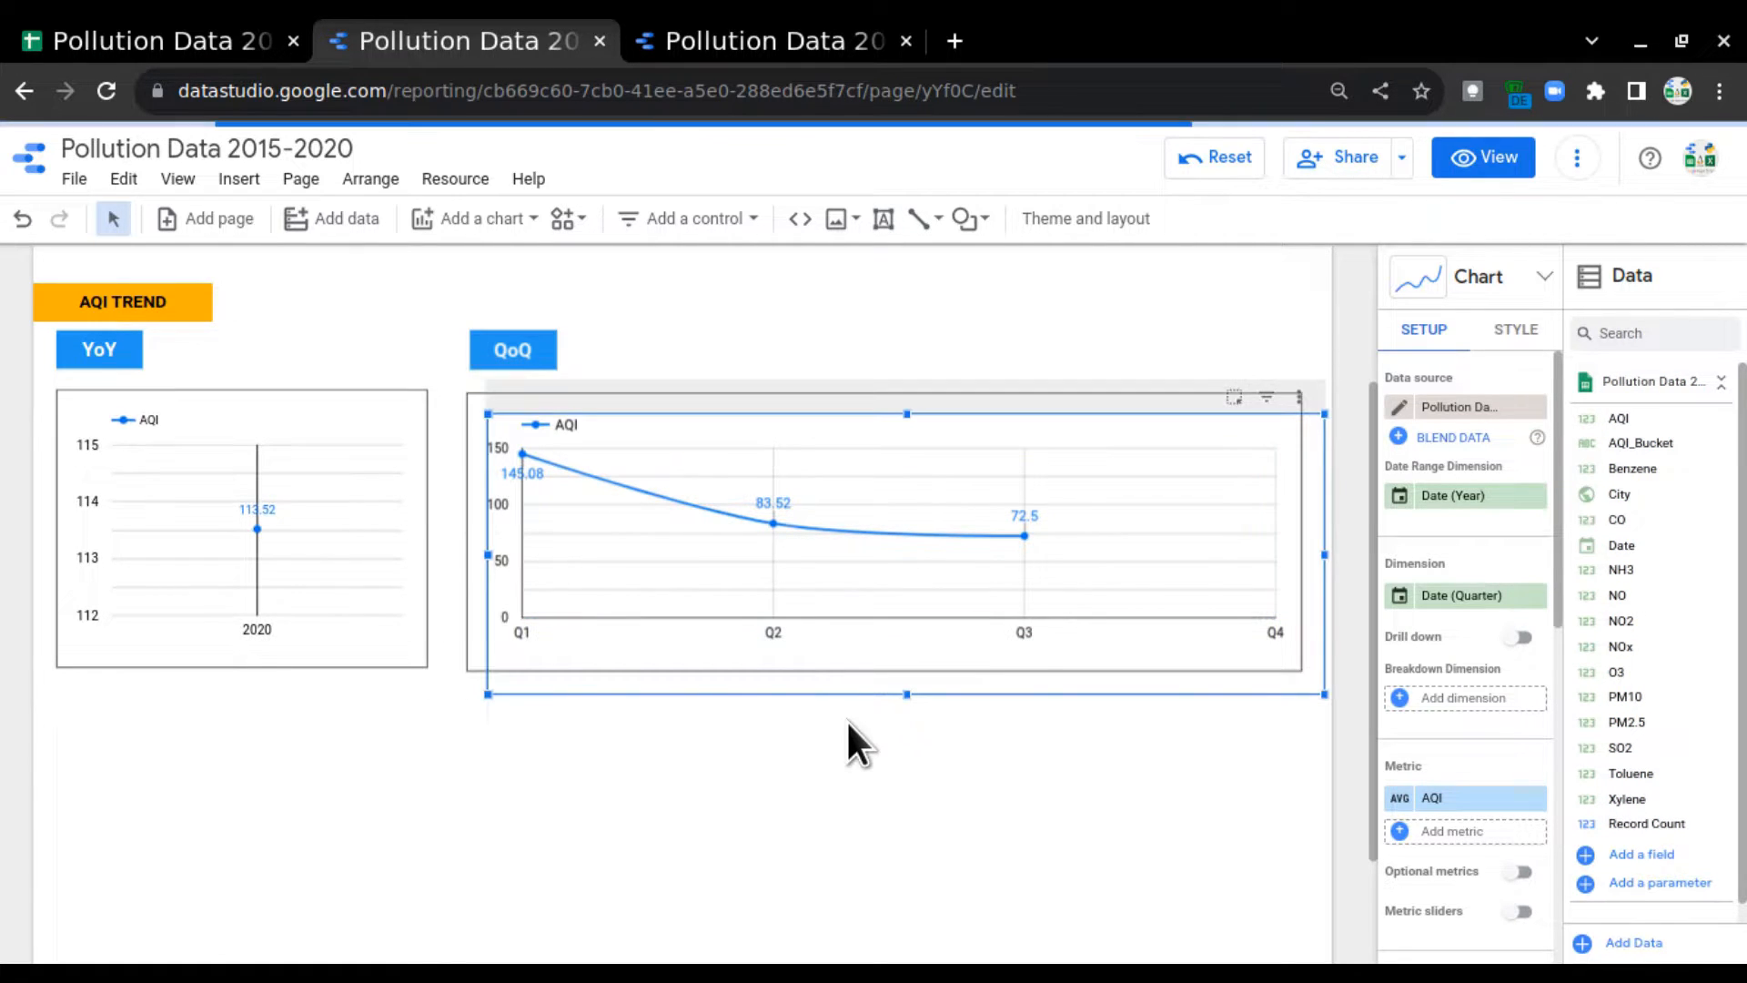
key(Down)
key(Down)
key(Down)
key(Left)
key(Left)
key(Left)
key(Left)
key(Left)
key(Left)
key(Left)
key(Left)
key(Left)
key(Left)
key(Left)
key(Left)
key(Down)
key(Down)
key(Down)
key(Down)
key(Down)
key(Down)
key(Down)
key(Down)
key(Left)
key(Left)
key(Left)
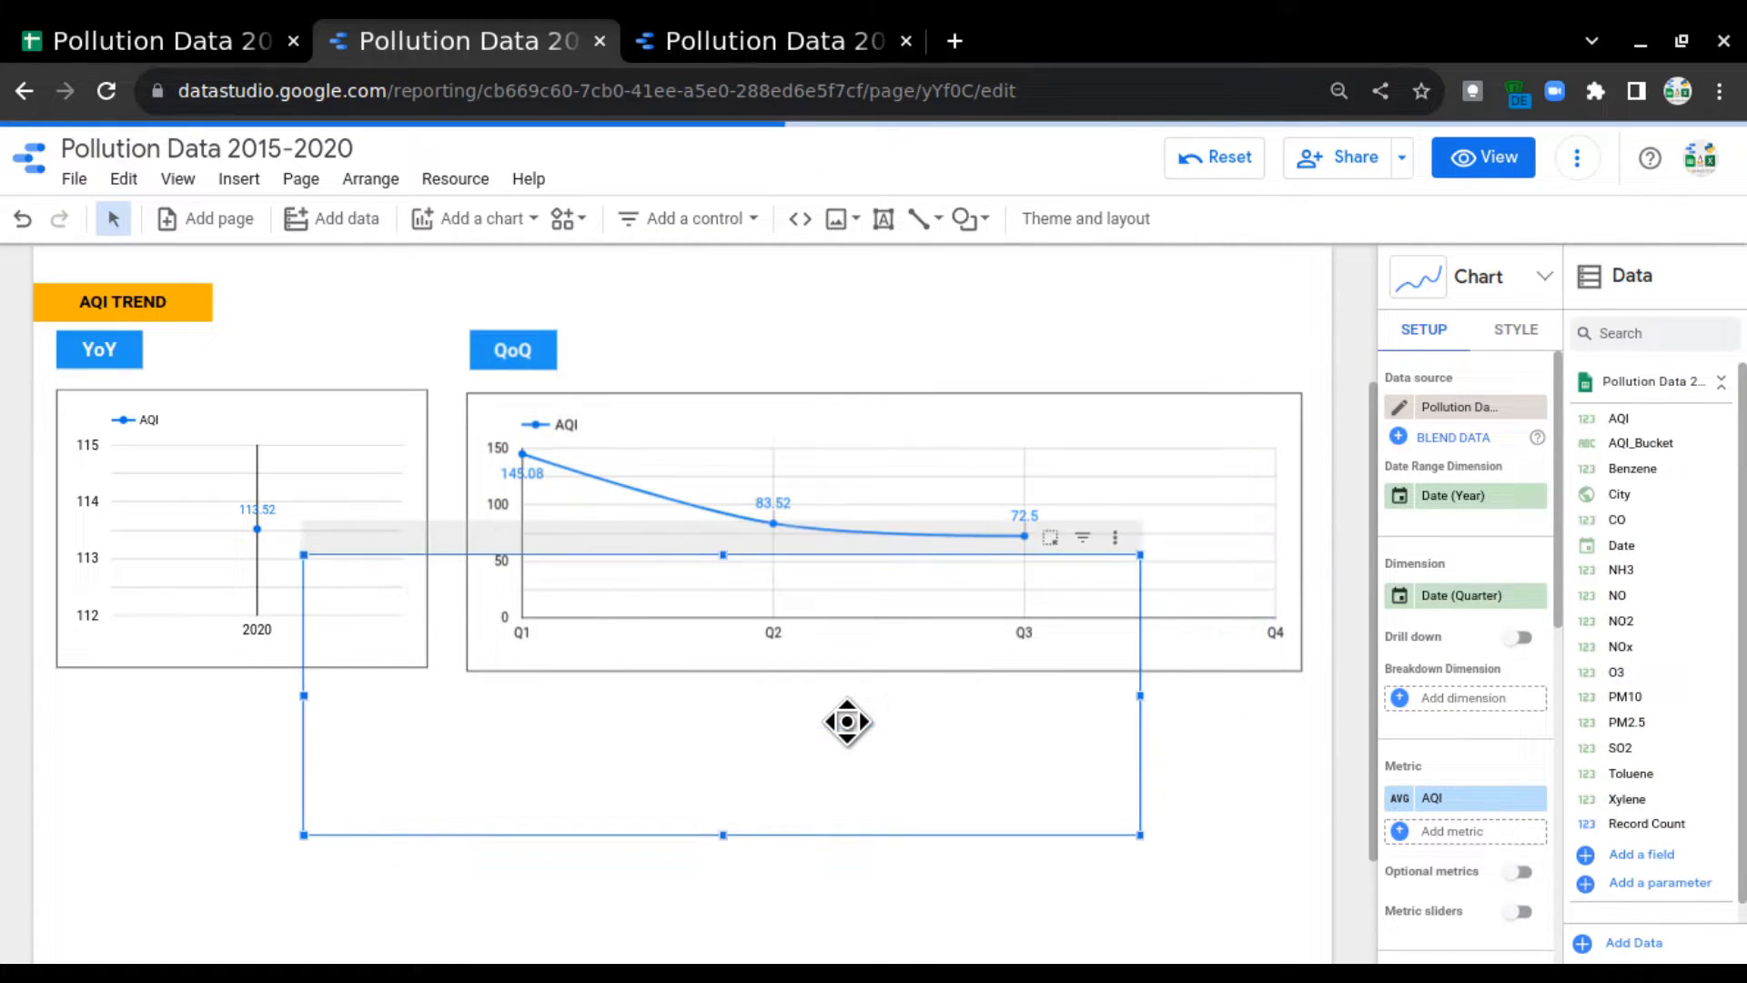
key(Left)
key(Left)
key(Left)
key(Left)
key(Left)
key(Left)
key(Left)
key(Left)
key(Left)
key(Left)
key(Left)
key(Left)
key(Down)
key(Down)
key(Down)
key(Left)
key(Left)
key(Left)
key(Right)
key(Right)
key(Right)
key(Down)
key(Down)
key(Down)
key(Down)
key(Down)
key(Down)
key(Down)
key(Down)
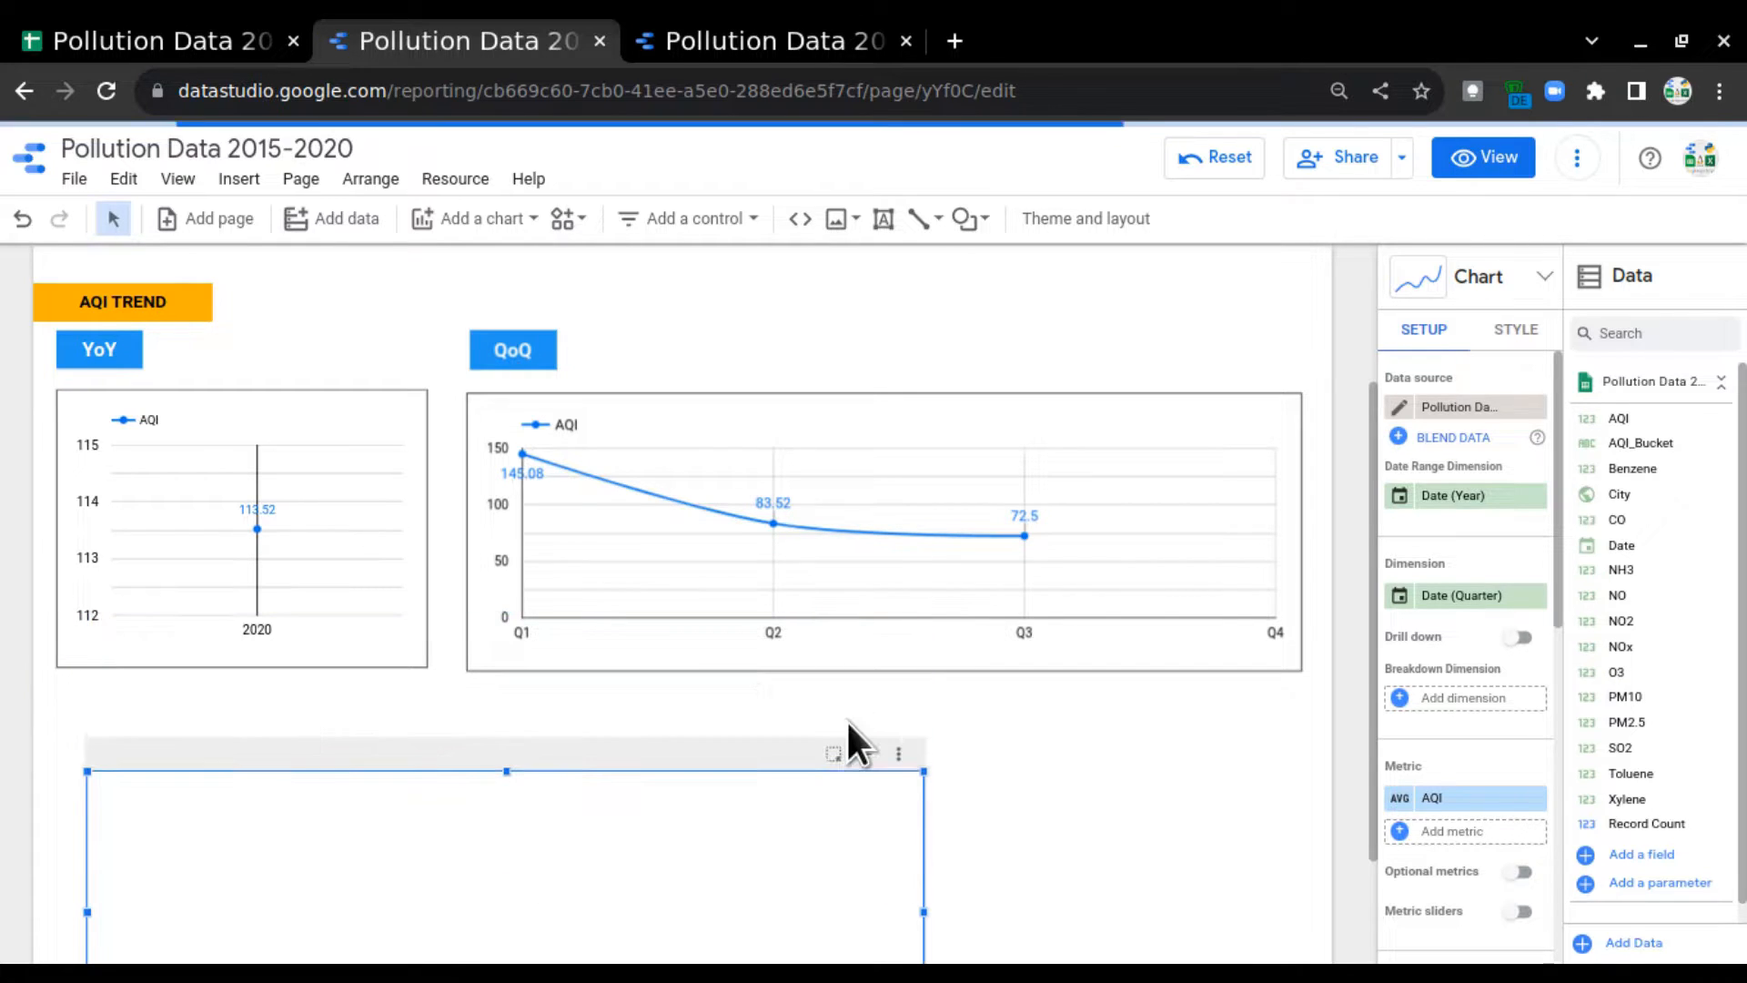
drag(728, 783, 701, 743)
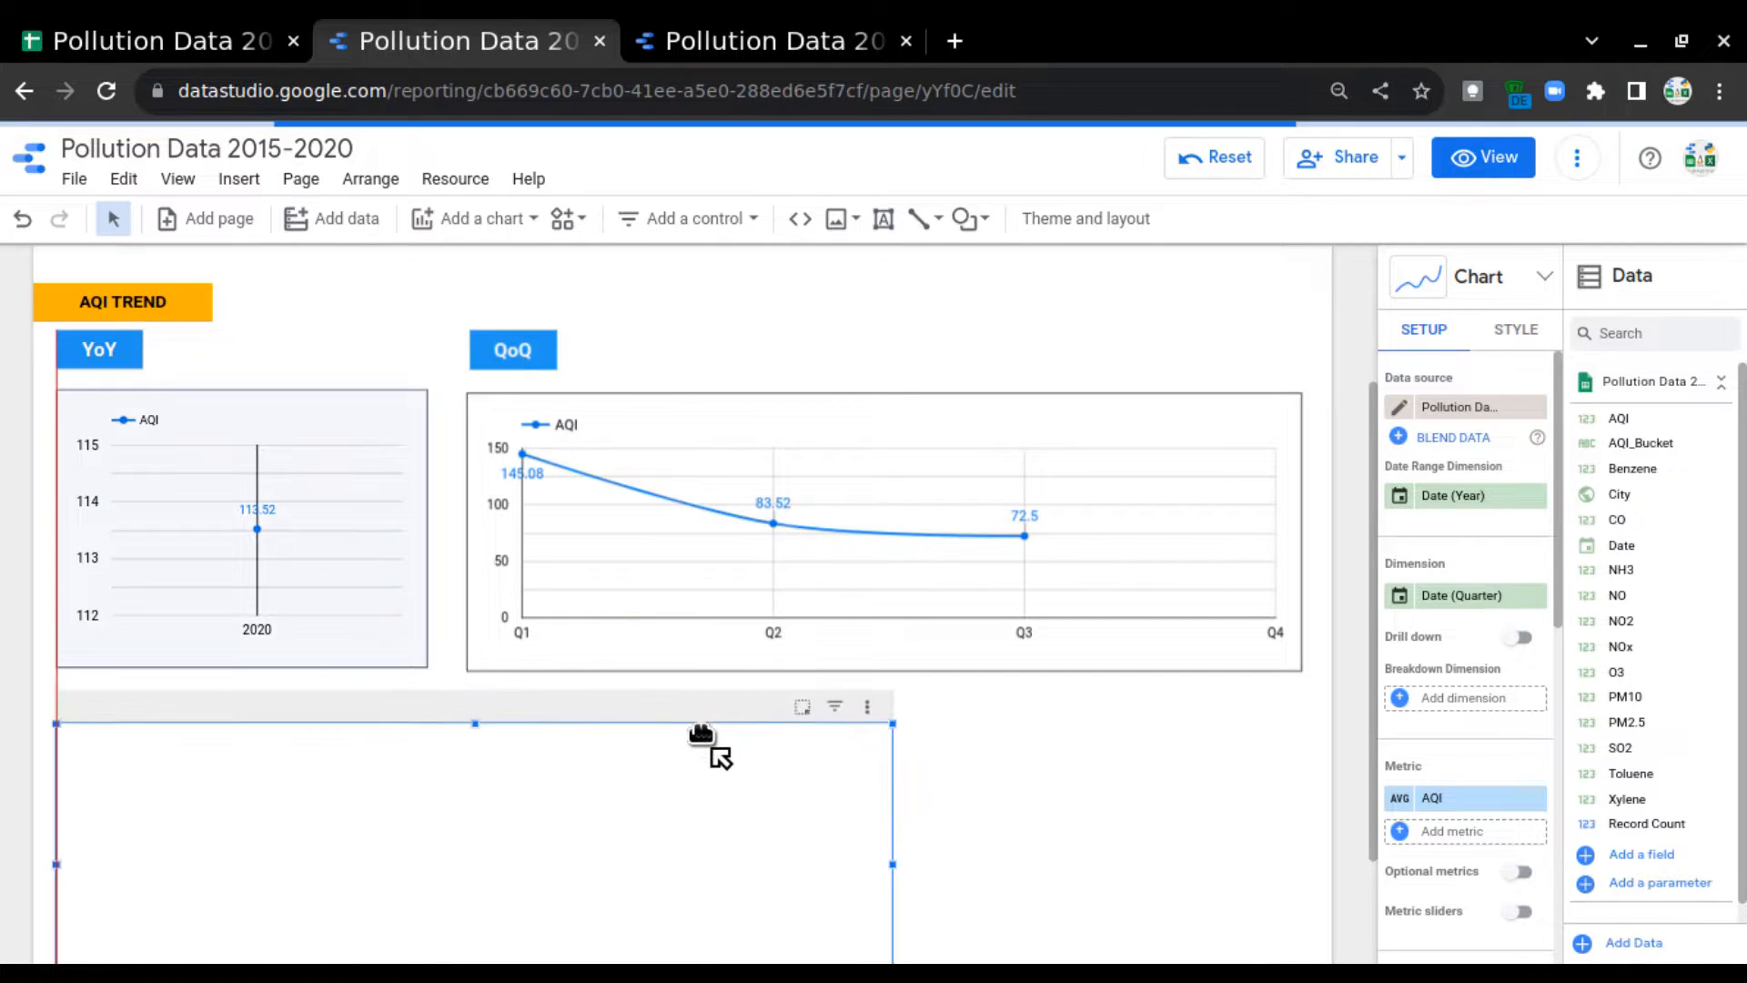
Step: Widen the lower time series chart to match the right edge of the QoQ chart above it
scroll(892, 735, down, 2)
drag(887, 719, 1303, 725)
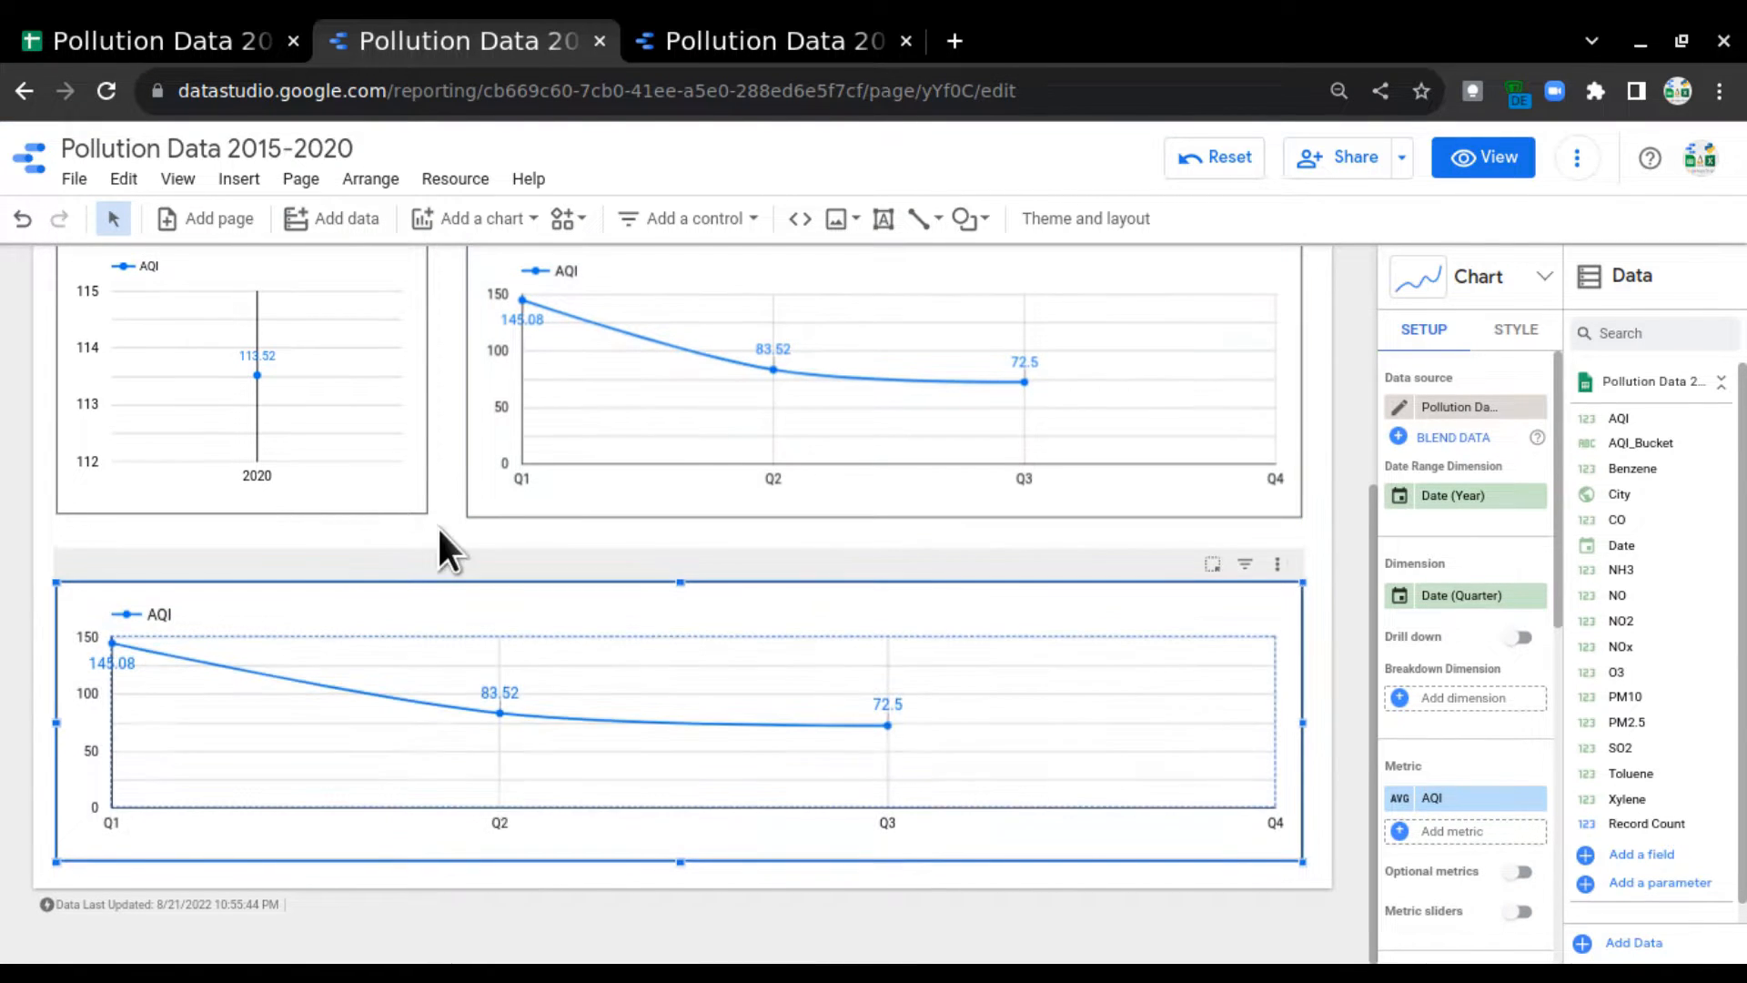
Step: Copy the QoQ label, place the copy above the lower chart's left corner, and change its text to MoM
scroll(540, 364, up, 2)
click(546, 382)
key(ctrl+c)
key(ctrl+v)
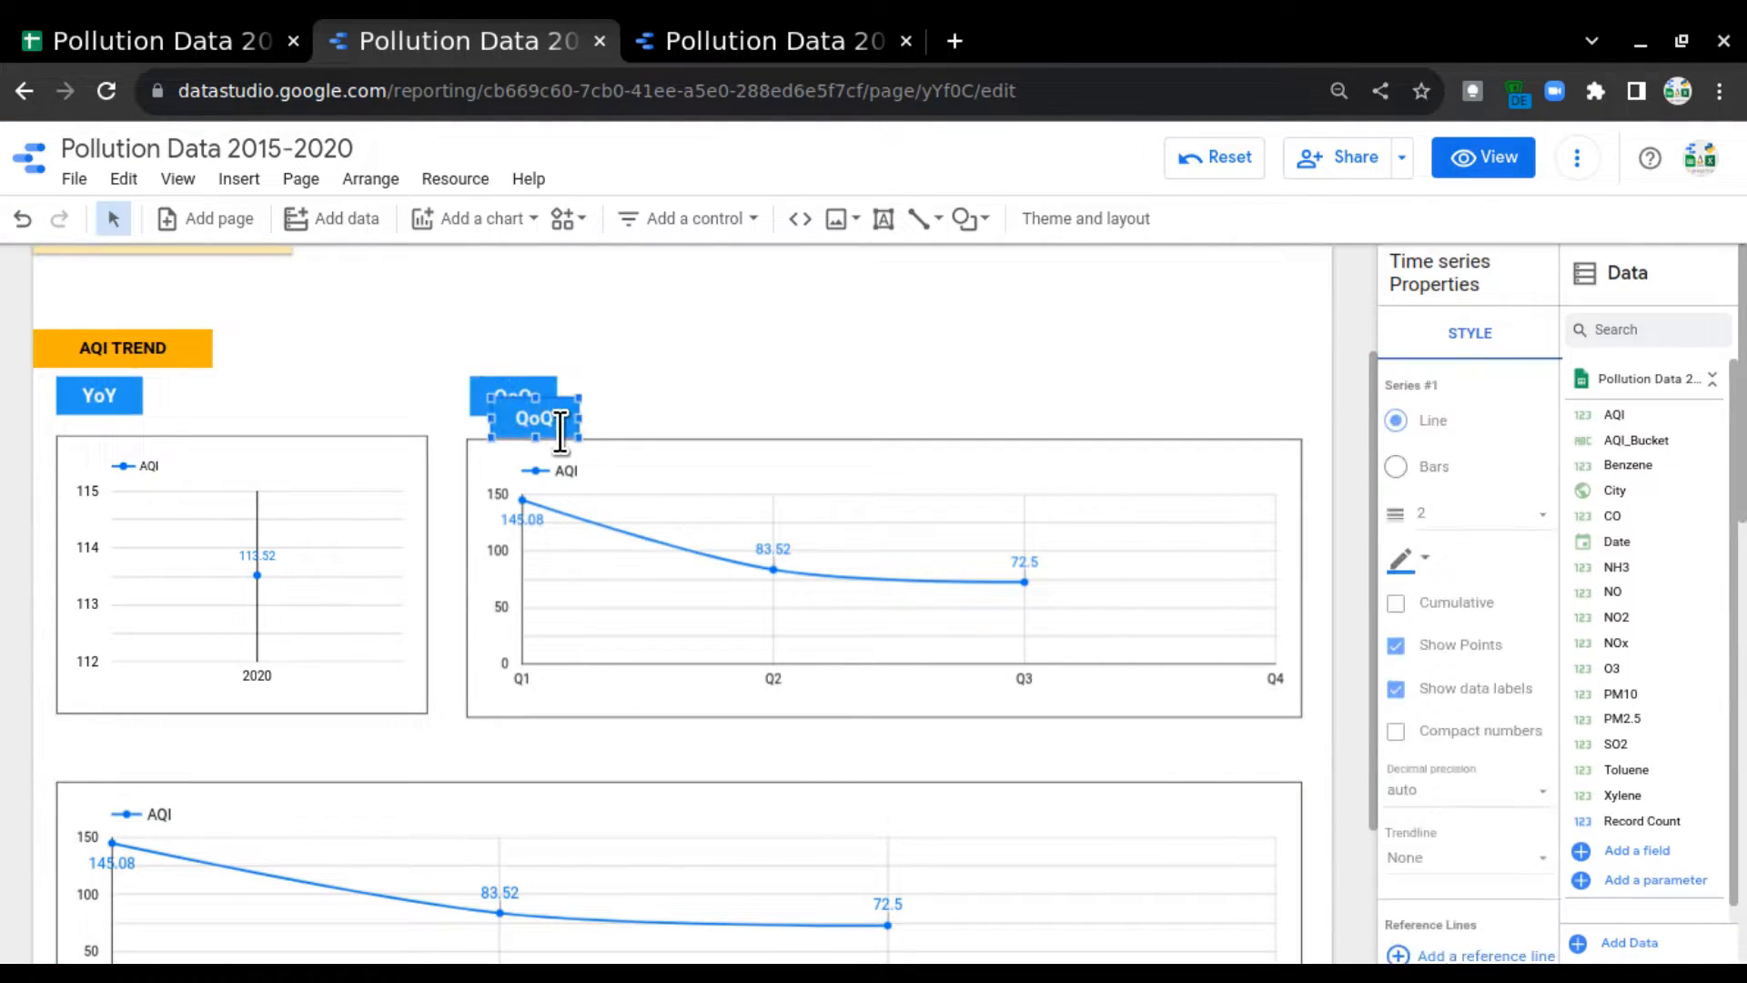
drag(572, 403, 138, 734)
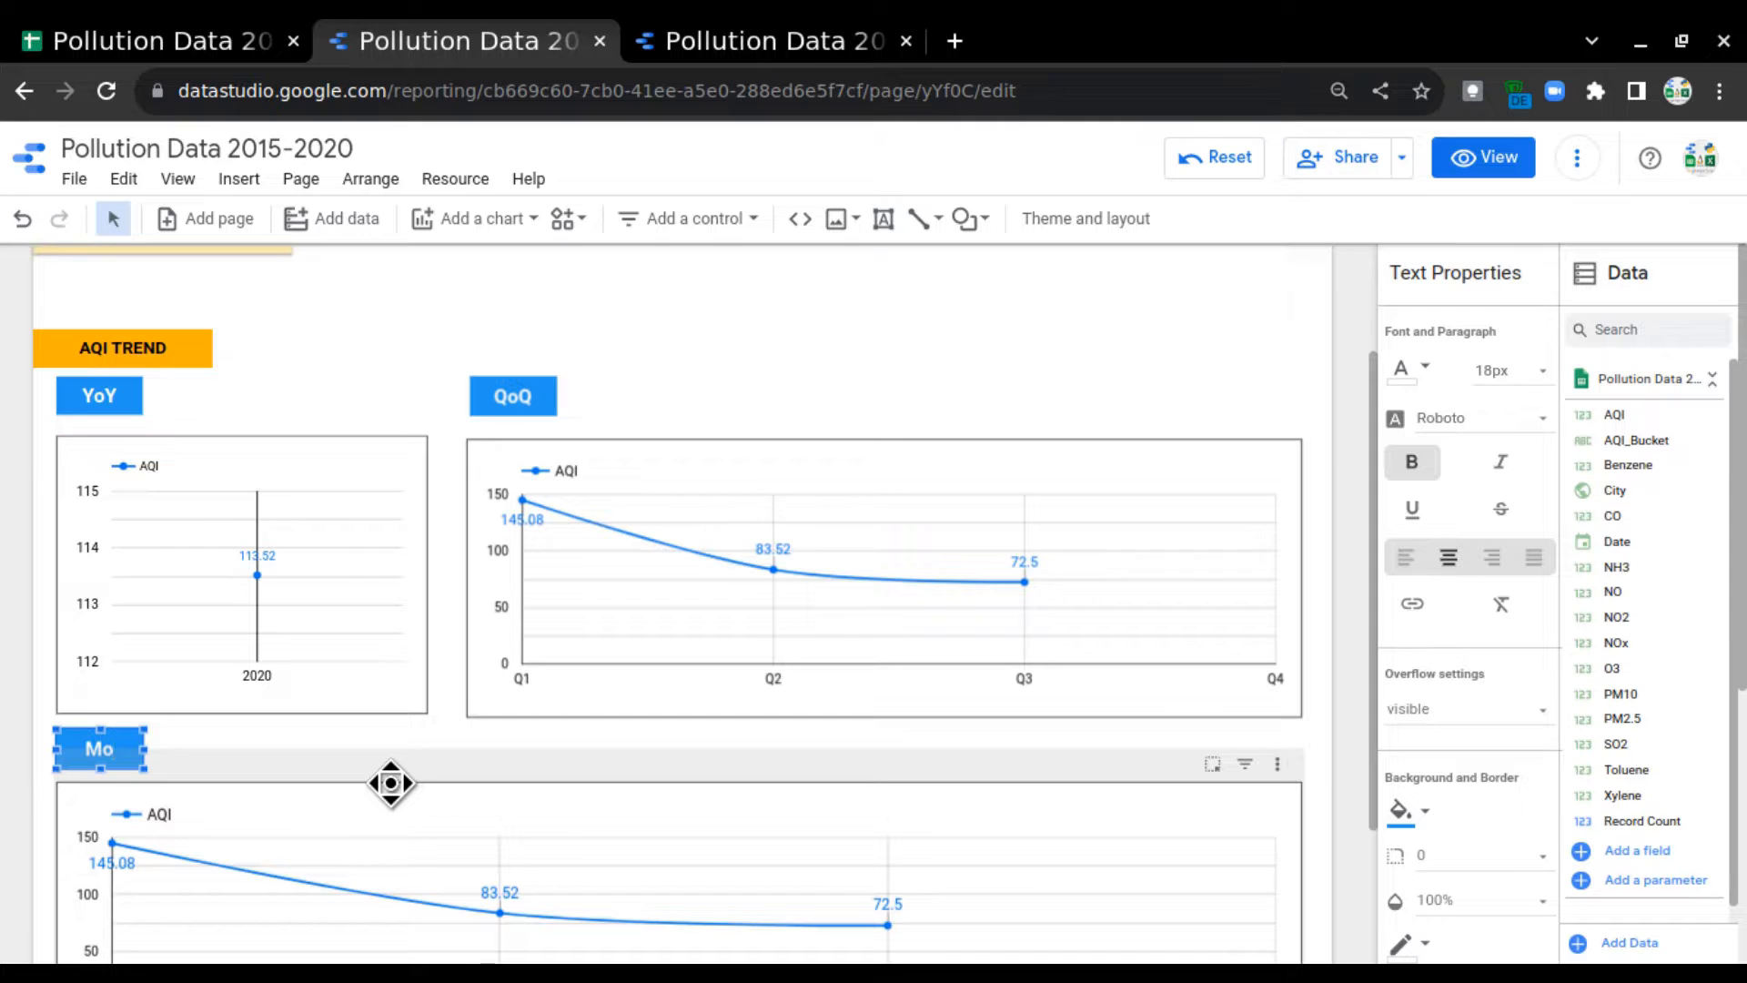
click(544, 740)
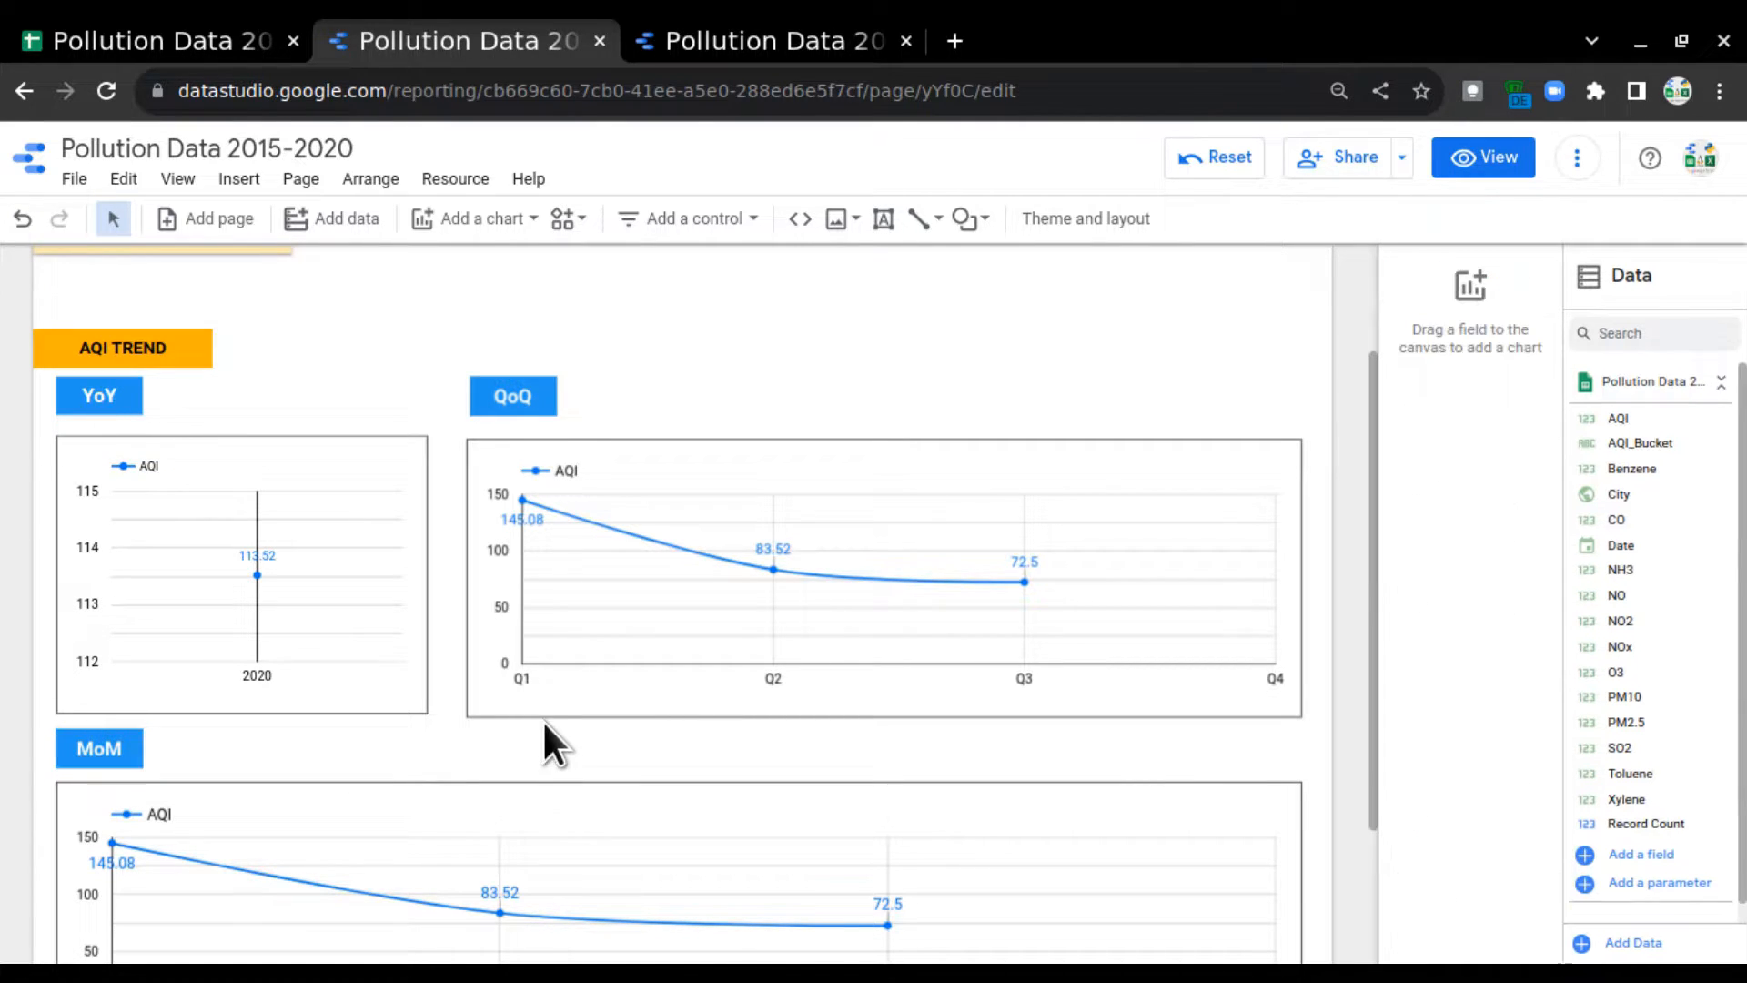
Step: Change the MoM chart's Date dimension type to Month
scroll(546, 692, down, 2)
scroll(564, 646, down, 1)
click(612, 568)
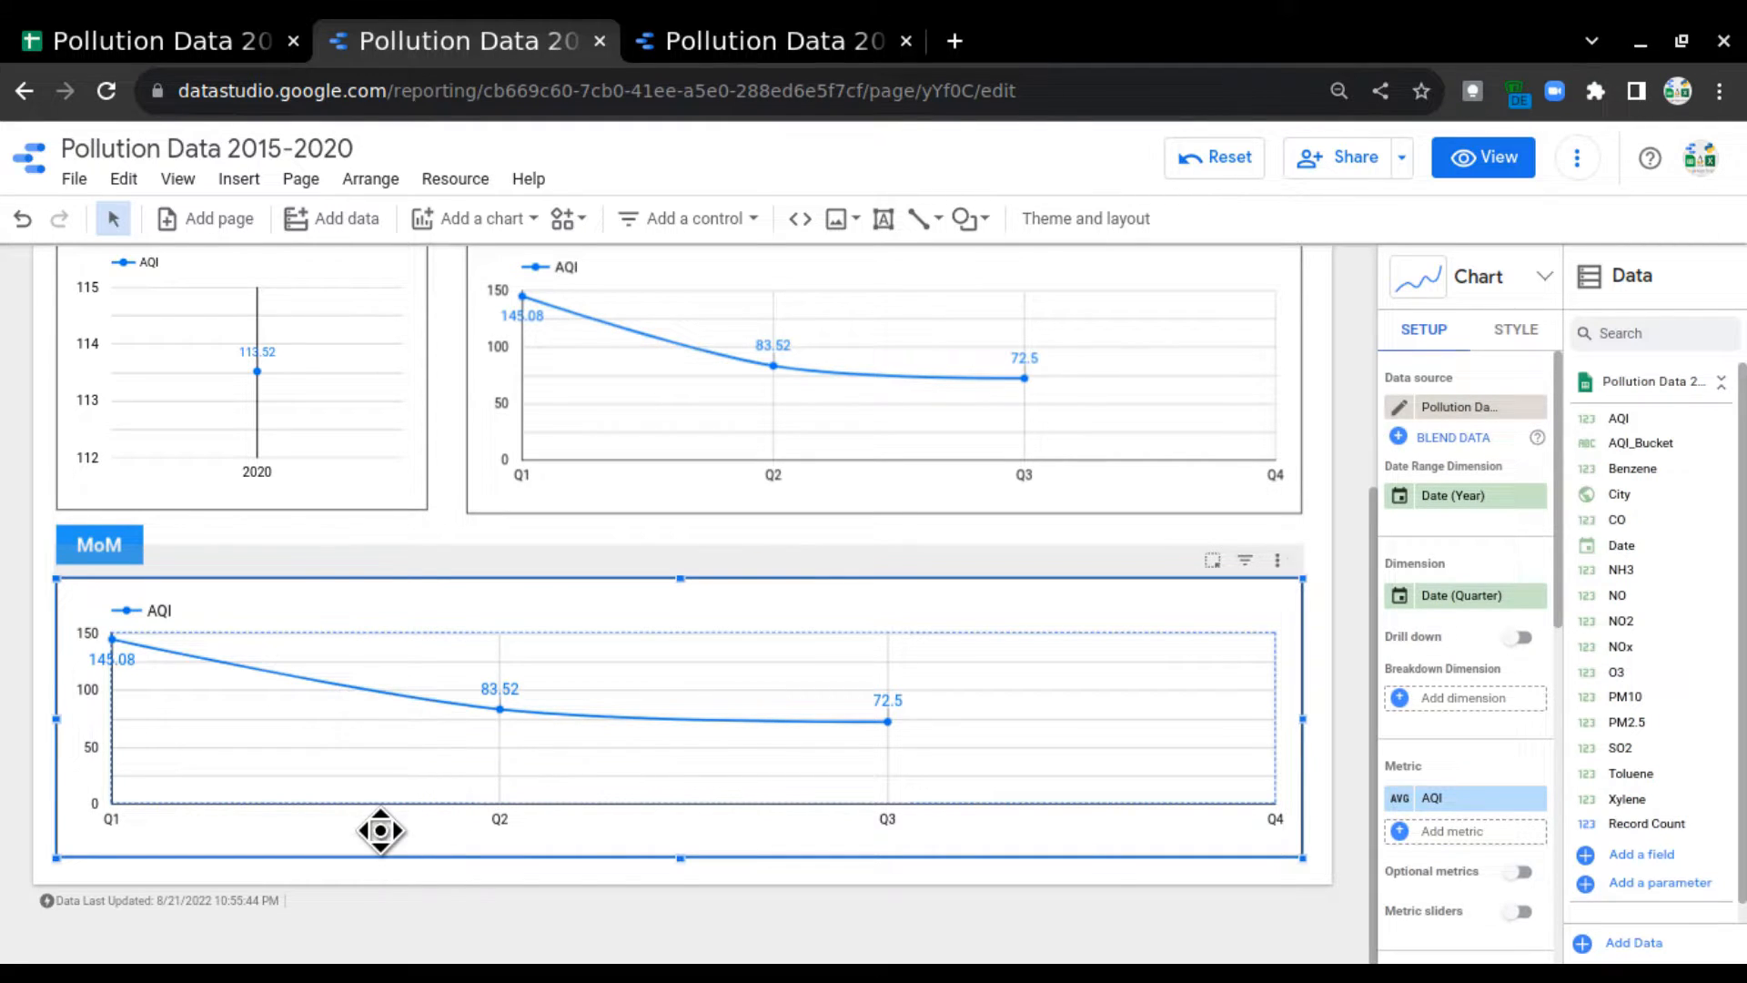
click(1399, 596)
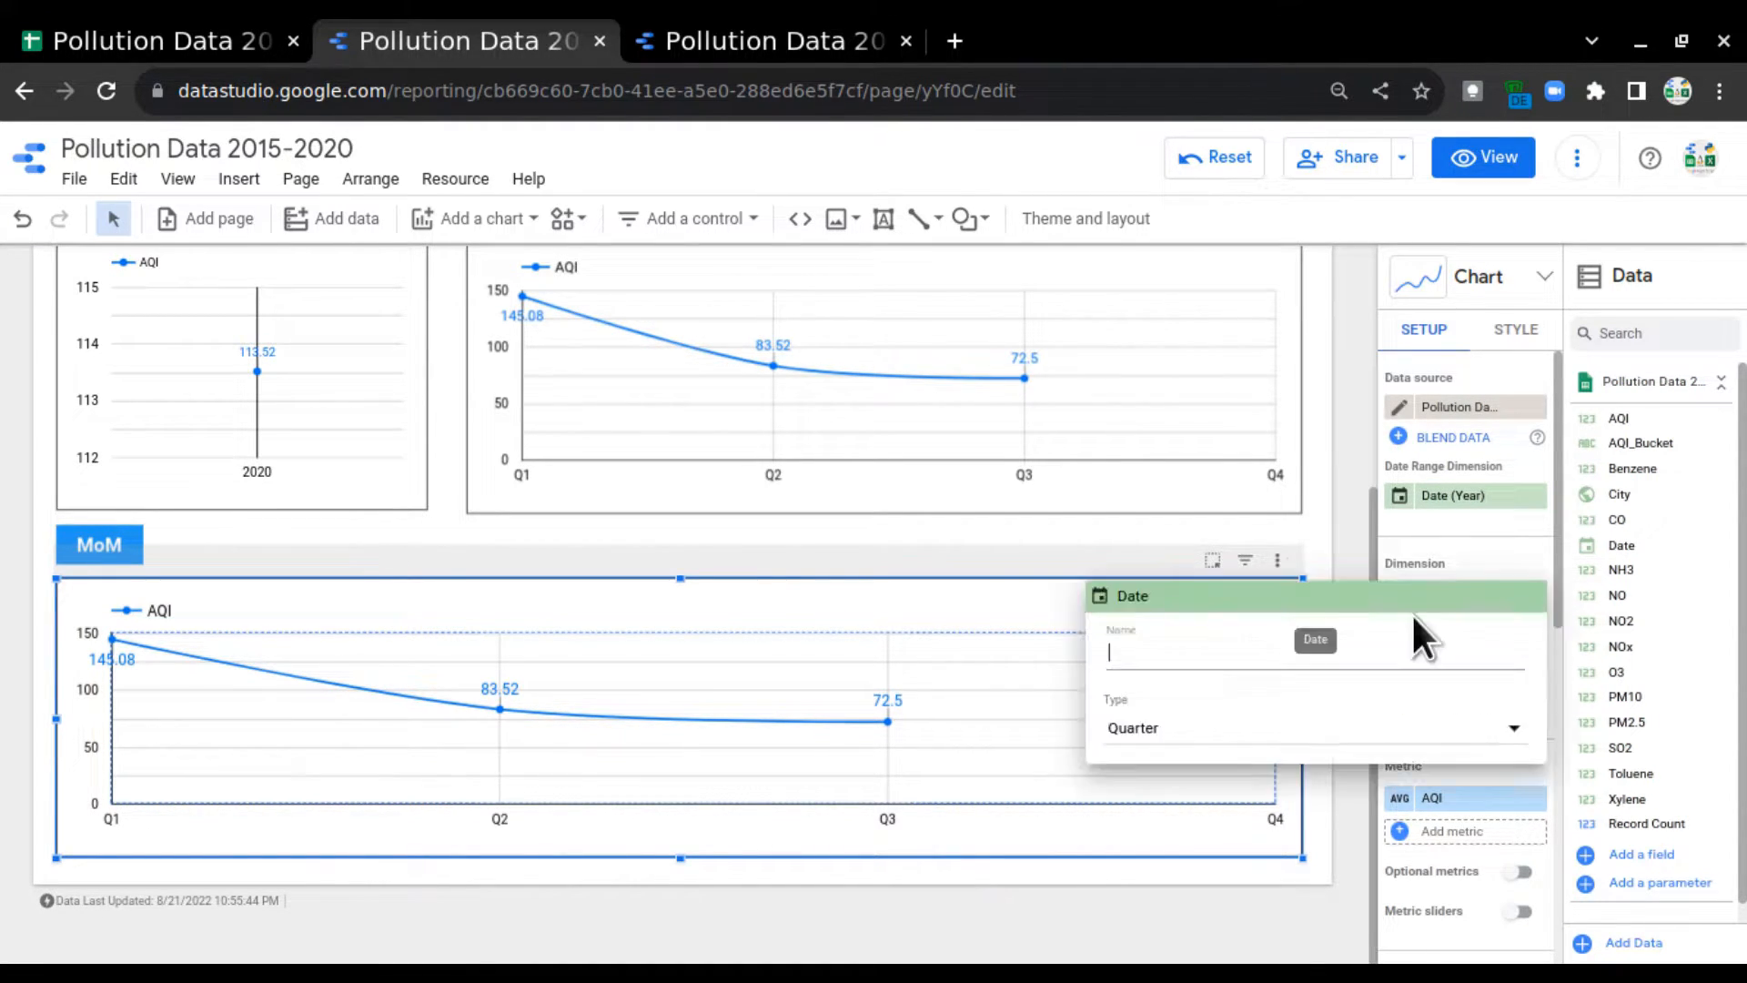
click(1301, 727)
mouse_move(1274, 768)
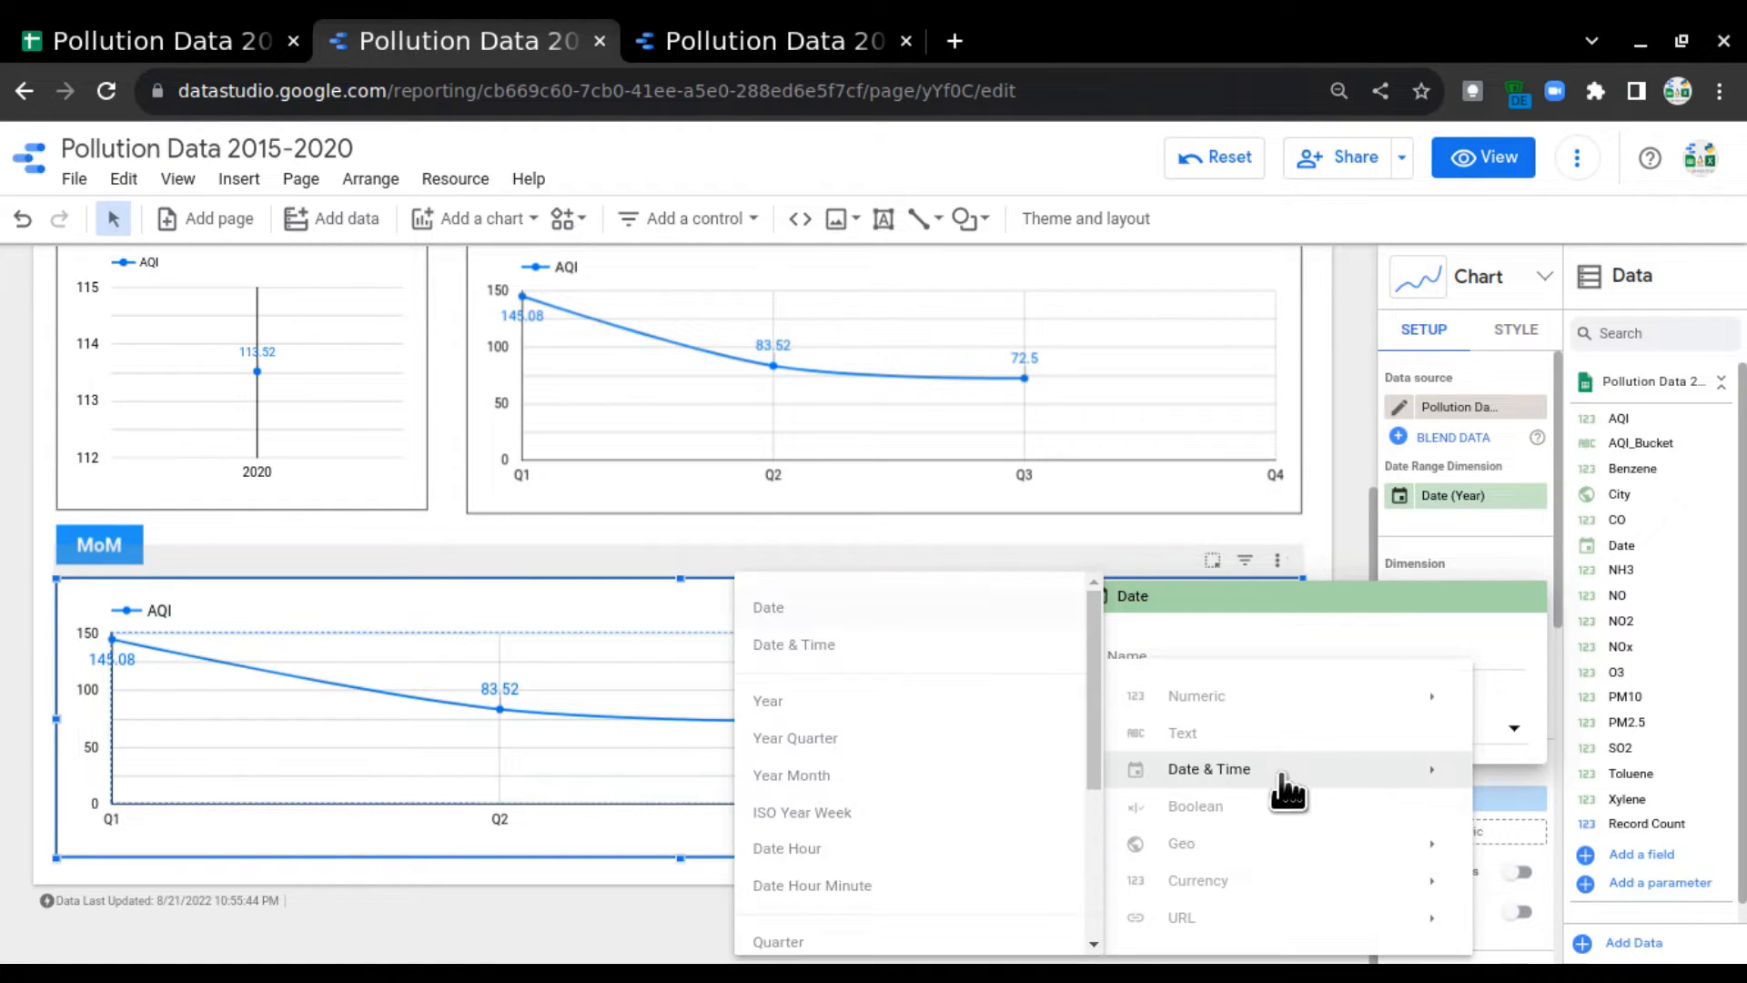
scroll(860, 782, down, 3)
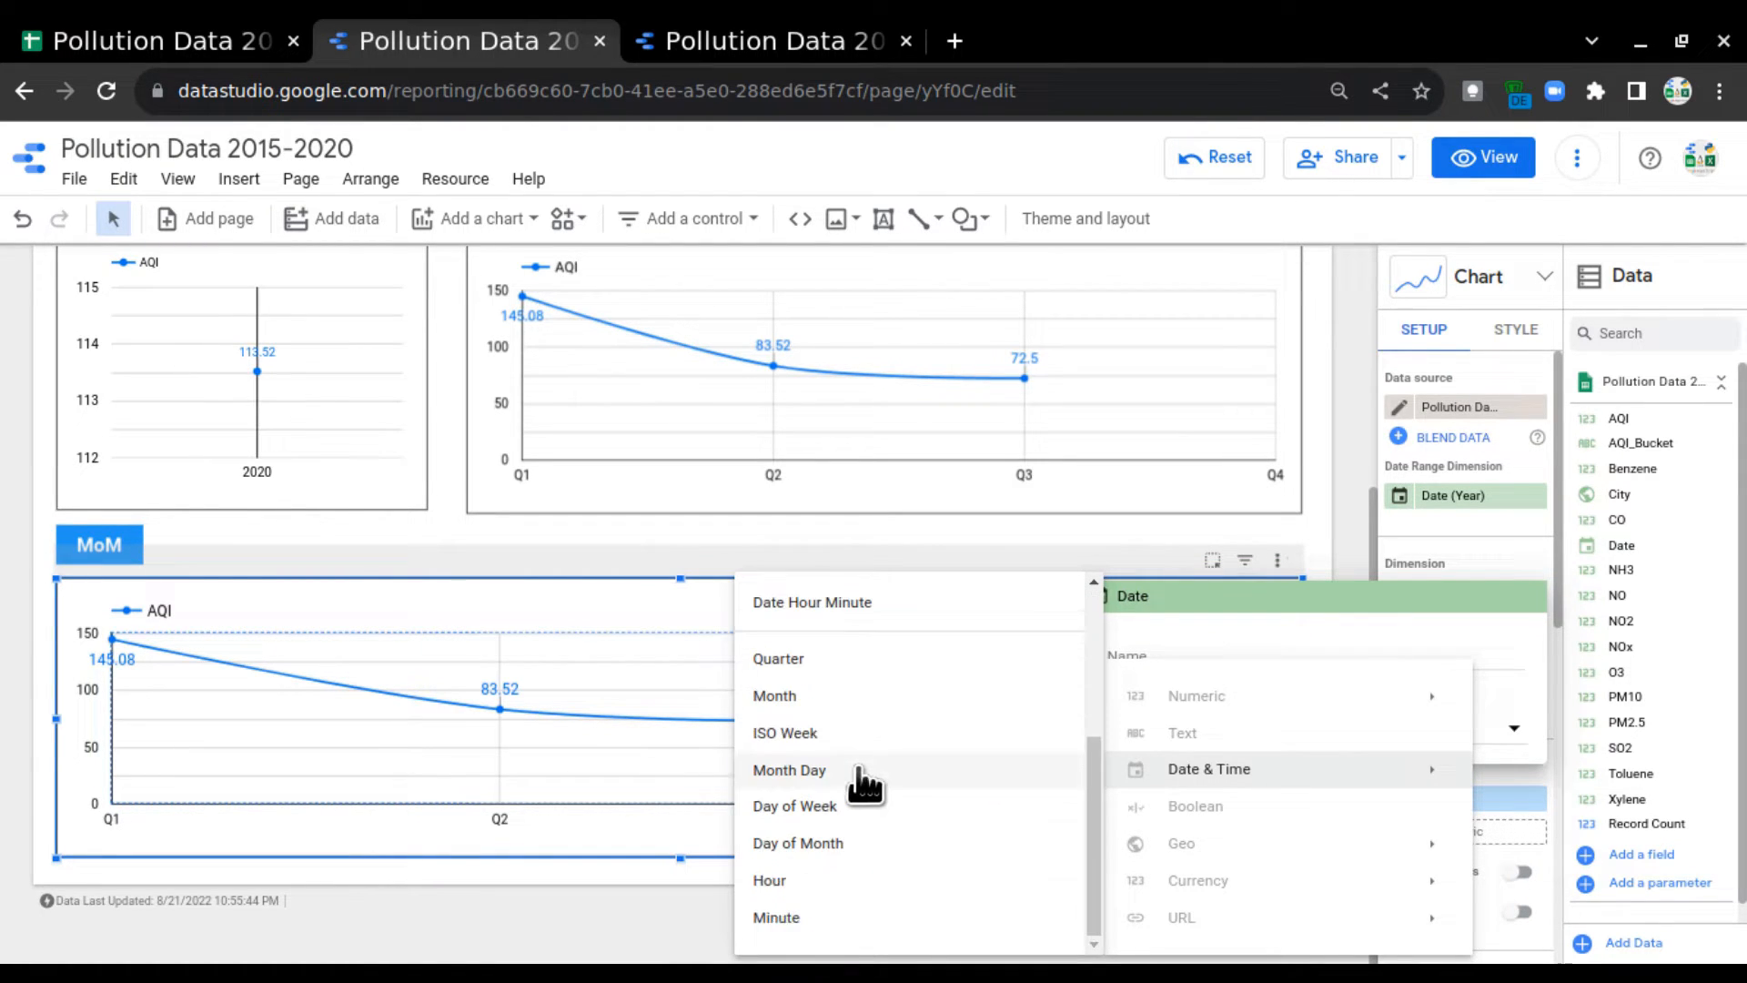
click(802, 696)
click(804, 533)
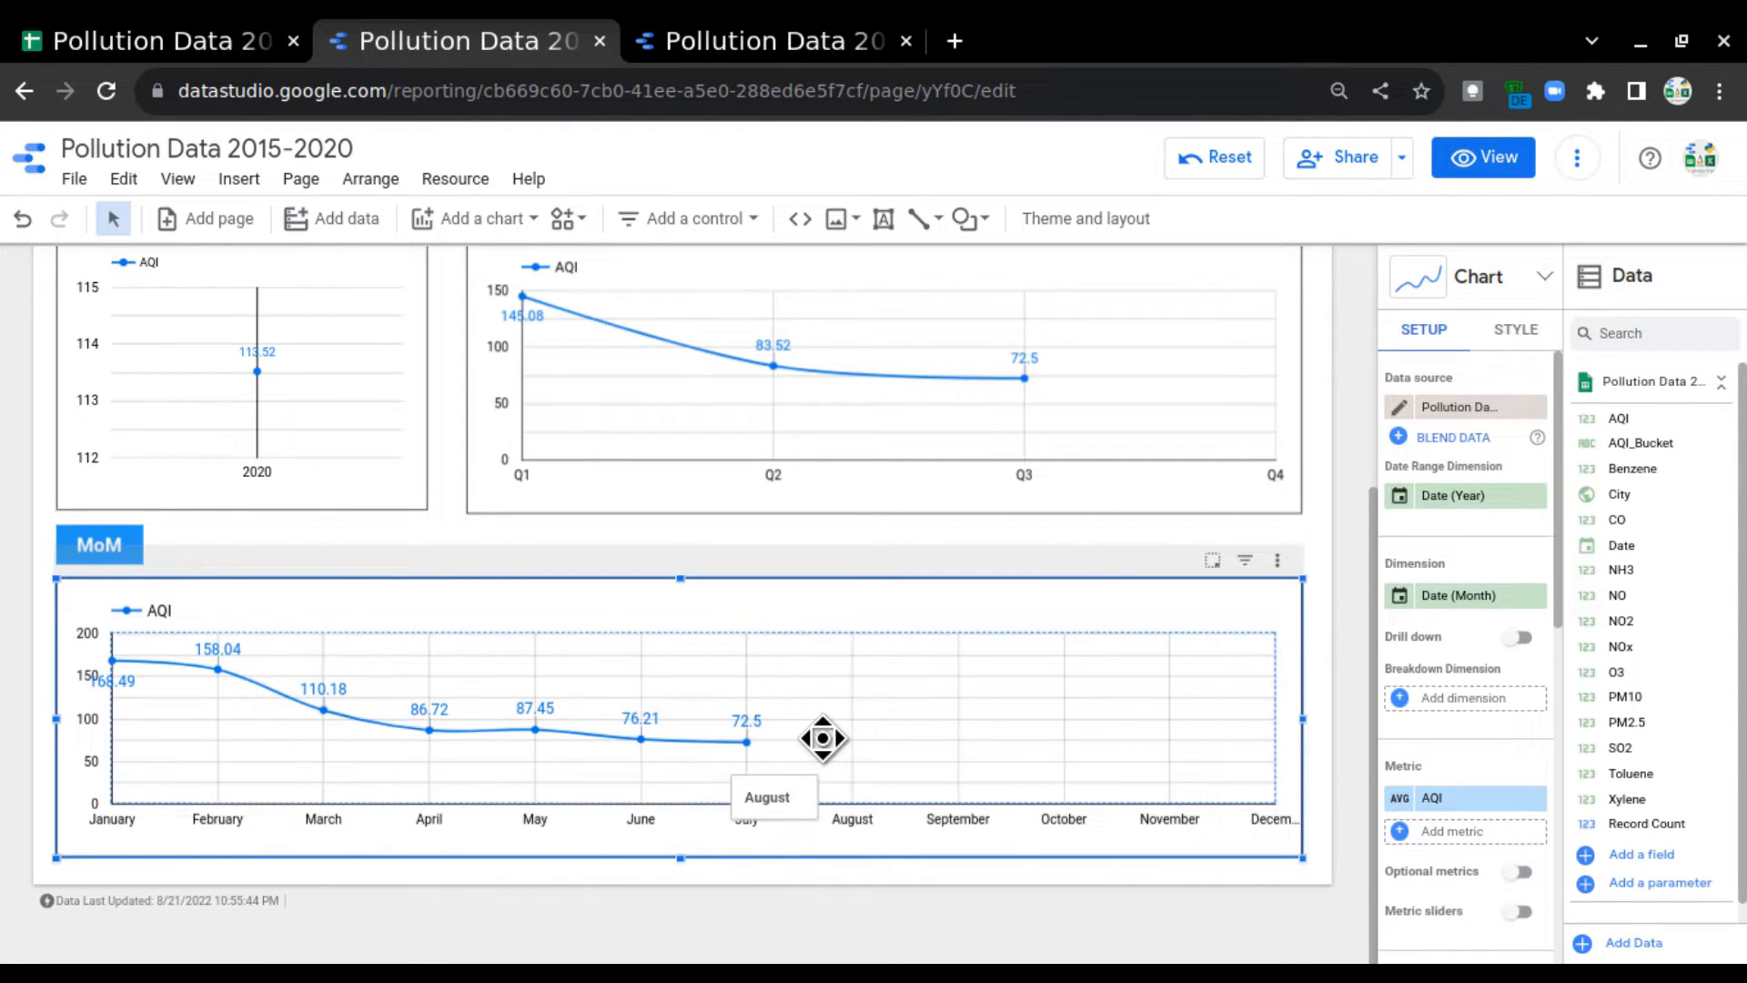
click(1324, 564)
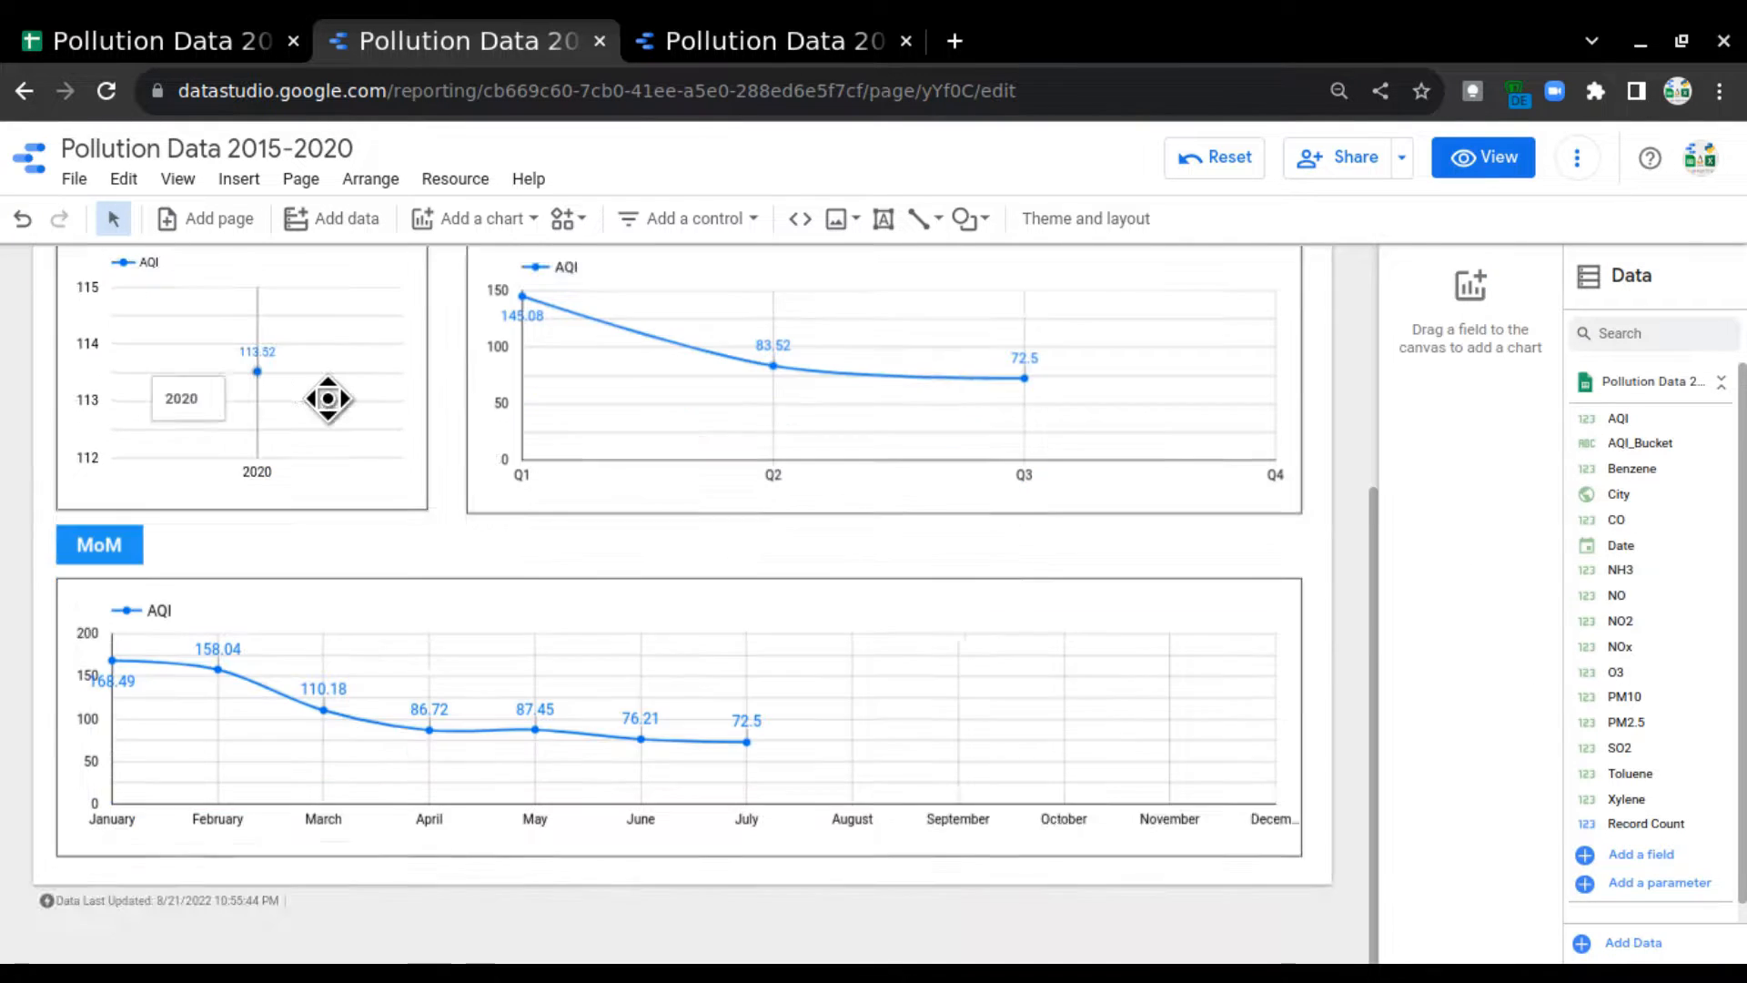
Step: Switch to the finished reference report and examine its YoY, QoQ and MoM AQI charts
scroll(812, 364, up, 3)
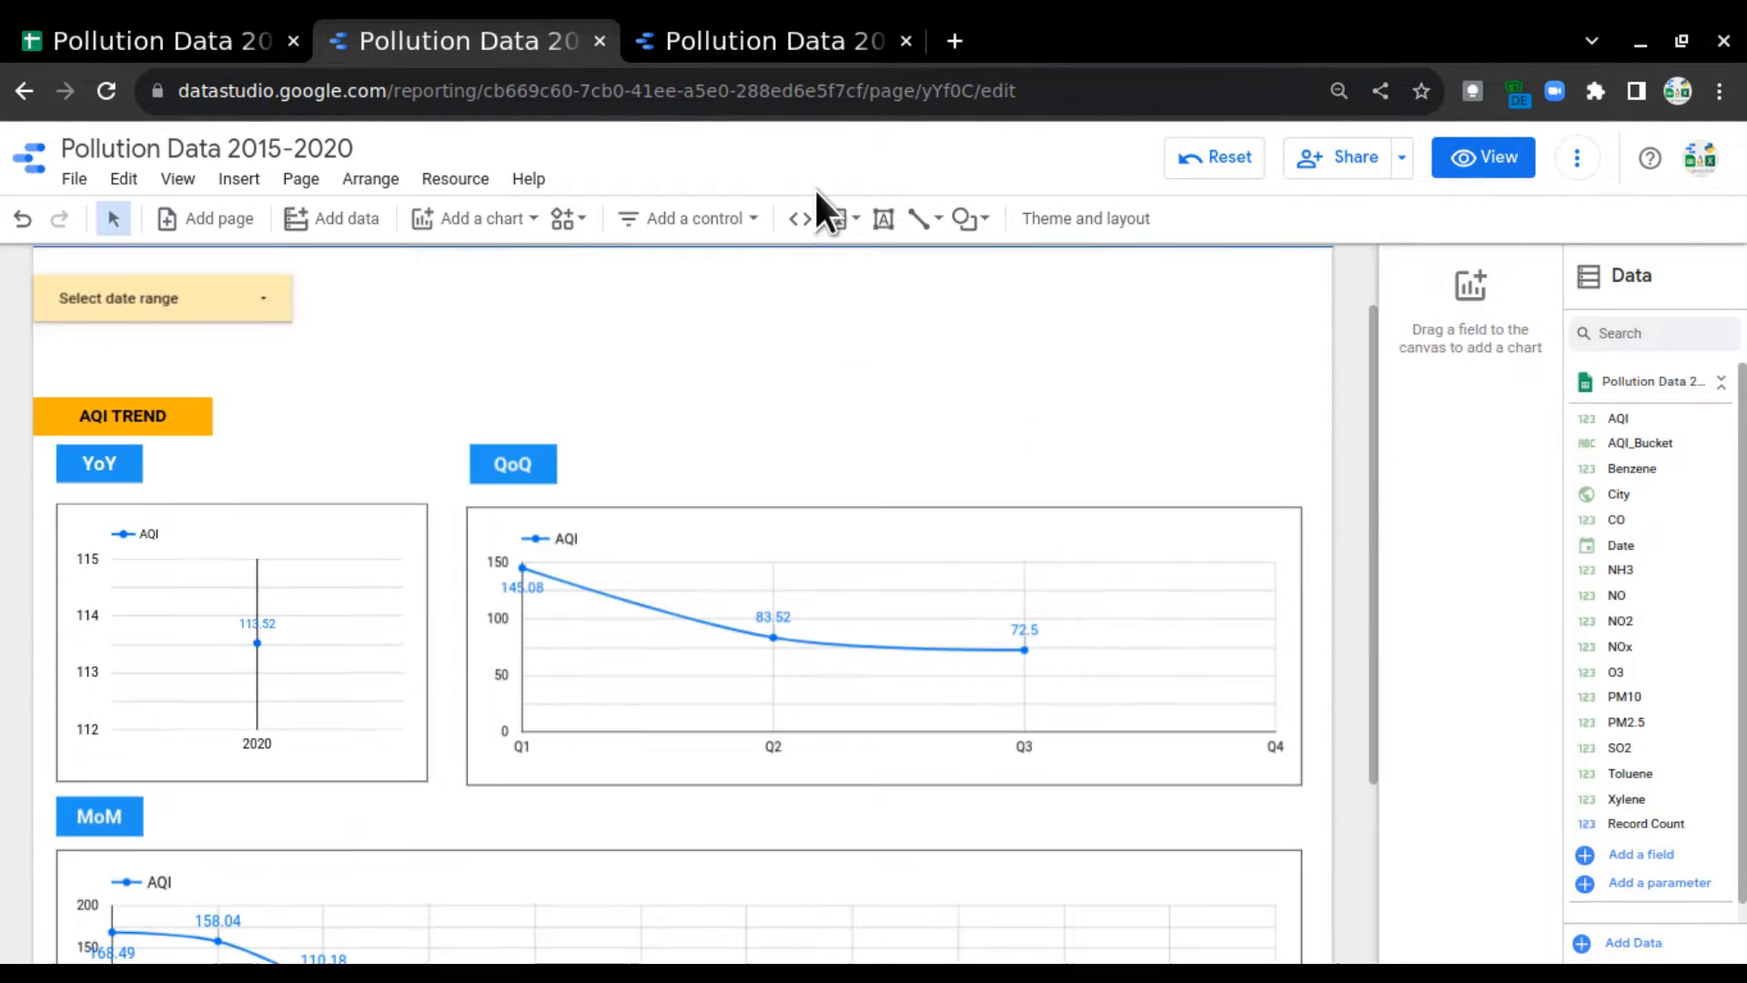
click(778, 51)
scroll(502, 548, down, 2)
scroll(502, 549, down, 1)
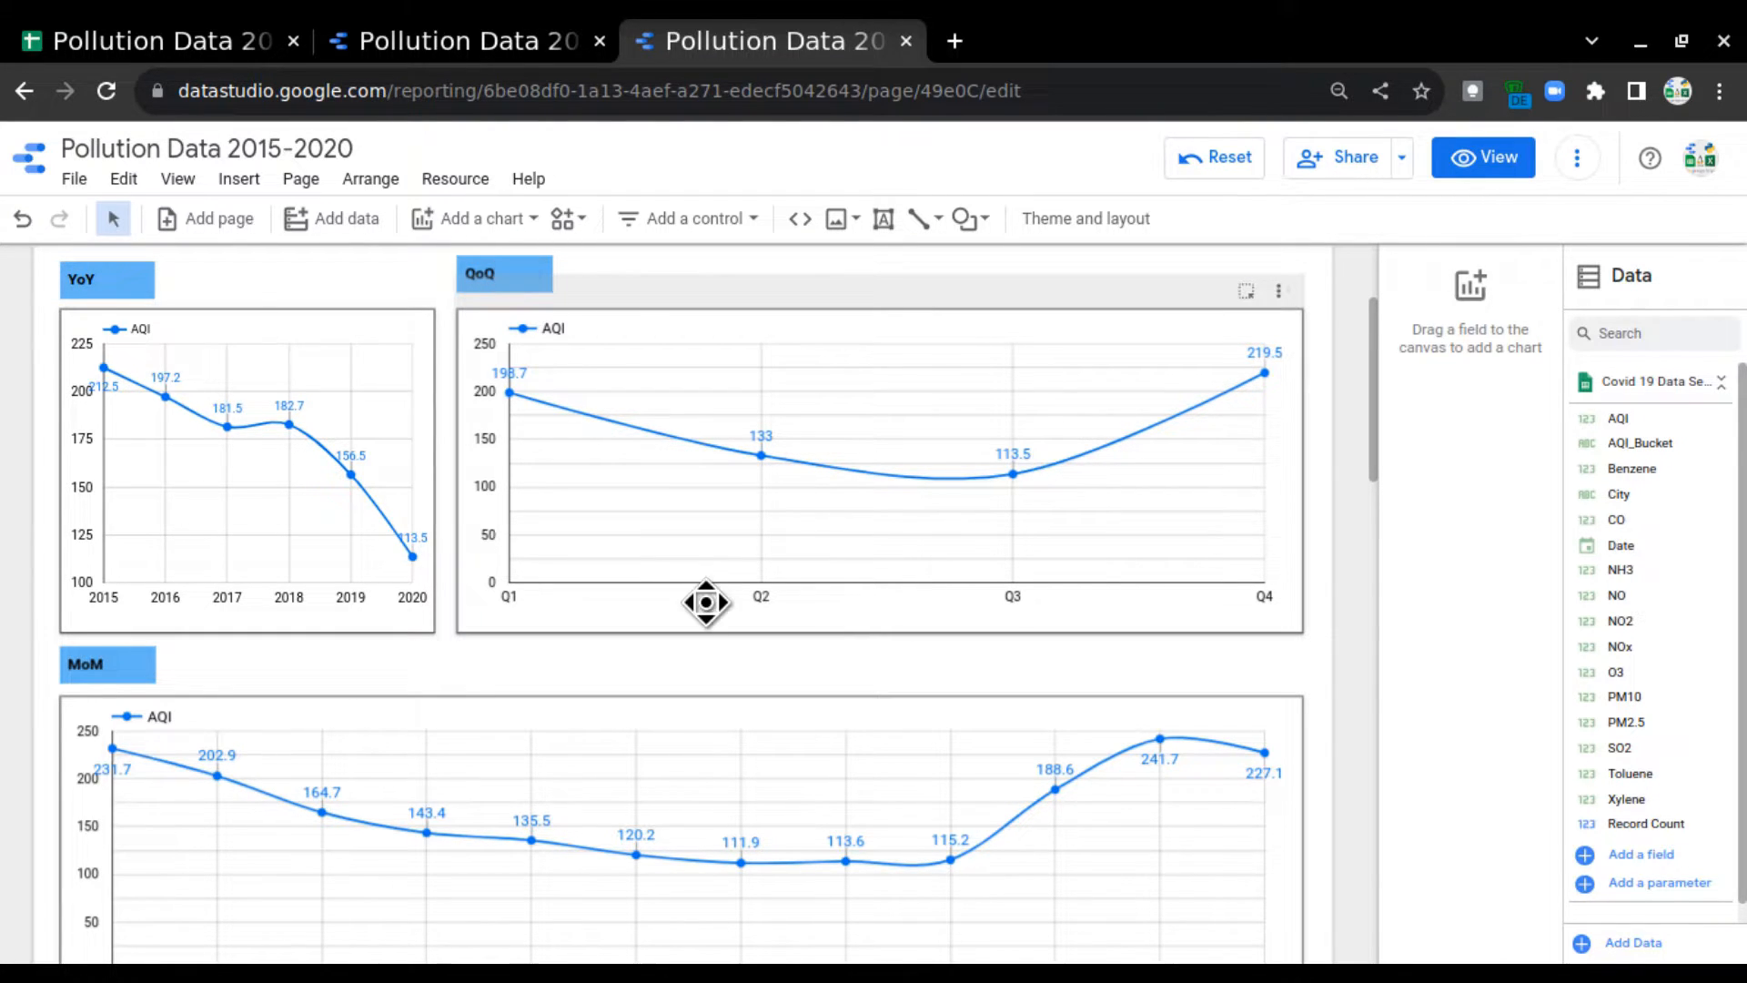
scroll(788, 756, down, 3)
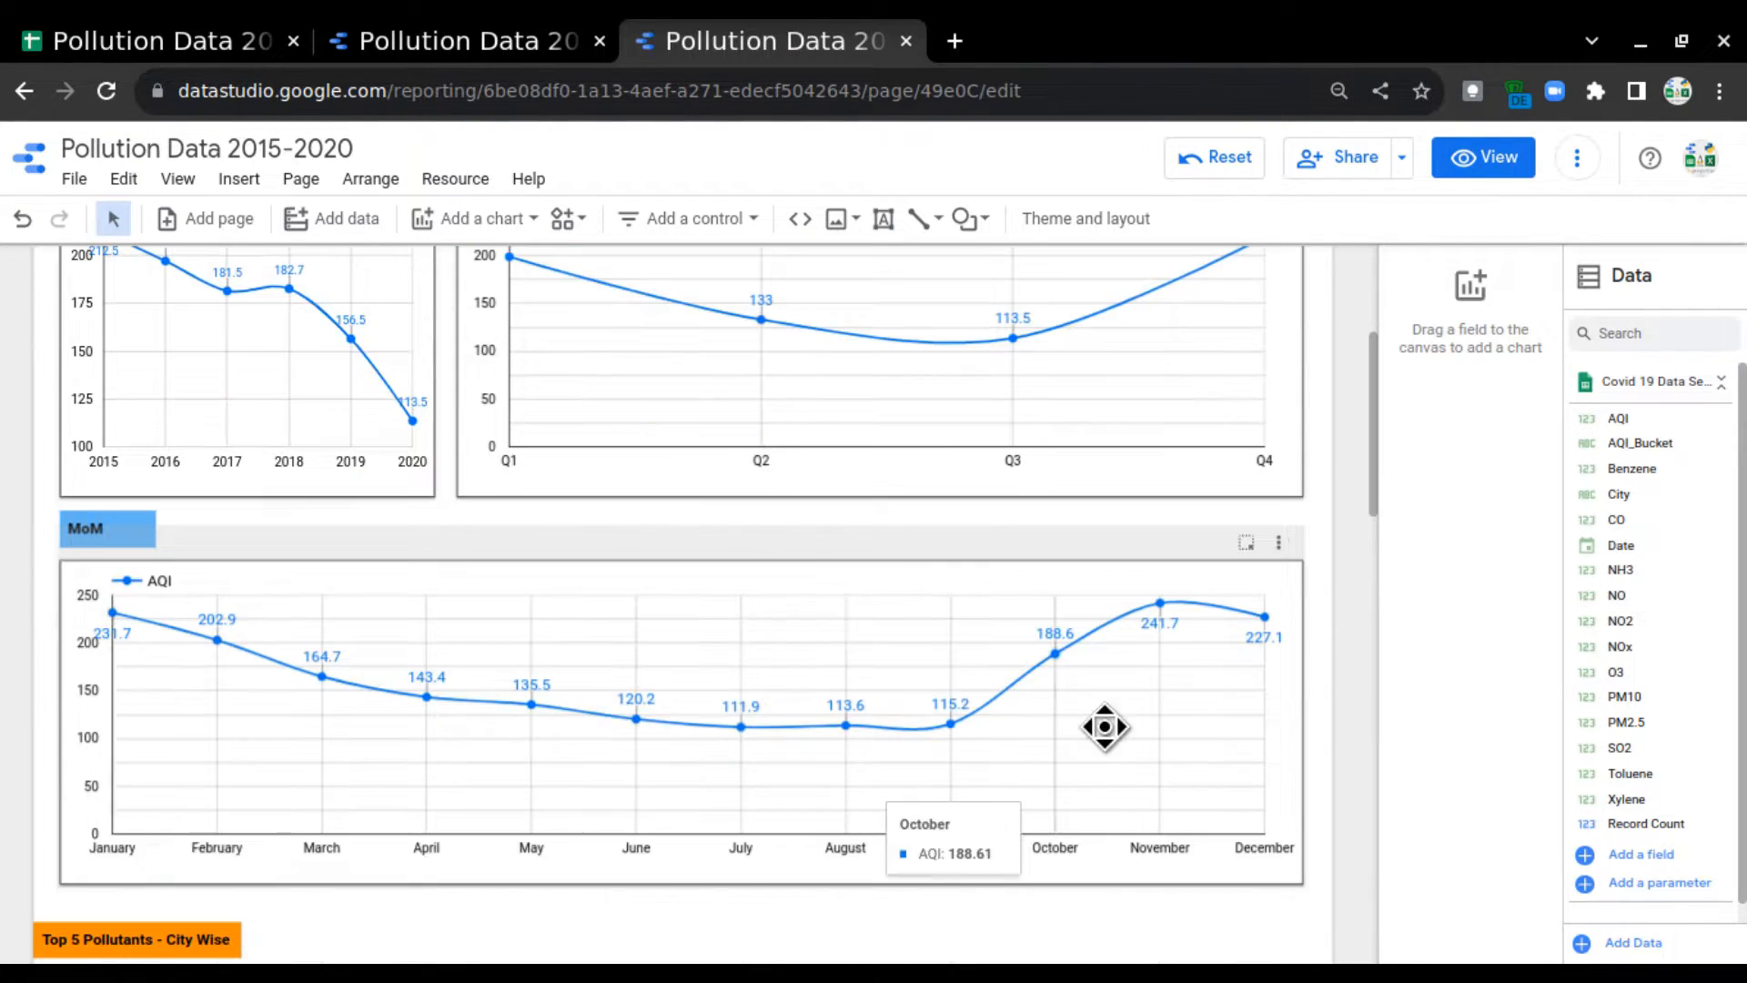
scroll(768, 336, up, 3)
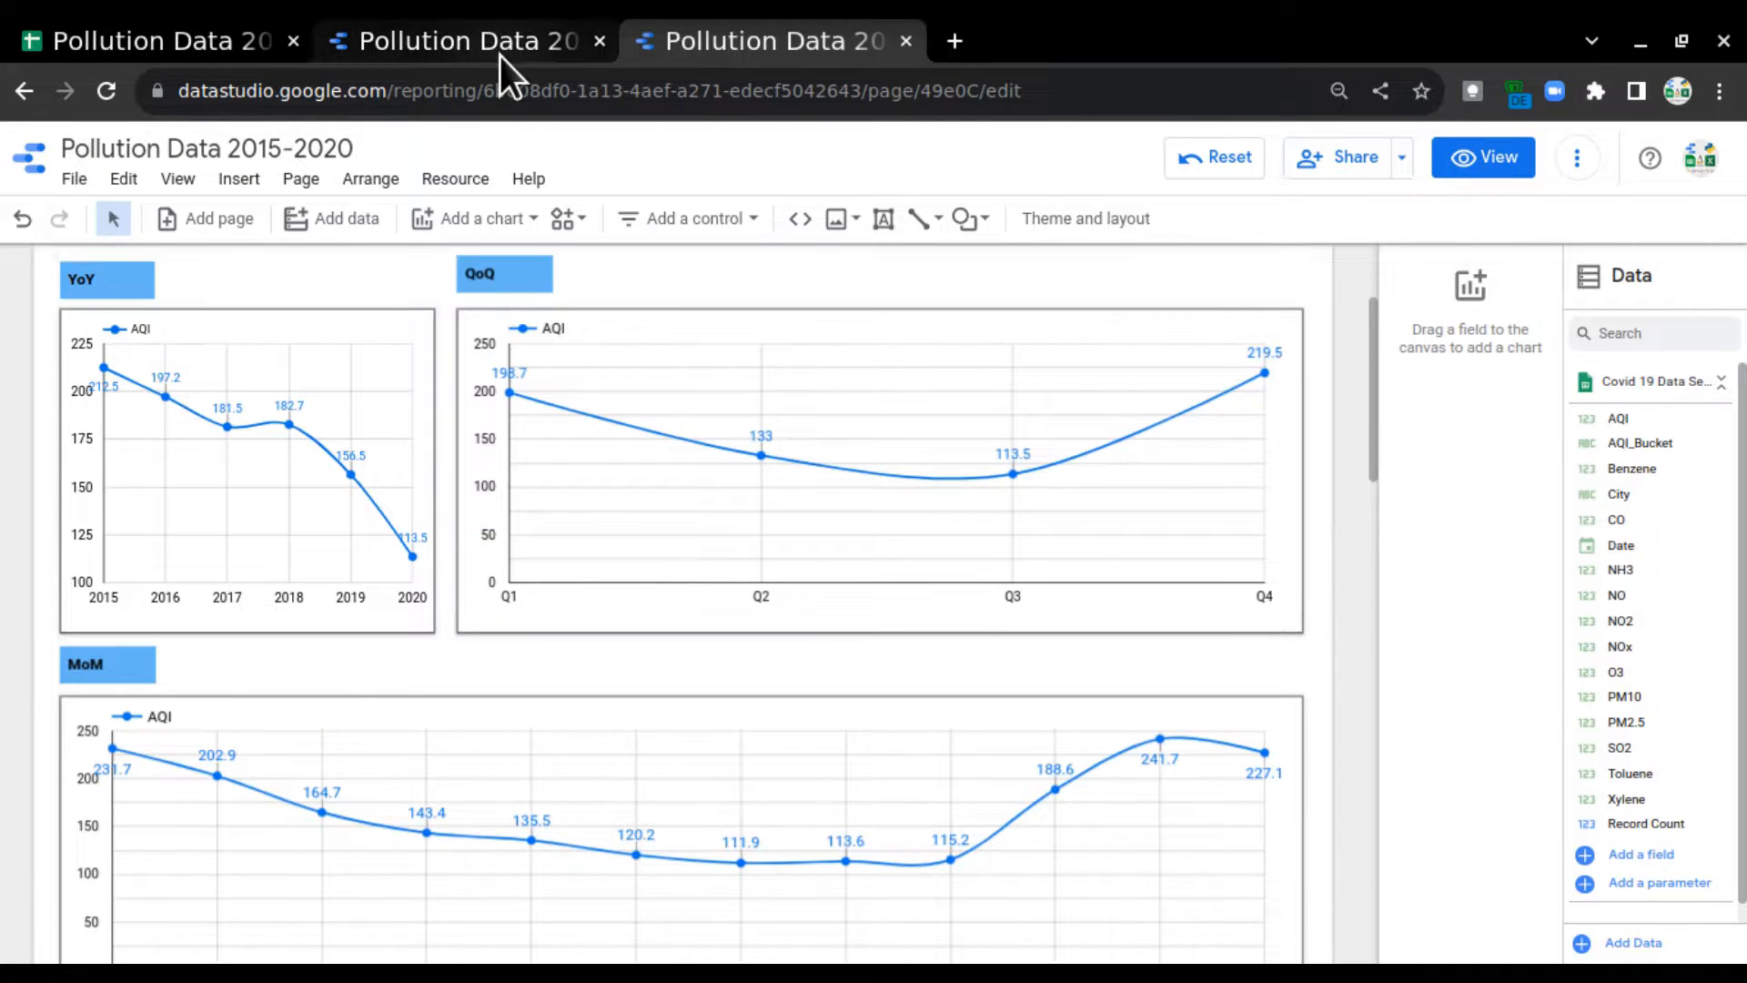
Step: Return to the report being built and set the current page's canvas height to 1200 px
click(500, 57)
scroll(947, 885, down, 3)
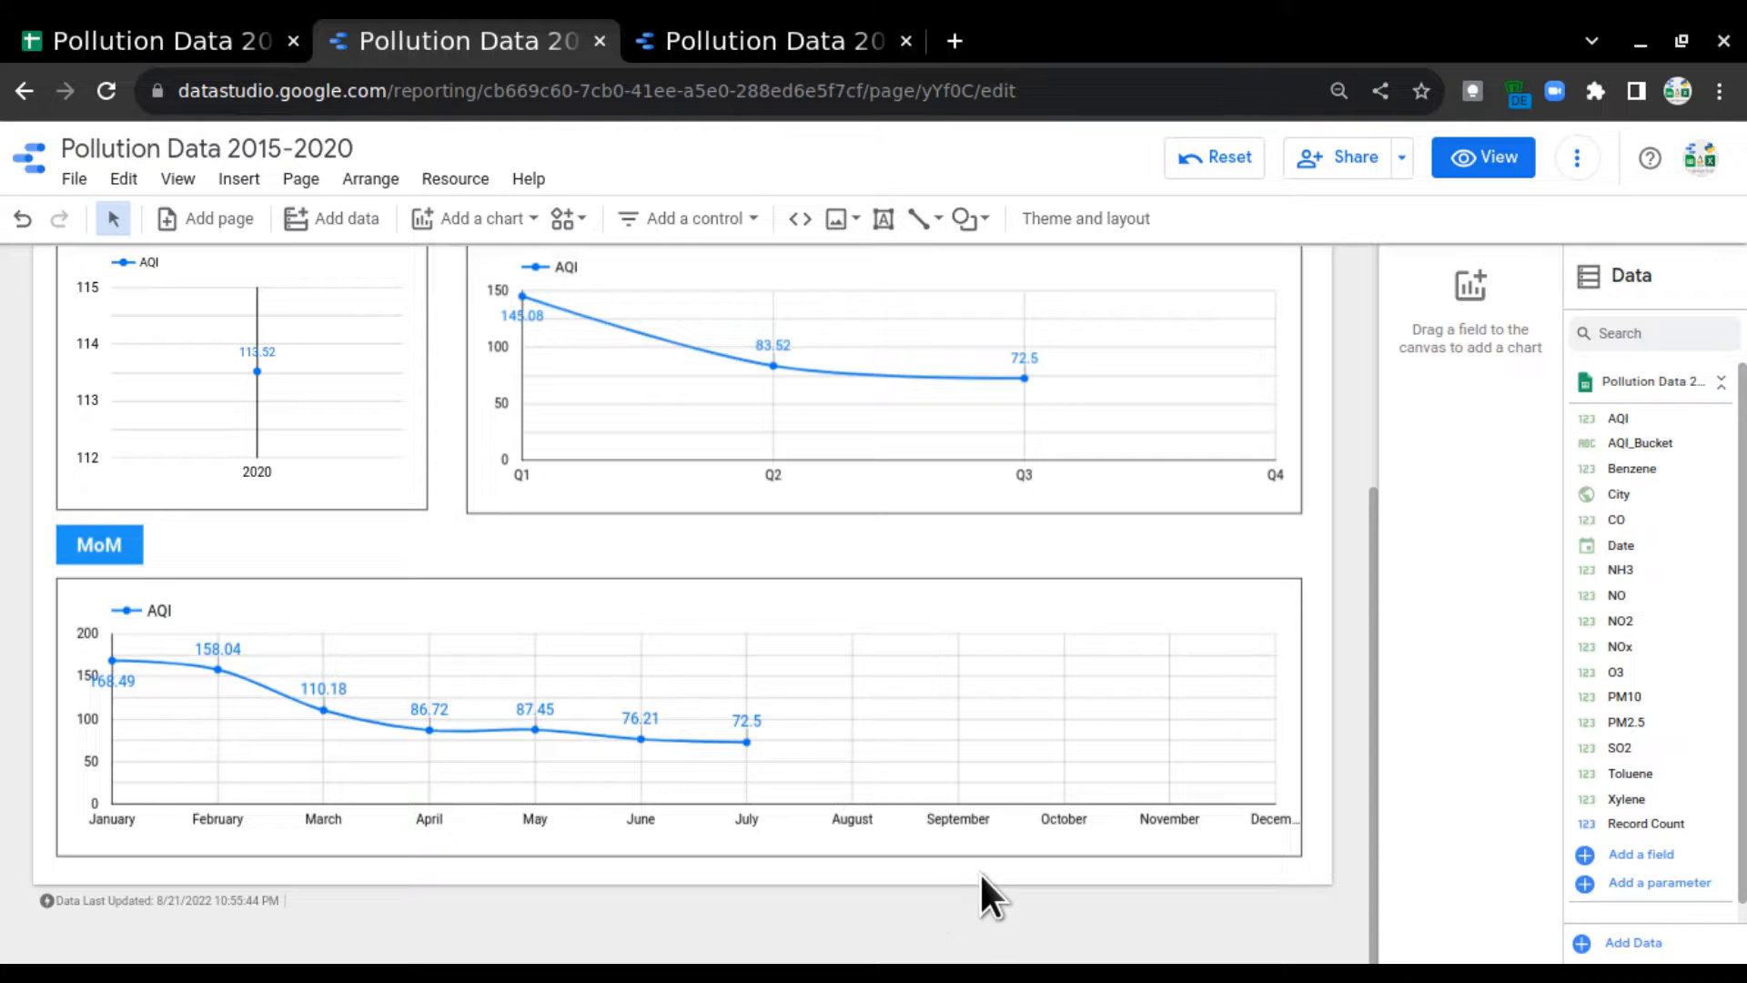
right_click(1317, 534)
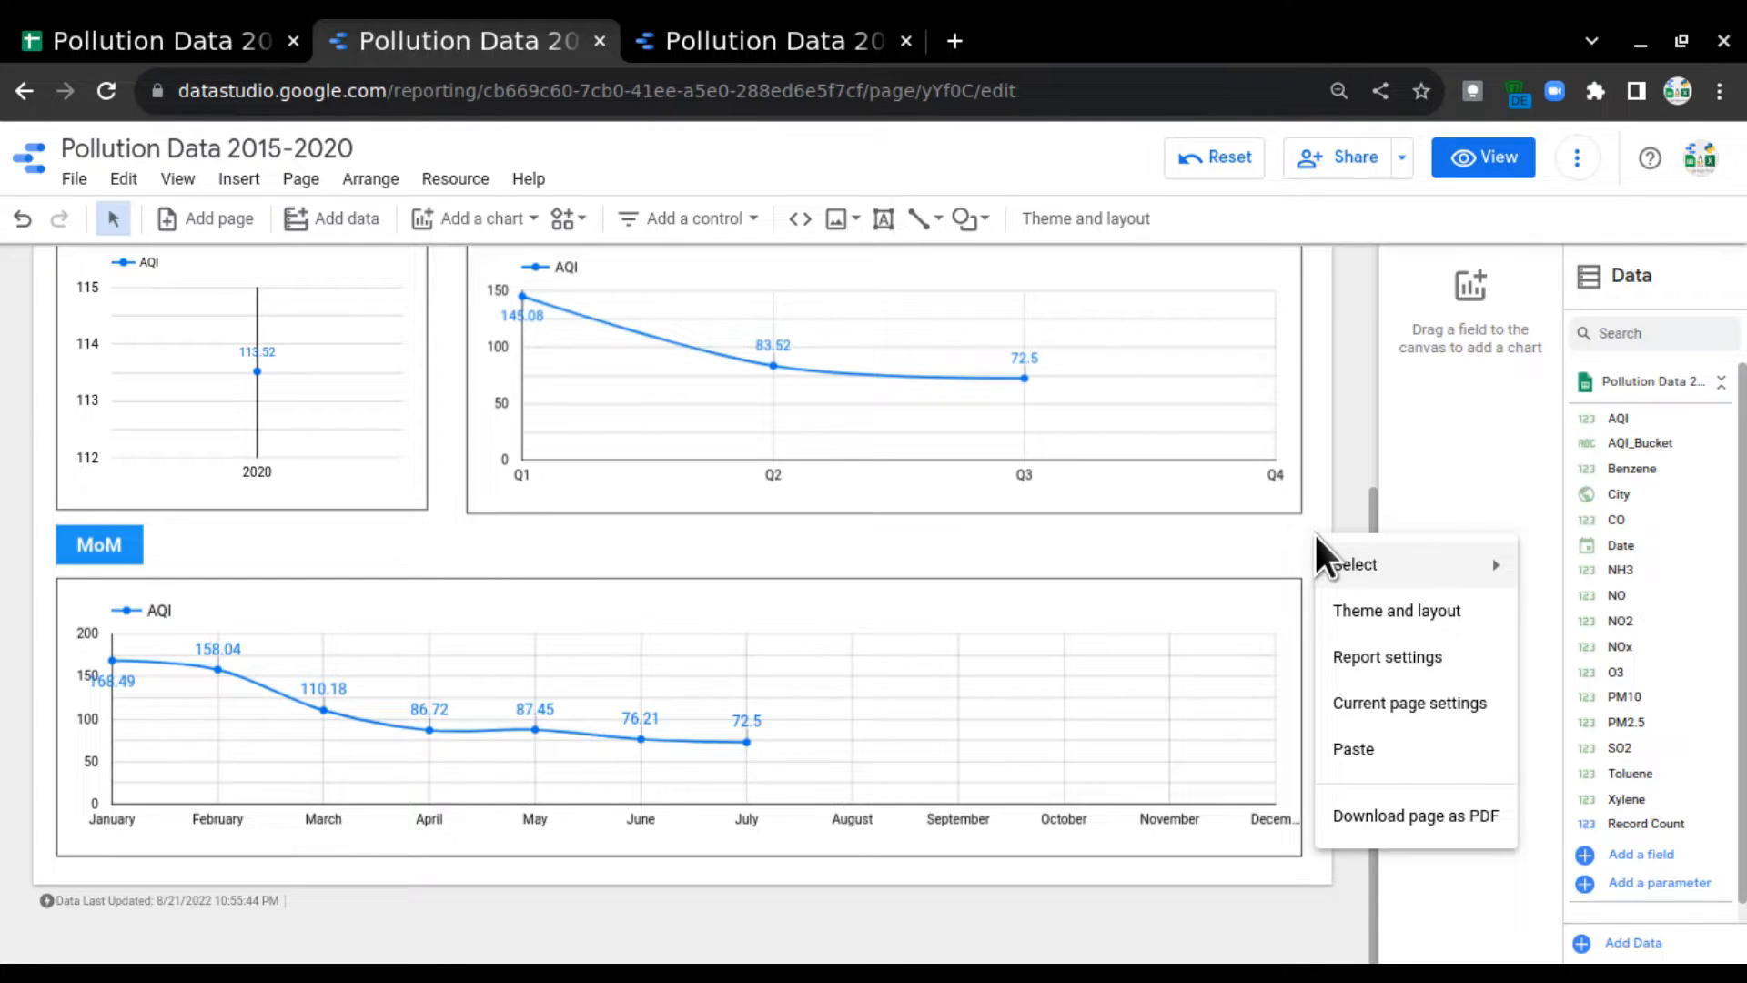
click(1437, 711)
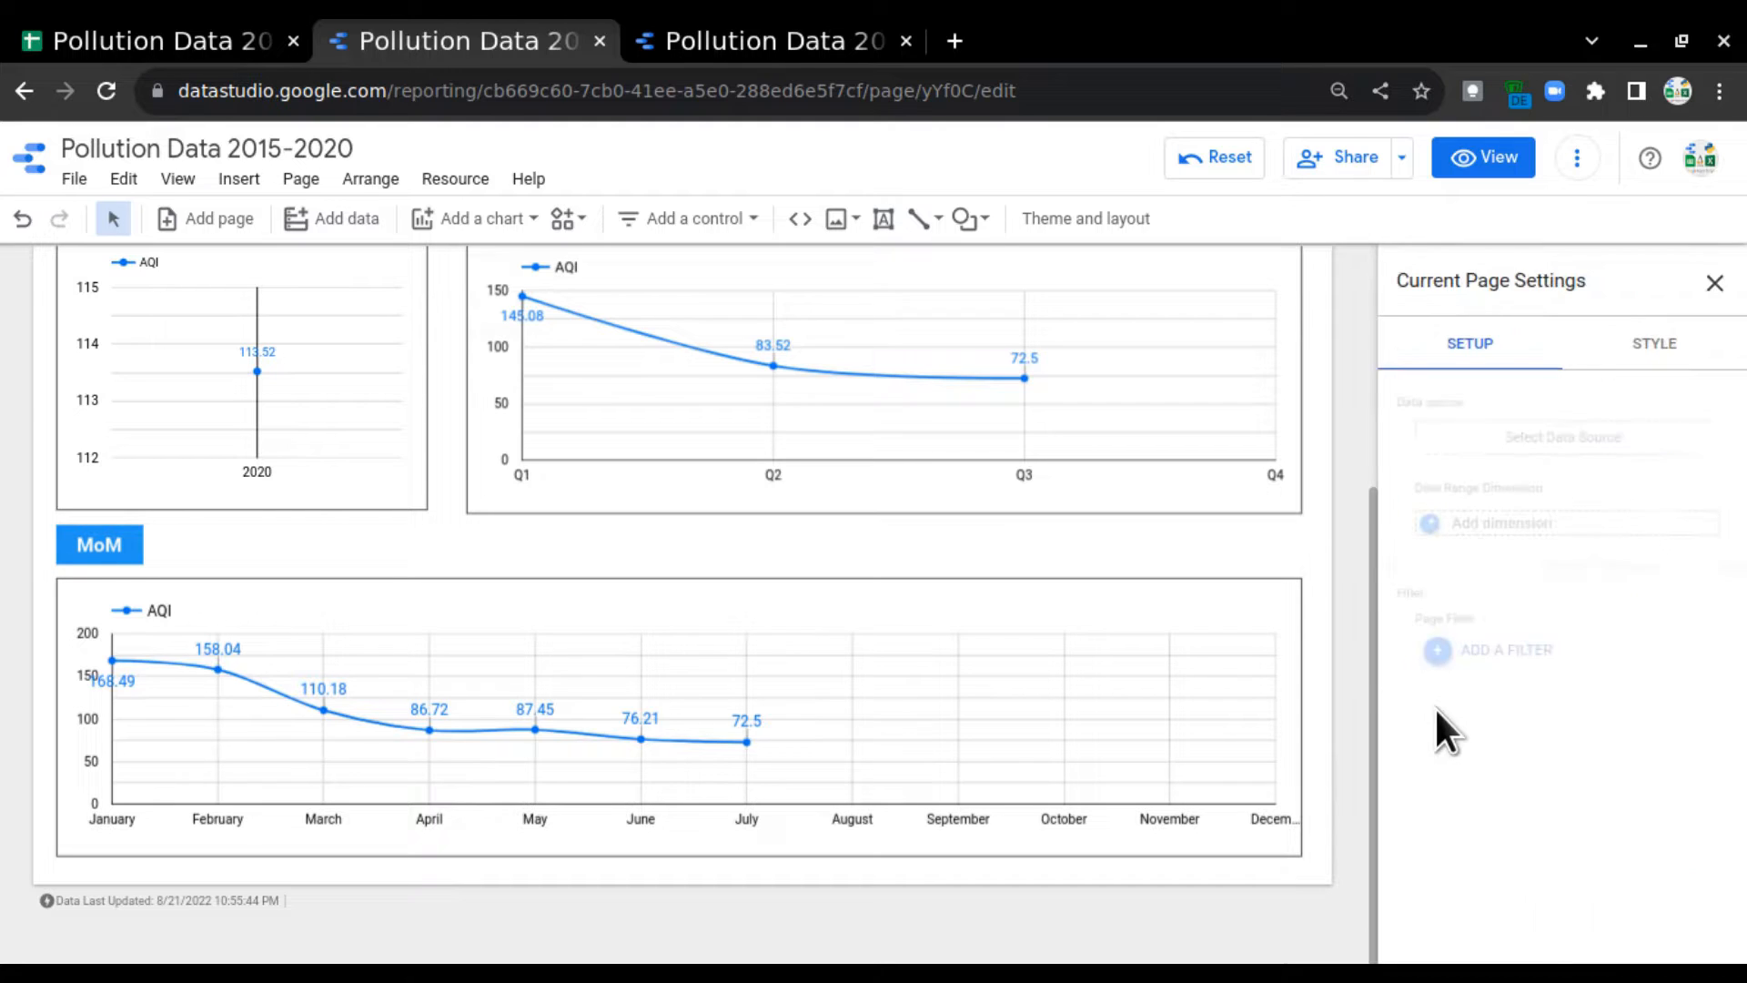
click(1654, 355)
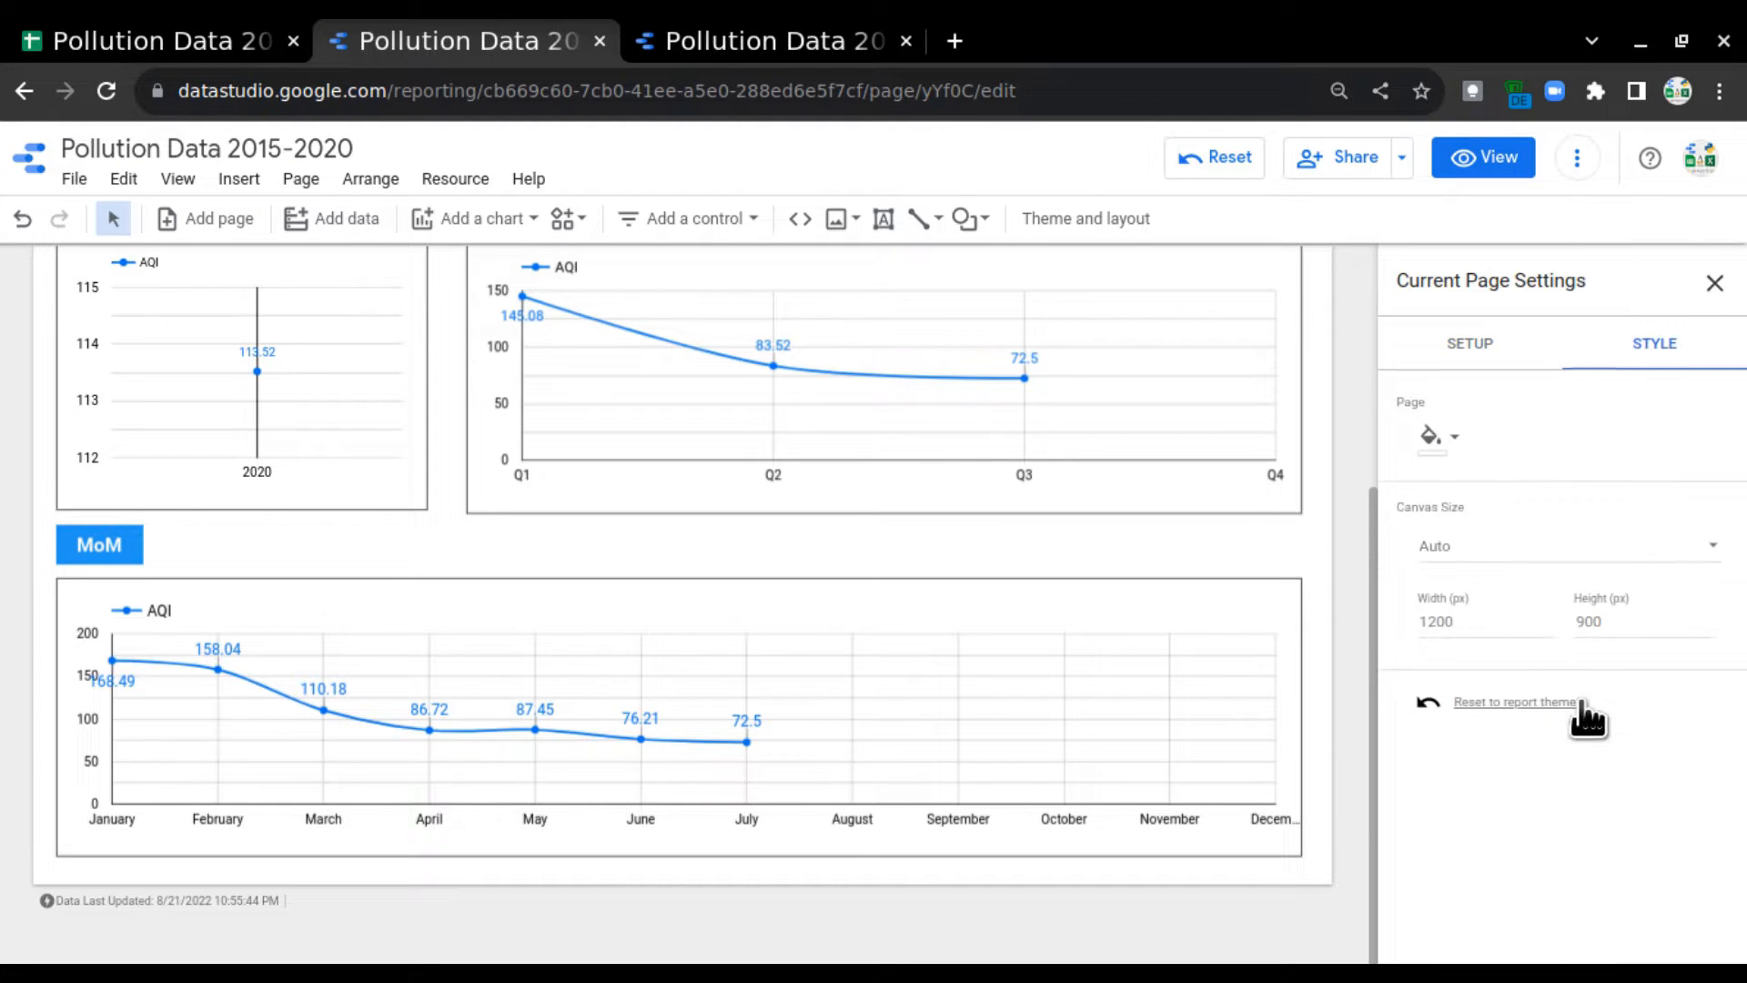
click(1611, 624)
text(1200)
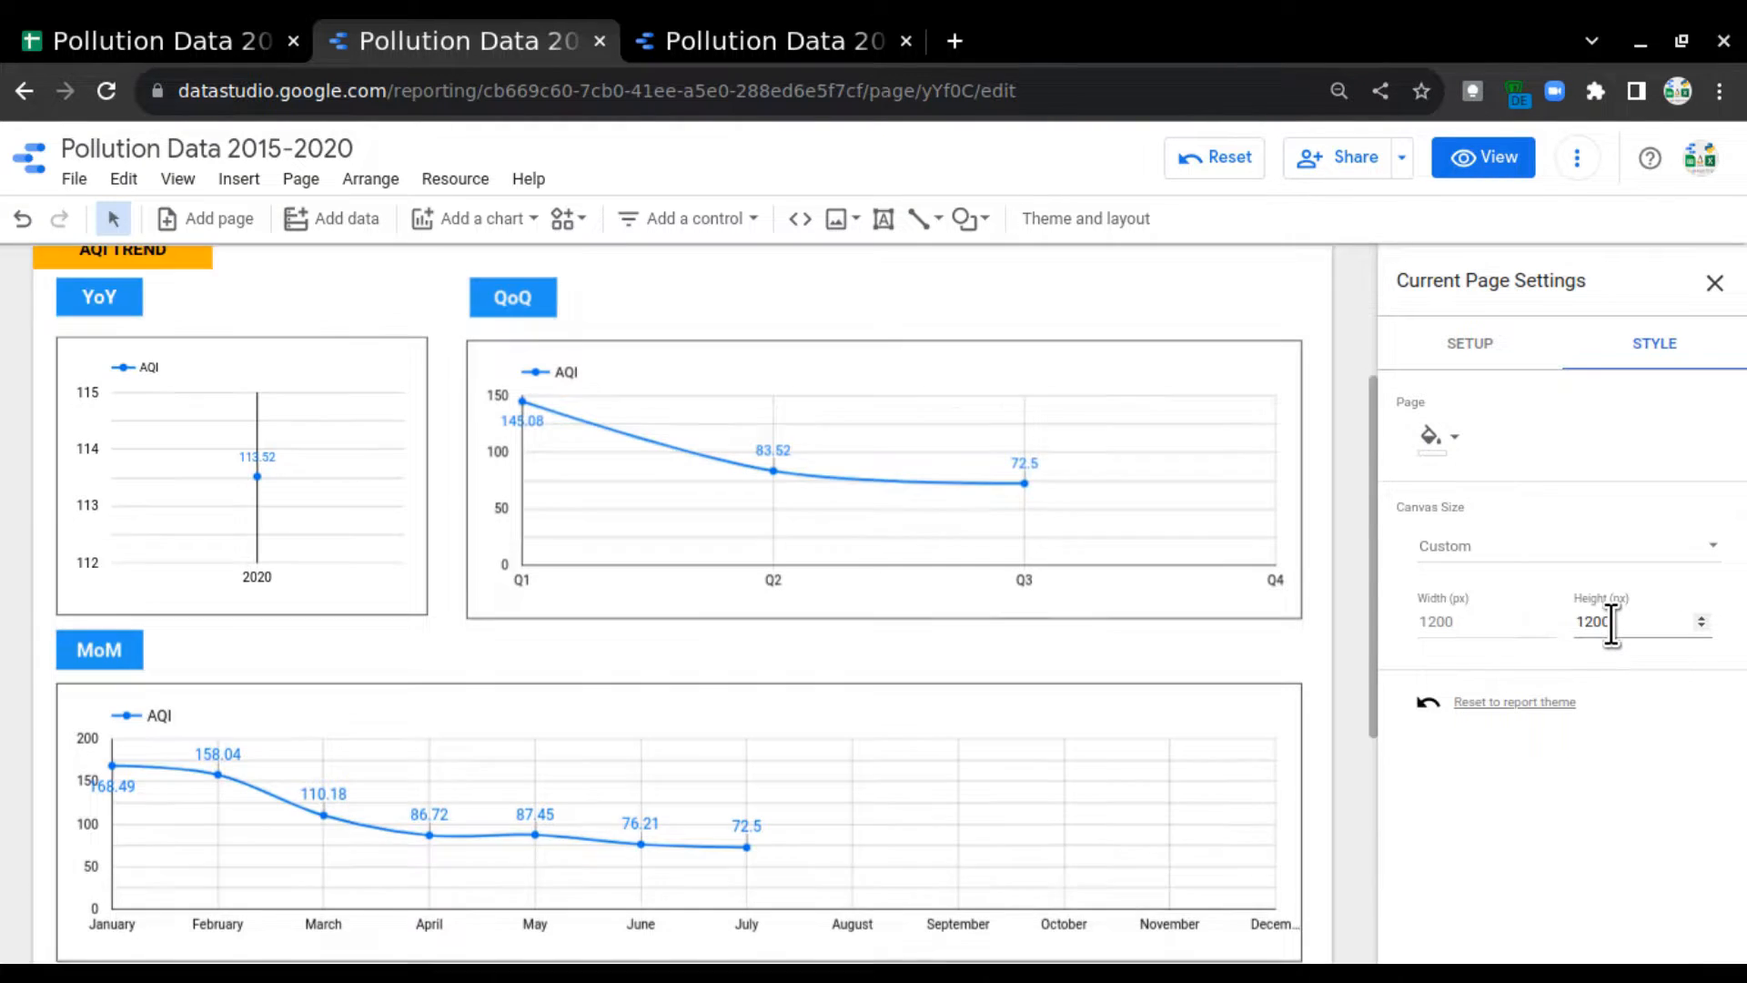
scroll(1177, 643, down, 3)
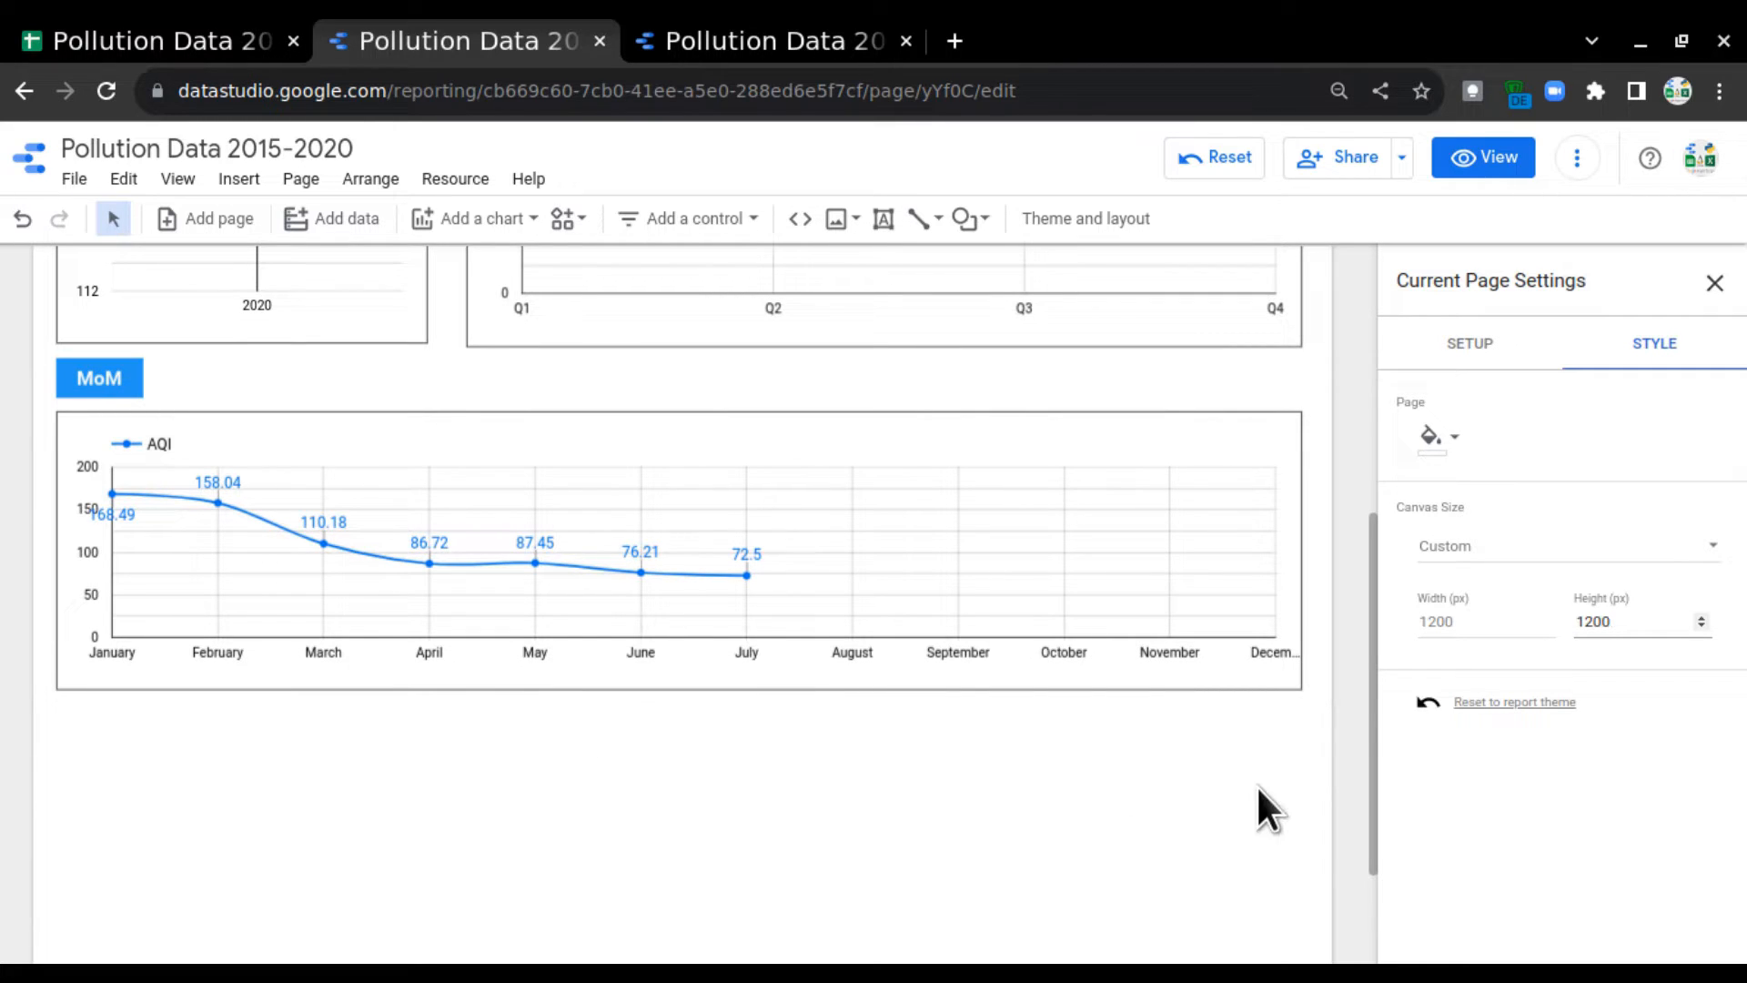
click(1013, 827)
Step: Examine the Top 5 Pollutants - City Wise section in the reference report, including its AQI_Bucket filter and city bar chart
scroll(258, 800, up, 4)
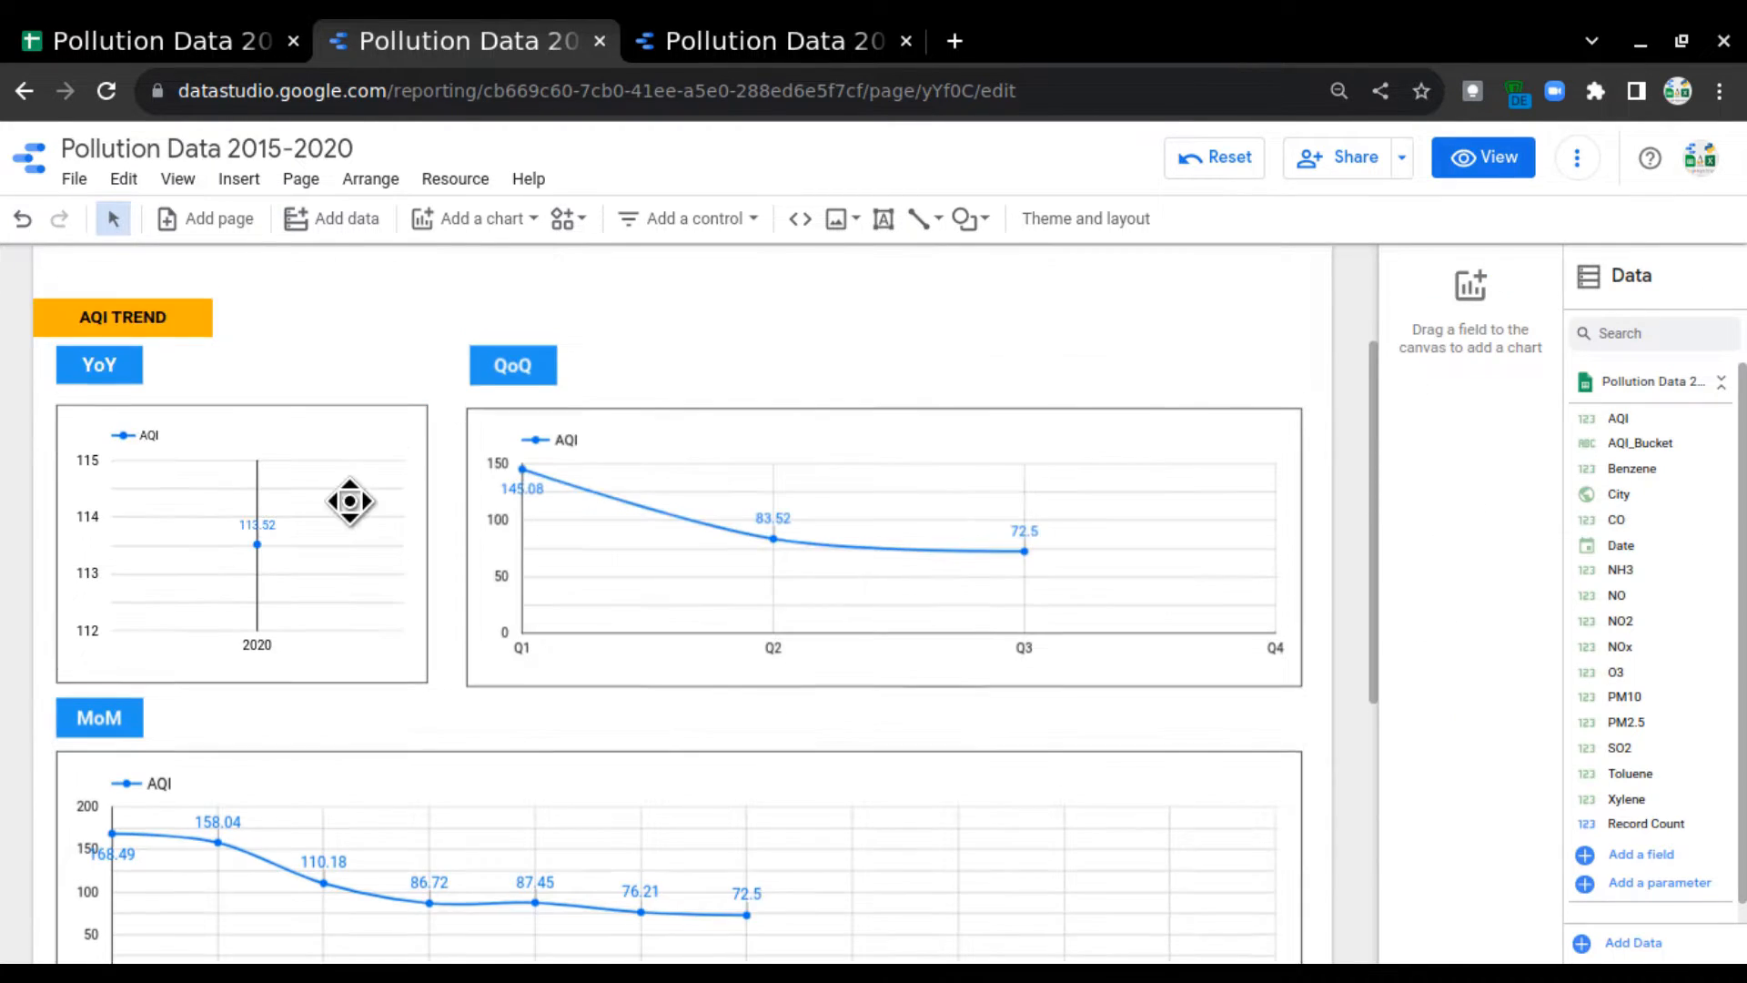
scroll(527, 753, up, 2)
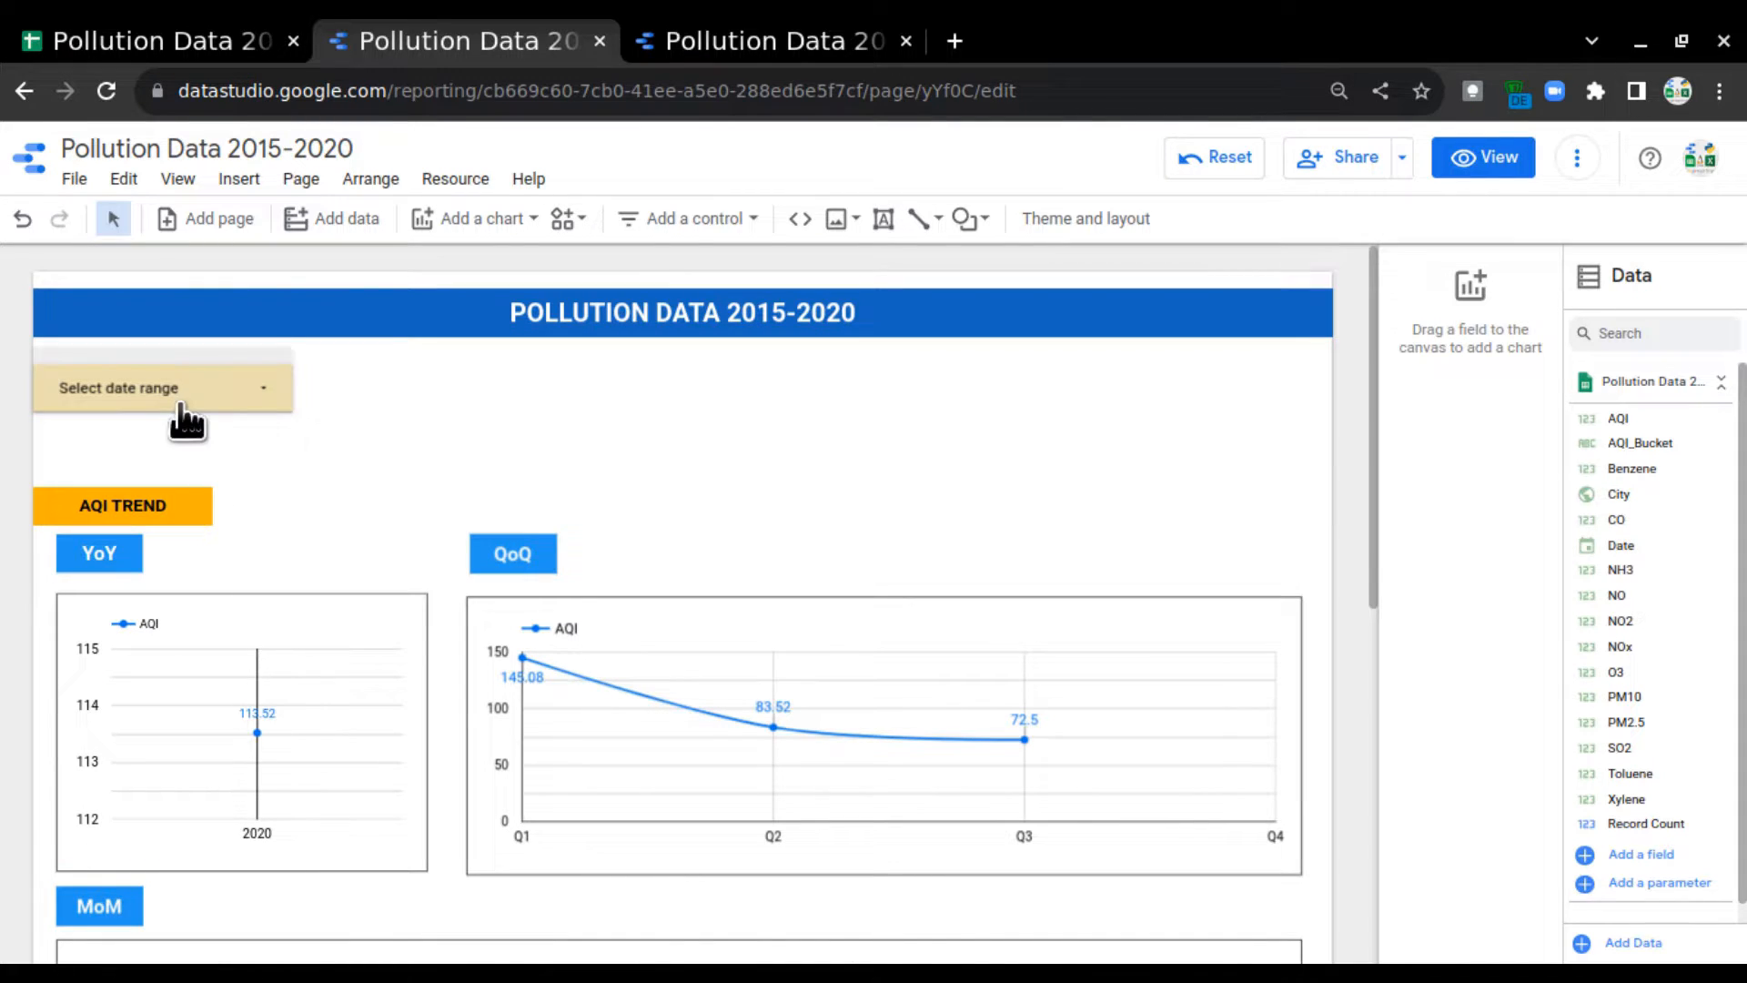
scroll(330, 615, down, 7)
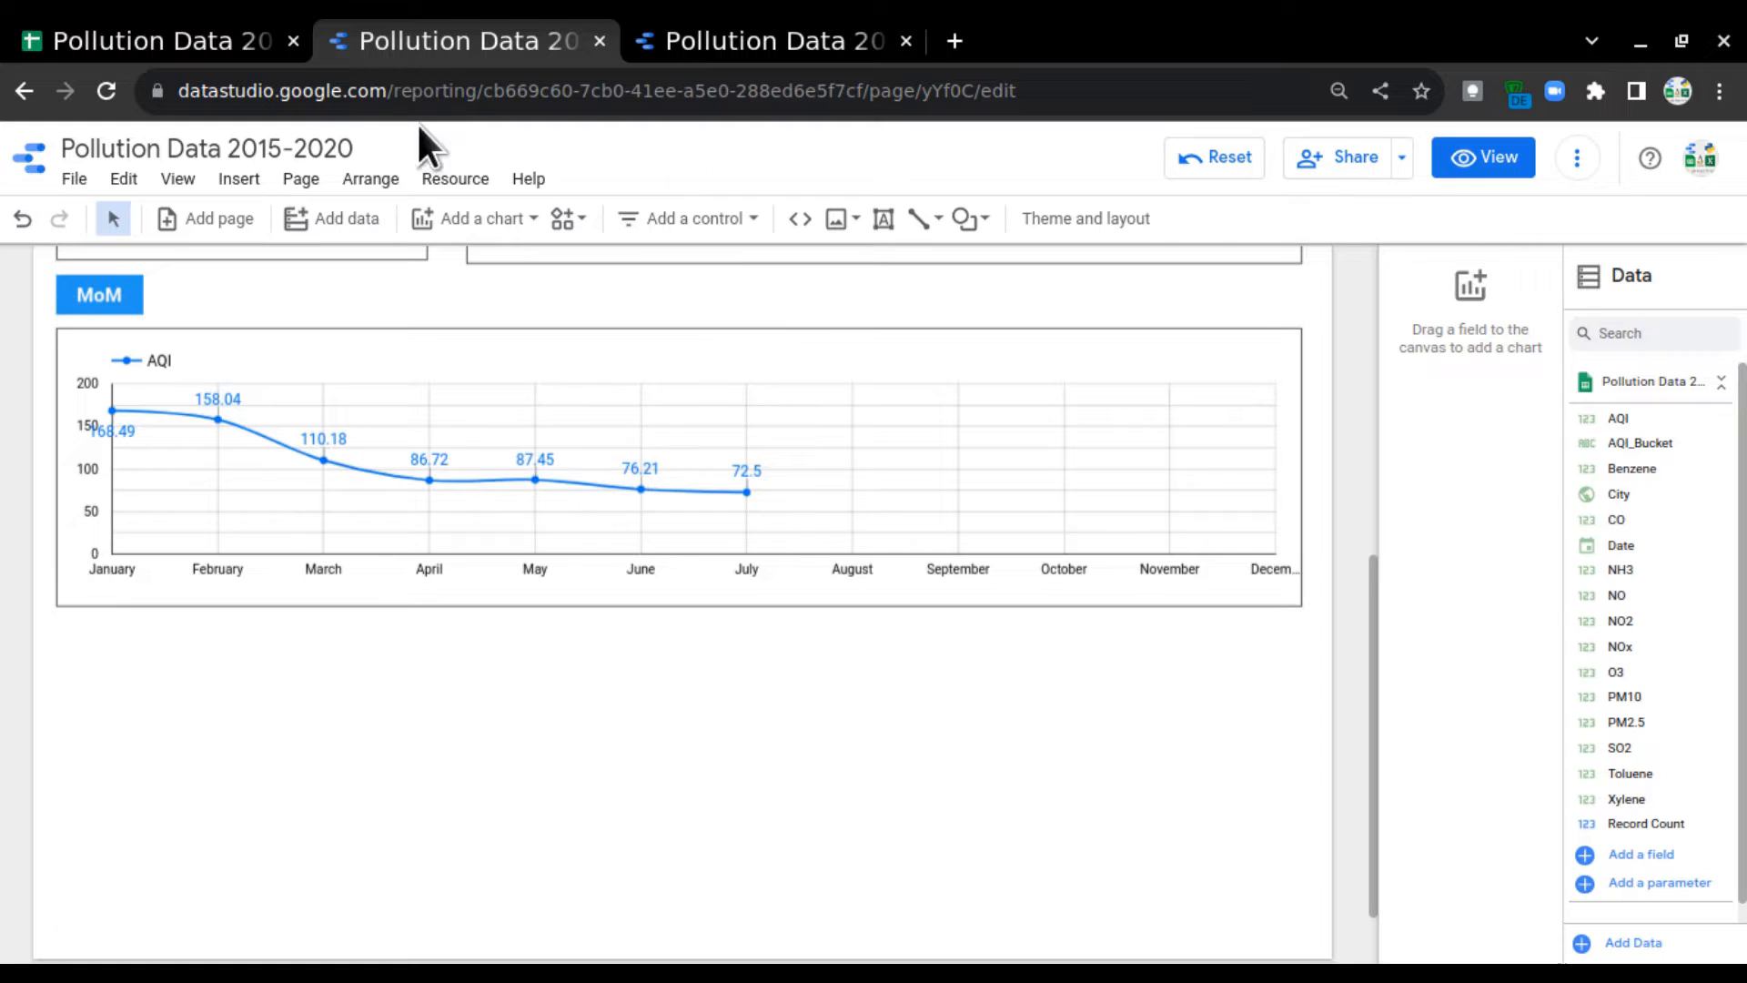
click(678, 52)
scroll(273, 544, down, 6)
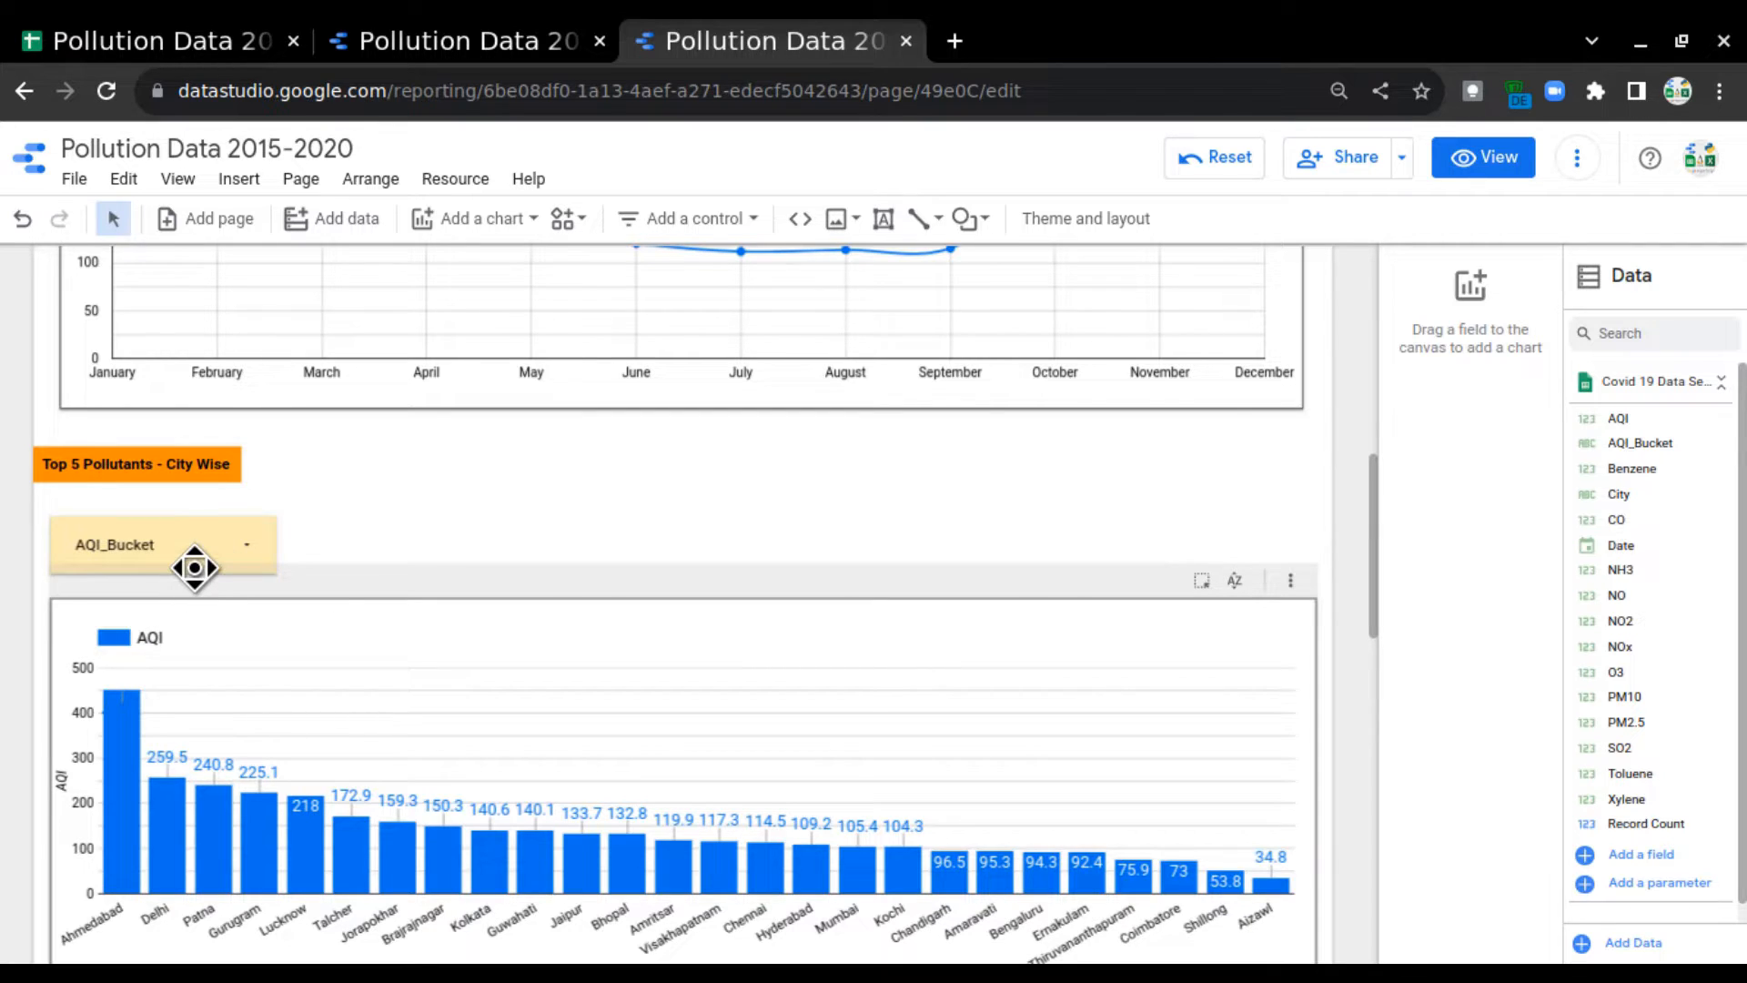
scroll(525, 739, down, 2)
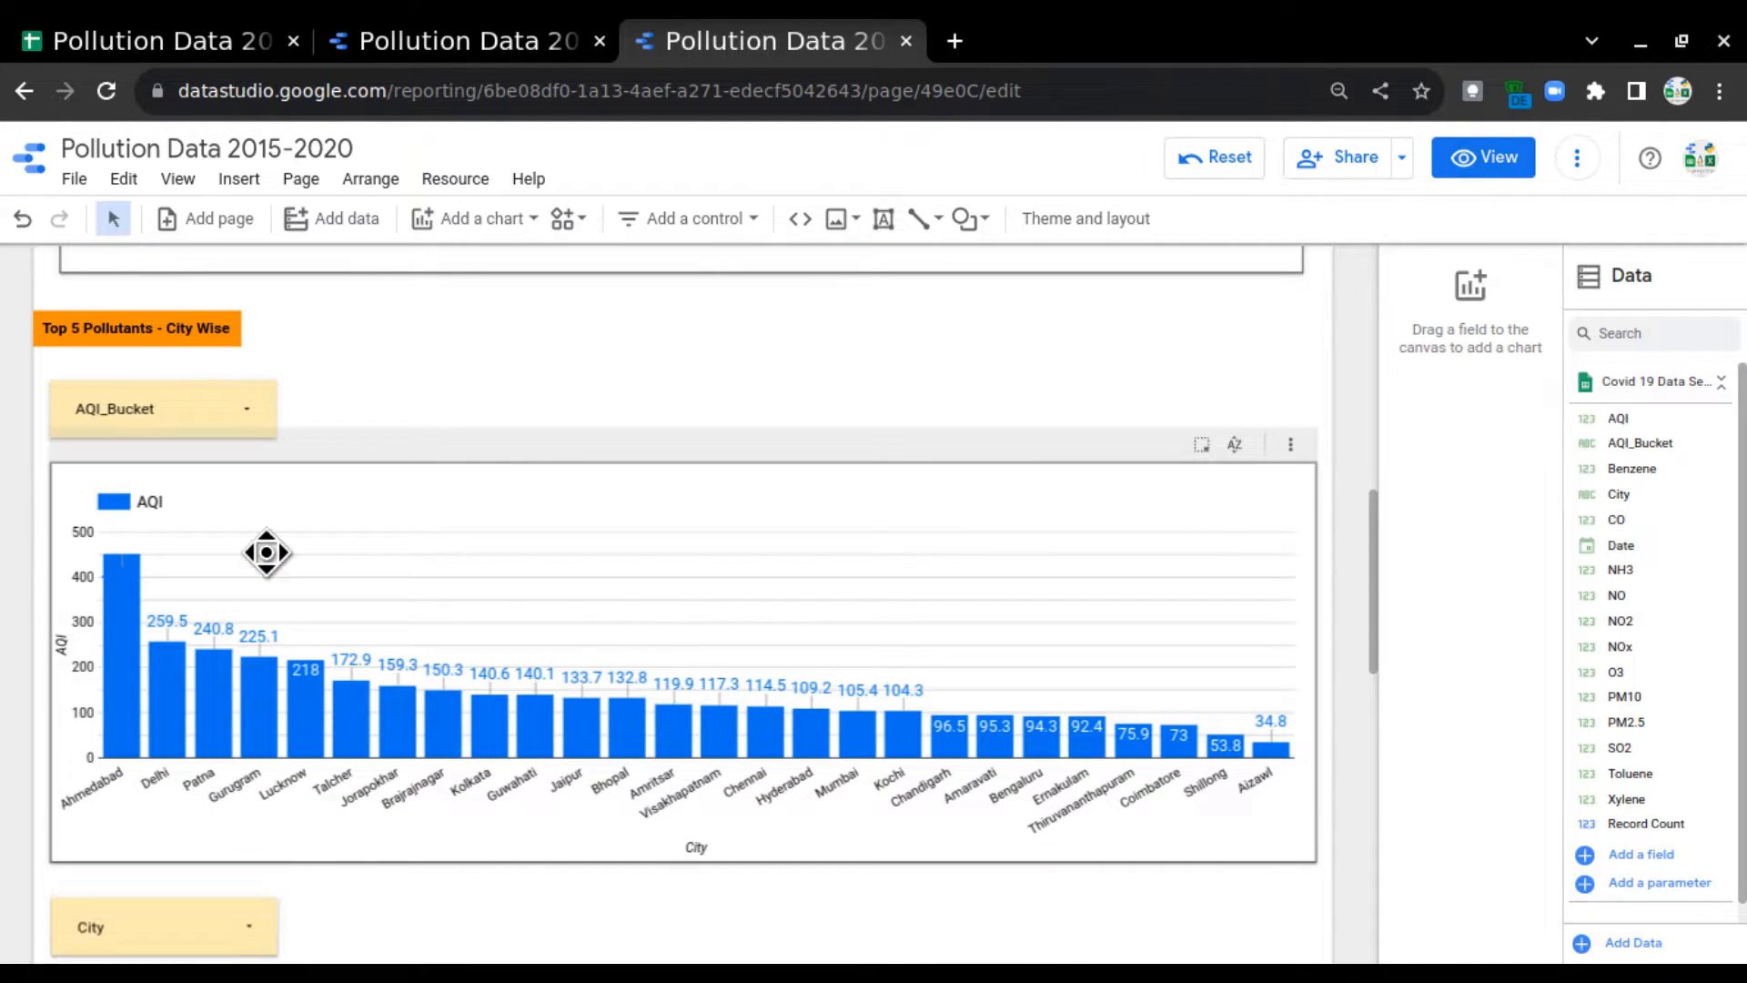
scroll(351, 565, up, 3)
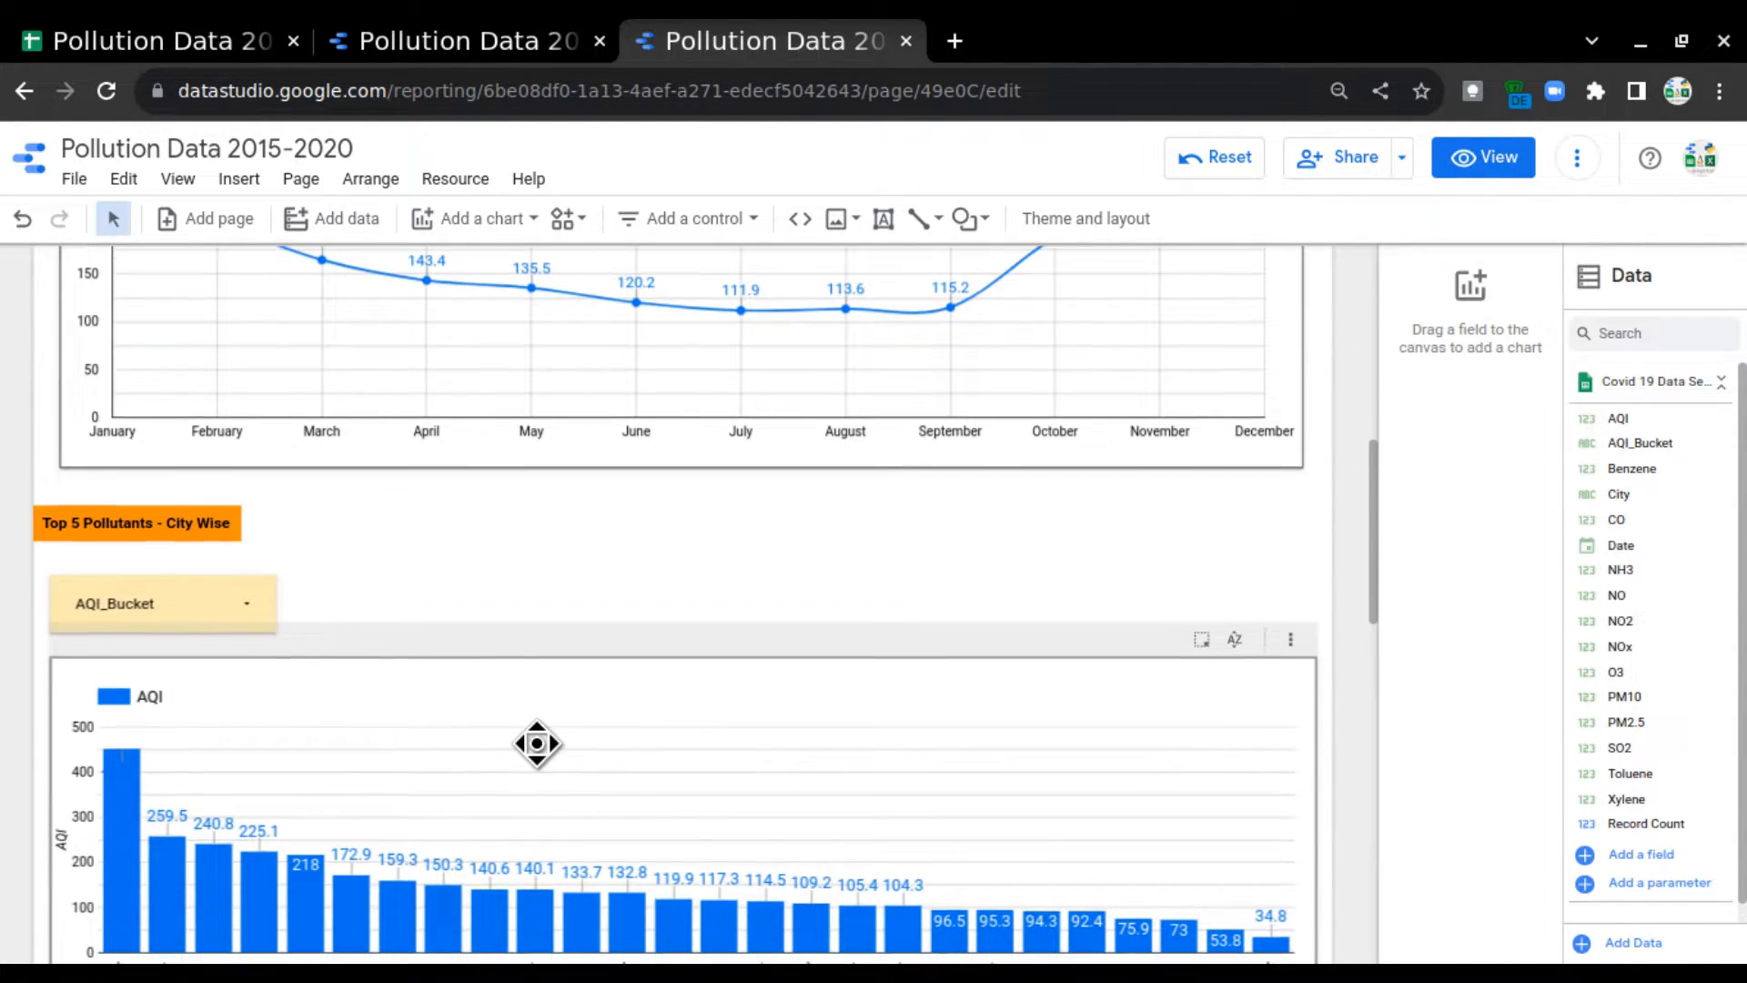
scroll(538, 741, down, 2)
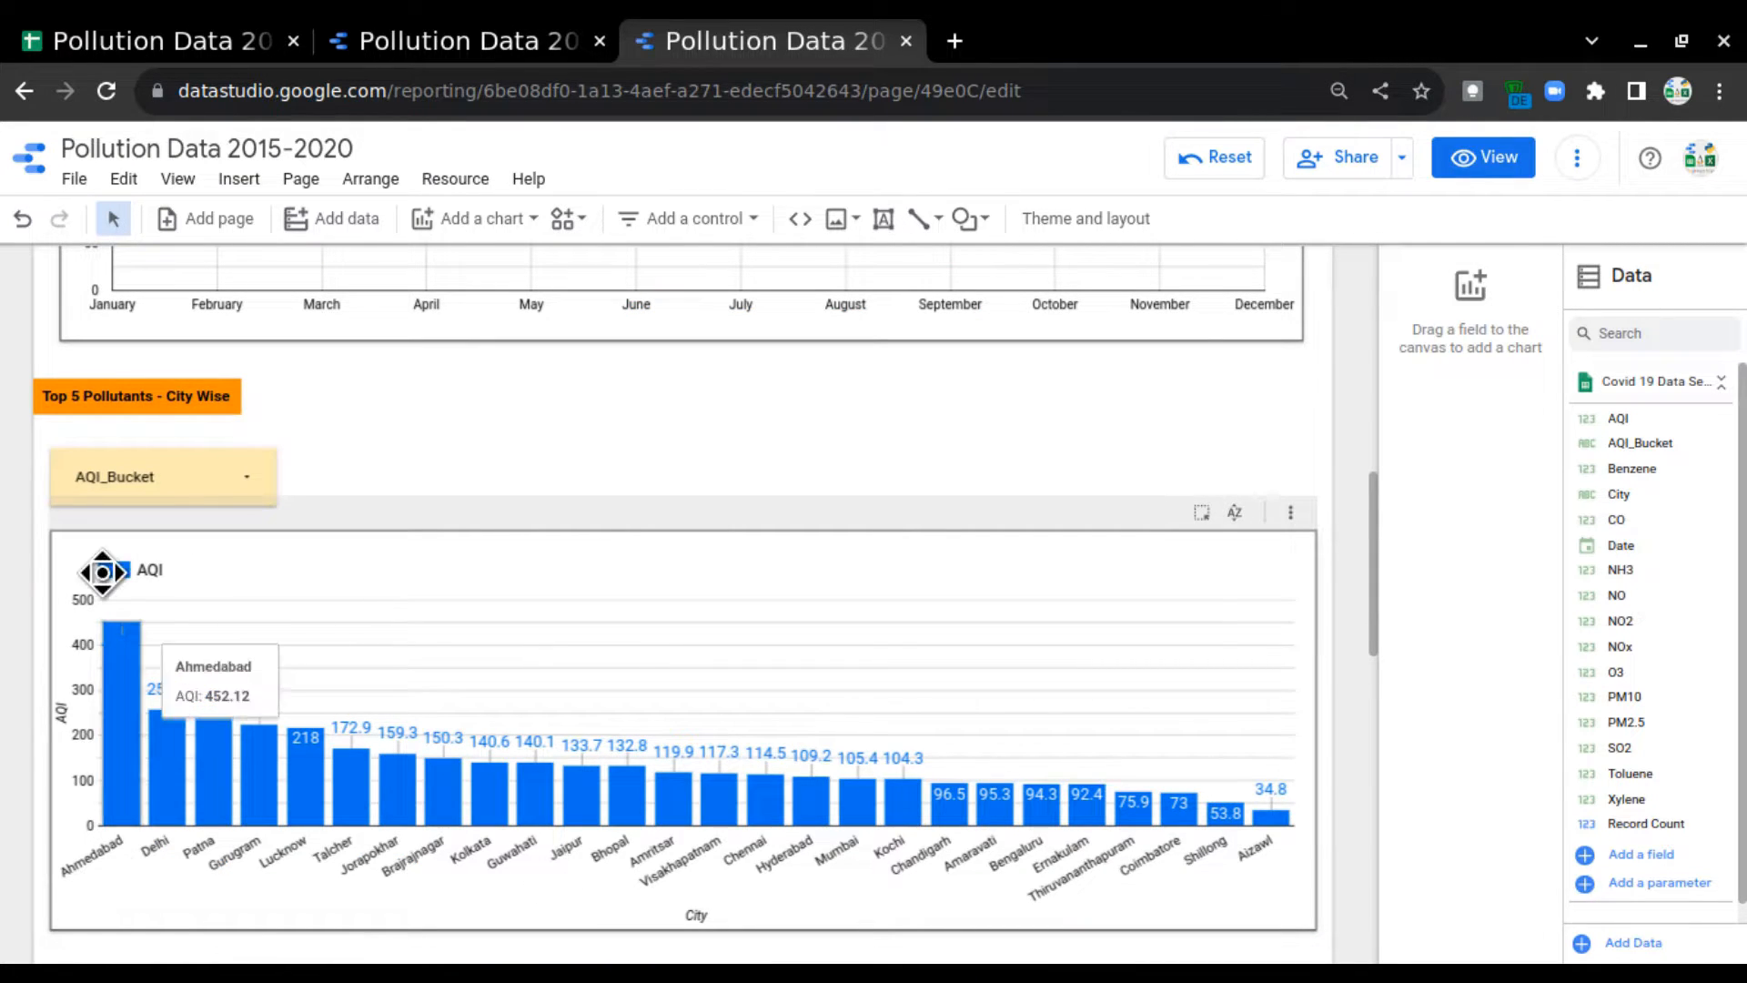
scroll(468, 480, up, 5)
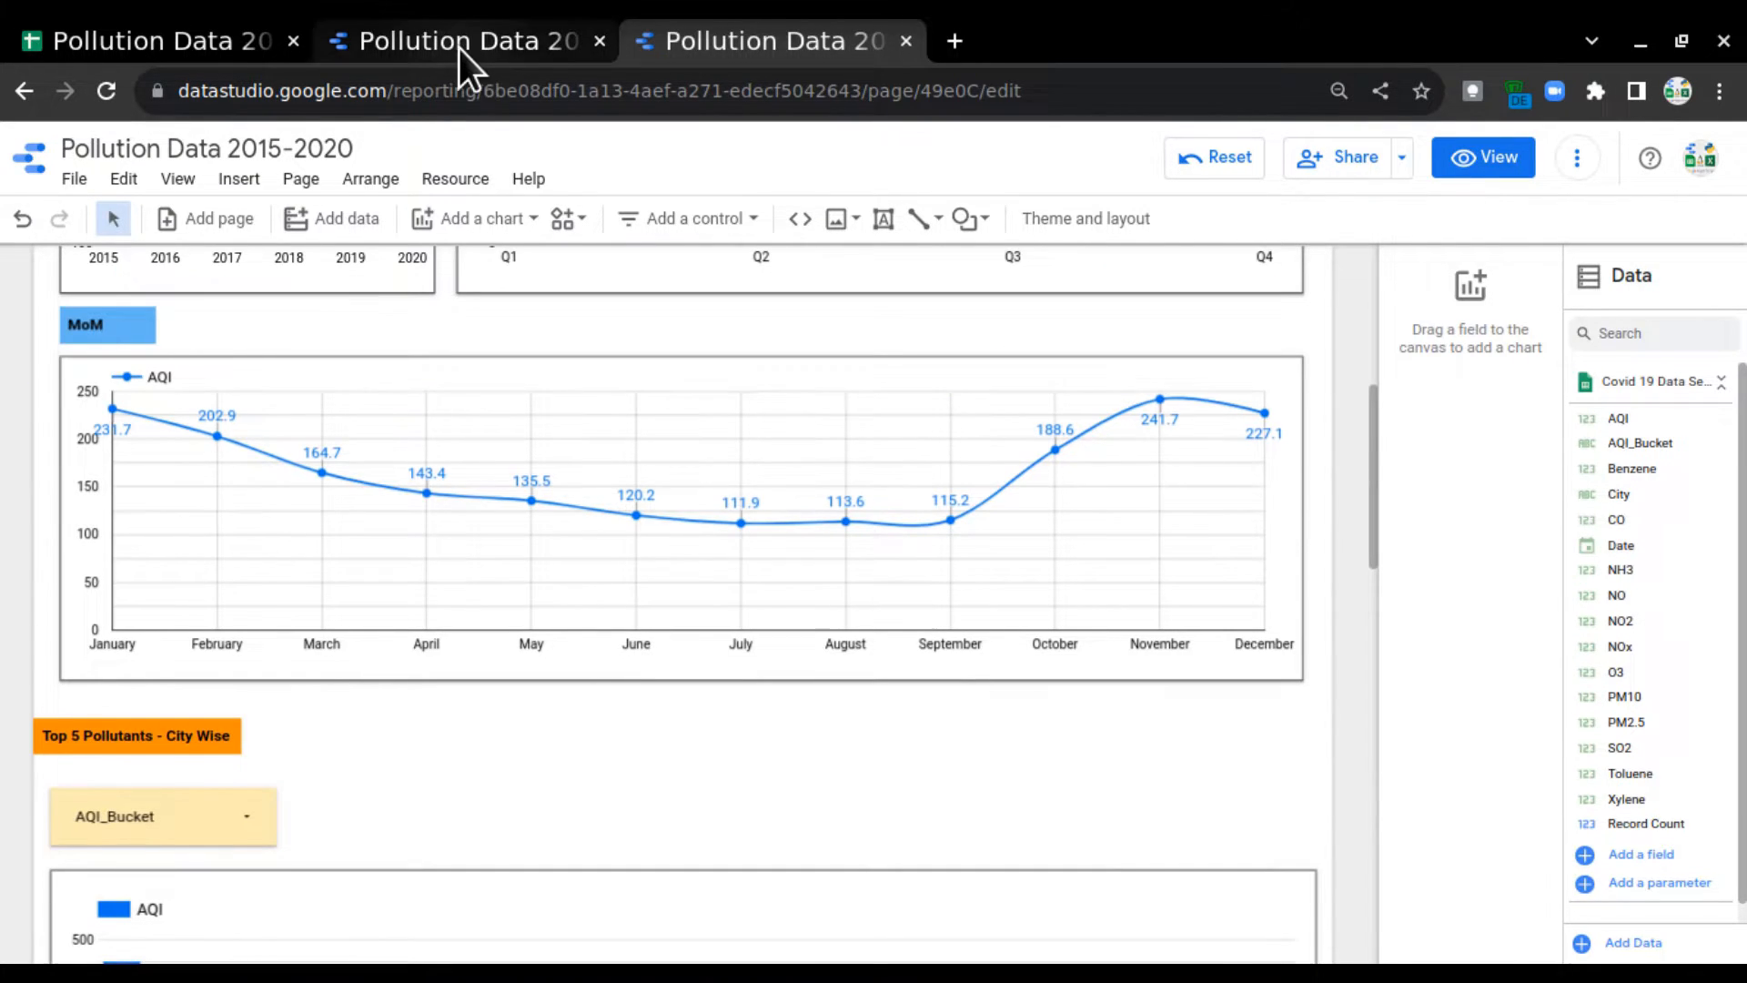
Step: In the report being built, duplicate the AQI TREND label and move the copy just below the MoM chart at the page's left edge
click(461, 44)
scroll(210, 582, up, 8)
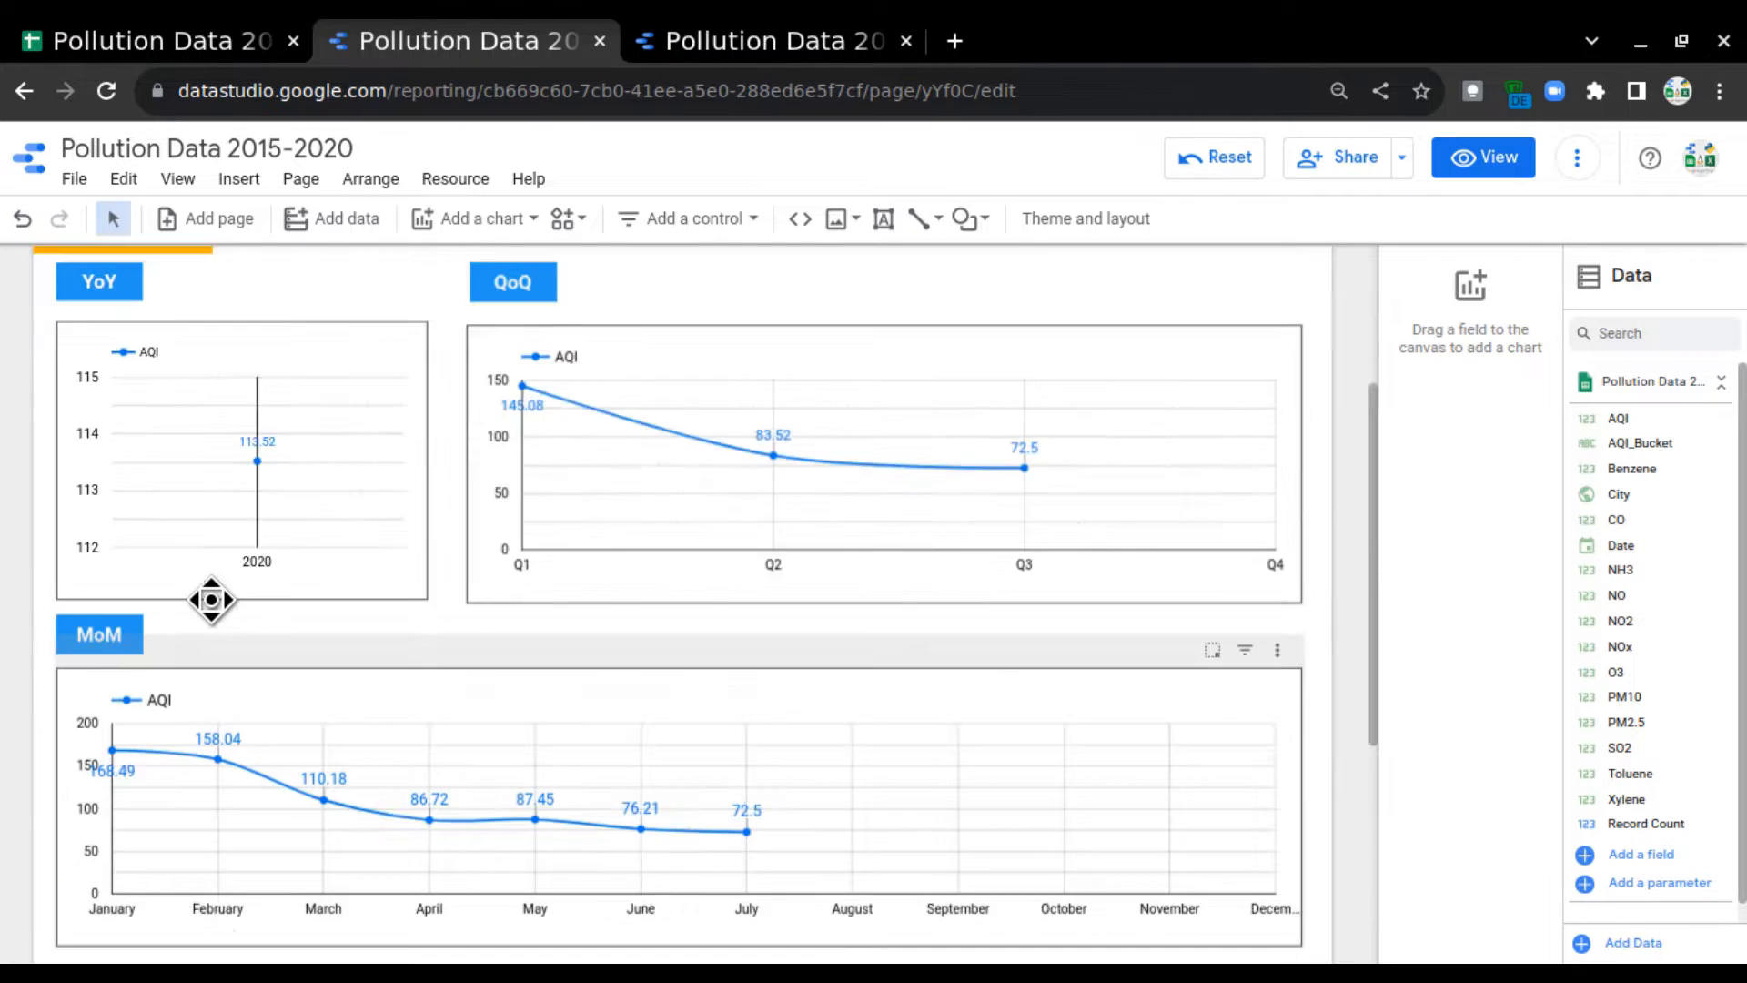
click(199, 489)
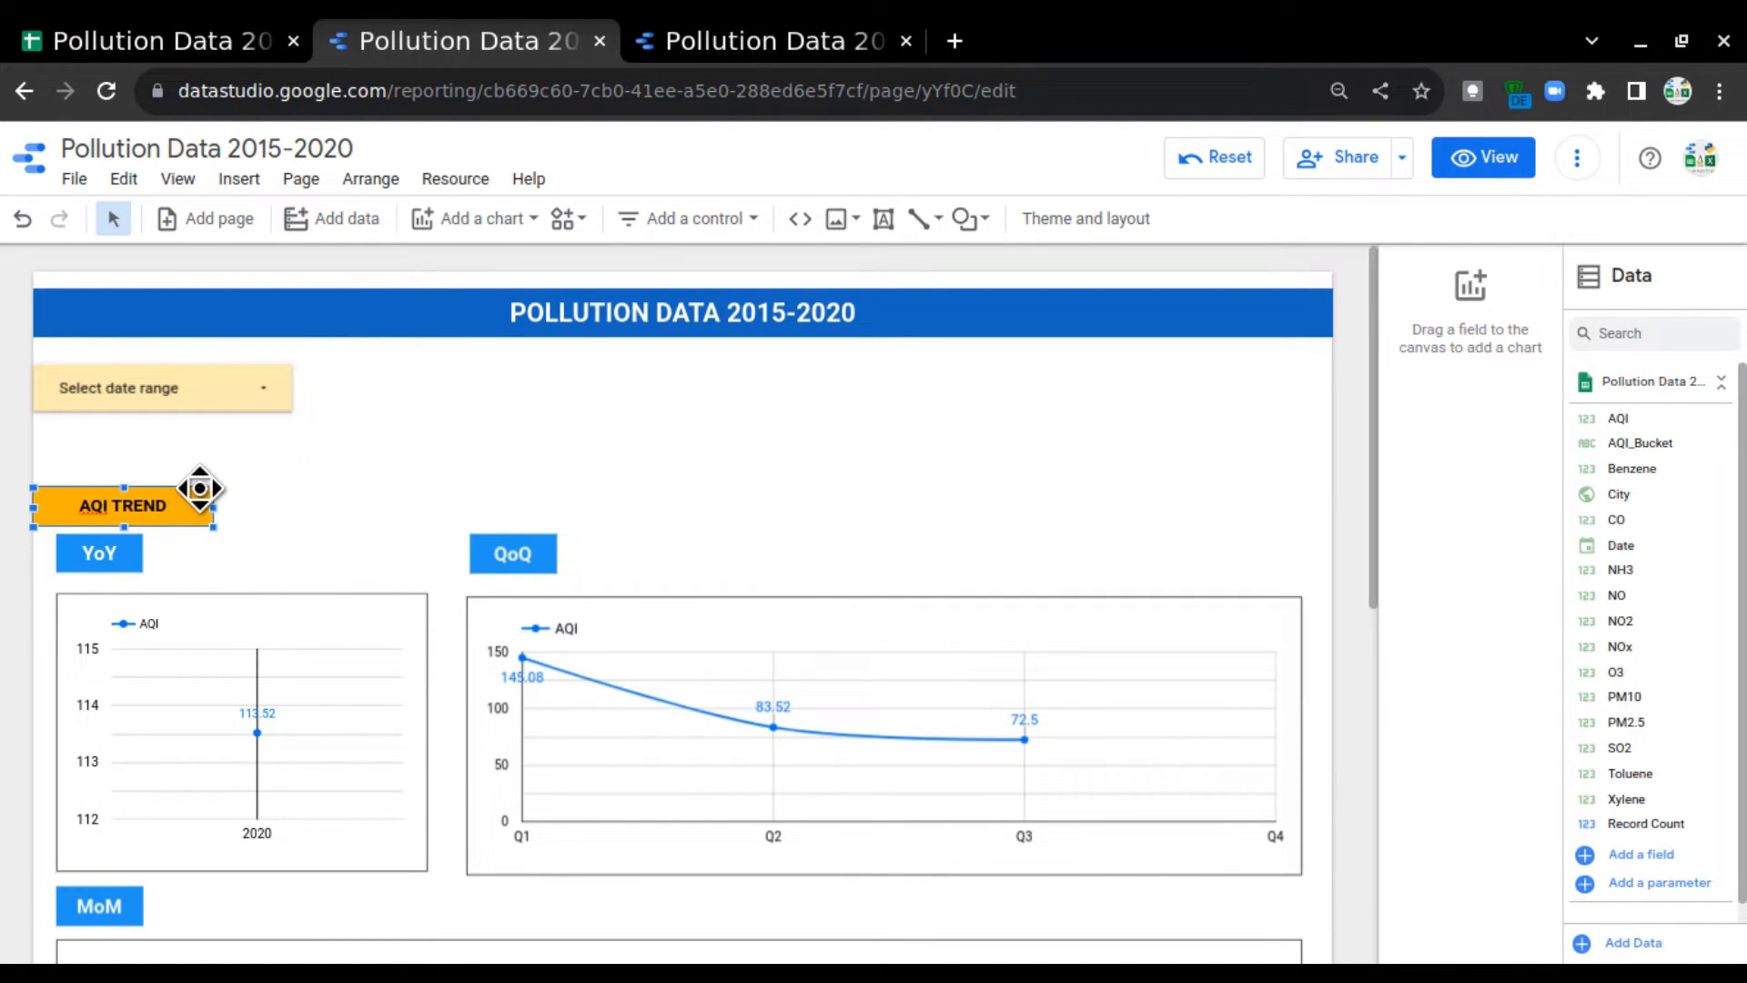
key(ctrl+d)
scroll(437, 445, down, 3)
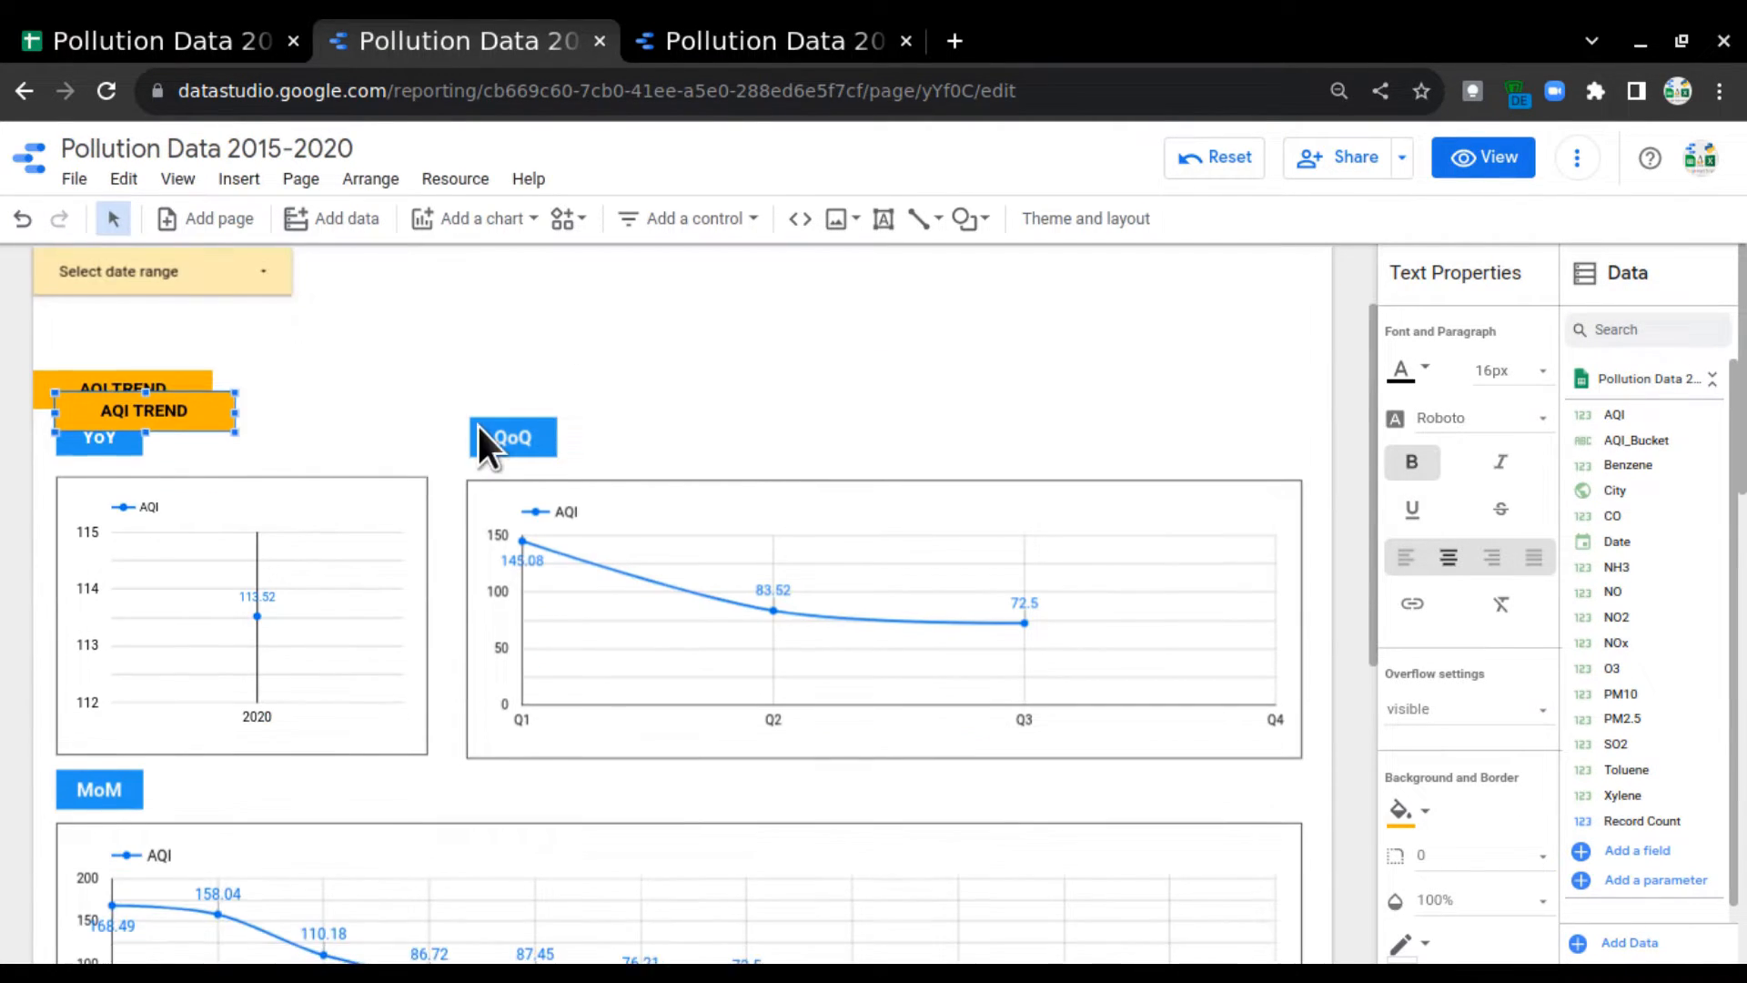
key(Left)
key(Left)
key(Down)
key(Down)
key(Down)
key(Down)
key(Down)
key(Down)
key(Down)
key(Down)
key(Down)
key(Down)
key(Down)
key(Down)
key(Down)
key(Down)
key(Down)
key(Down)
key(Down)
key(Down)
key(Down)
key(Down)
key(Down)
key(Down)
key(Down)
key(Down)
key(Down)
key(Down)
key(Down)
key(Down)
key(Down)
key(Down)
key(Down)
key(Down)
key(Down)
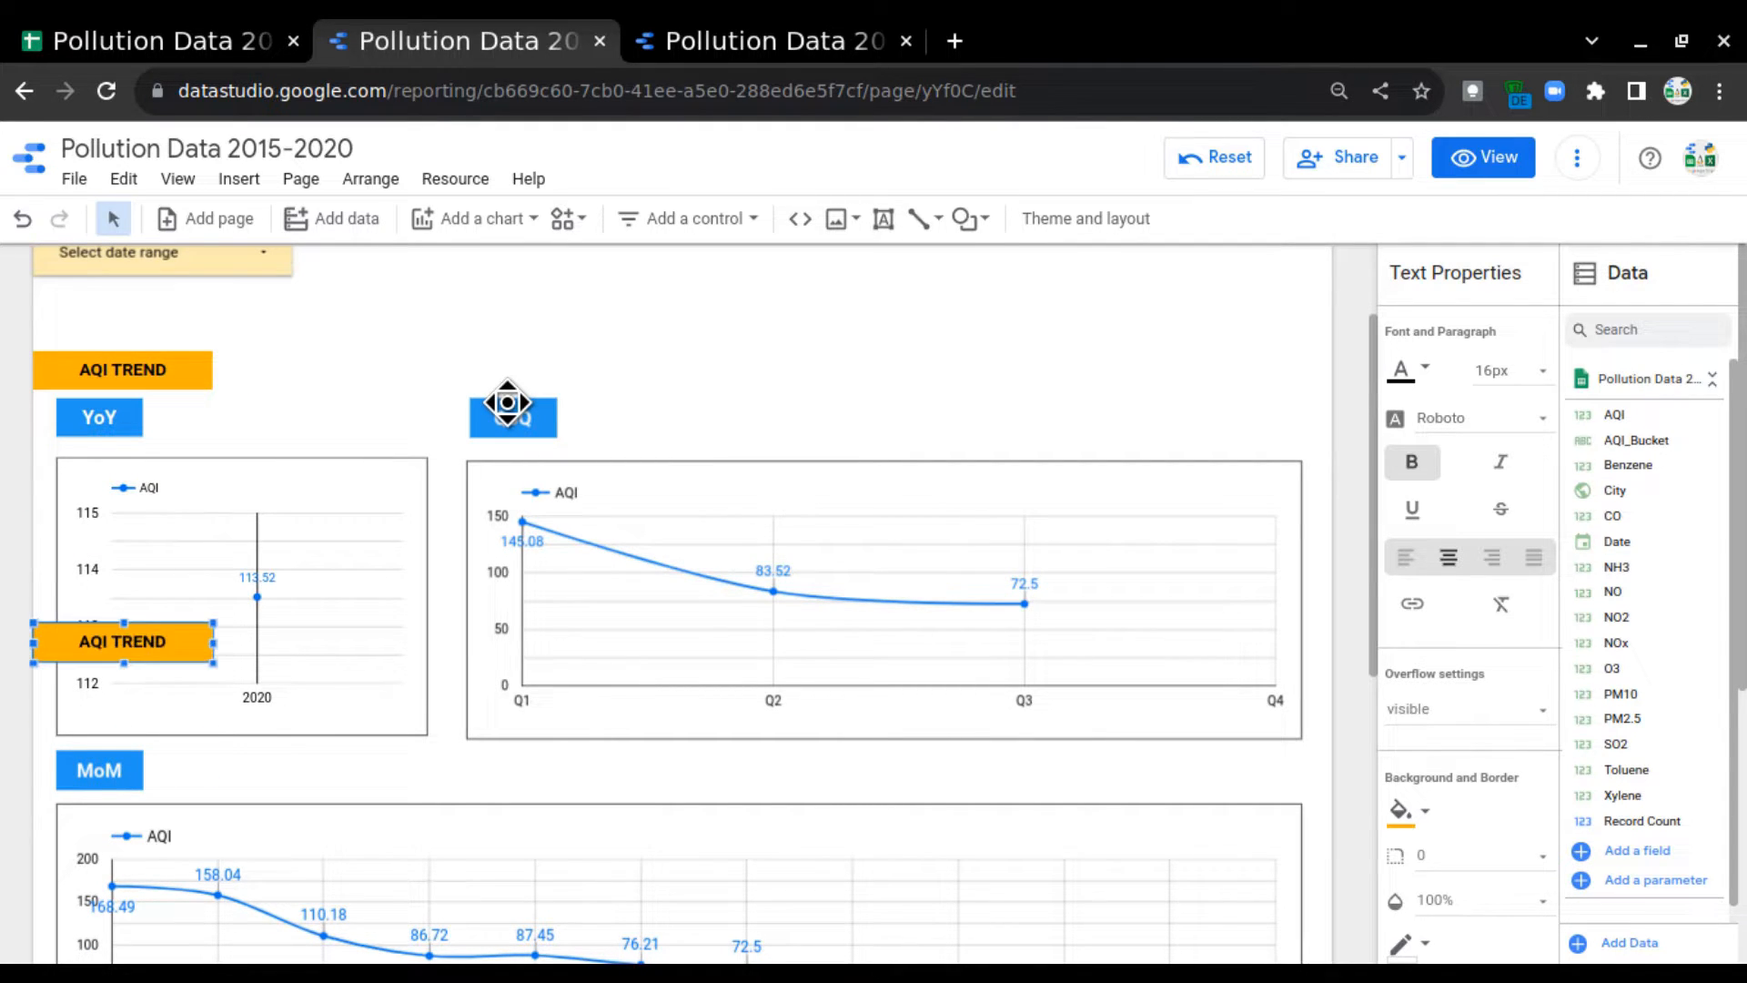
scroll(520, 400, down, 9)
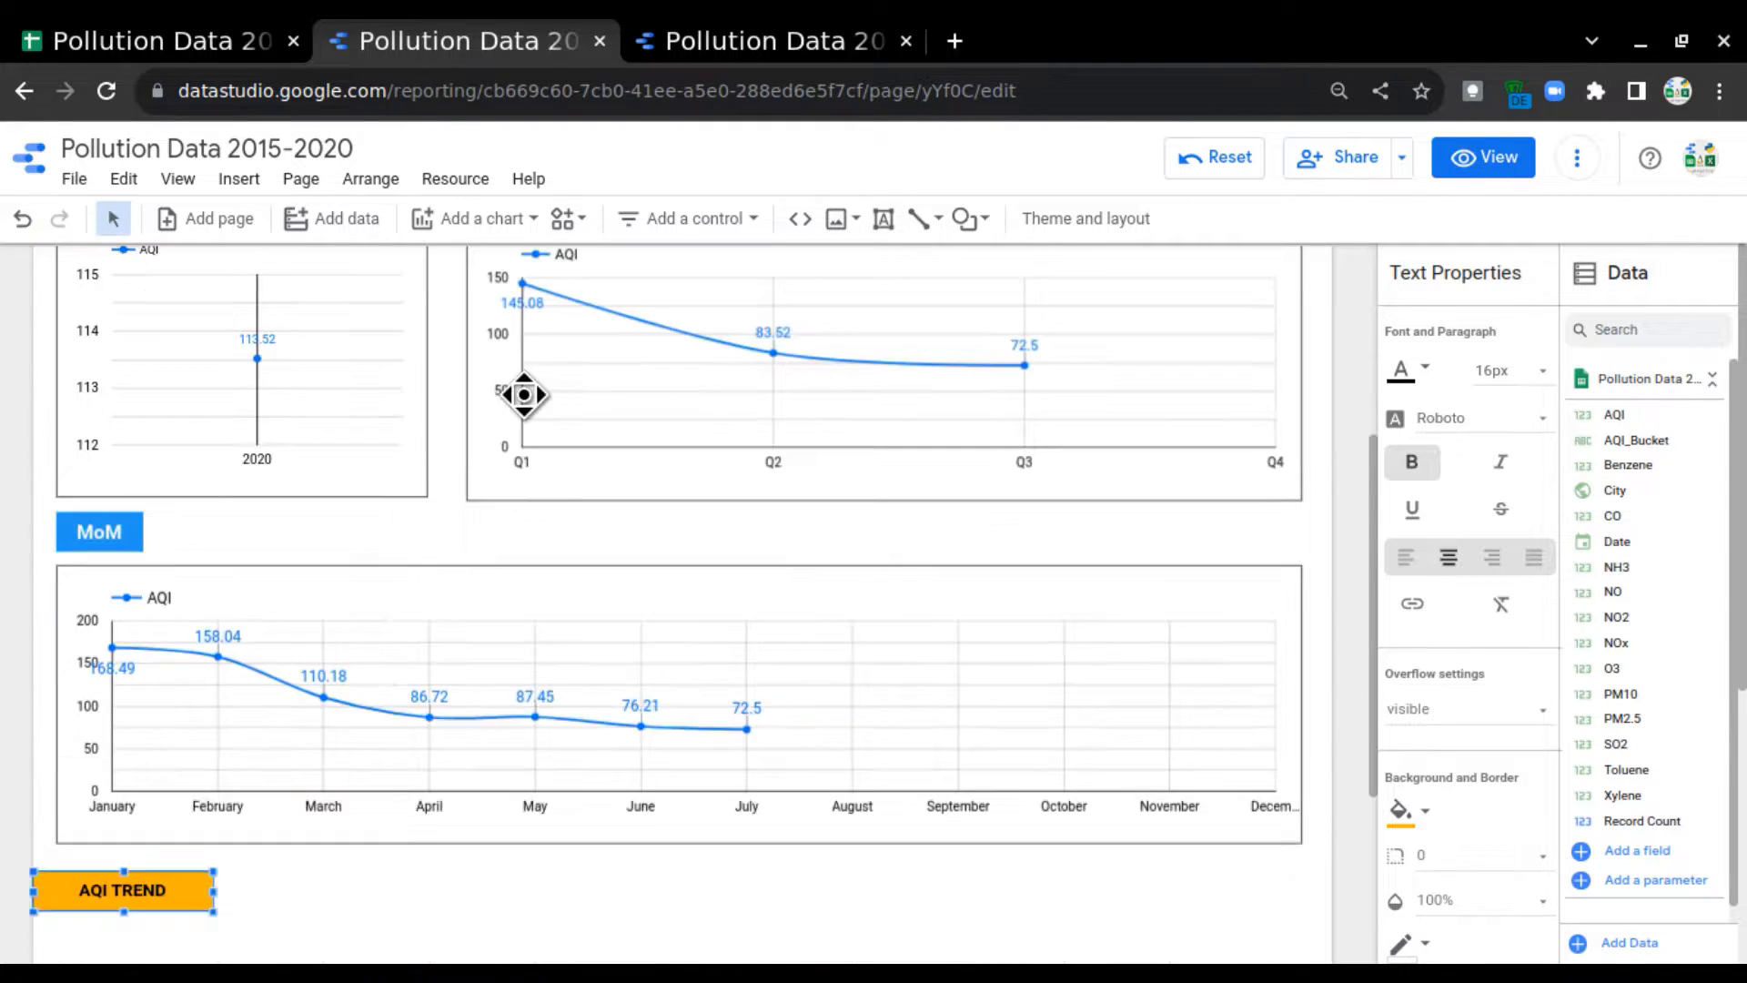
key(Down)
key(Down)
key(Down)
key(Down)
key(Down)
key(Down)
key(Down)
key(Down)
key(Down)
key(Down)
key(Down)
key(Down)
key(Up)
key(Up)
key(Up)
key(Up)
key(Up)
key(Up)
key(Up)
key(Up)
key(Up)
key(Up)
key(Up)
key(Up)
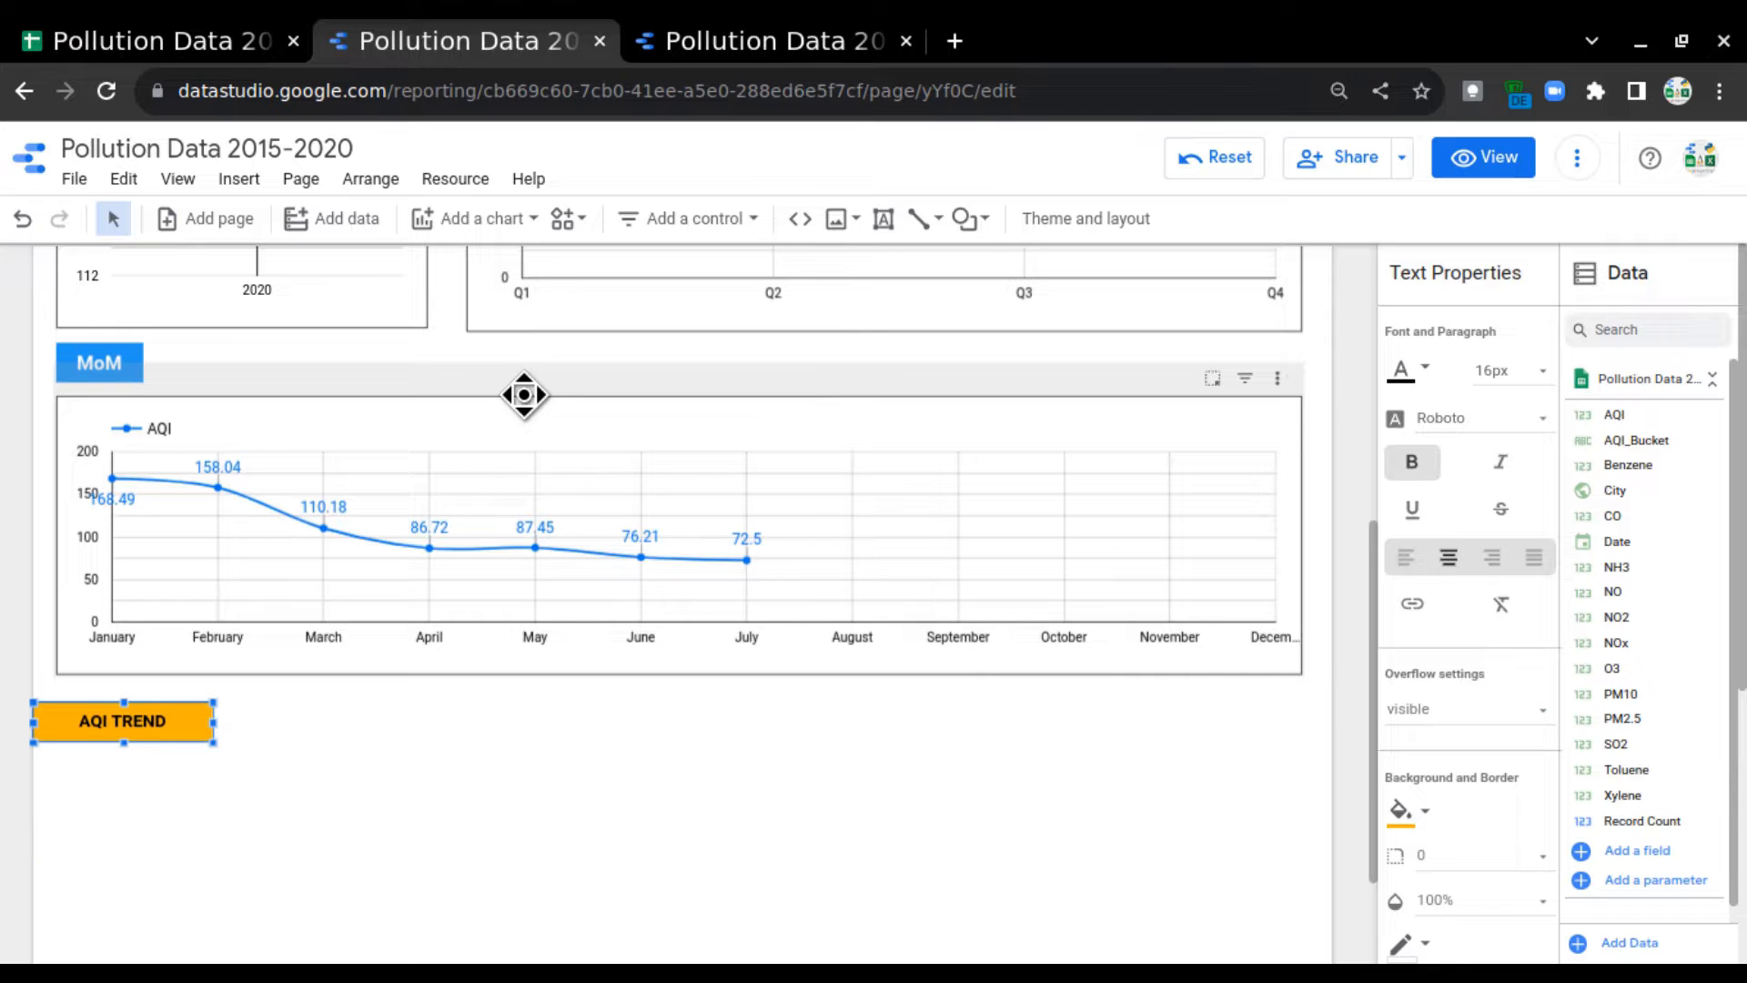
Step: Check the section title in the reference report, retitle the copied AQI TREND label "Top 5 Pollutants City Wise" and widen it to fit one line
click(735, 43)
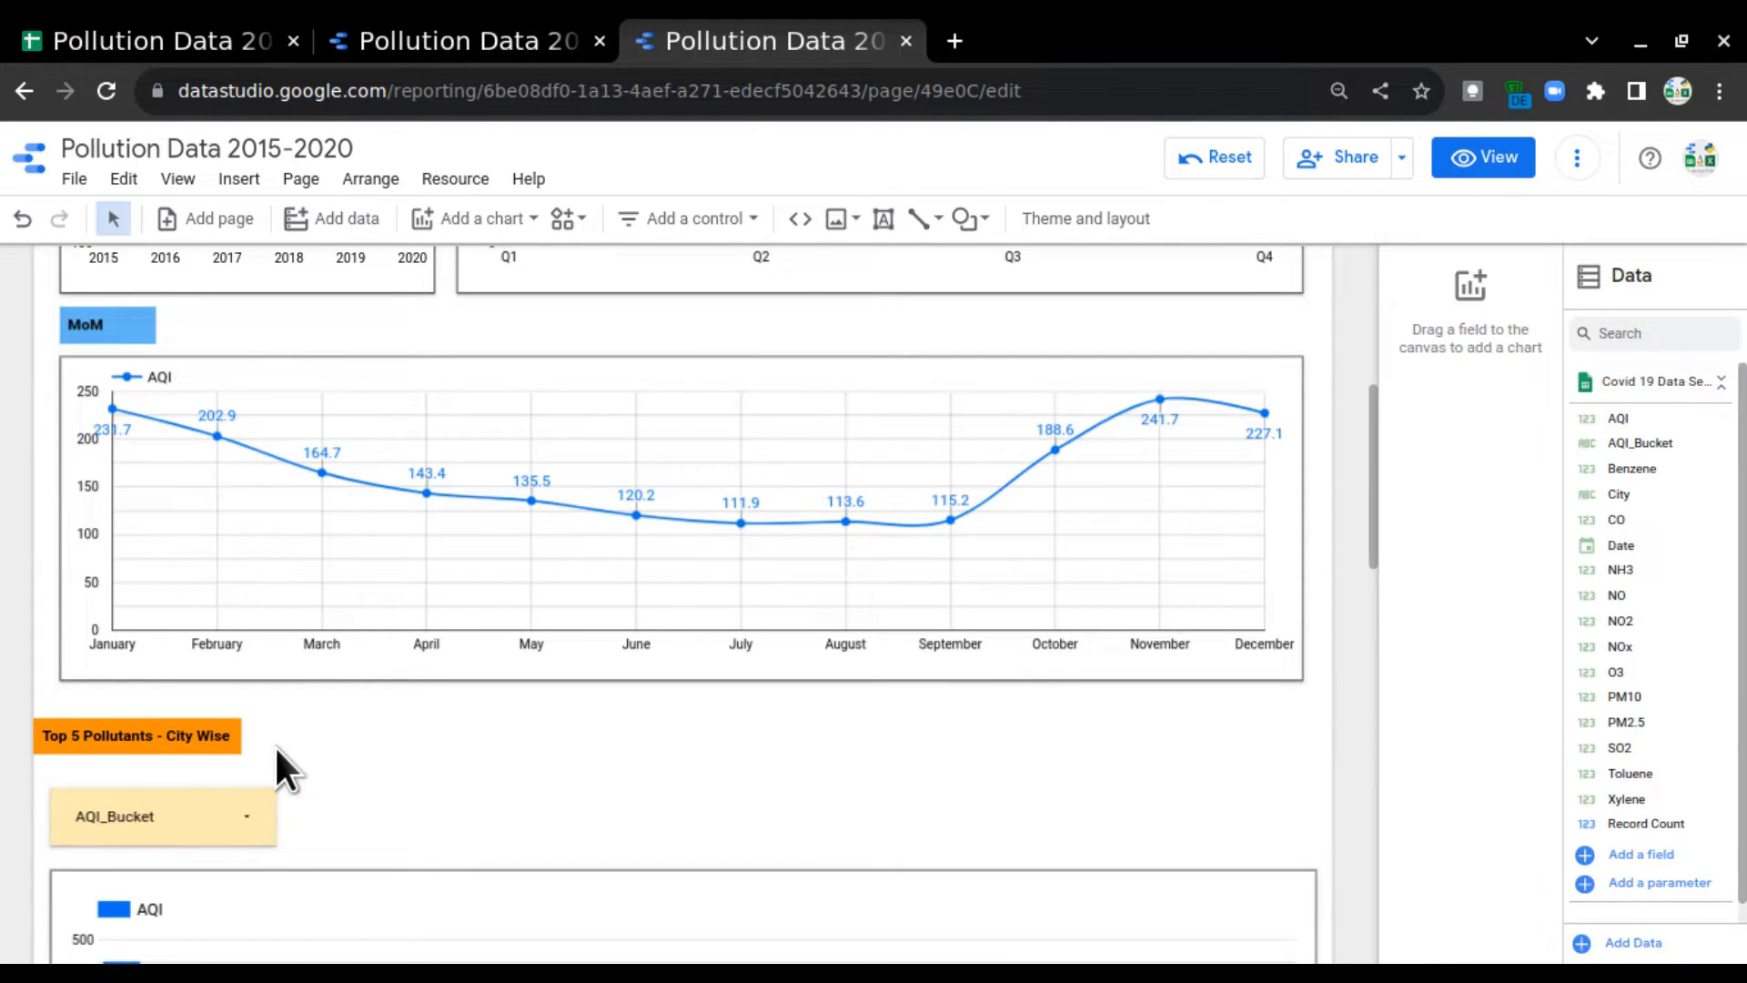
click(515, 45)
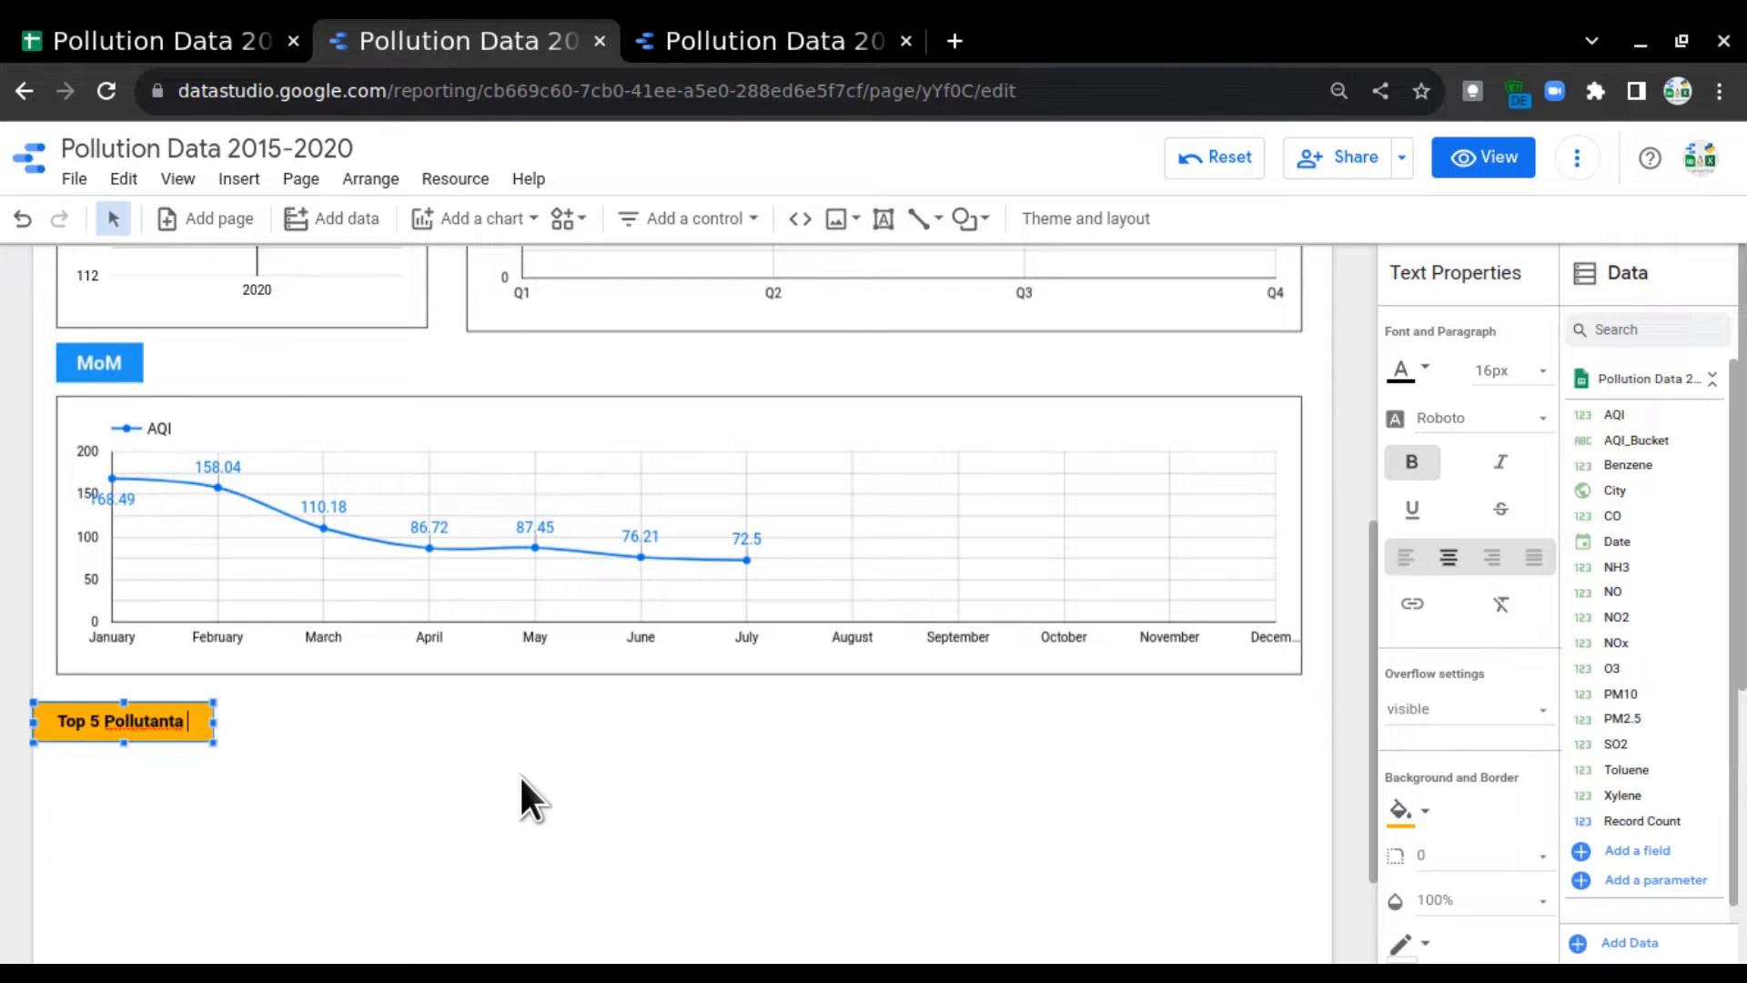
text(ity Vise)
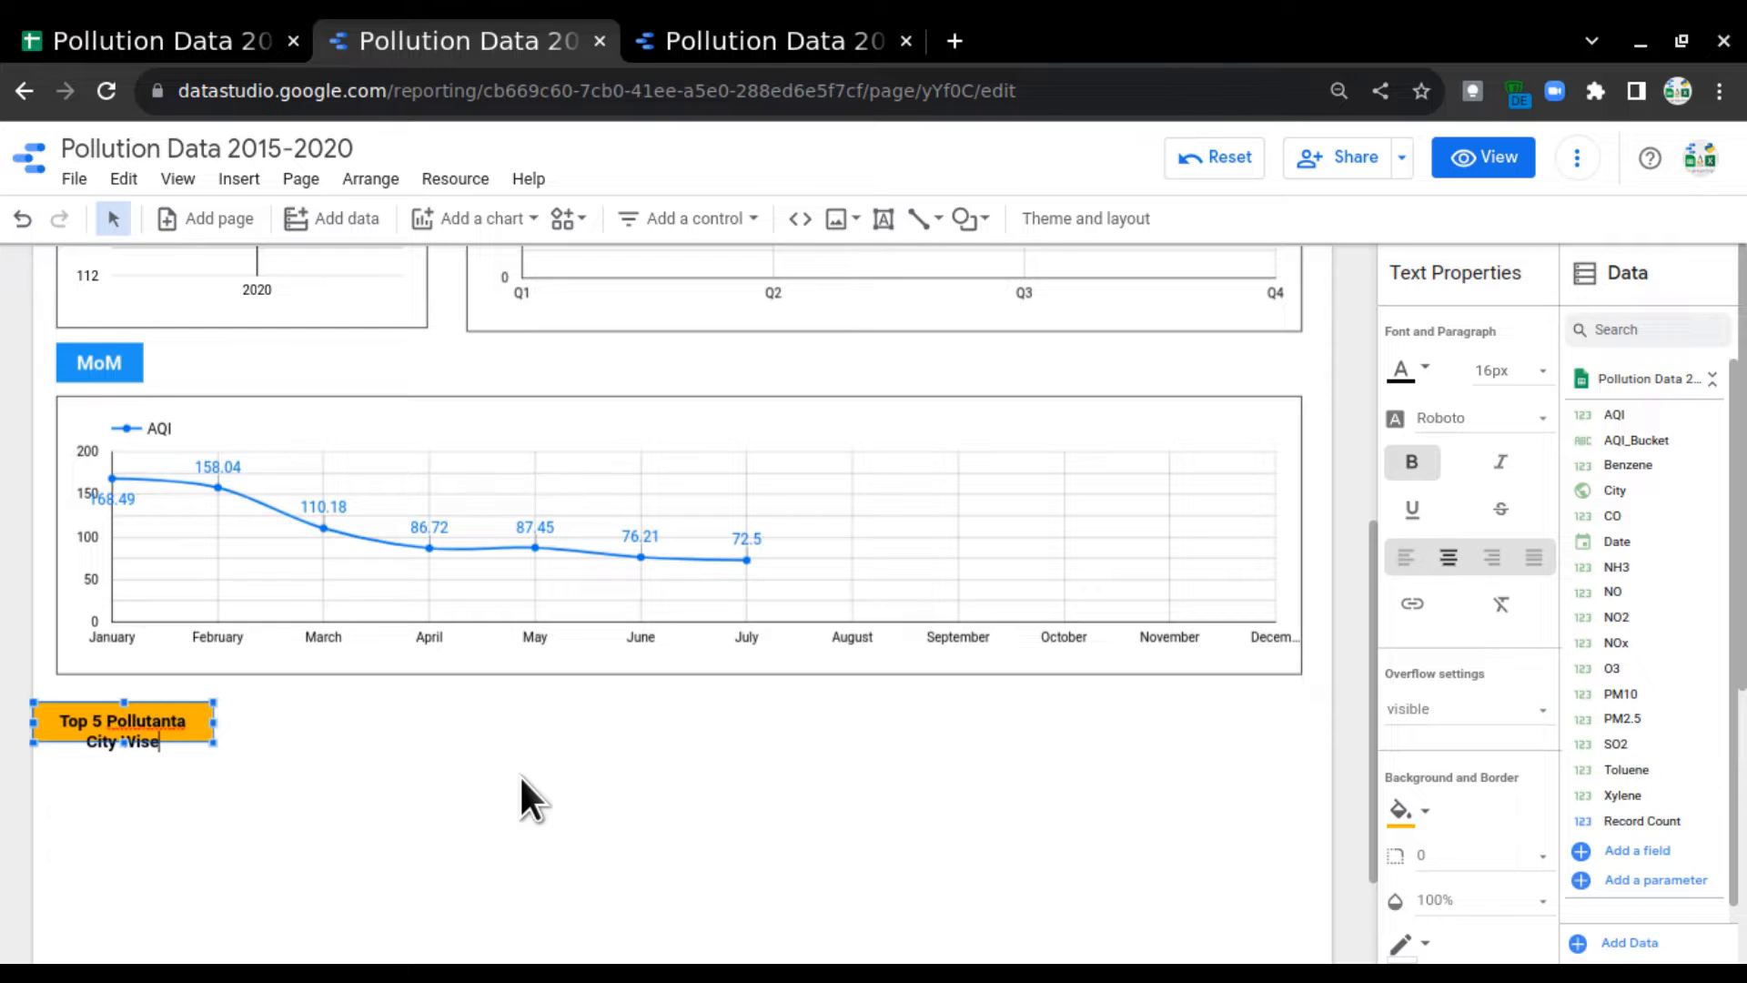
text( Wise)
drag(214, 721, 272, 722)
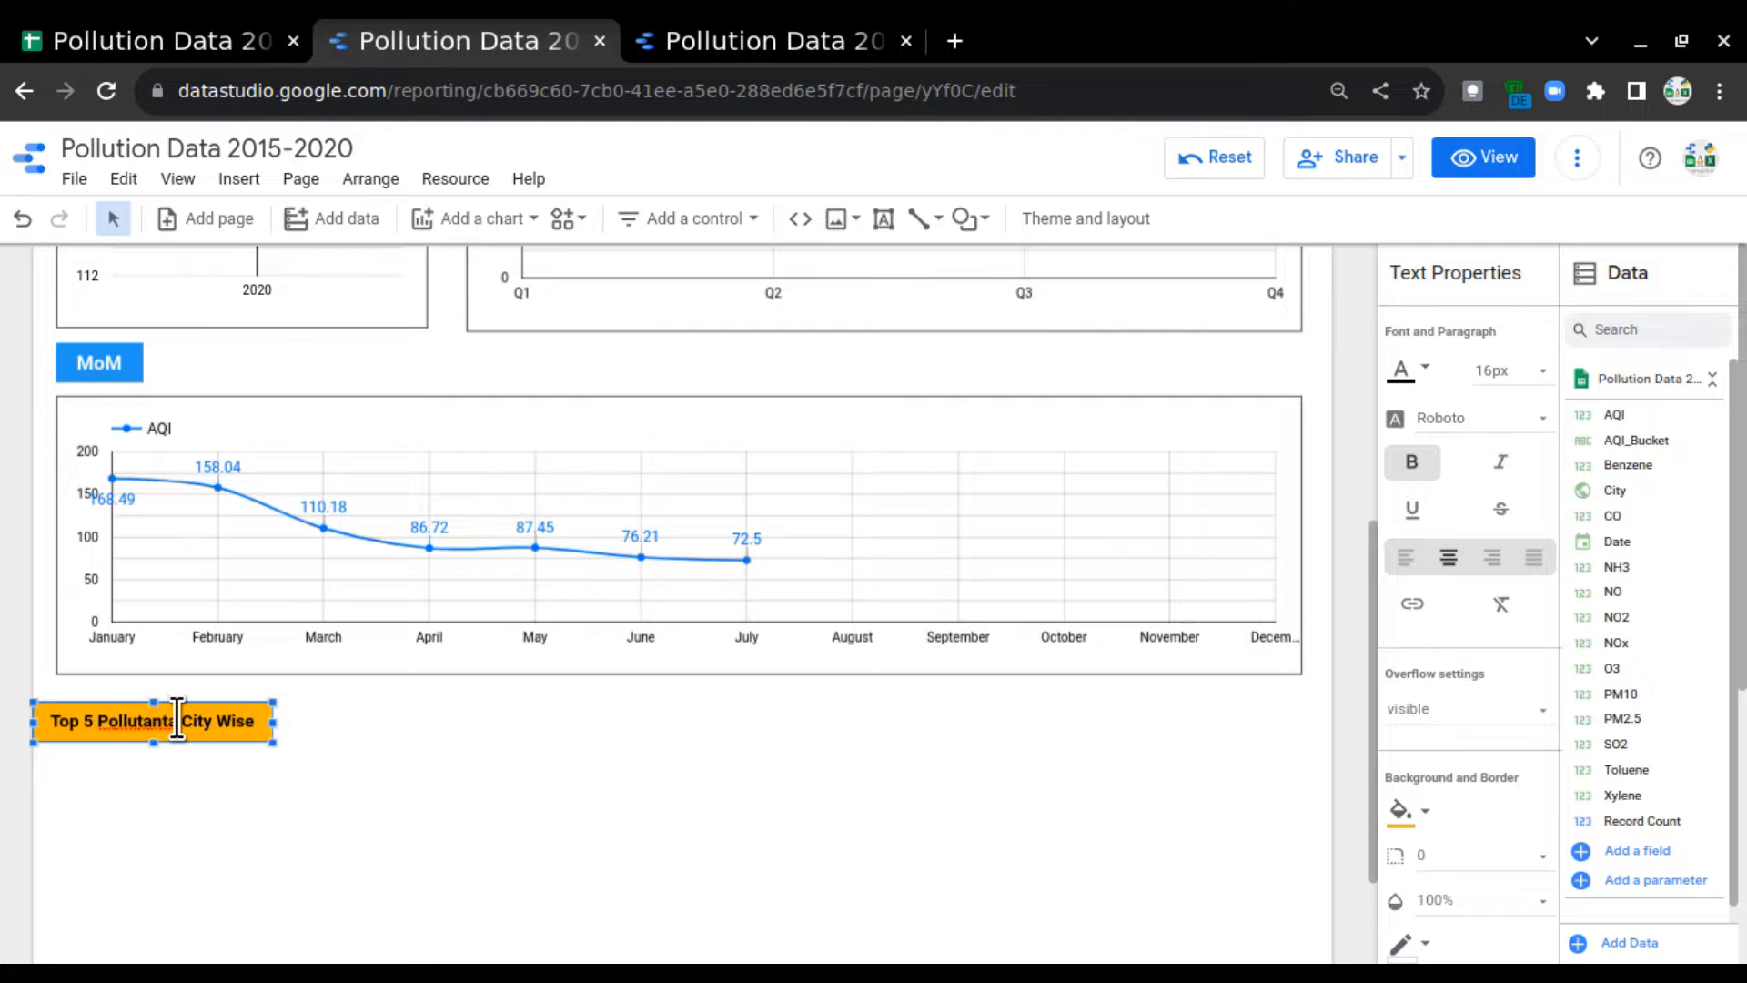
key(BackSpace)
text(s)
click(407, 738)
Step: Check the reference's AQI_Bucket filter and, in the report being built, add a narrowed drop-down control for AQI_Bucket below the Top 5 Pollutants label
click(721, 38)
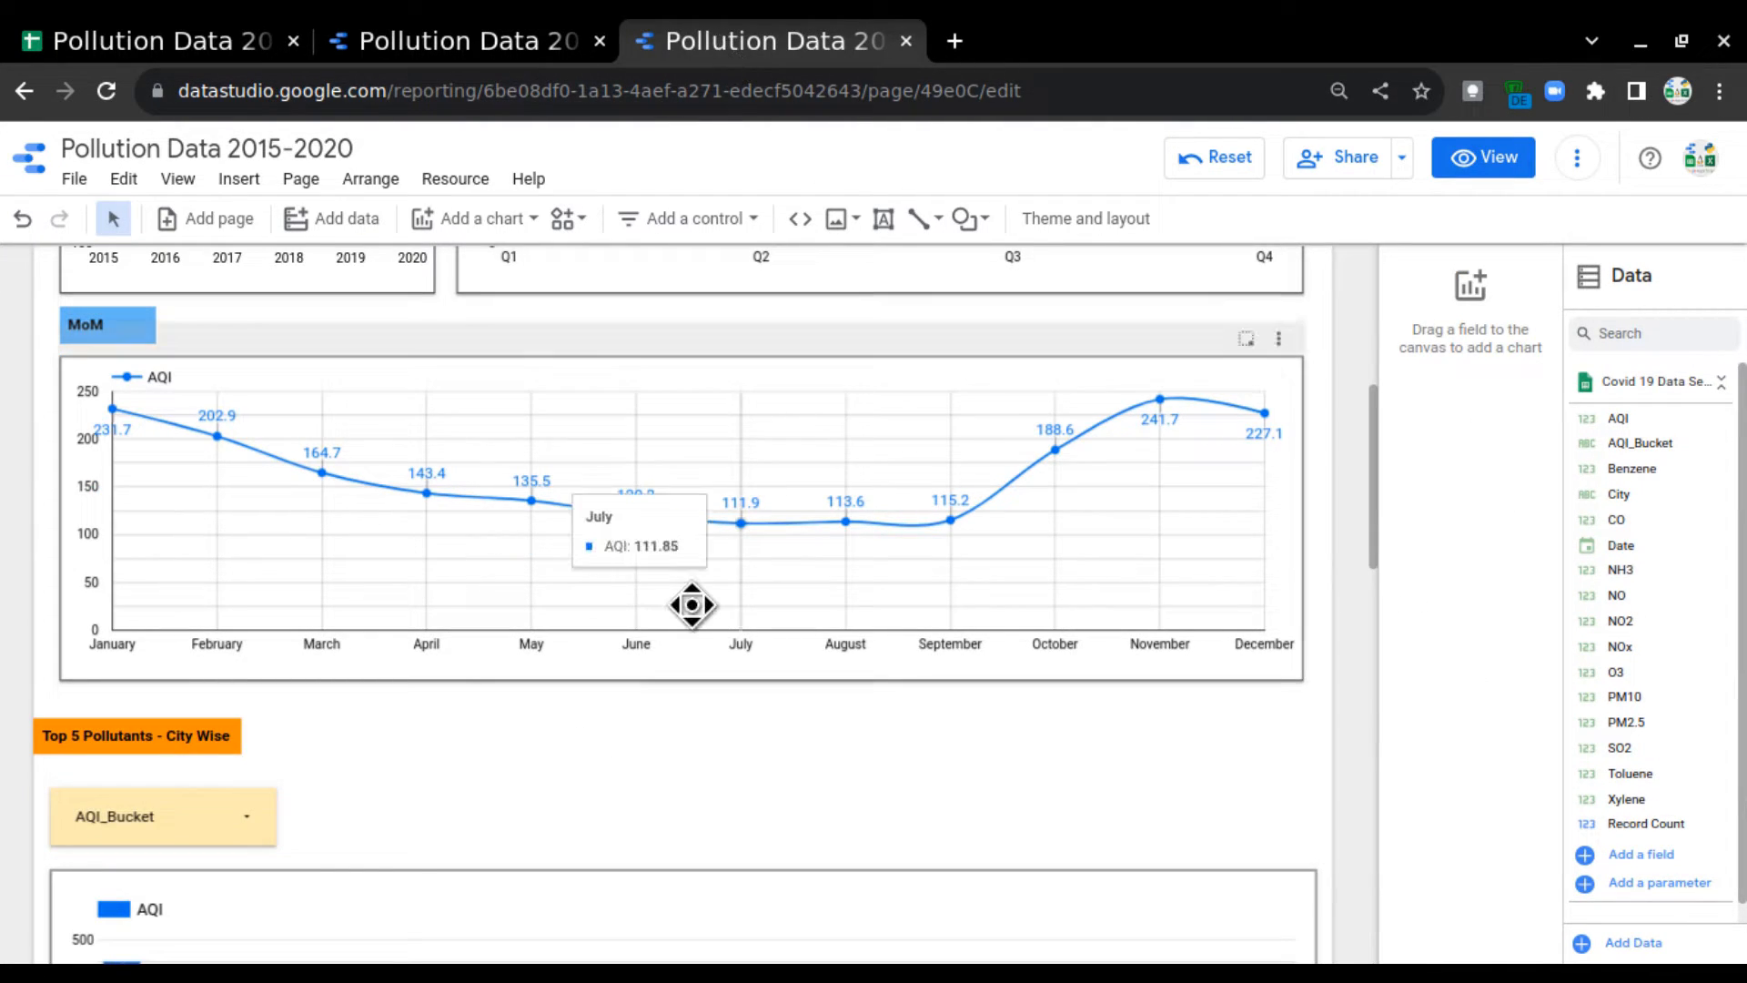
scroll(204, 711, down, 4)
scroll(204, 710, down, 1)
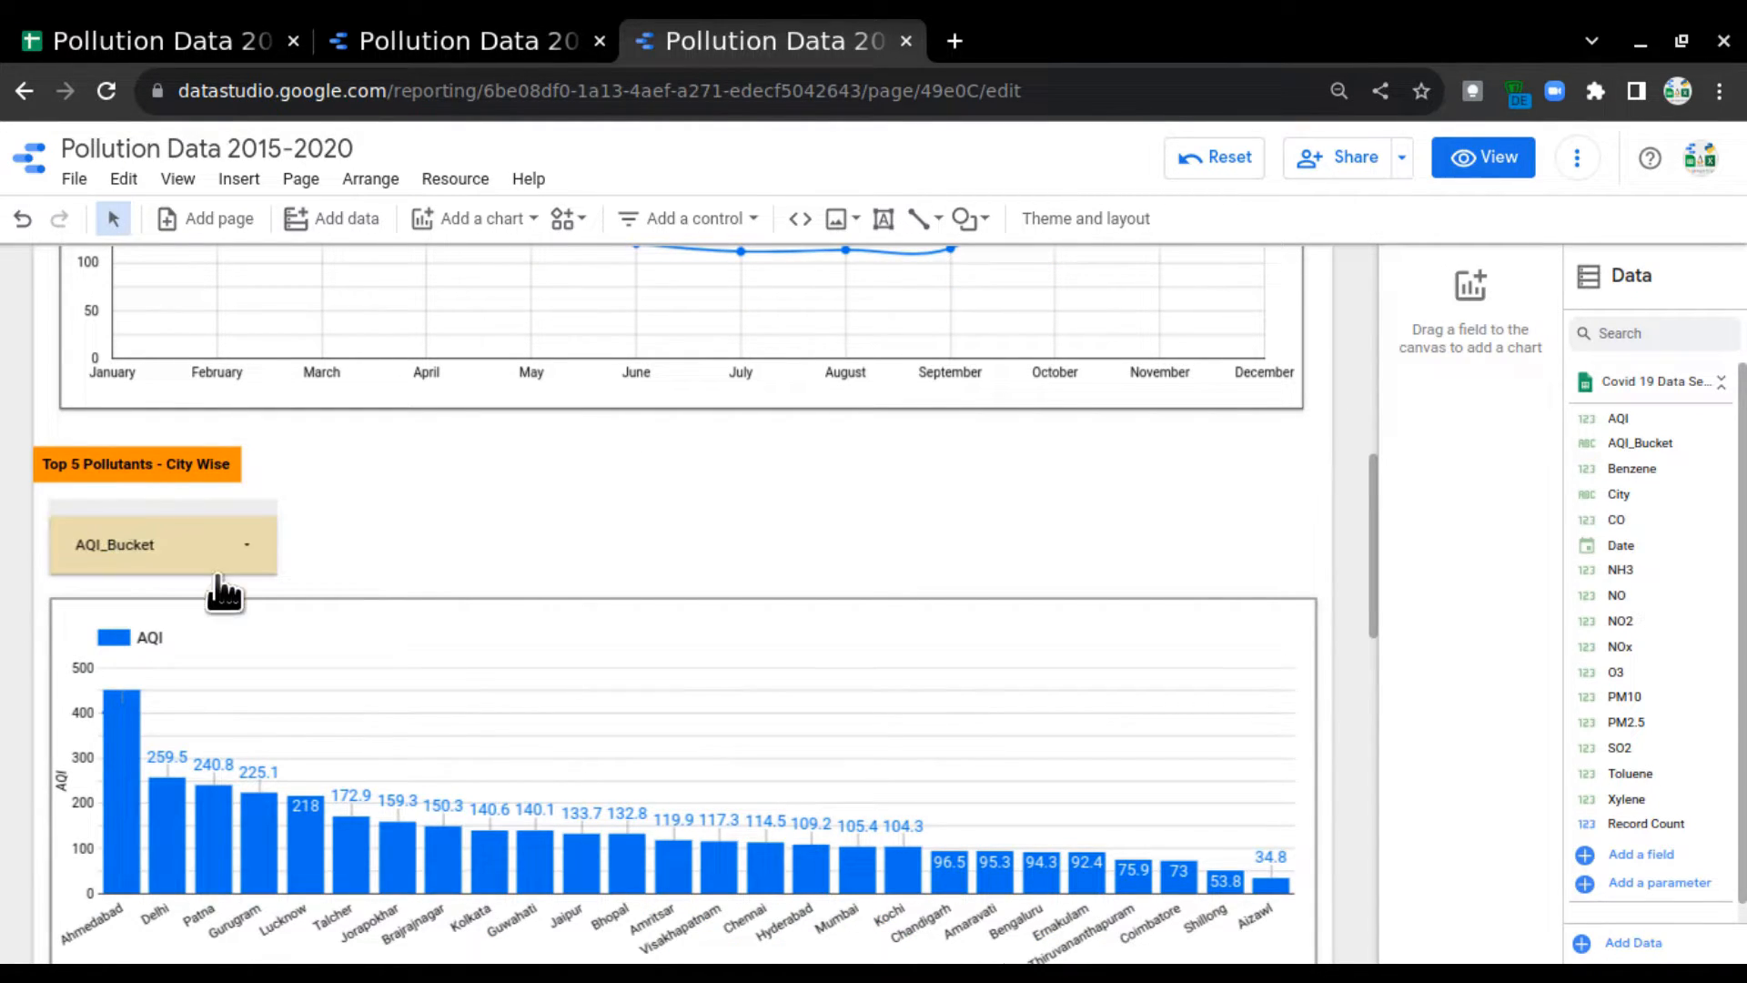
click(495, 43)
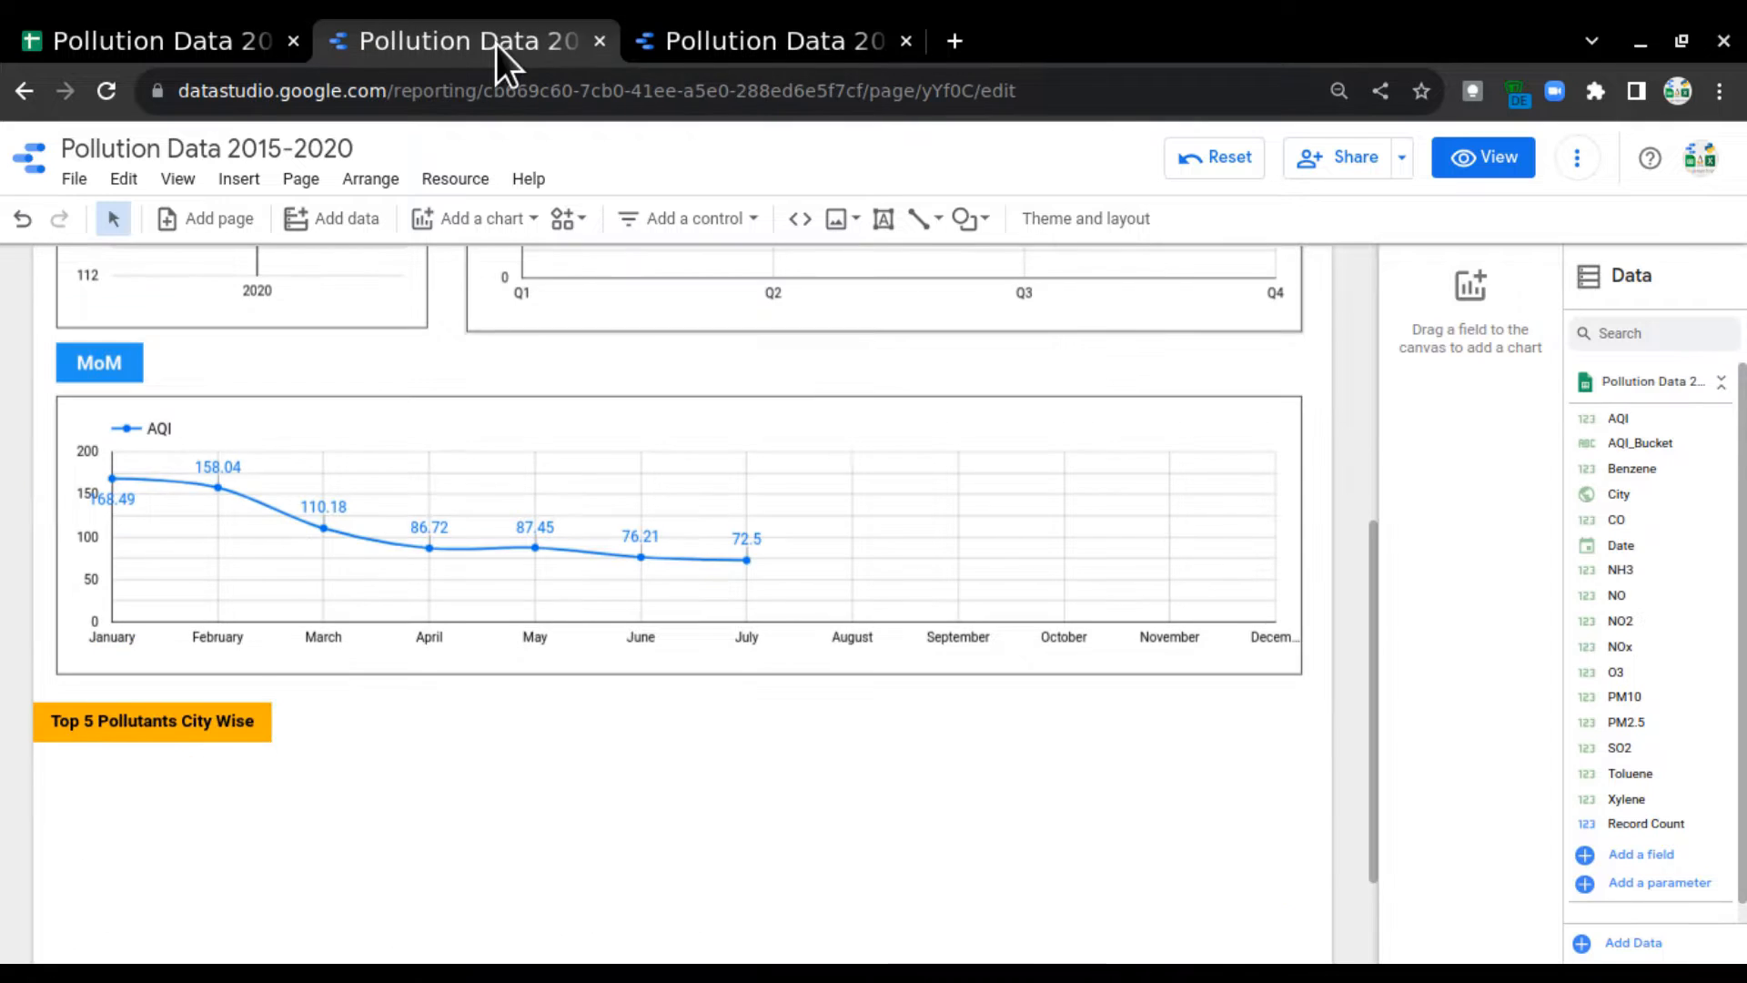
scroll(239, 649, down, 1)
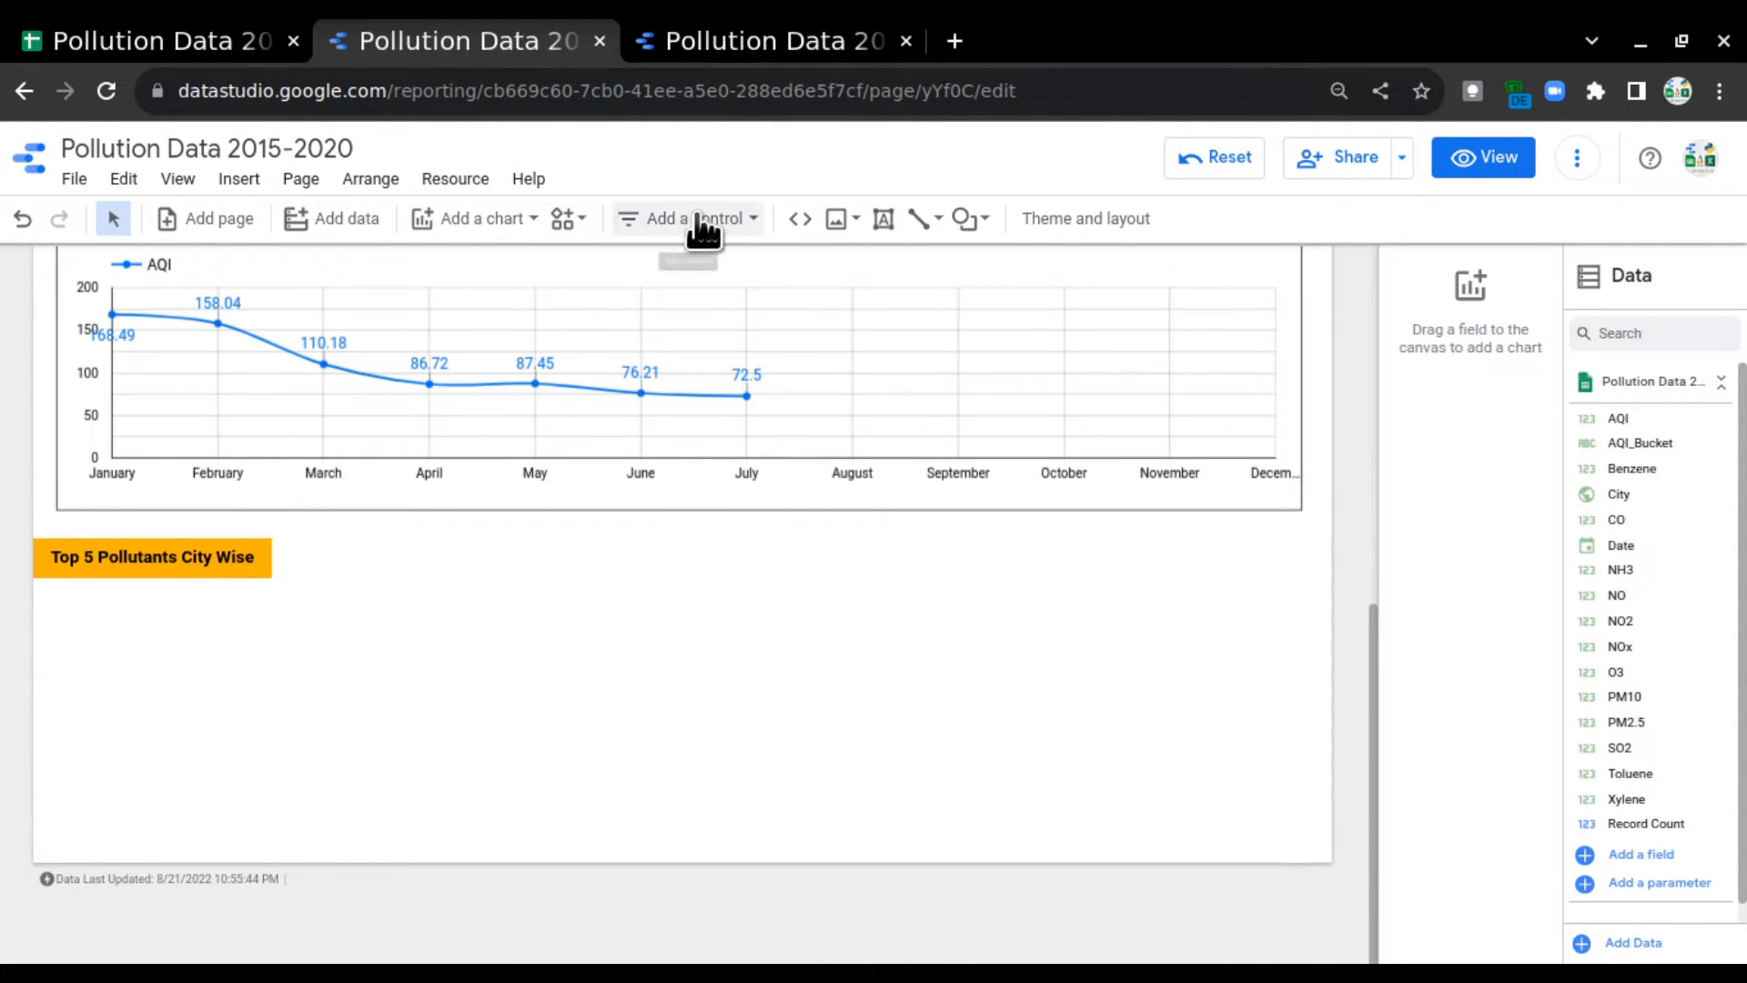
click(702, 223)
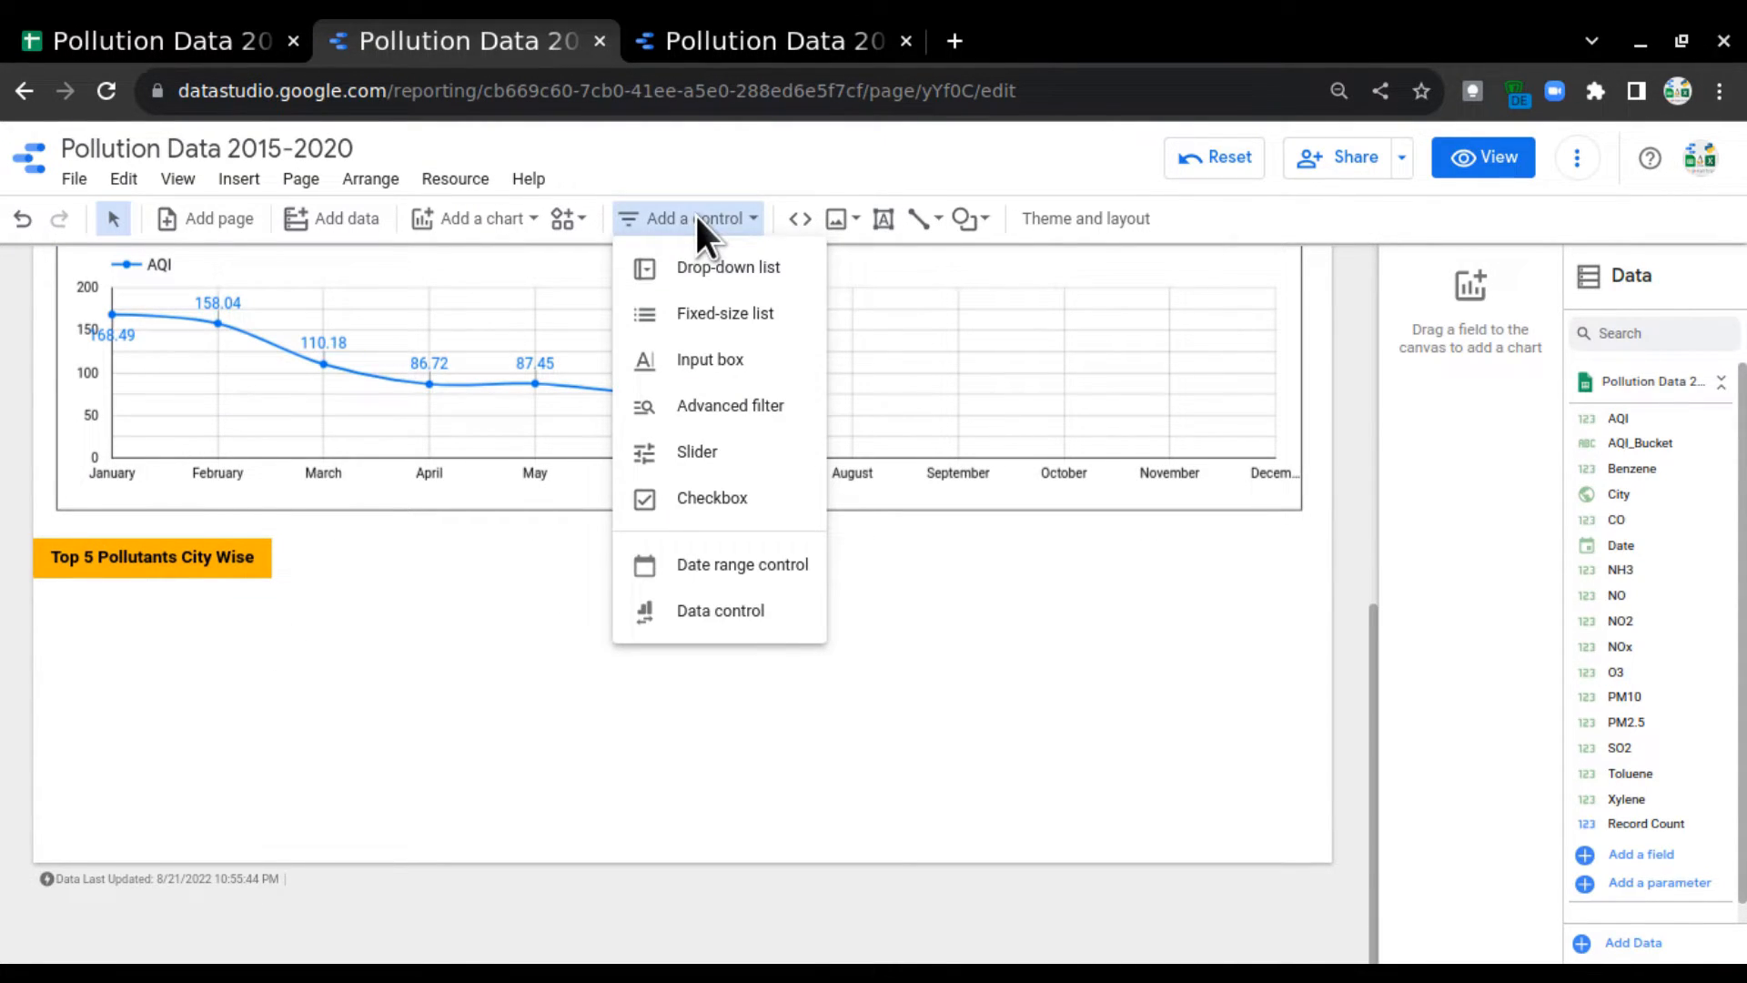
click(697, 273)
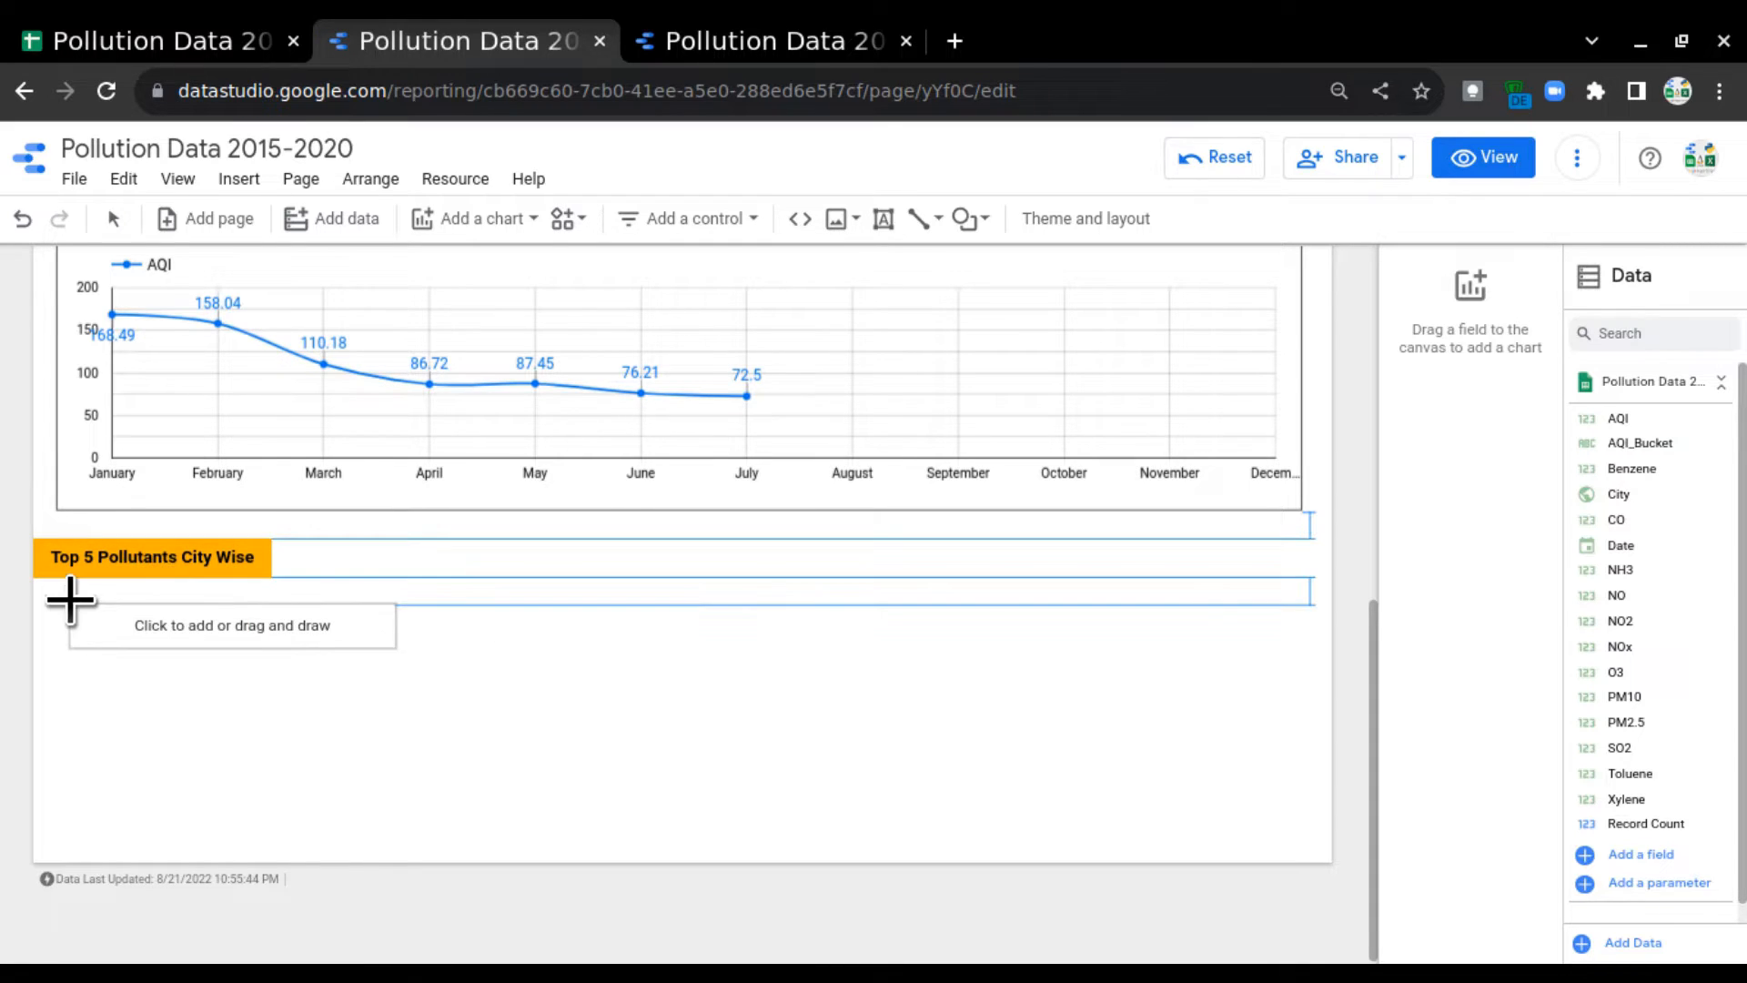
click(59, 601)
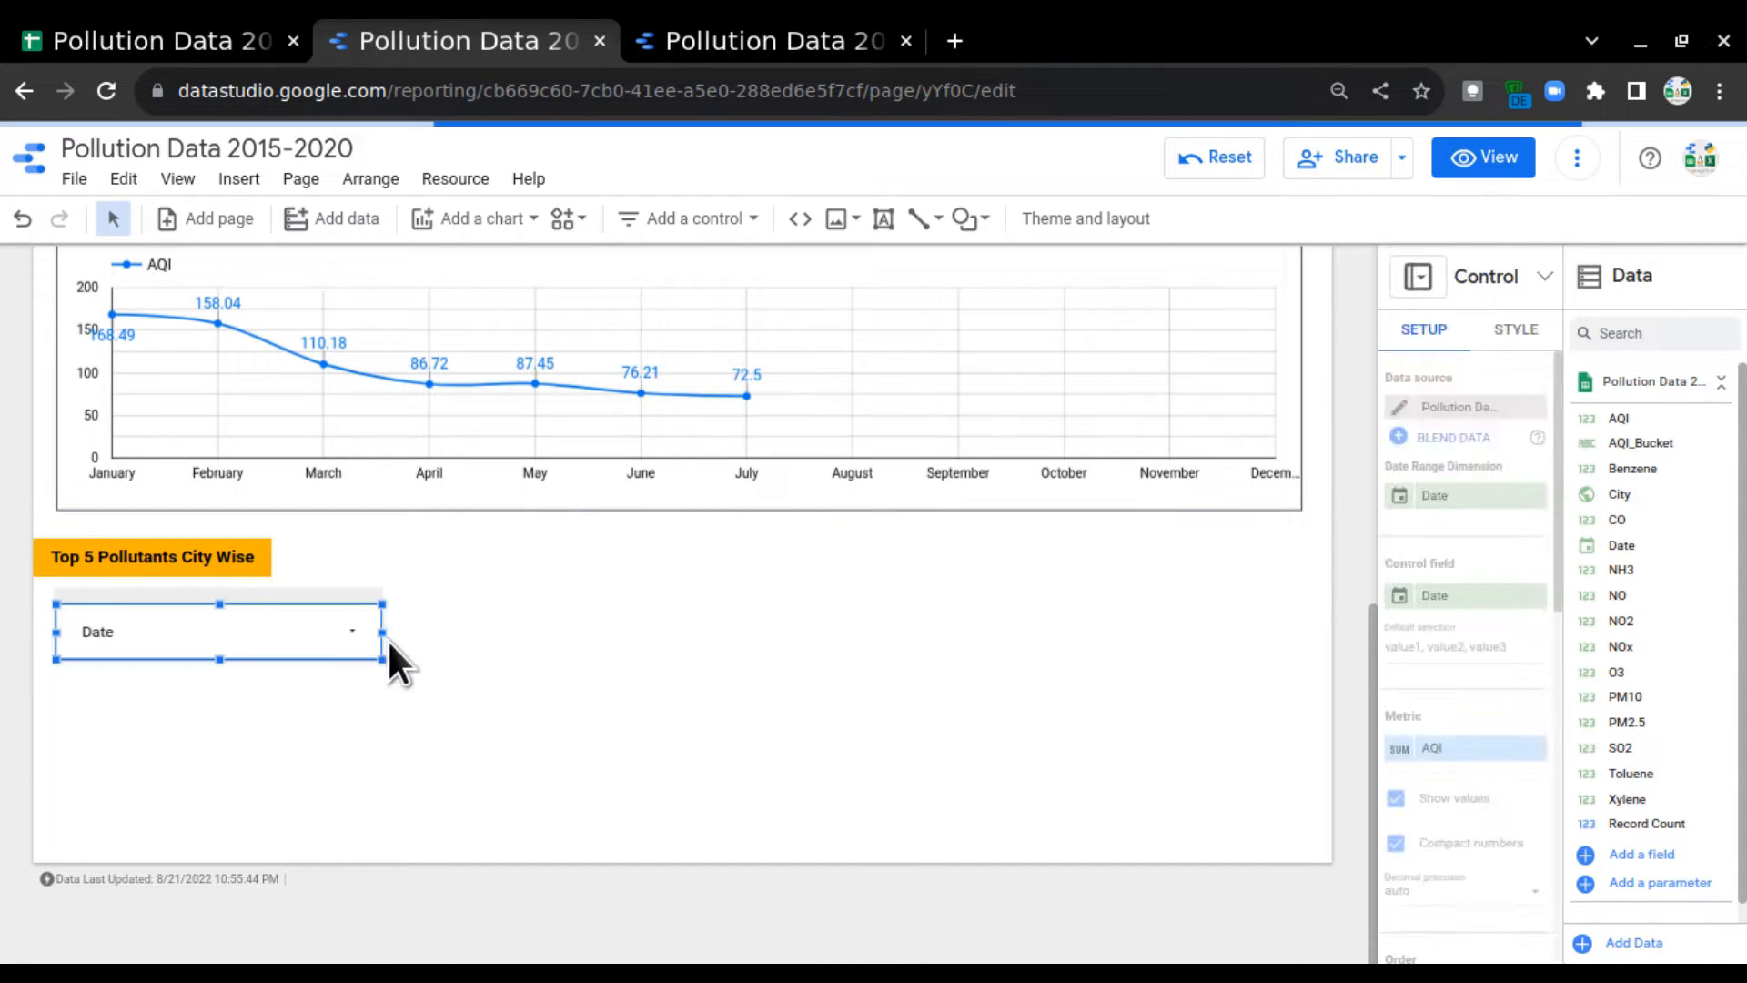
drag(380, 630, 250, 632)
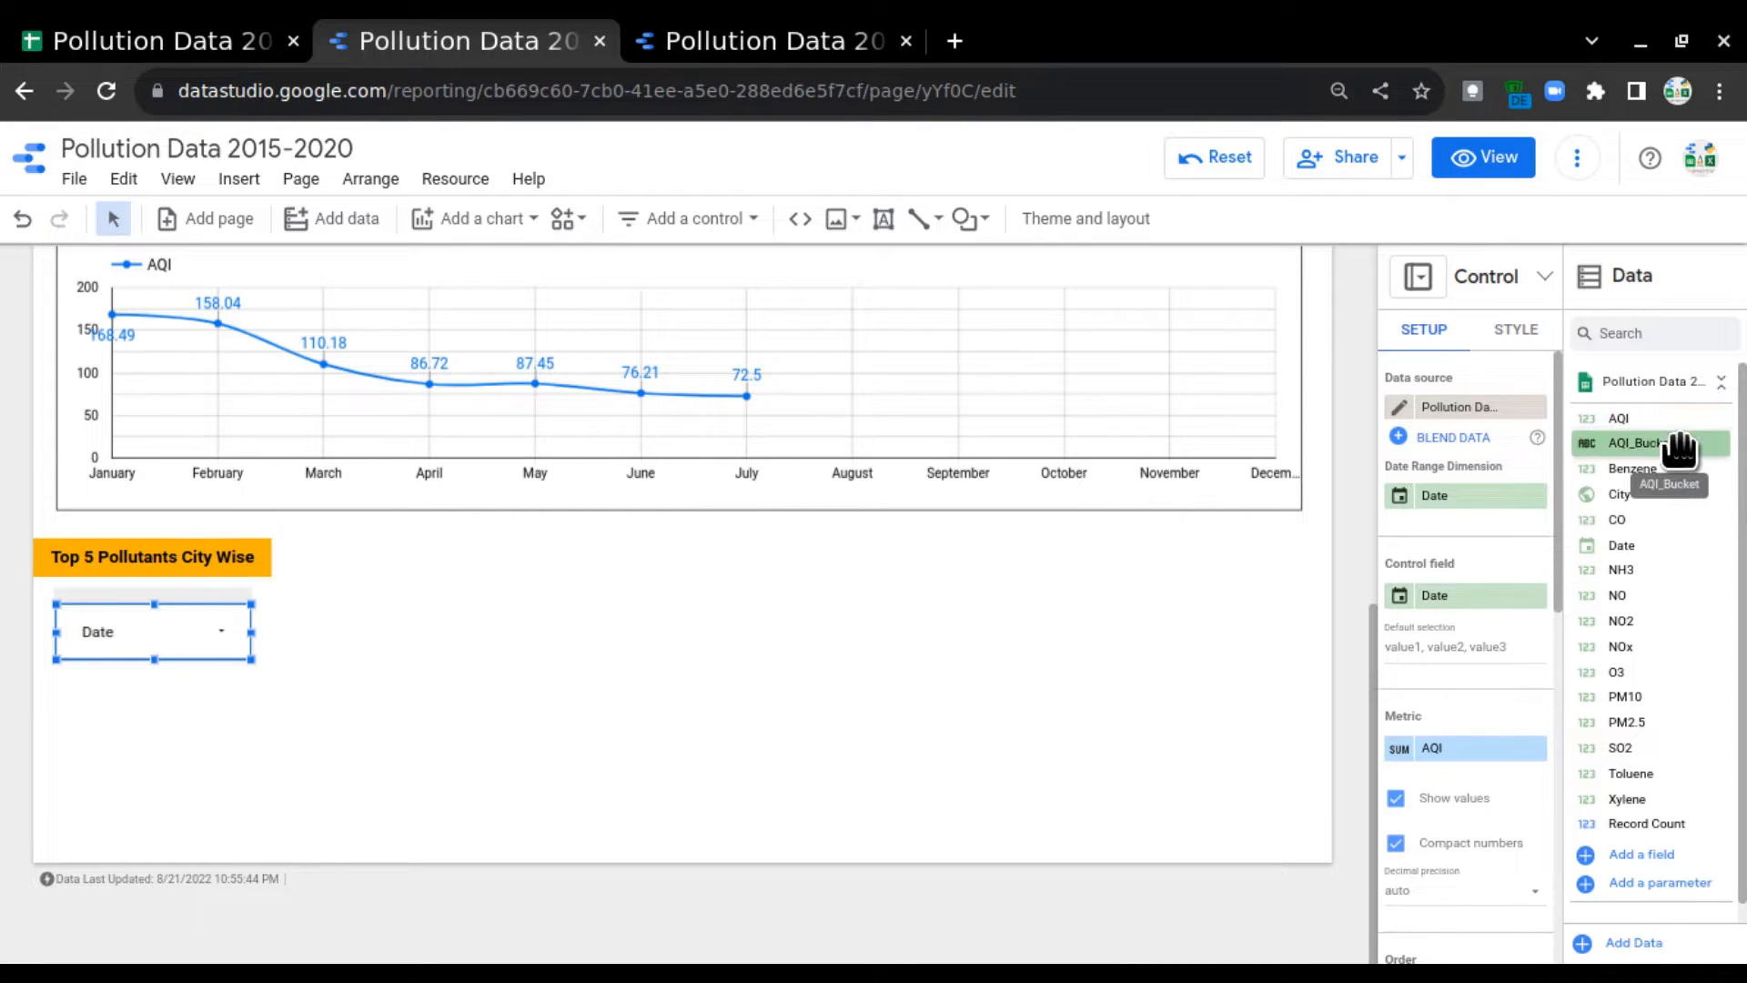
drag(1681, 443, 1497, 605)
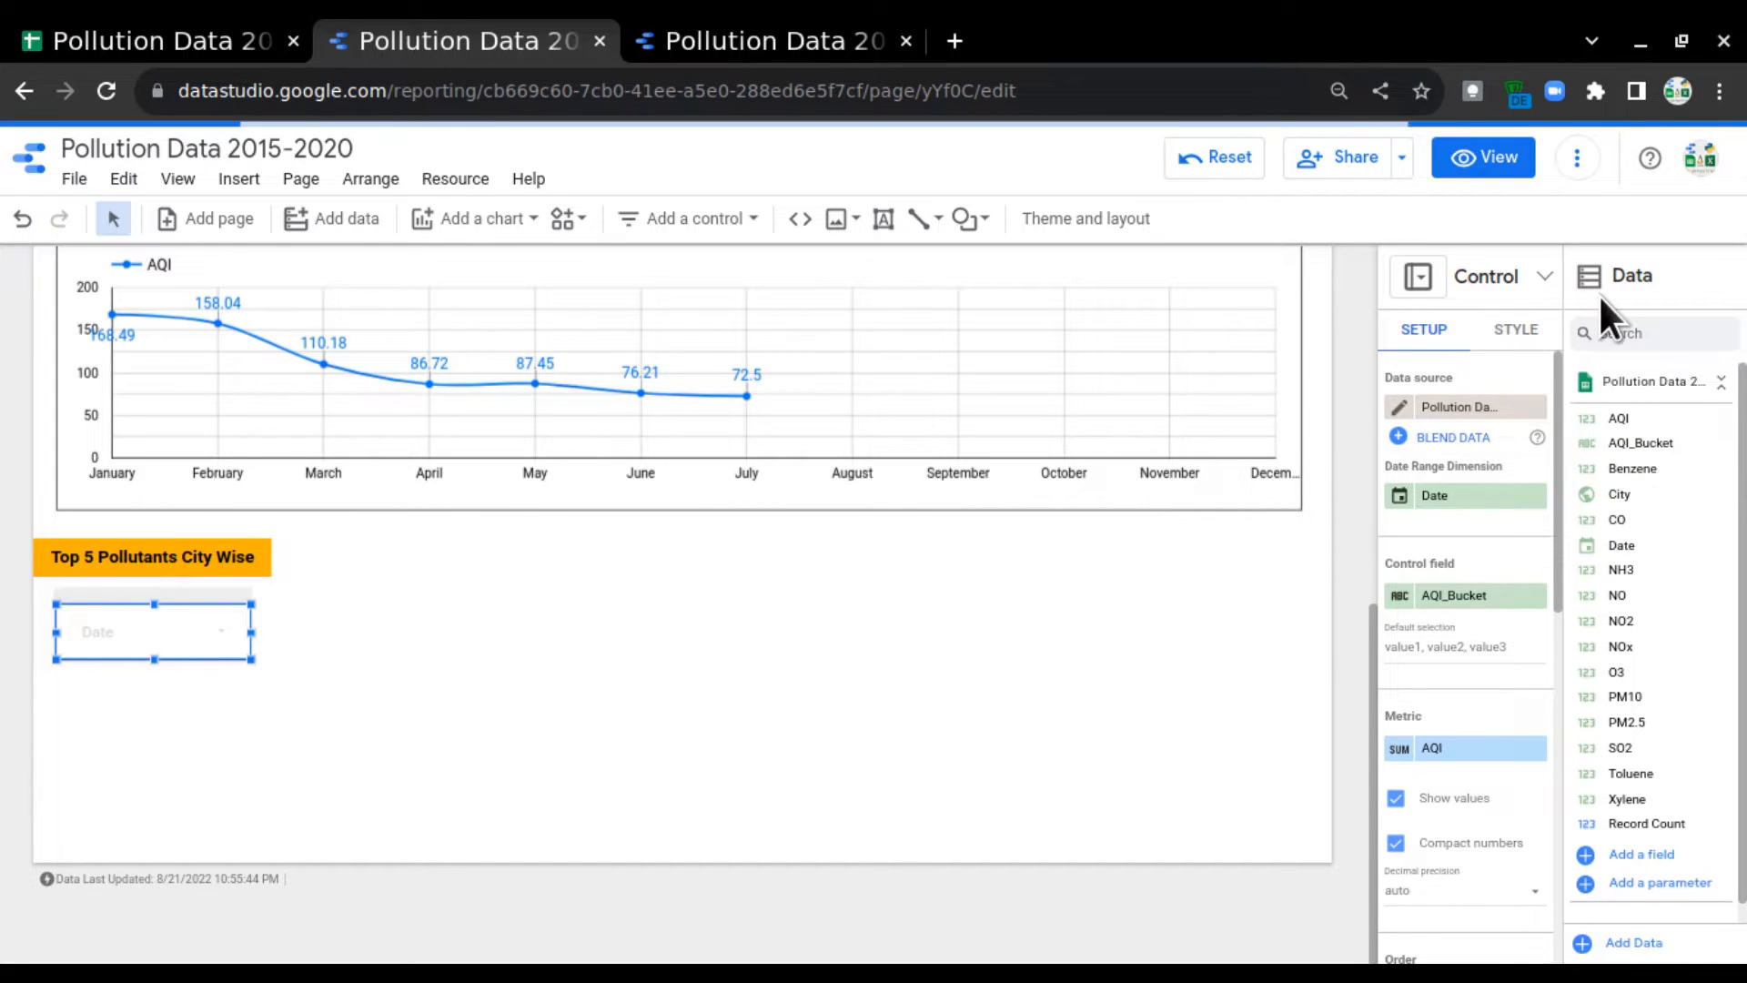
Step: Give the AQI_Bucket drop-down a light yellow checkbox colour and background, and widen the control slightly
click(1528, 346)
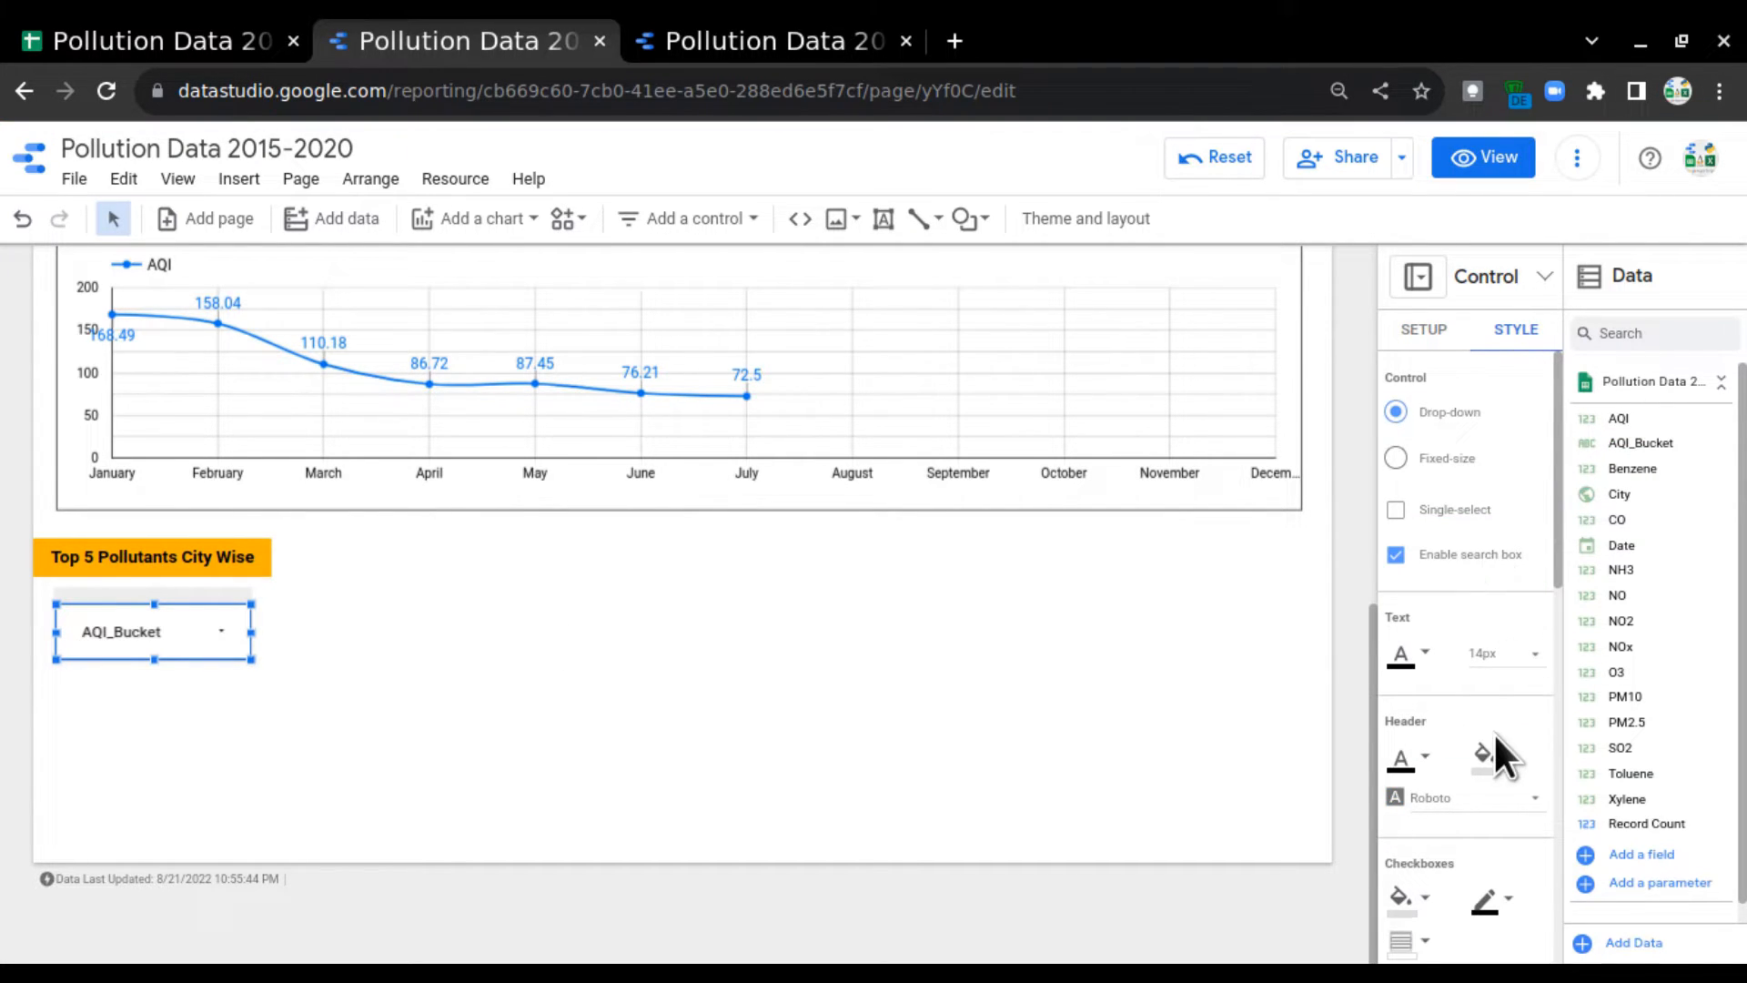
scroll(1502, 655, down, 4)
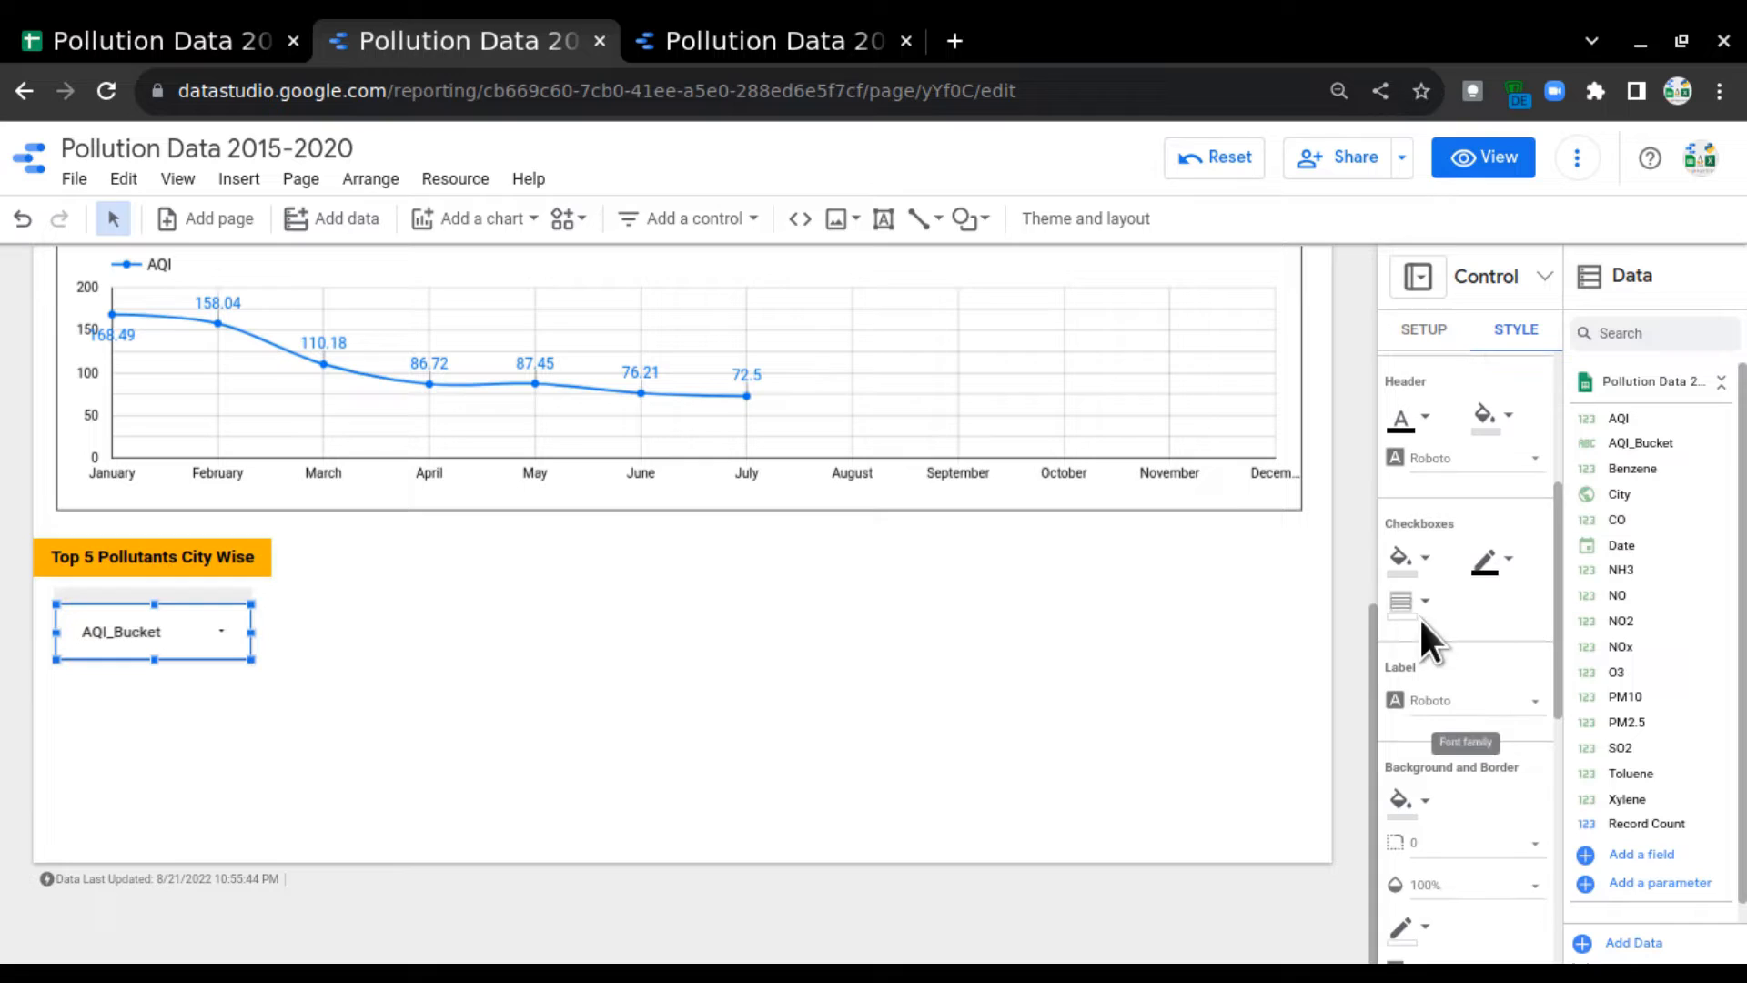
click(1422, 583)
click(1145, 778)
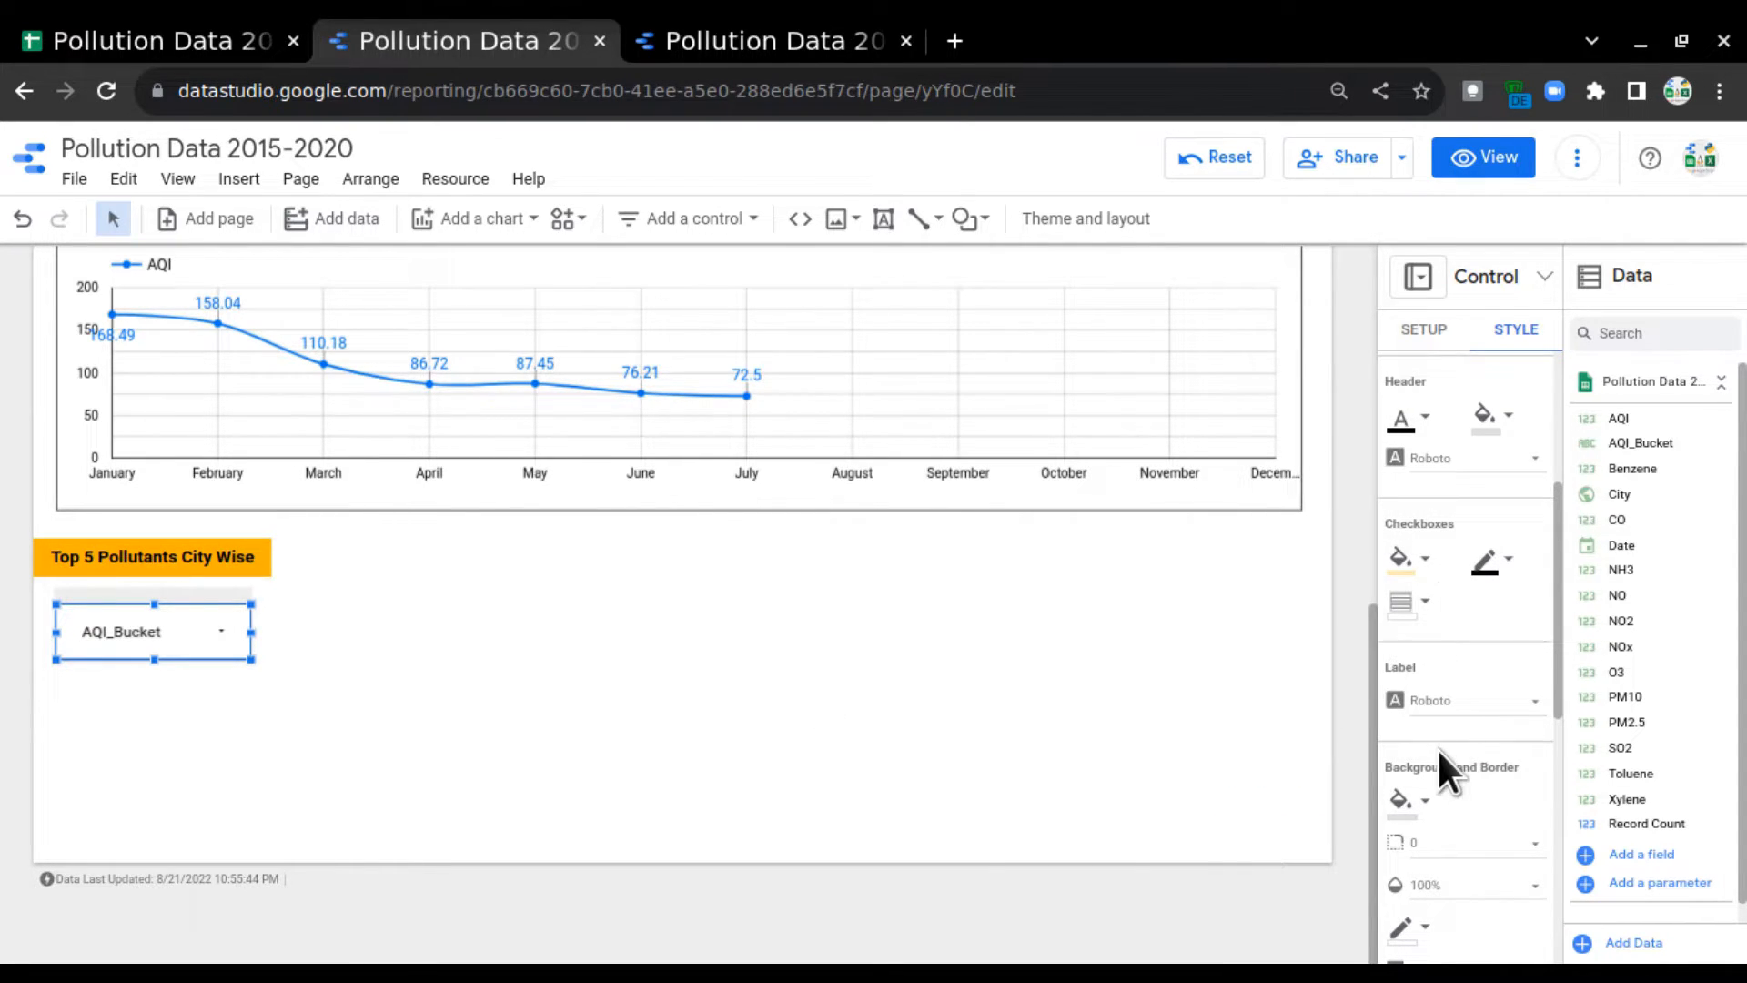
scroll(1442, 746, down, 2)
click(1425, 670)
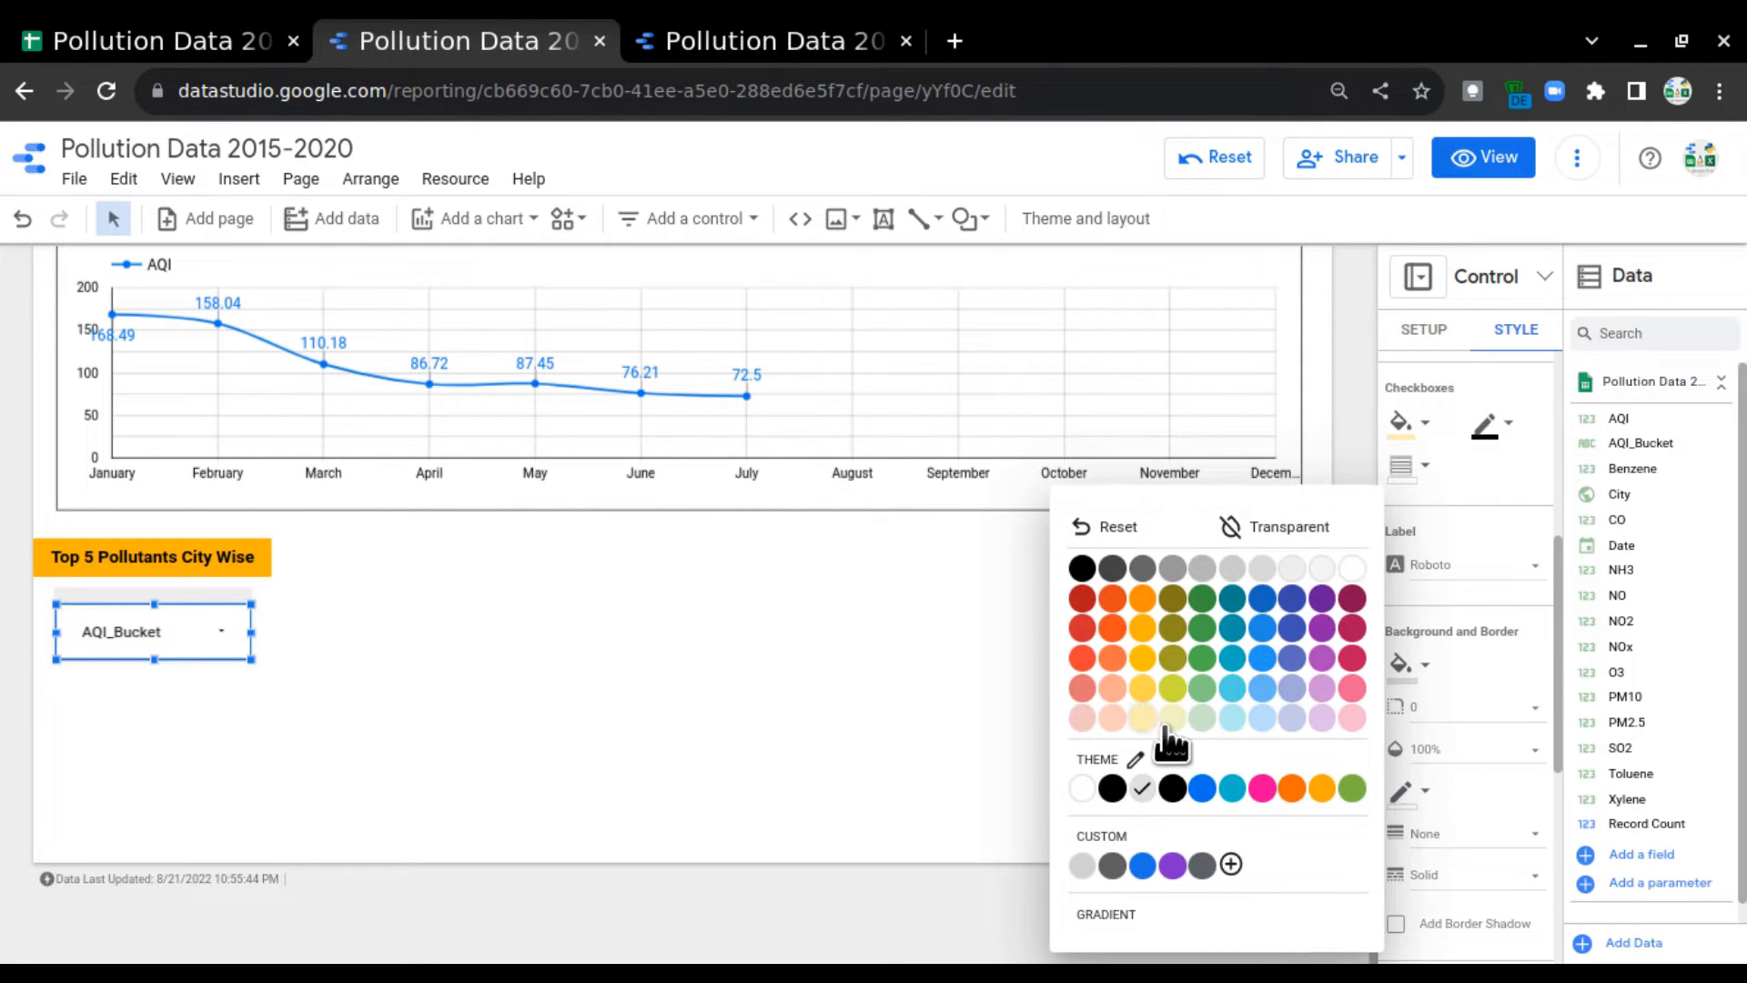
click(1166, 728)
drag(251, 633, 256, 632)
click(740, 691)
click(546, 625)
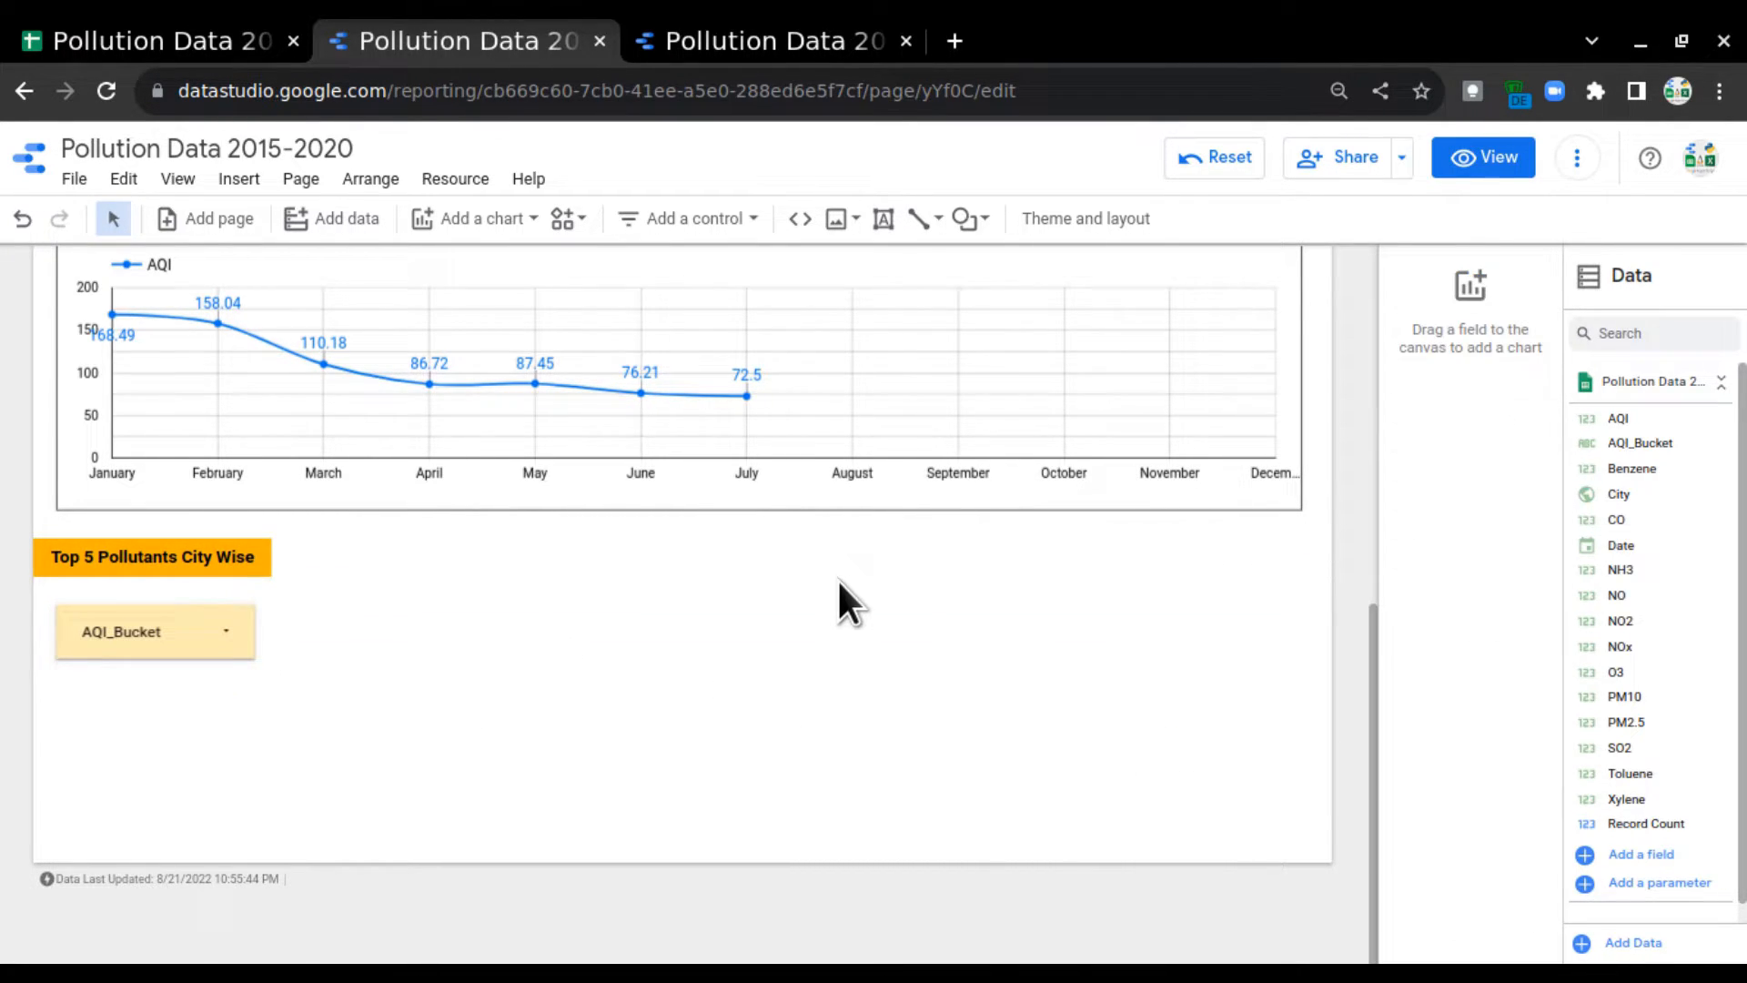
Step: Set the current page's canvas height to 2500 px
right_click(922, 596)
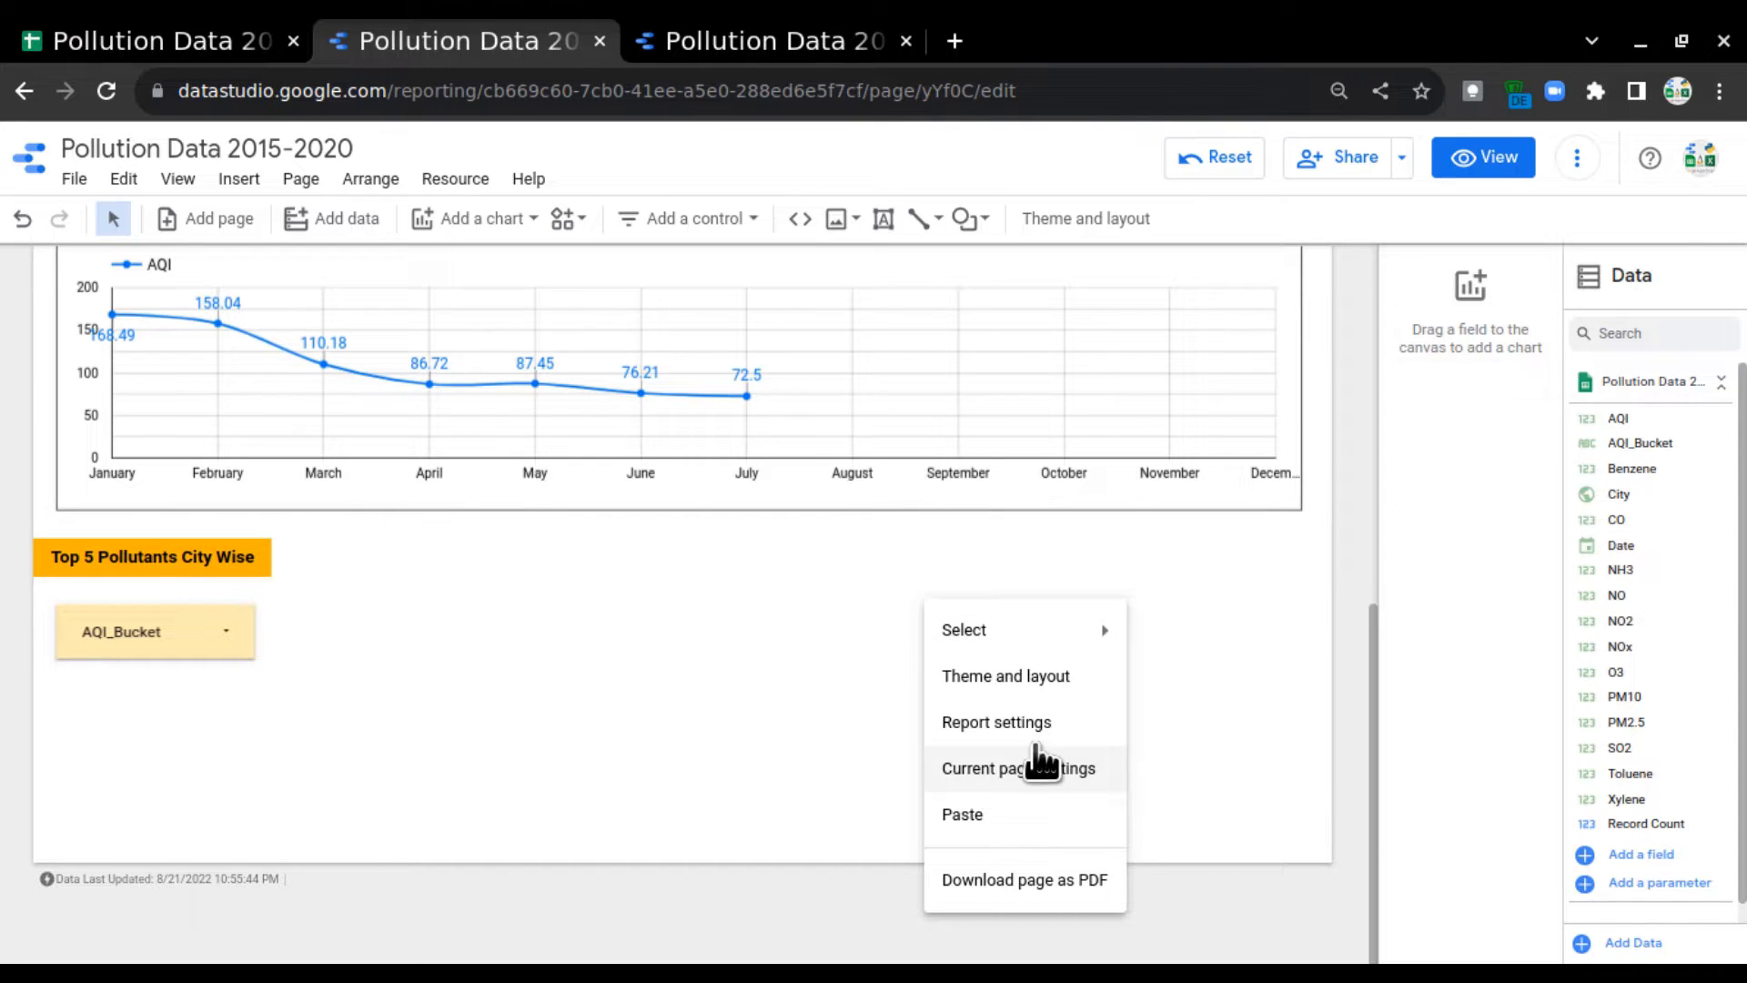
click(1038, 769)
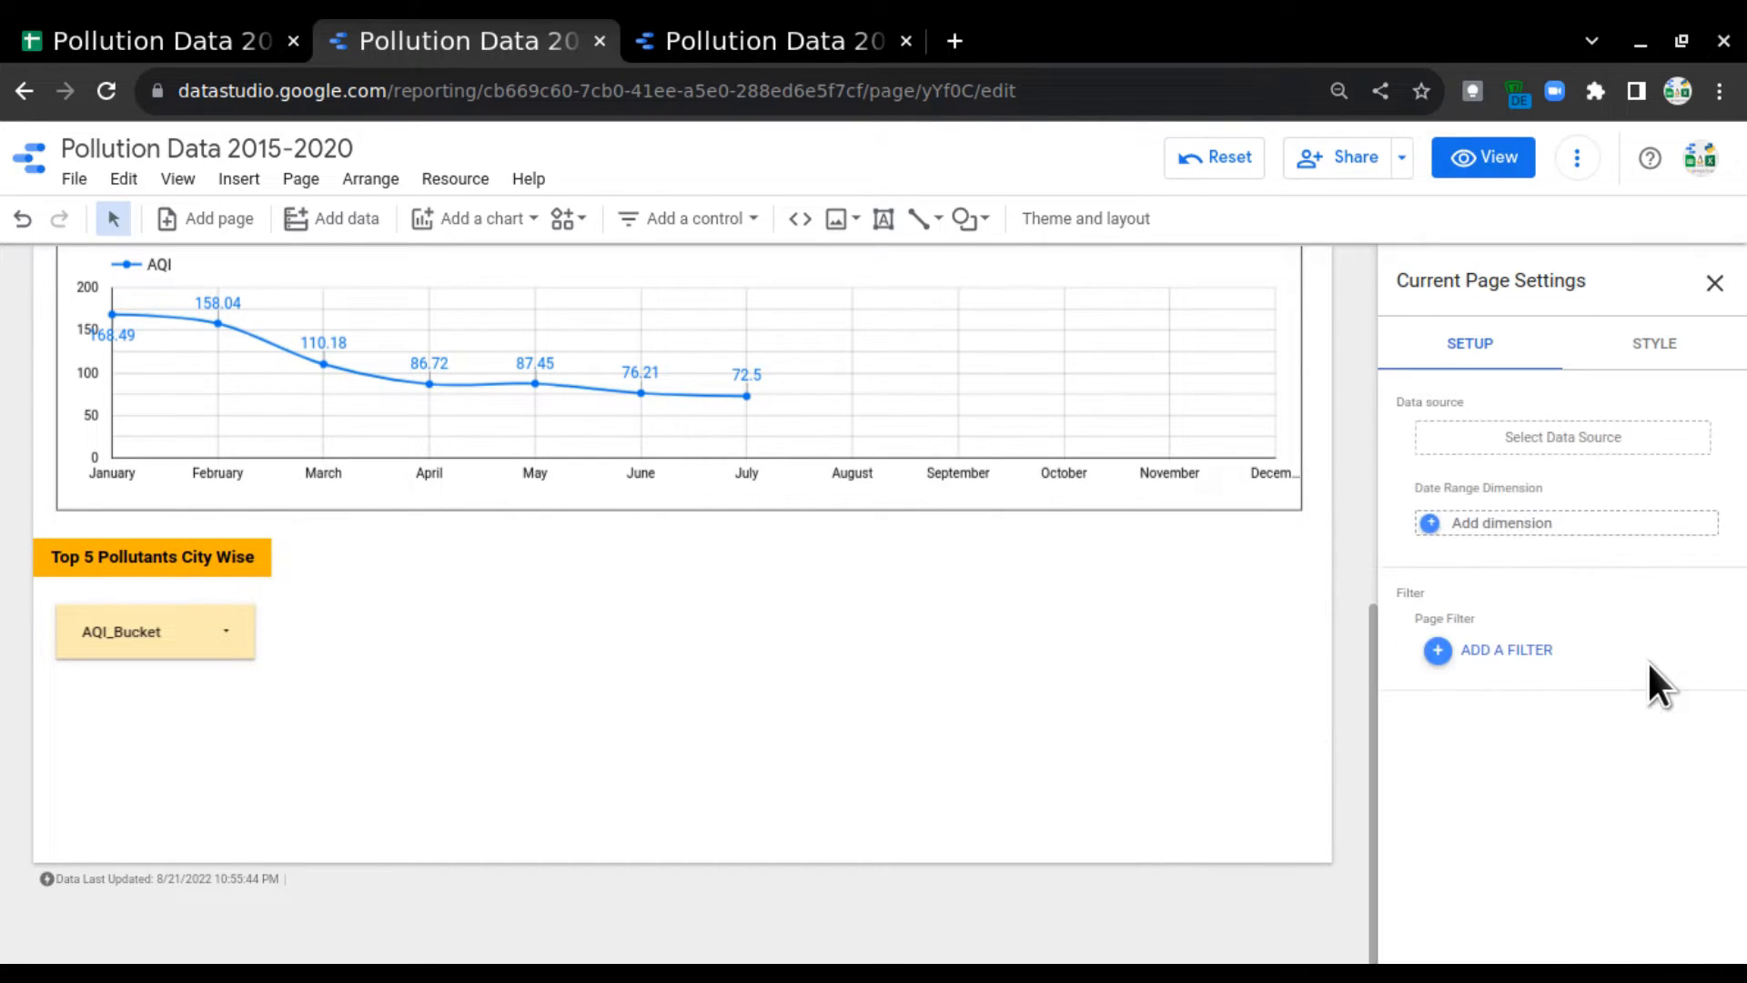
click(1692, 363)
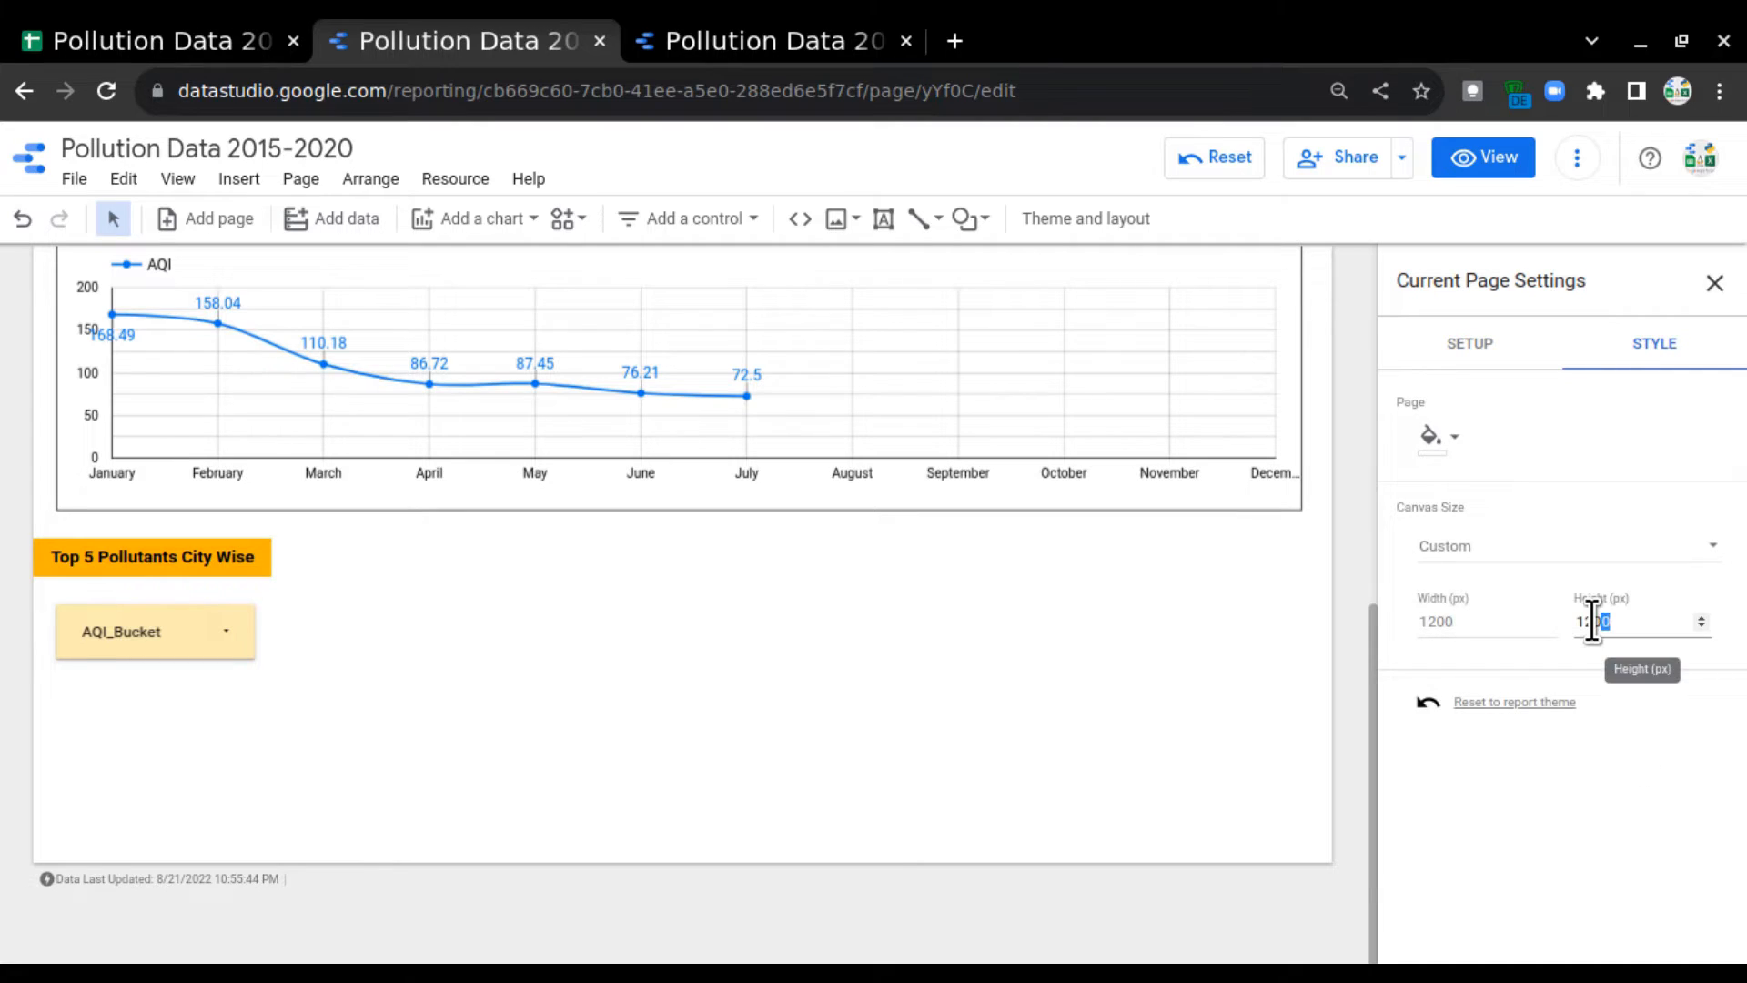
drag(1593, 622, 1564, 621)
text(2500)
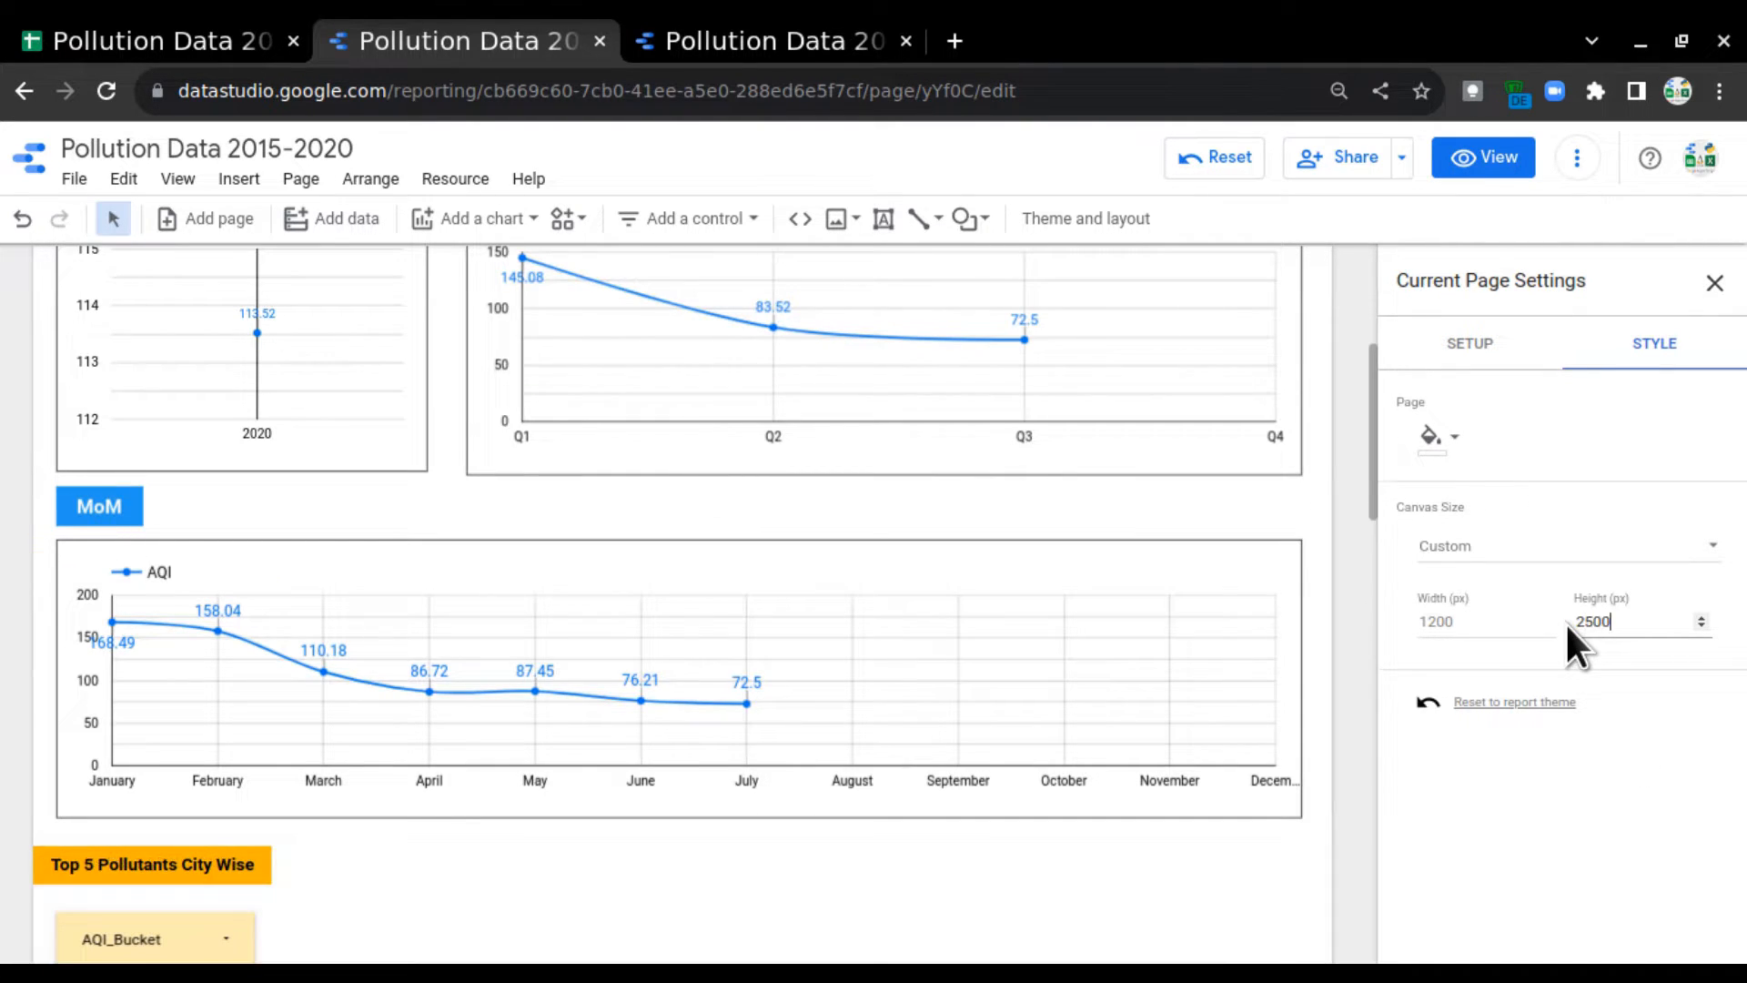
scroll(1125, 636, down, 5)
click(807, 569)
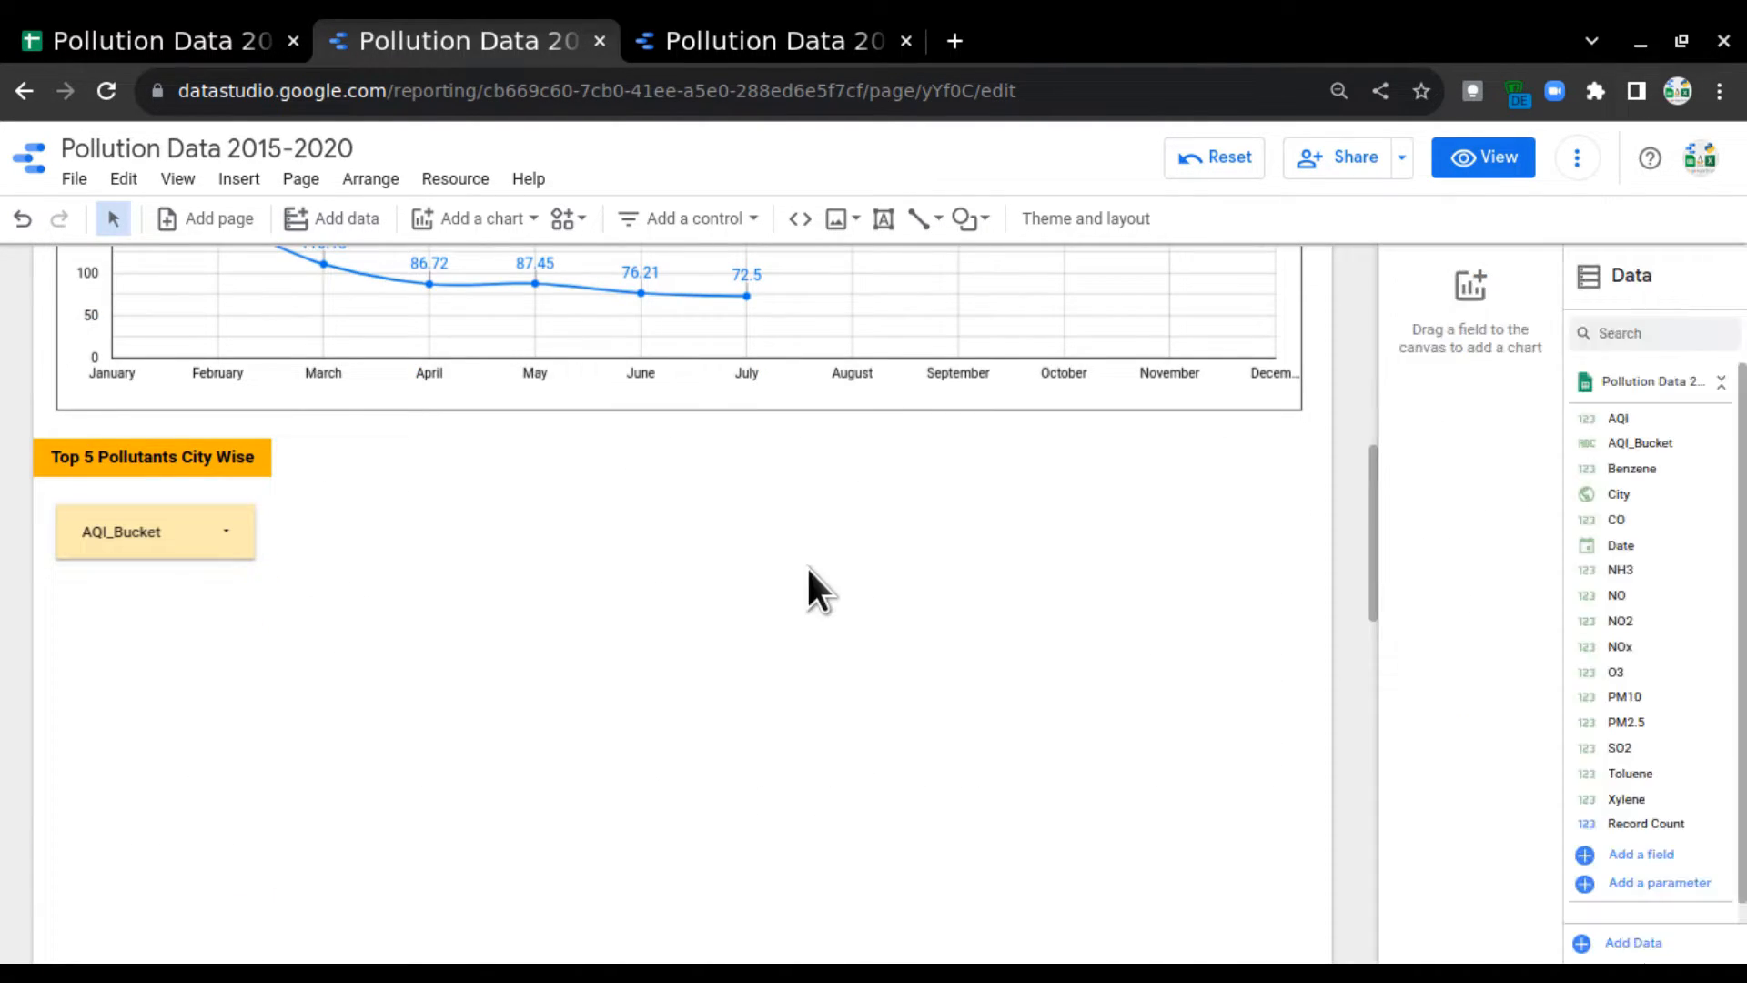
Step: Check the reference's city bar chart and, in the report being built, insert a table below the AQI_Bucket filter, widened to match the MoM chart
click(708, 42)
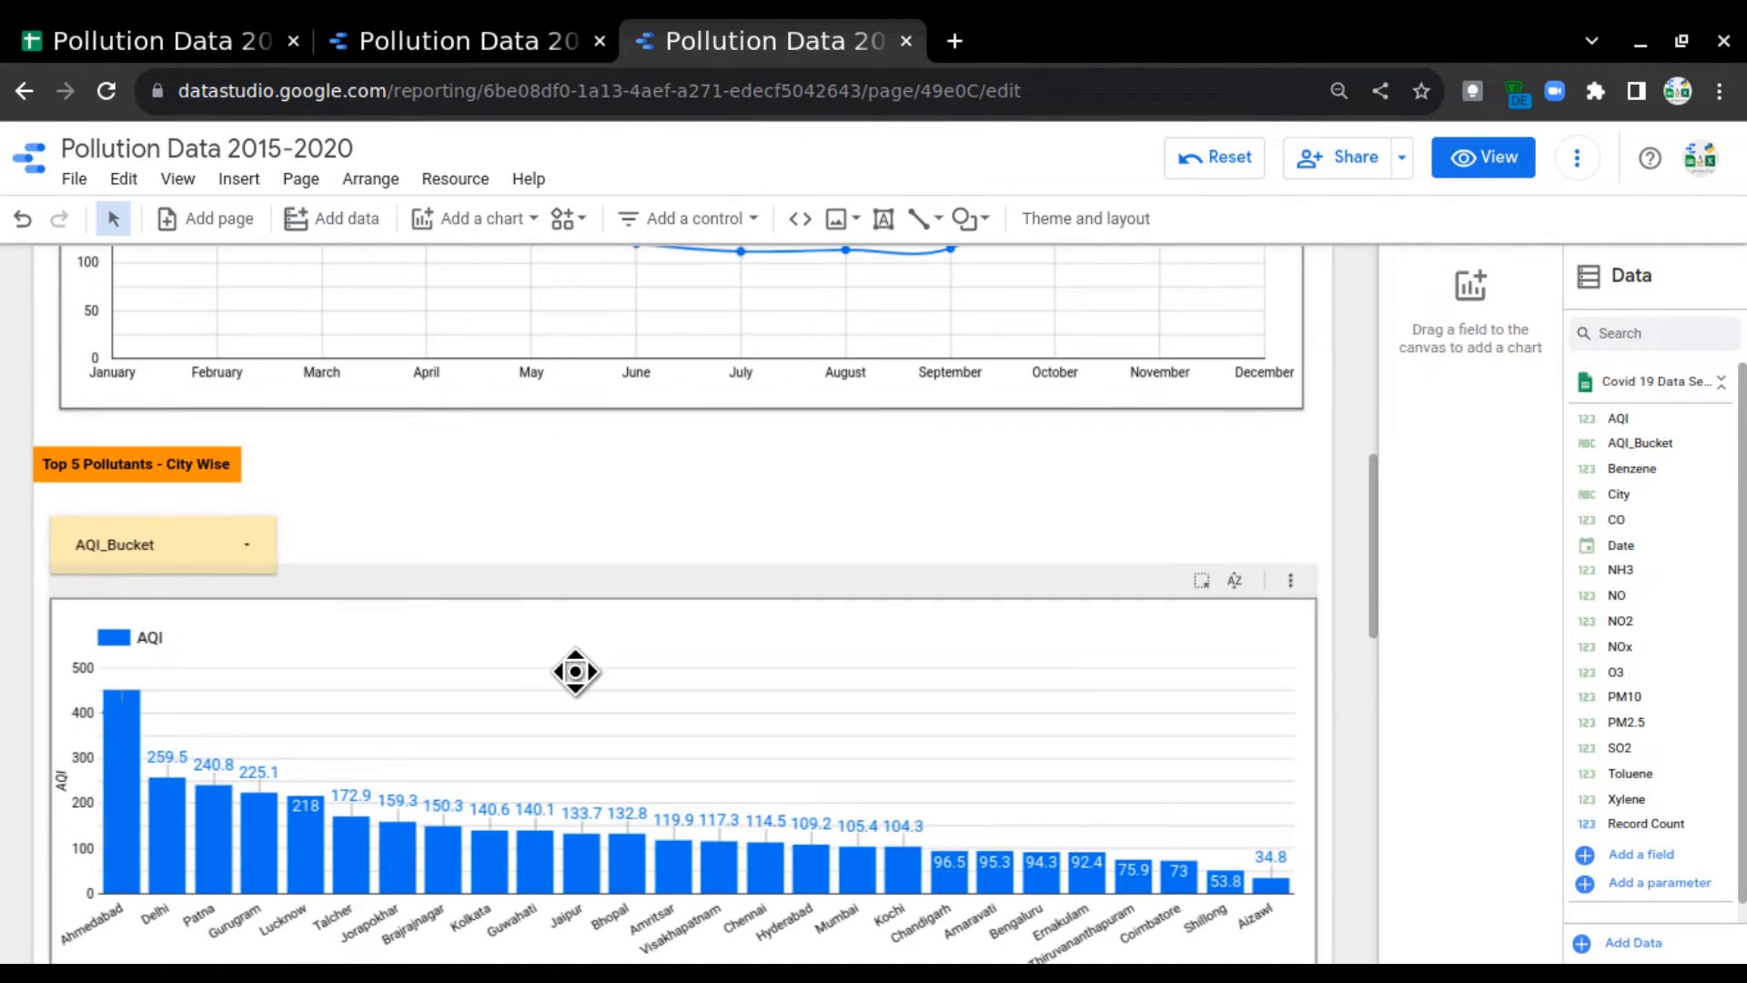
scroll(573, 673, down, 3)
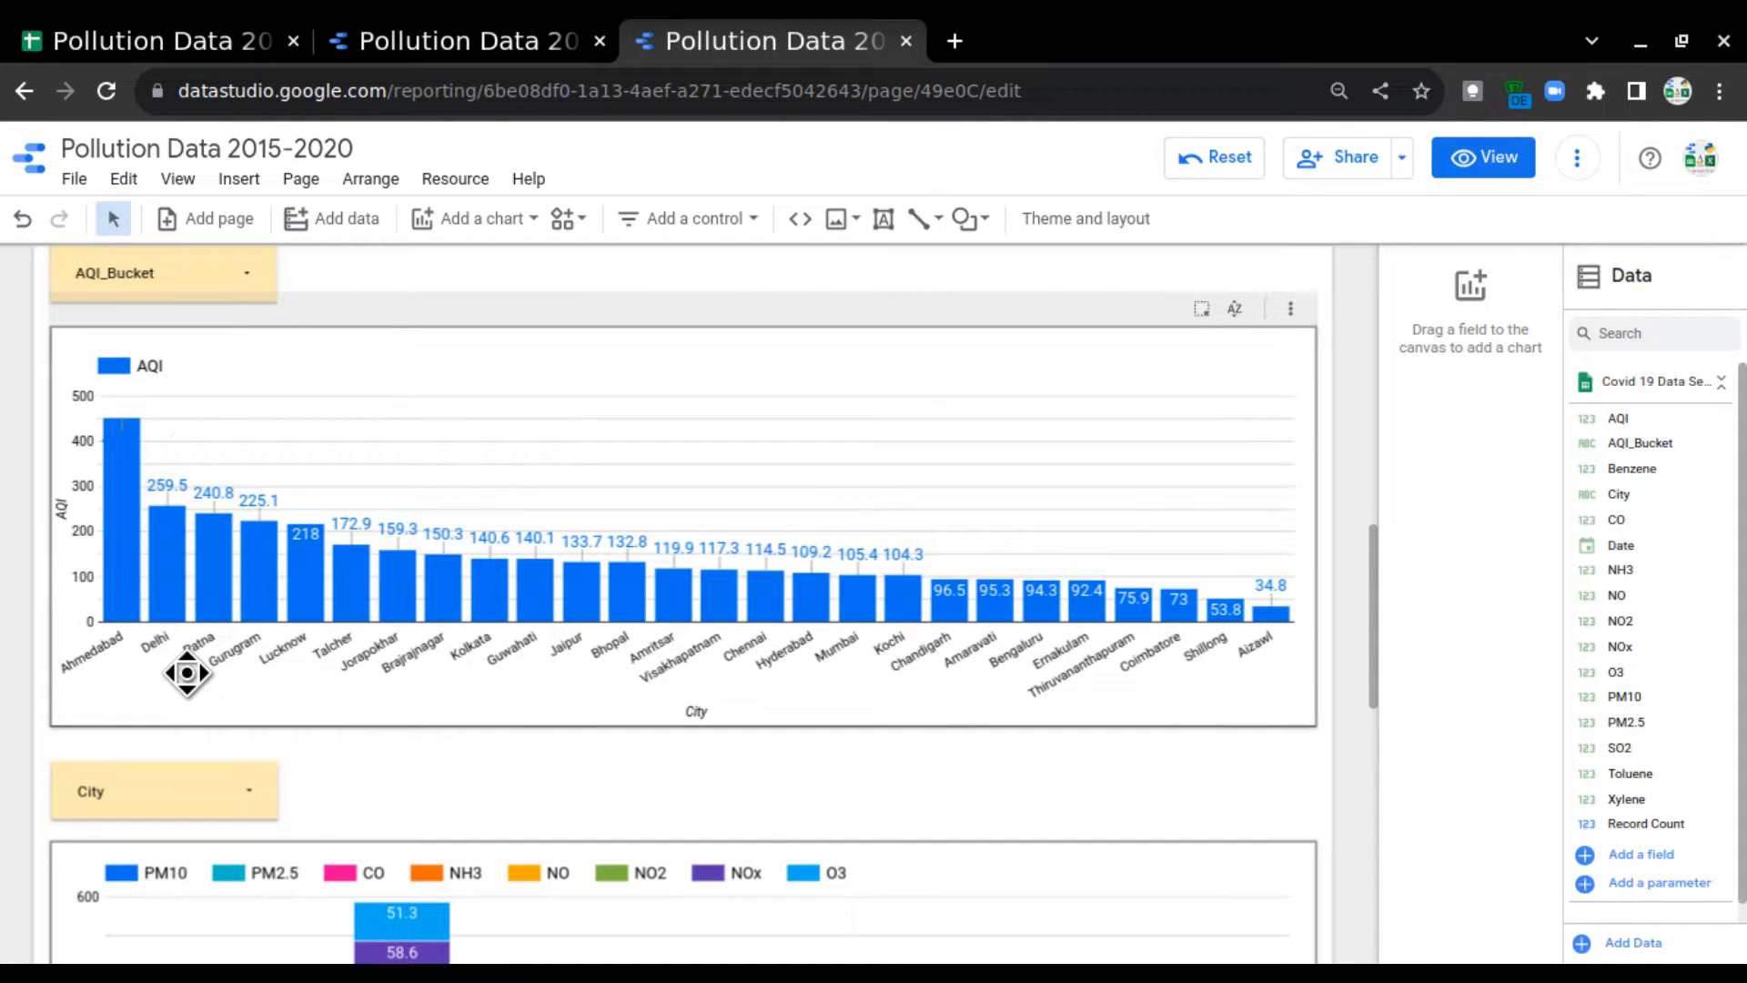
scroll(663, 636, up, 3)
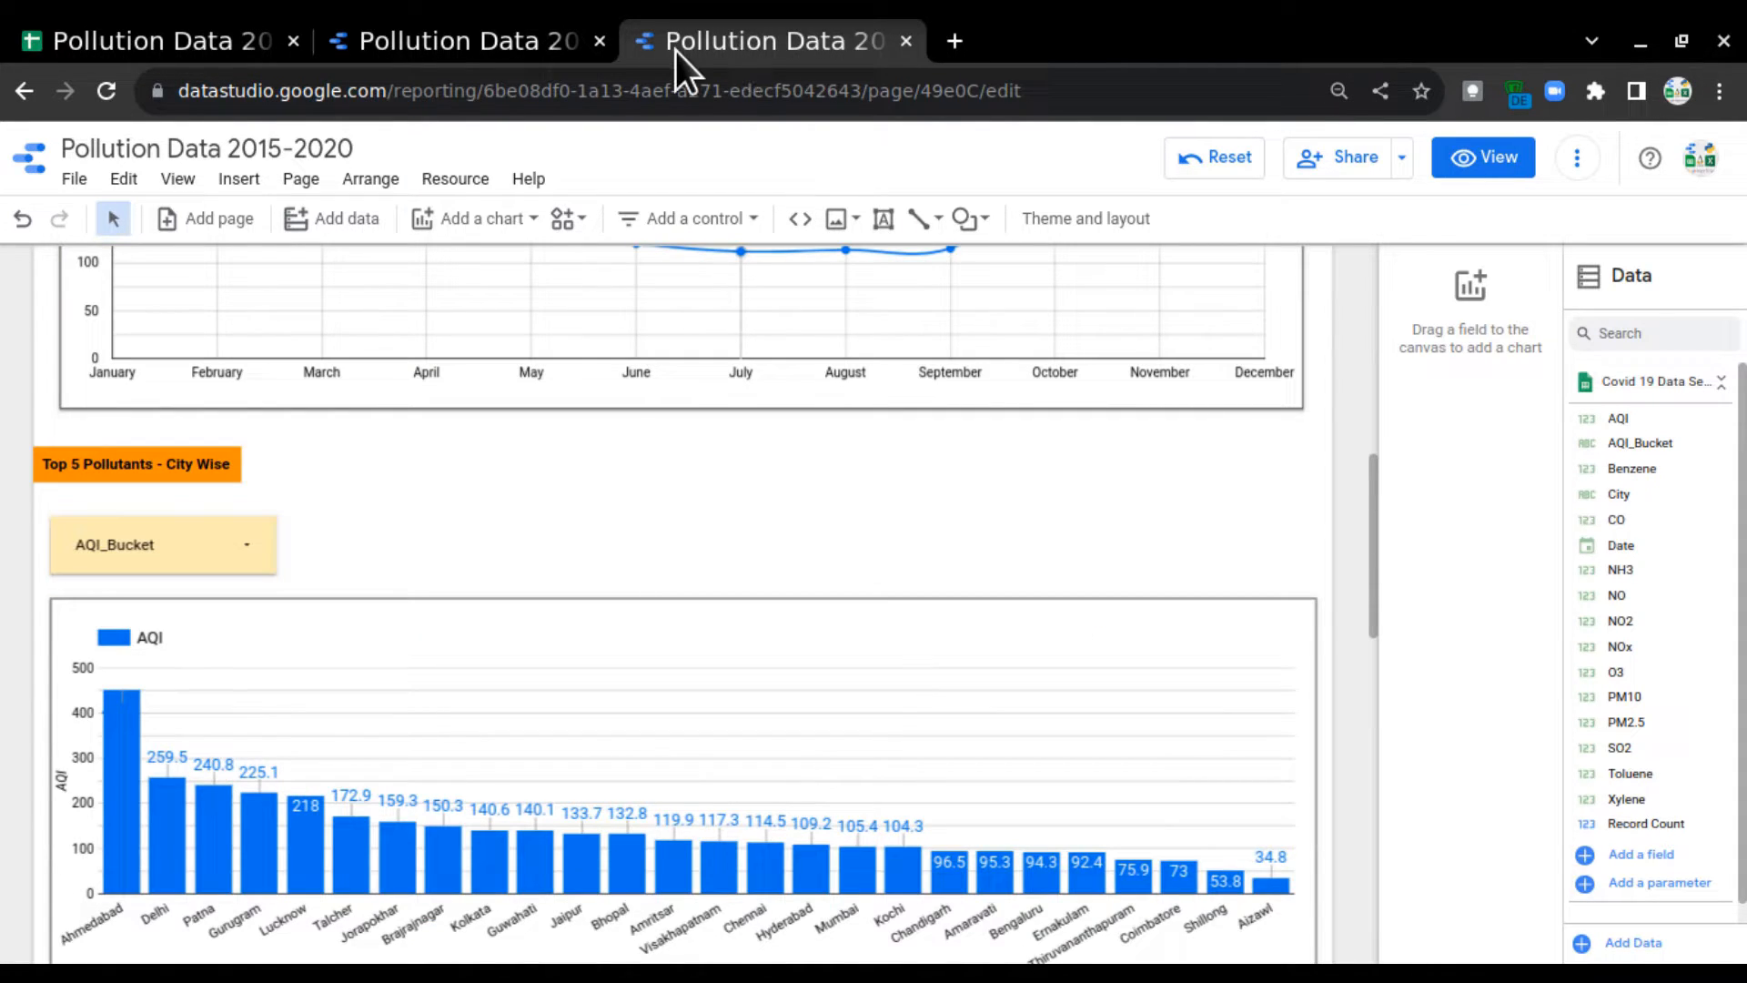
click(519, 52)
scroll(437, 671, up, 2)
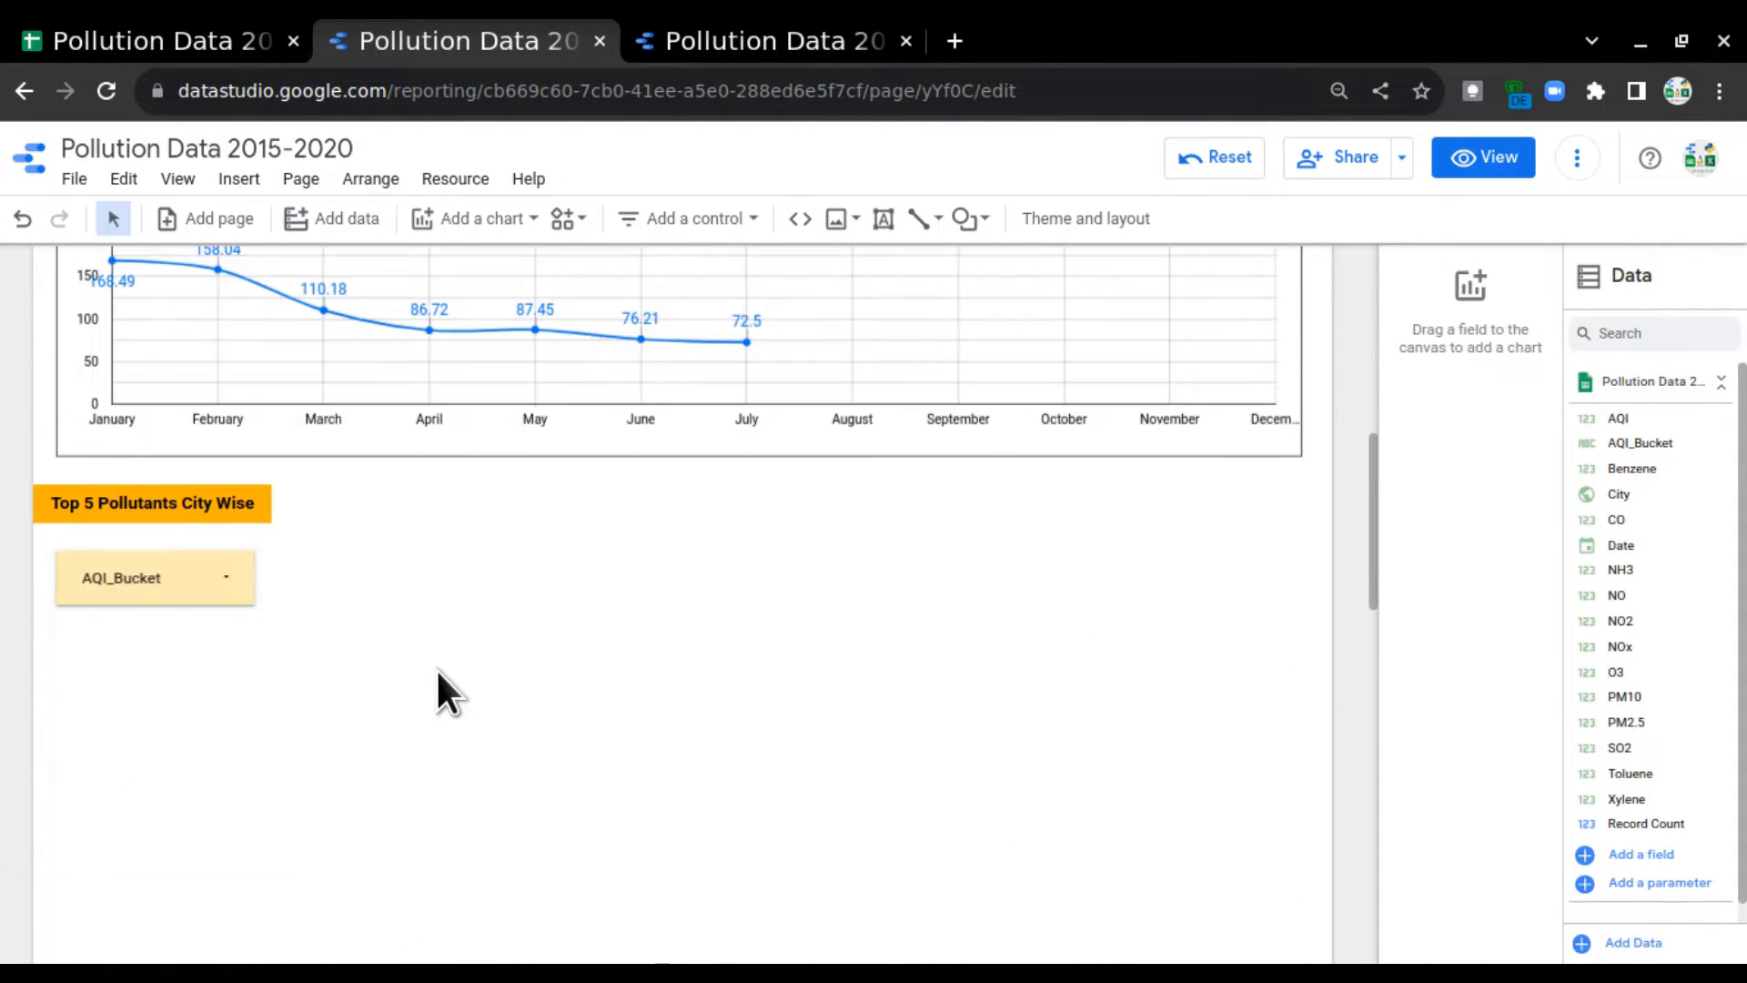
scroll(437, 670, down, 2)
click(238, 182)
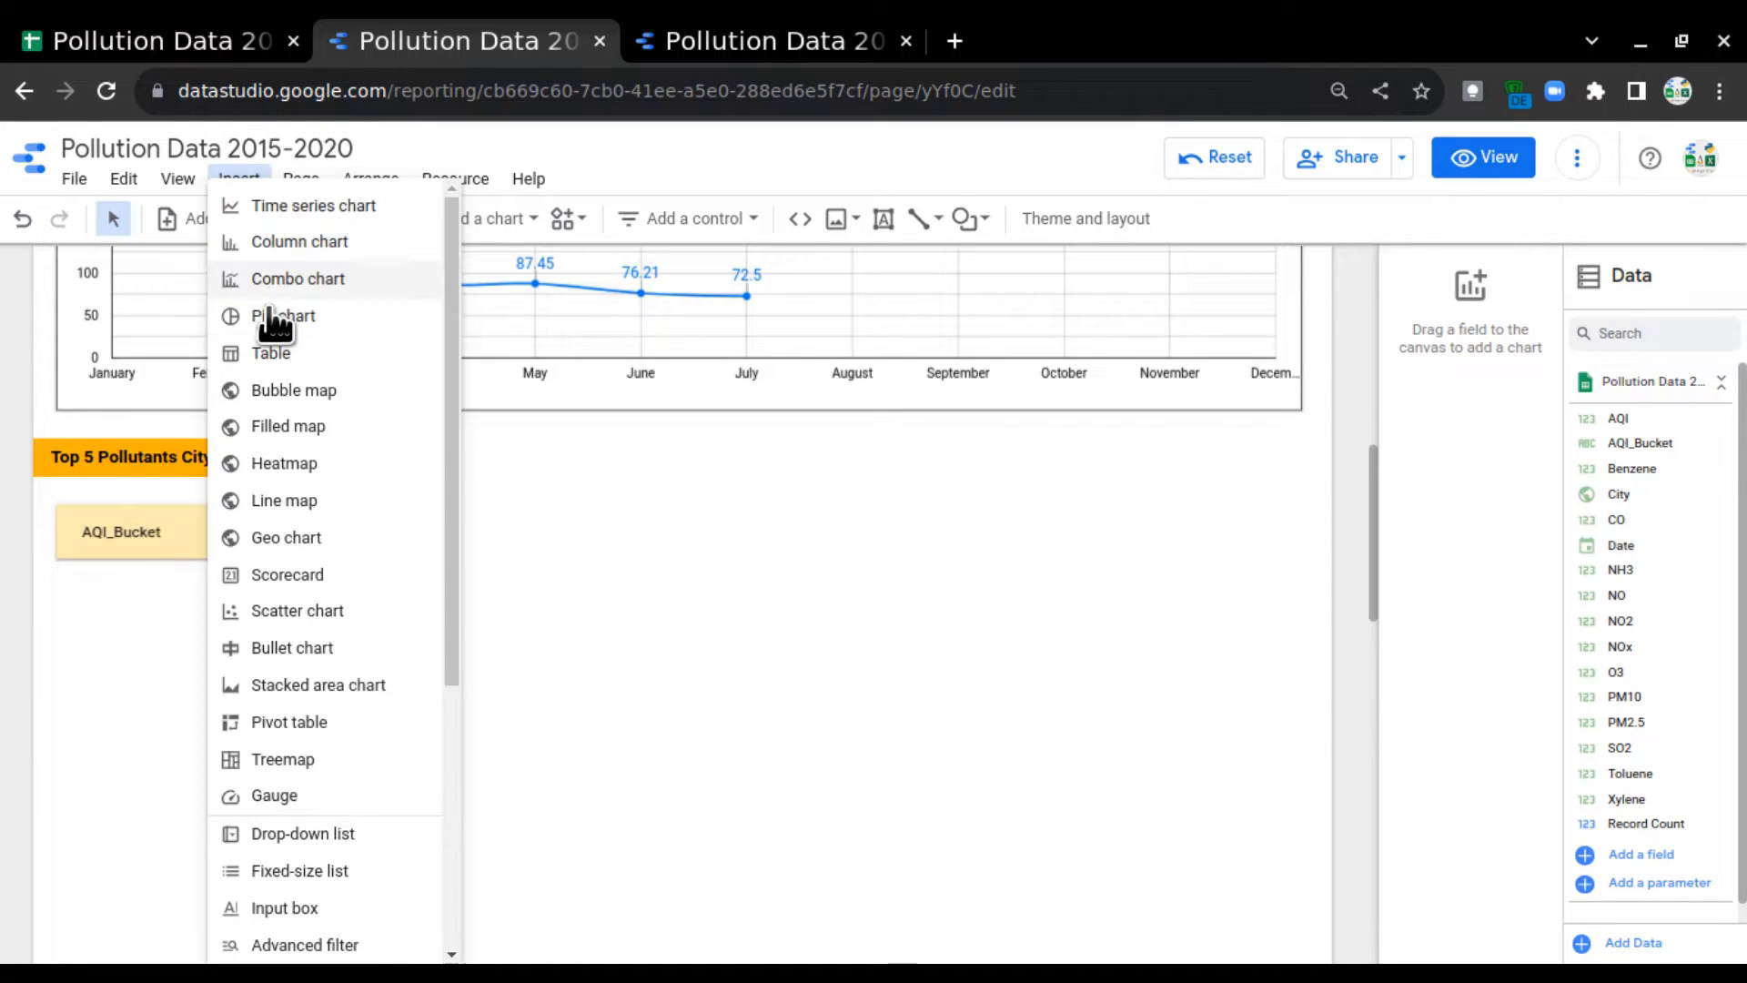
click(277, 353)
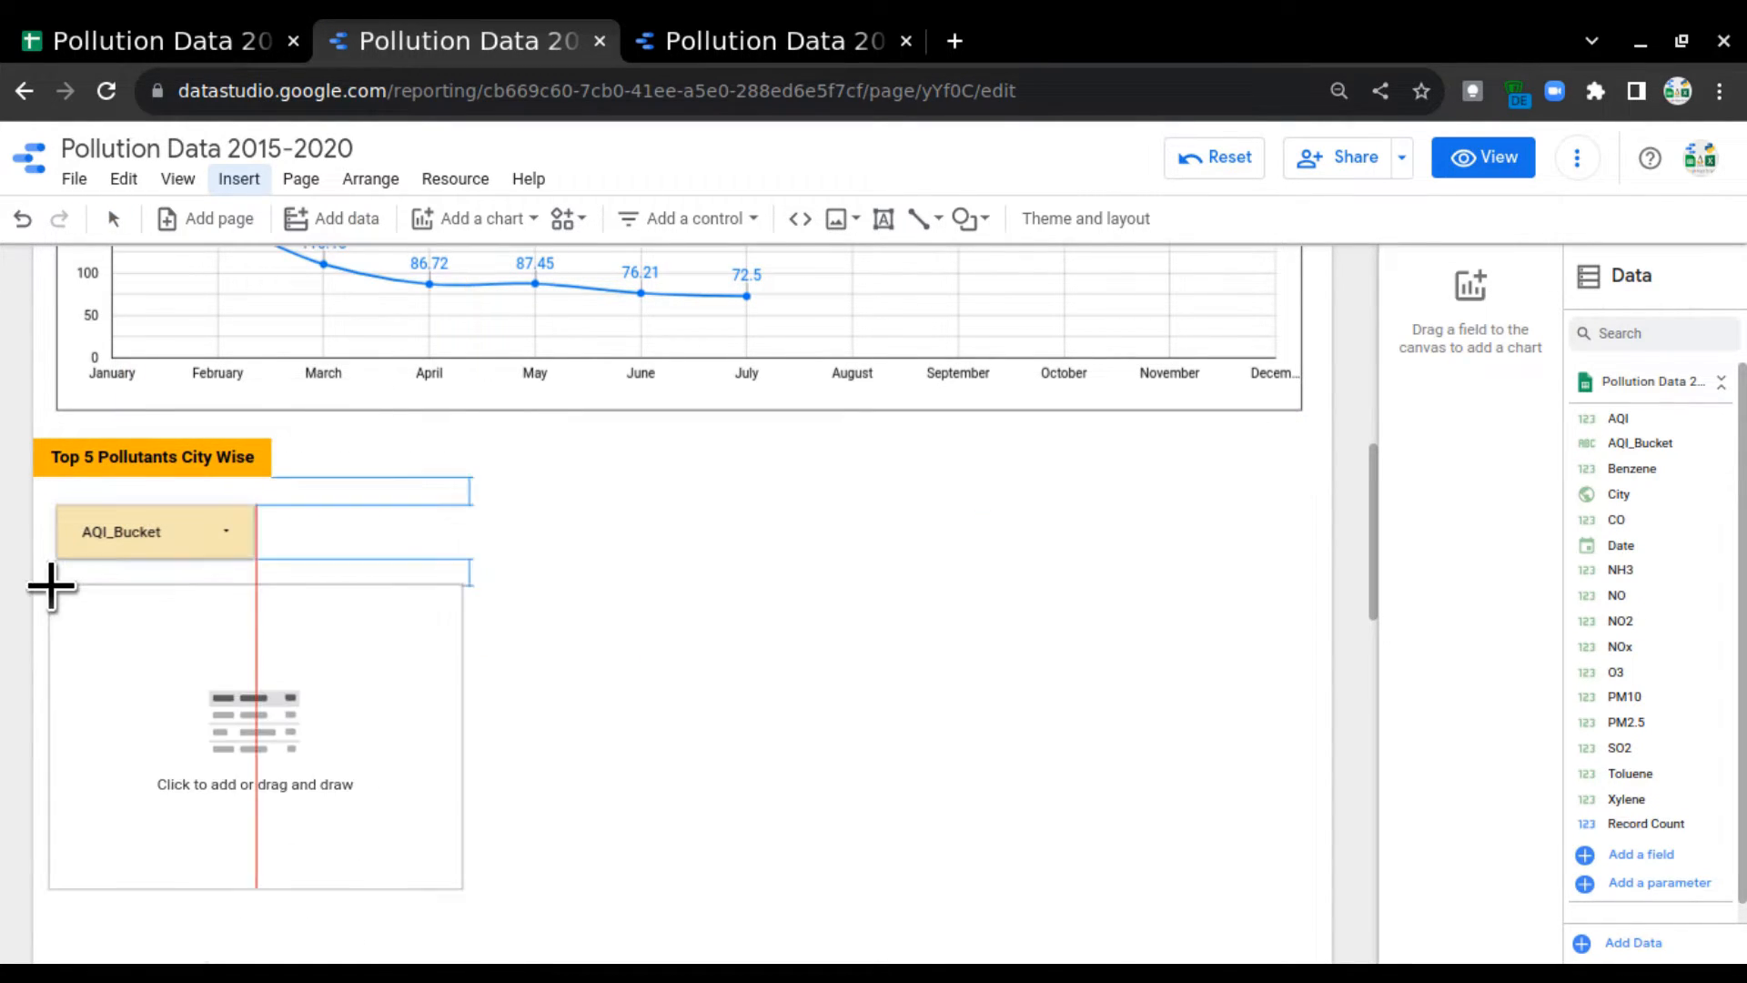
click(57, 584)
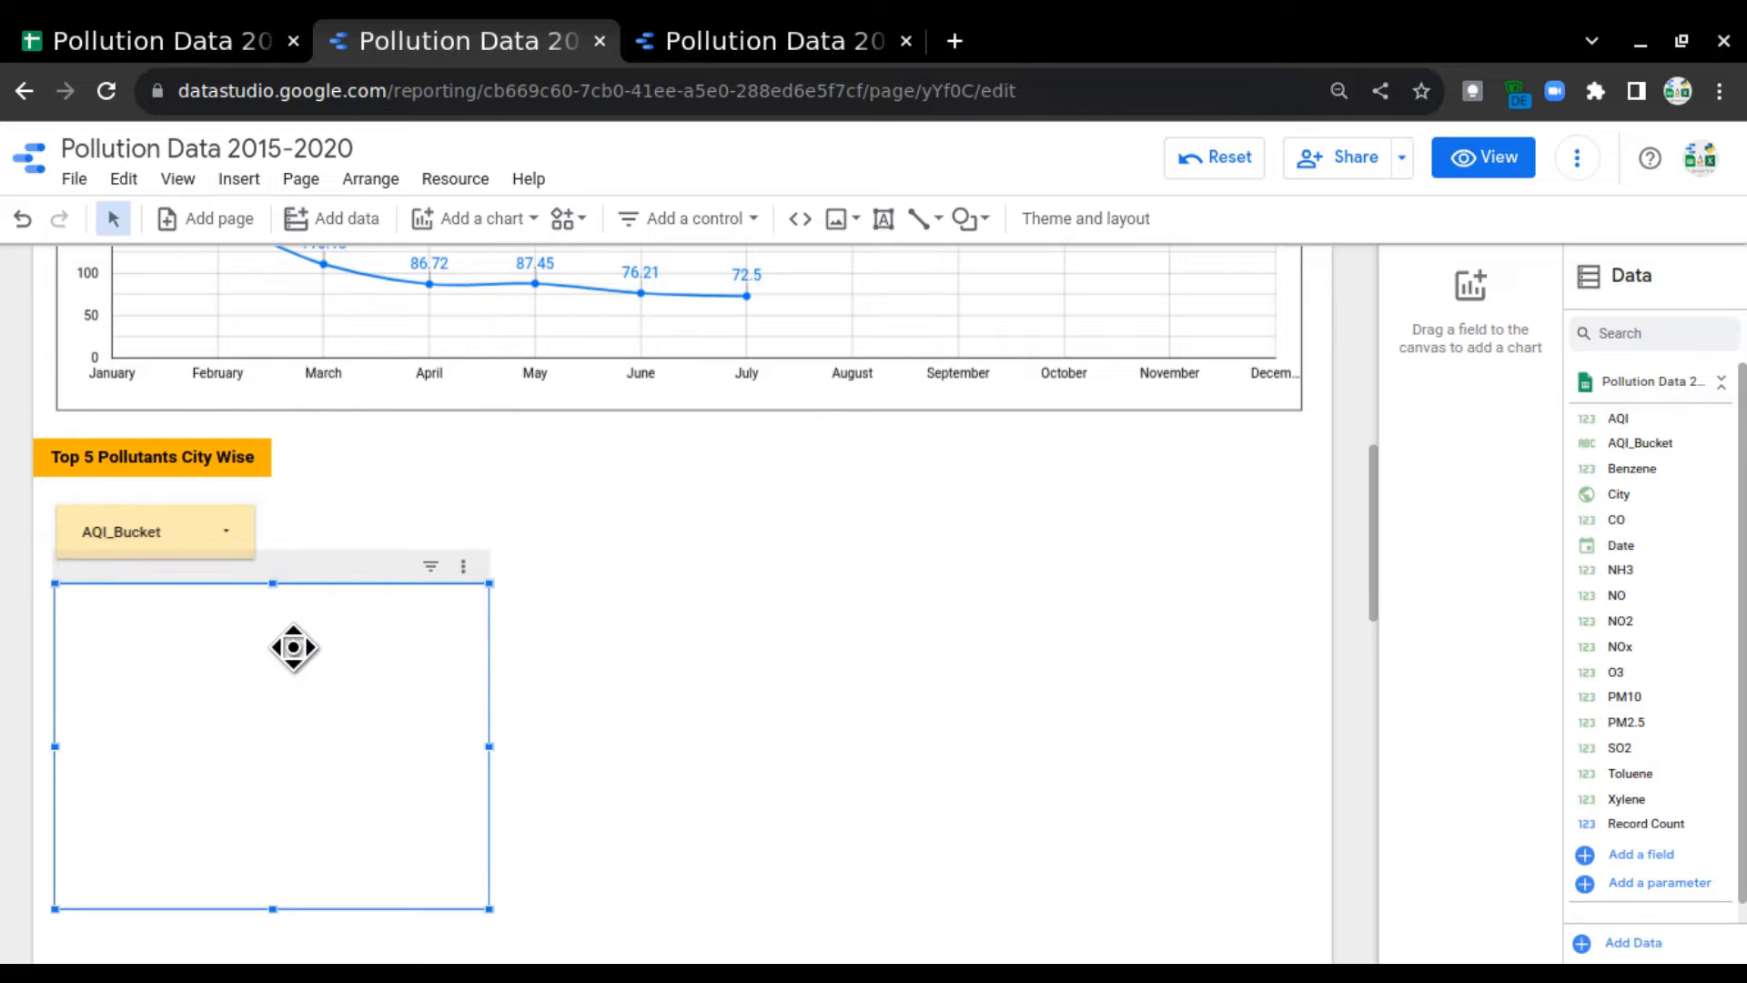
drag(482, 745, 1302, 728)
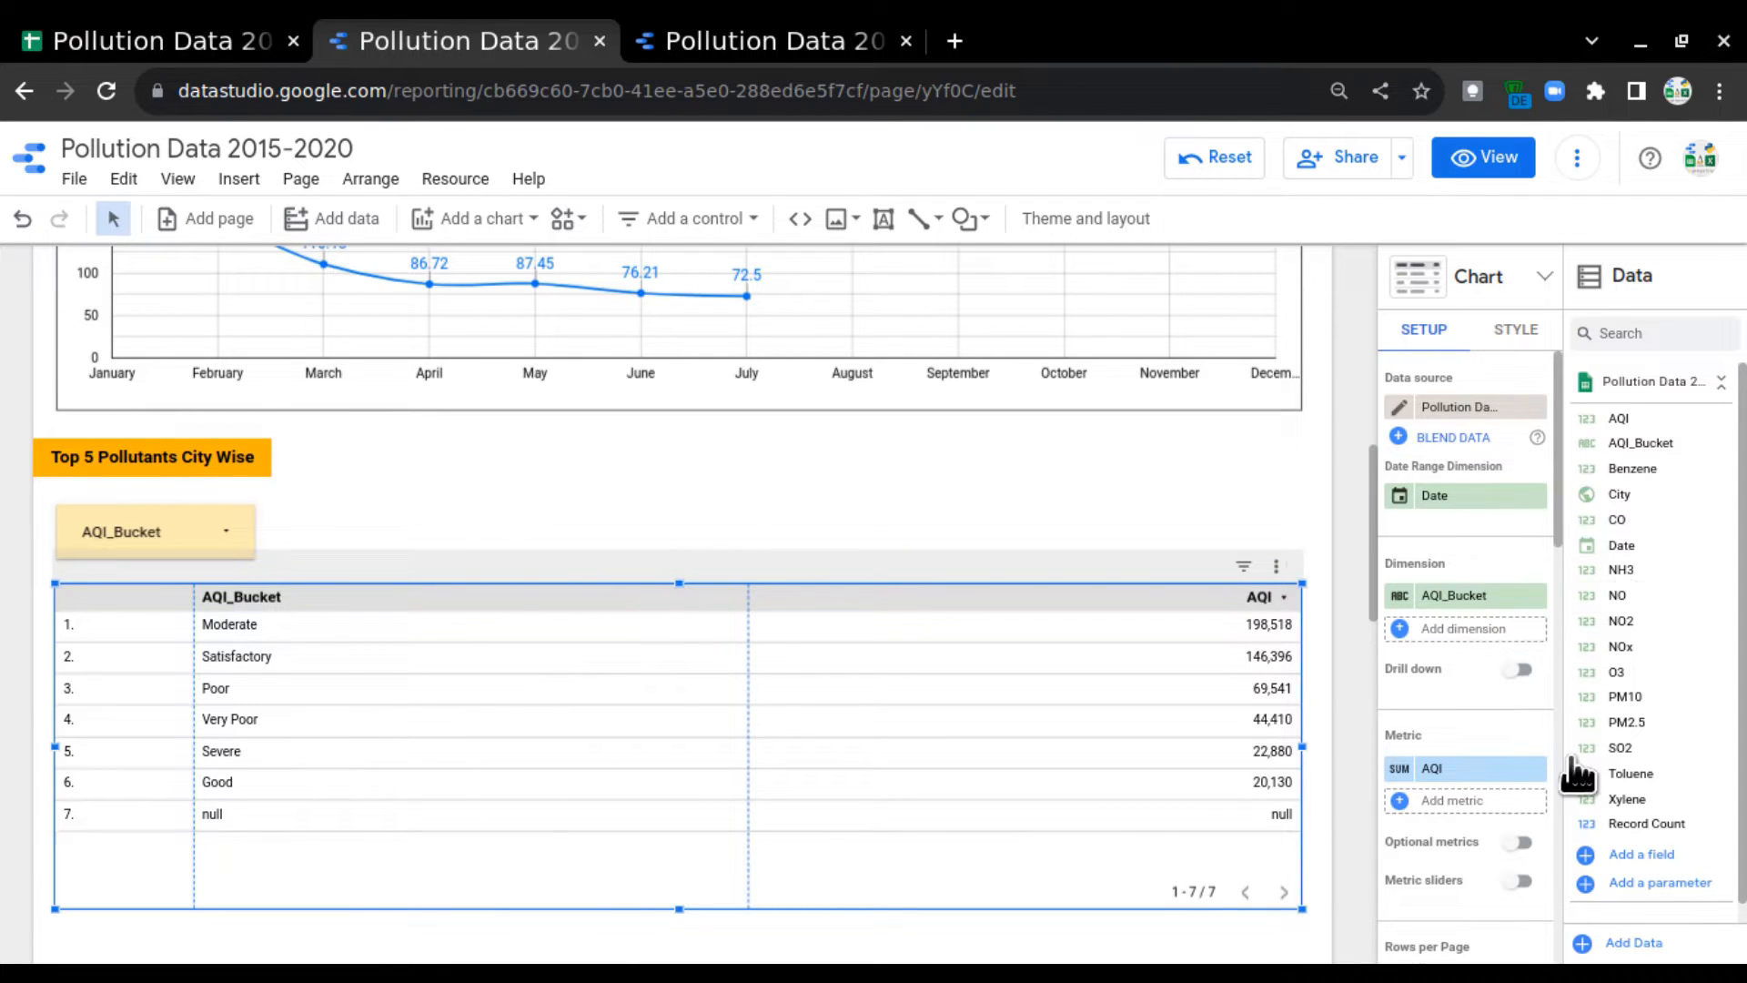
Step: Set the new table's dimension to City and change its AQI metric aggregation to Average
drag(1656, 492, 1493, 612)
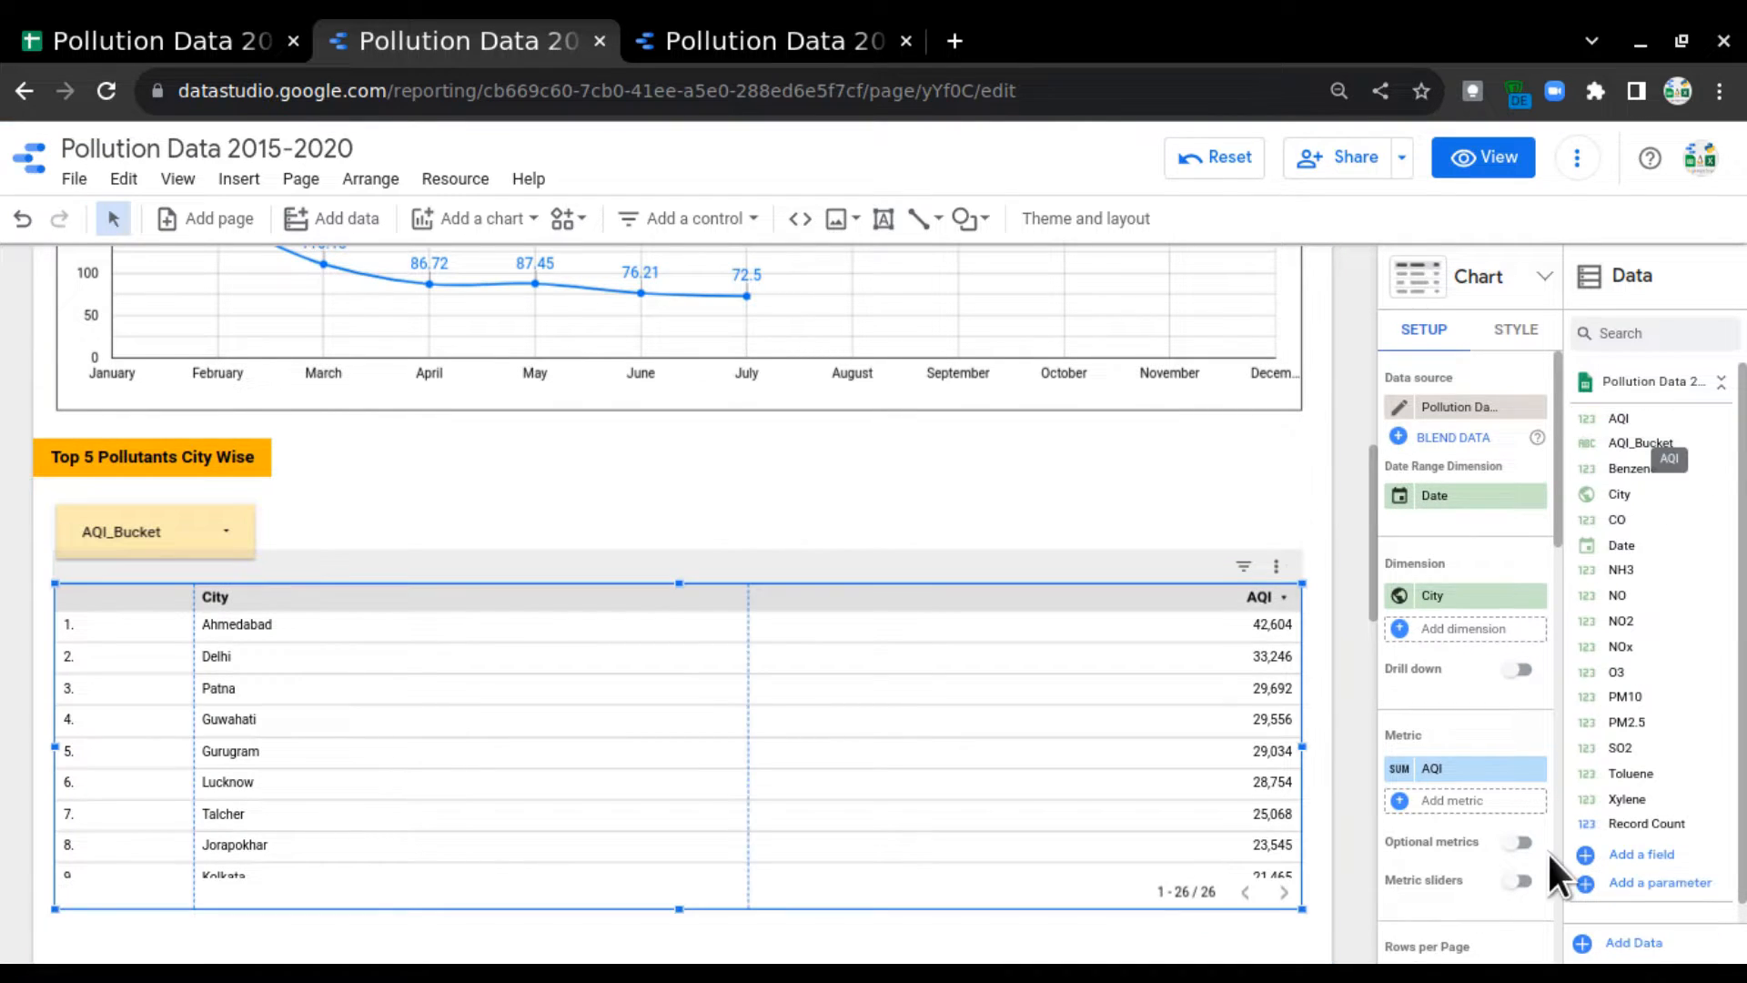
click(1401, 769)
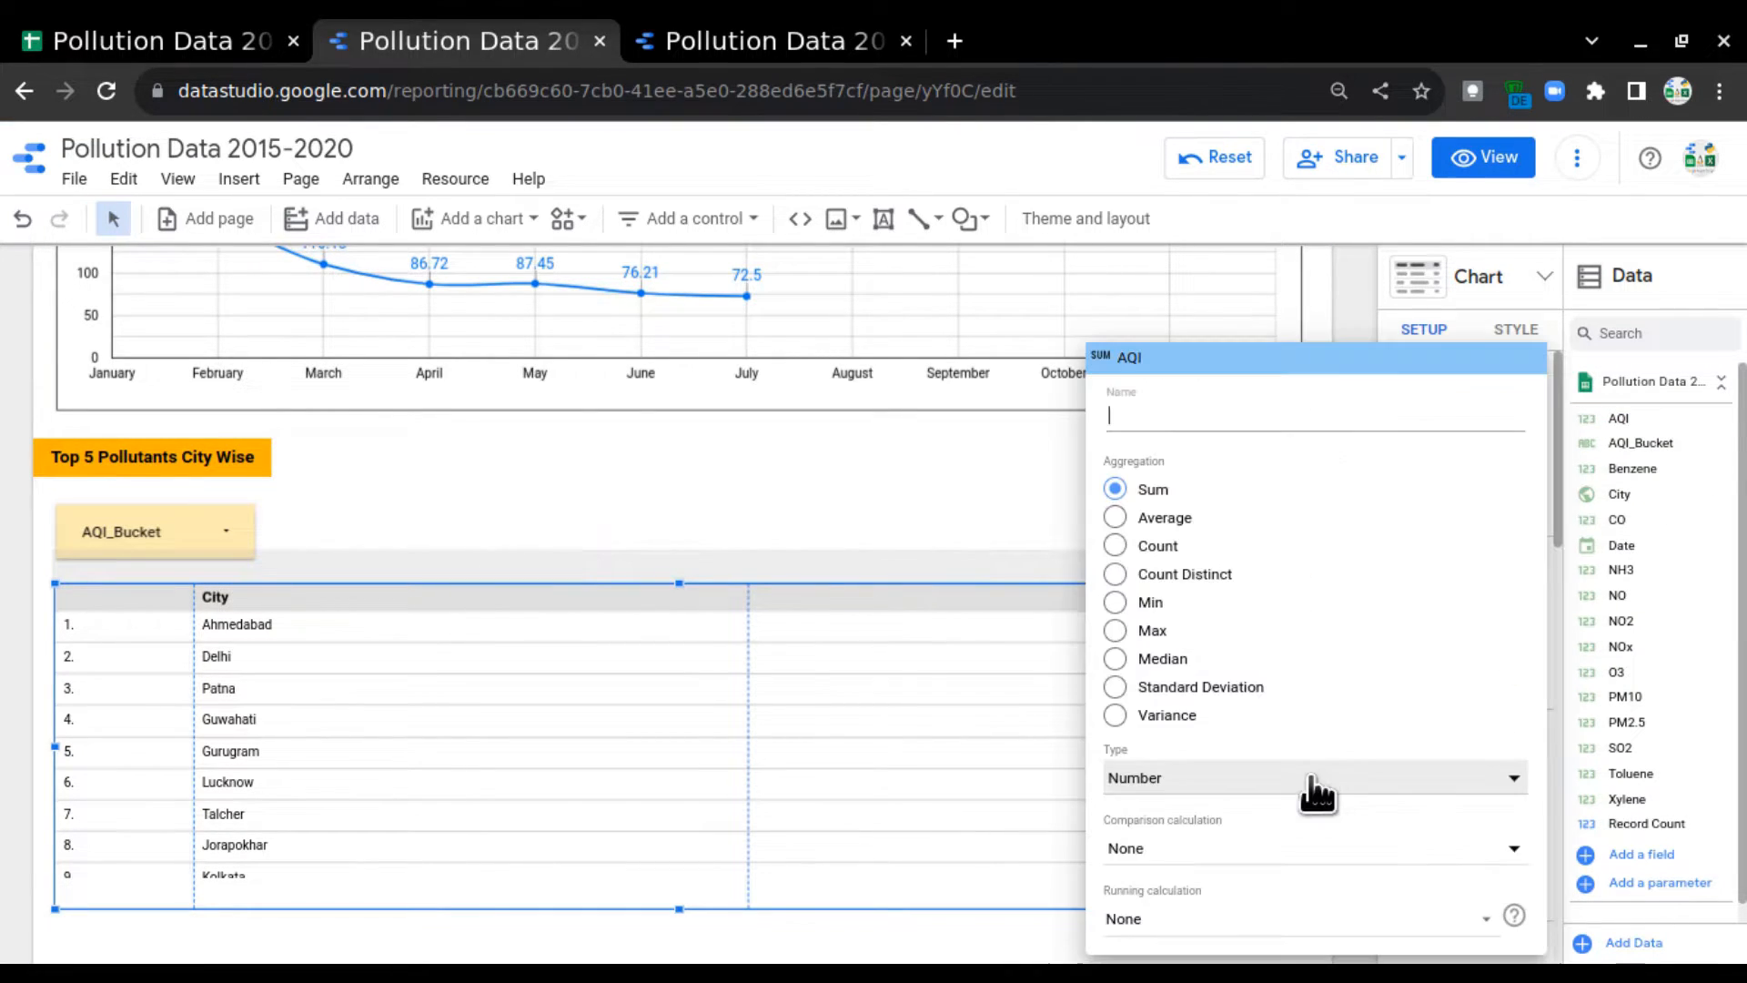
click(1172, 520)
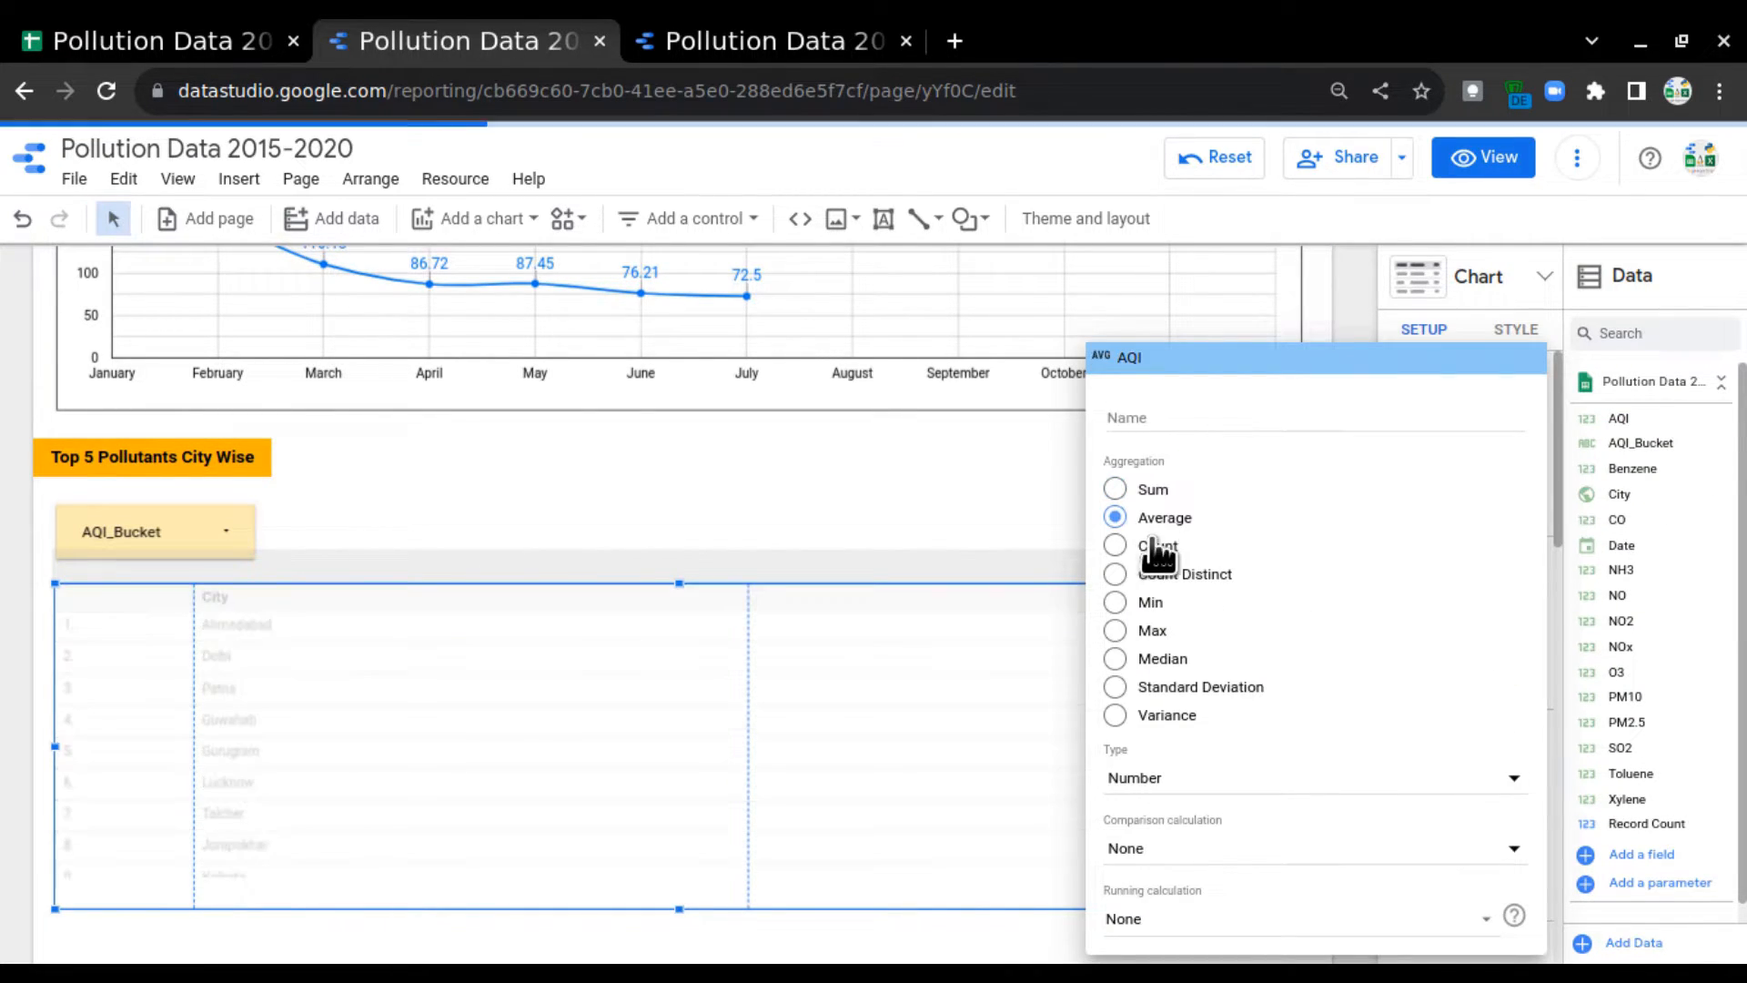
click(785, 570)
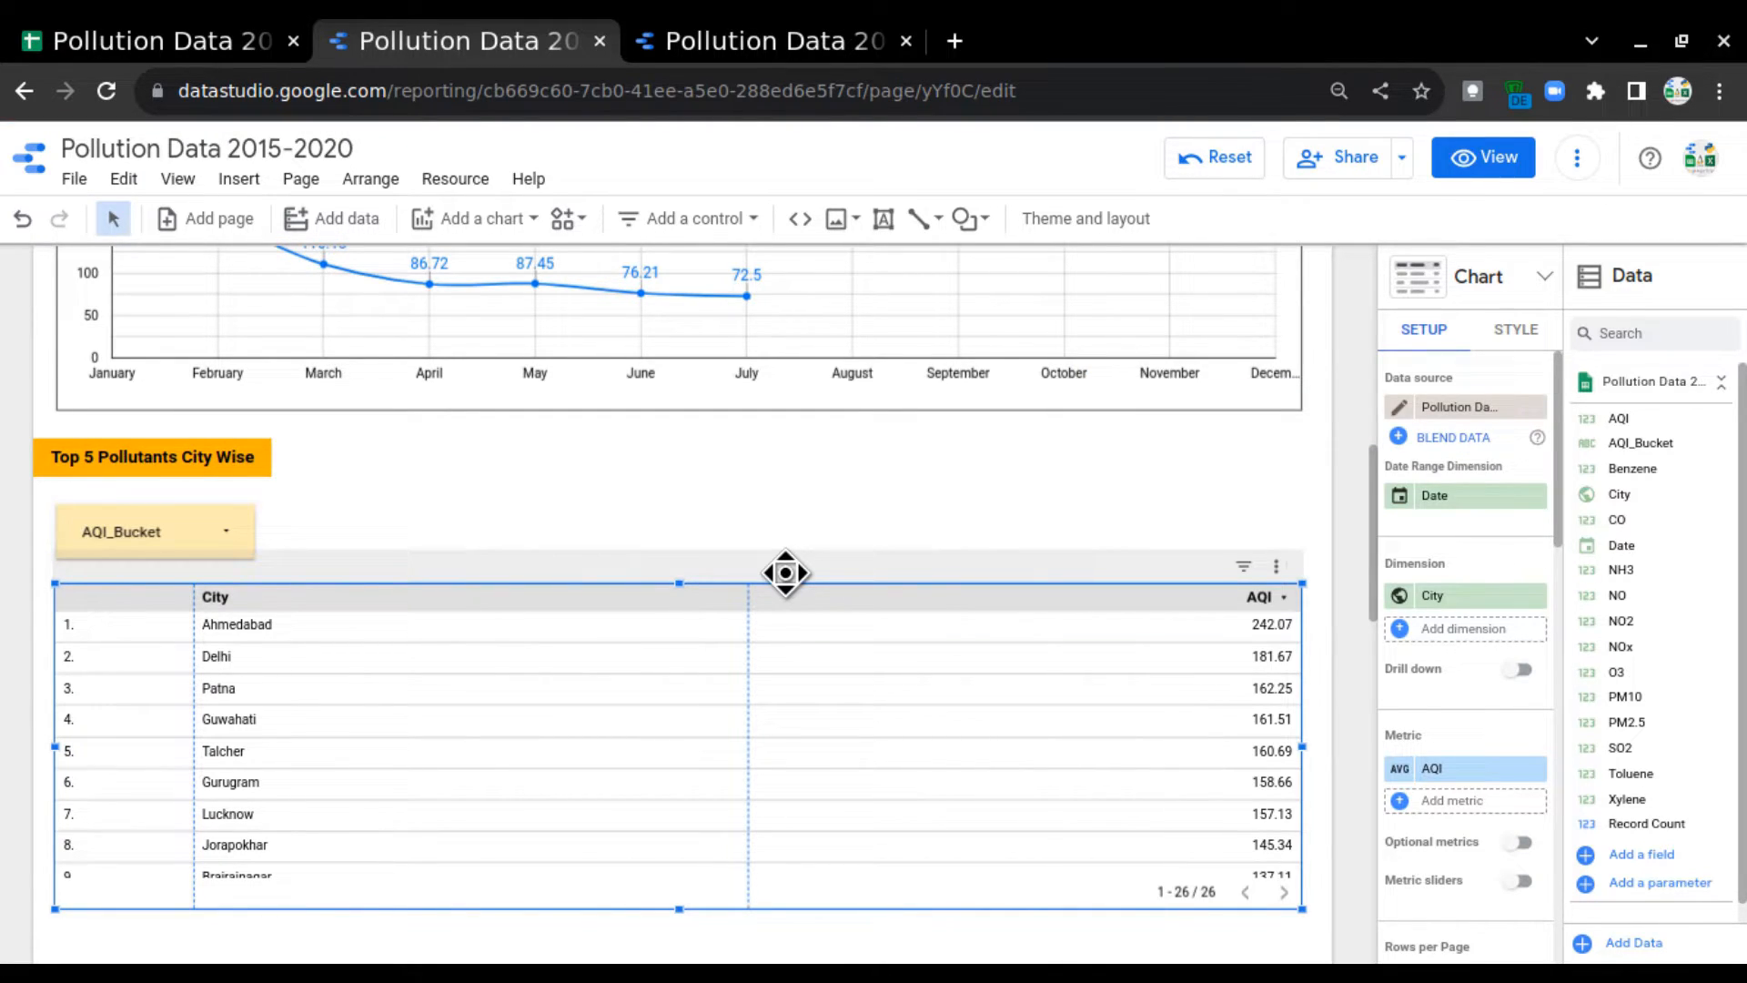
Step: Convert the City and average AQI table below the AQI_Bucket filter into a vertical column chart
click(1498, 283)
click(1404, 393)
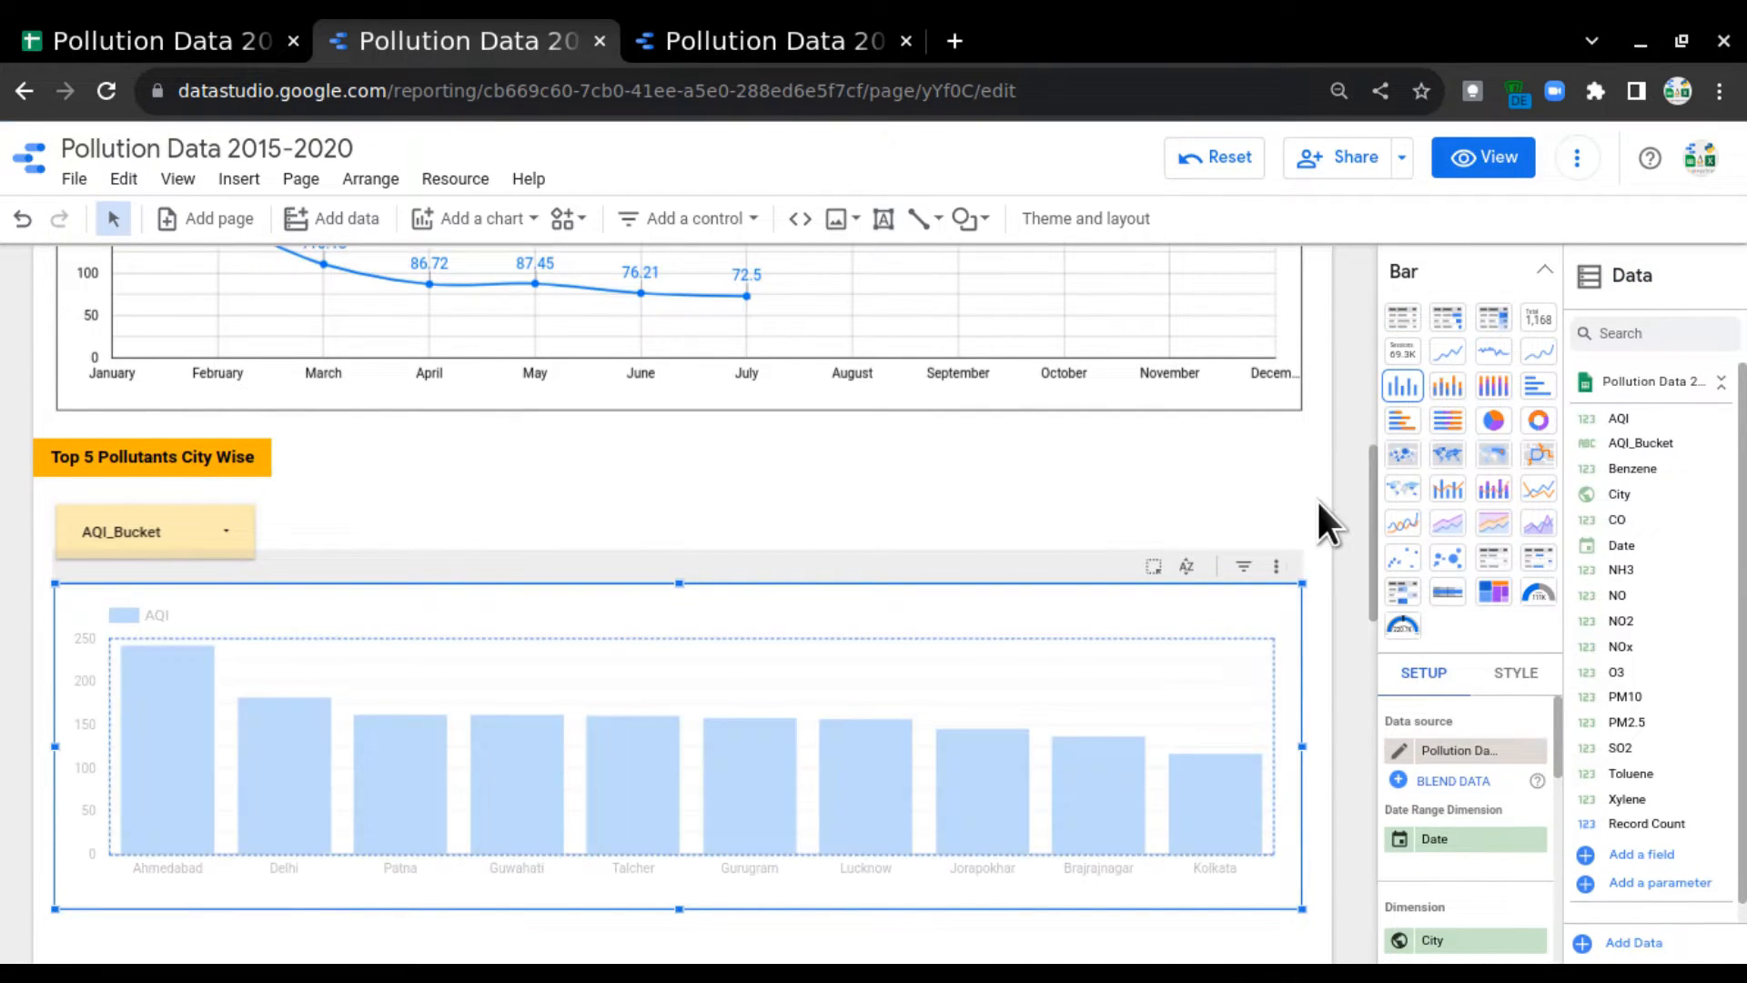
scroll(1323, 514, down, 1)
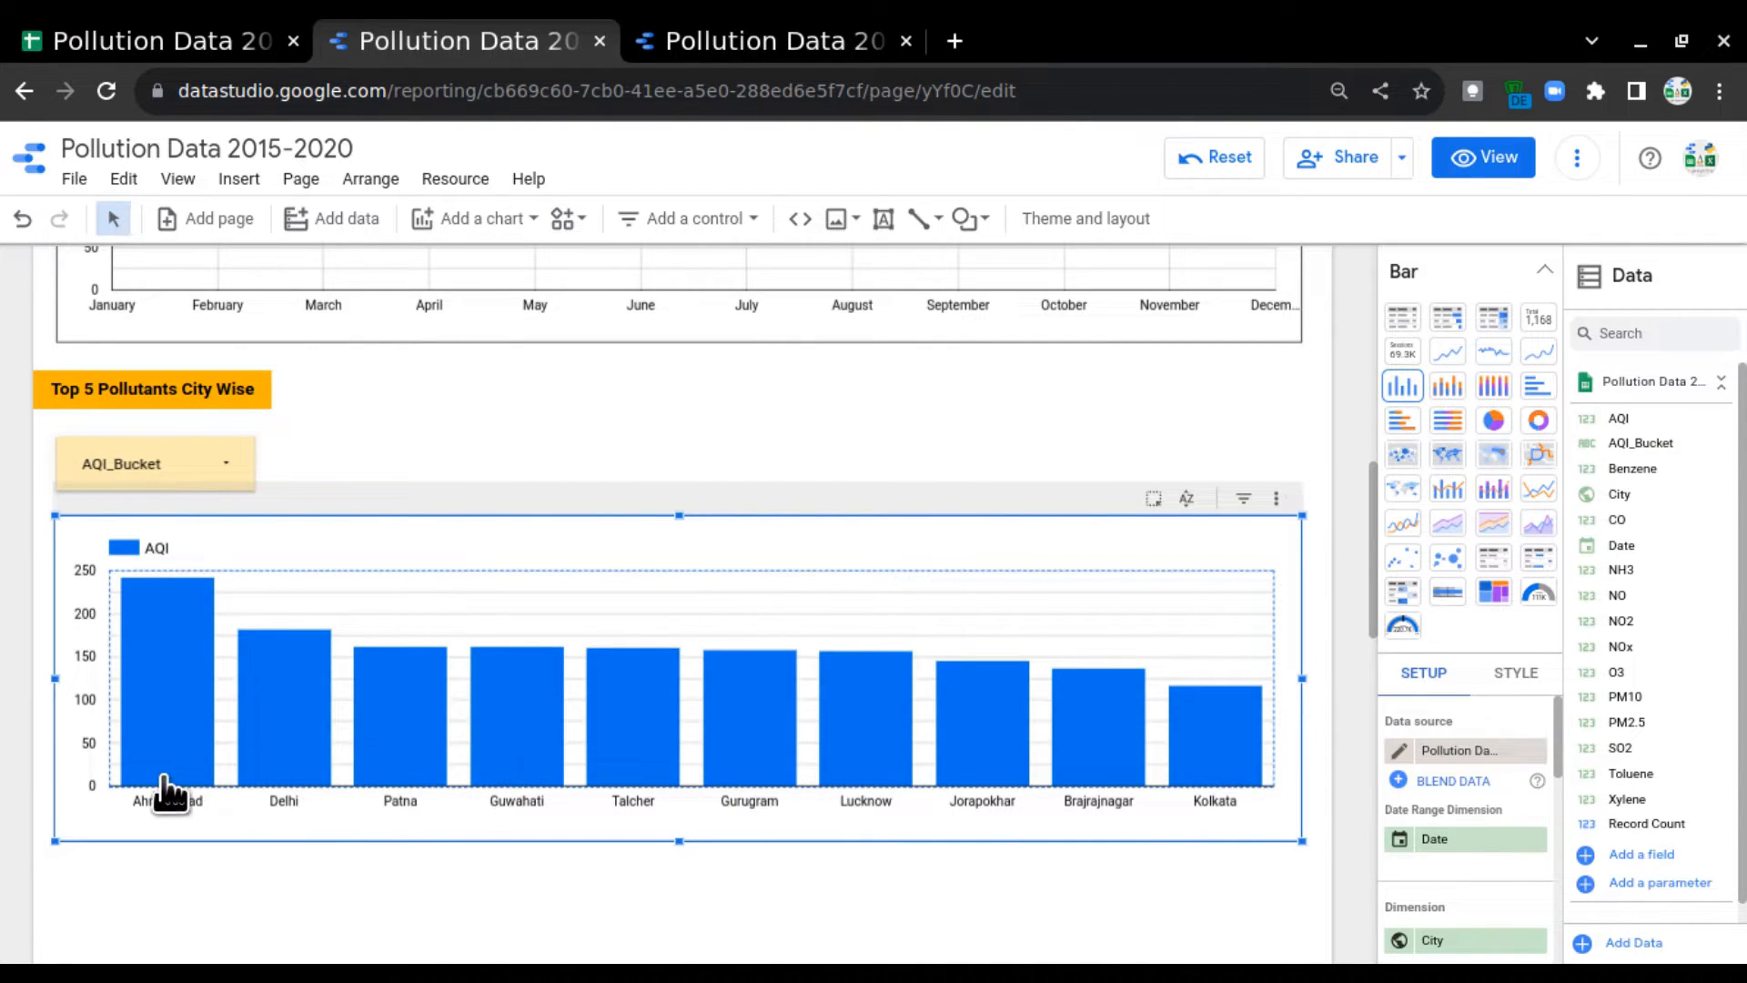
click(1546, 271)
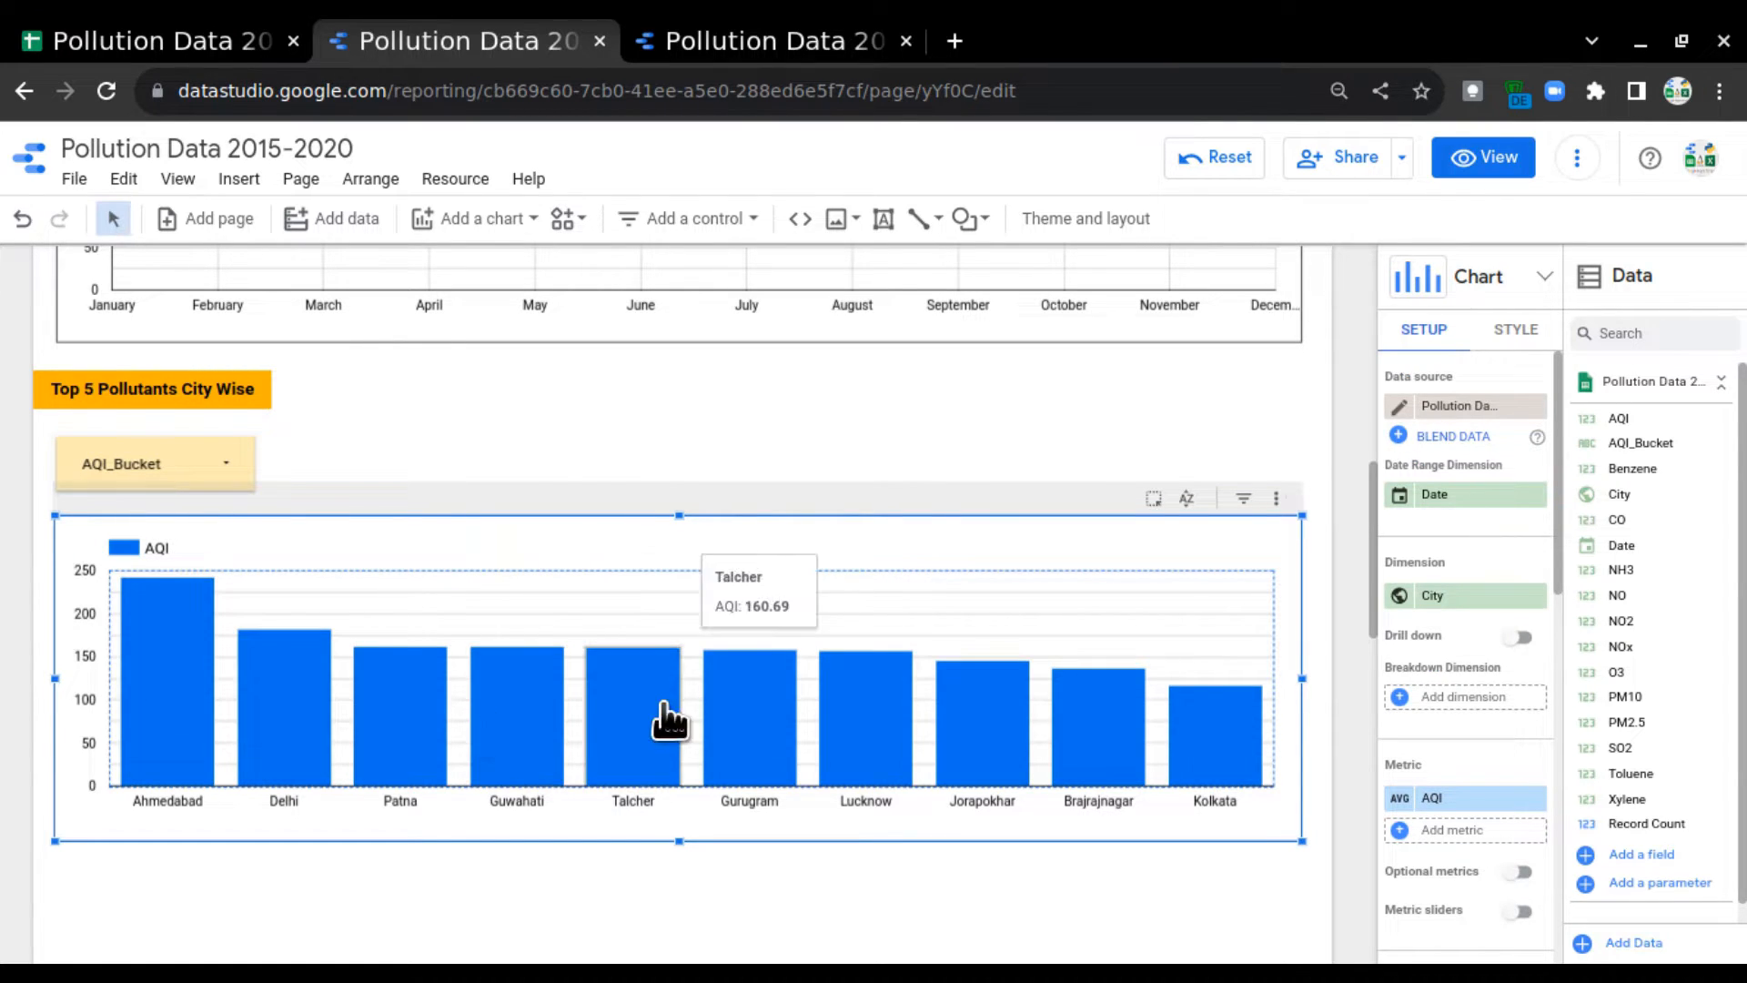
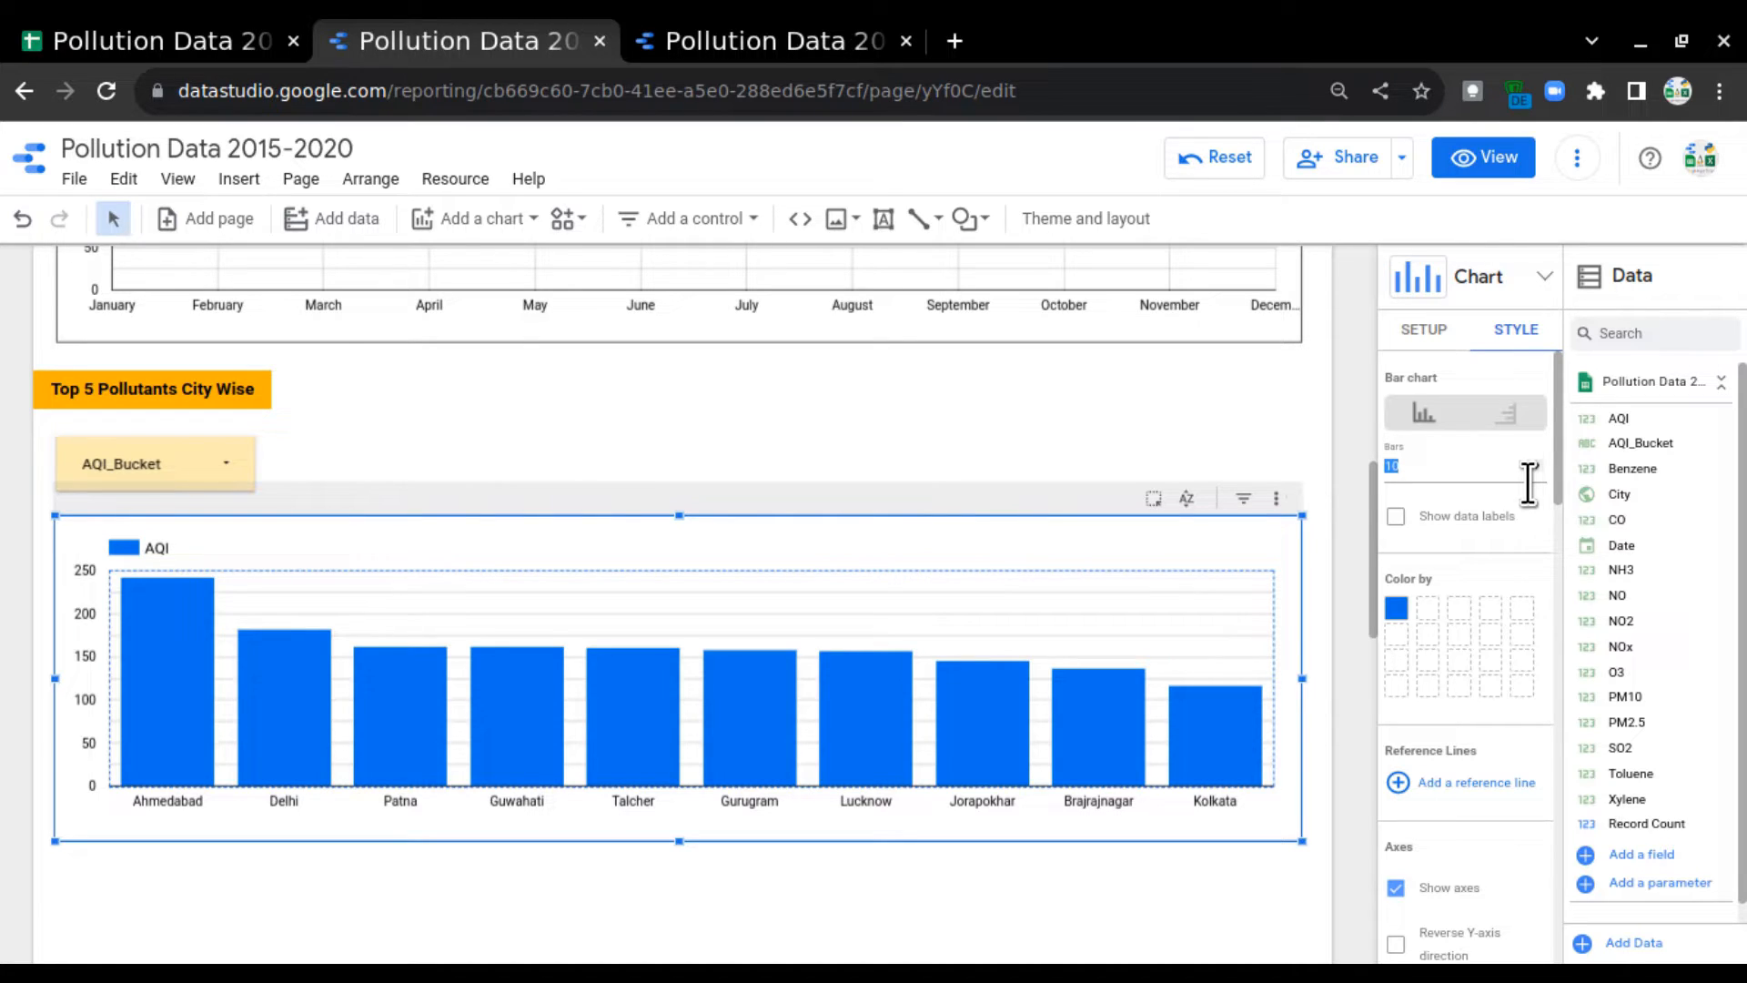
Step: Set the city chart's number of bars to 200 and show data labels with compact numbers
text(100)
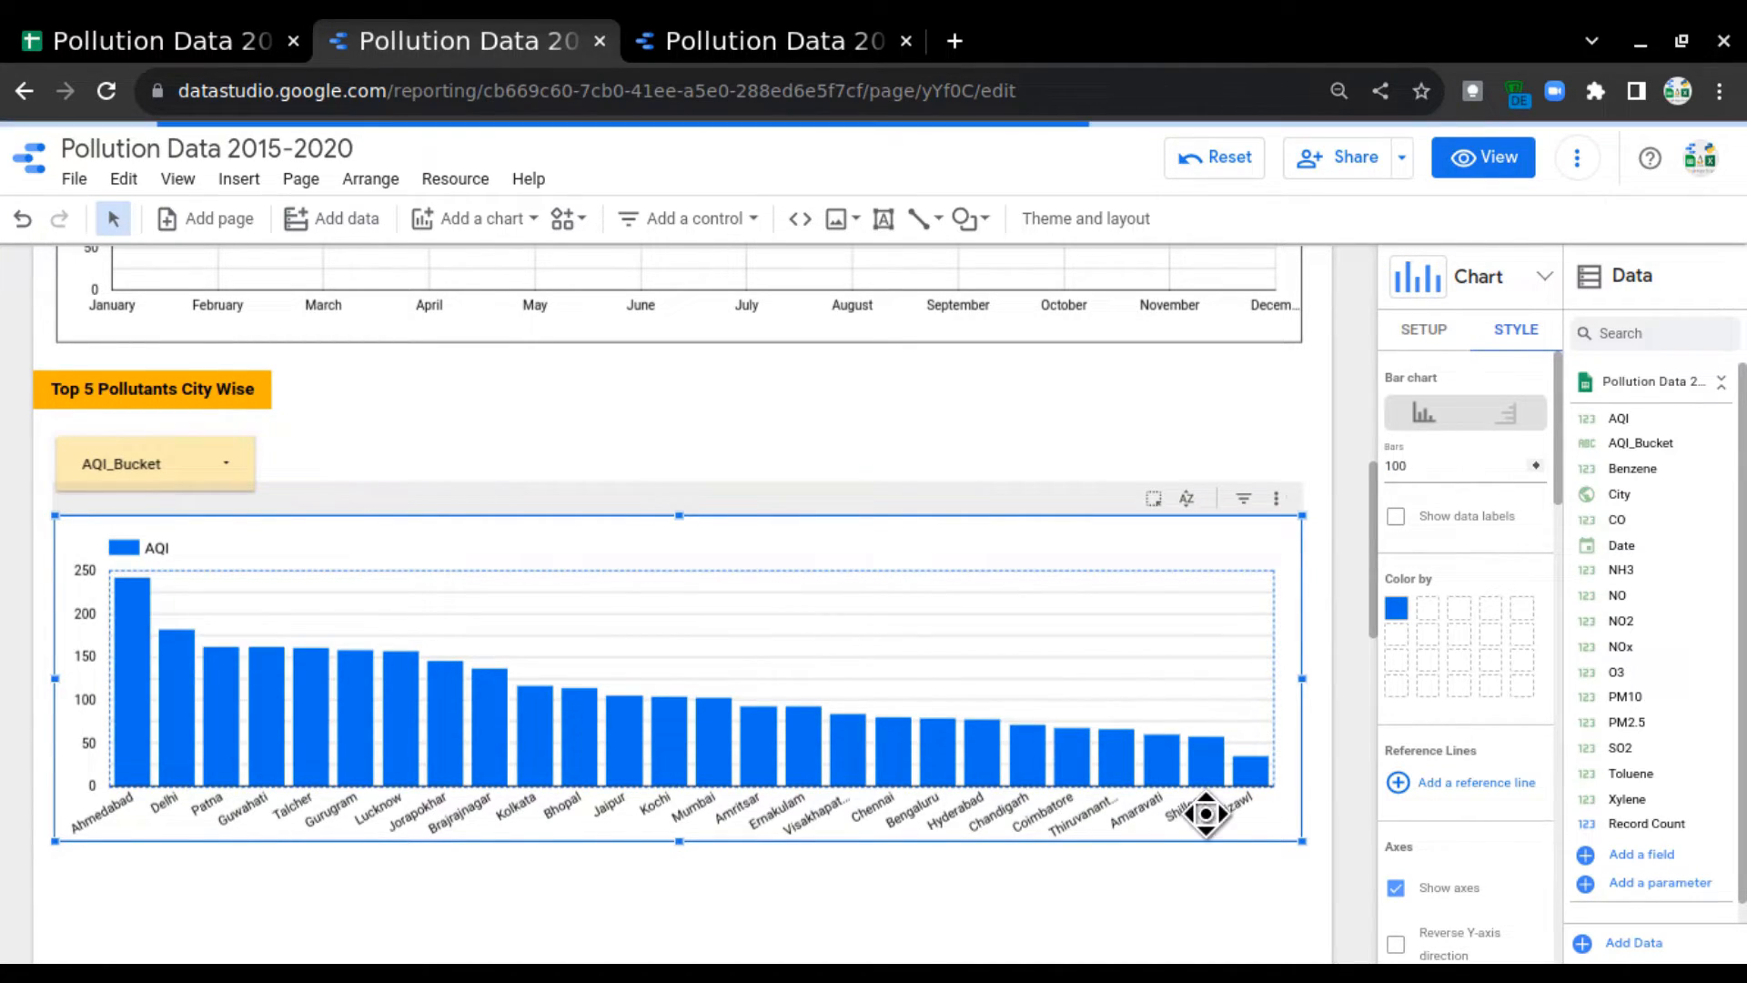
text(200)
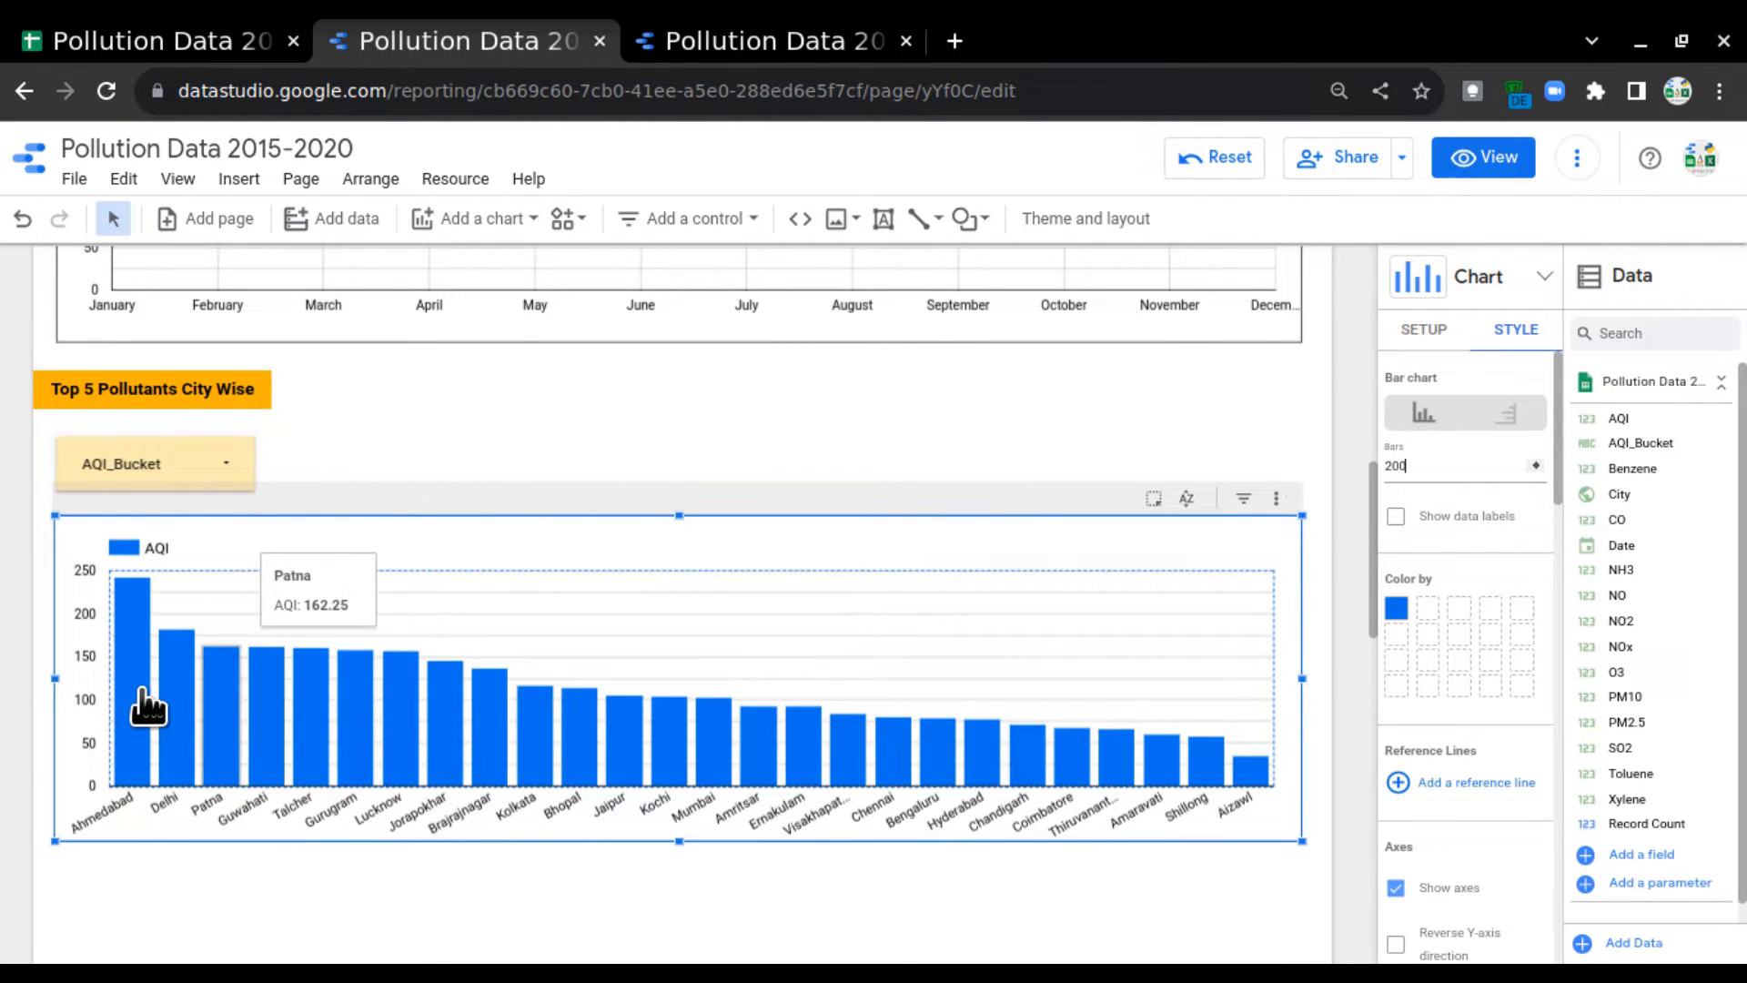
scroll(165, 728, down, 2)
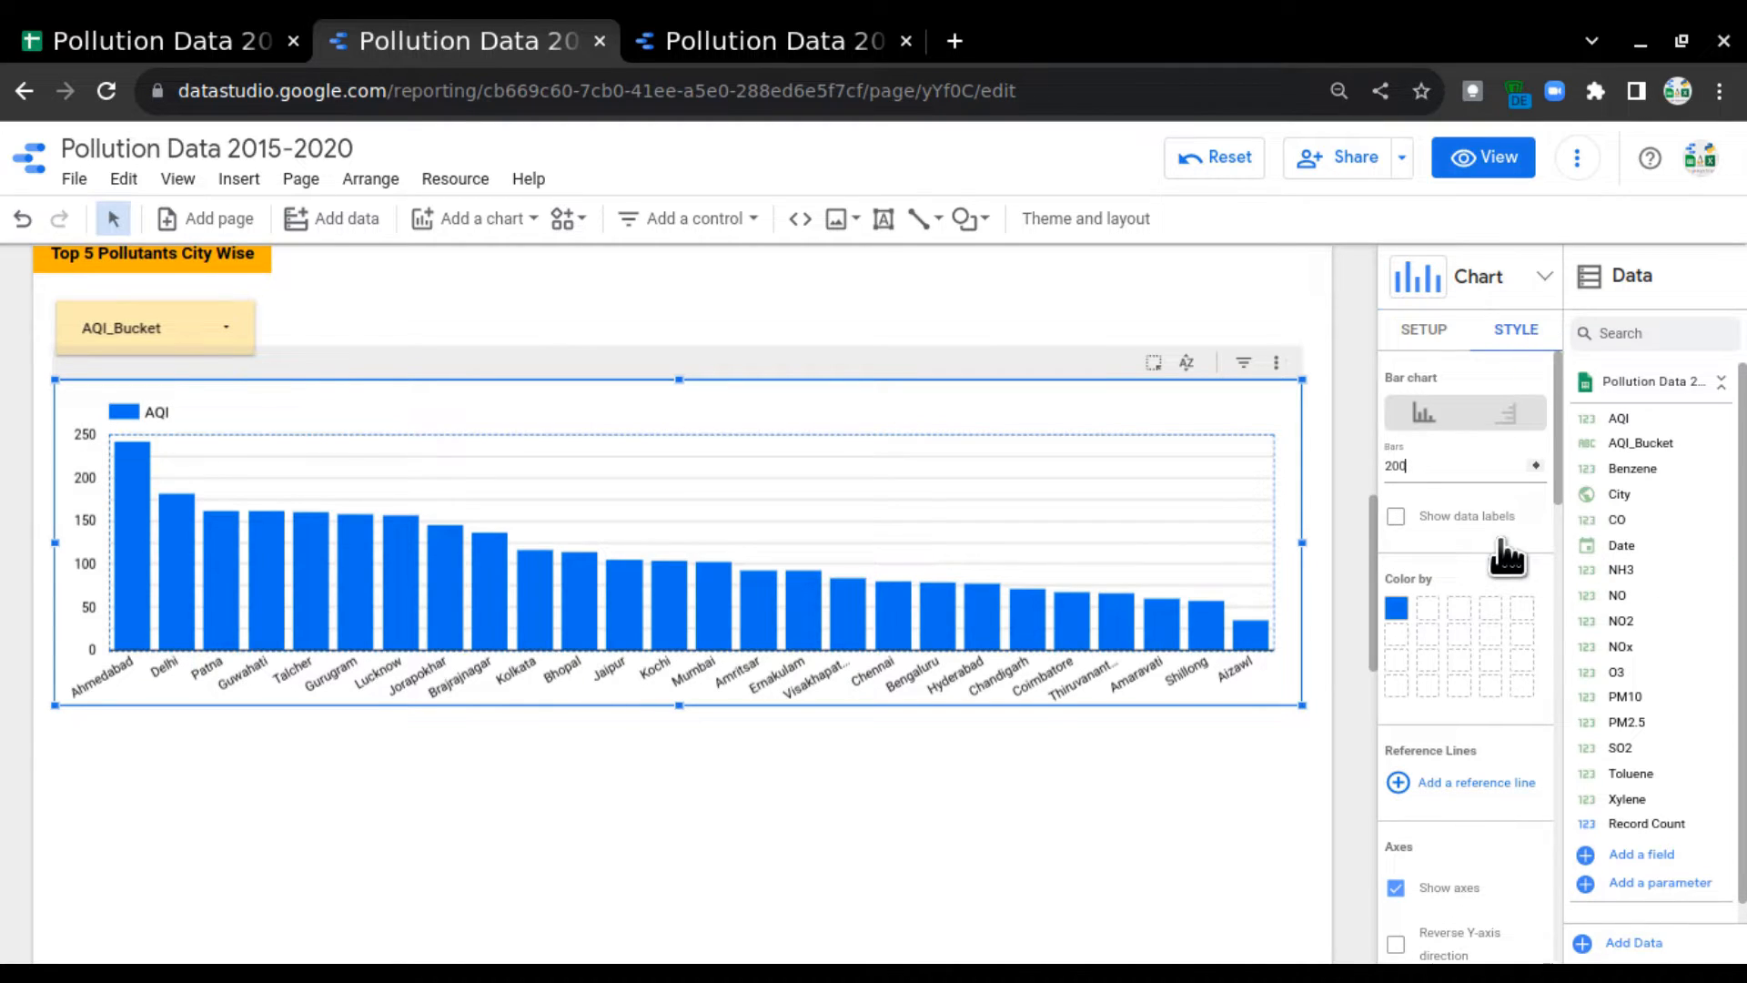
click(1394, 516)
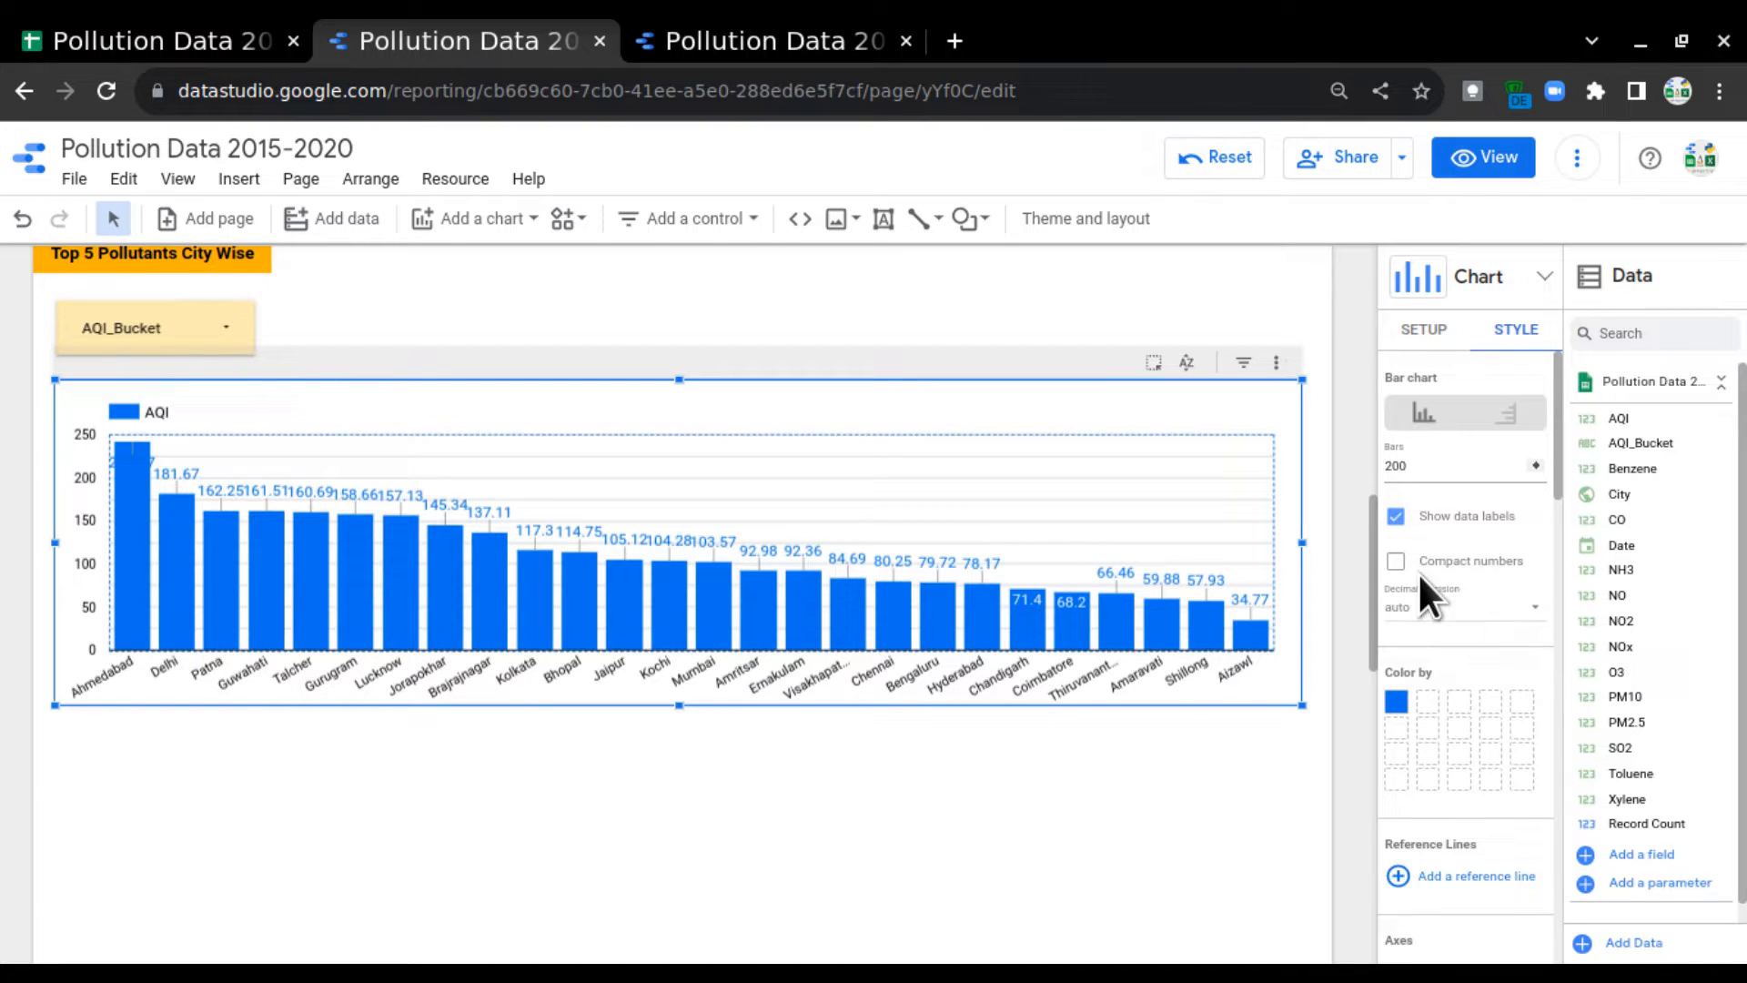
click(1397, 561)
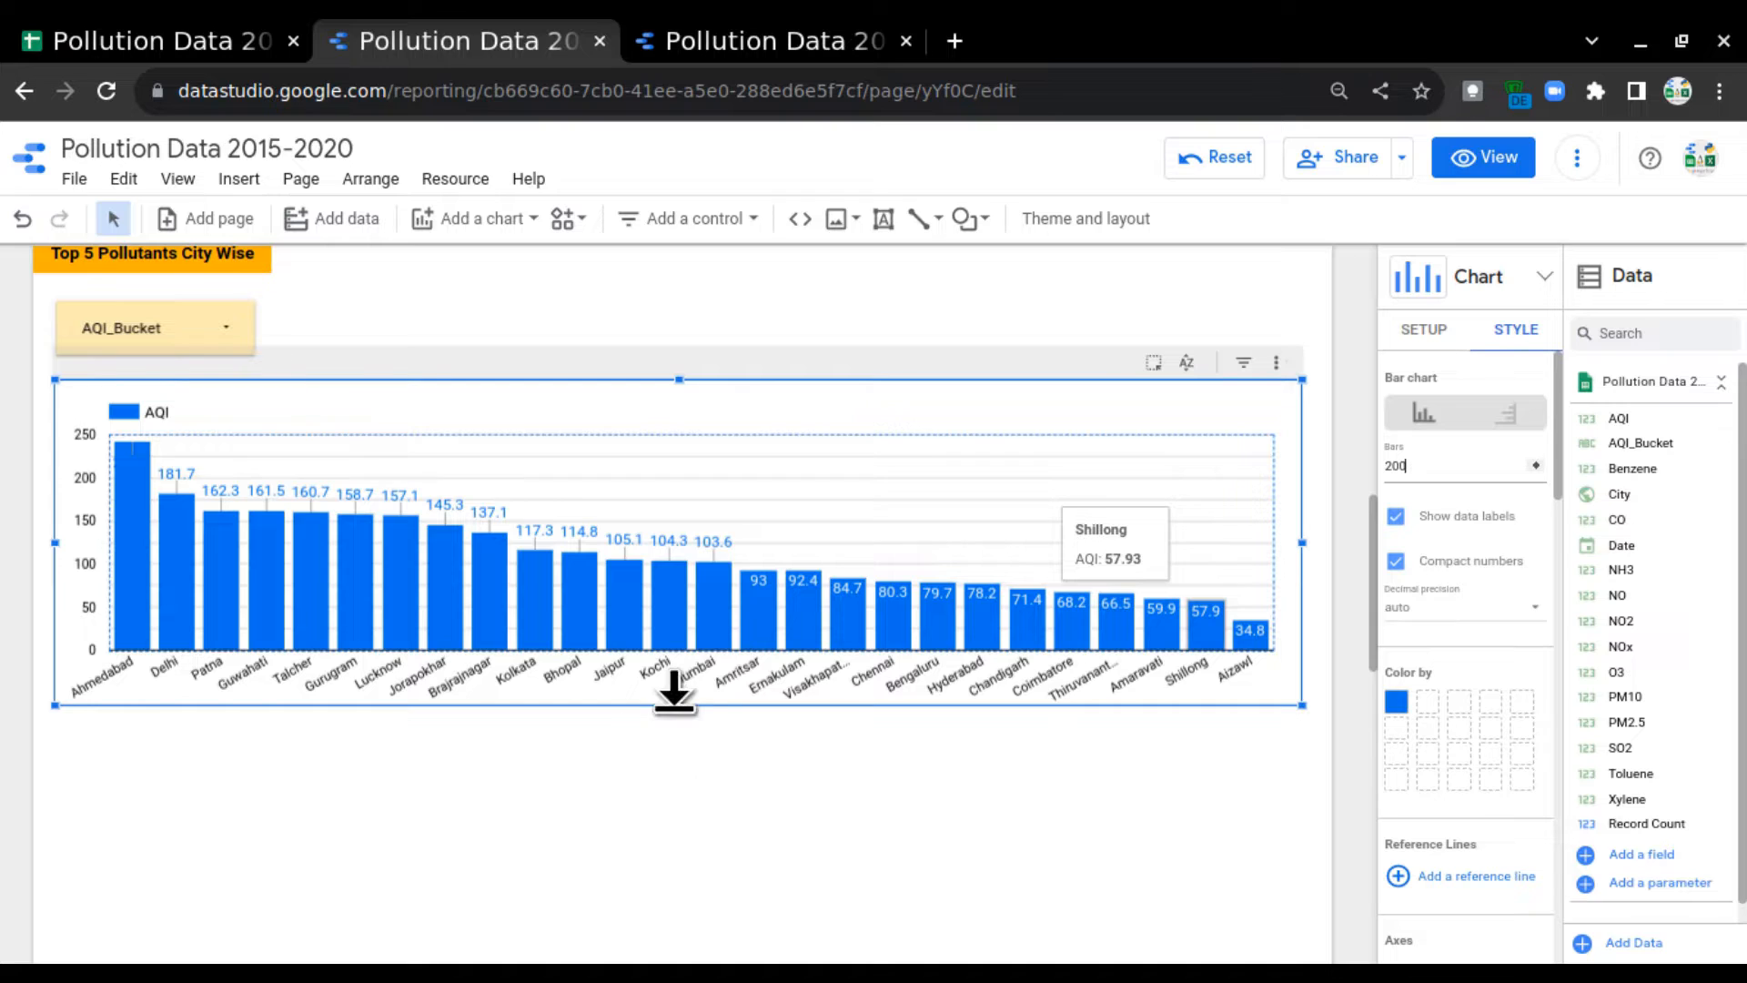
Step: Make the city bar chart taller and lower the top edge of its plot area slightly
drag(676, 700, 671, 795)
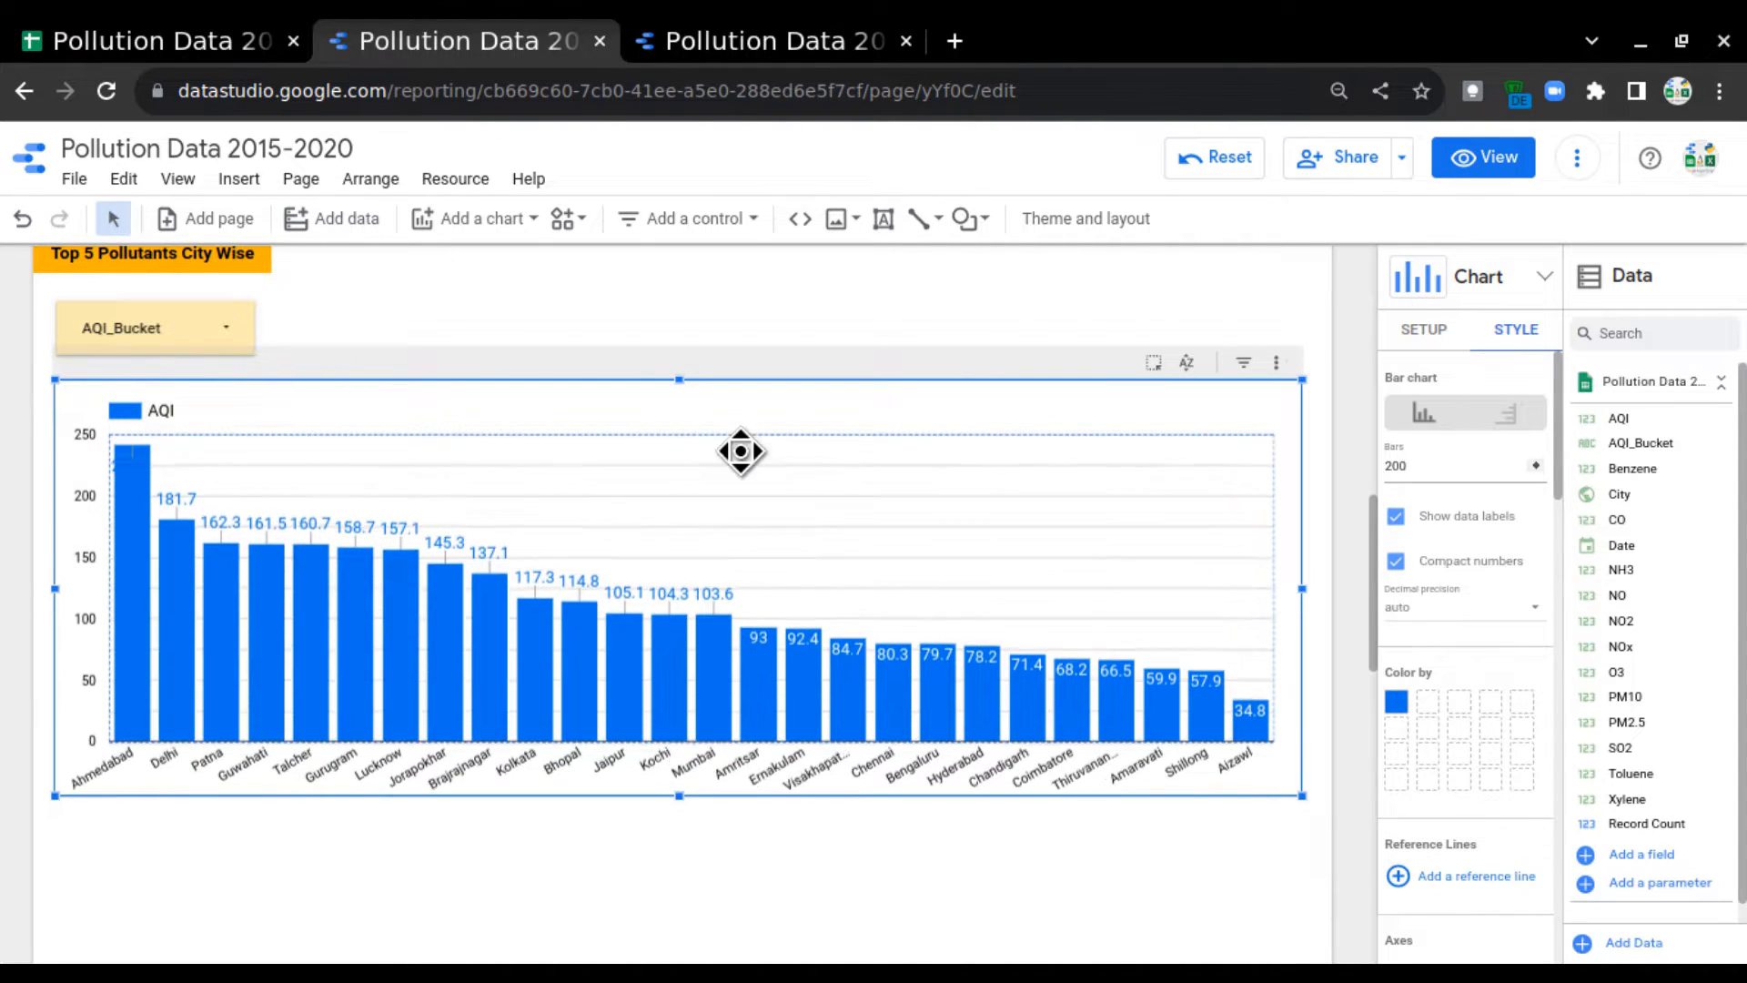
drag(740, 433, 741, 447)
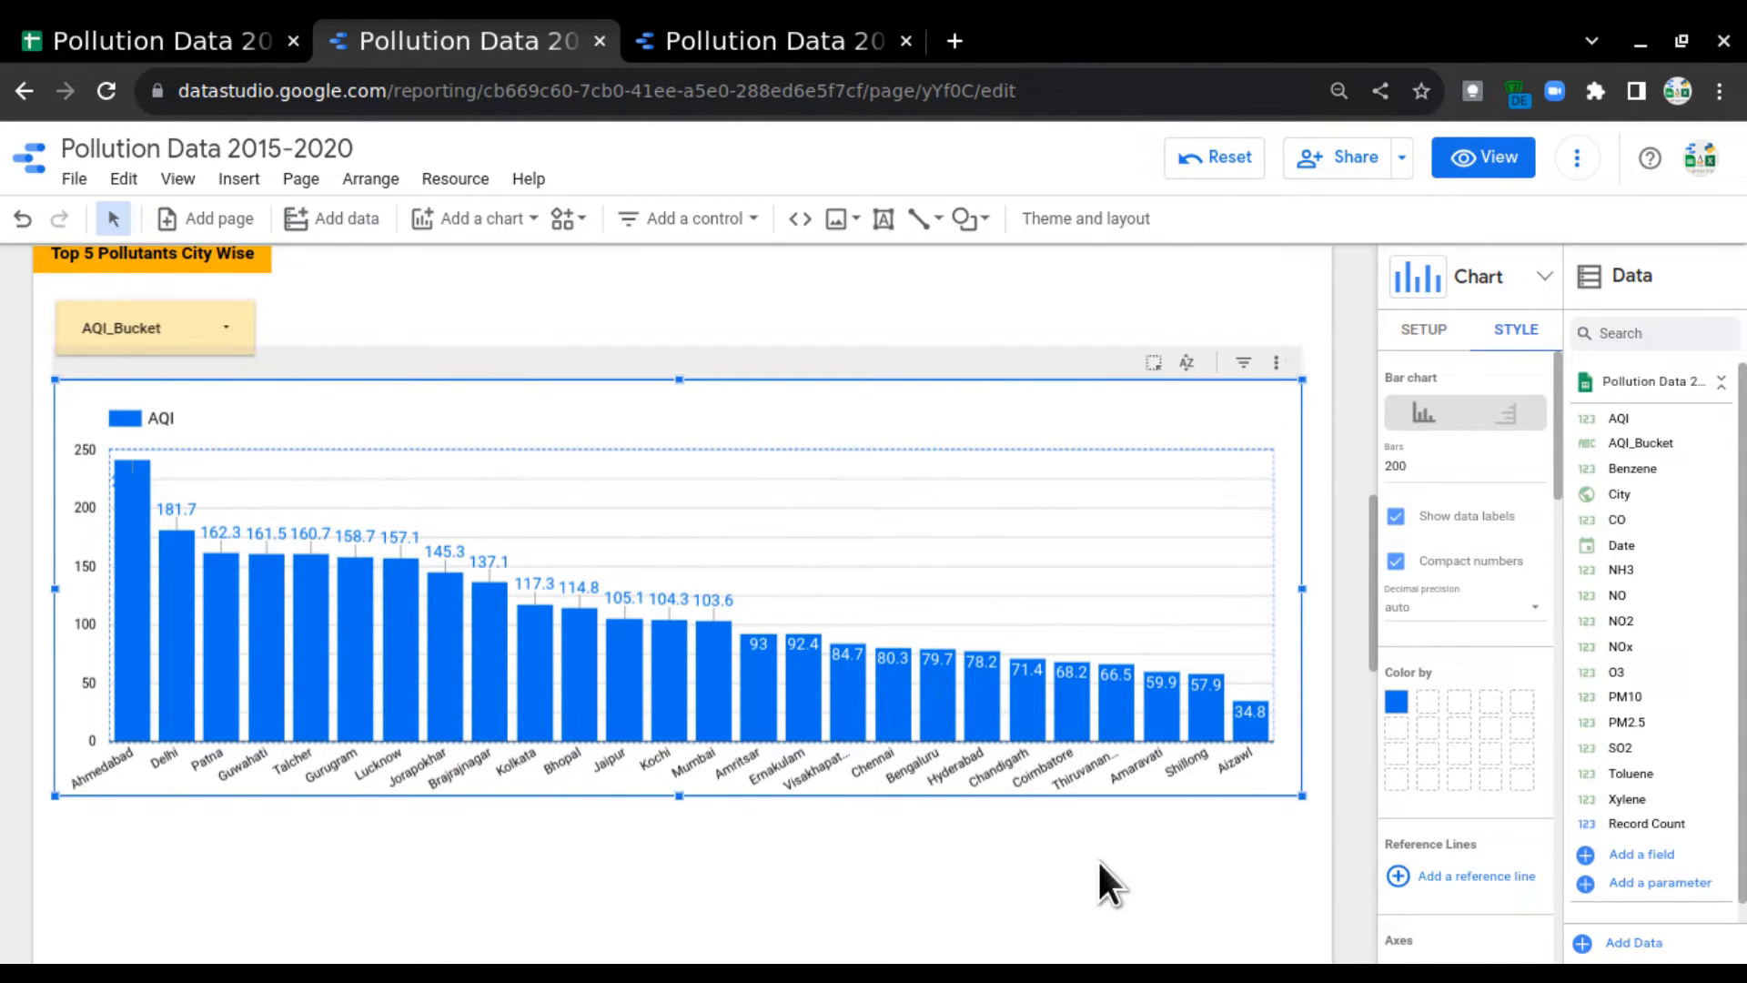
scroll(1295, 865, down, 2)
click(353, 708)
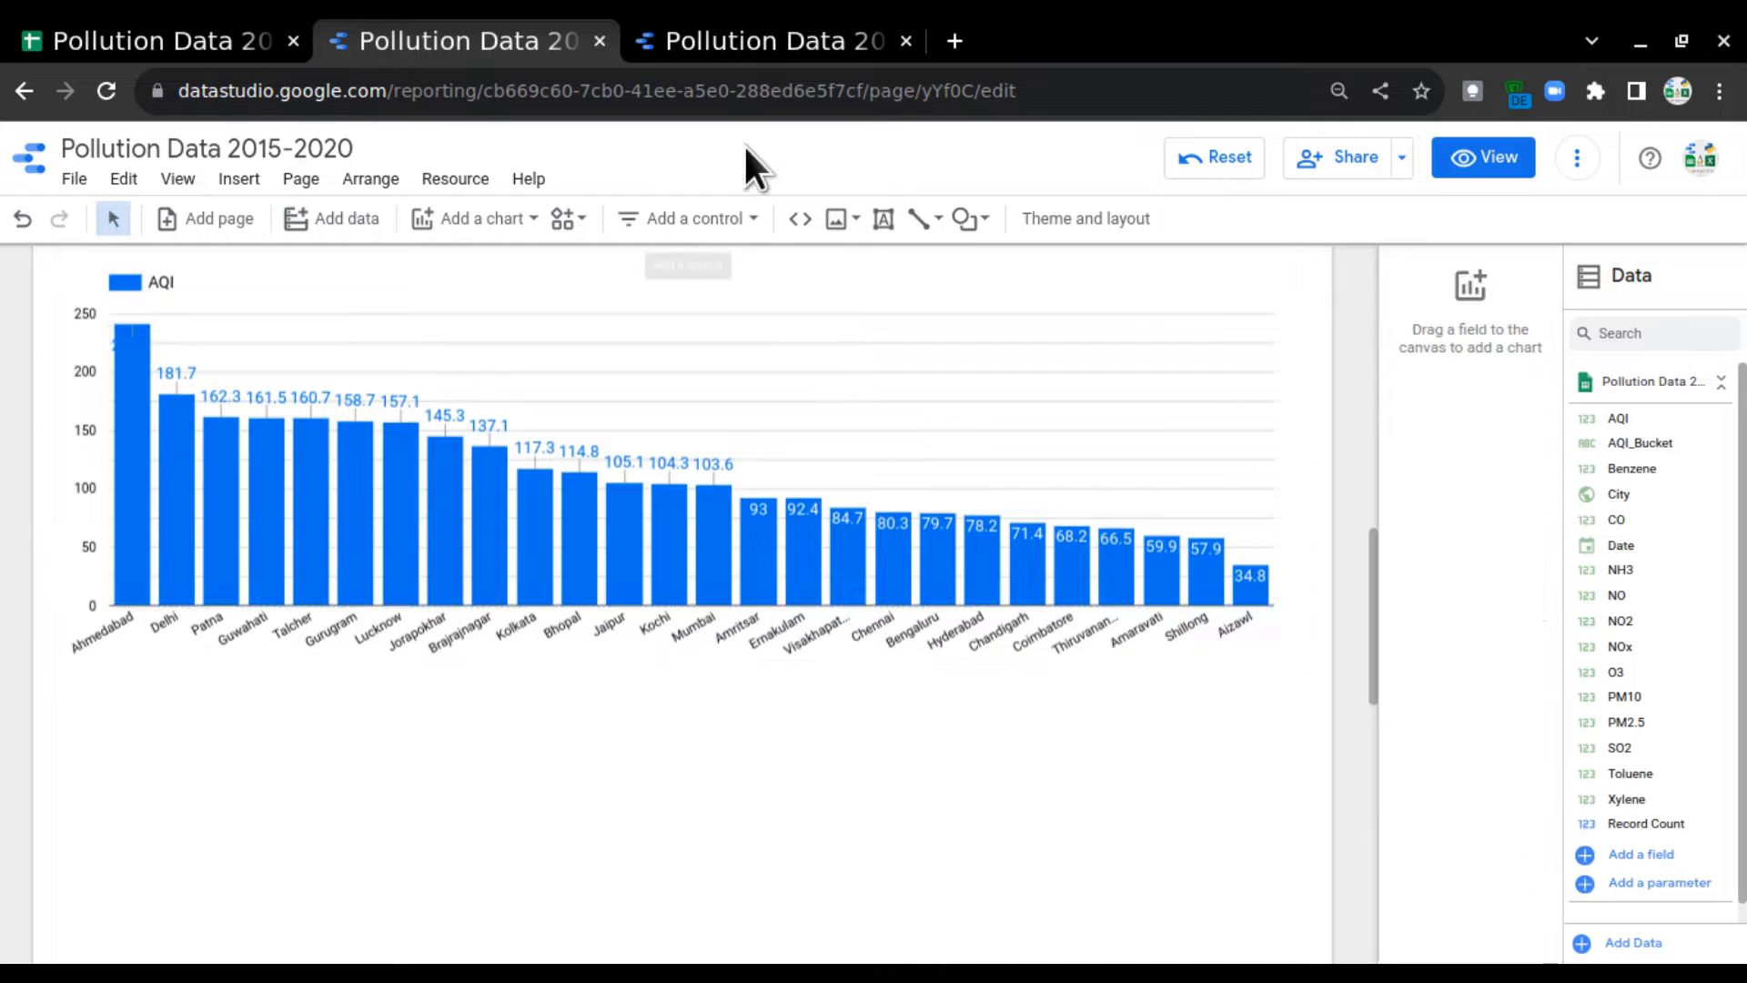
Step: Check the reference's city bar chart and give the new one a border shadow and a dark border colour
click(775, 51)
scroll(577, 558, down, 3)
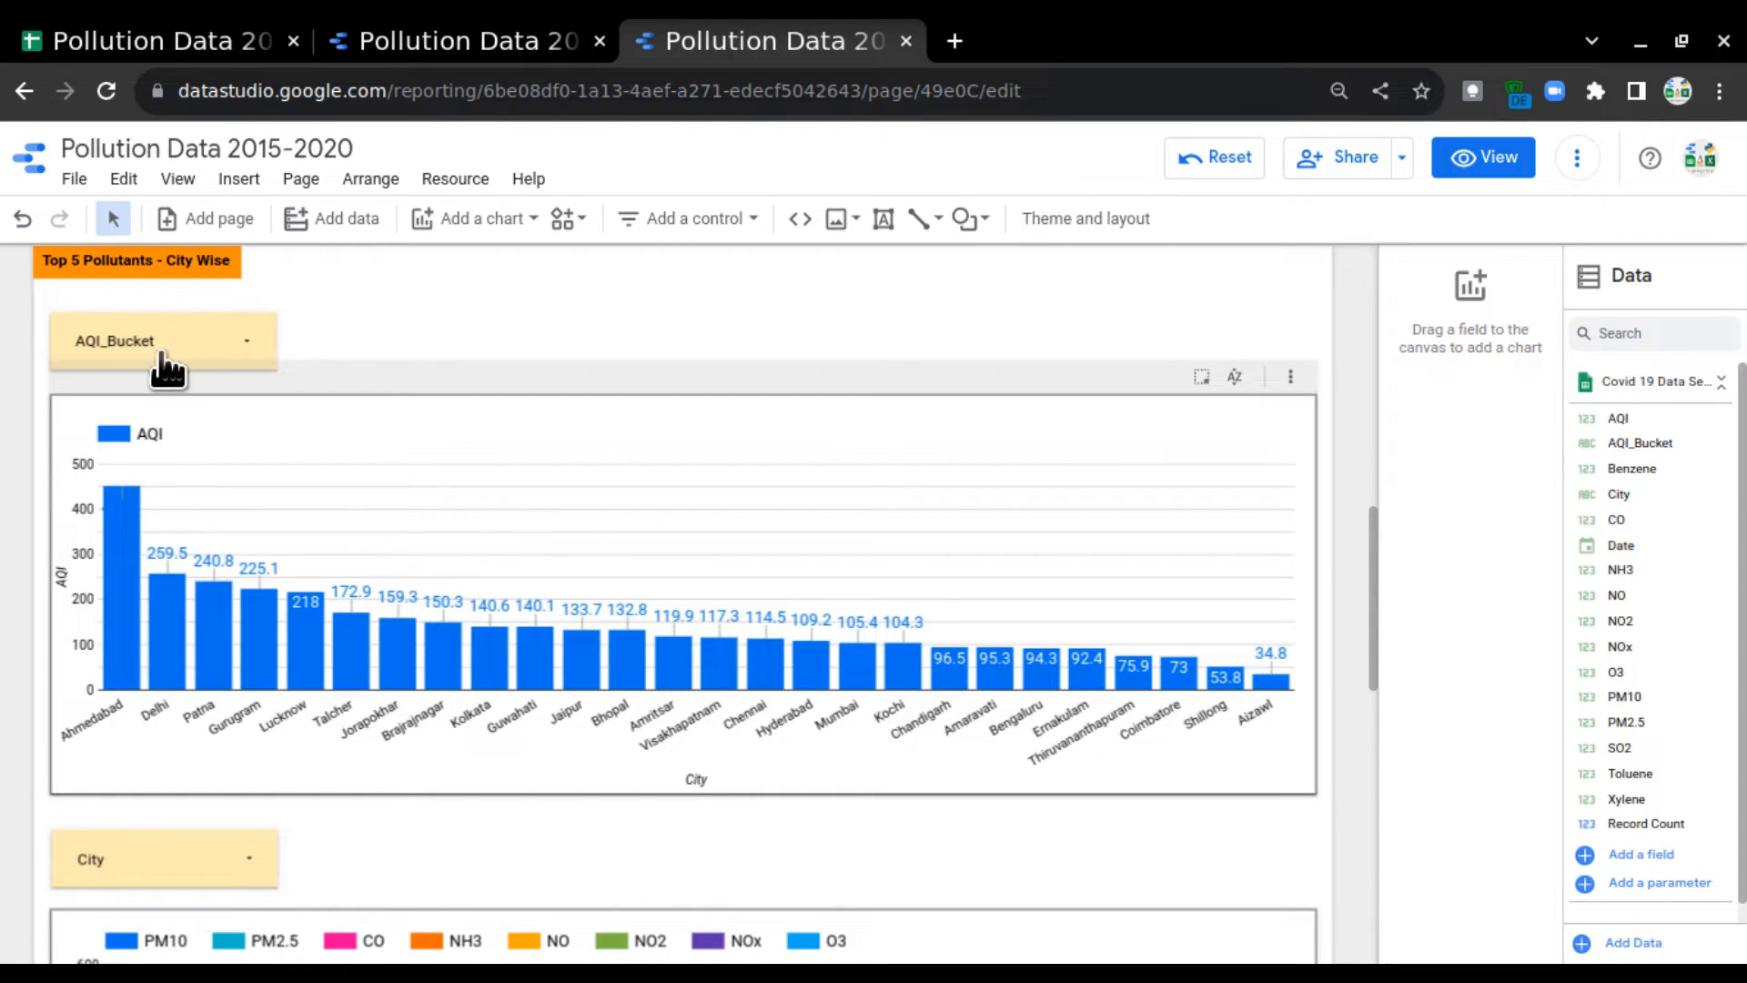
click(522, 49)
click(855, 314)
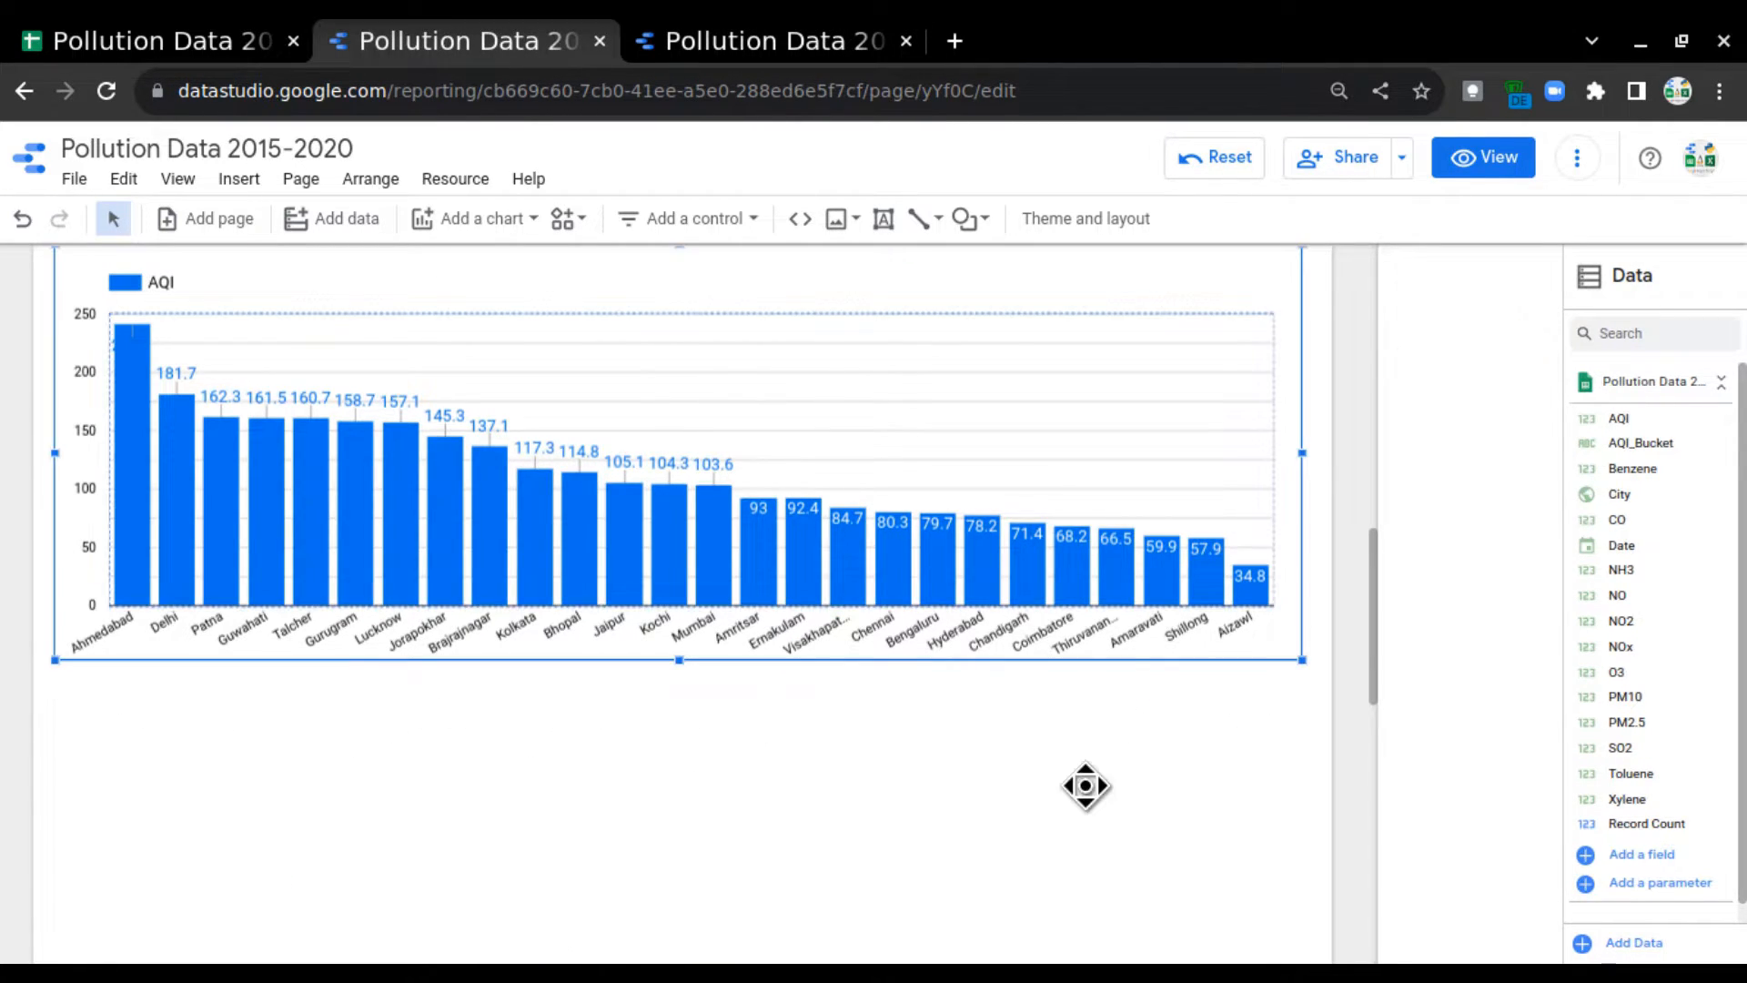
scroll(1137, 755, up, 3)
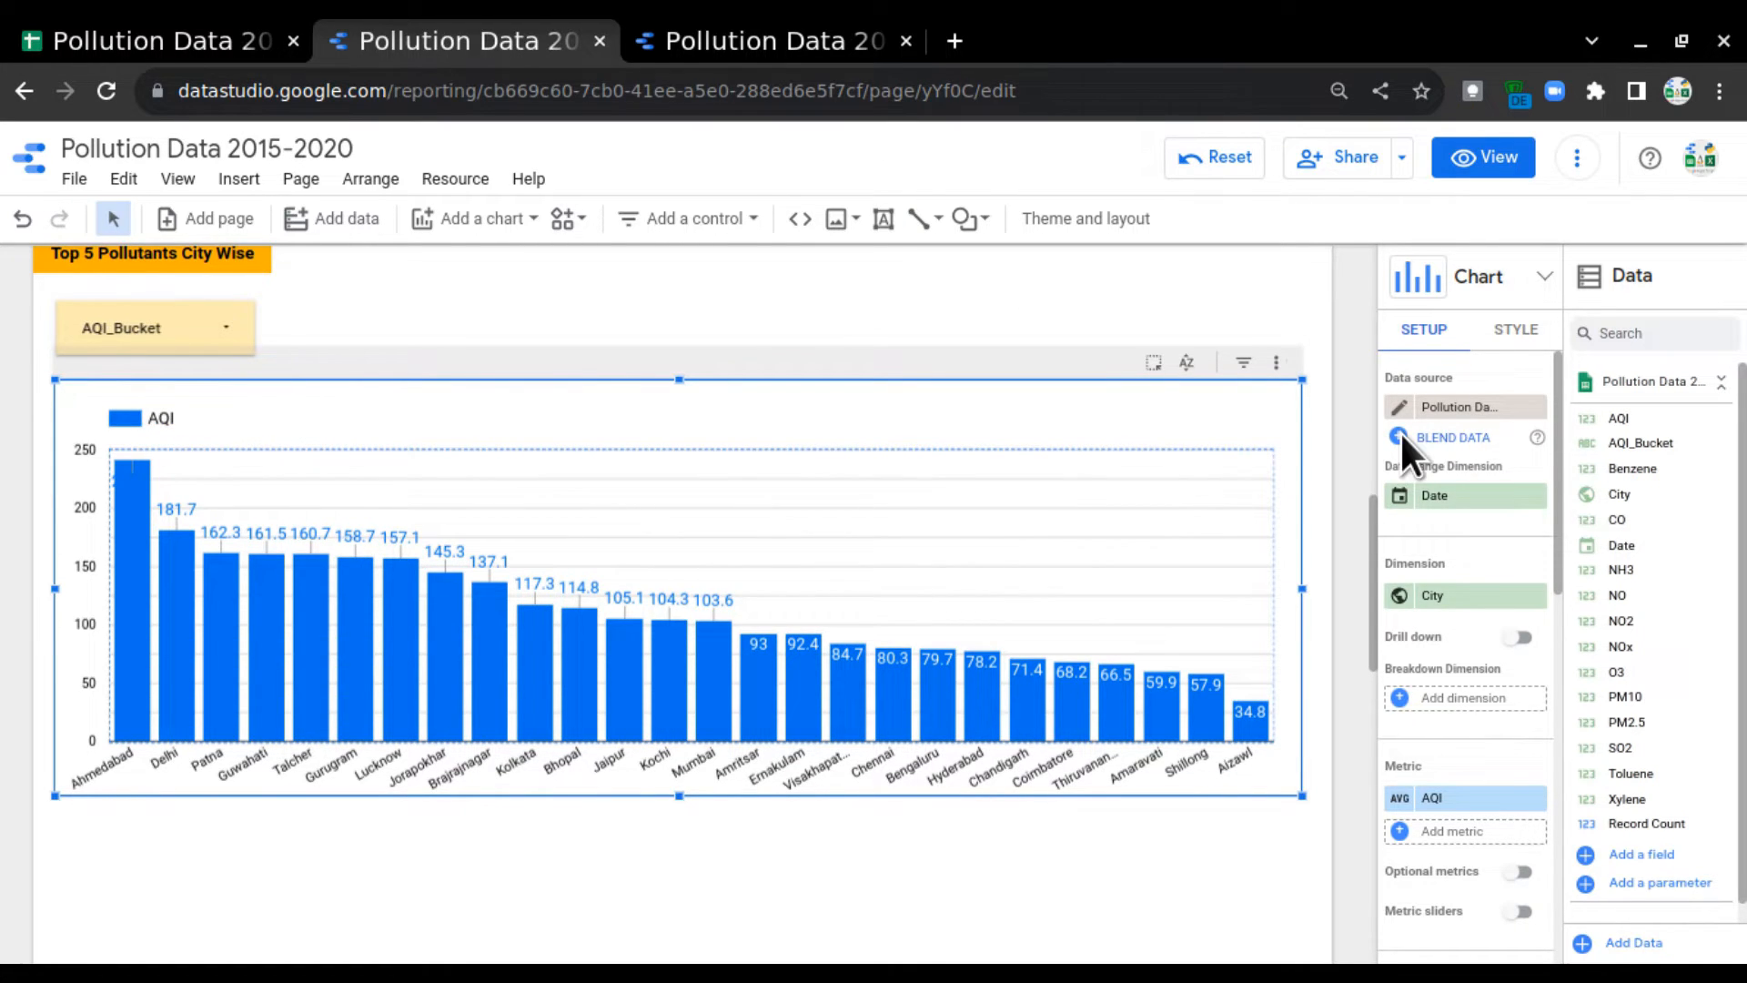
scroll(1492, 421, down, 5)
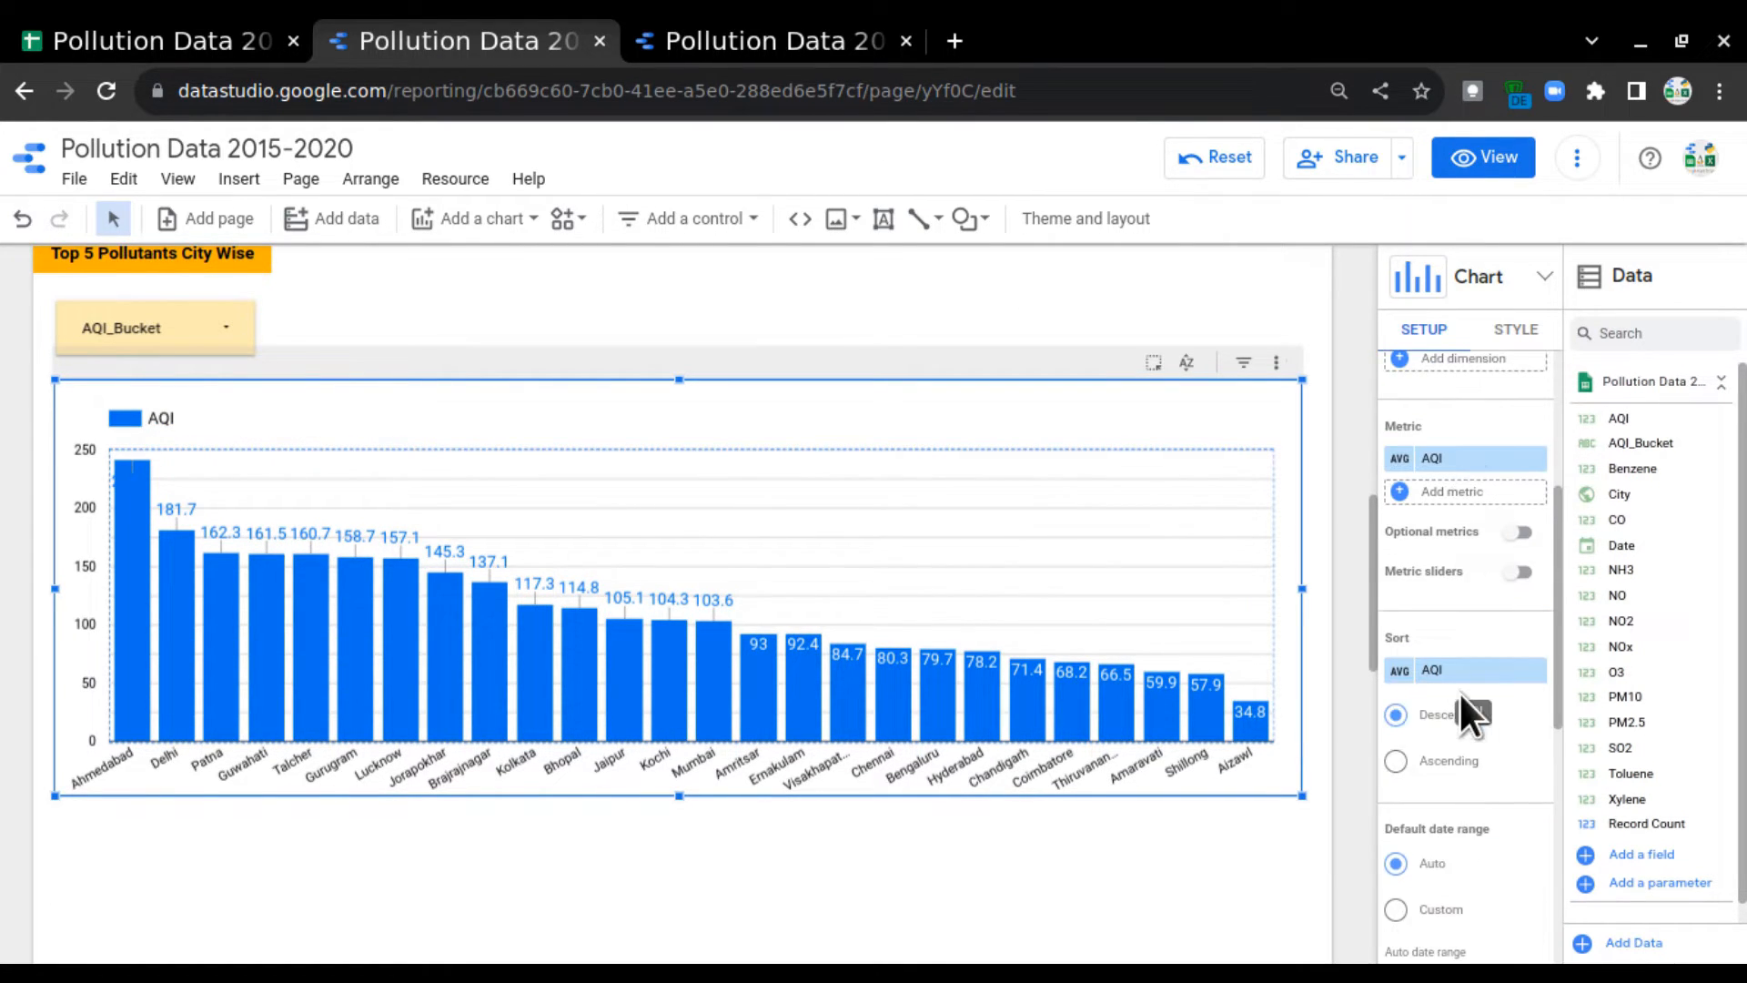
scroll(1460, 694, down, 6)
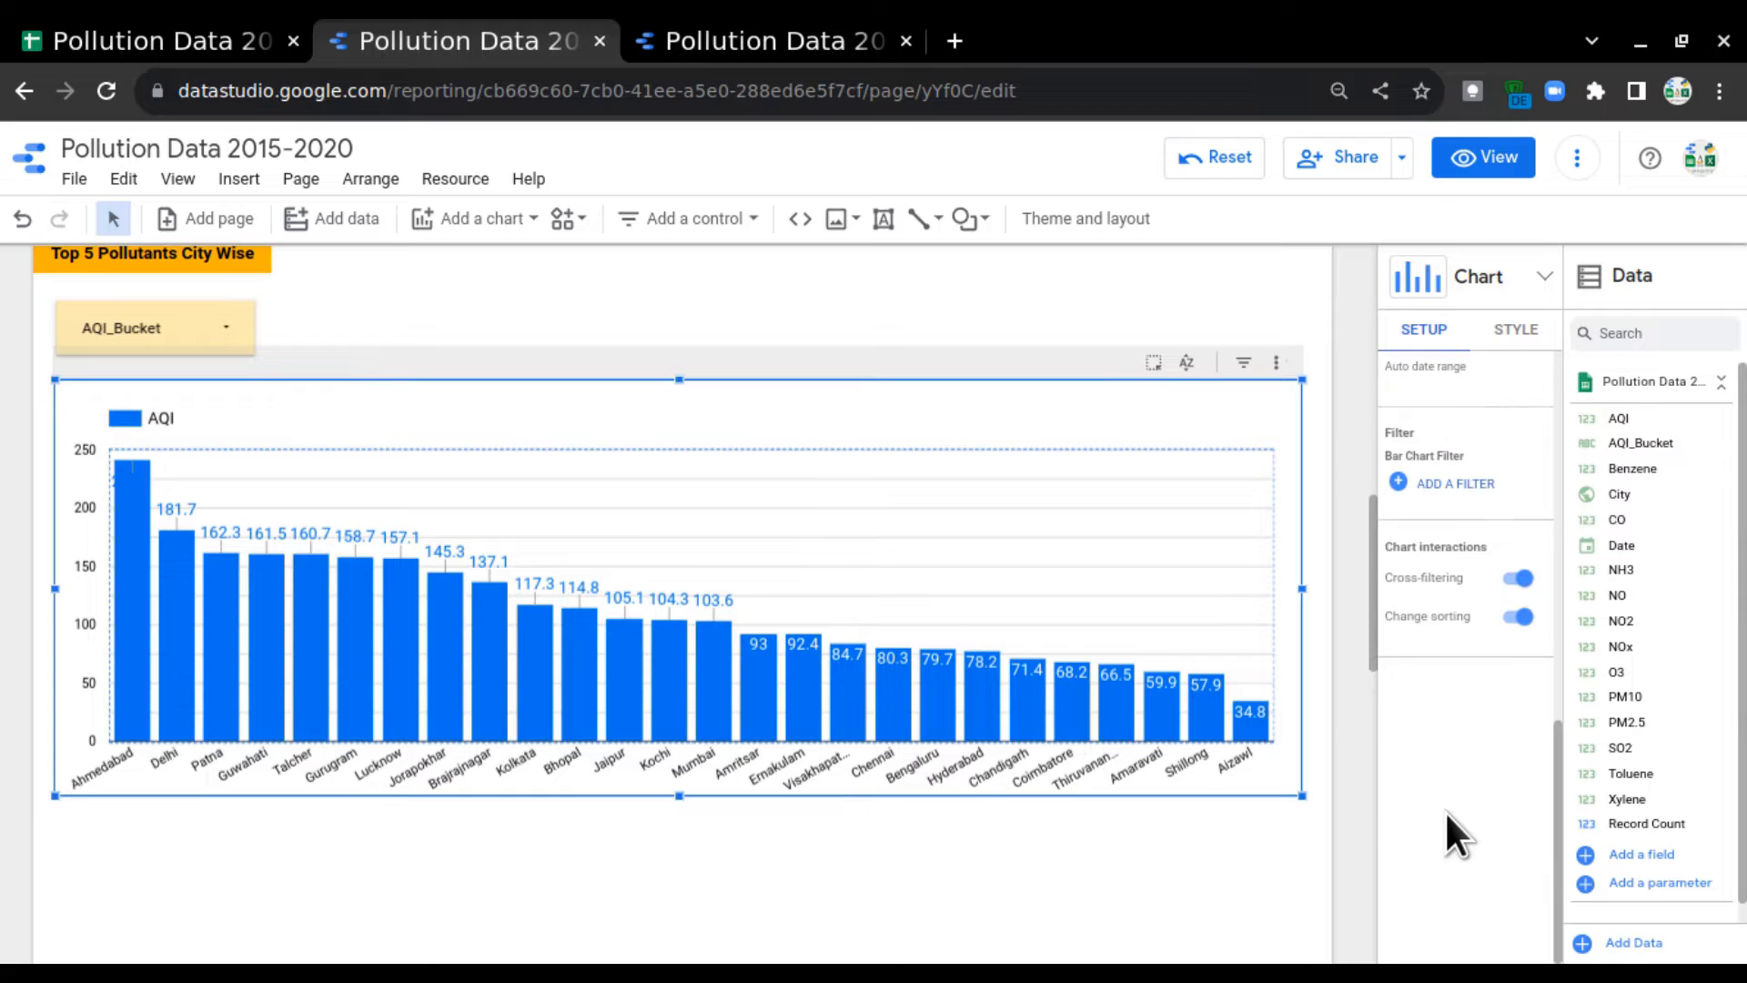
scroll(1461, 706, up, 4)
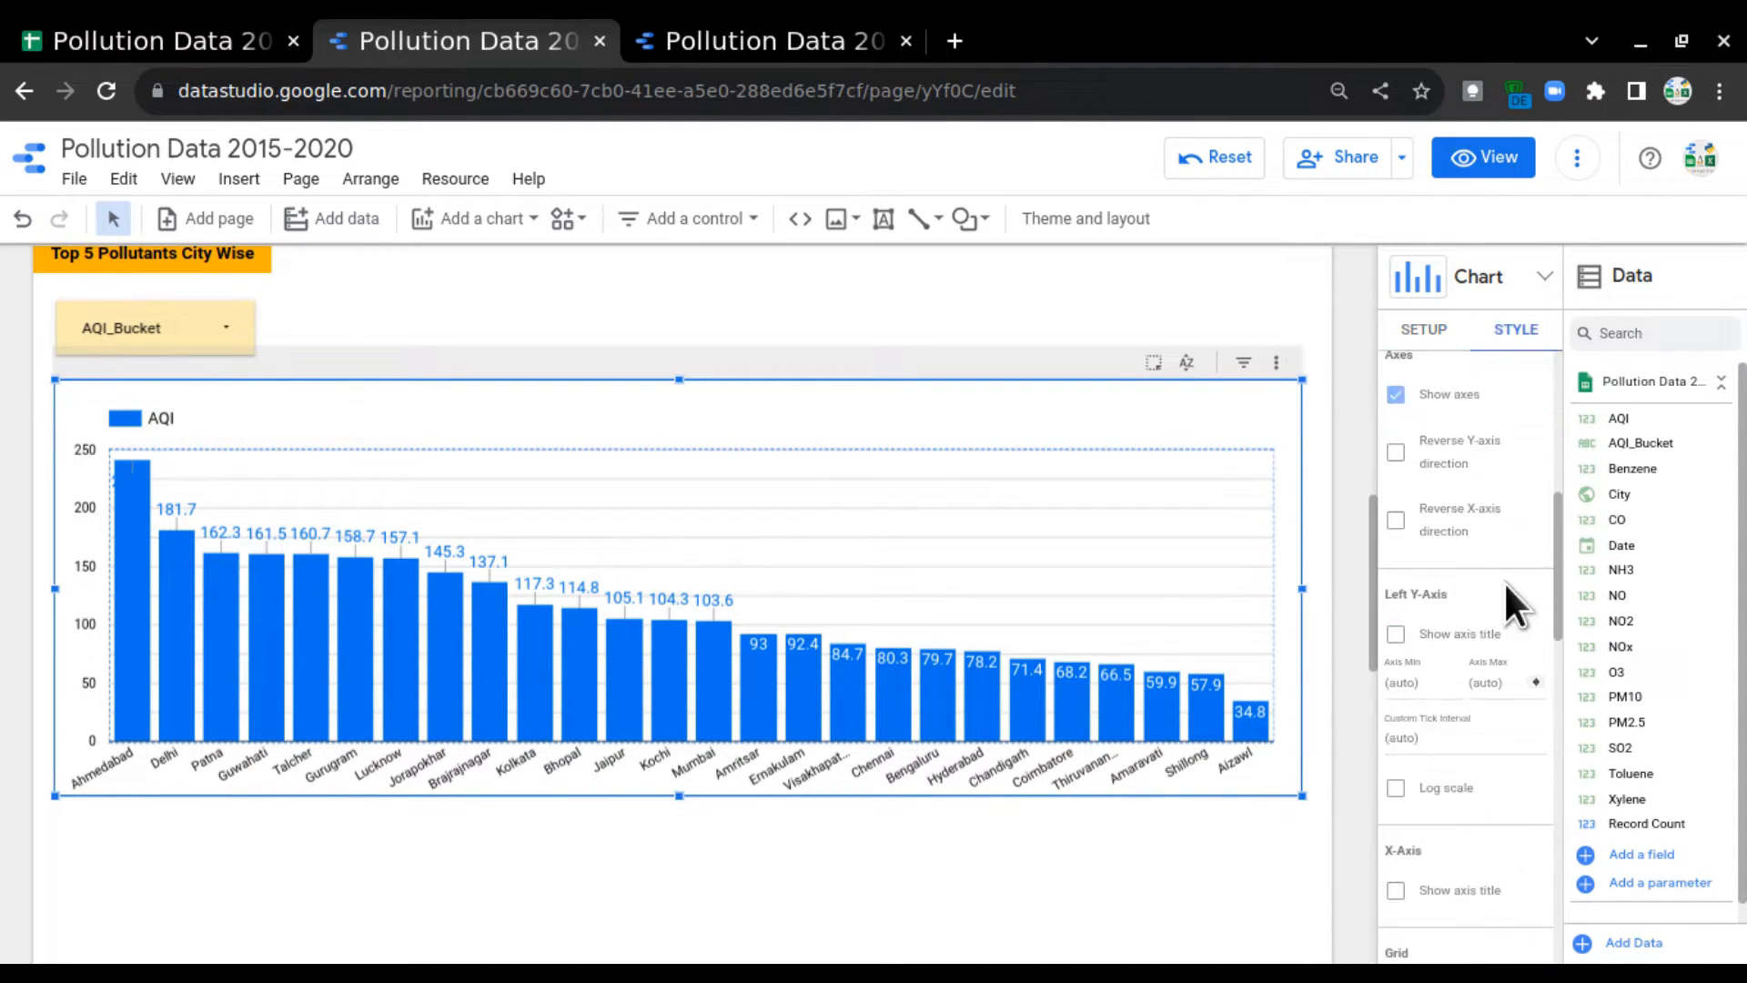
scroll(1461, 677, down, 5)
scroll(1485, 818, down, 4)
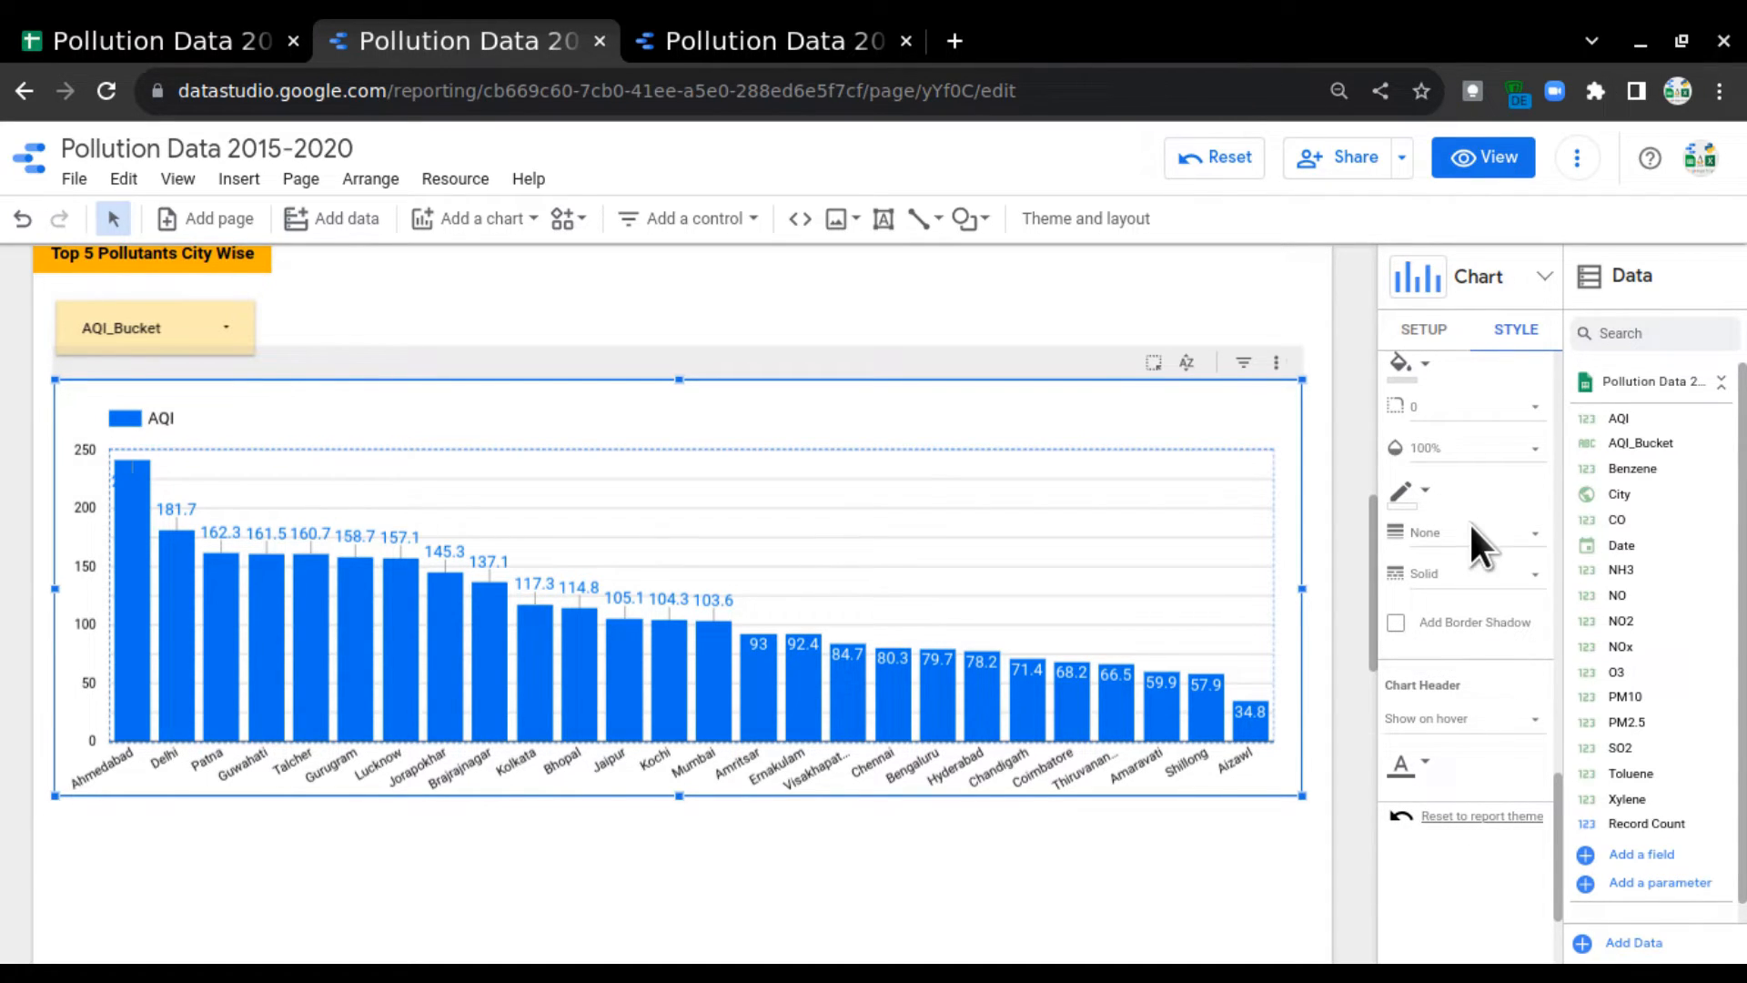
click(1399, 626)
scroll(1419, 682, up, 2)
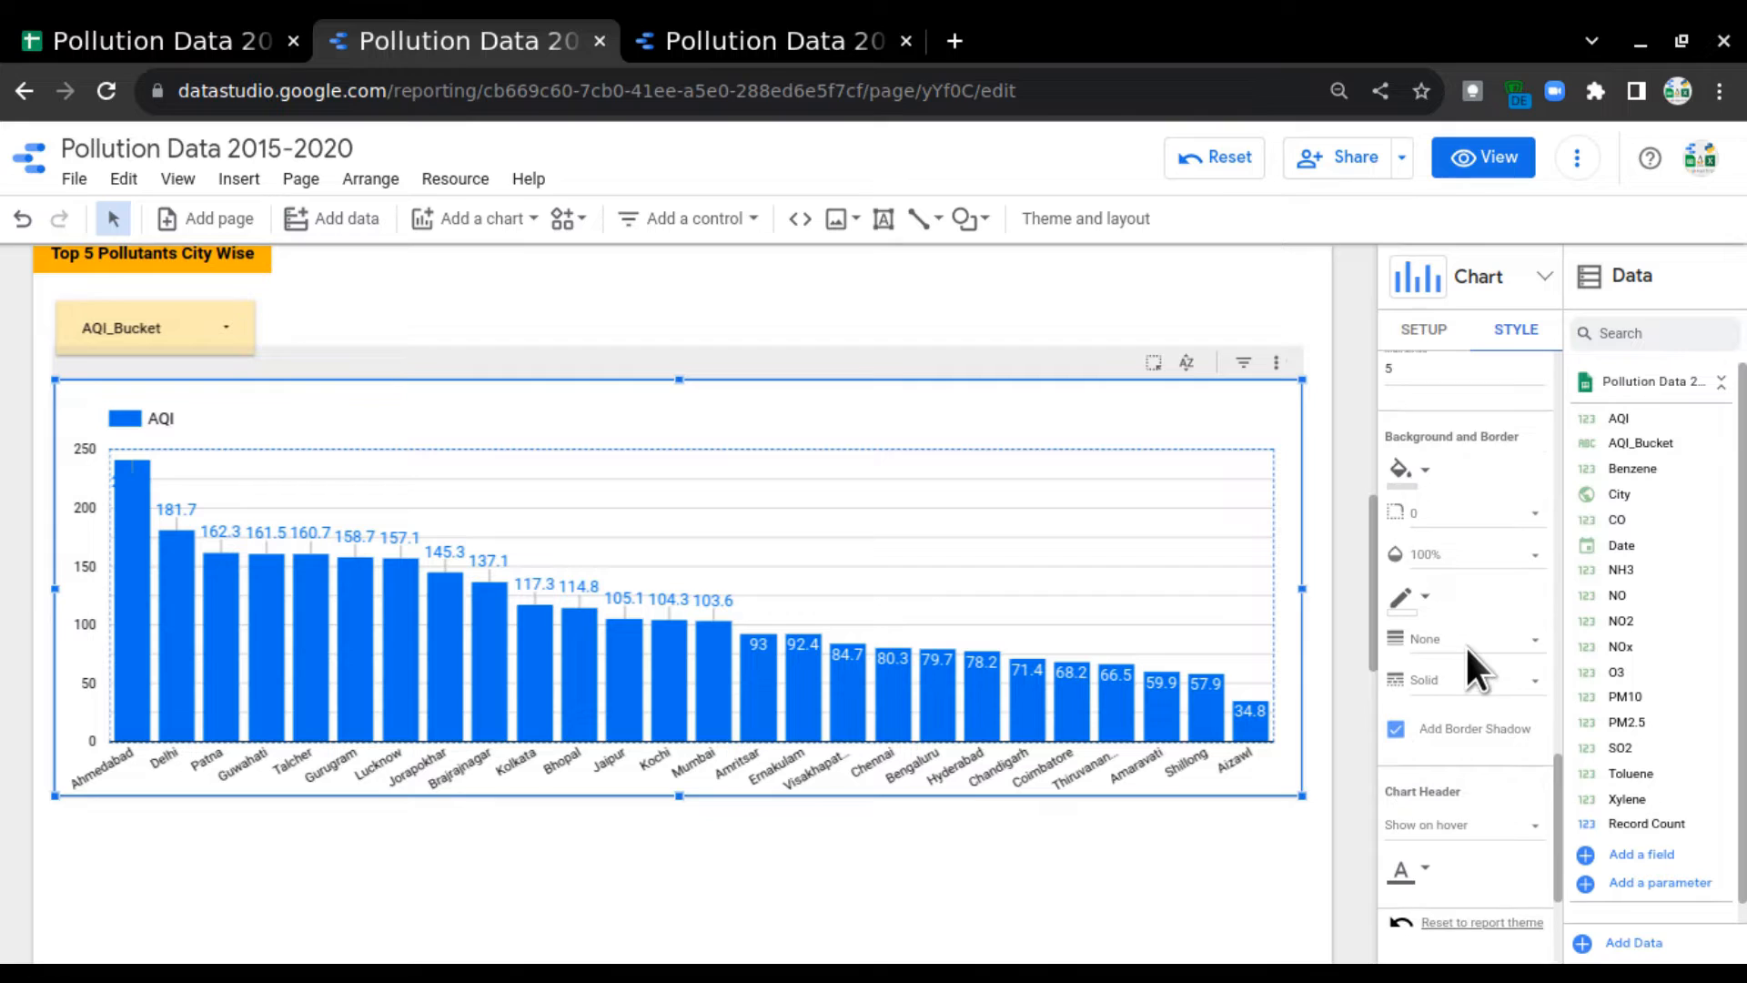
click(1424, 564)
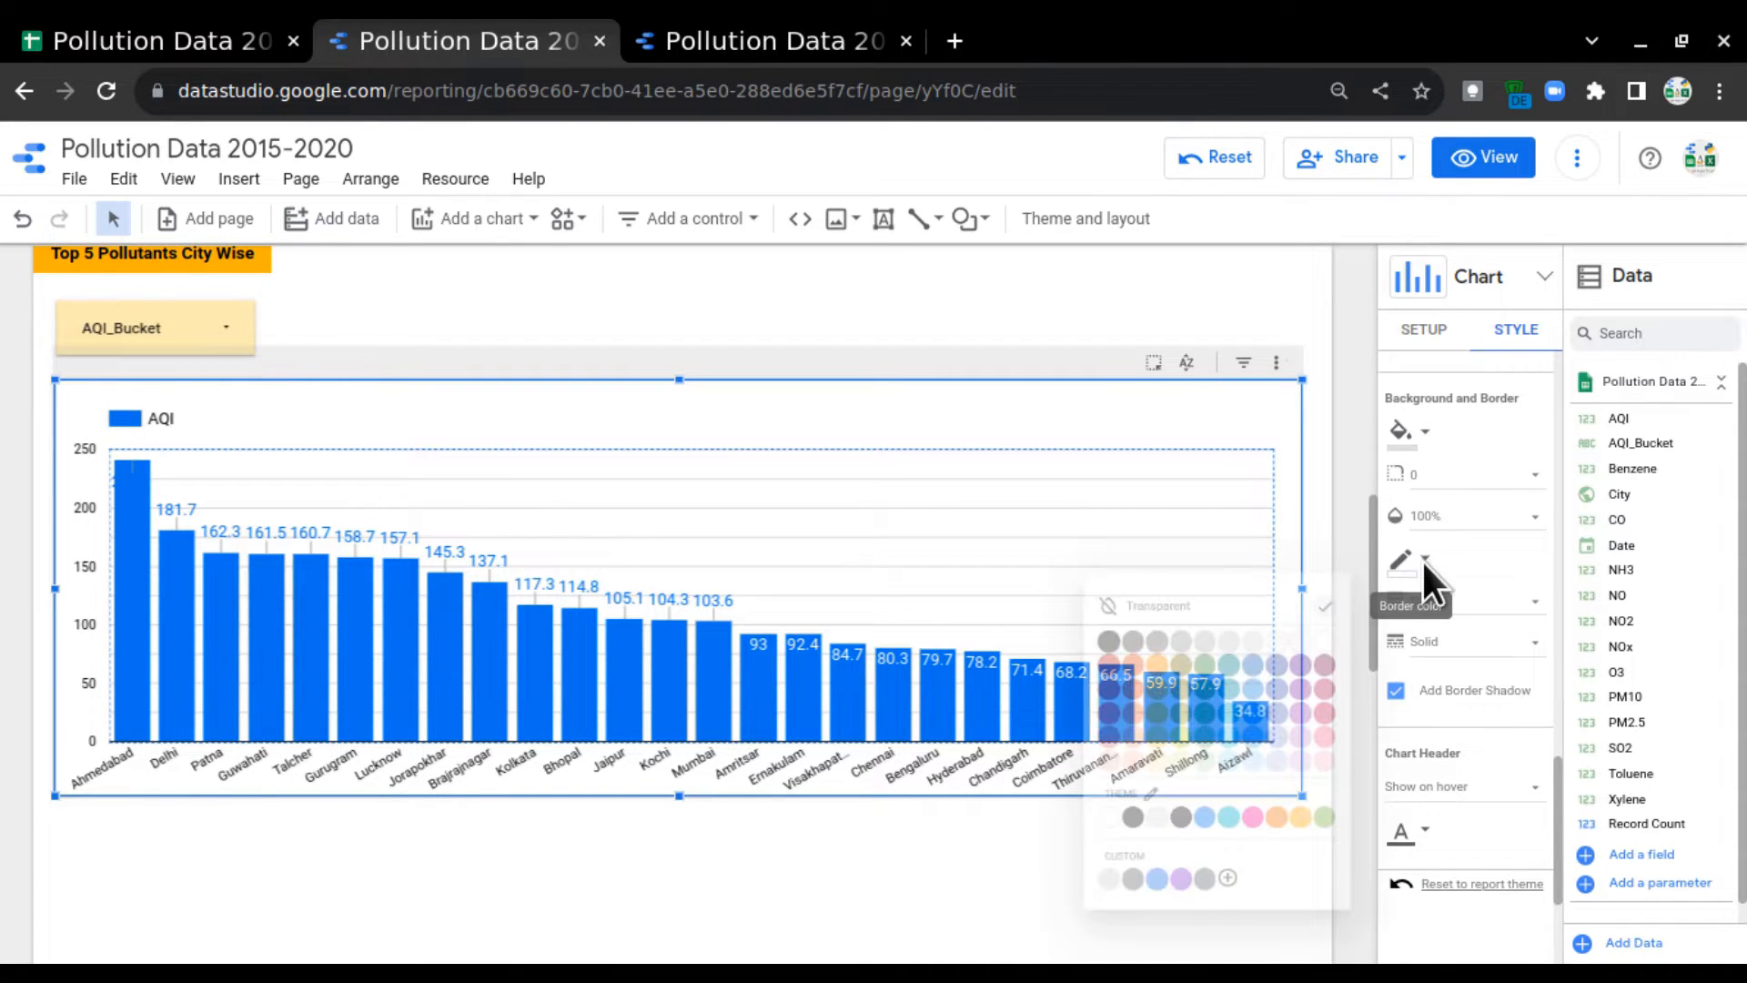
click(1125, 628)
click(1341, 358)
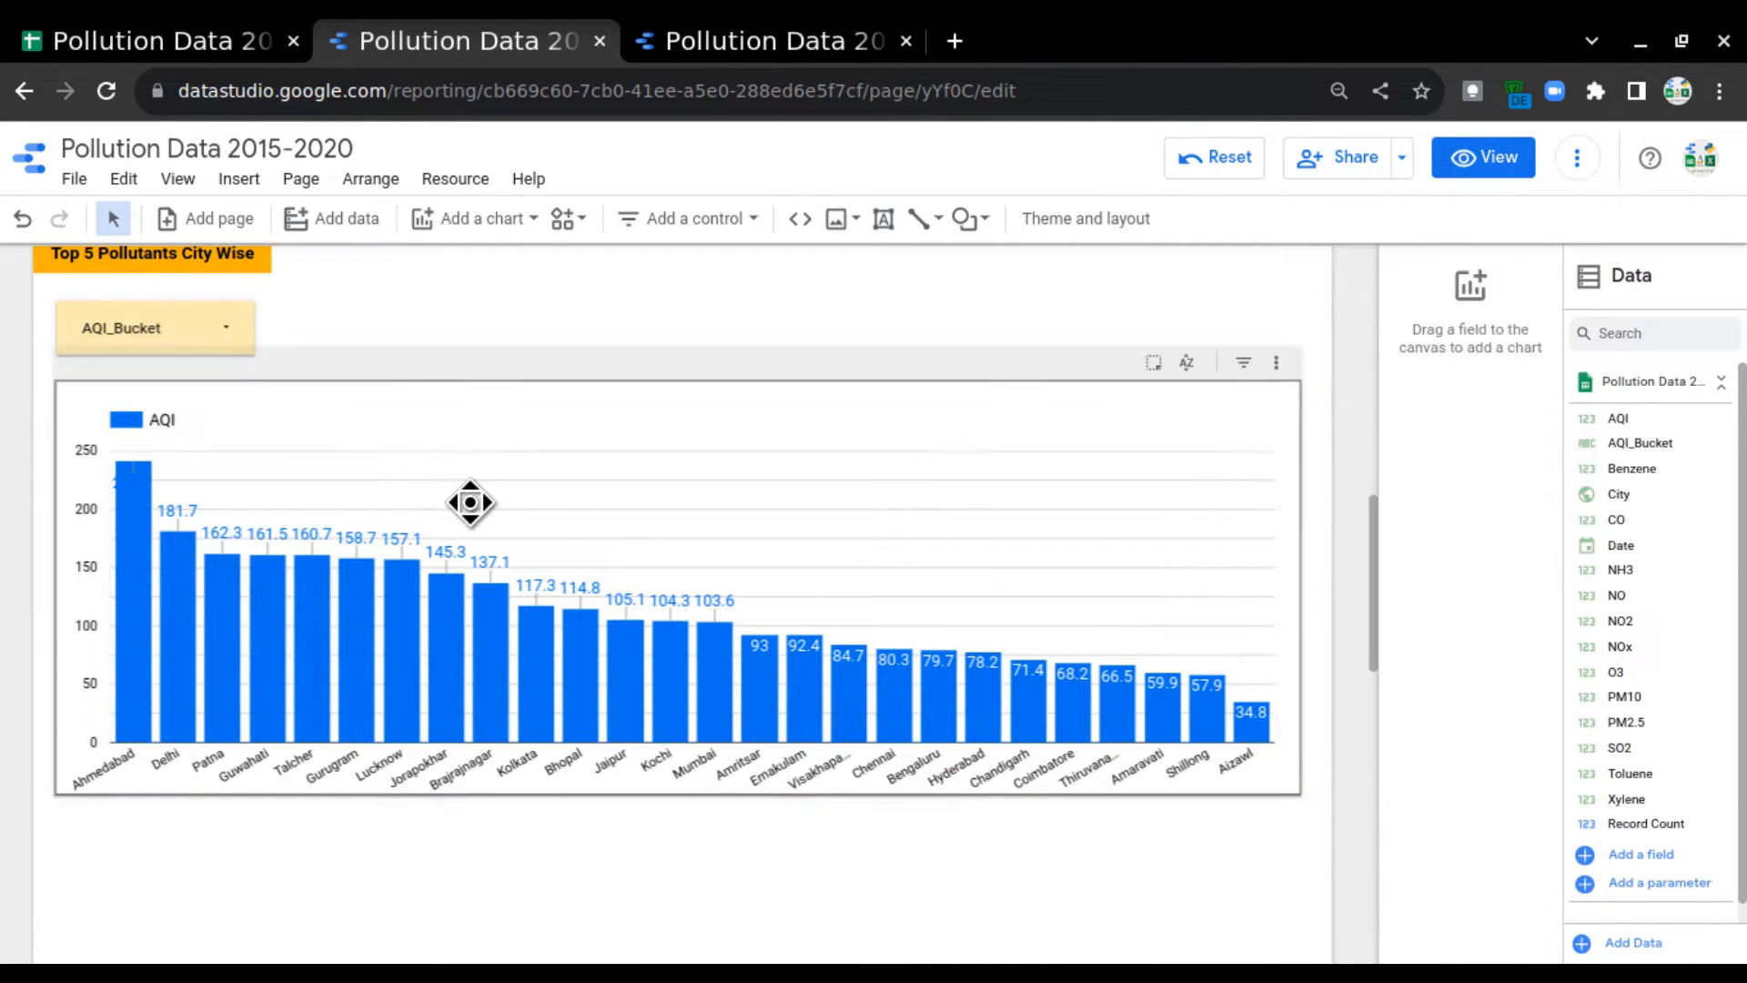
Step: Review the finished city bar chart, and examine the City filter and stacked pollutant chart below it in the reference report
scroll(448, 499, up, 2)
scroll(1174, 509, up, 5)
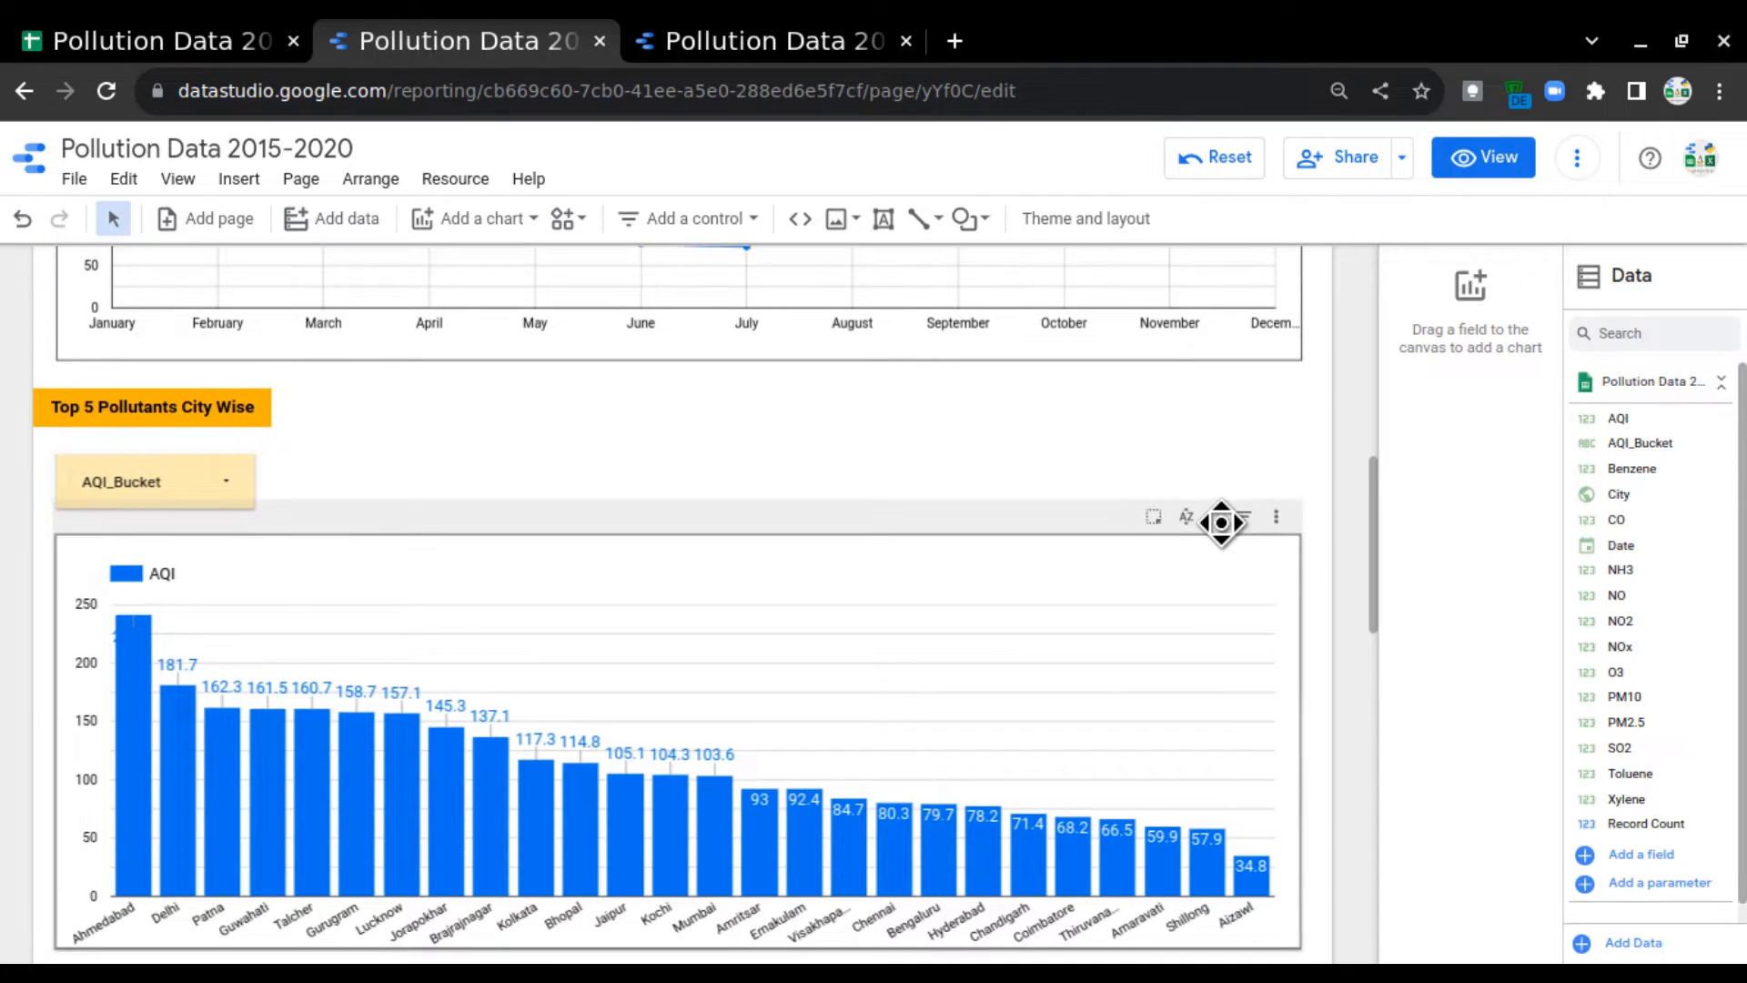
scroll(1203, 610, down, 6)
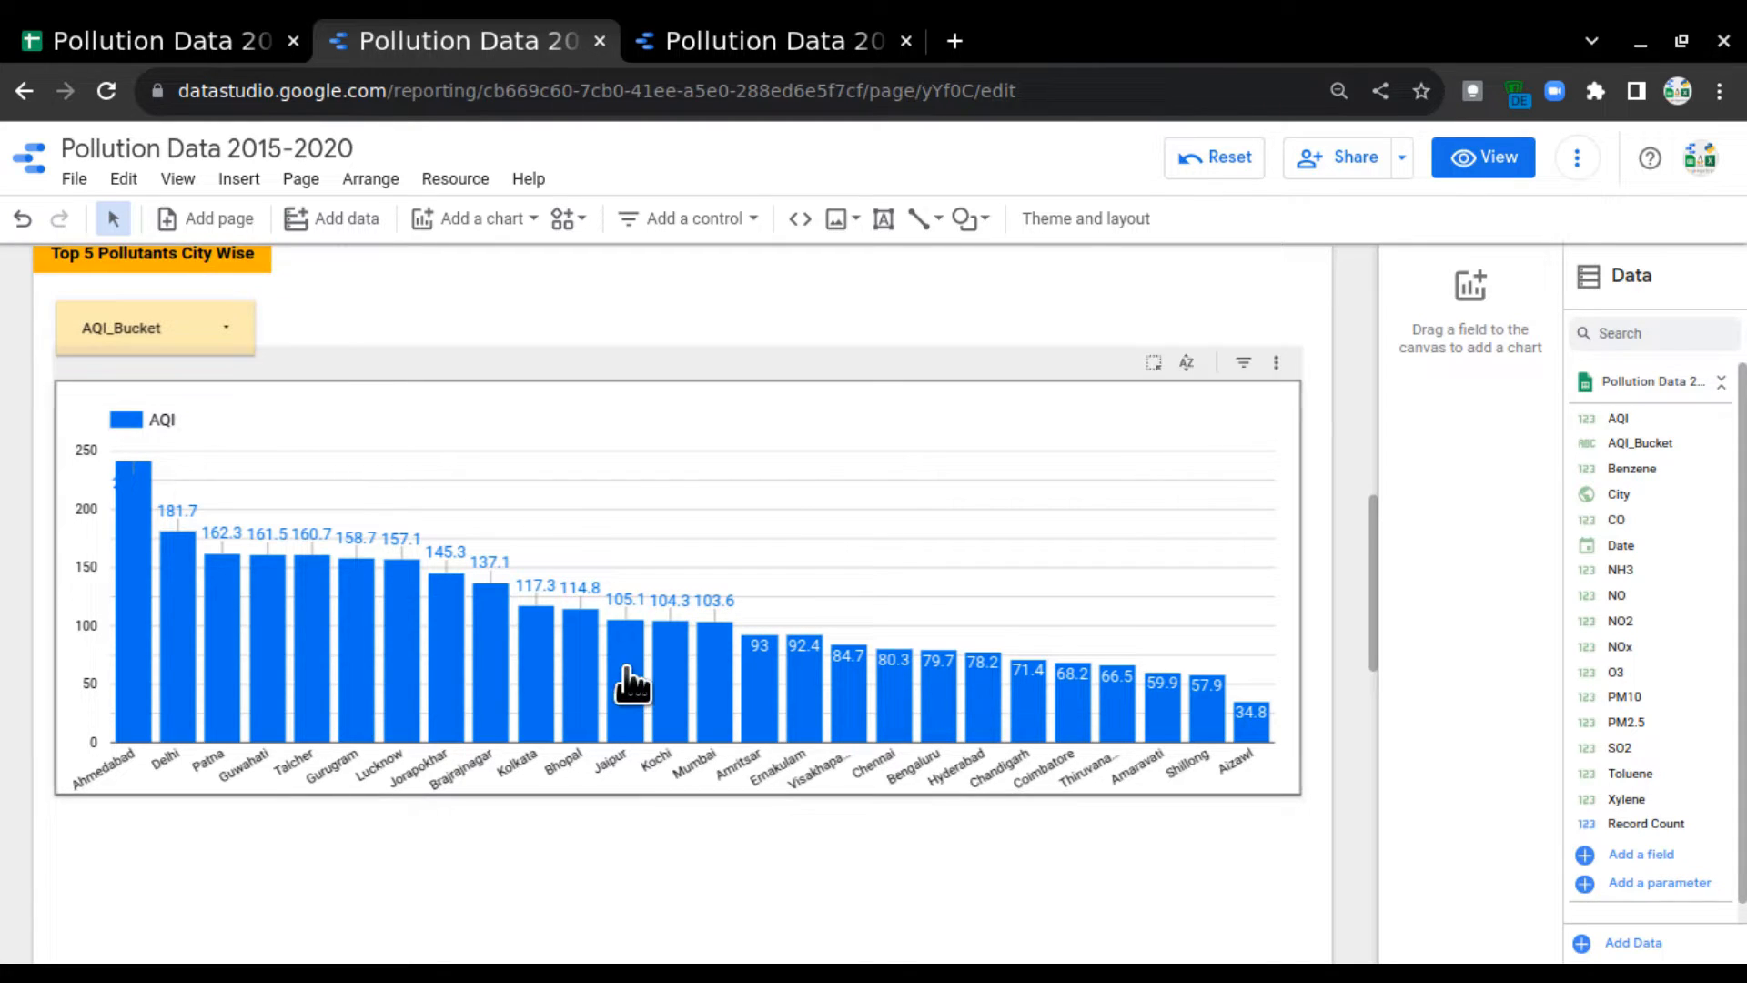
click(729, 51)
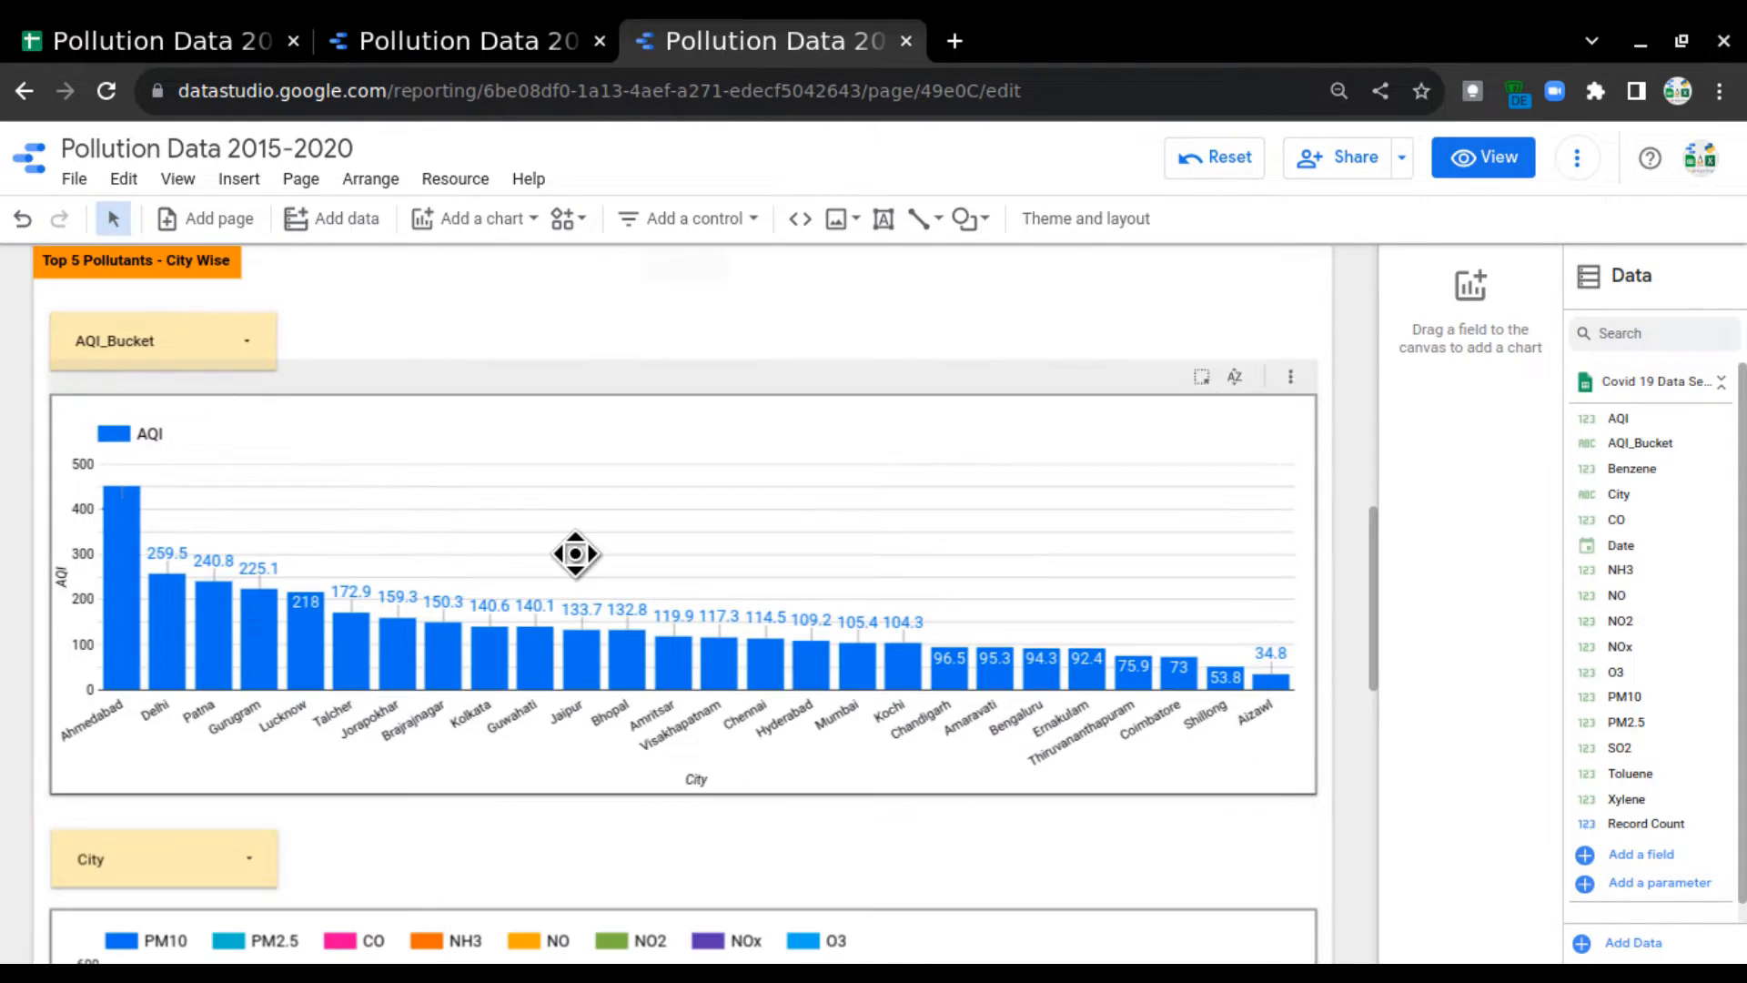
scroll(575, 554, down, 4)
scroll(575, 553, down, 1)
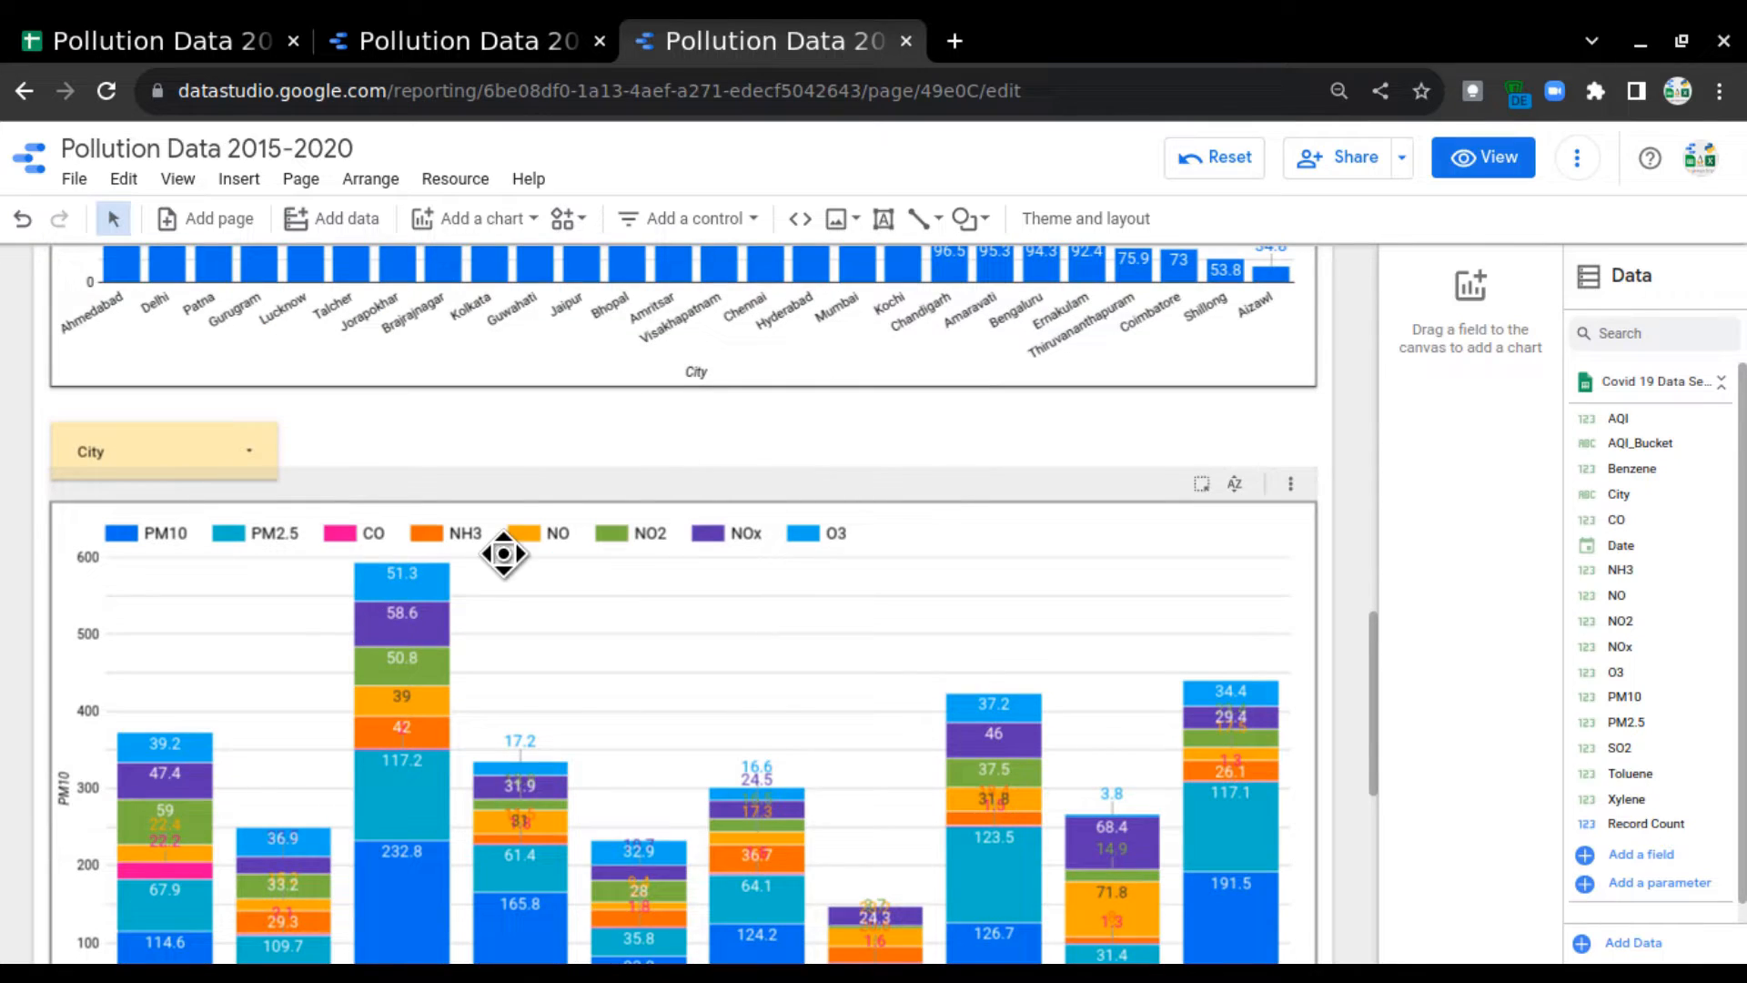
scroll(503, 554, down, 3)
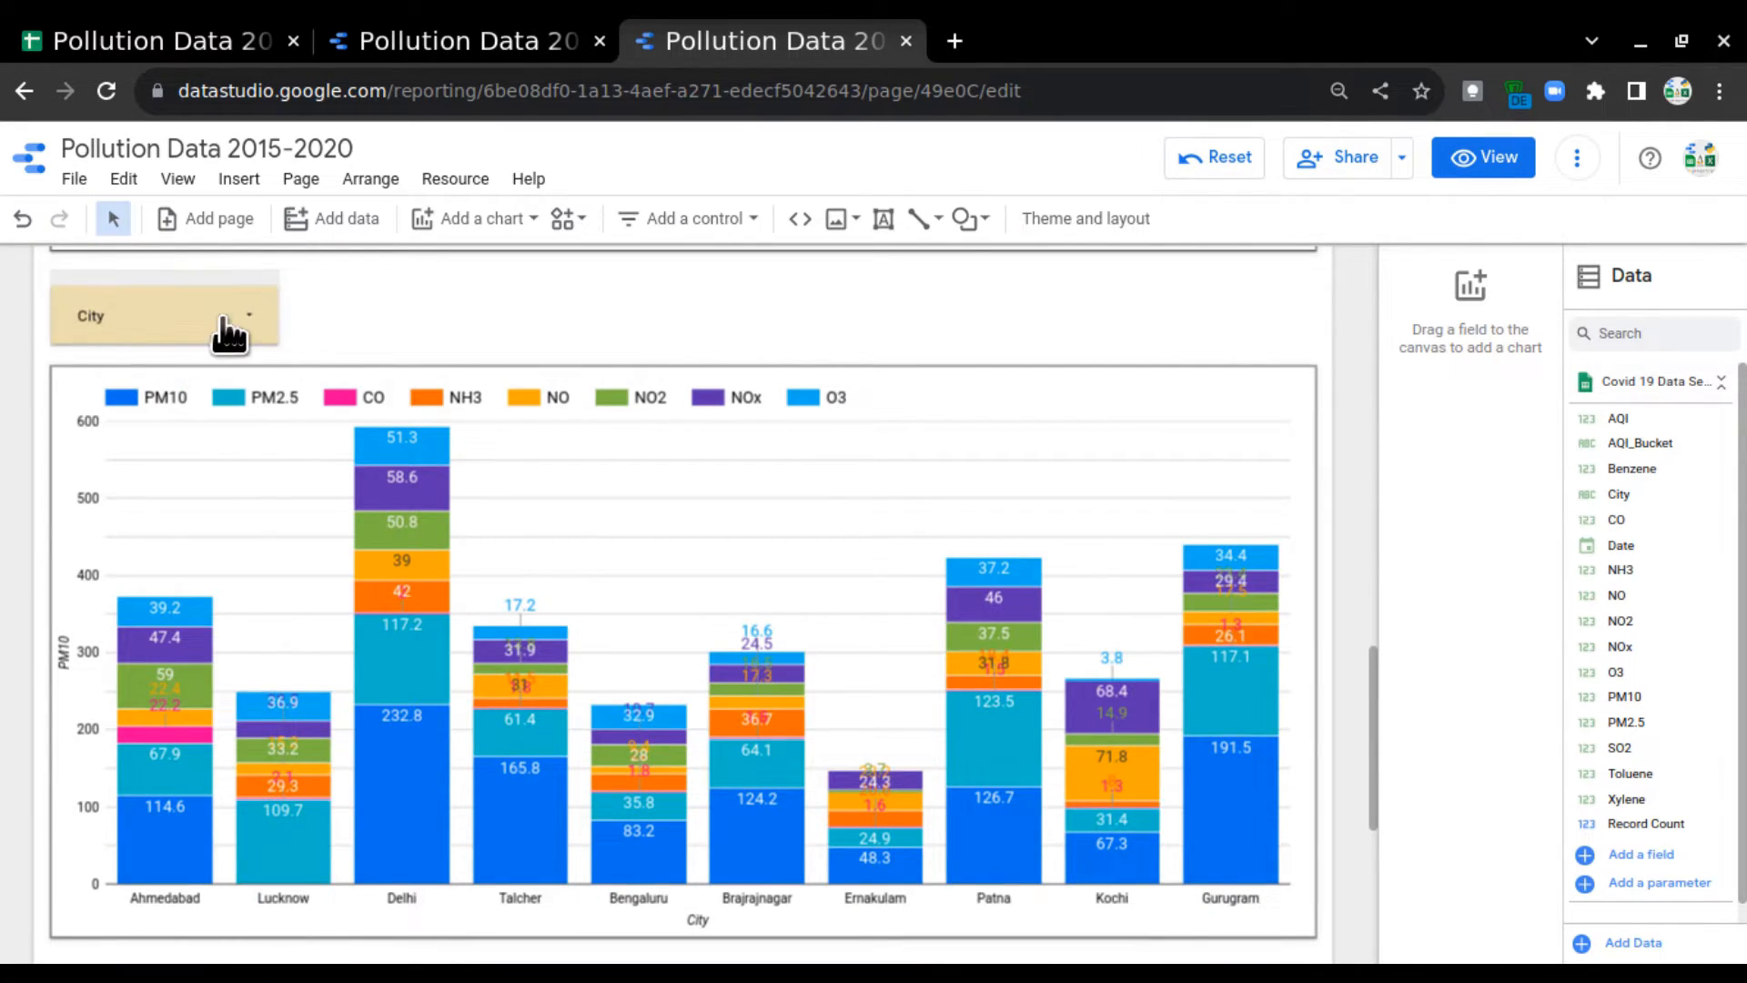
click(481, 41)
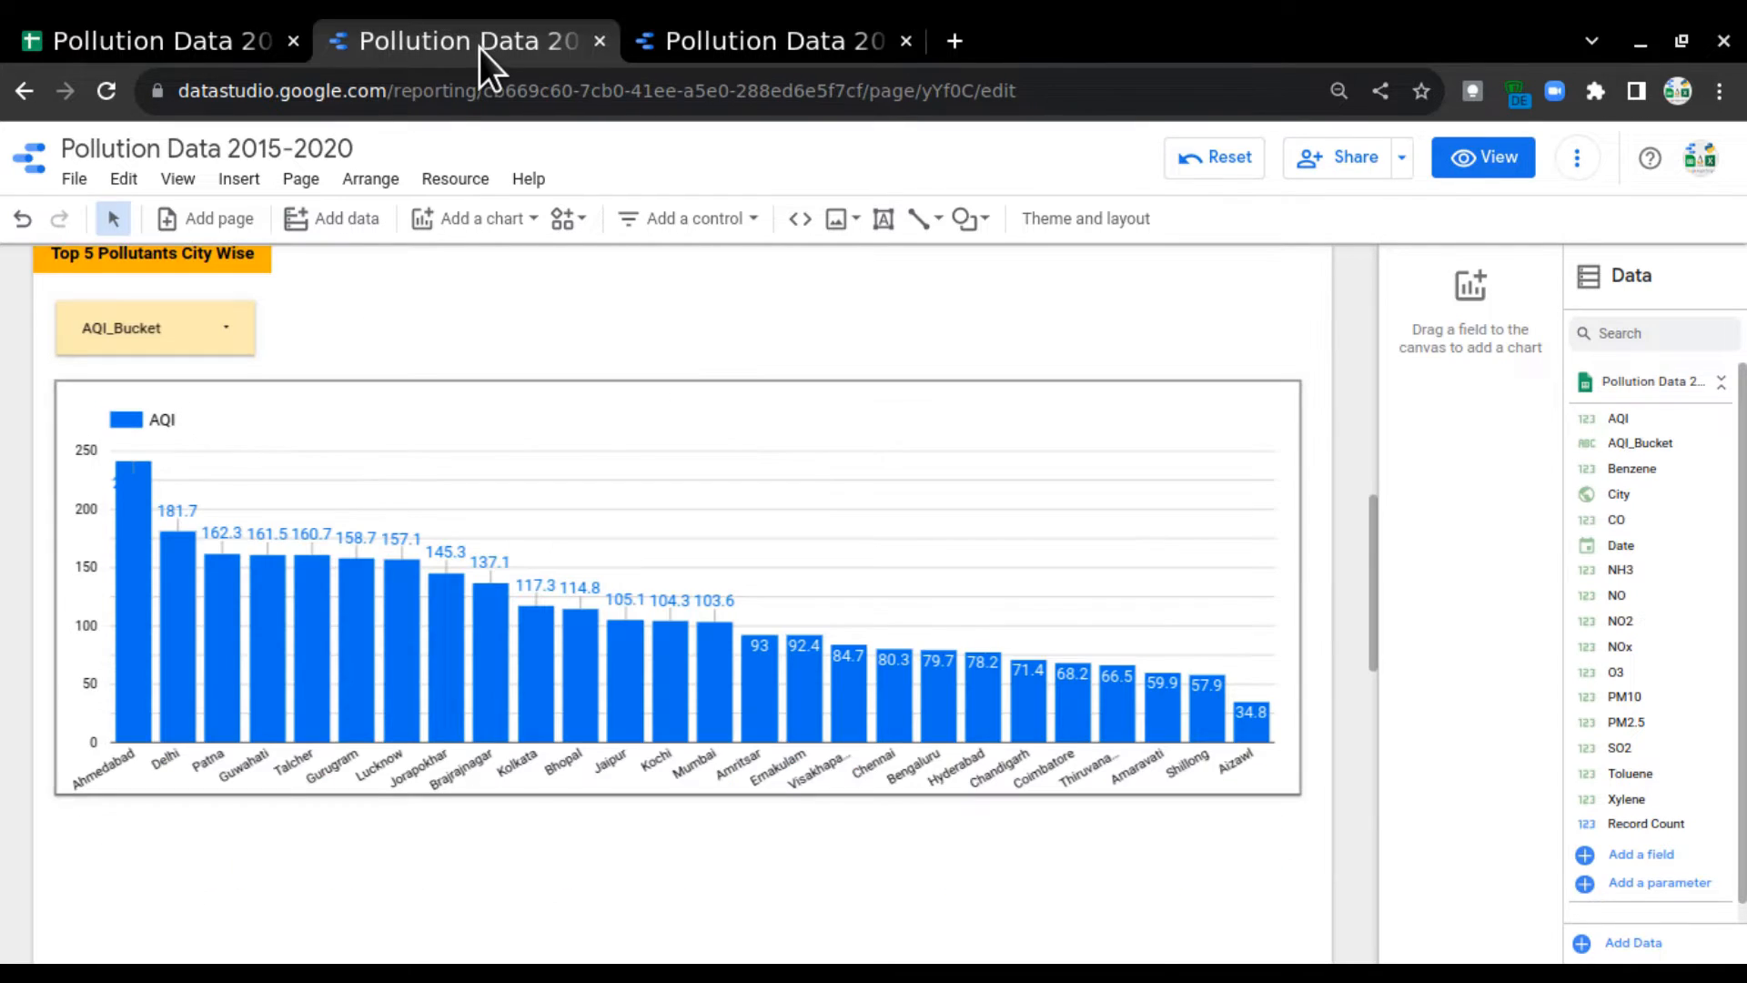
Step: Duplicate the AQI_Bucket drop-down and place the copy below the city bar chart, aligned with the chart's left edge
click(244, 302)
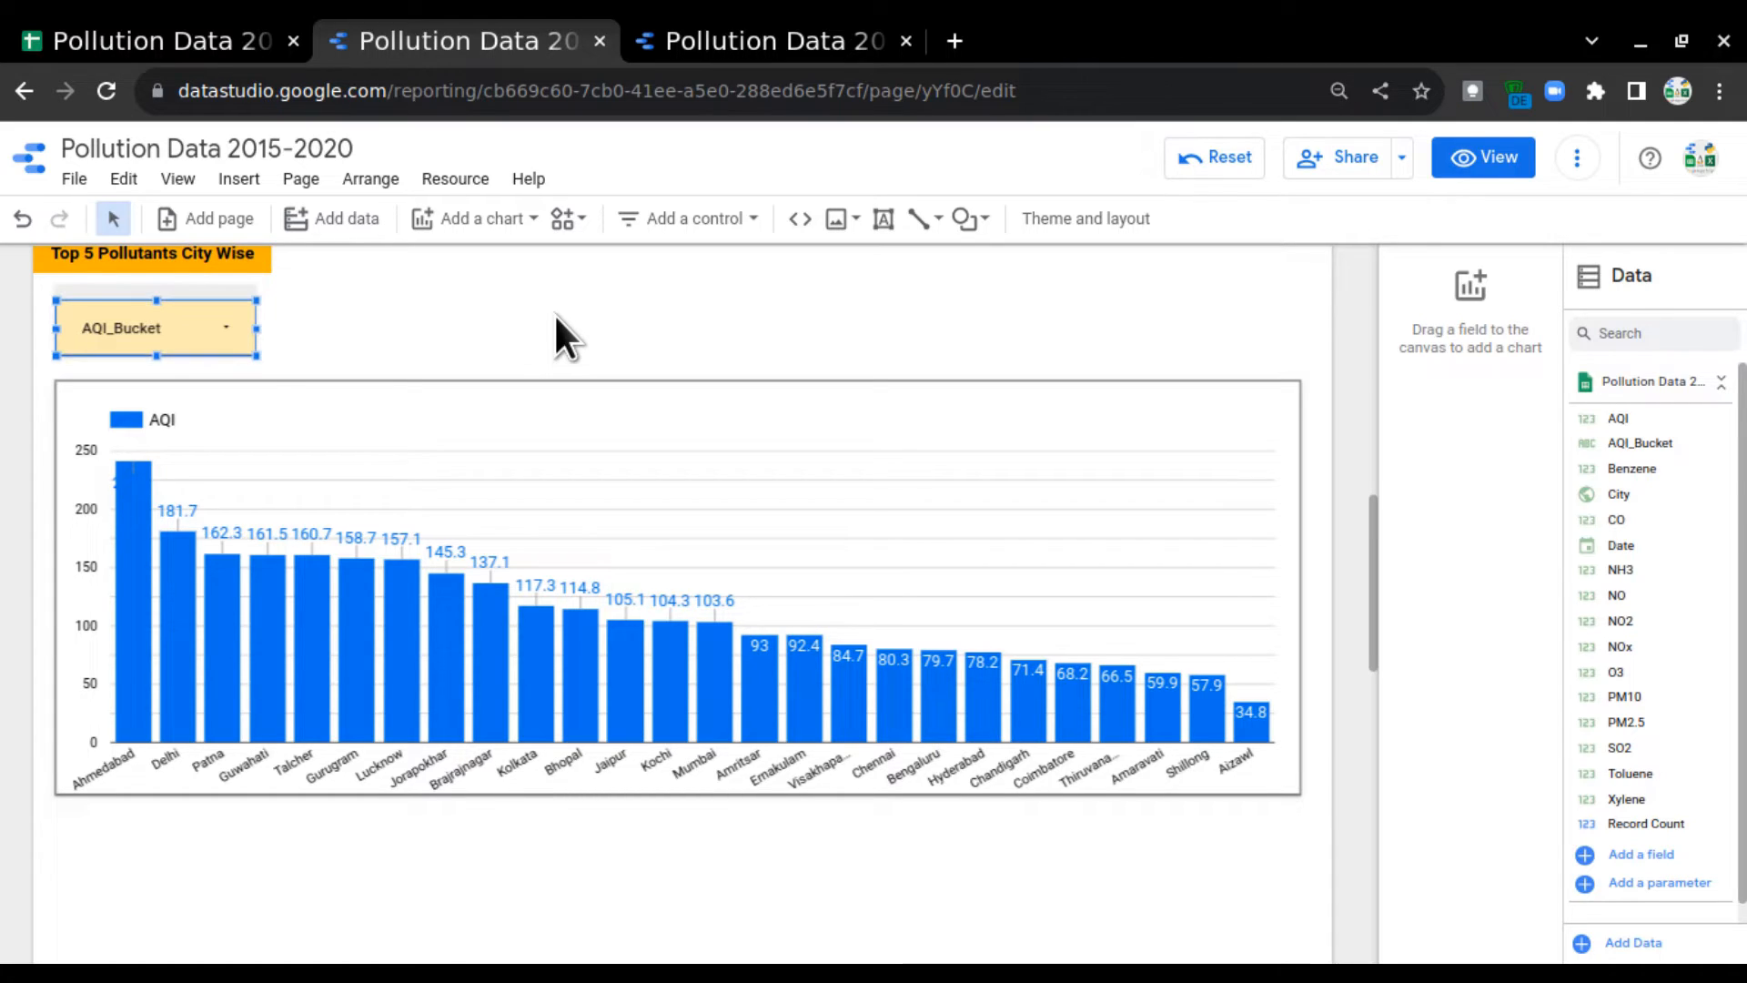
key(ctrl+v)
key(Left)
key(Left)
key(Down)
key(Down)
key(Down)
key(Down)
key(Down)
key(Down)
key(Down)
key(Down)
key(Down)
key(Down)
key(Down)
key(Down)
key(Down)
key(Down)
key(Down)
key(Down)
key(Down)
key(Down)
key(Down)
key(Down)
key(Down)
key(Down)
key(Down)
key(Down)
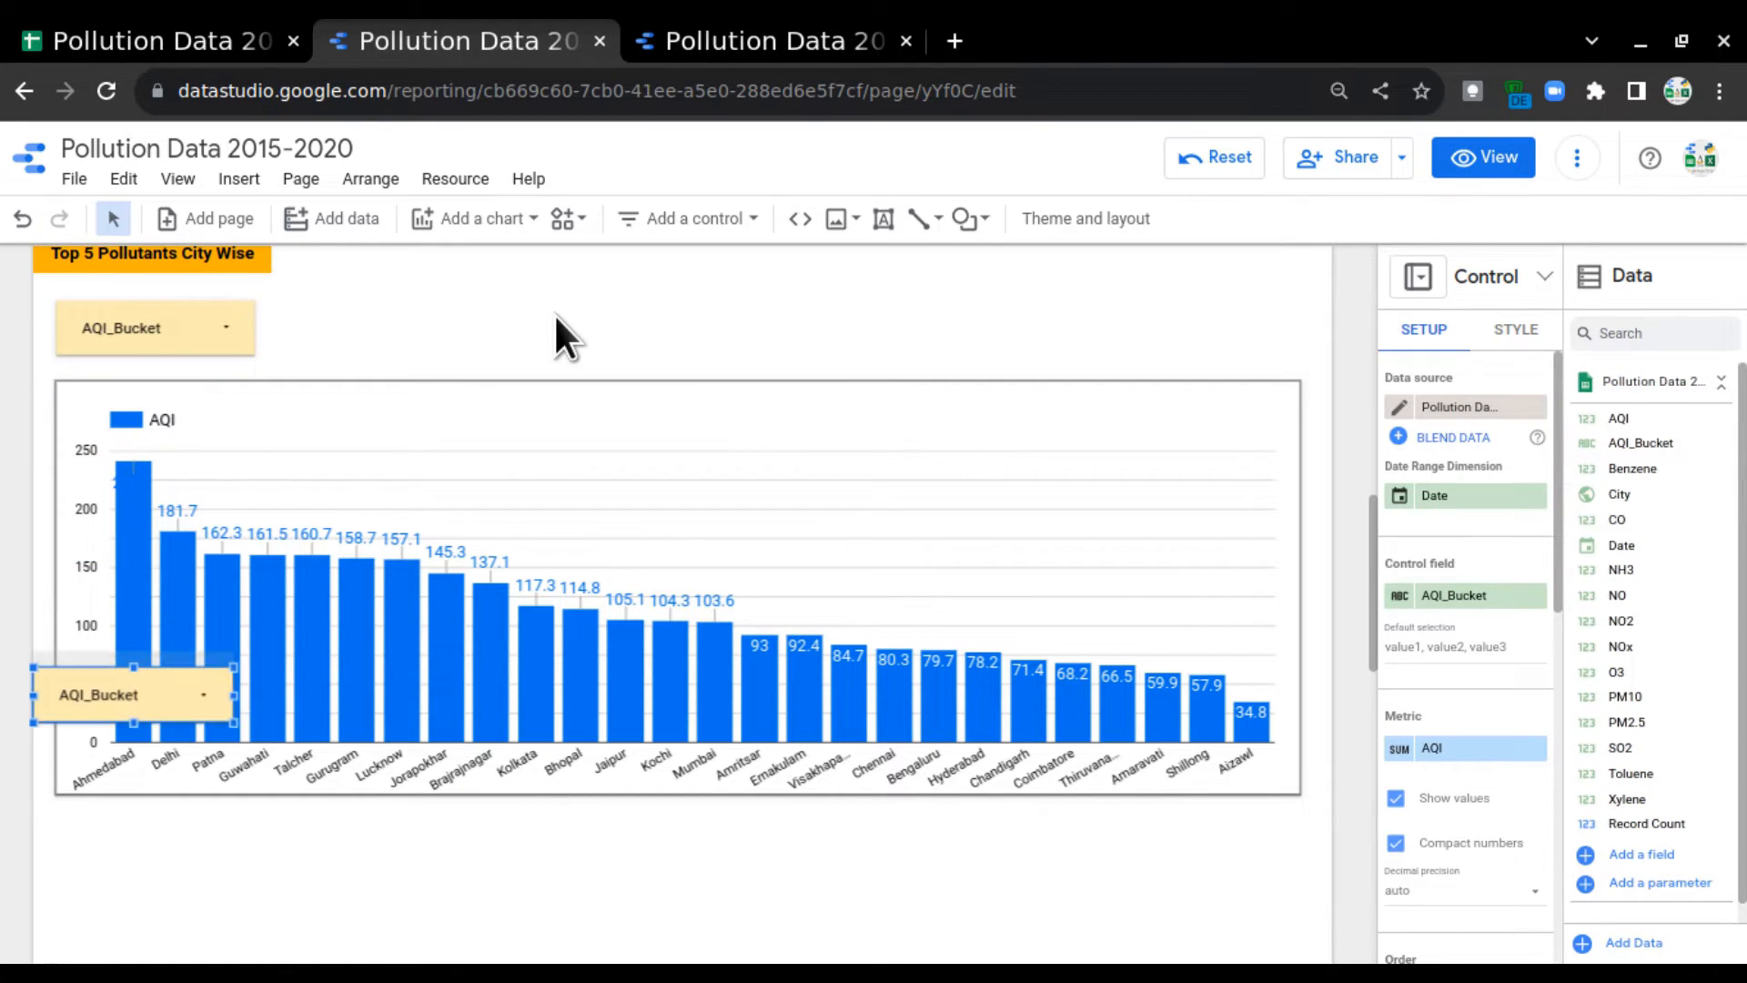
scroll(557, 317, down, 2)
scroll(162, 655, down, 1)
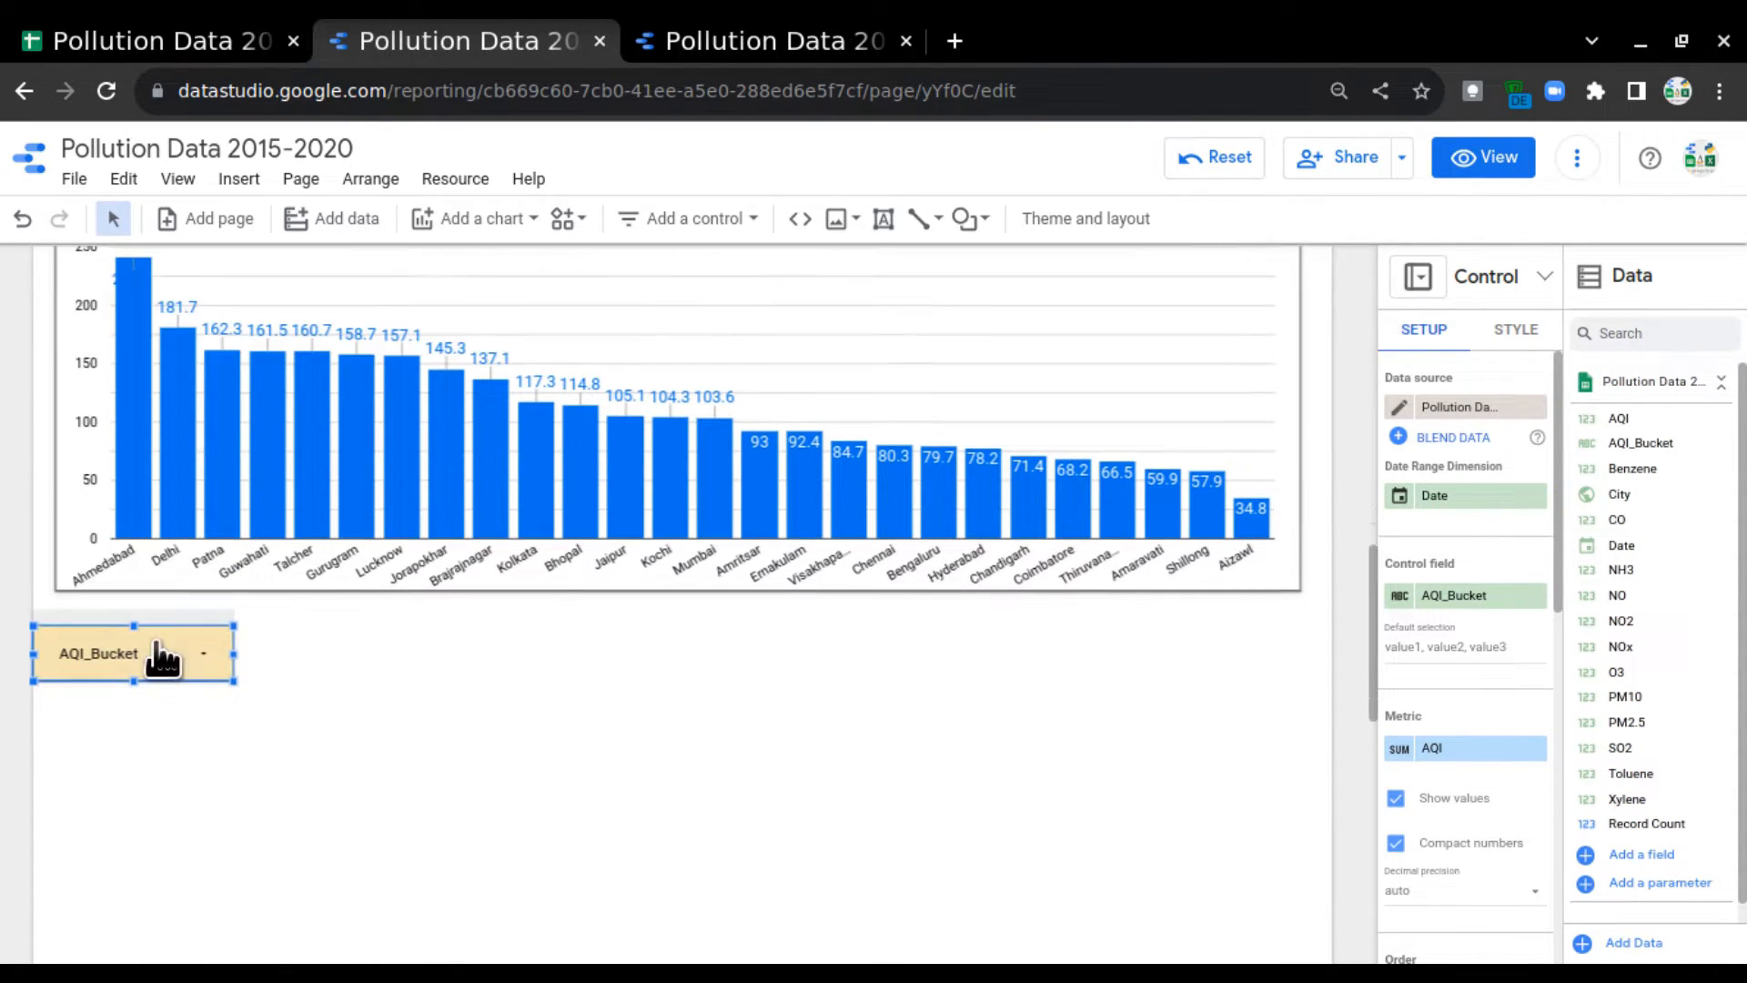
drag(166, 616, 188, 622)
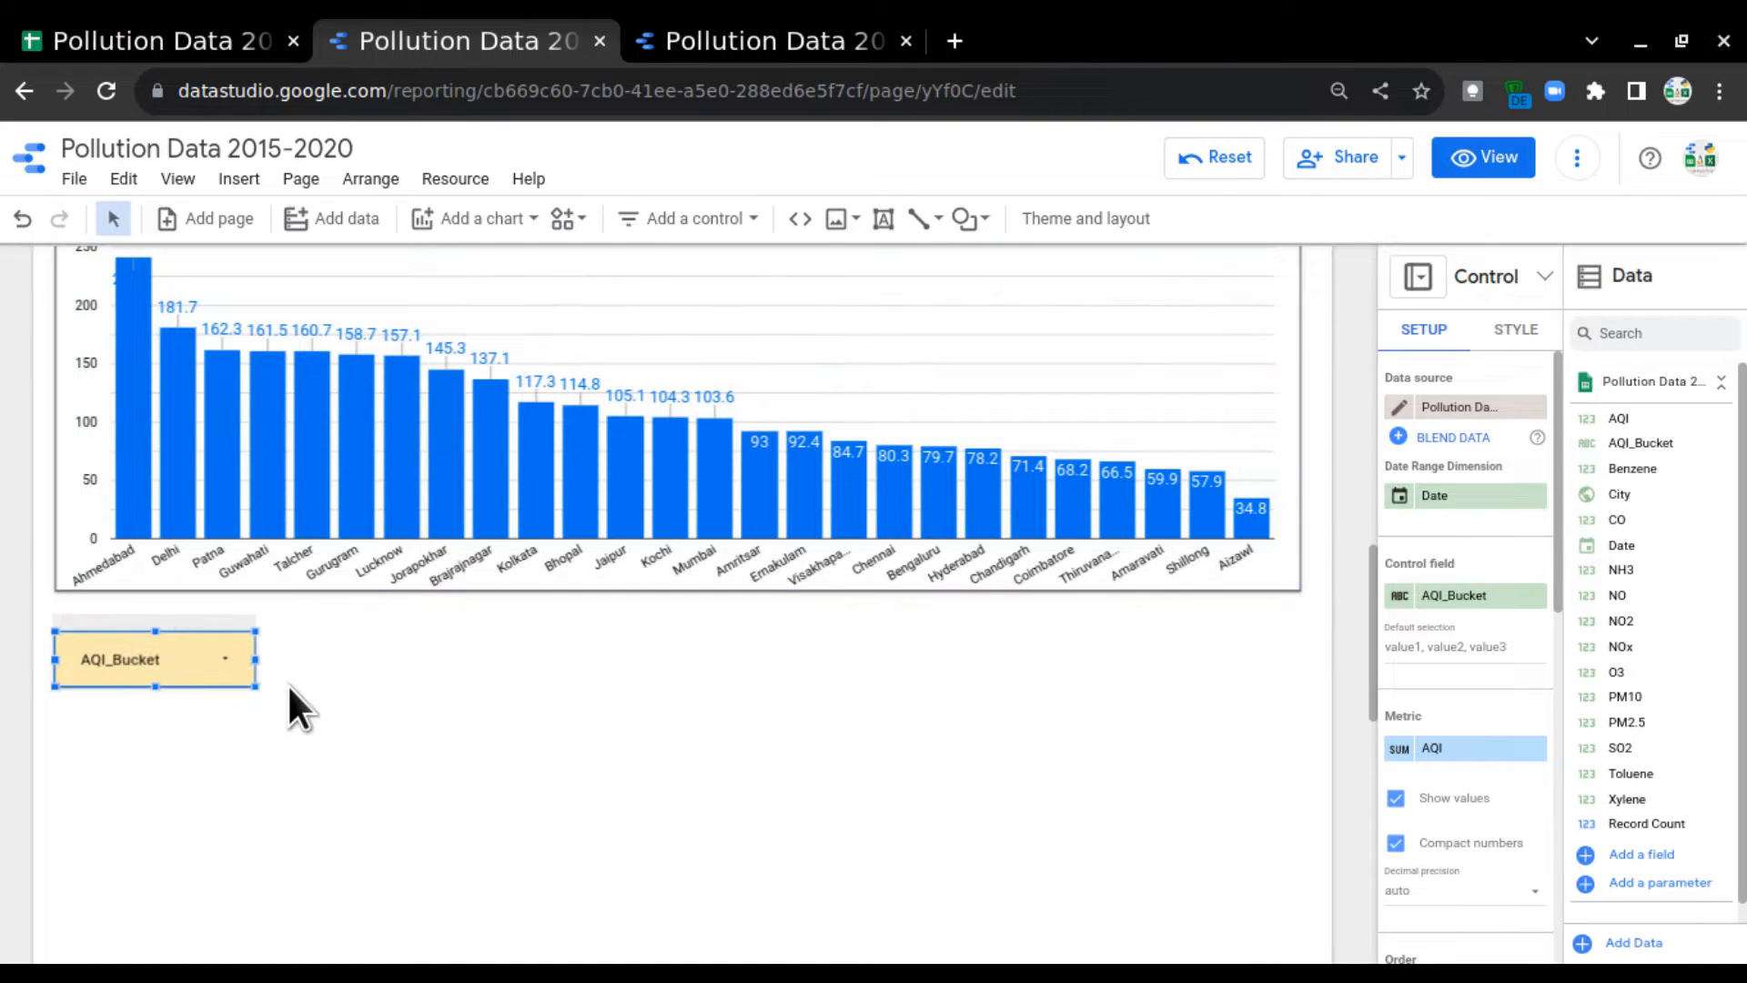
Step: Set the duplicated drop-down's control field to City and check the stacked pollutant chart in the reference report
drag(1624, 494, 1462, 612)
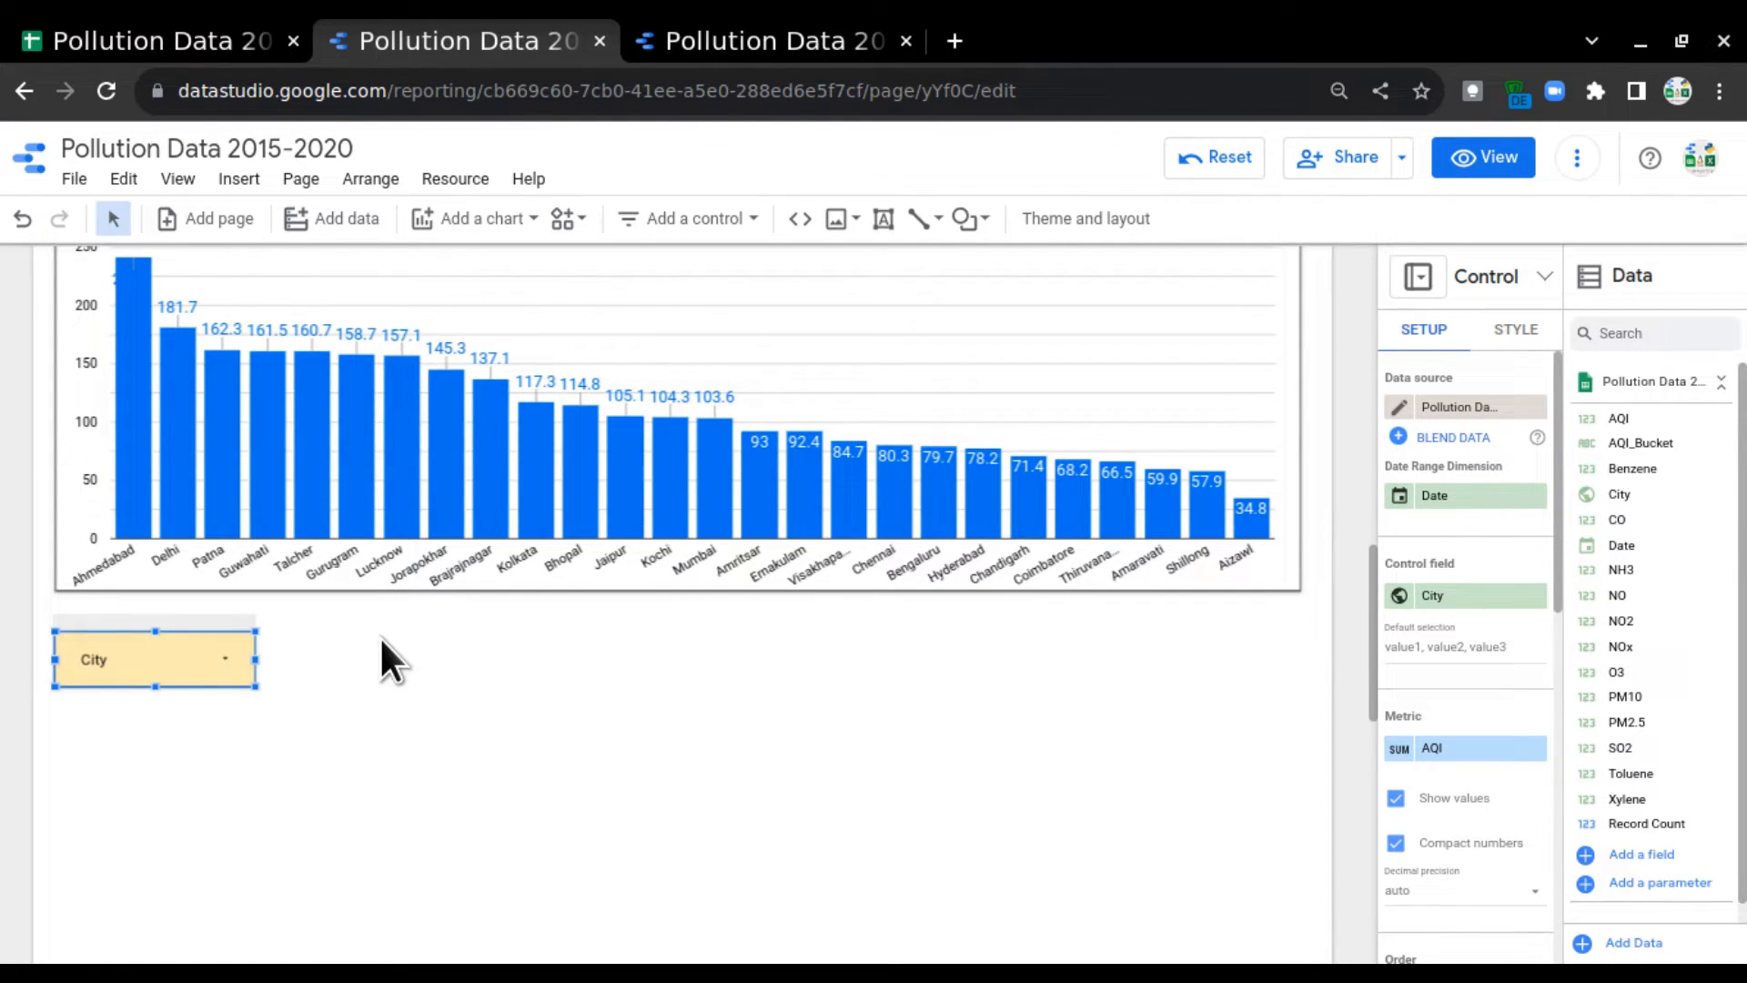
click(702, 42)
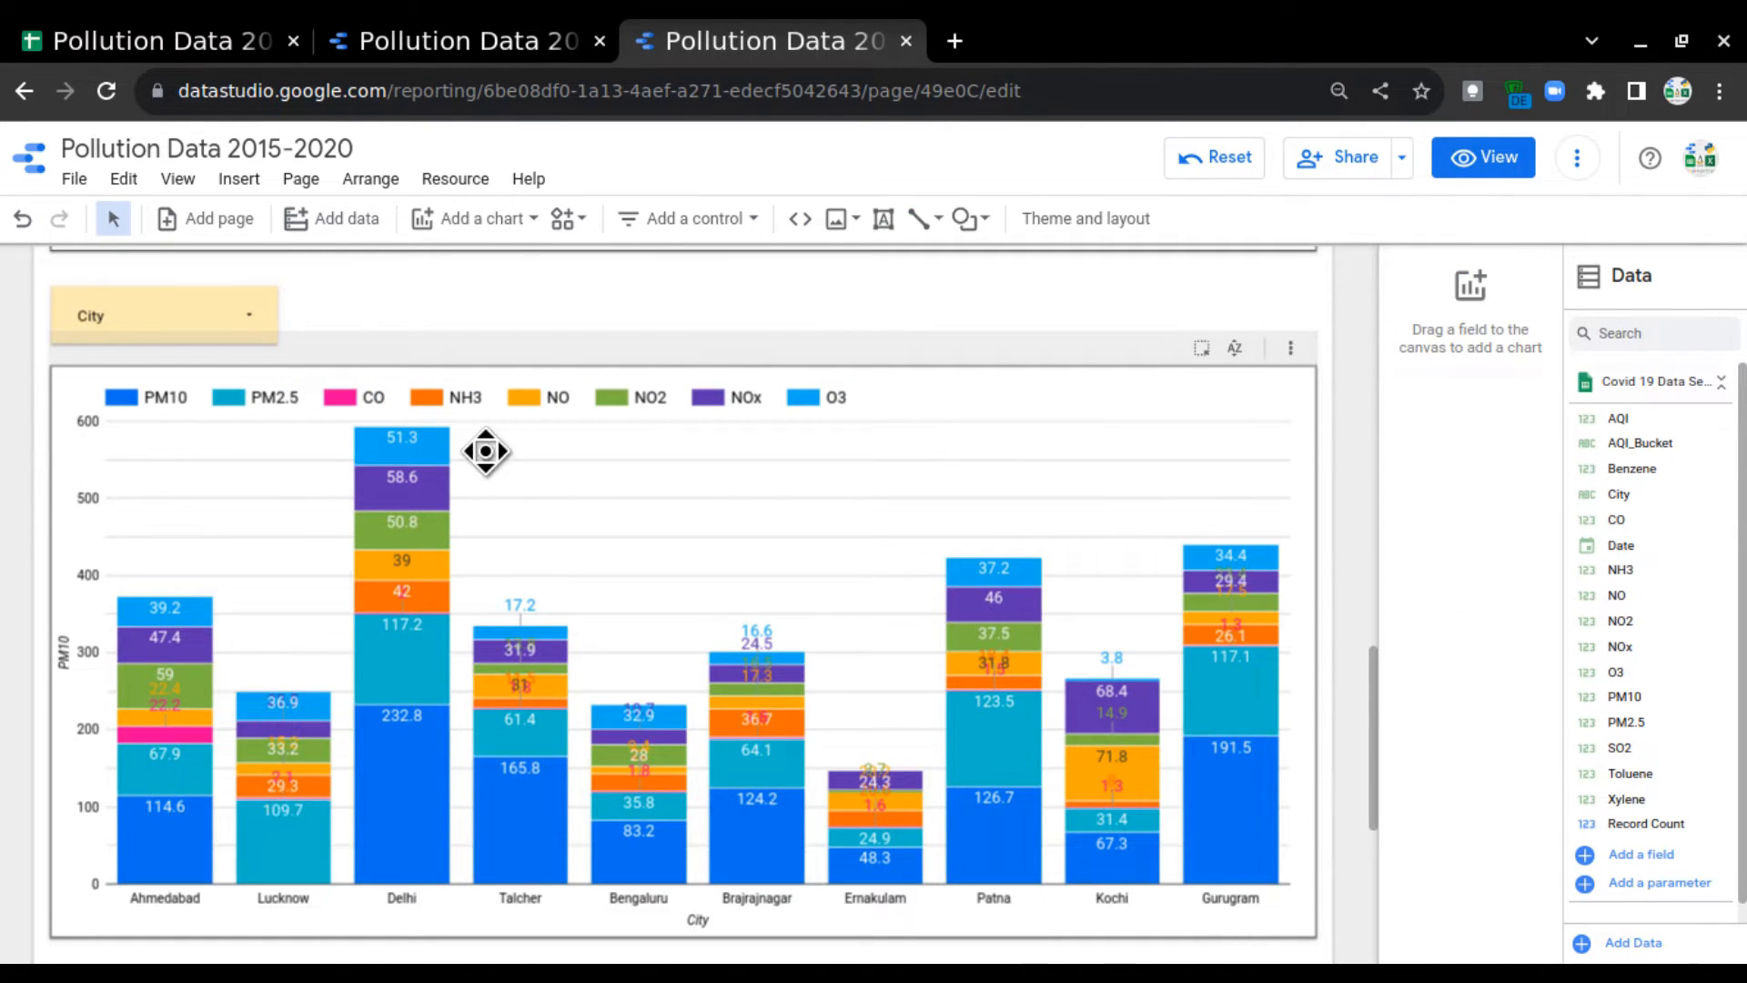
click(499, 36)
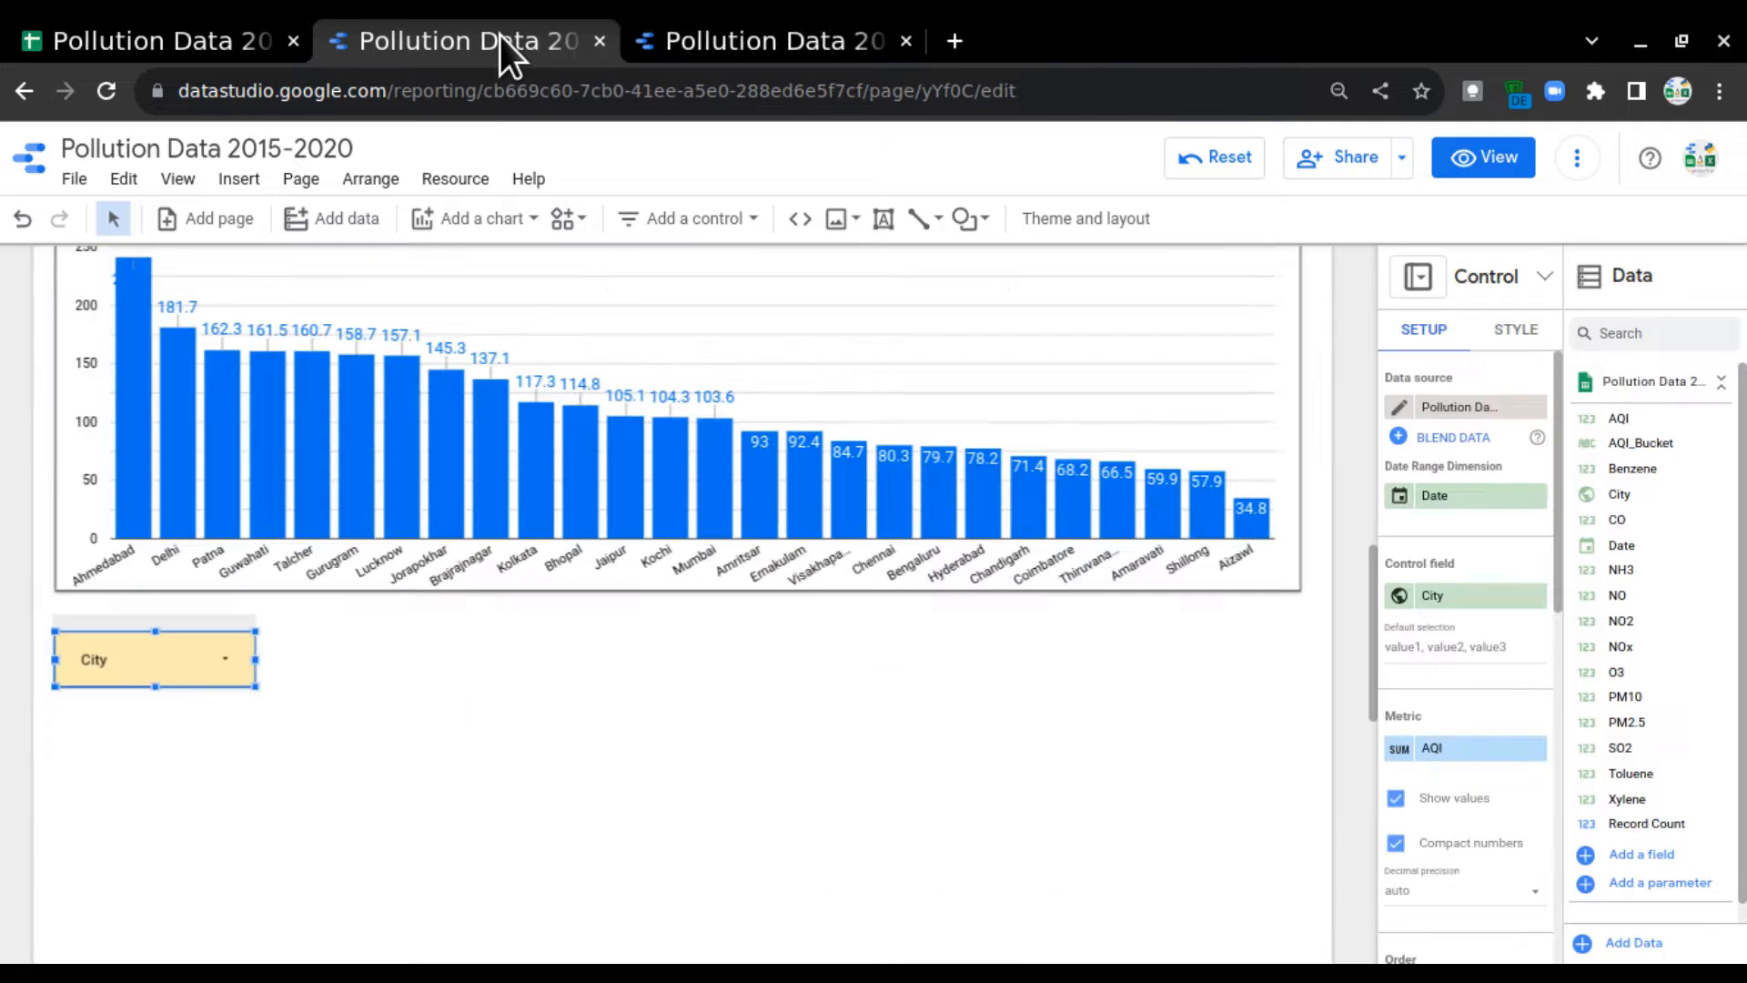
Step: Duplicate the city AQI bar chart and place the copy below the City drop-down, in line with the original chart
click(686, 566)
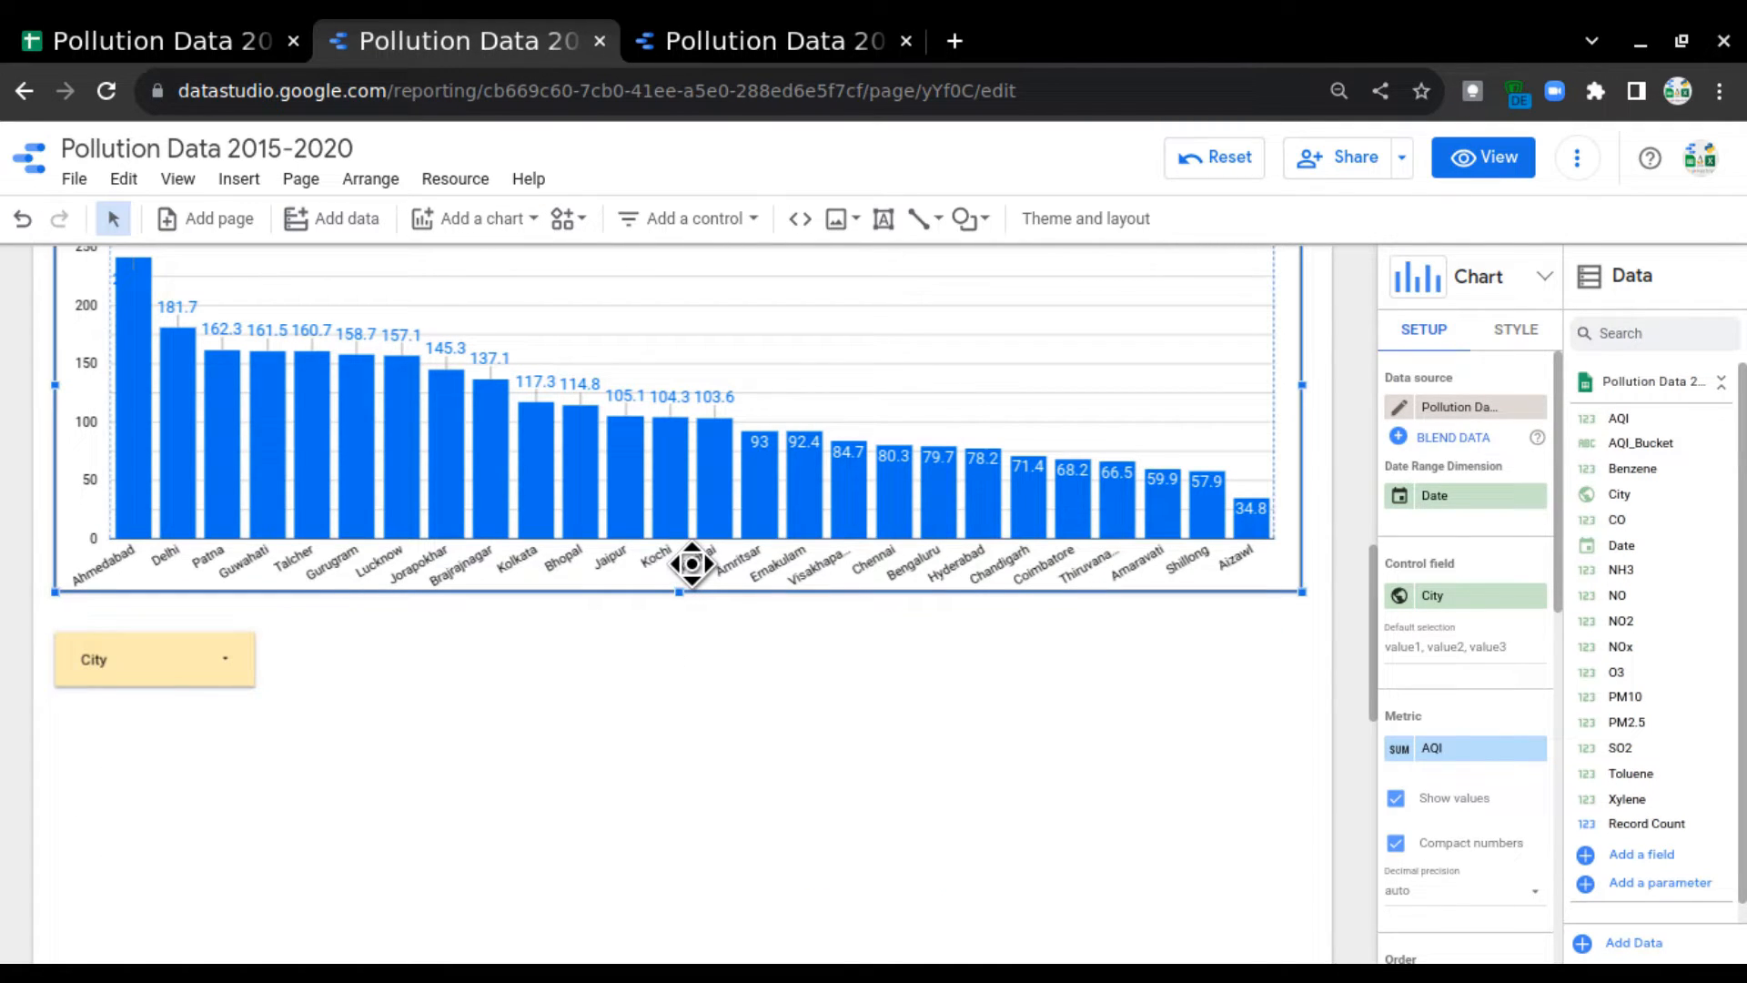
key(ctrl+v)
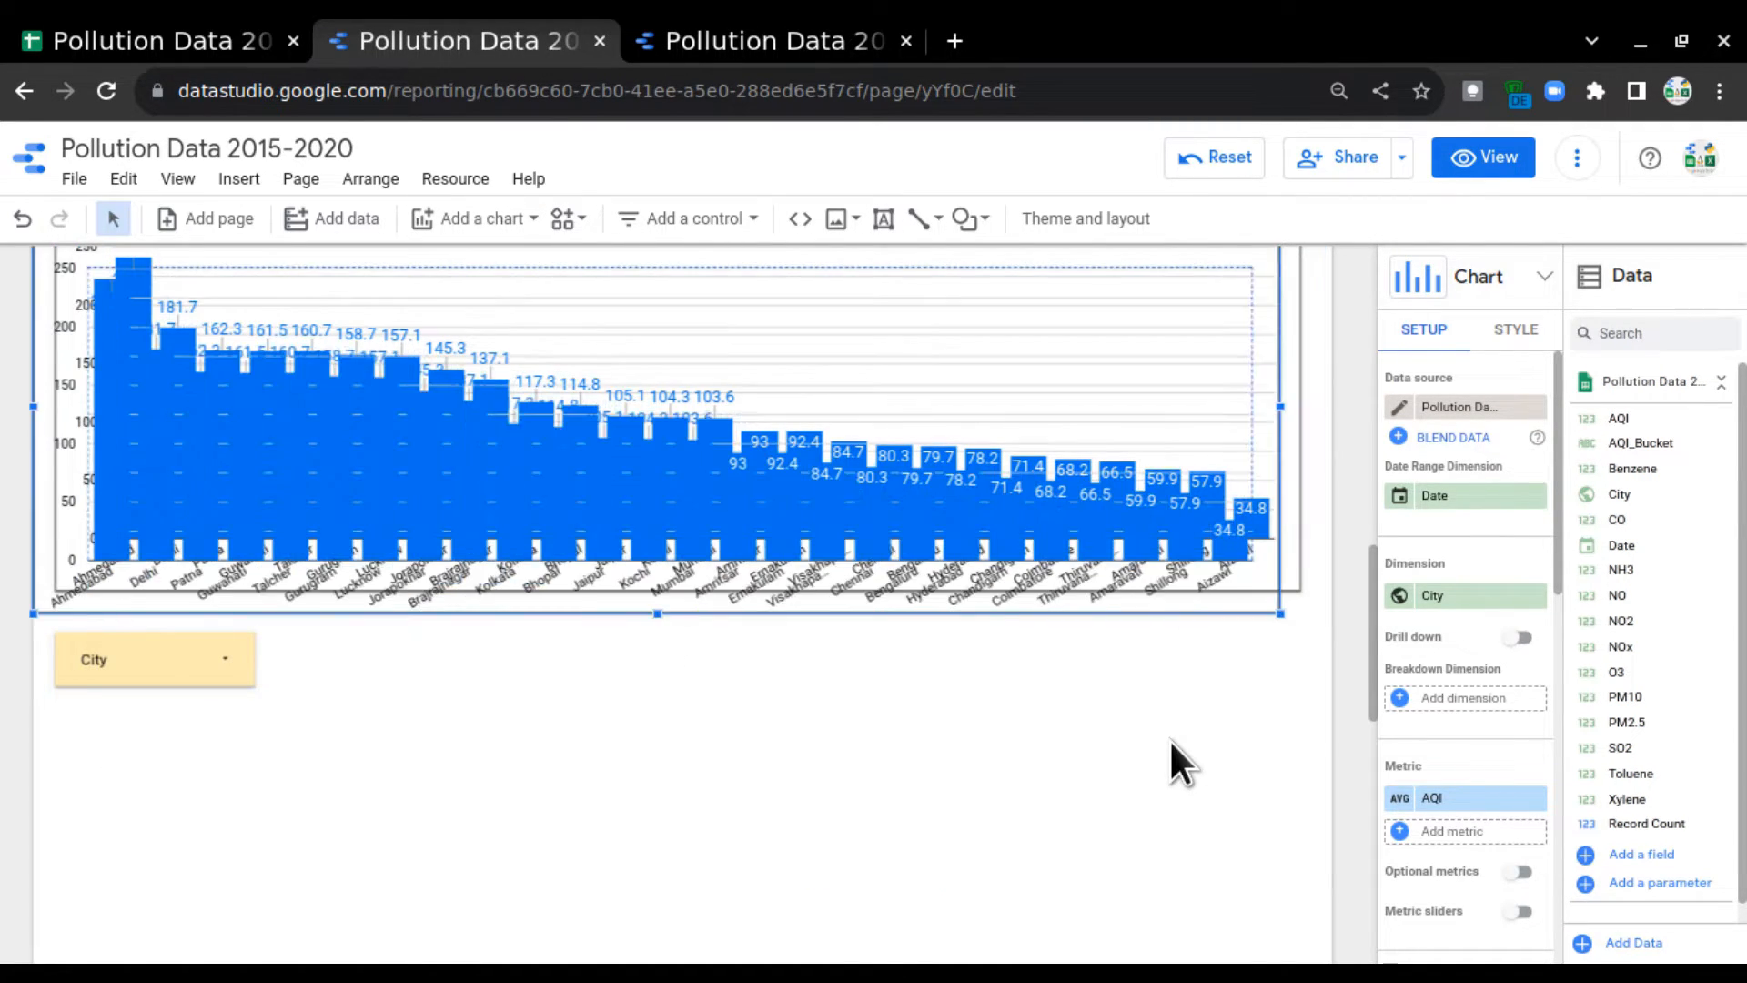
key(Down)
key(Down)
key(Down)
key(Down)
key(Down)
key(Down)
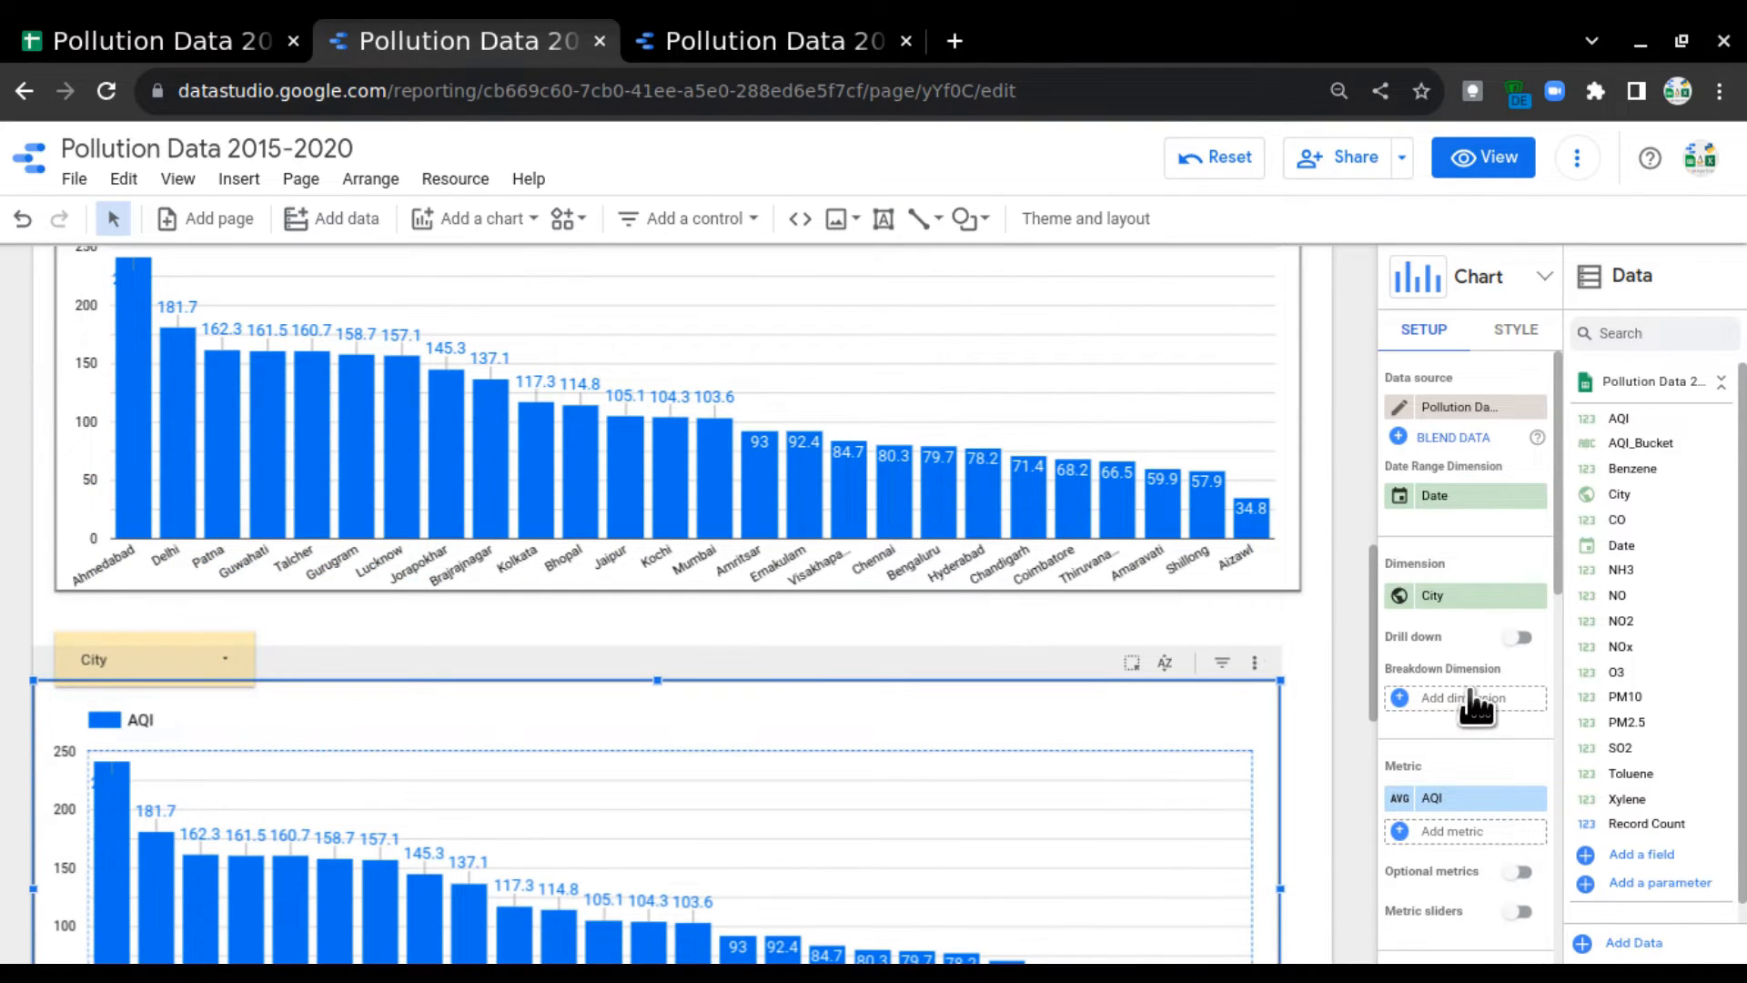
scroll(1472, 706, down, 2)
scroll(1156, 505, down, 3)
drag(972, 483, 995, 512)
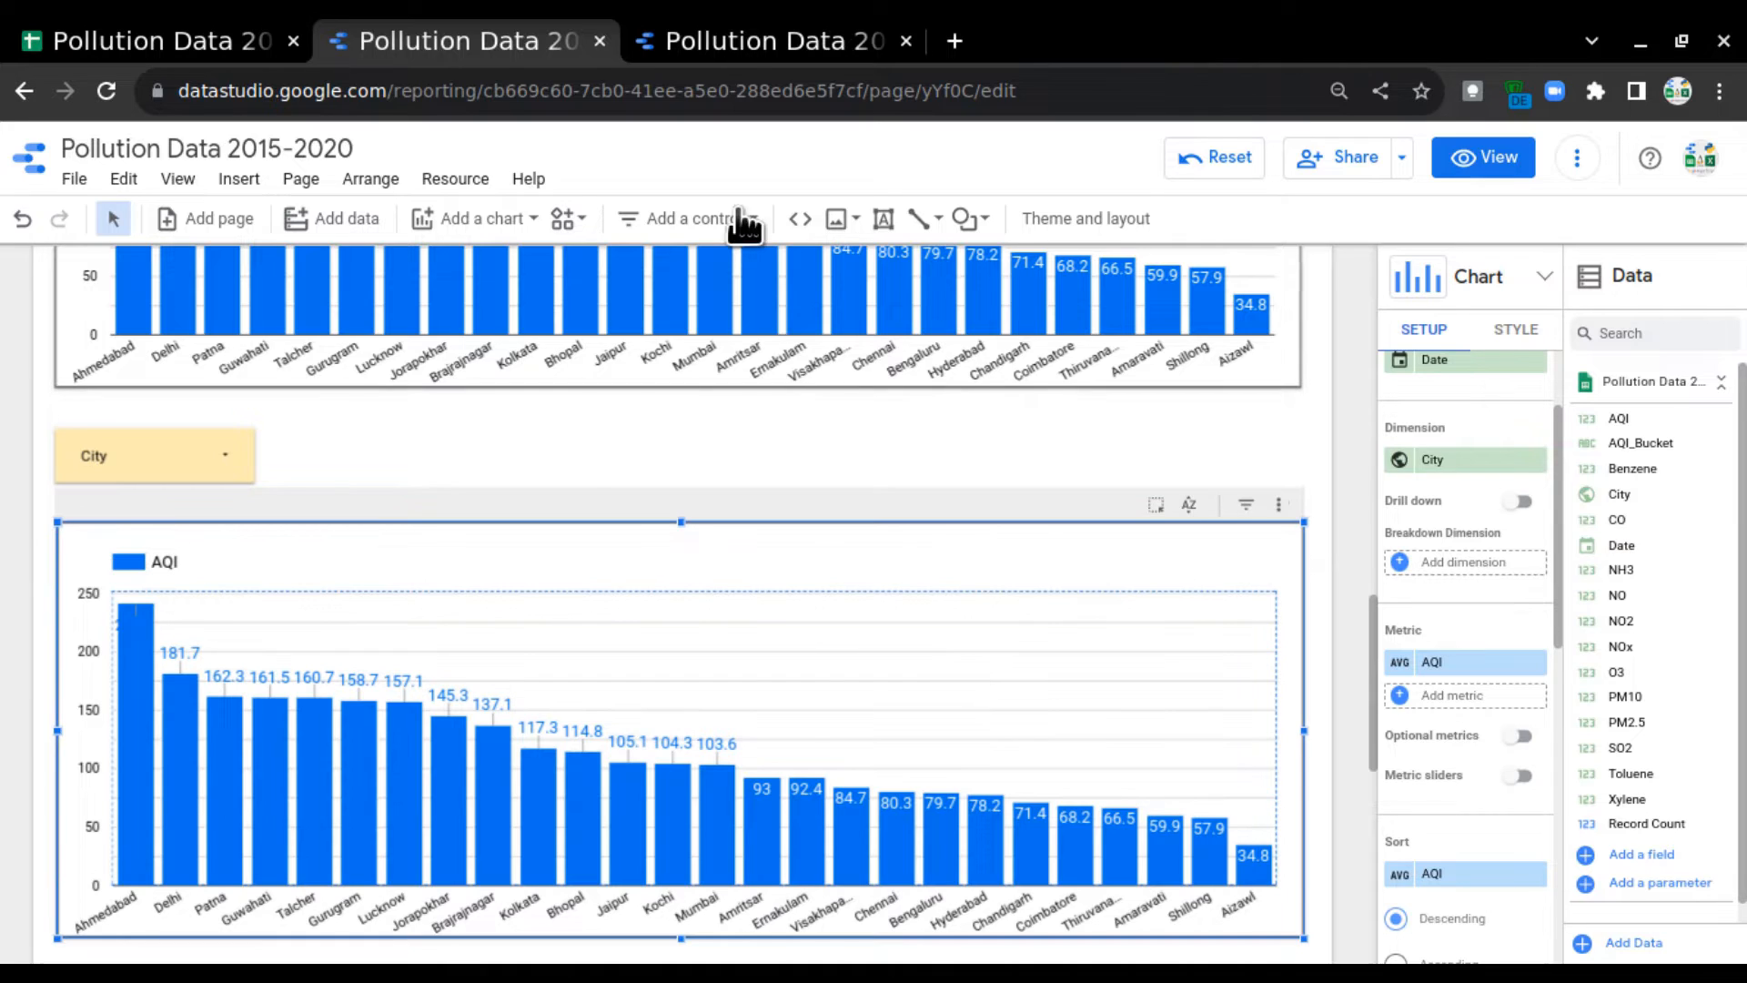
Step: Check the reference's pollutant metrics, then replace the copied chart's AQI metric with average PM2.5 and add average PM10
click(709, 51)
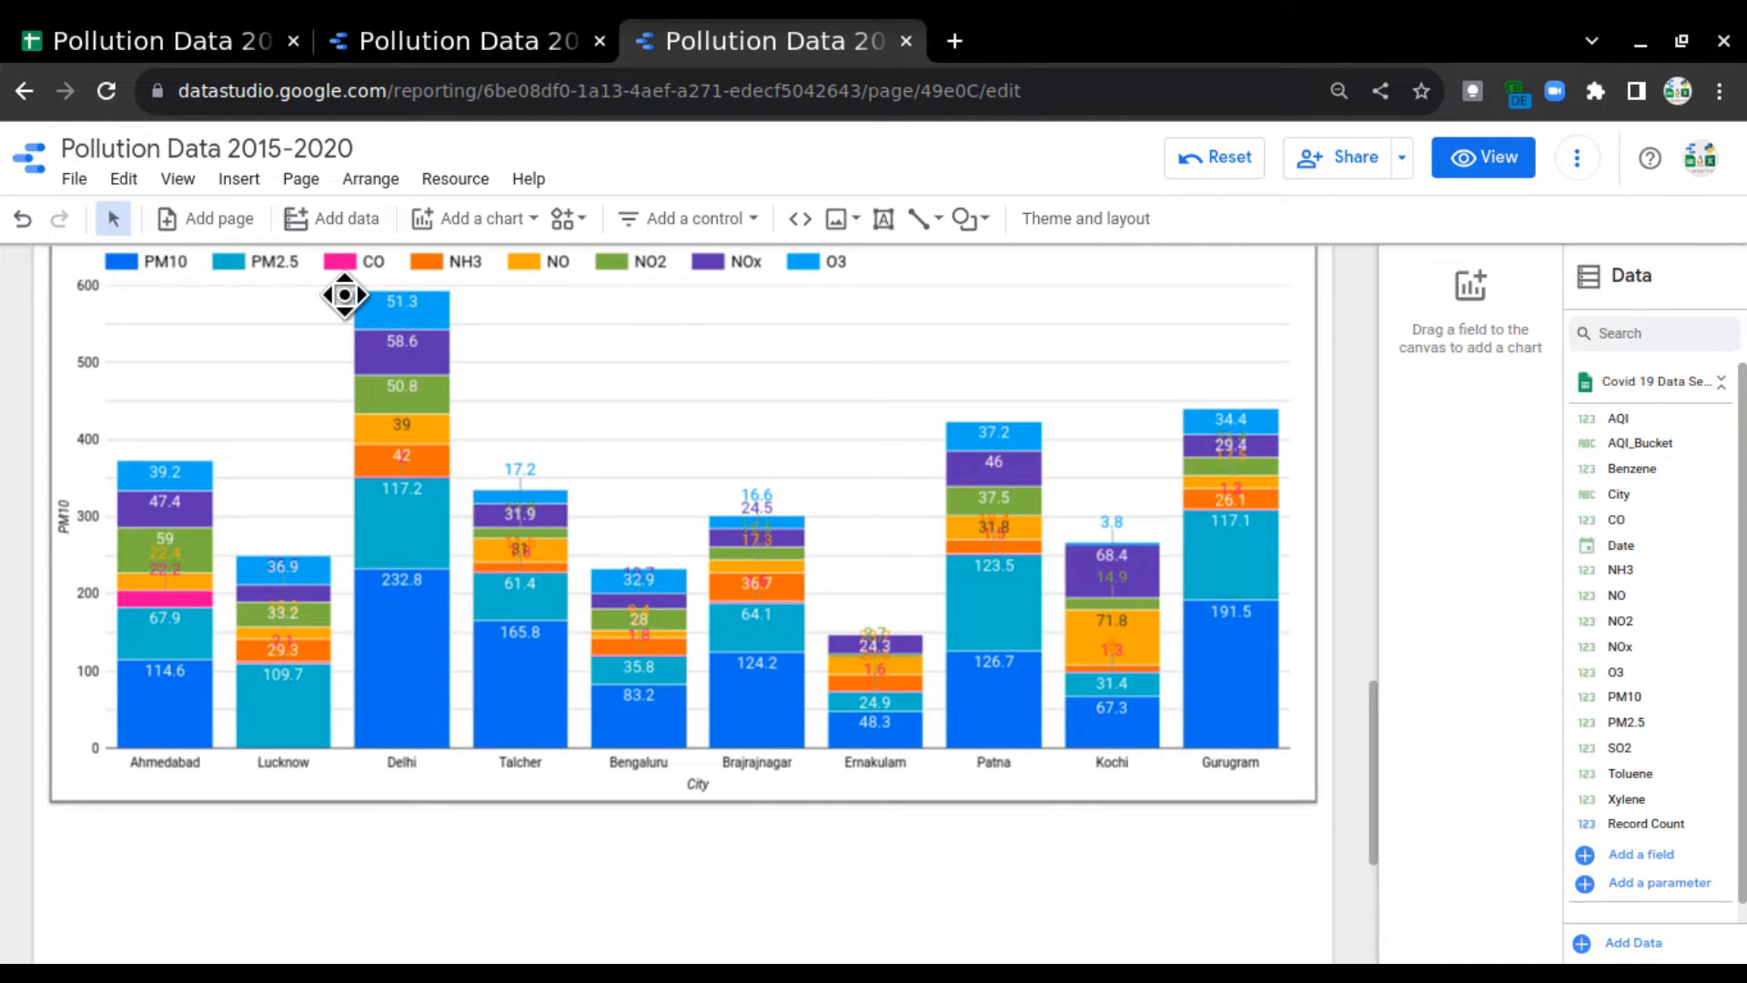
click(486, 41)
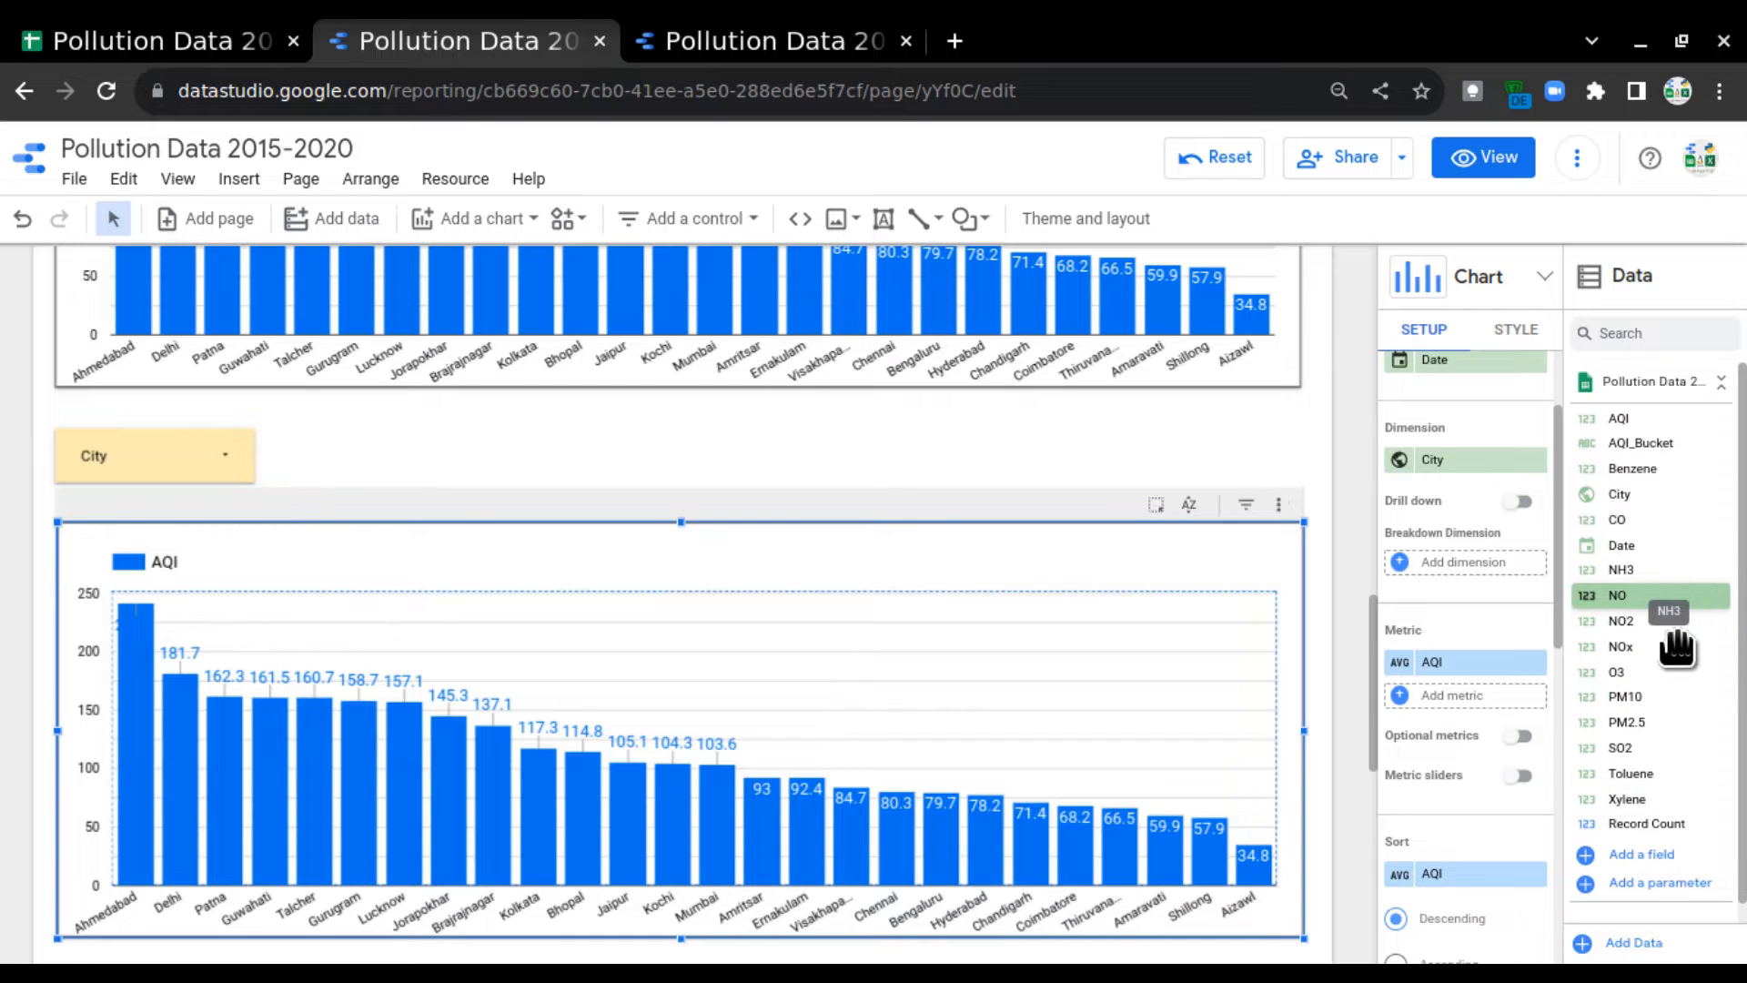
drag(1672, 723, 1521, 678)
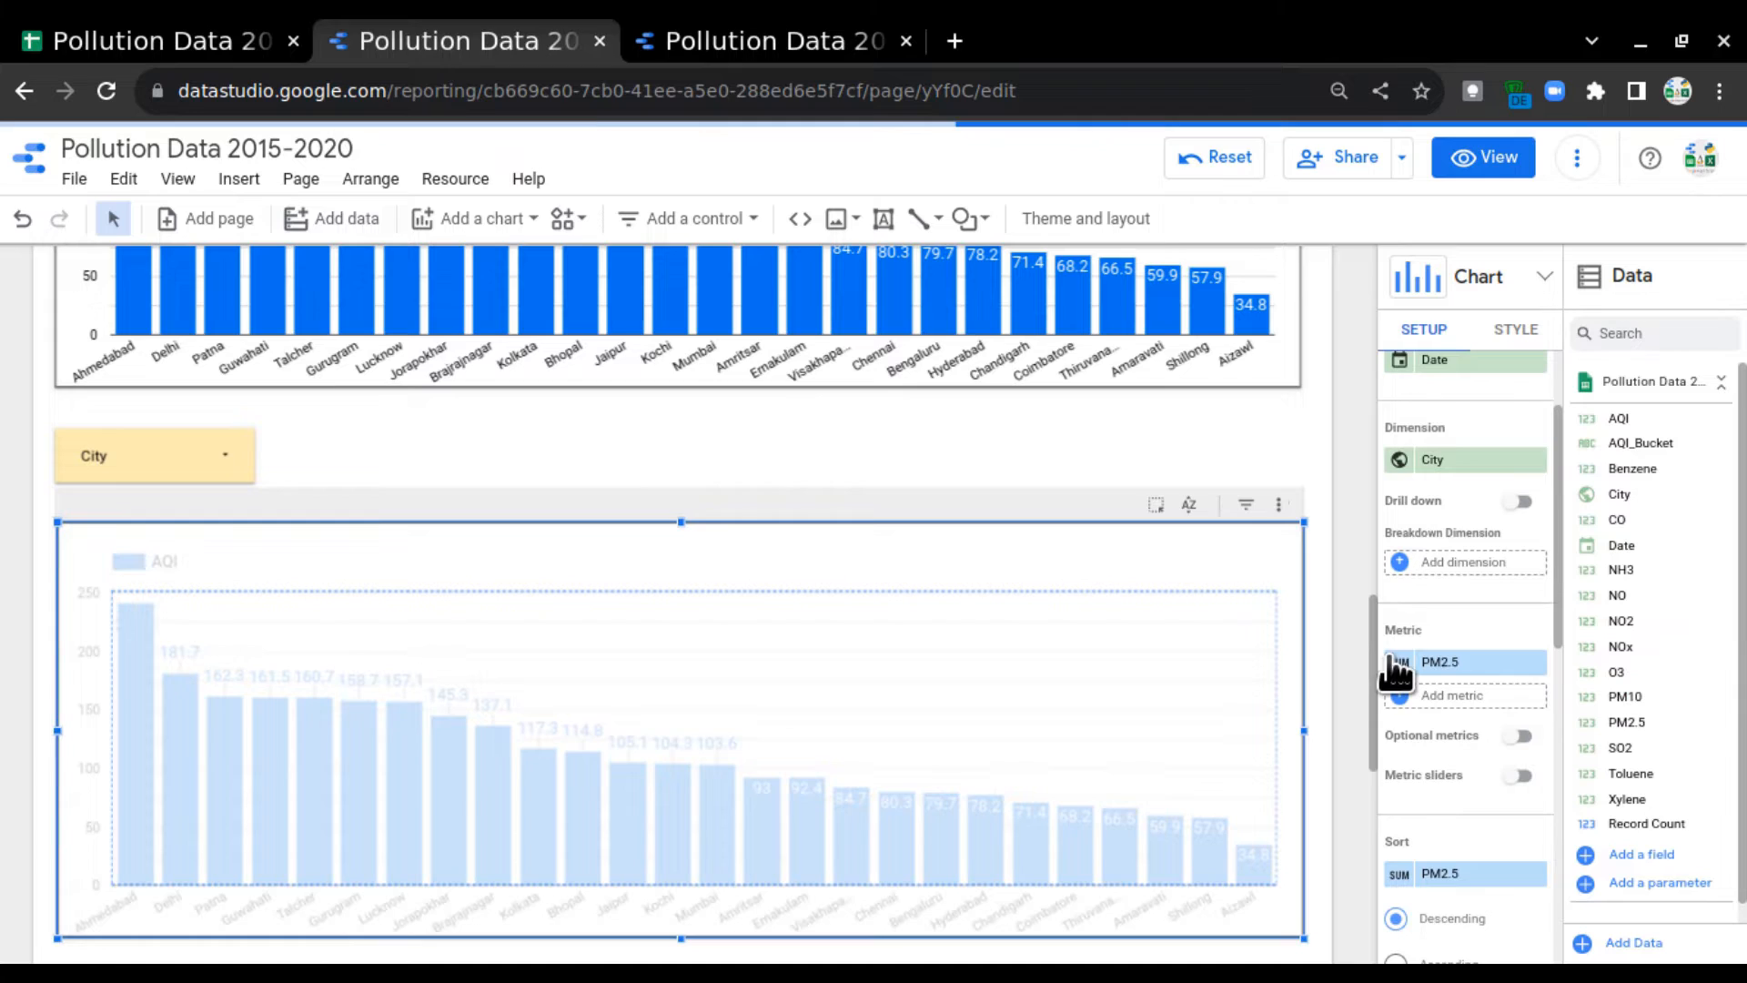
click(1398, 663)
click(1636, 786)
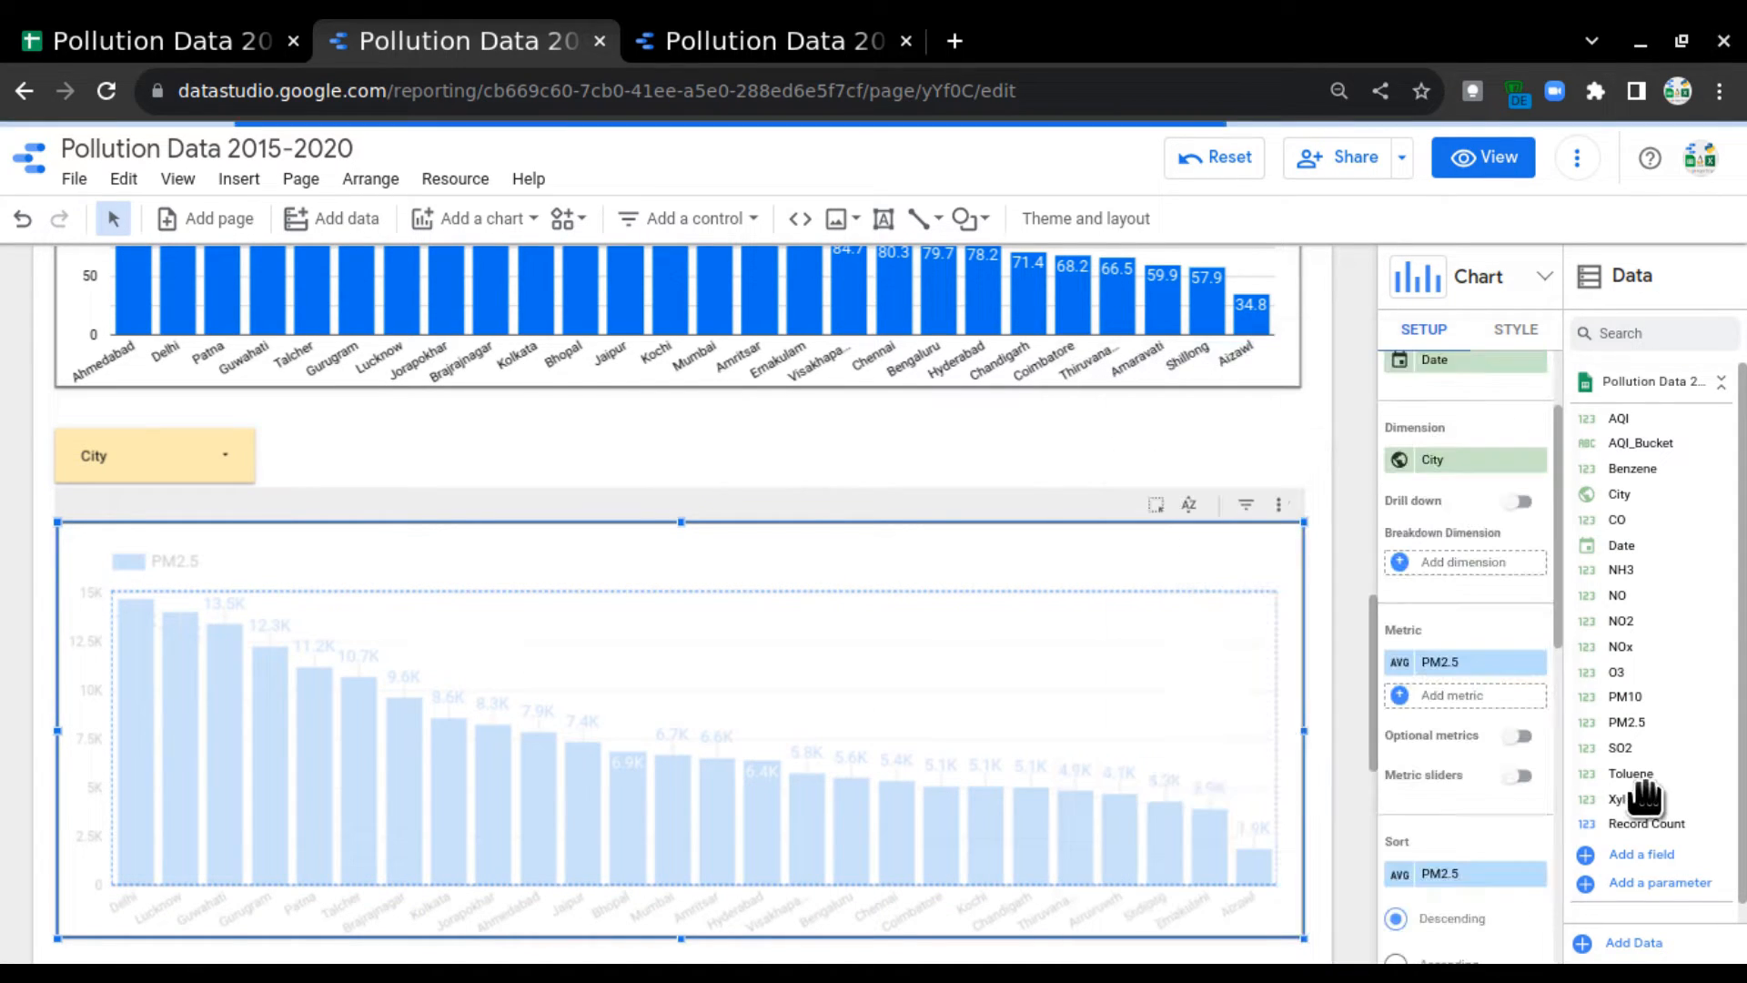
drag(1673, 705, 1433, 709)
click(1404, 622)
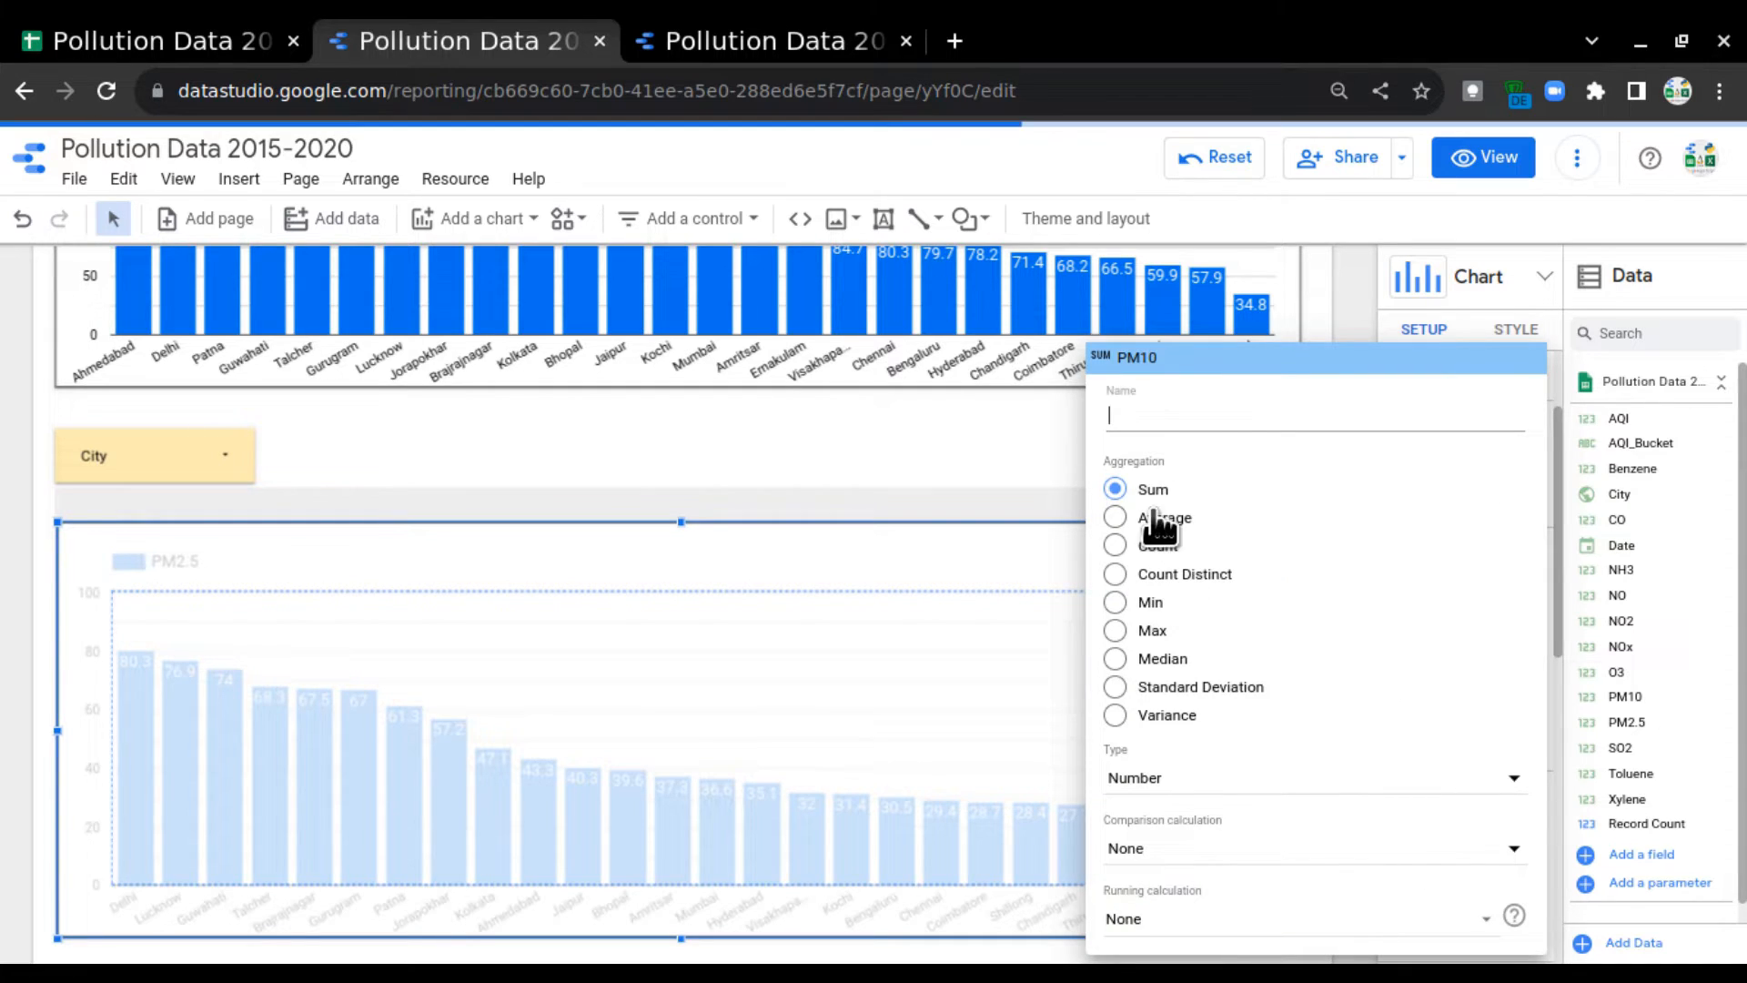
click(1160, 517)
click(1384, 285)
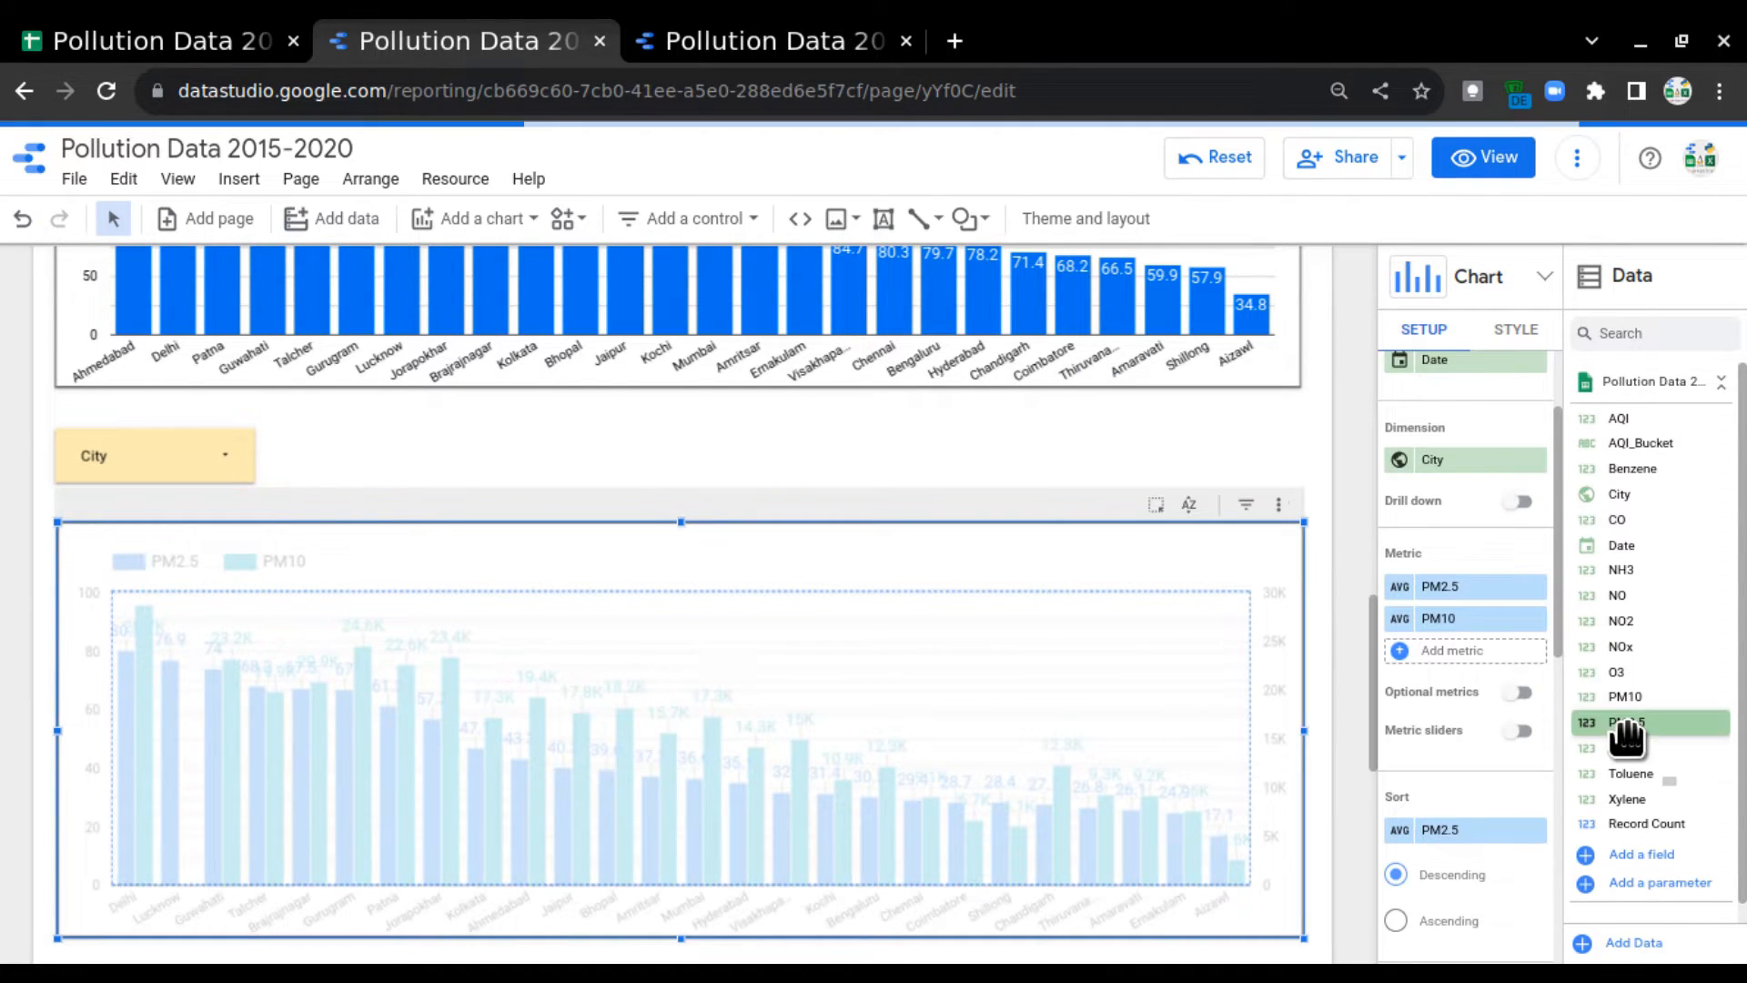
Step: Add CO and NH3 as metrics of the copied chart, both aggregated as Average
drag(1668, 523, 1451, 669)
click(1405, 651)
click(1183, 519)
click(1536, 715)
drag(1620, 570, 1410, 696)
click(1404, 684)
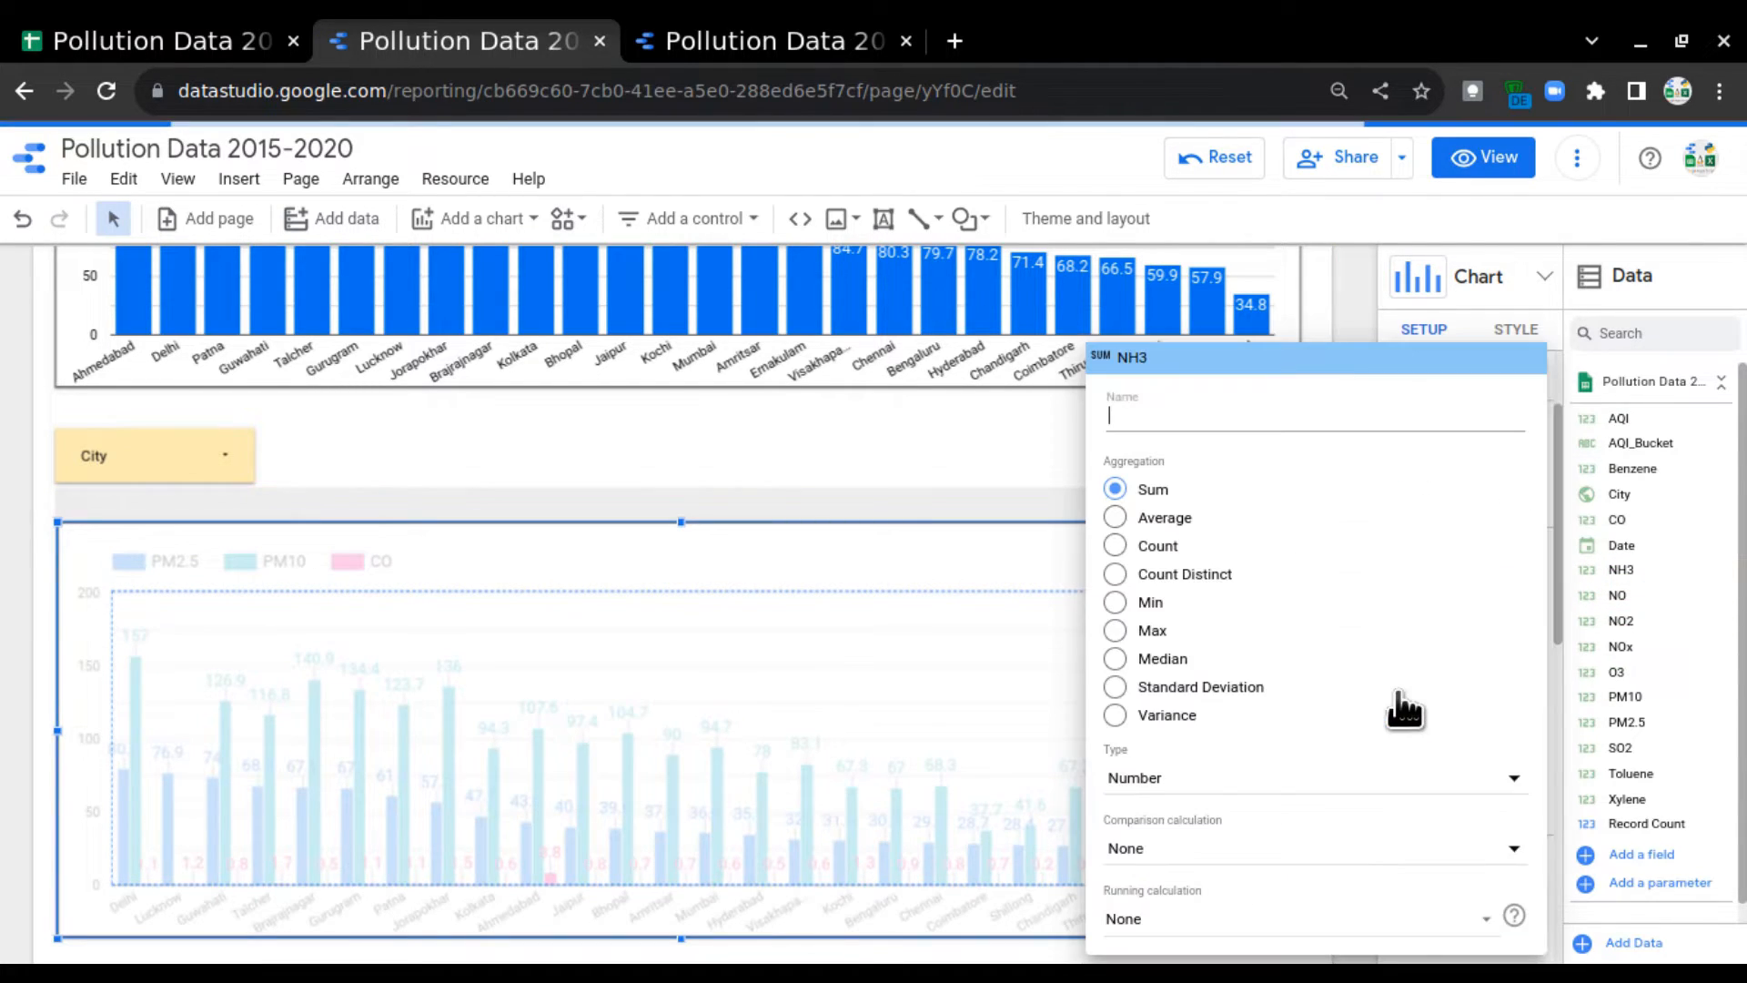
click(1158, 518)
click(1399, 314)
Step: Add NO2 and NOx to the pollutant chart's metrics, each with Average aggregation
drag(1624, 620, 1447, 737)
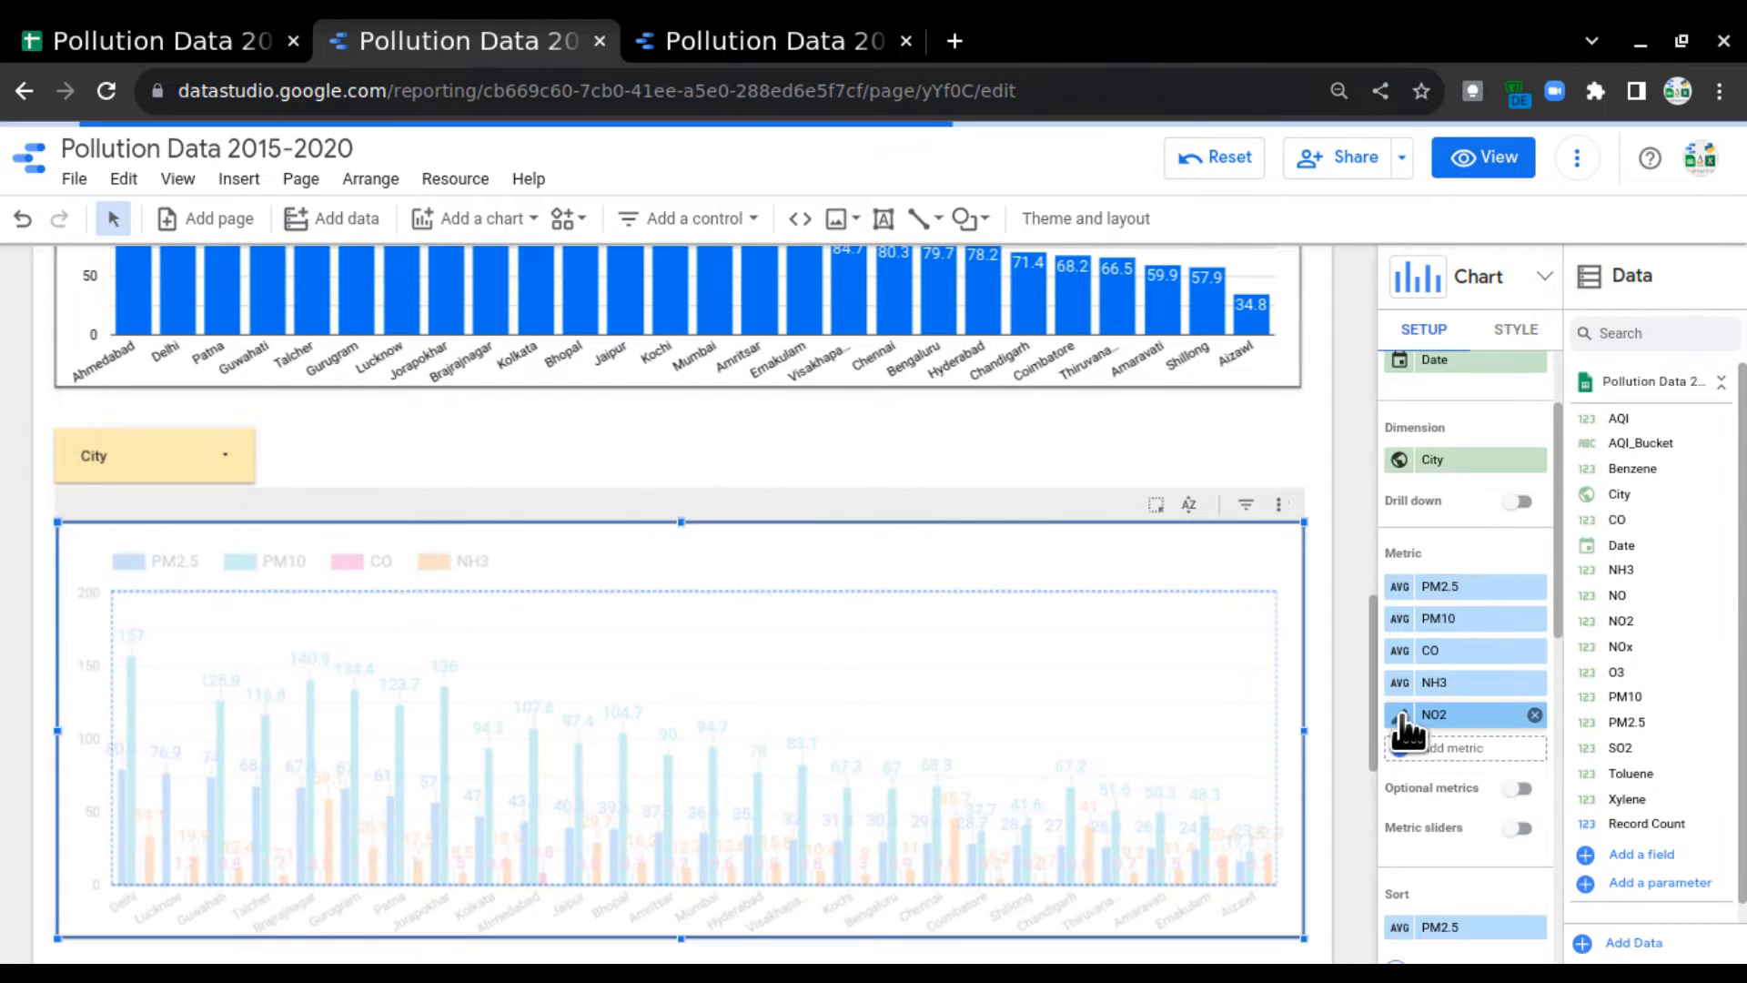
click(1402, 715)
click(1163, 517)
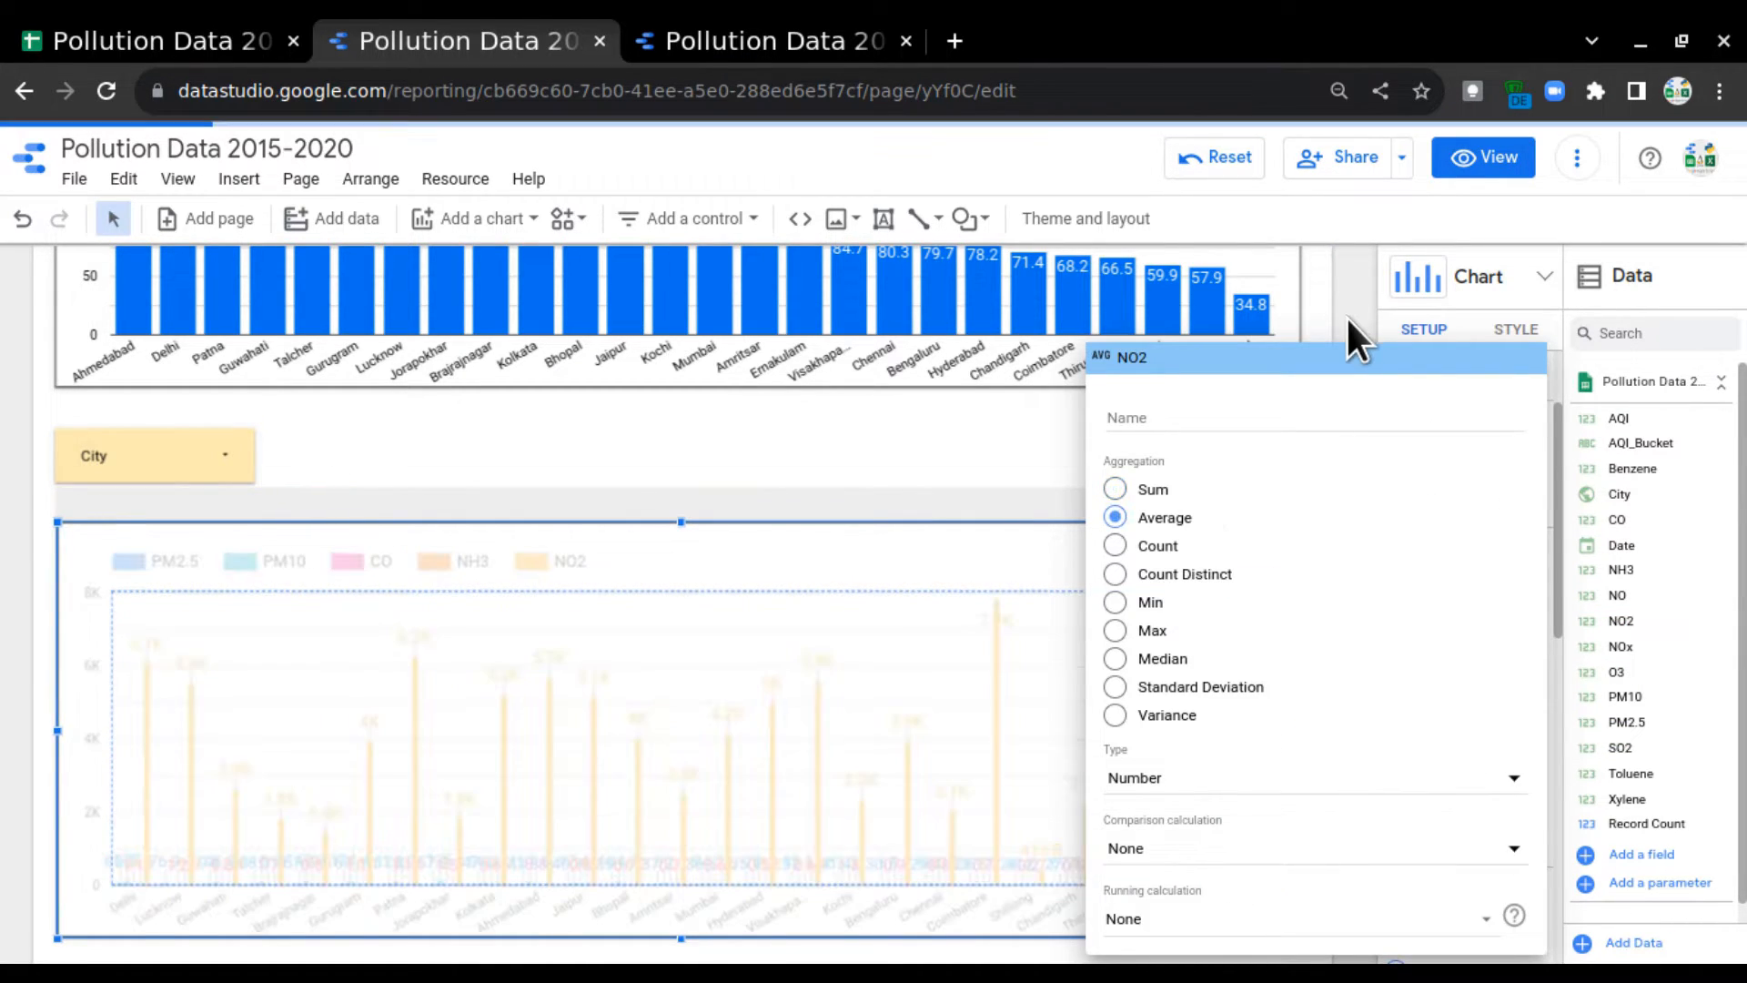
click(1346, 315)
drag(1637, 648, 1442, 760)
click(1402, 747)
click(1169, 518)
click(1602, 340)
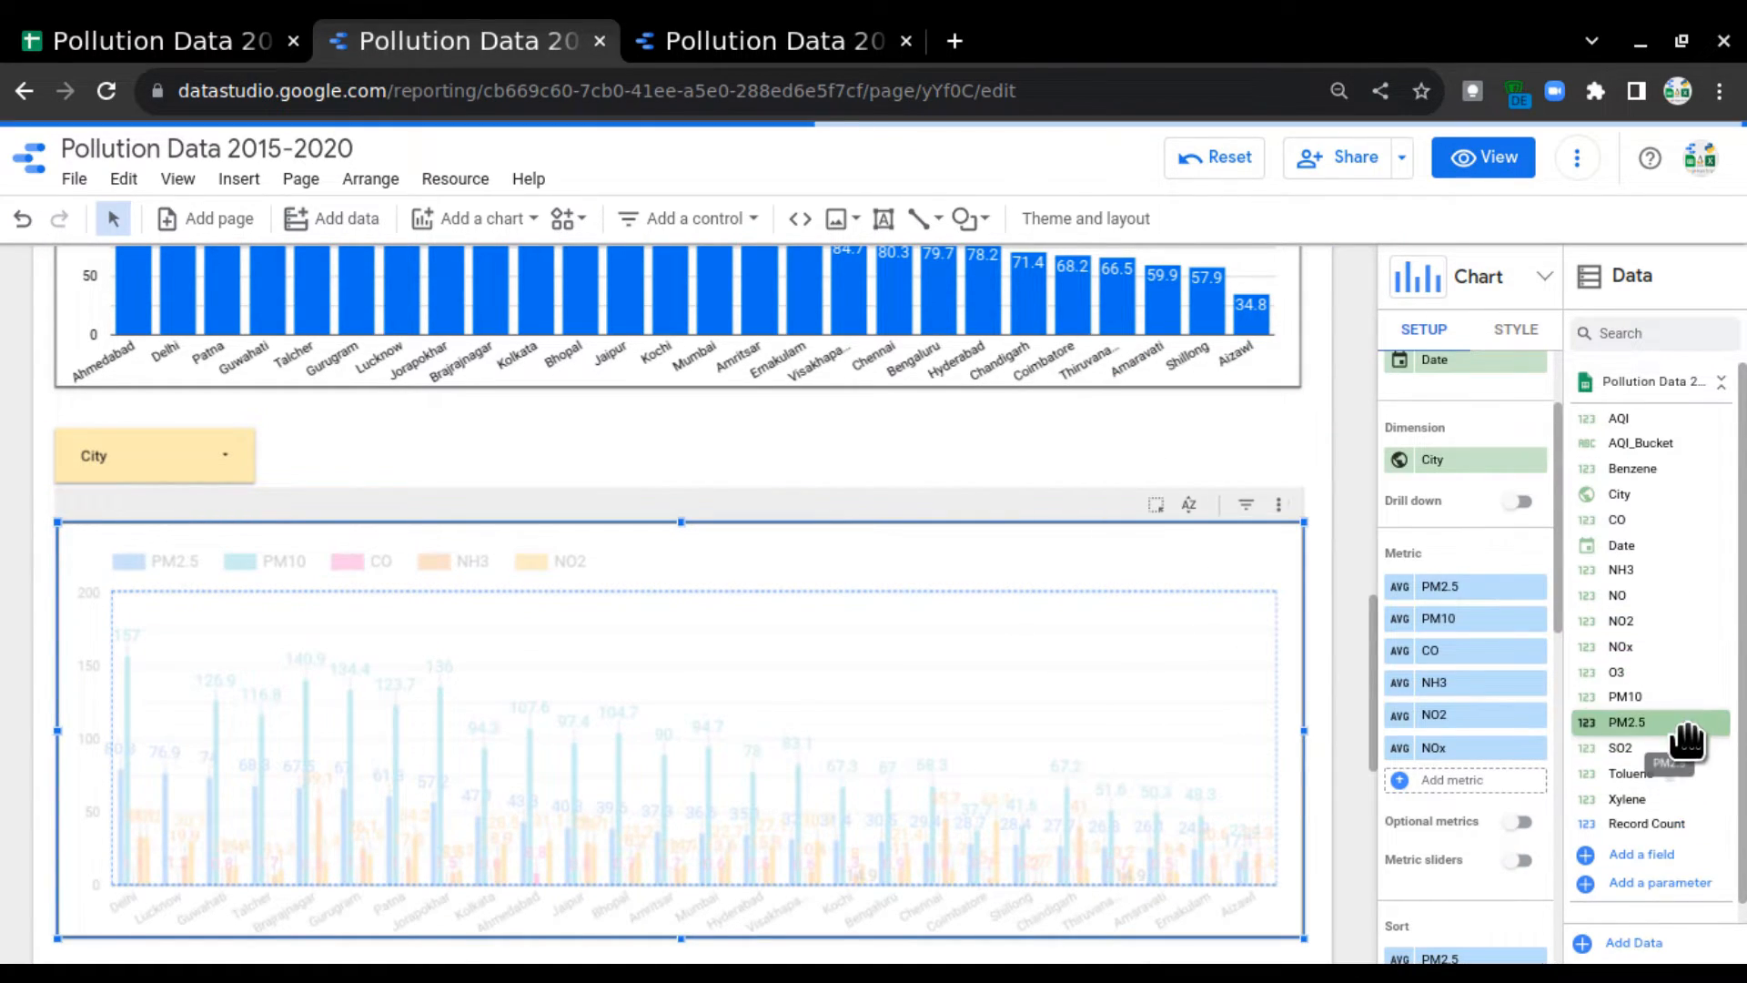
Step: Add SO2 and Toluene to the pollutant chart's metrics and set both to Average
drag(1683, 751, 1501, 793)
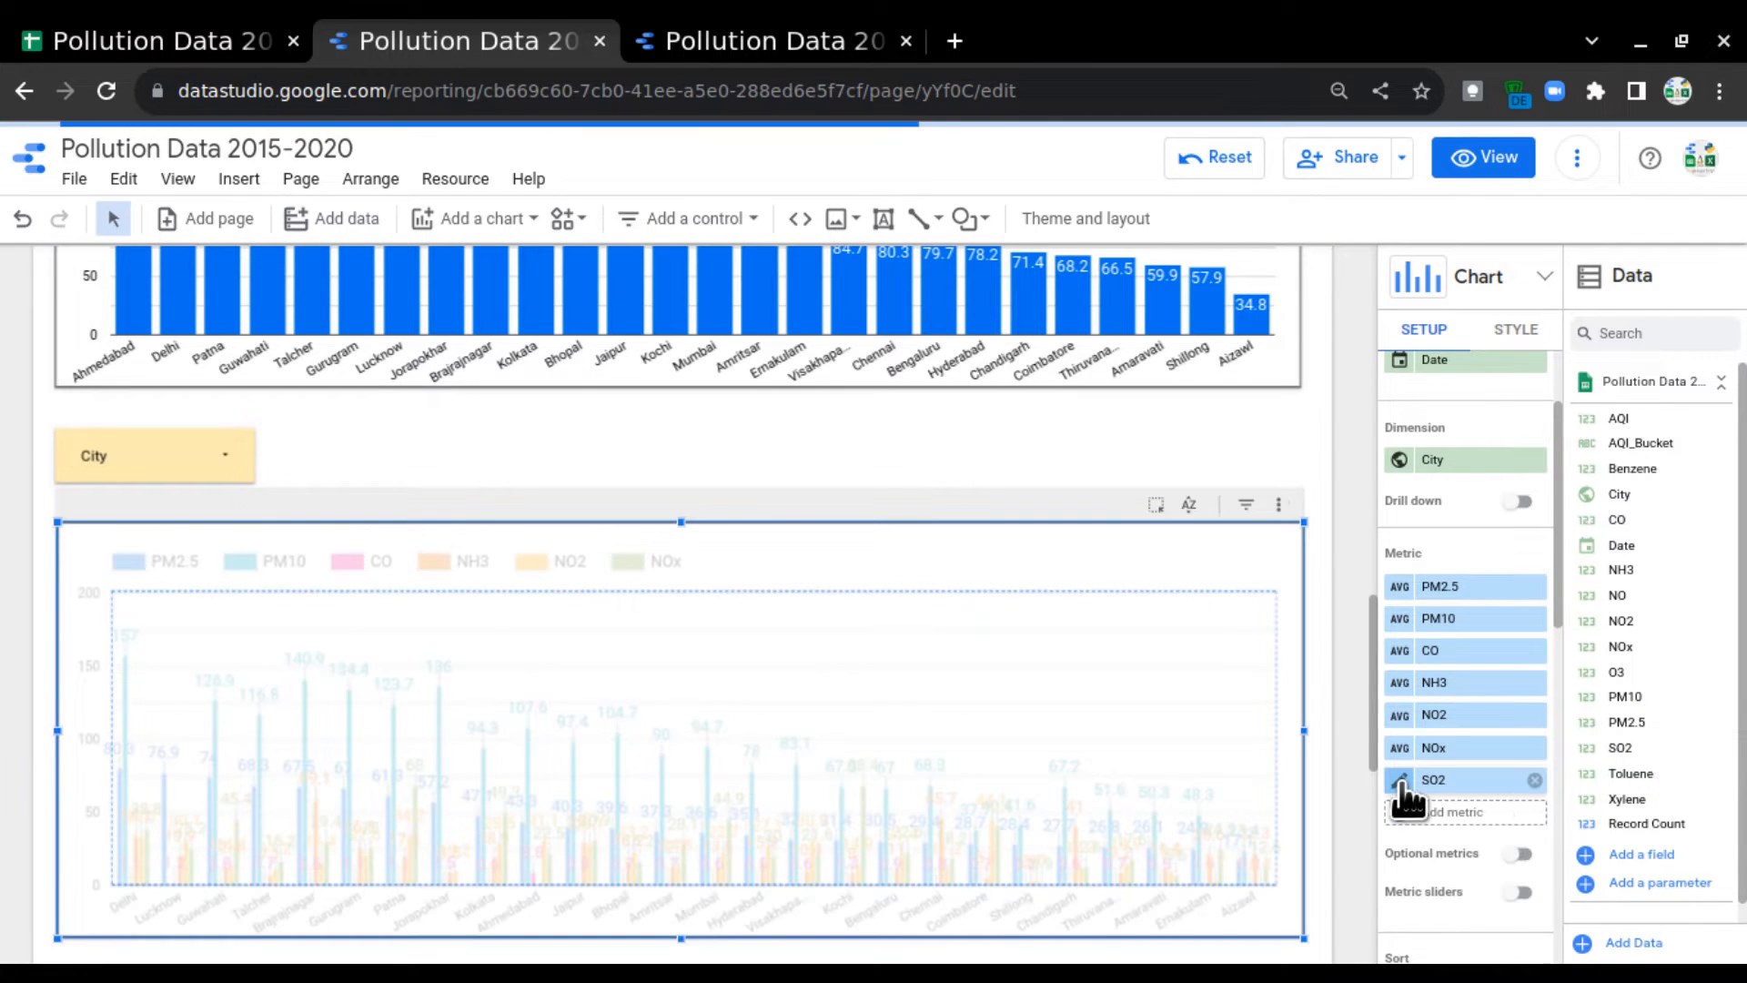
click(1400, 780)
click(1174, 518)
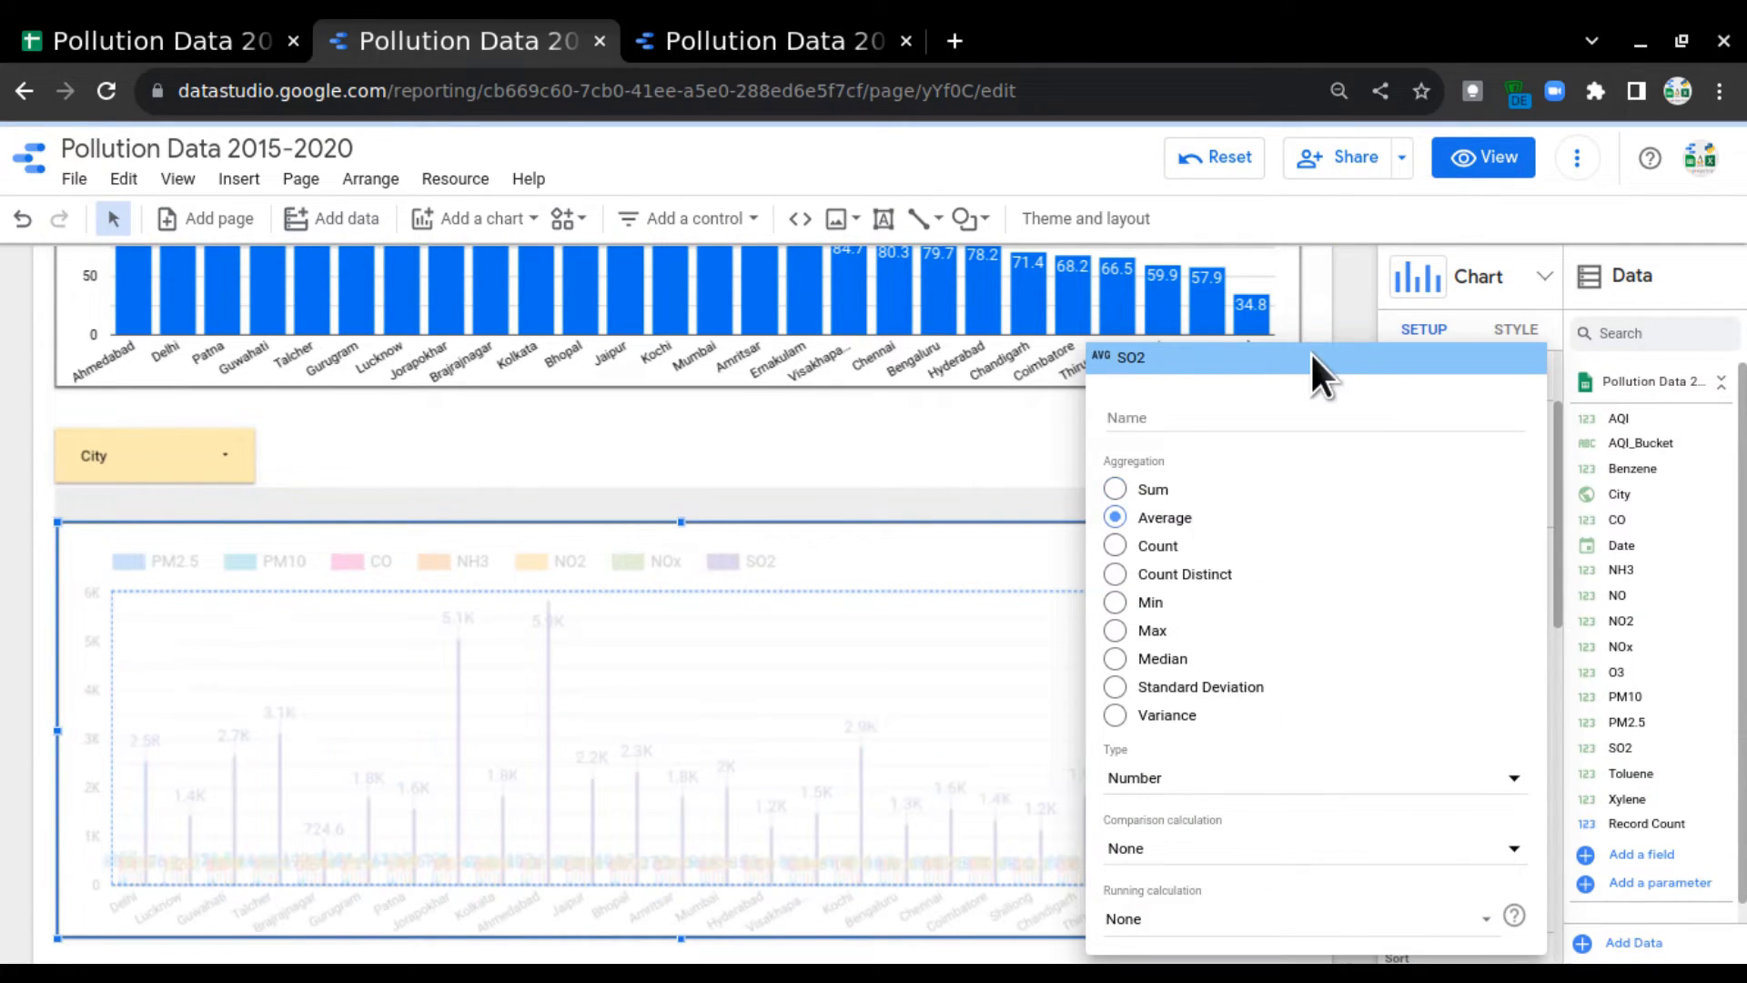
click(1341, 328)
drag(1594, 846, 1443, 830)
click(1400, 811)
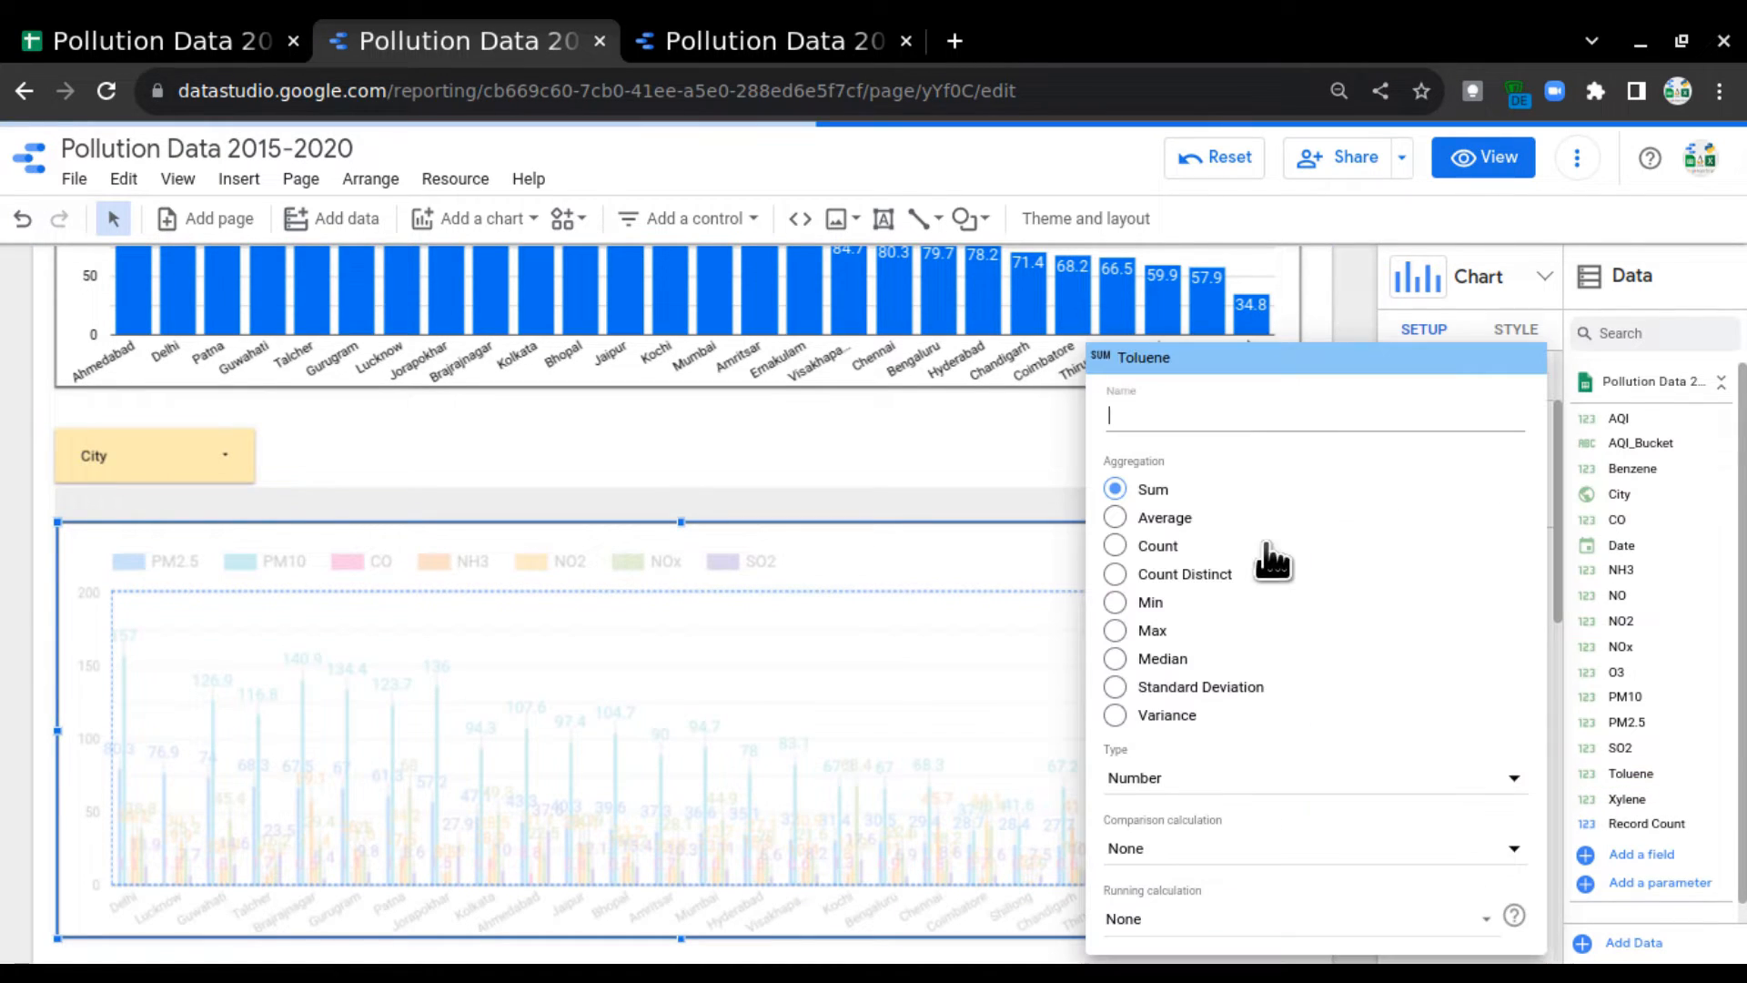
click(1174, 517)
click(1356, 343)
Step: Add Xylene as the pollutant chart's last metric, aggregated as Average
drag(1642, 810, 1413, 855)
click(1400, 844)
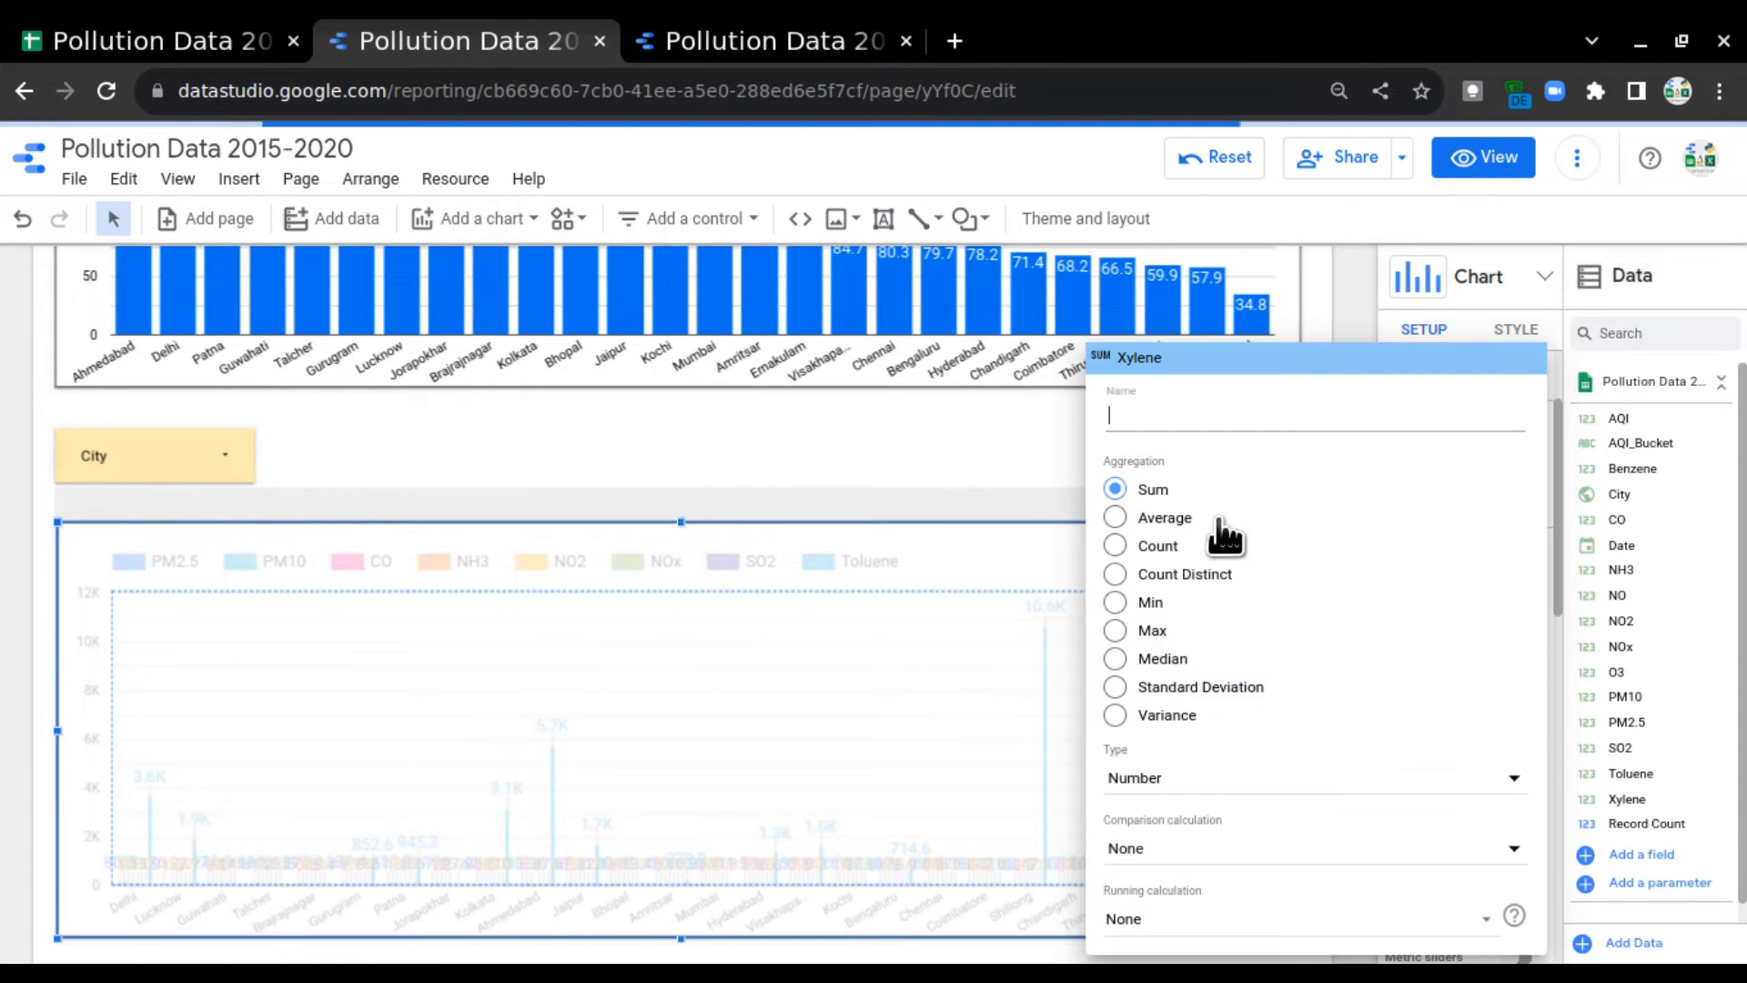
click(1121, 511)
click(1104, 355)
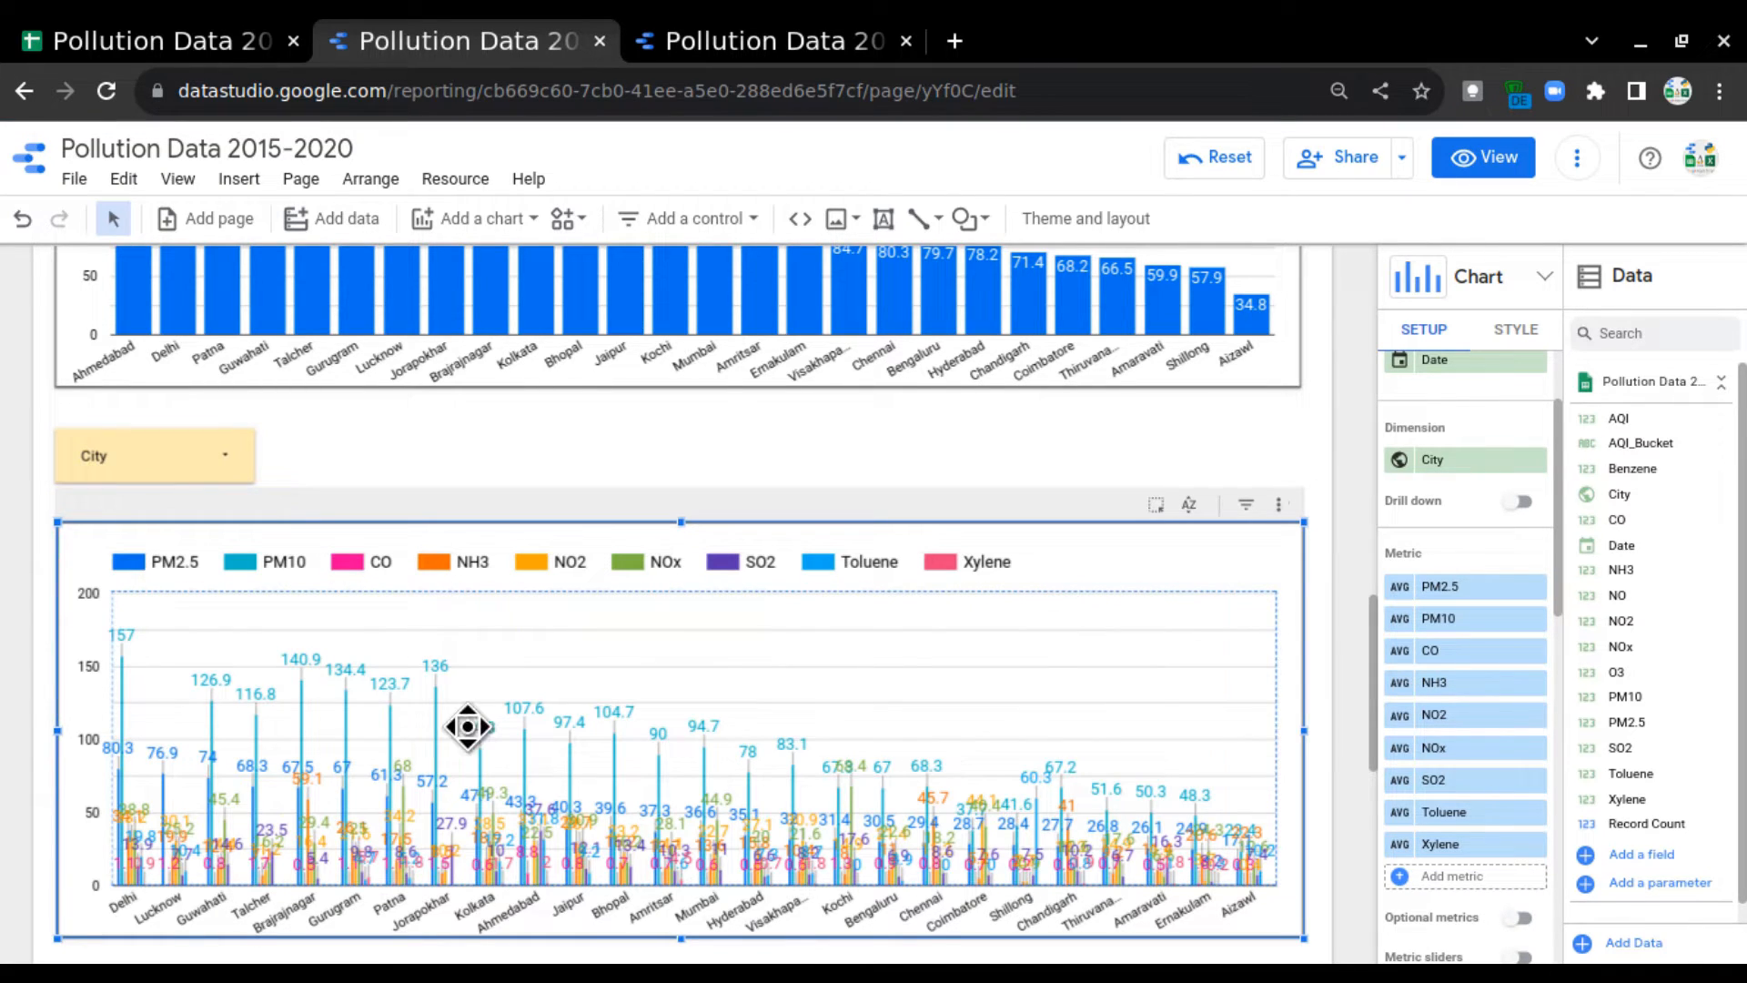
Step: Make the pollutant chart taller, change it to a stacked column chart and review Delhi's stacked values
scroll(456, 714, down, 2)
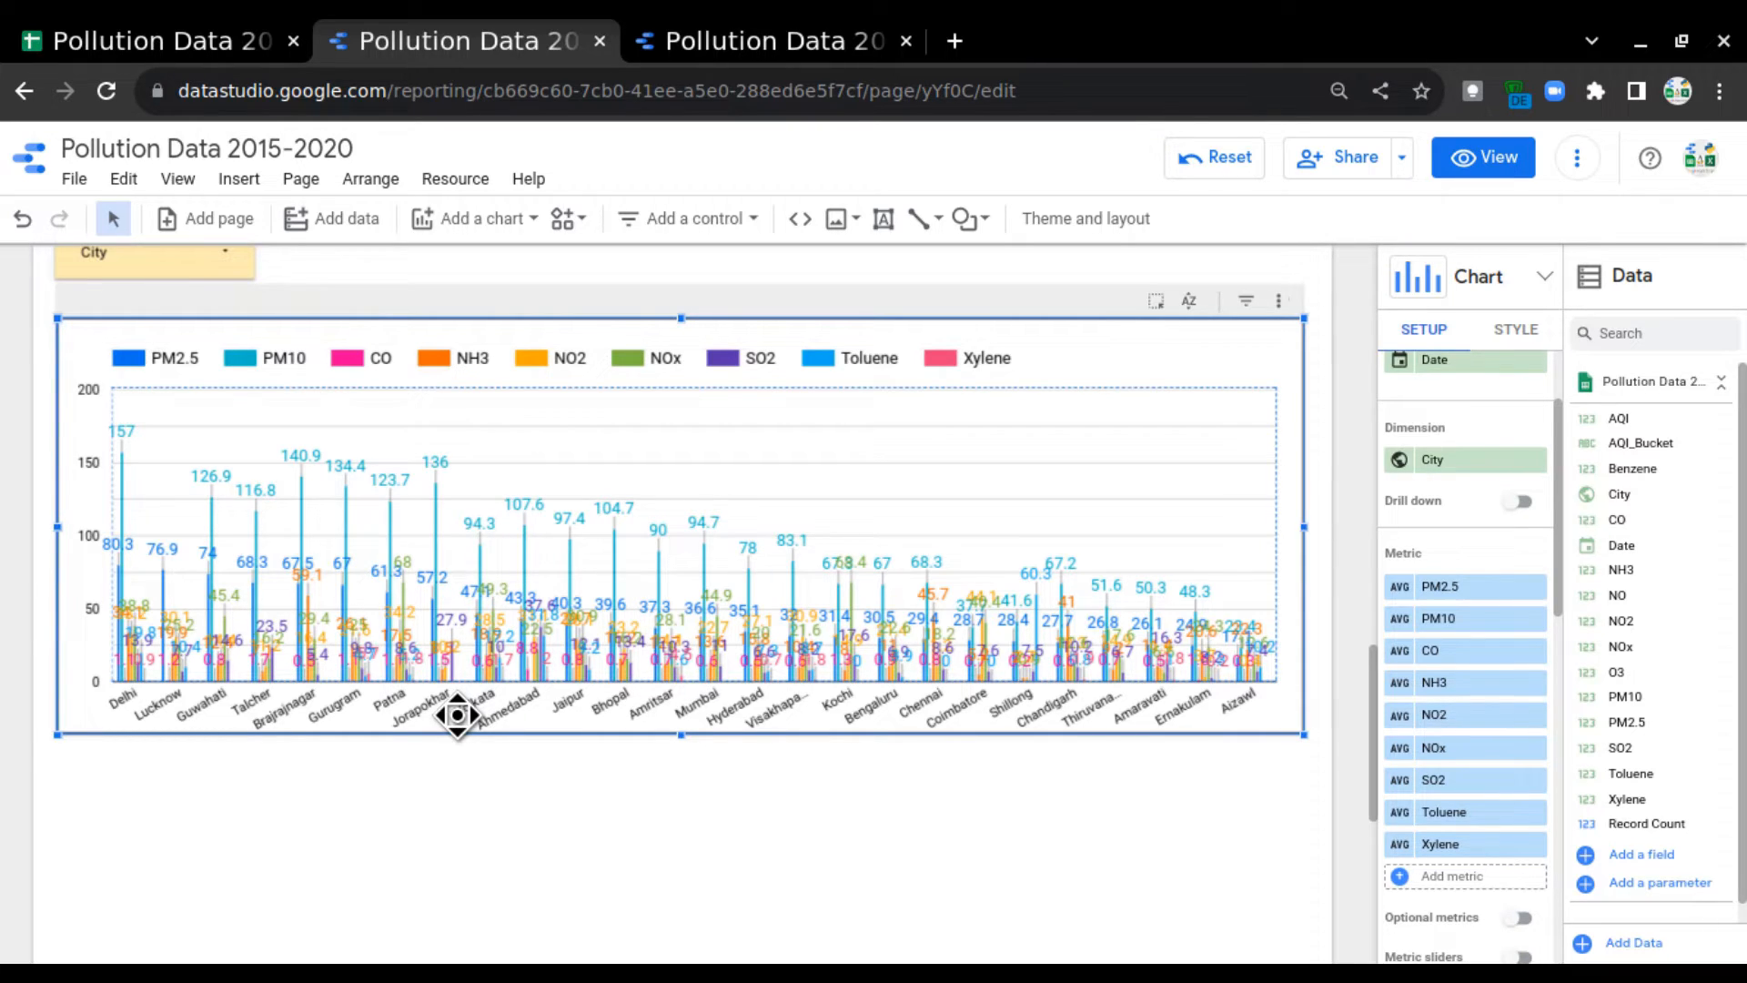
drag(681, 733, 680, 745)
drag(657, 833, 657, 844)
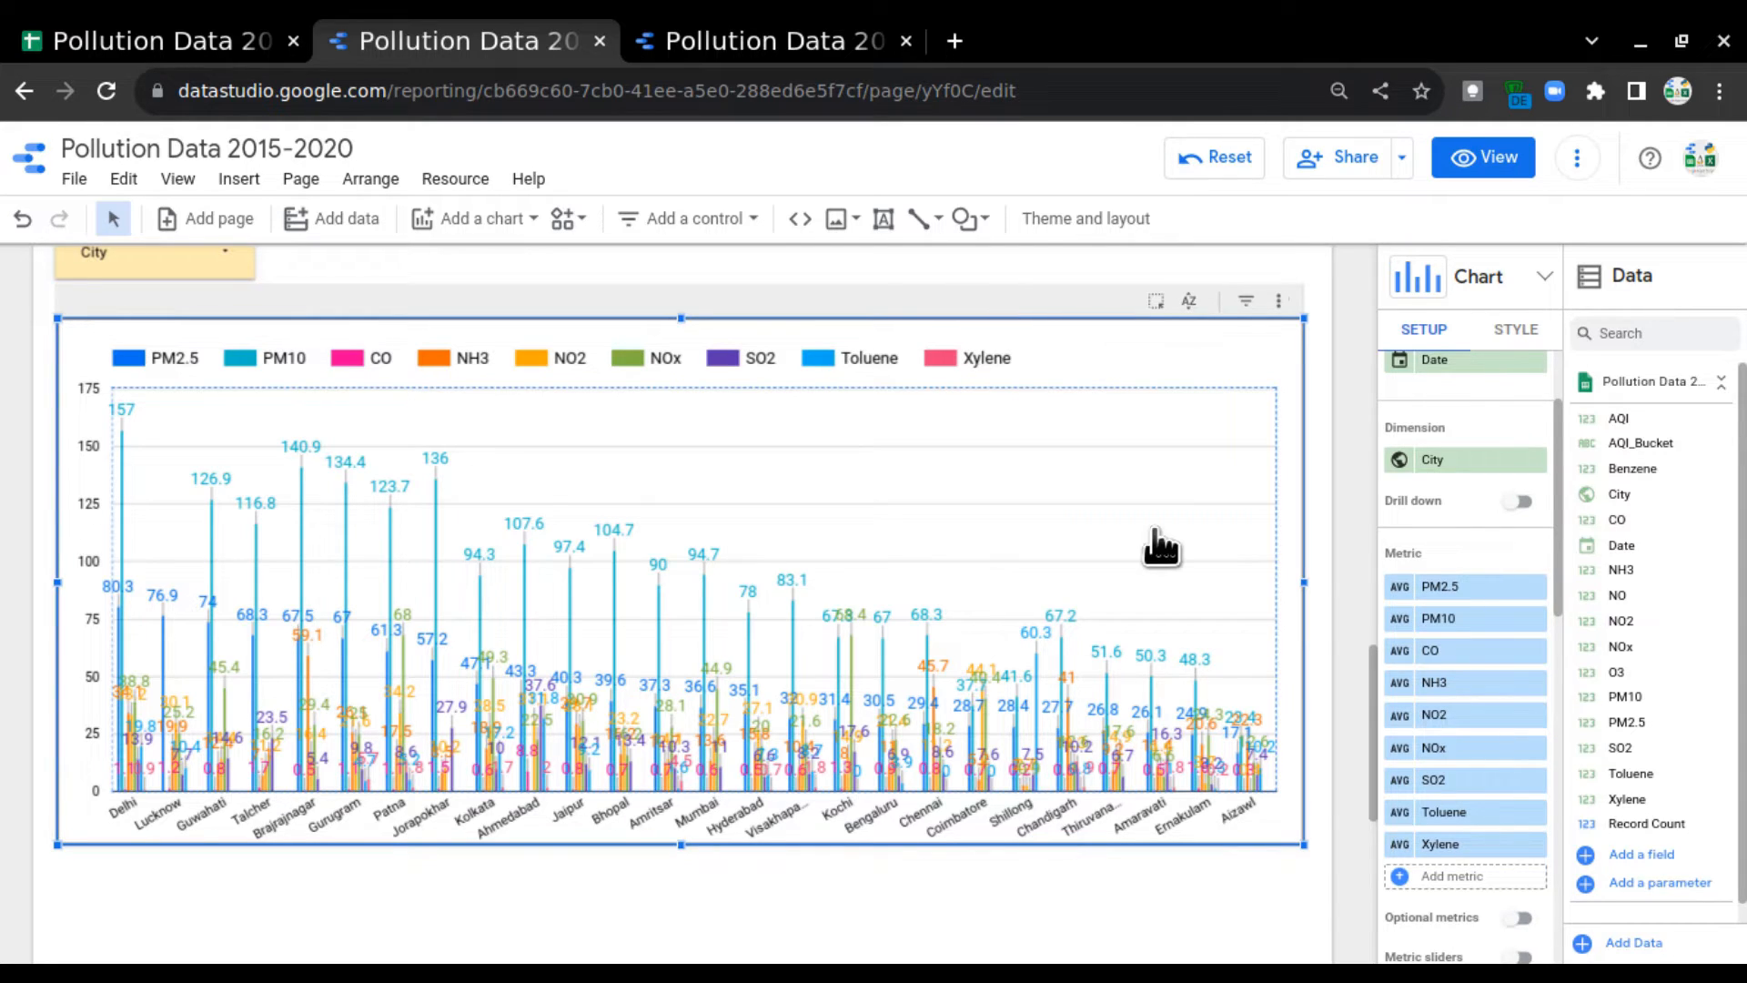
click(1546, 277)
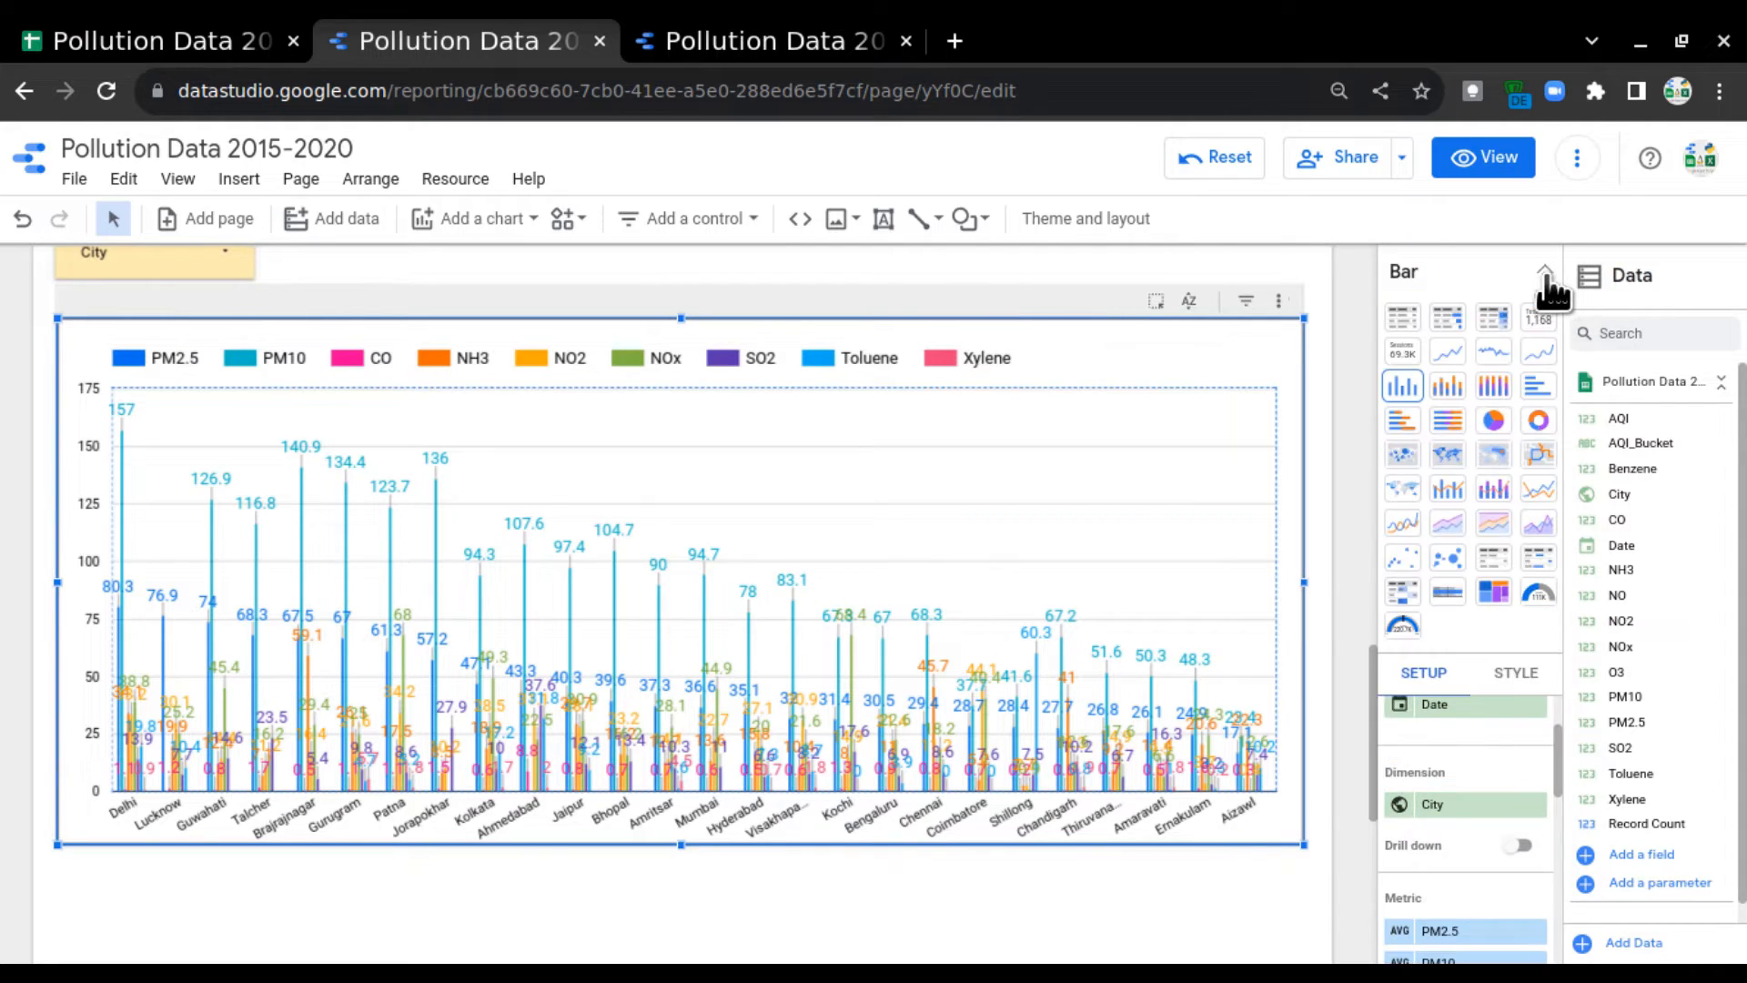
click(1454, 391)
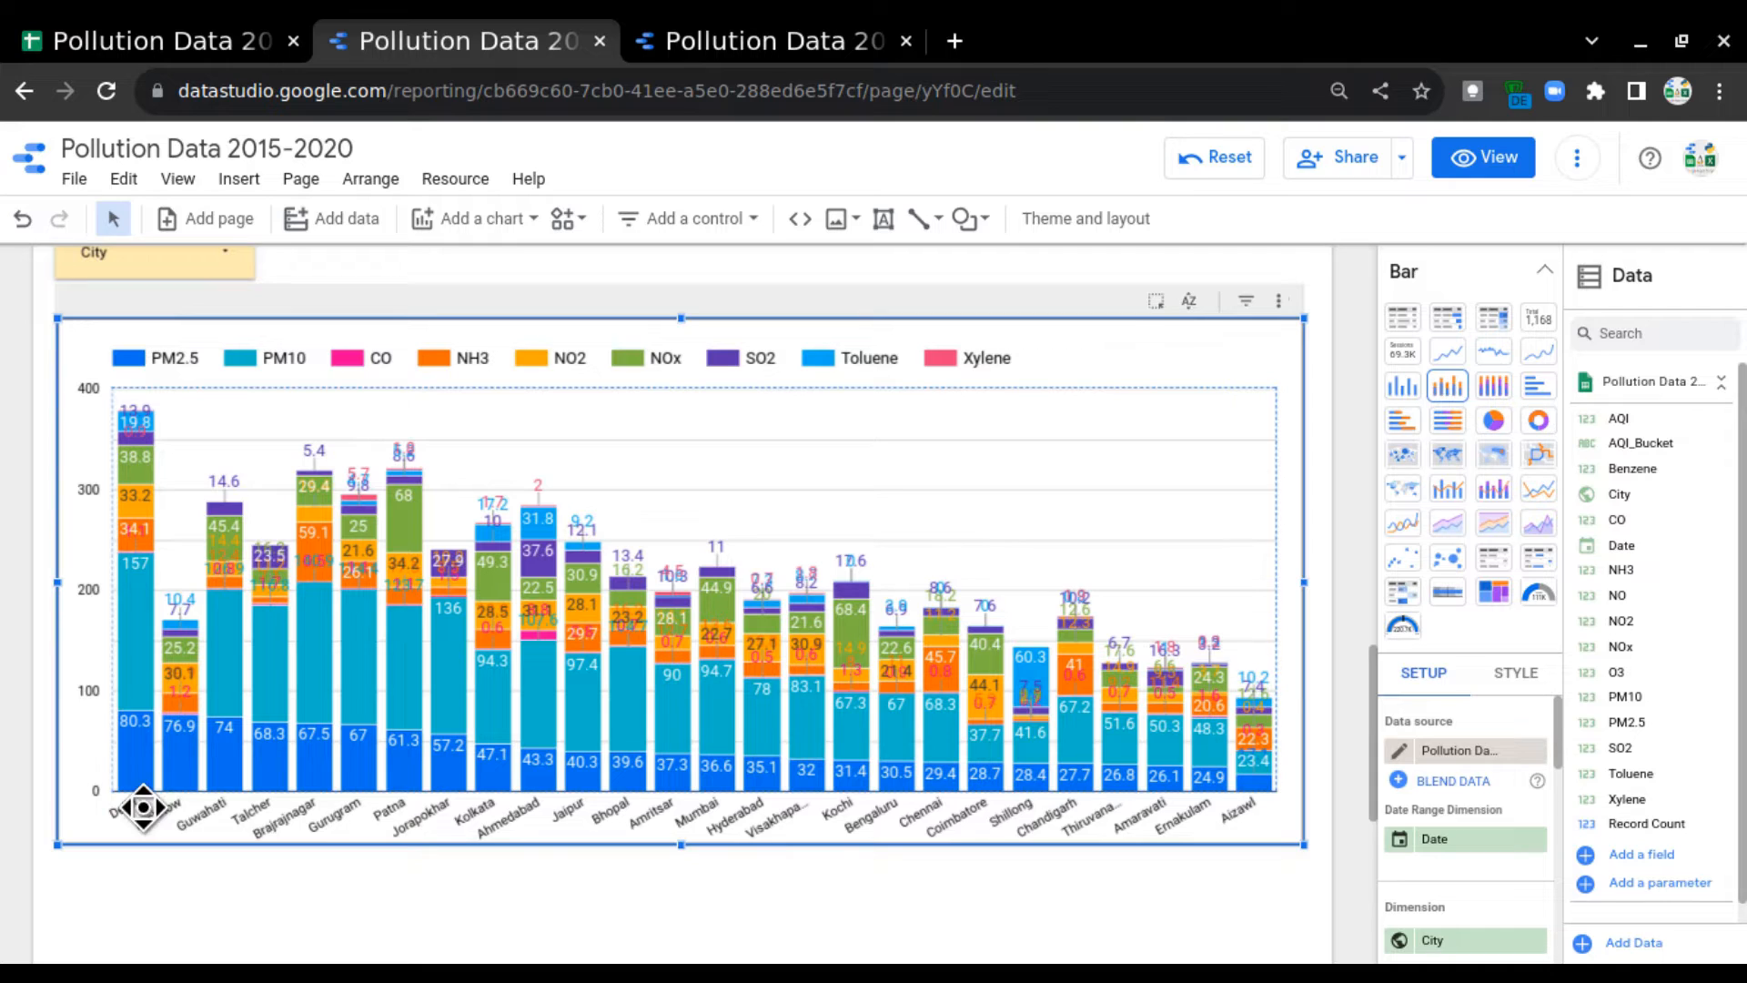
mouse_move(144, 755)
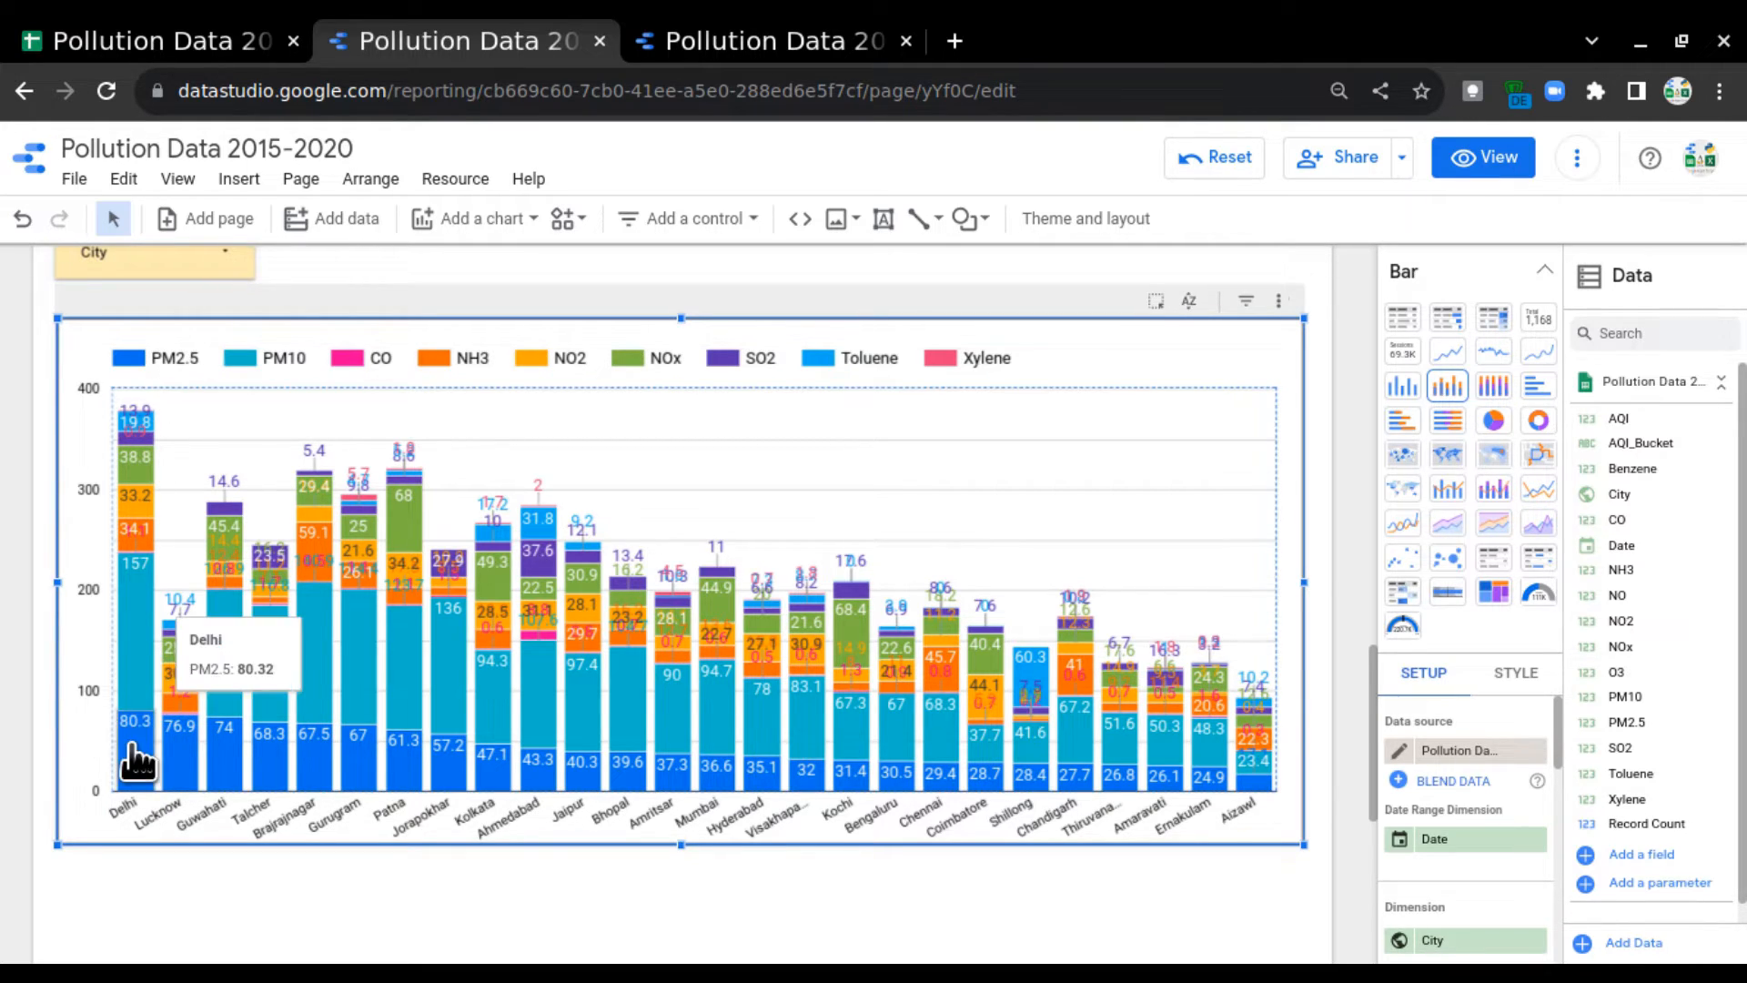
mouse_move(151, 621)
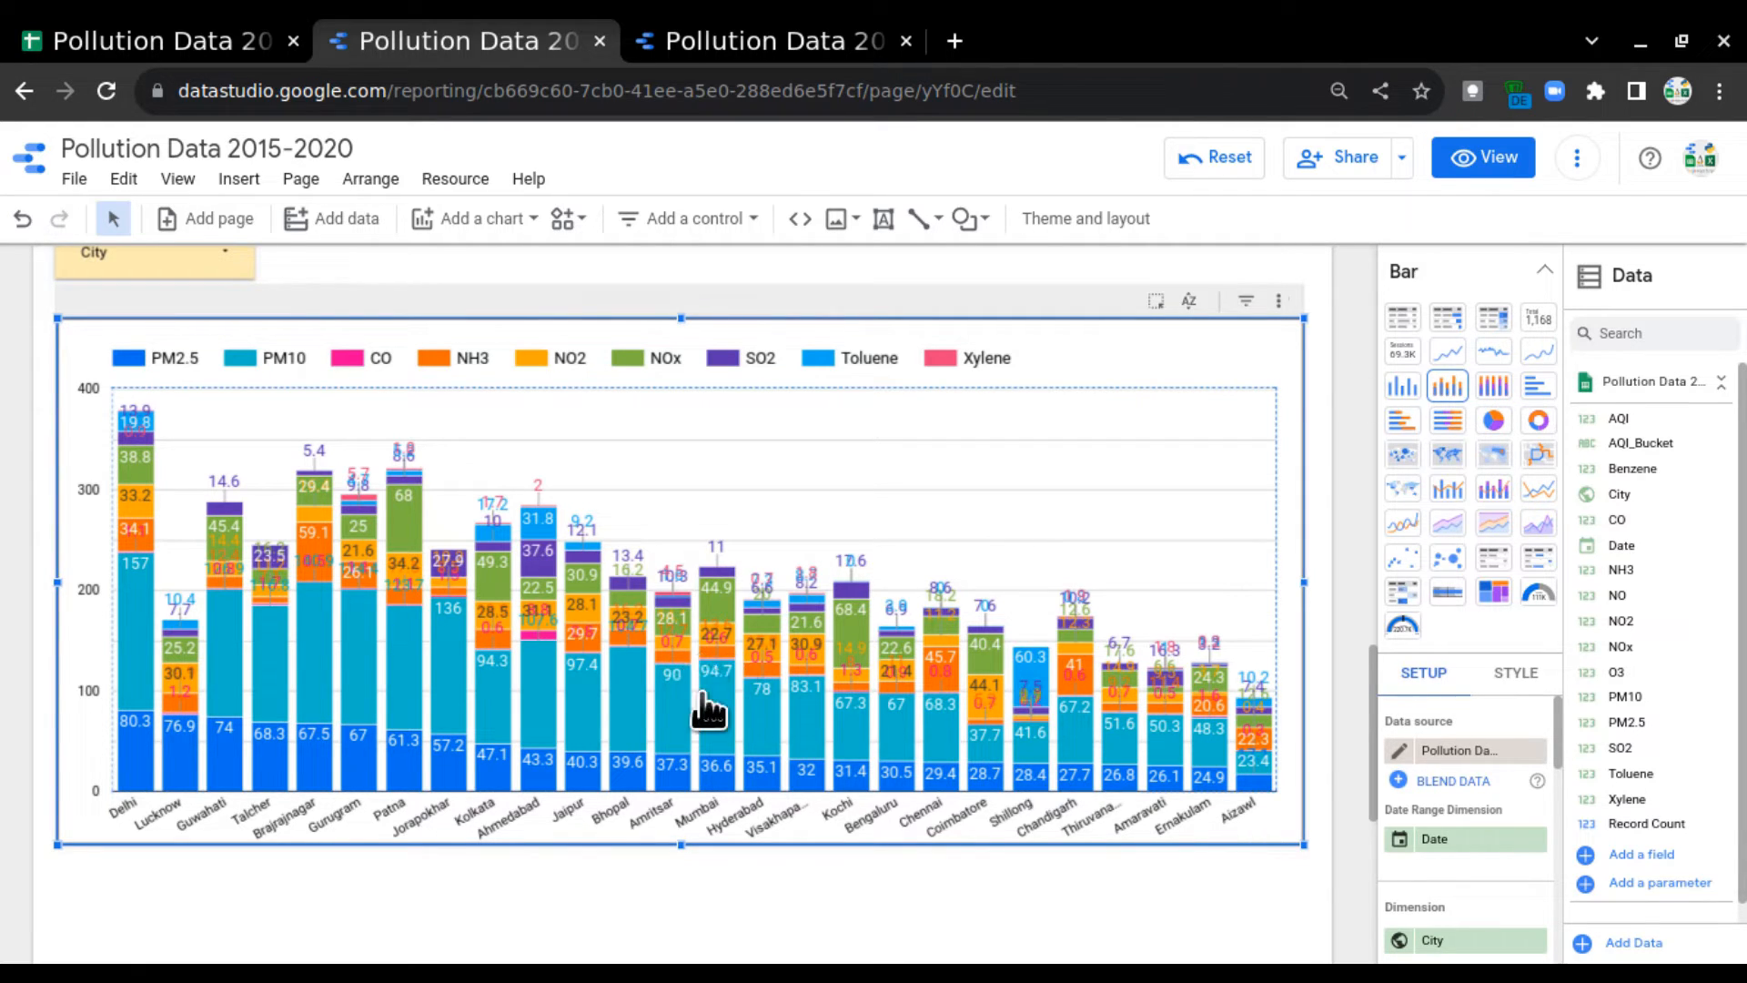
scroll(1350, 550, up, 1)
click(1343, 546)
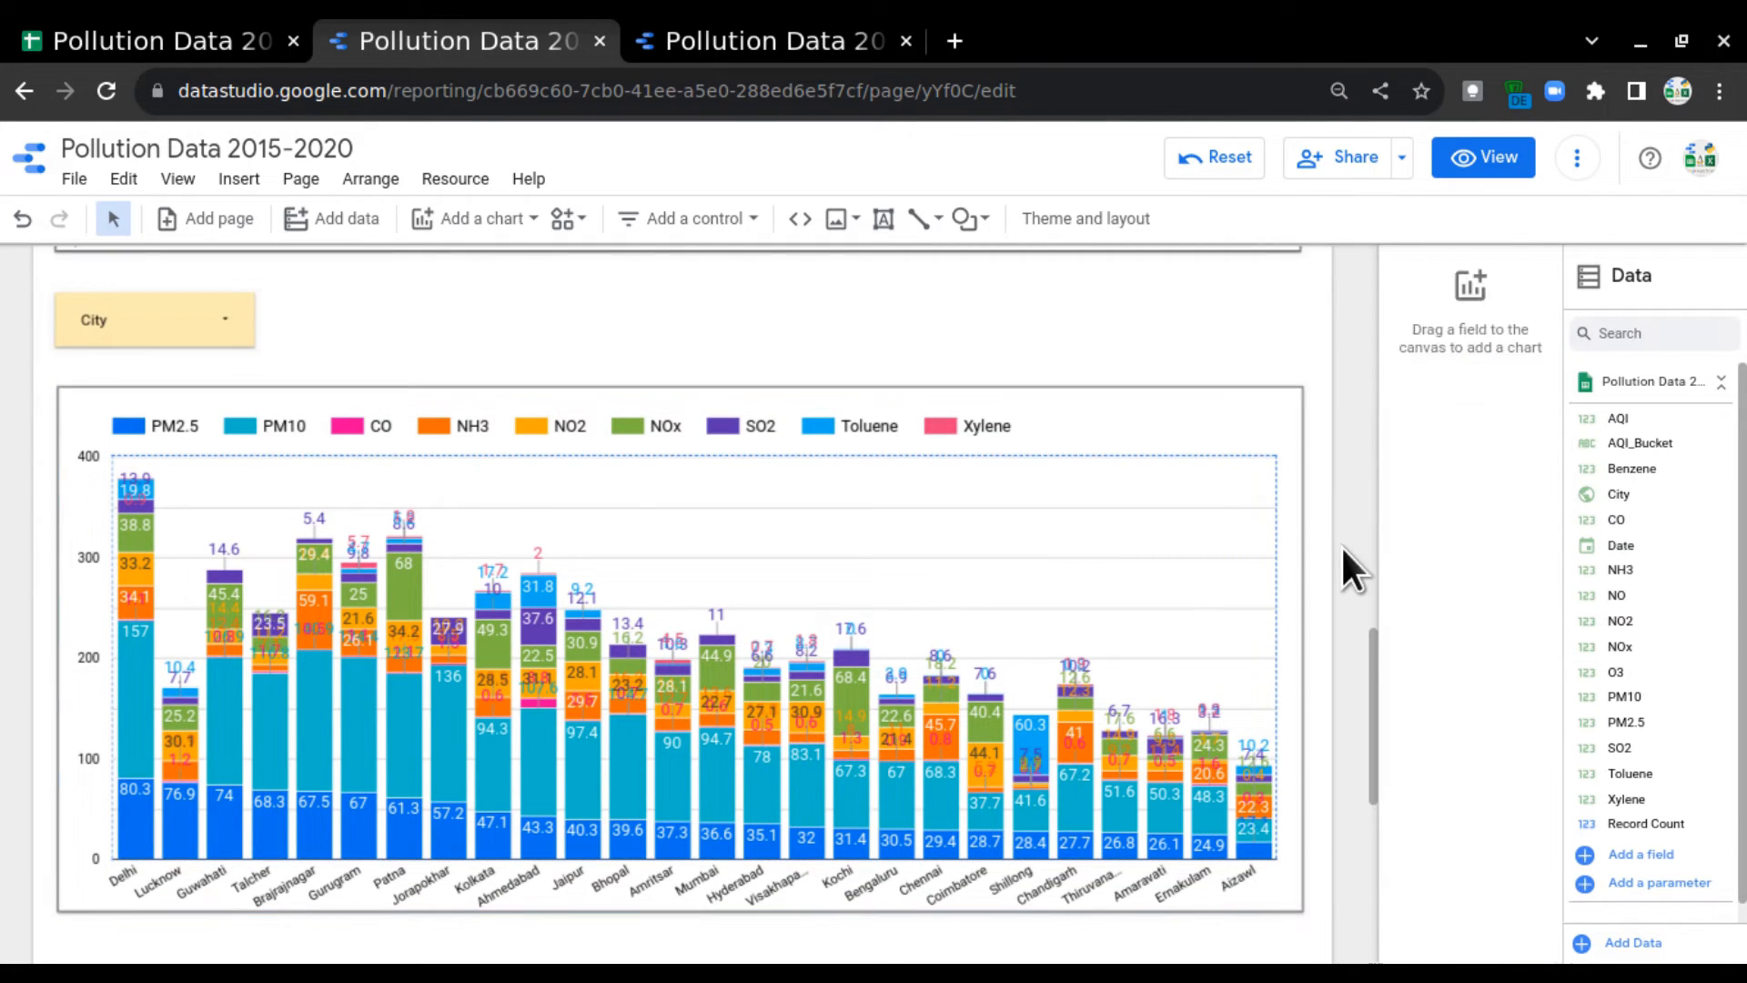
Step: Group the date range control, the YoY, QoQ and MoM charts, the city-wise AQI and pollutant charts, and the AQI_Bucket and City controls
scroll(1359, 463, up, 15)
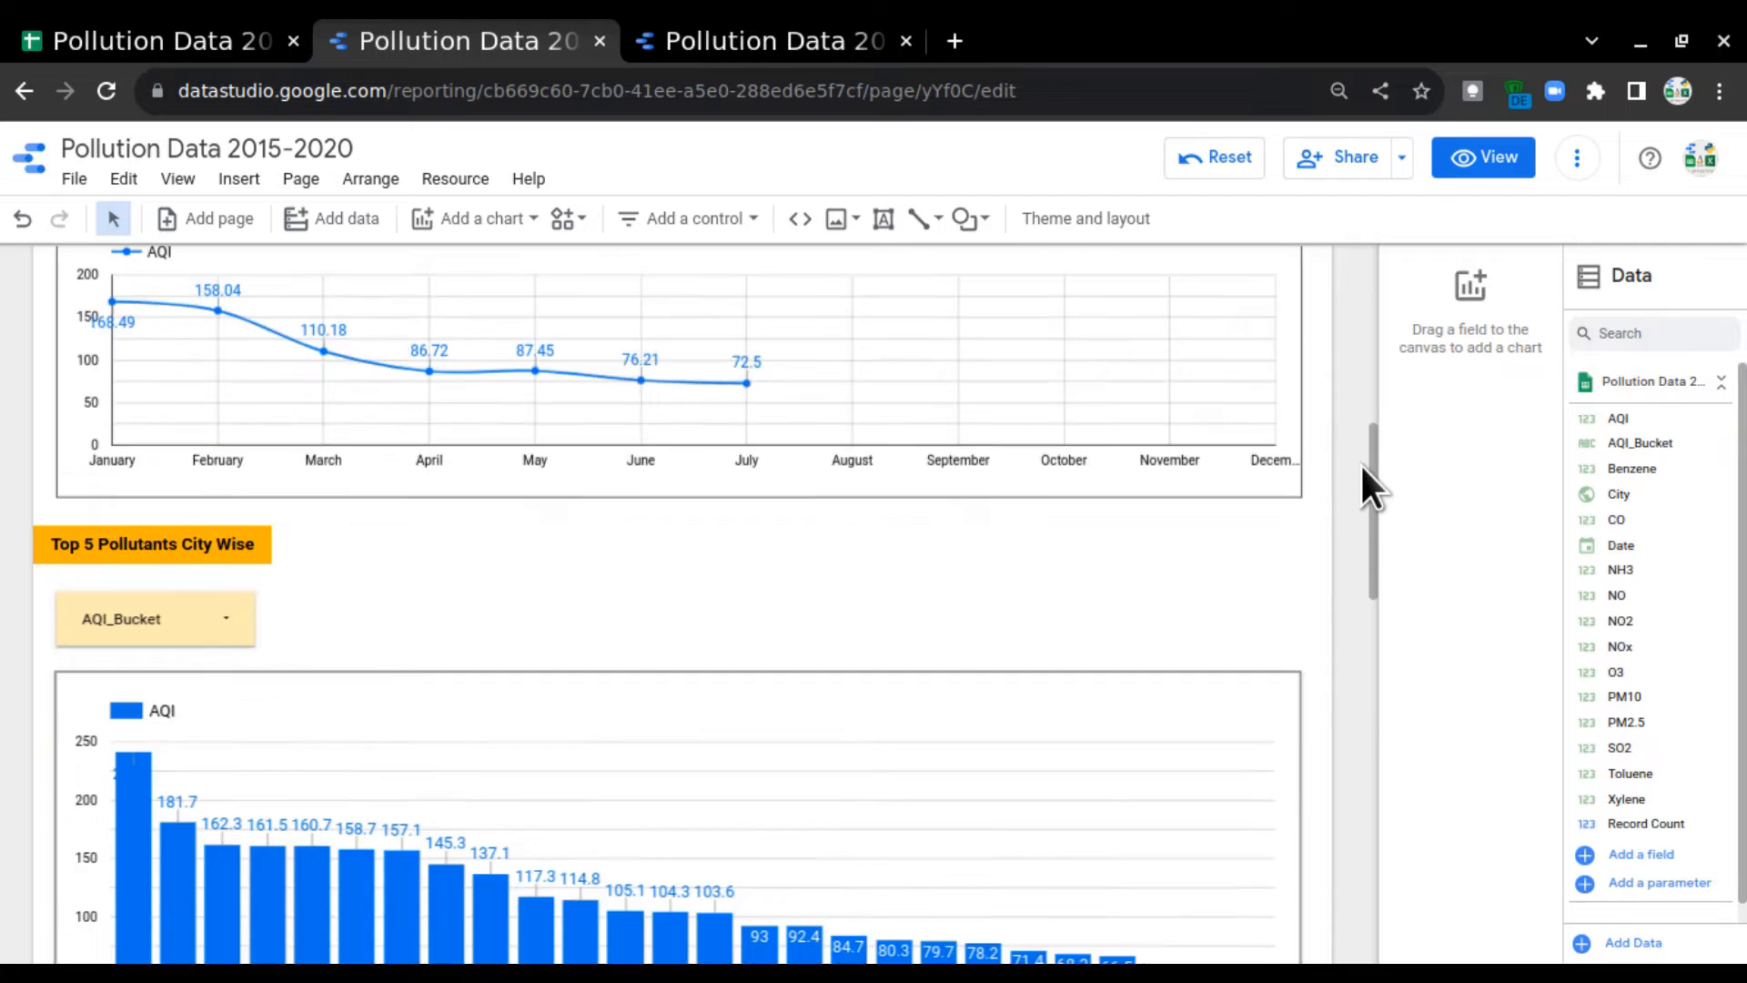
scroll(1359, 462, up, 3)
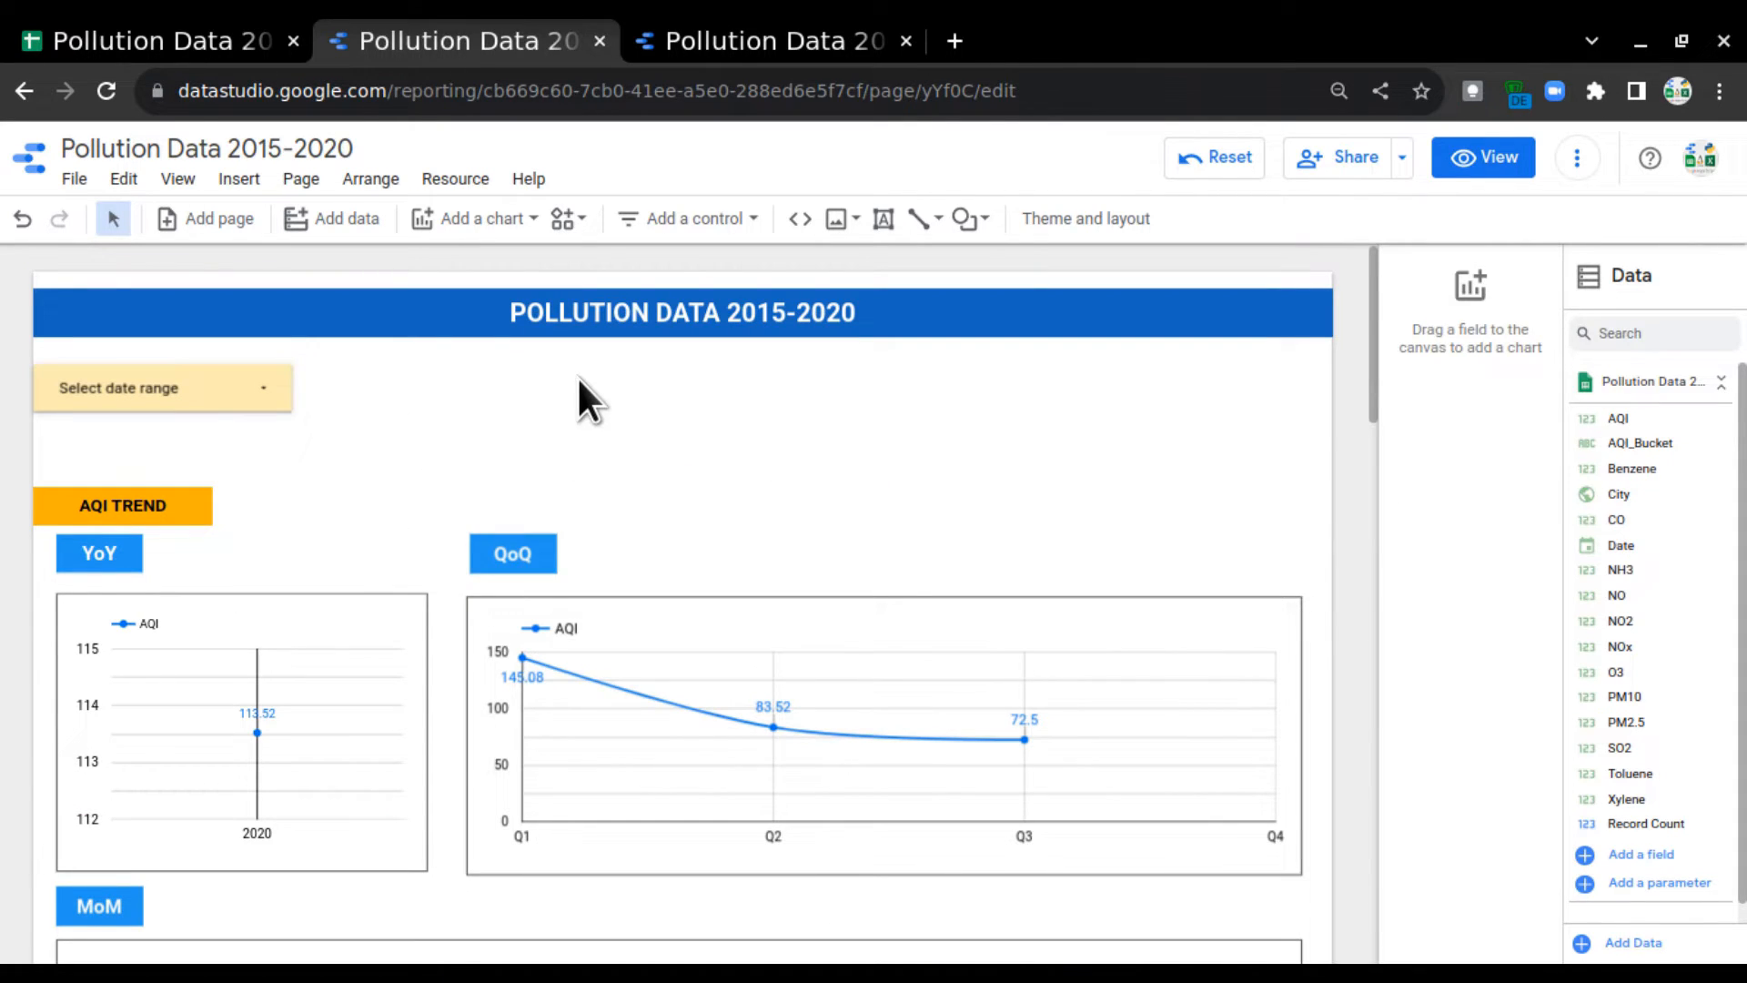
click(249, 357)
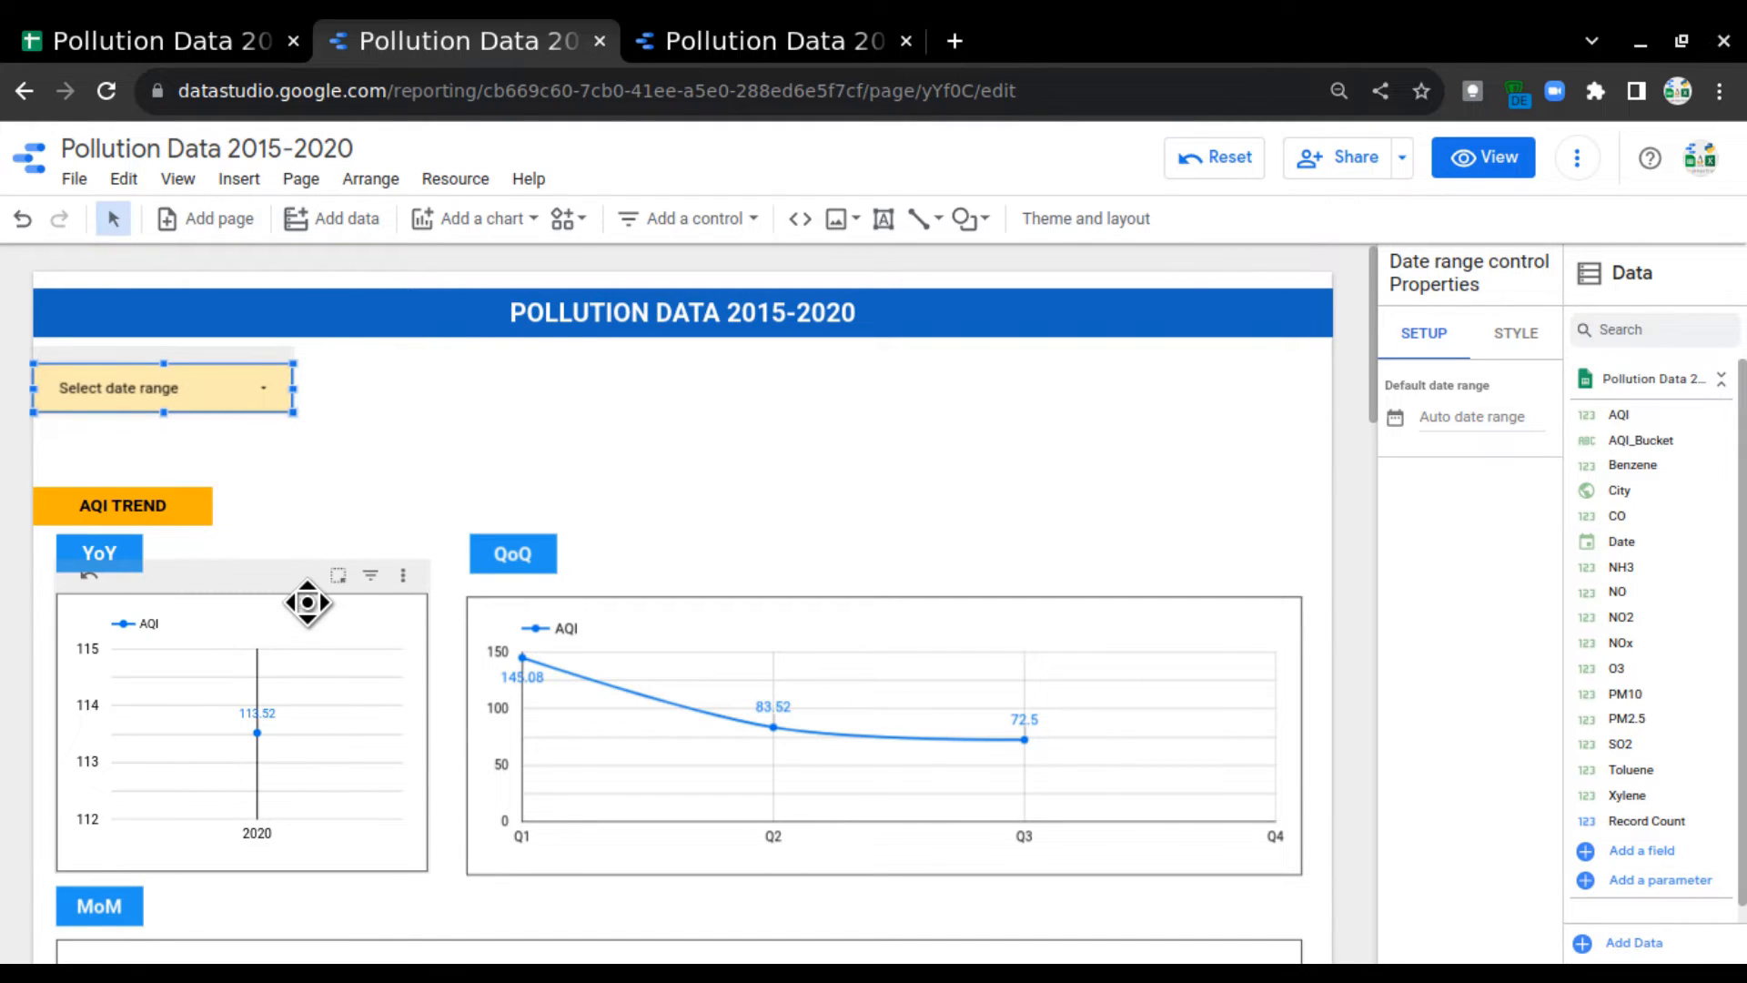
shift+click(285, 577)
shift+click(896, 600)
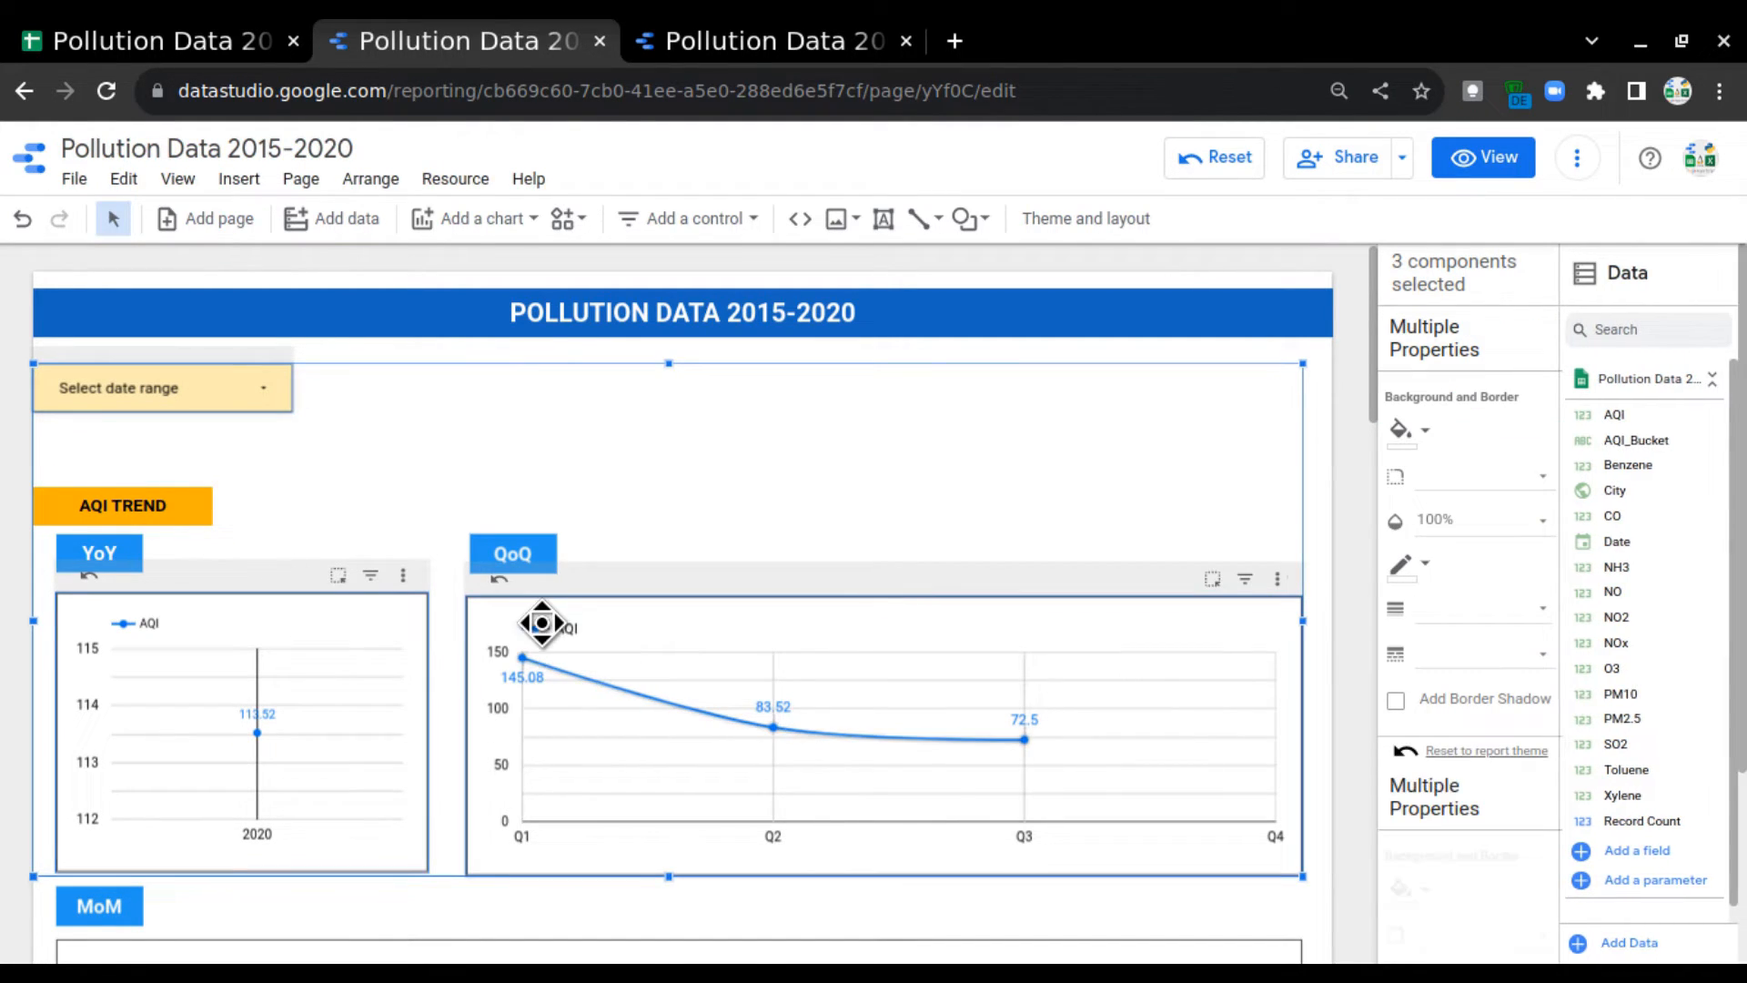
scroll(551, 636, down, 3)
shift+click(575, 644)
scroll(575, 644, down, 1)
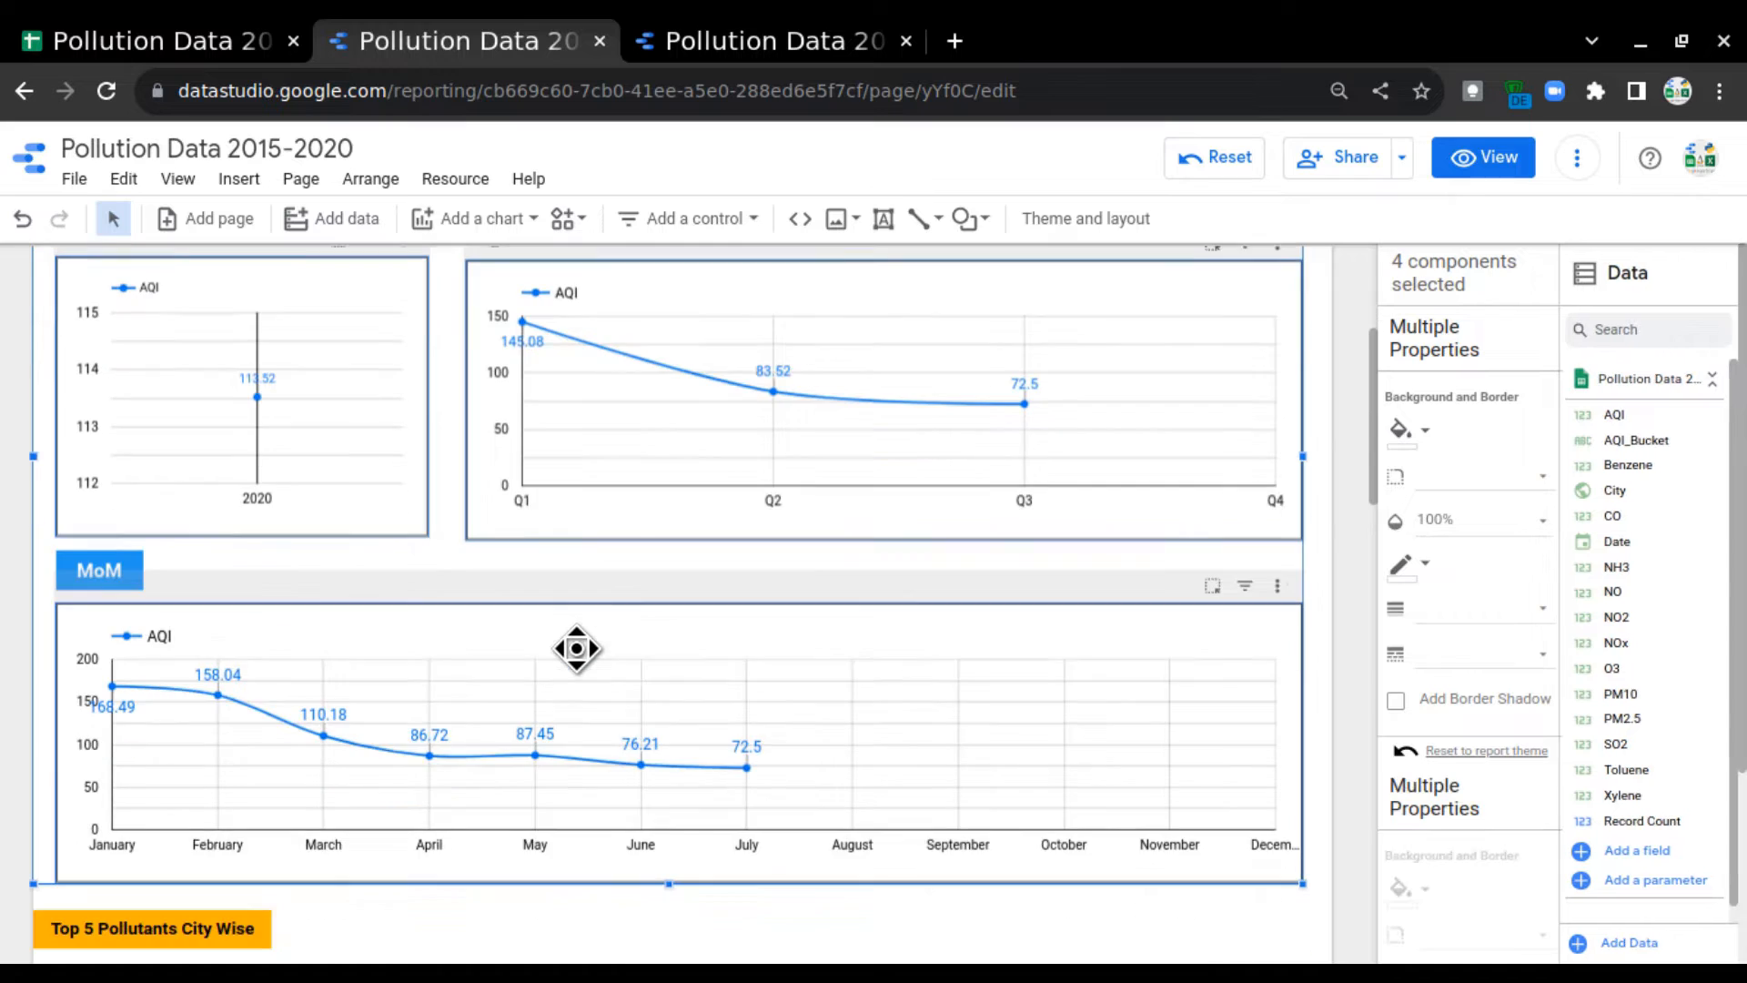
scroll(577, 648, down, 5)
shift+click(395, 499)
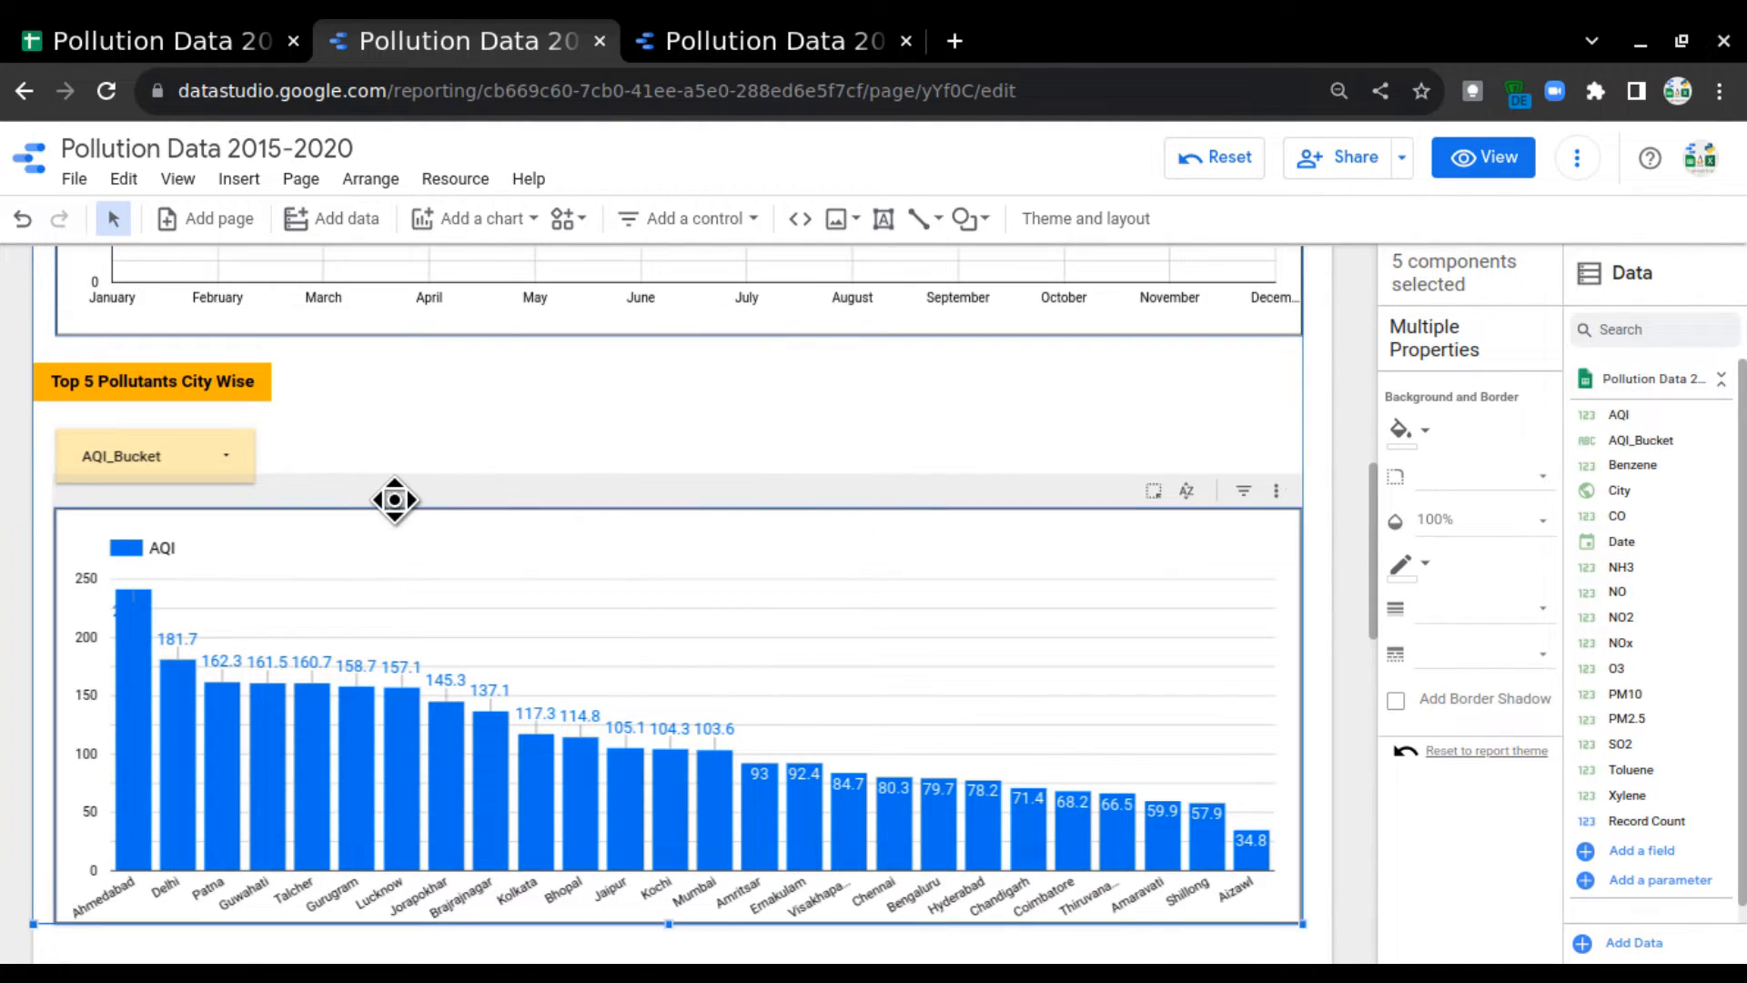
shift+click(229, 426)
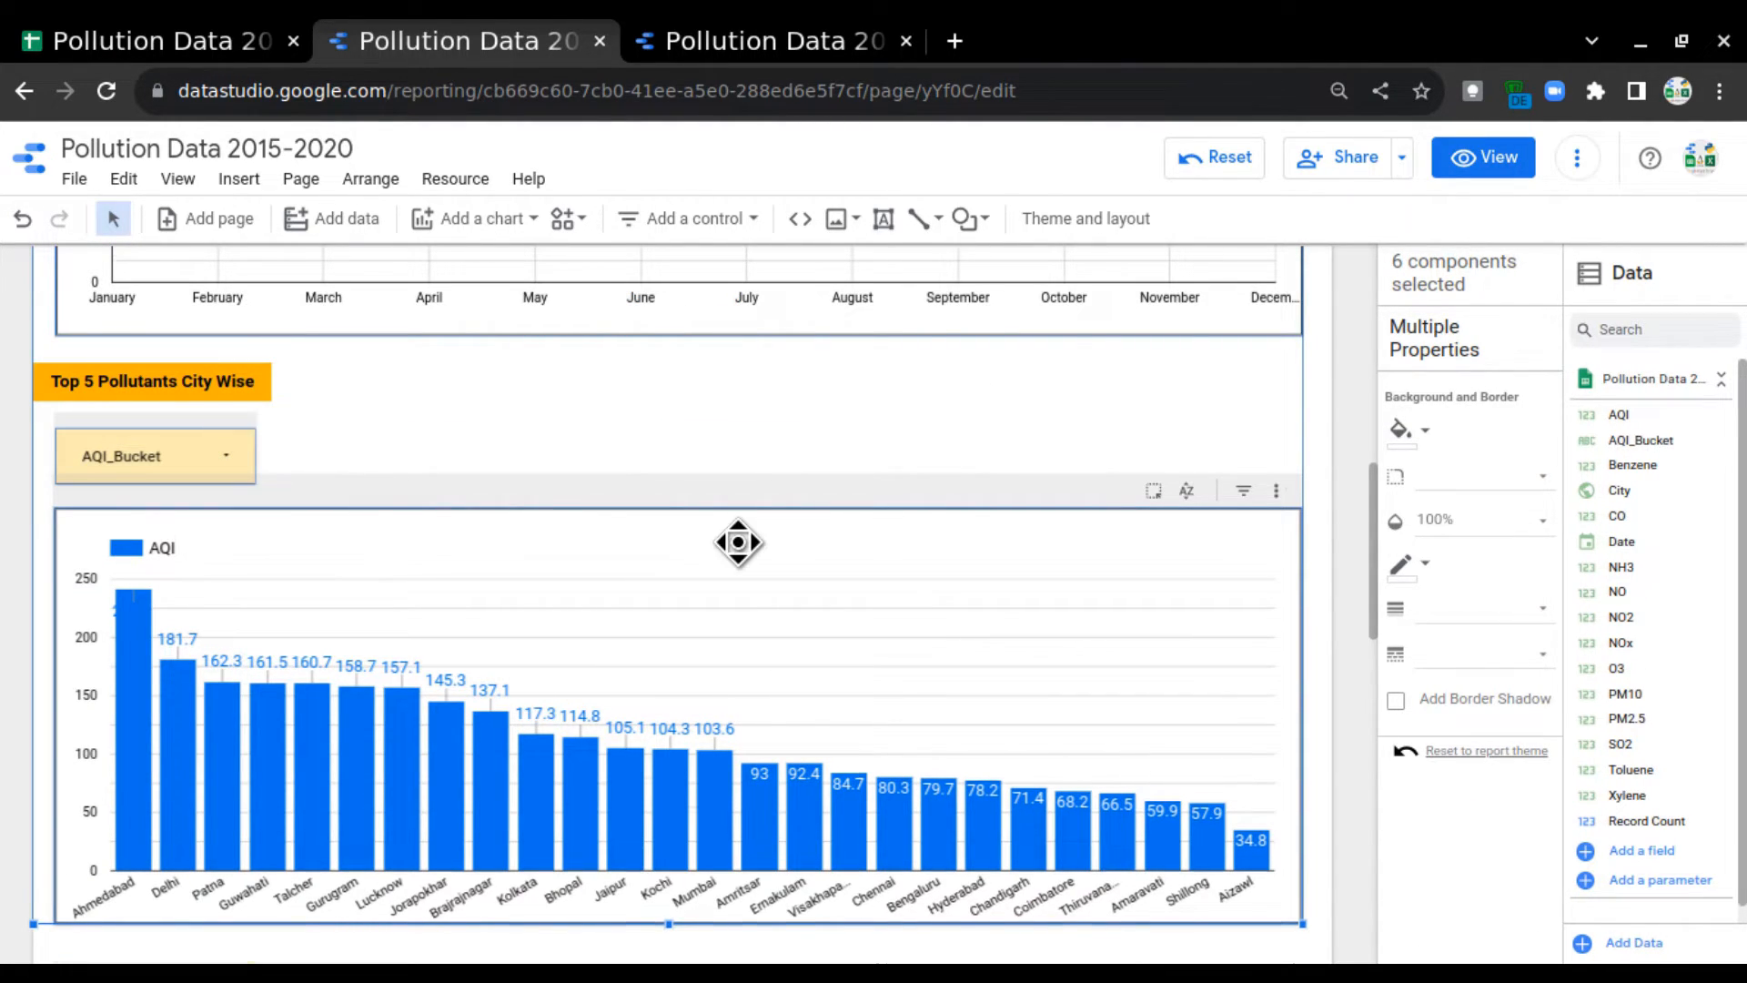
scroll(738, 542, down, 5)
shift+click(228, 557)
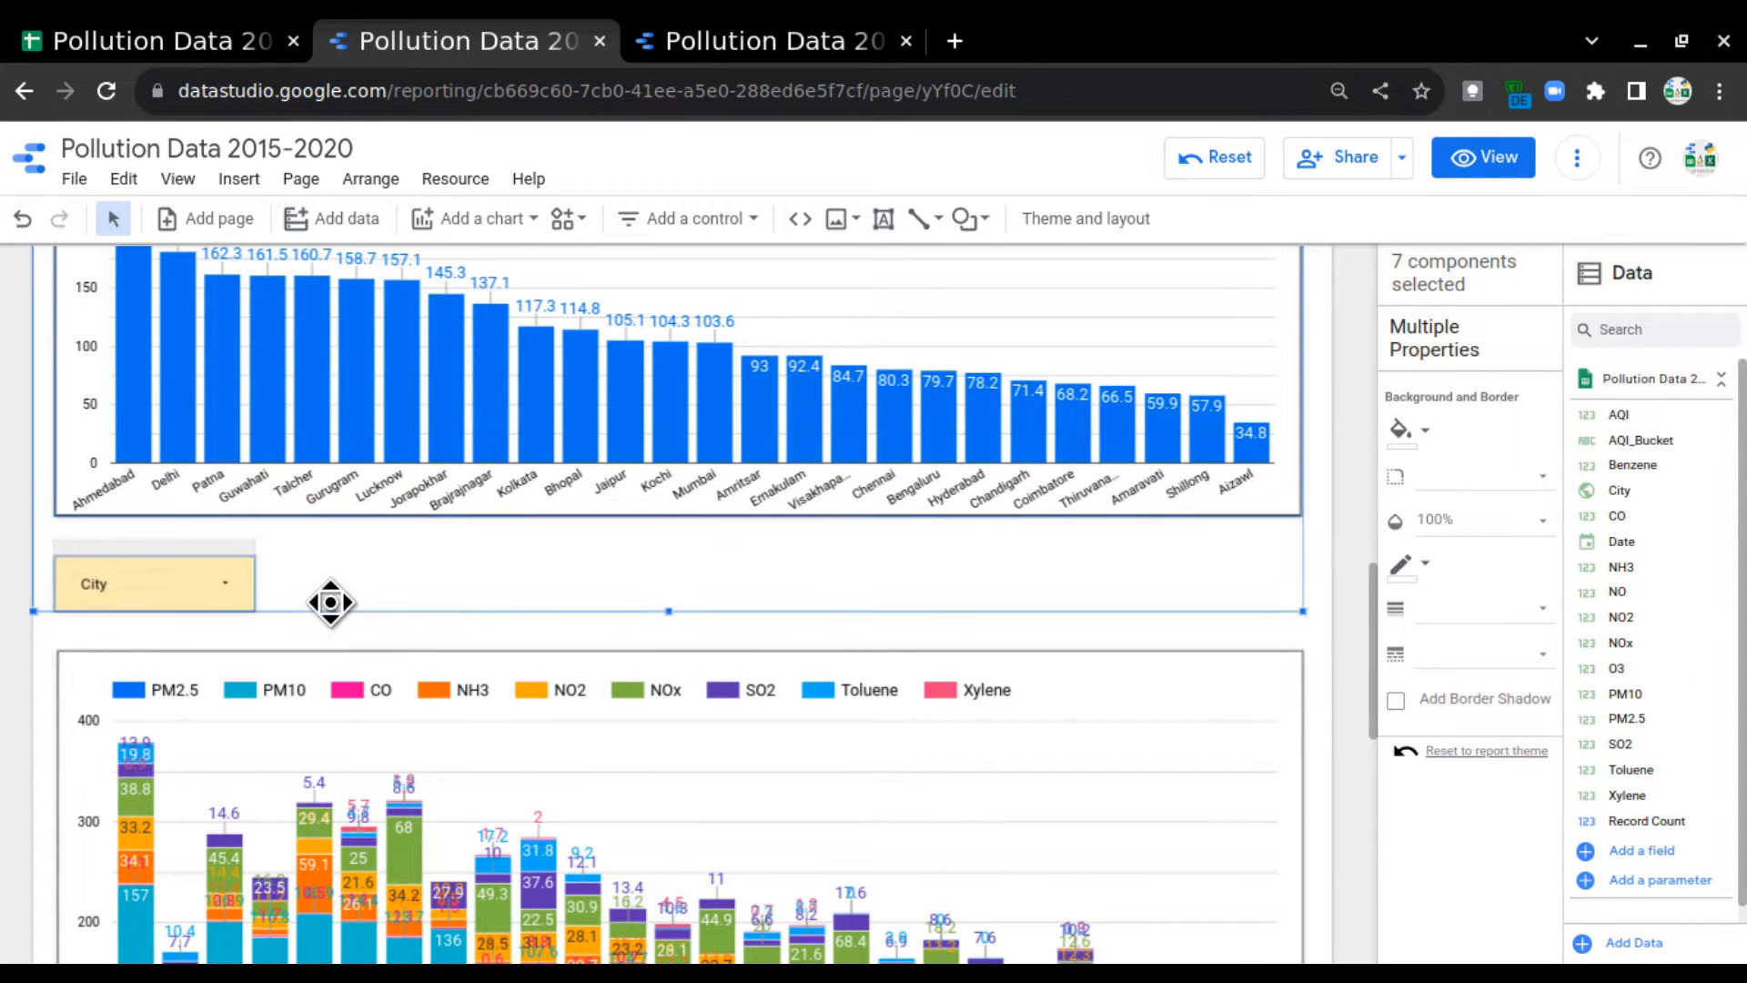
shift+click(616, 641)
scroll(627, 709, up, 1)
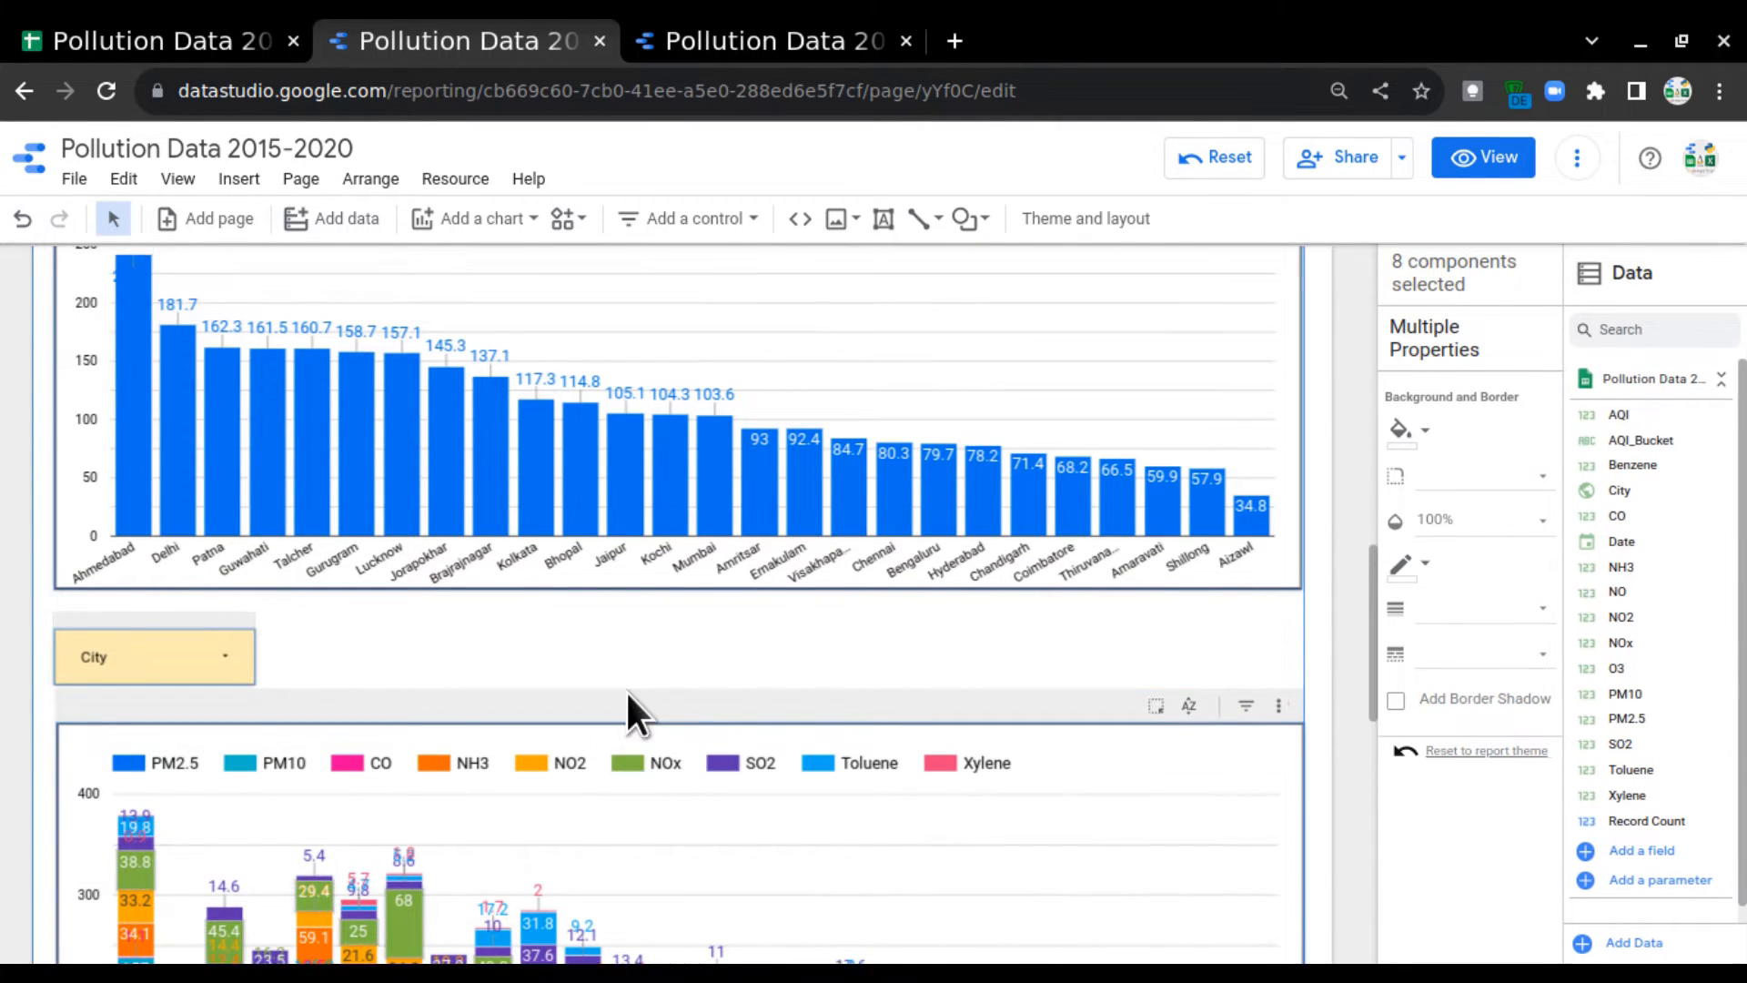
scroll(625, 700, up, 15)
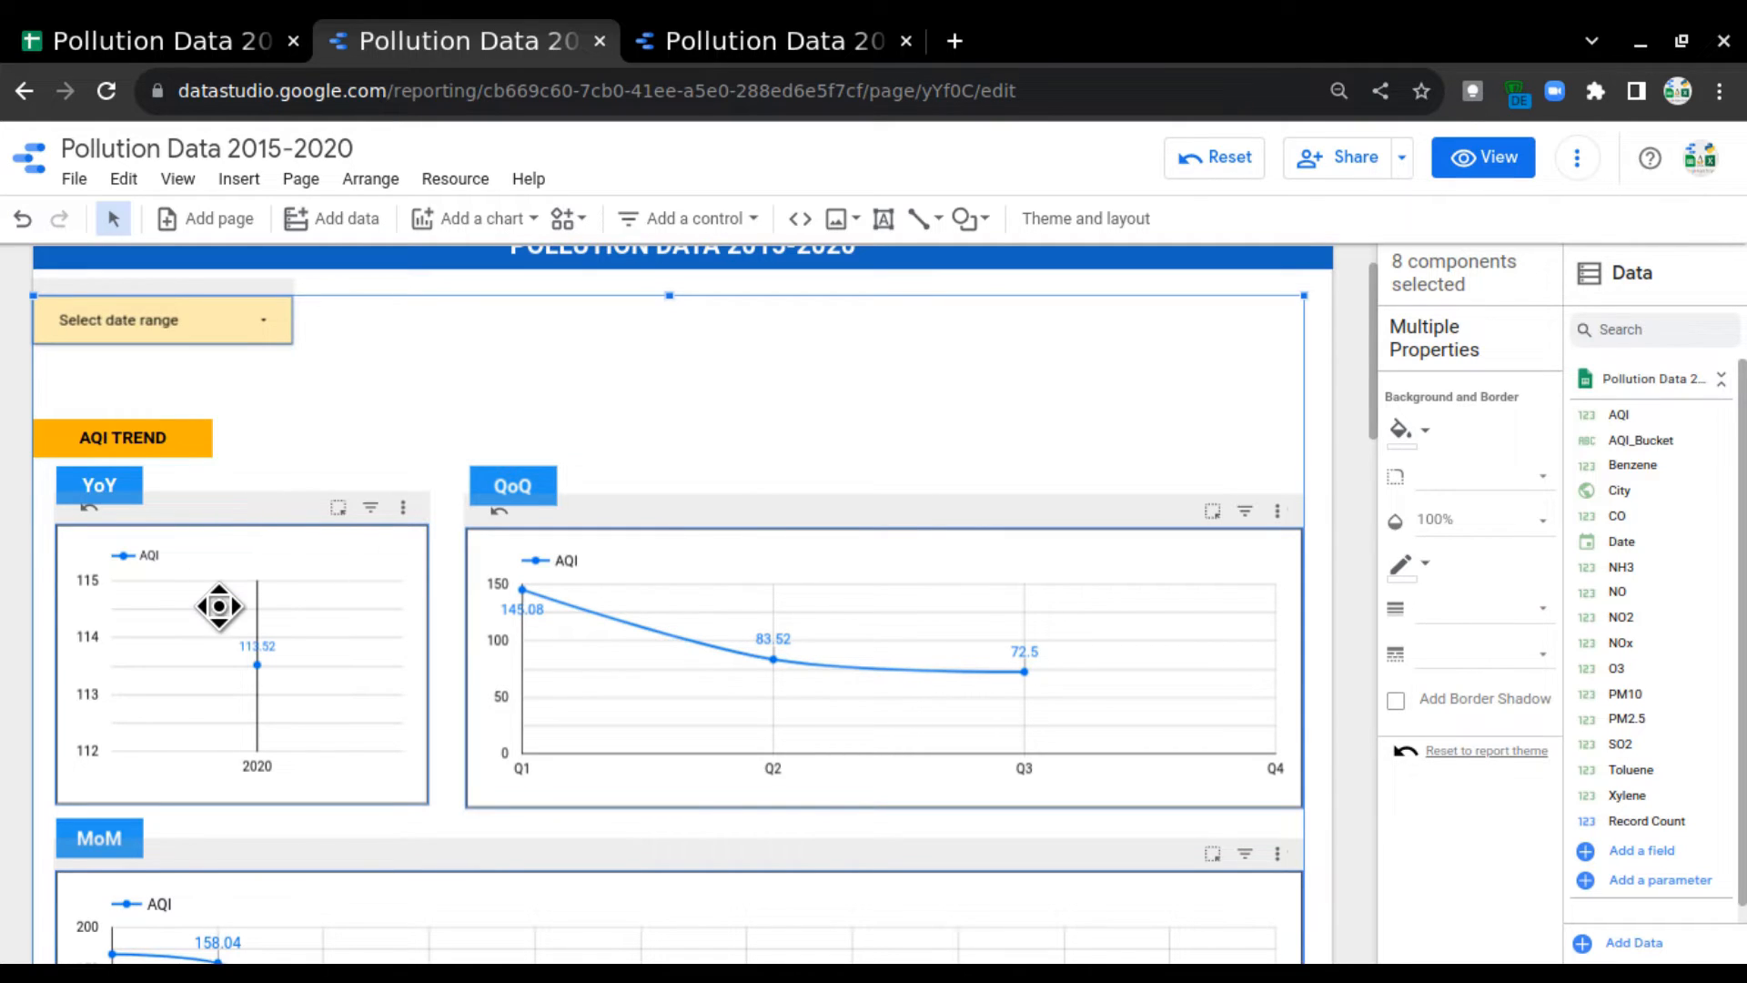
right_click(260, 506)
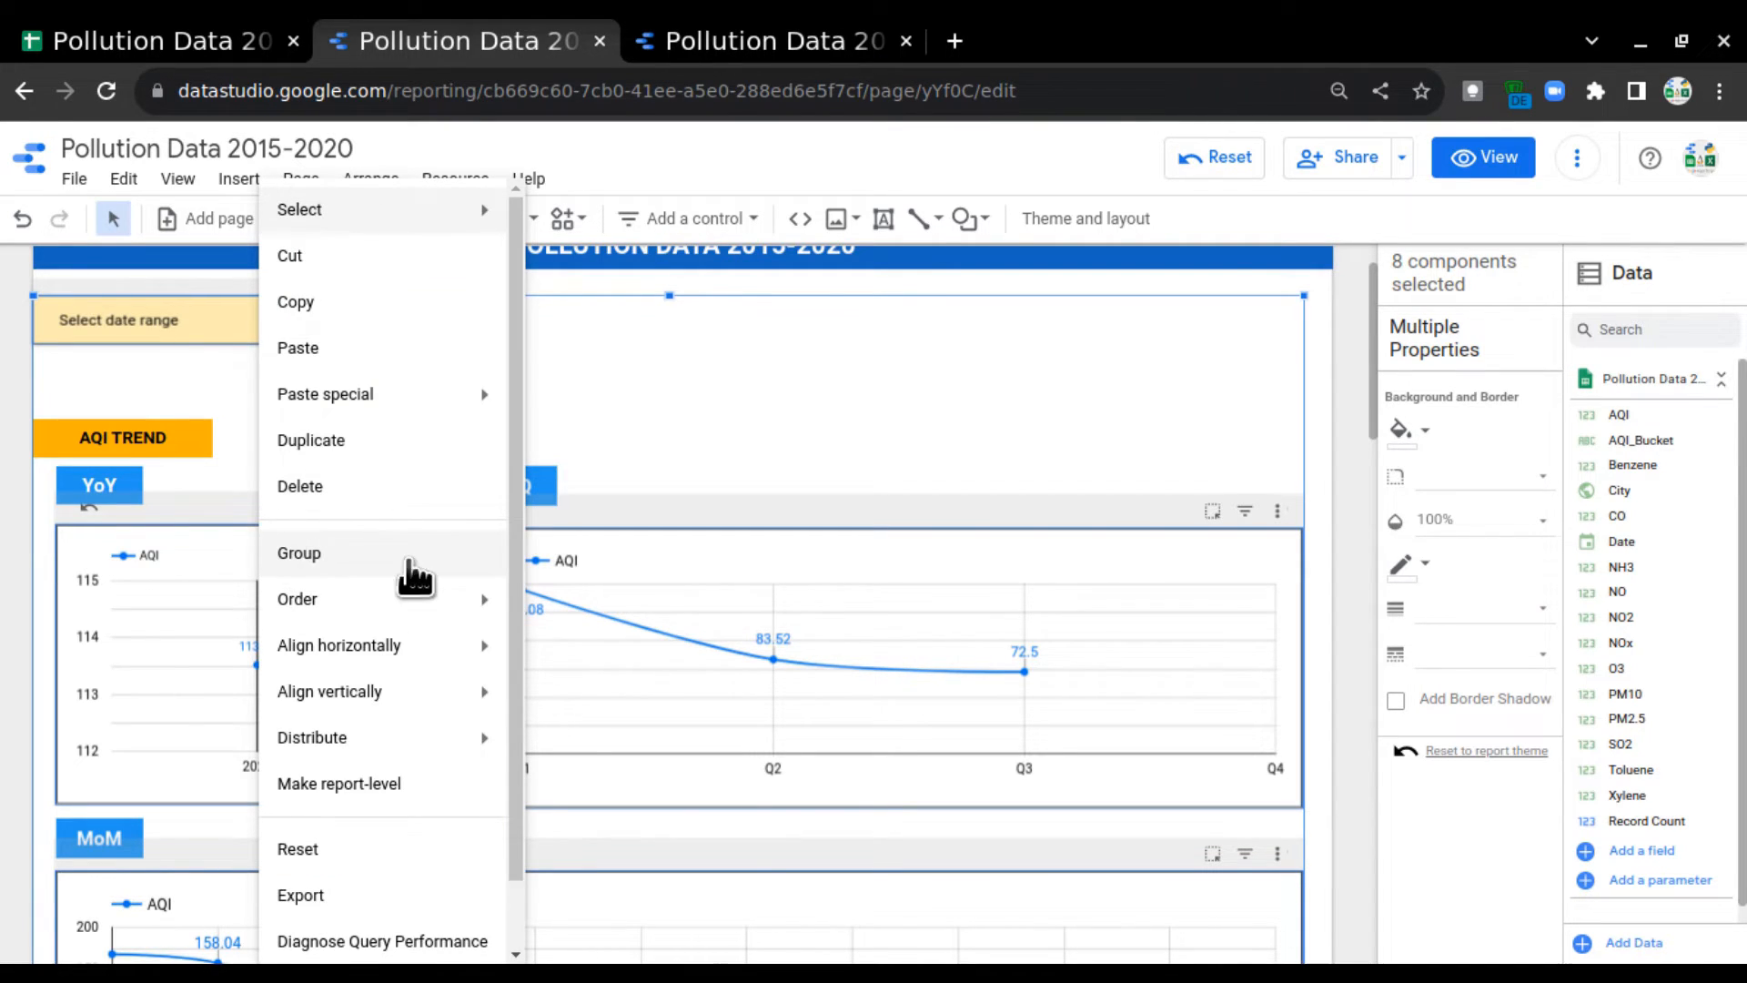
click(307, 559)
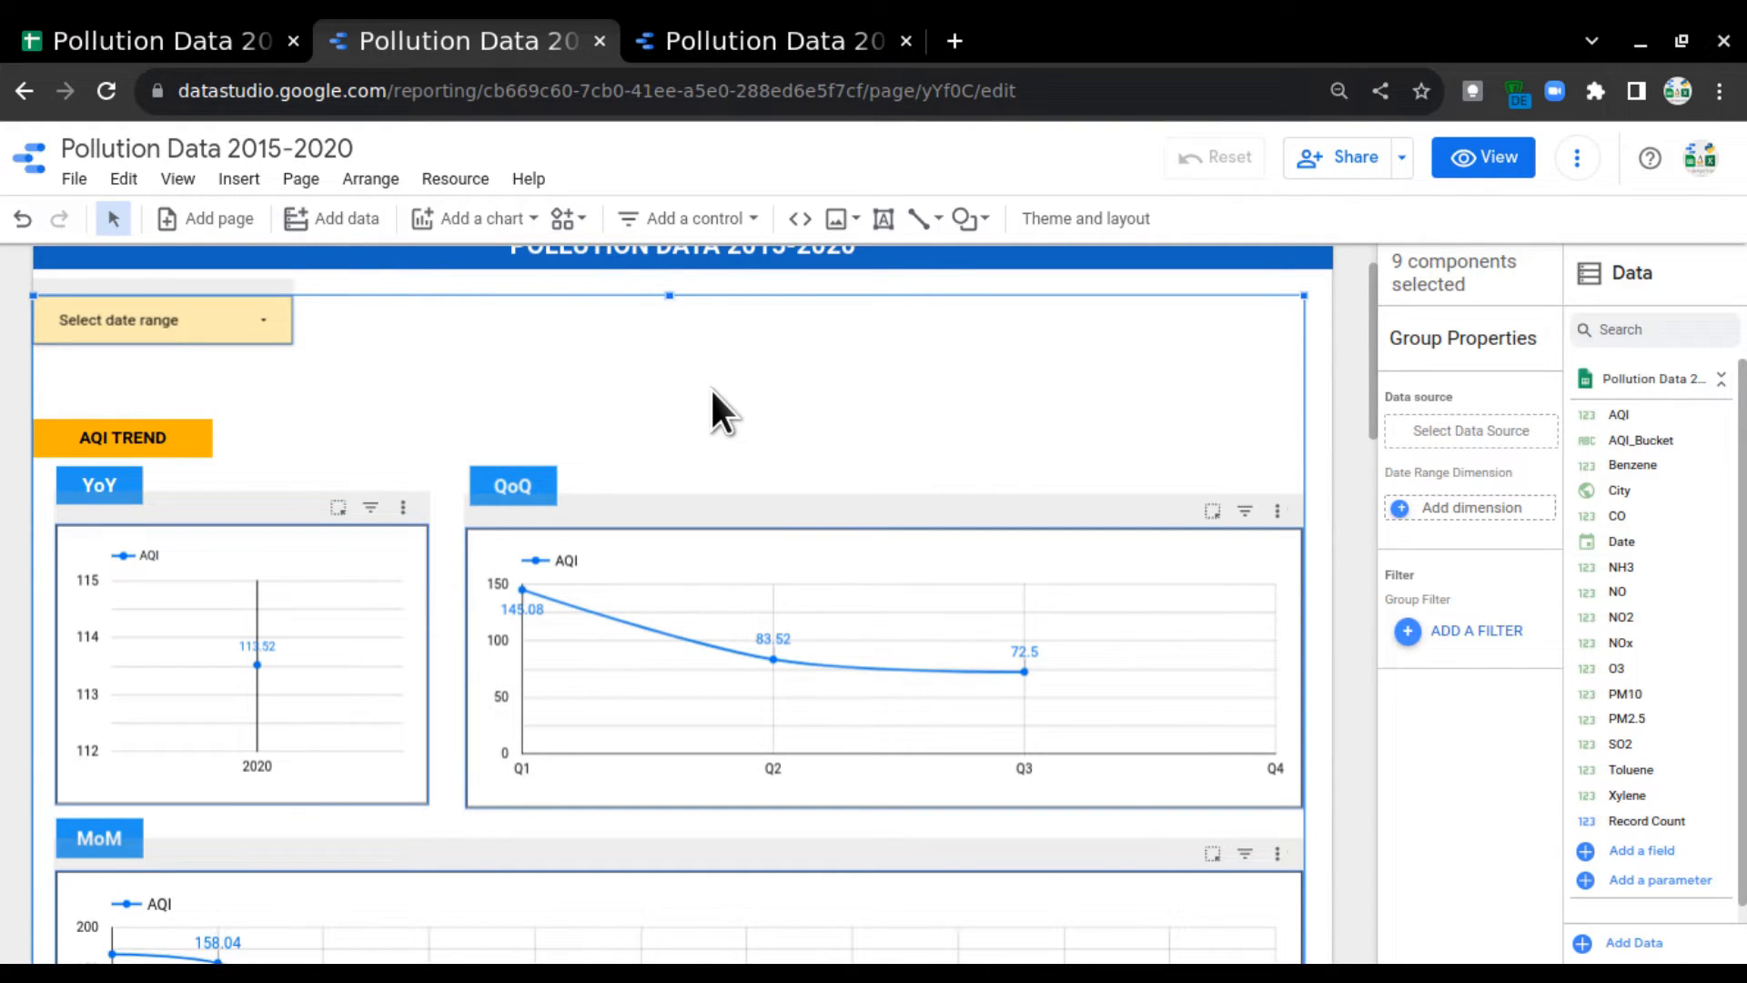
click(621, 390)
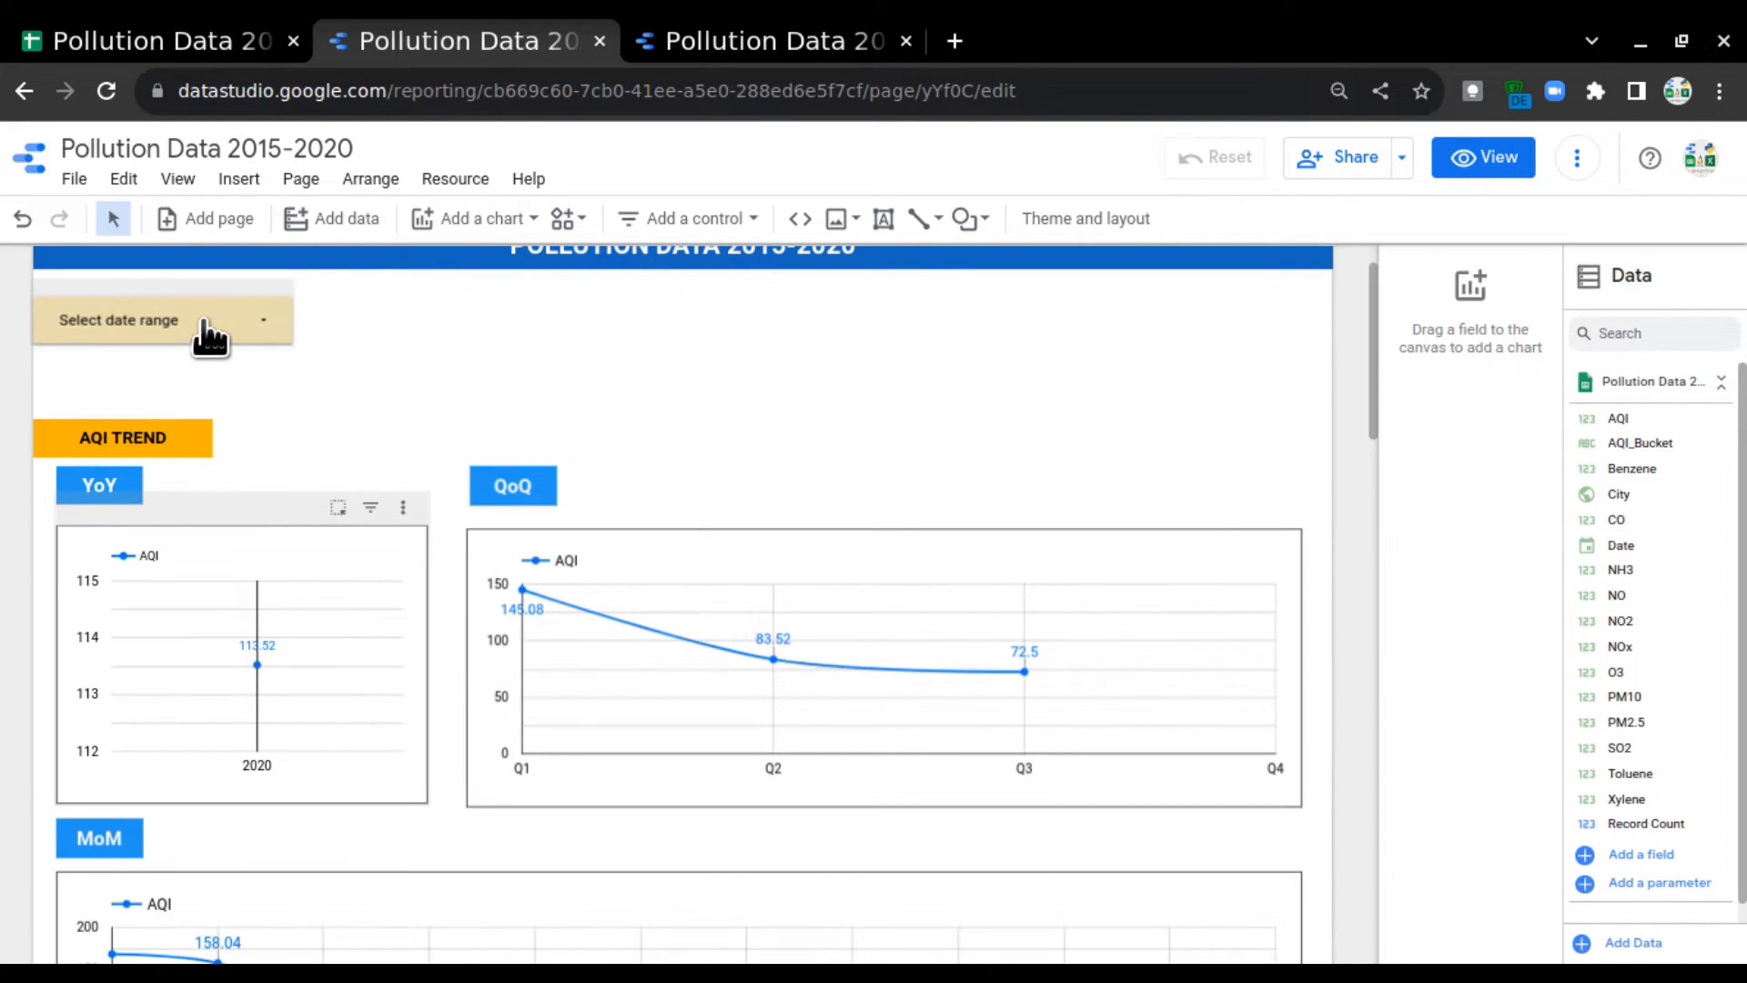
Step: Look over the report's charts, switch to the reference report and review its AQI trends, city-wise charts and filter controls
scroll(558, 523, down, 12)
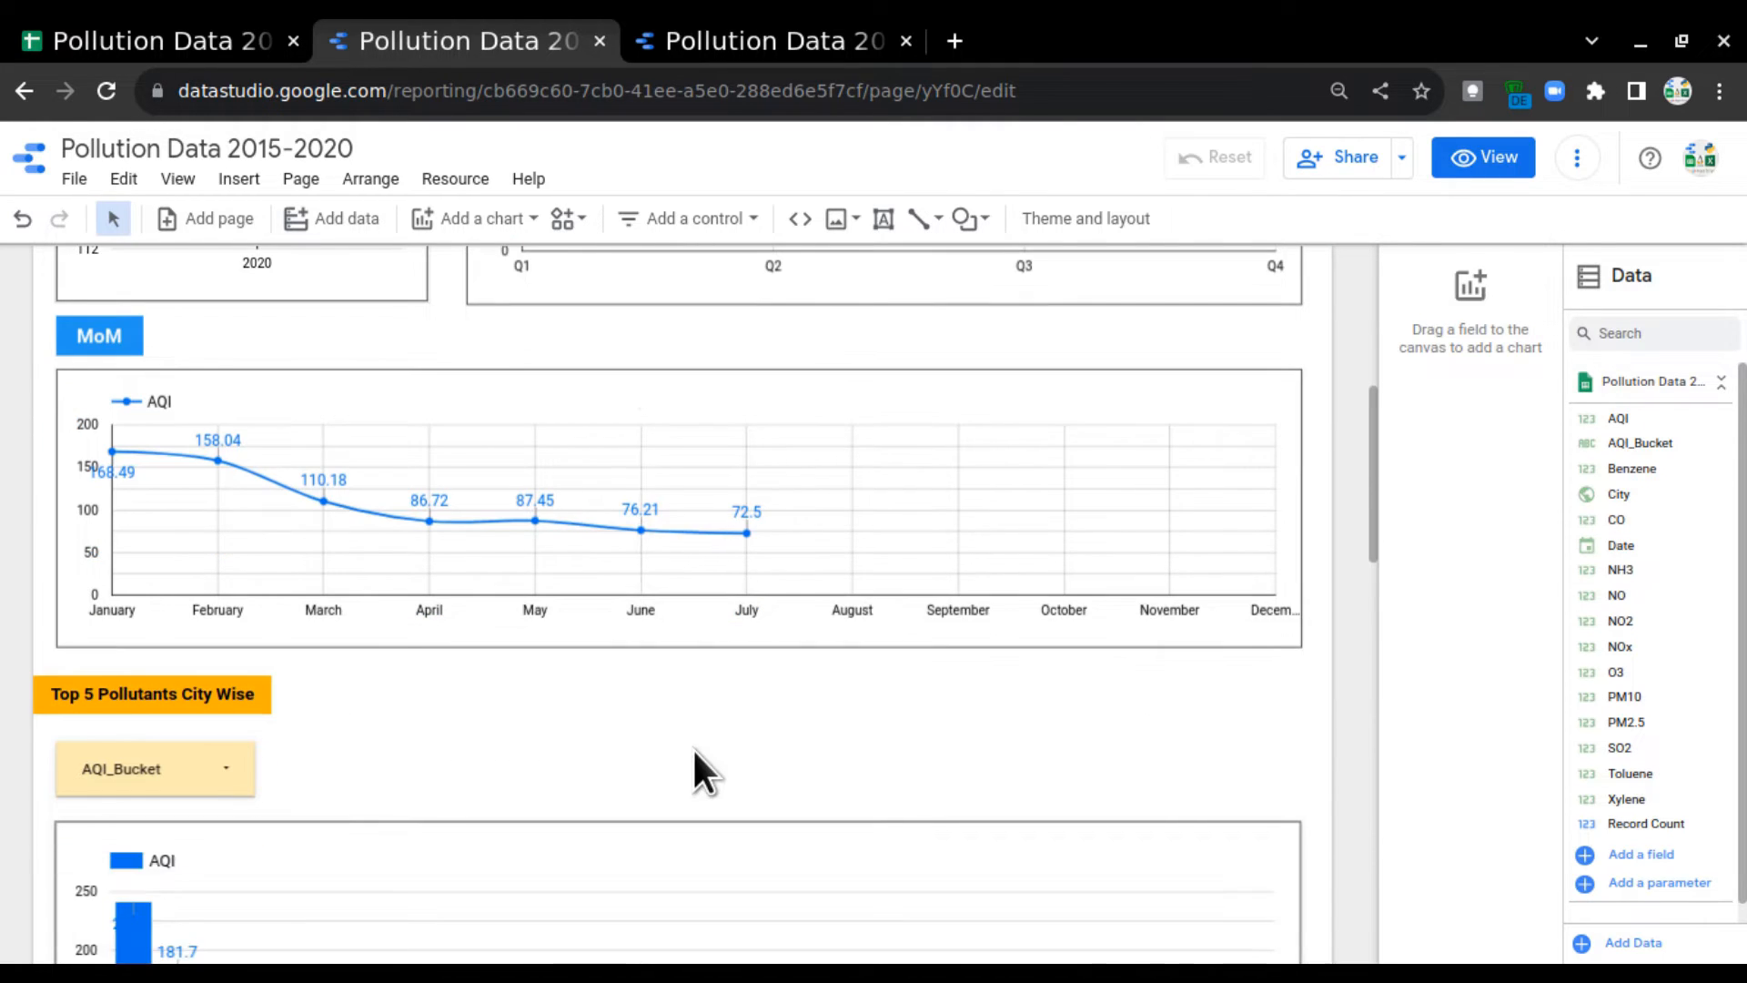
scroll(728, 636, down, 3)
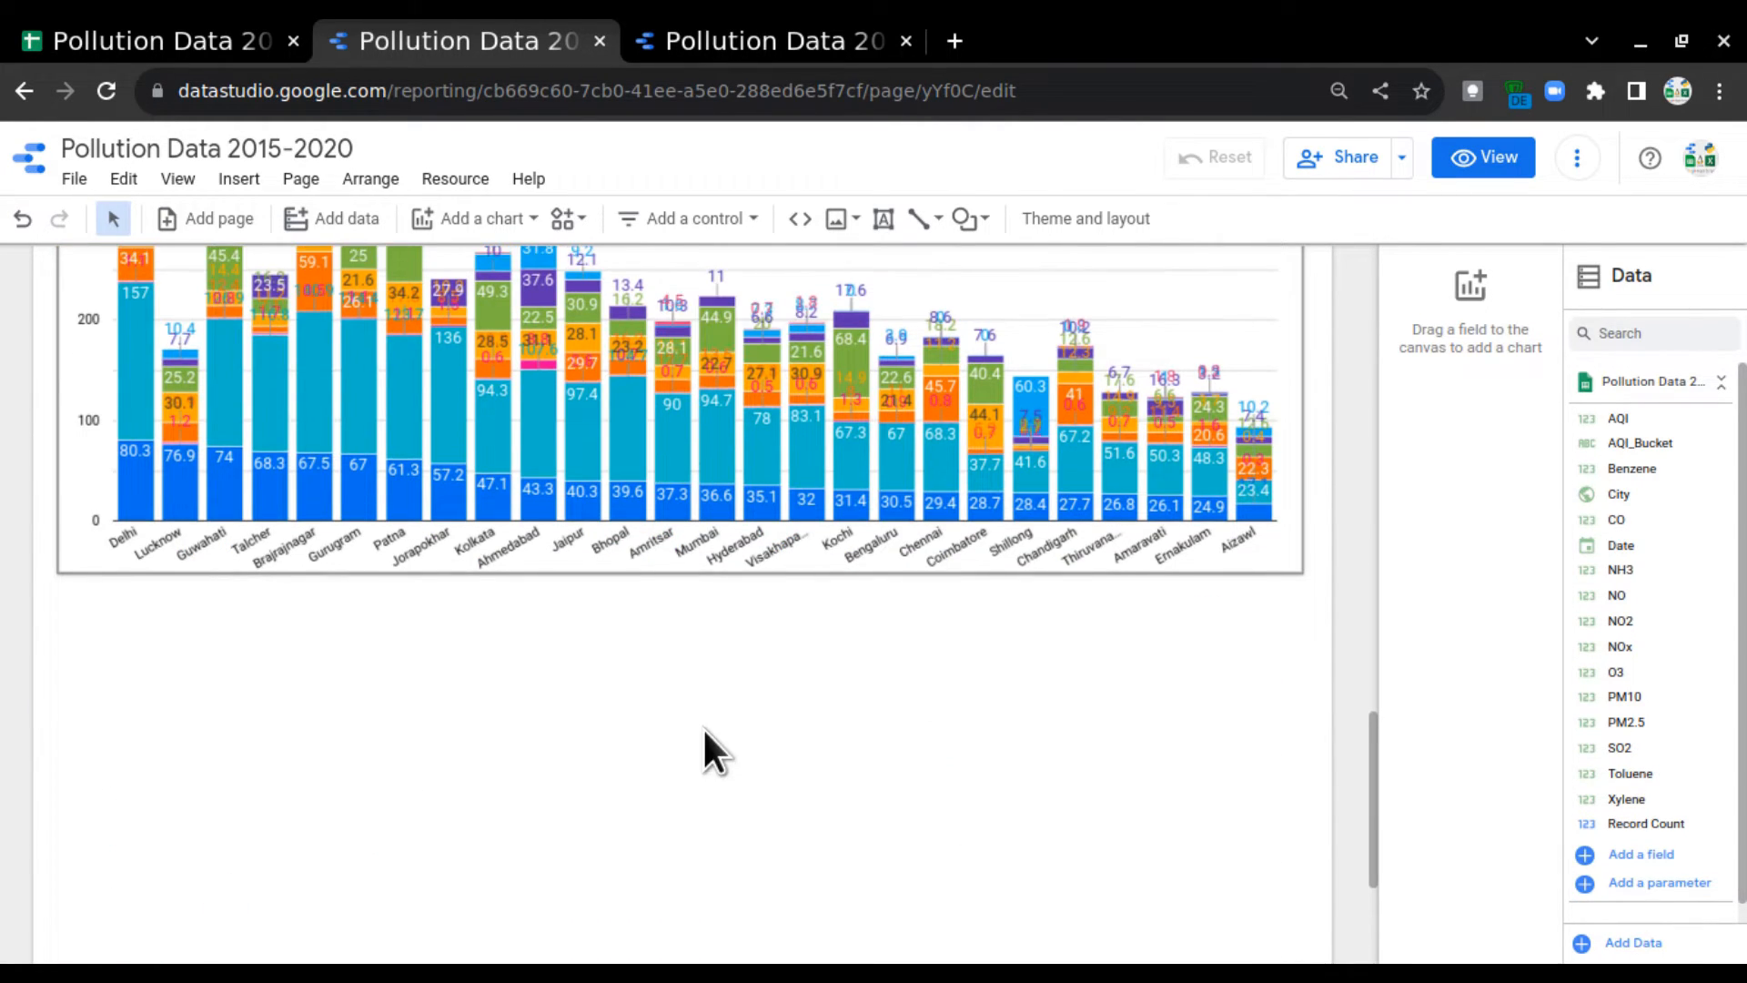
scroll(709, 748, up, 8)
click(788, 31)
scroll(991, 585, up, 6)
scroll(995, 588, up, 5)
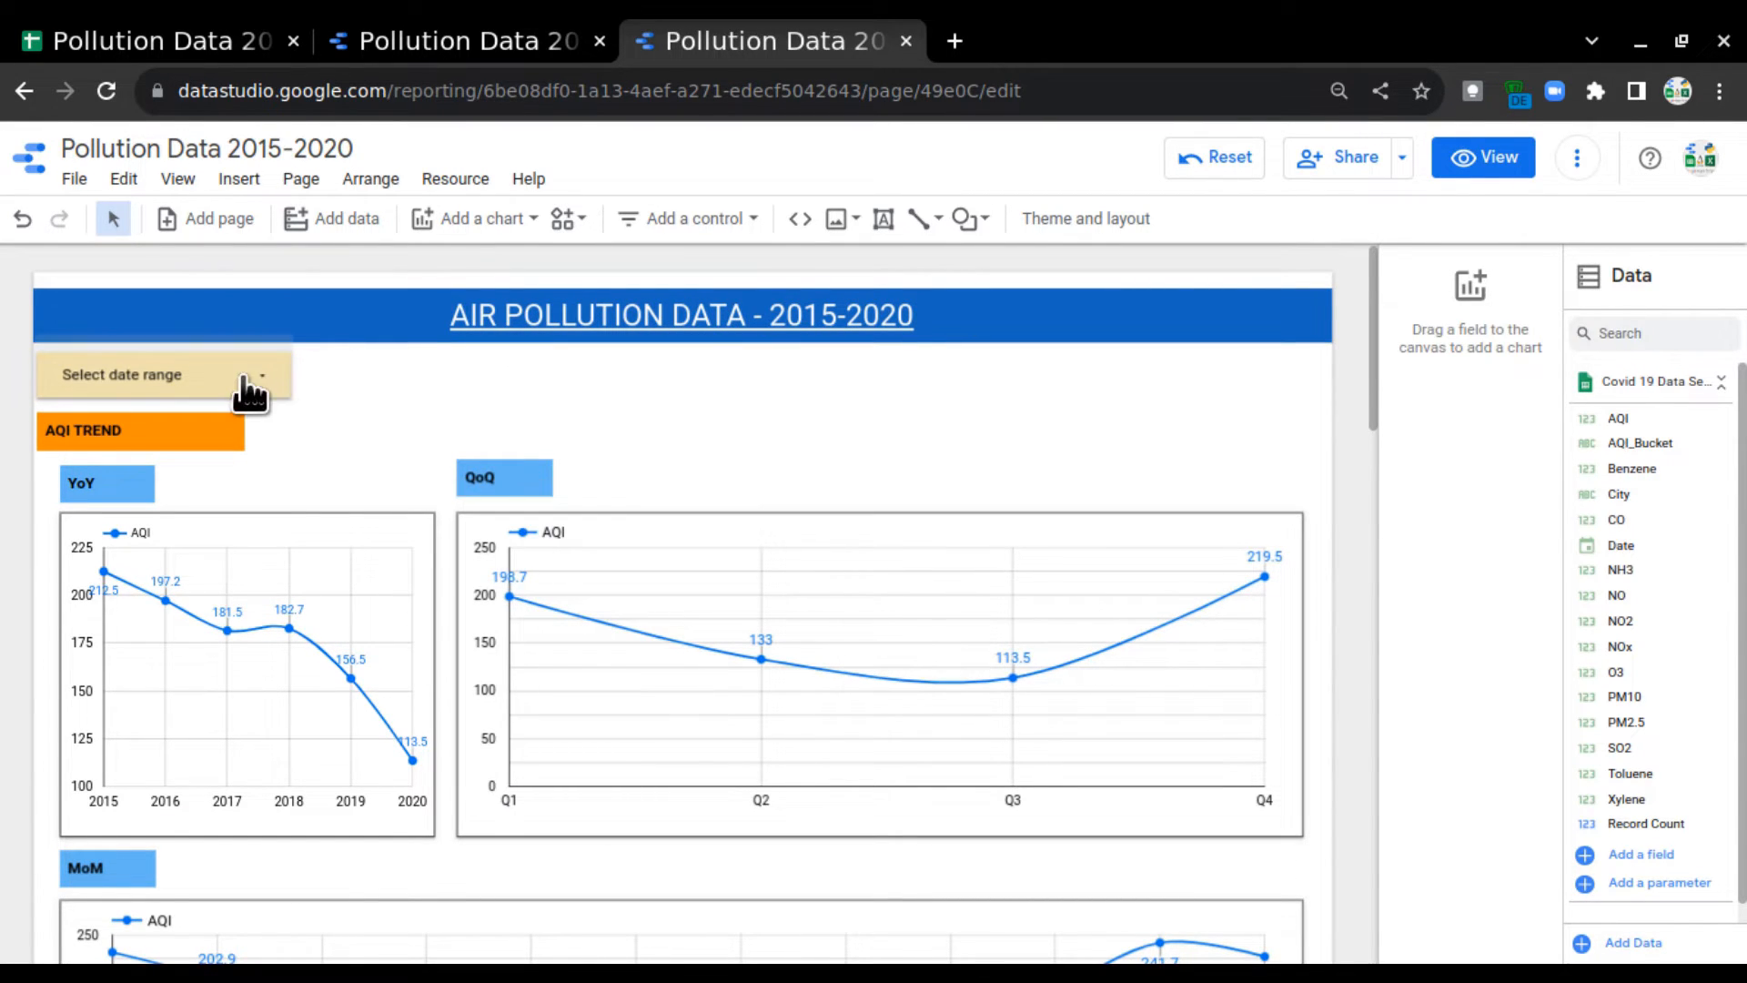
scroll(507, 507, down, 2)
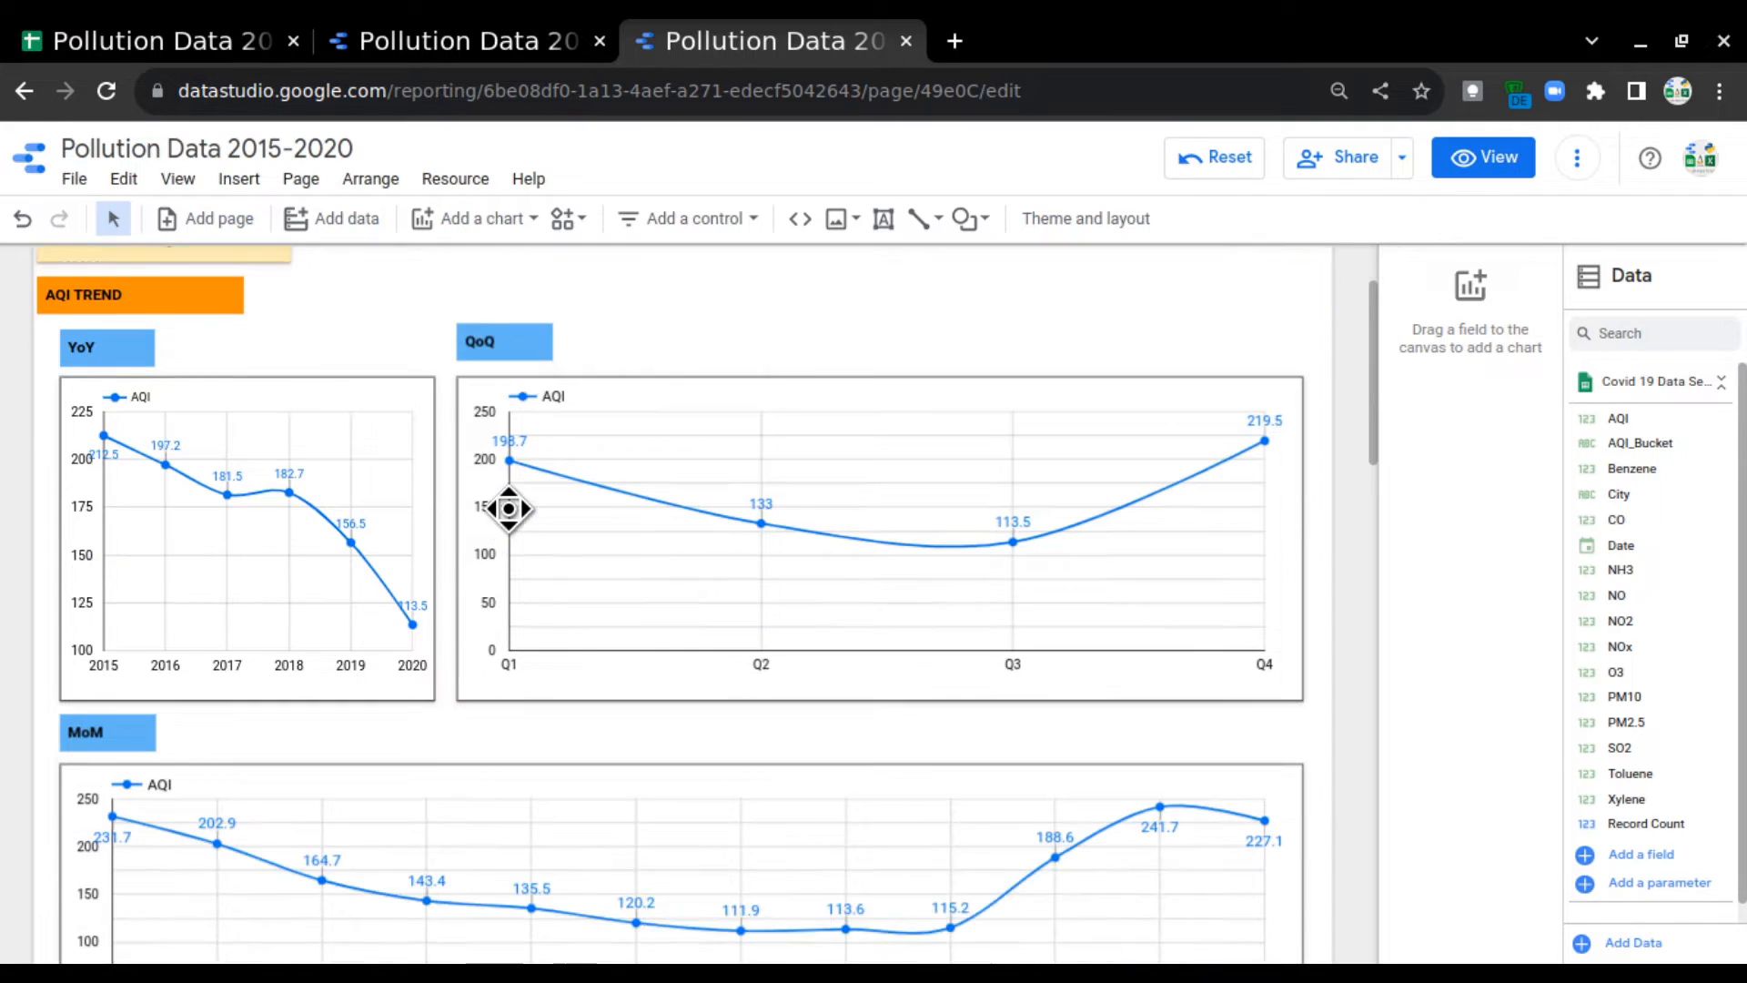
scroll(156, 741, down, 2)
scroll(147, 744, down, 6)
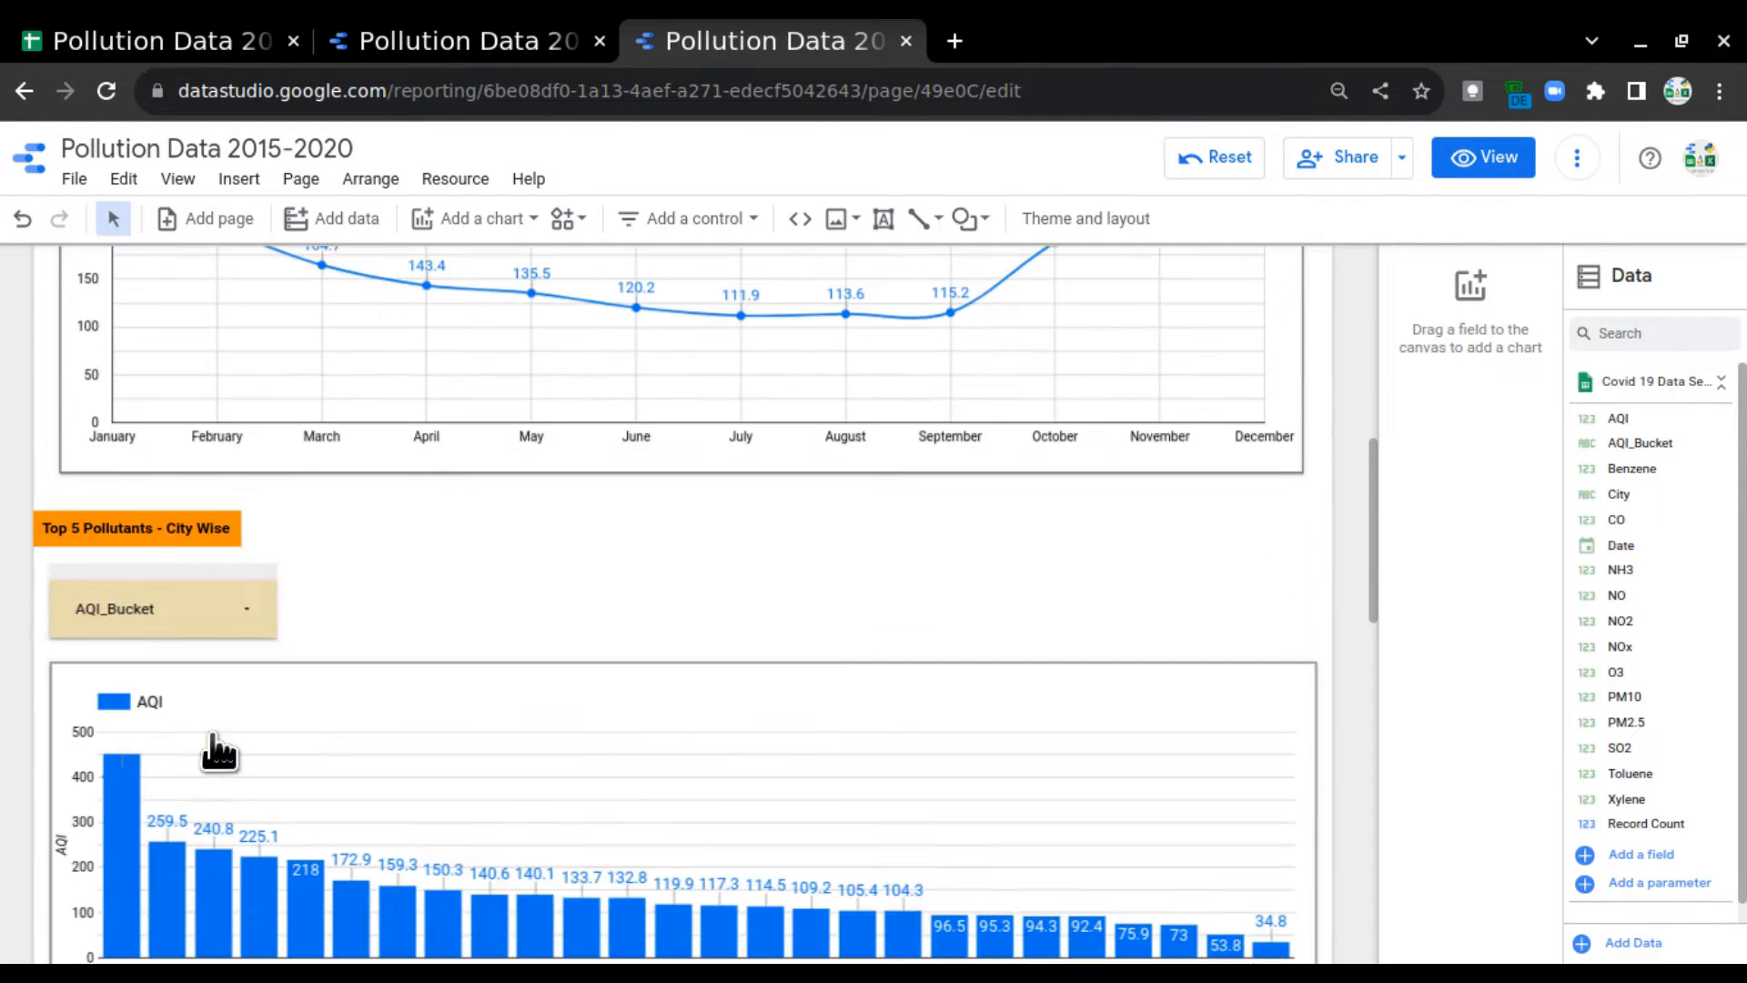
scroll(364, 708, down, 4)
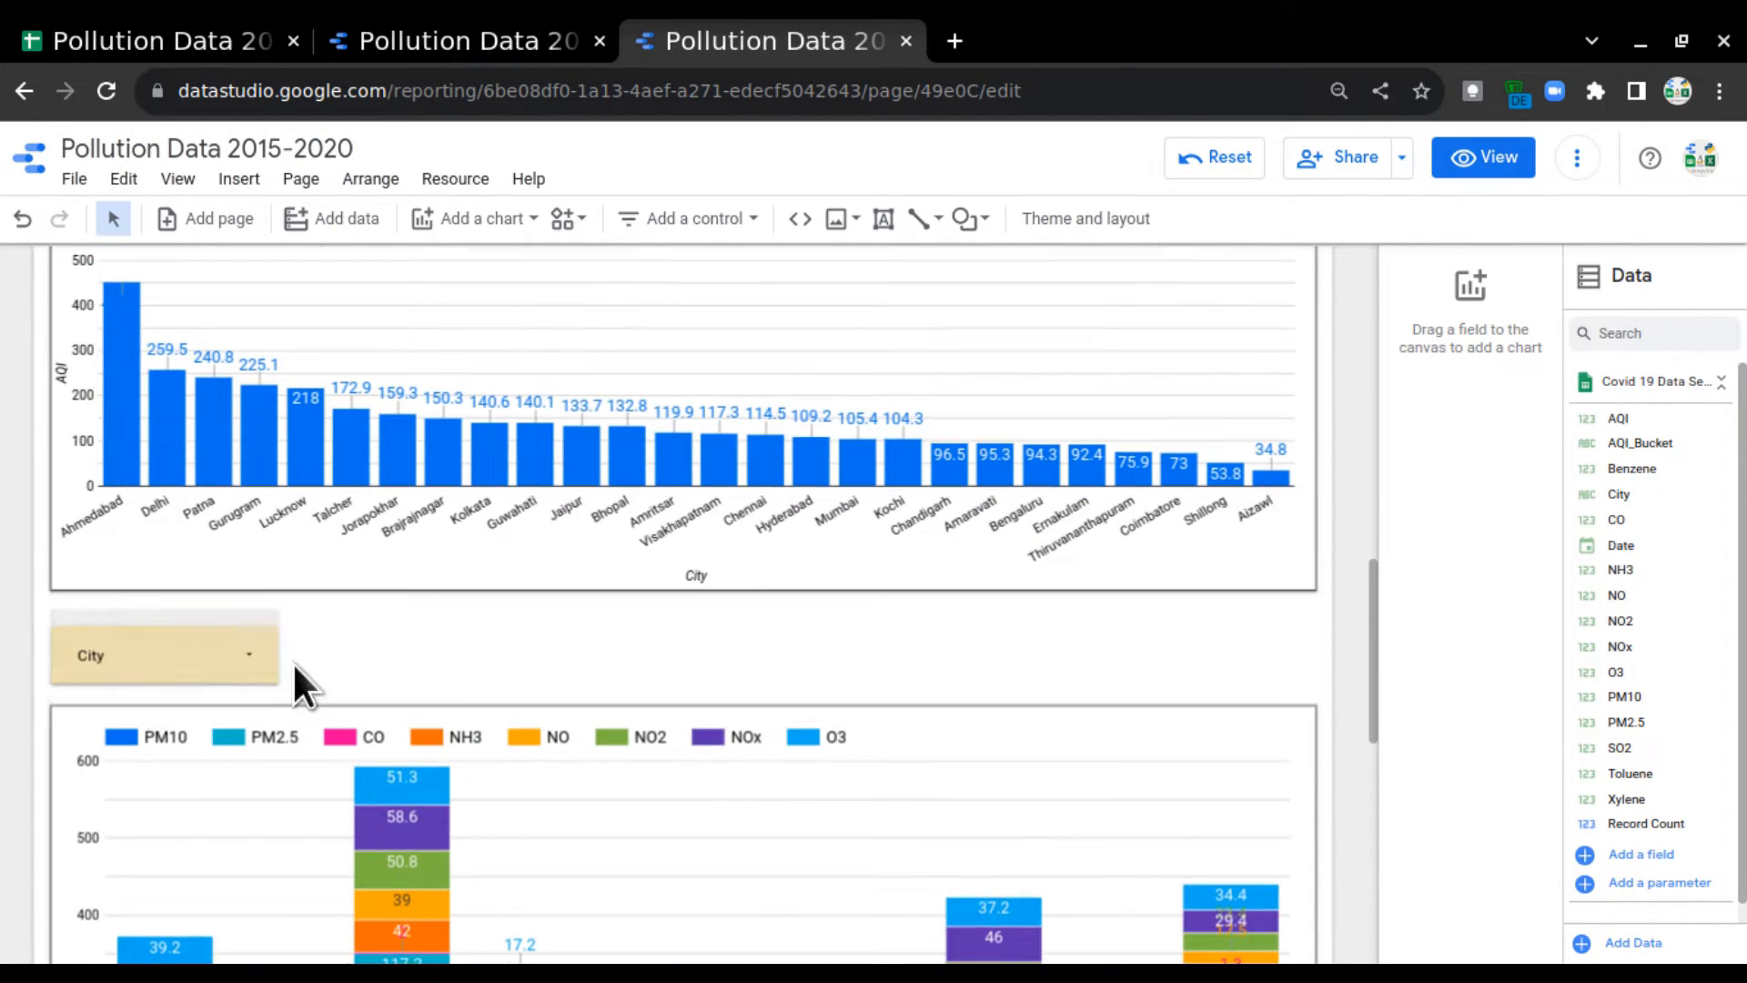
scroll(335, 686, down, 3)
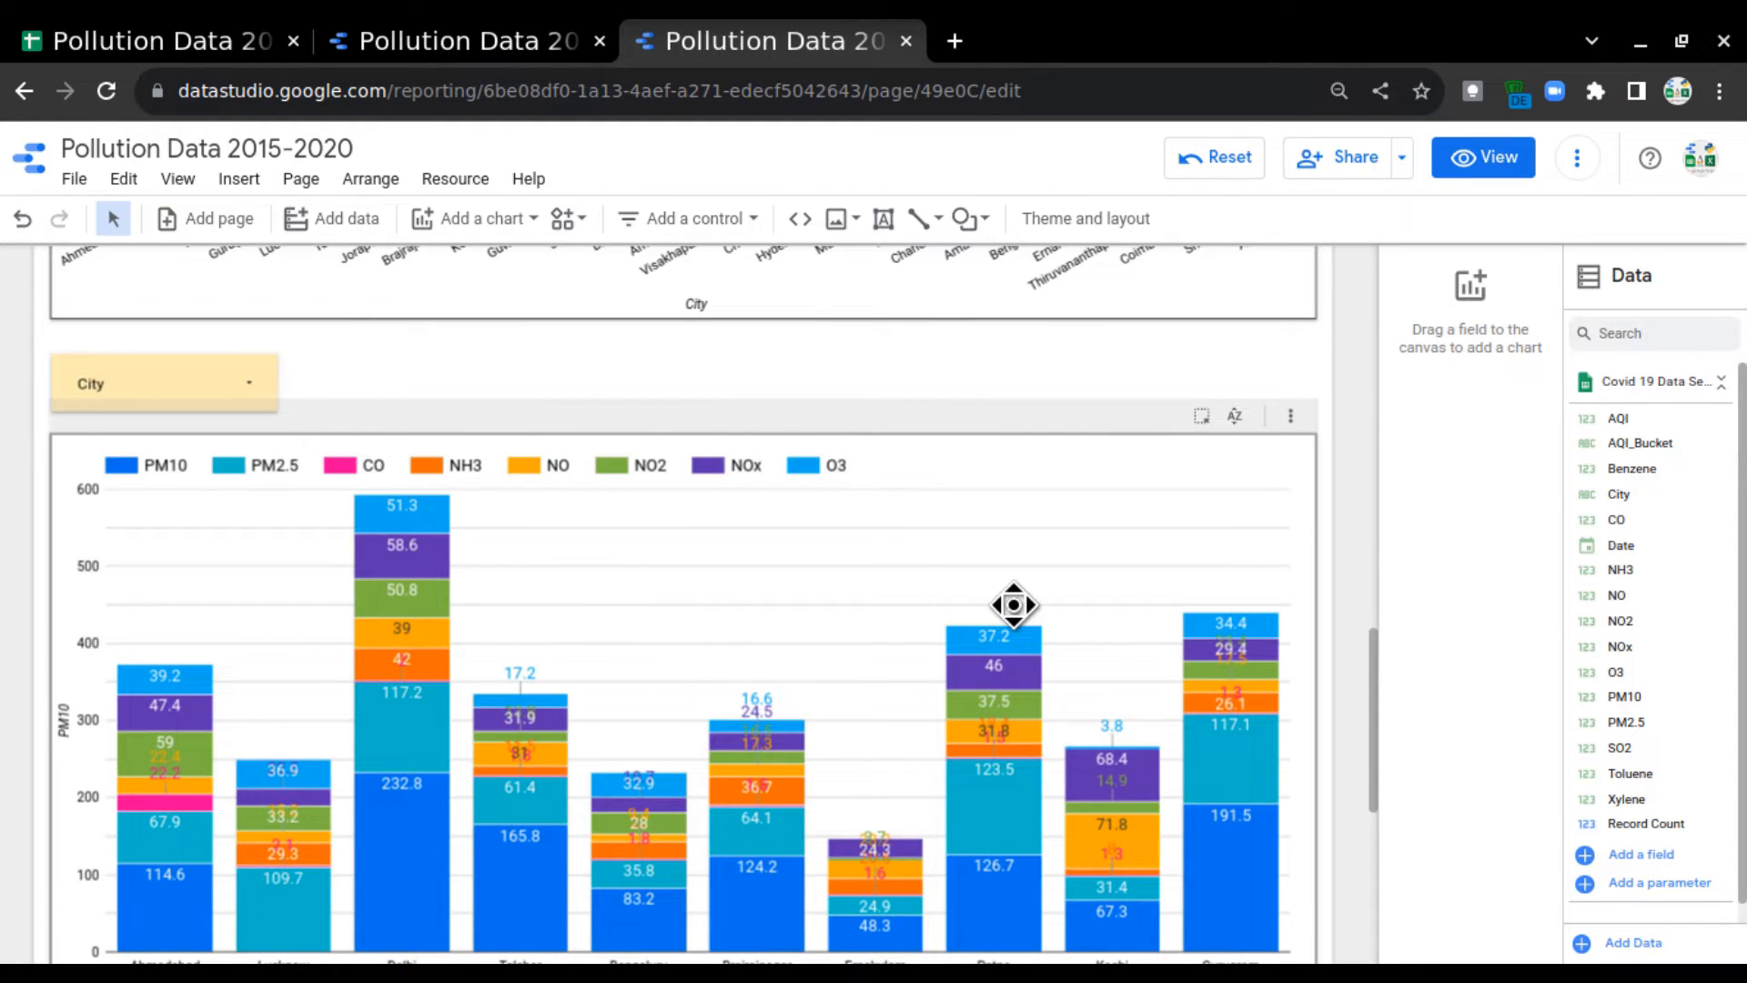
scroll(1318, 522, up, 6)
scroll(1343, 523, up, 10)
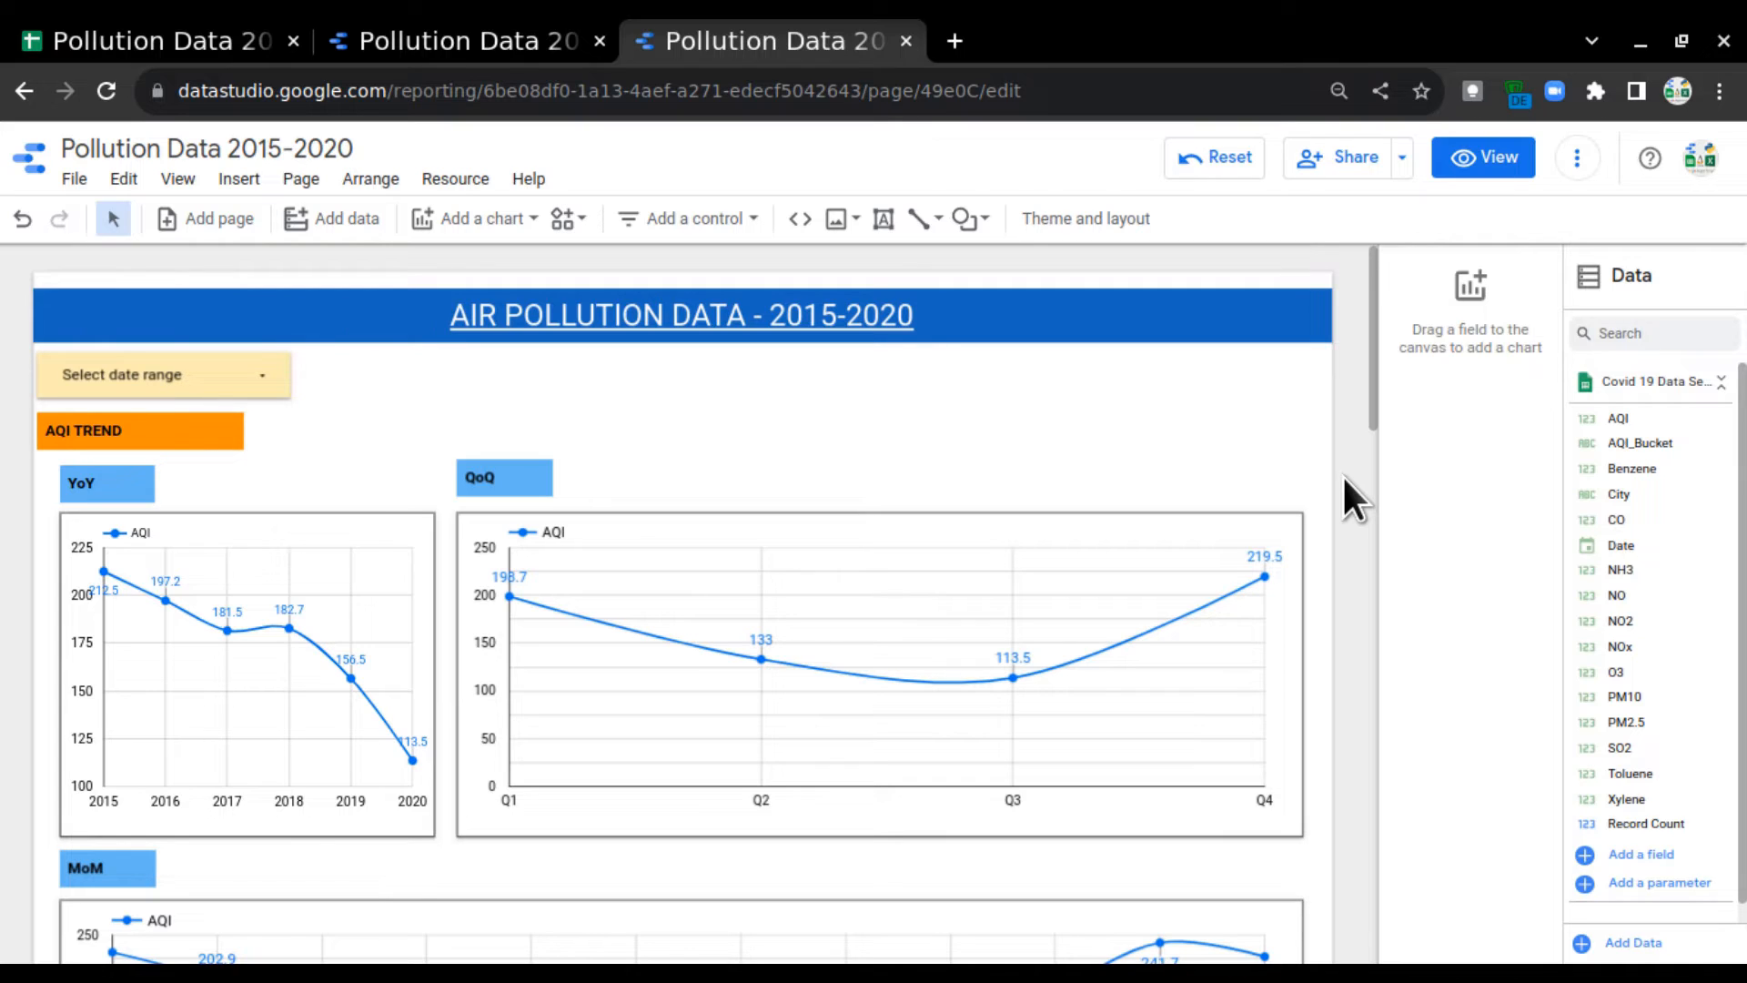
Step: Open the reference report in view mode and examine the AQI values in its YoY and QoQ trend charts
click(1503, 166)
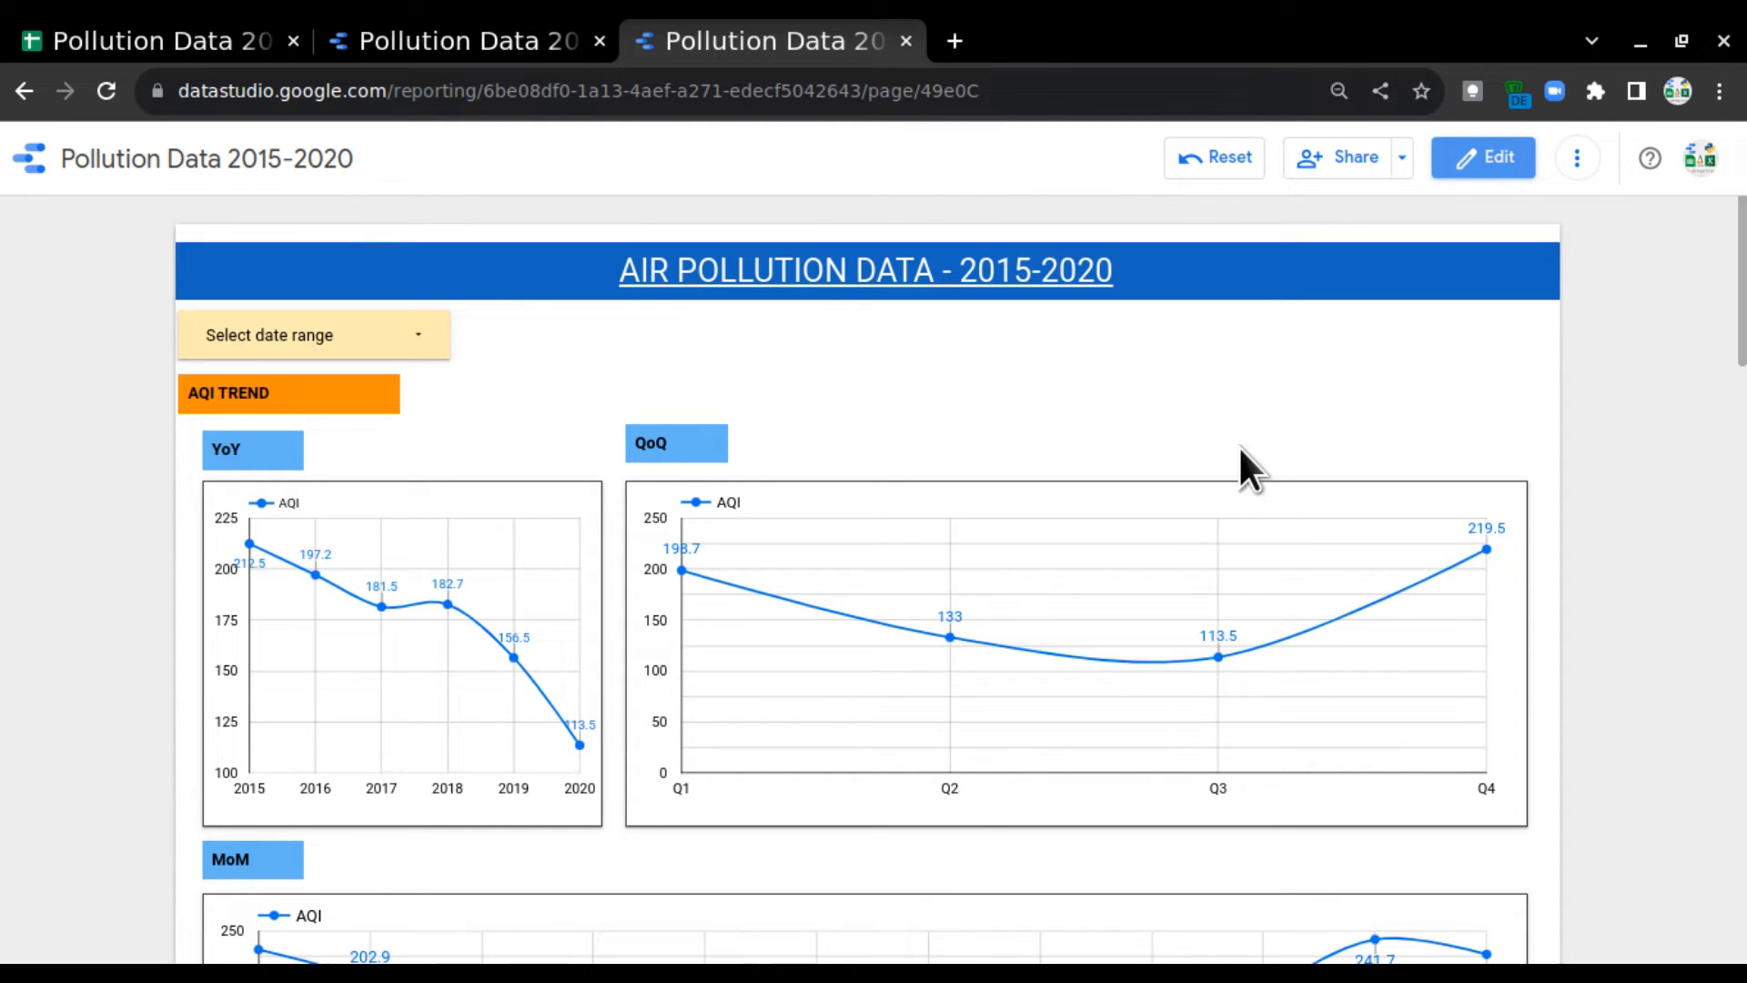
scroll(1707, 435, down, 1)
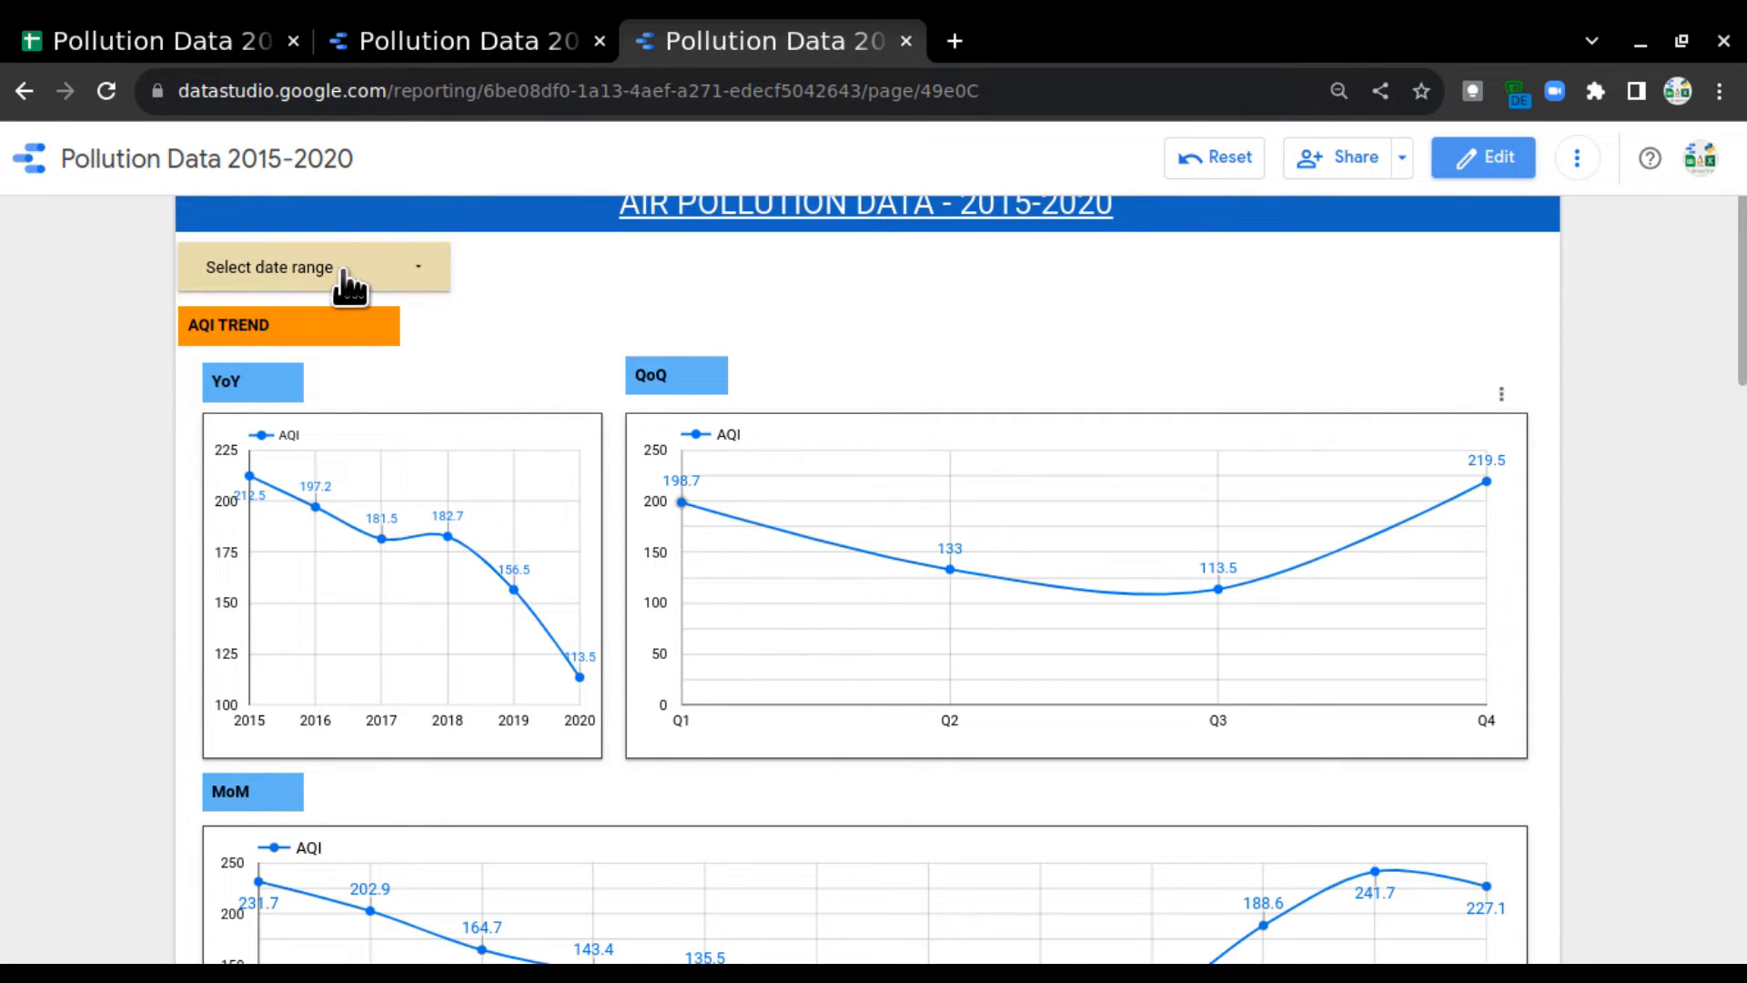
mouse_move(1461, 515)
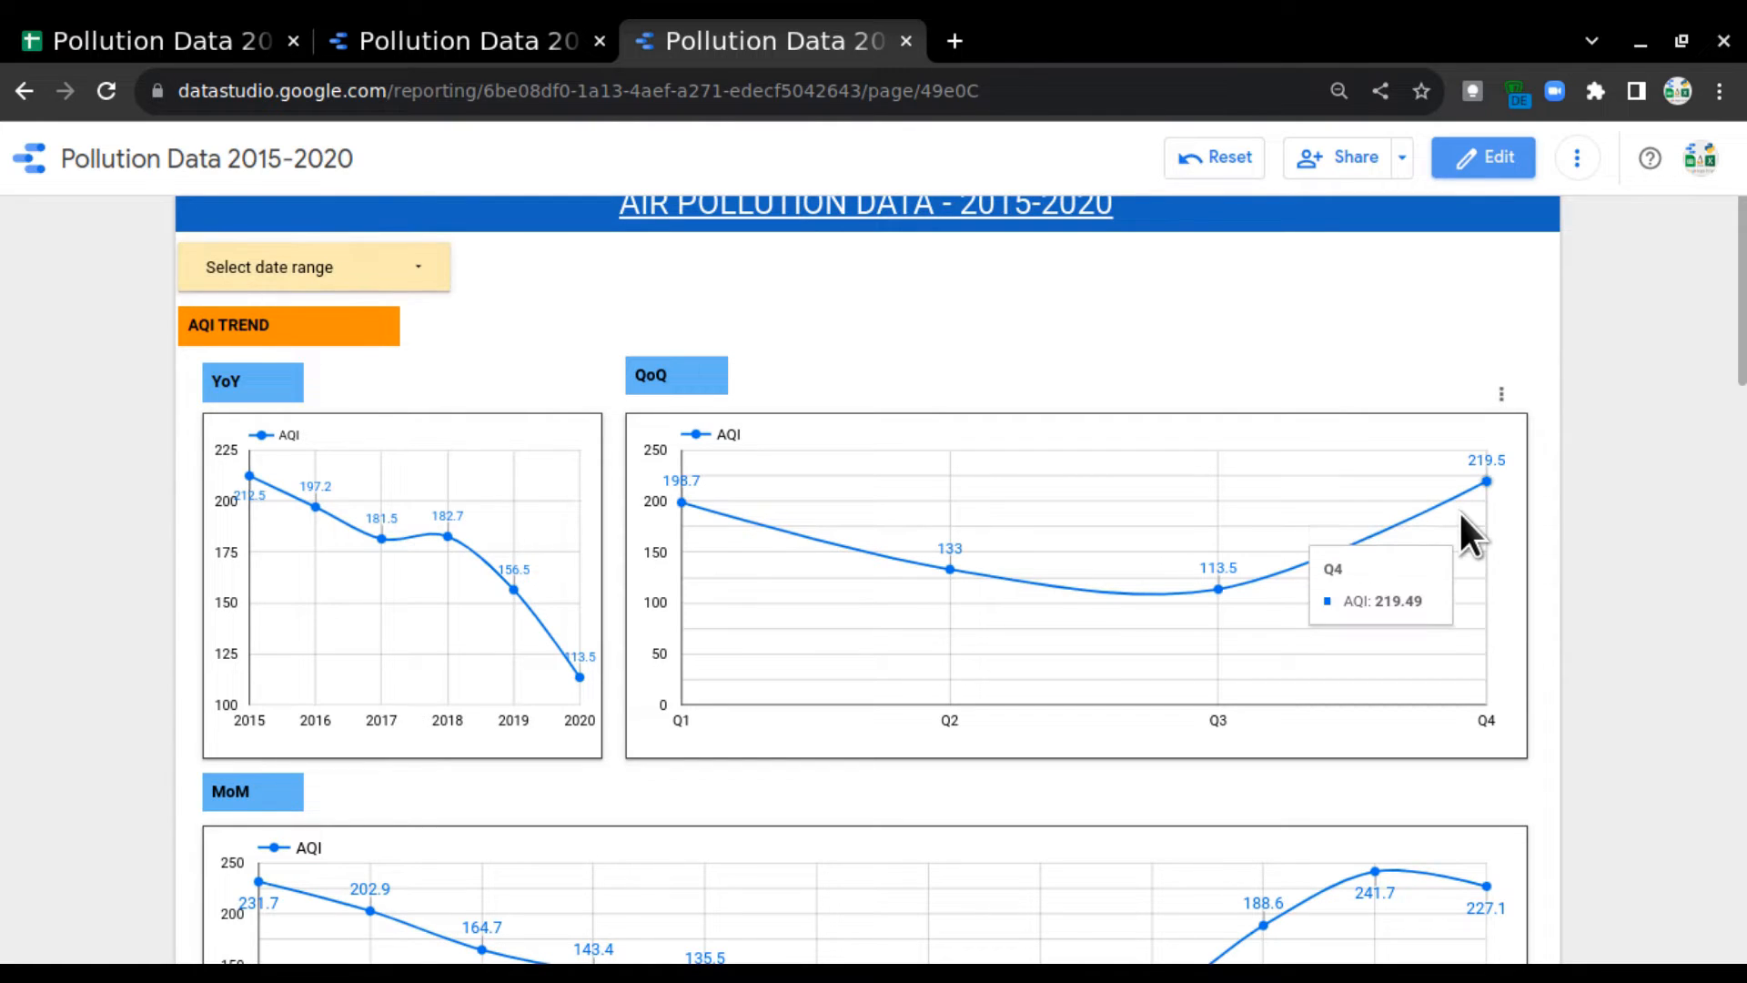
mouse_move(266, 475)
drag(222, 380, 242, 381)
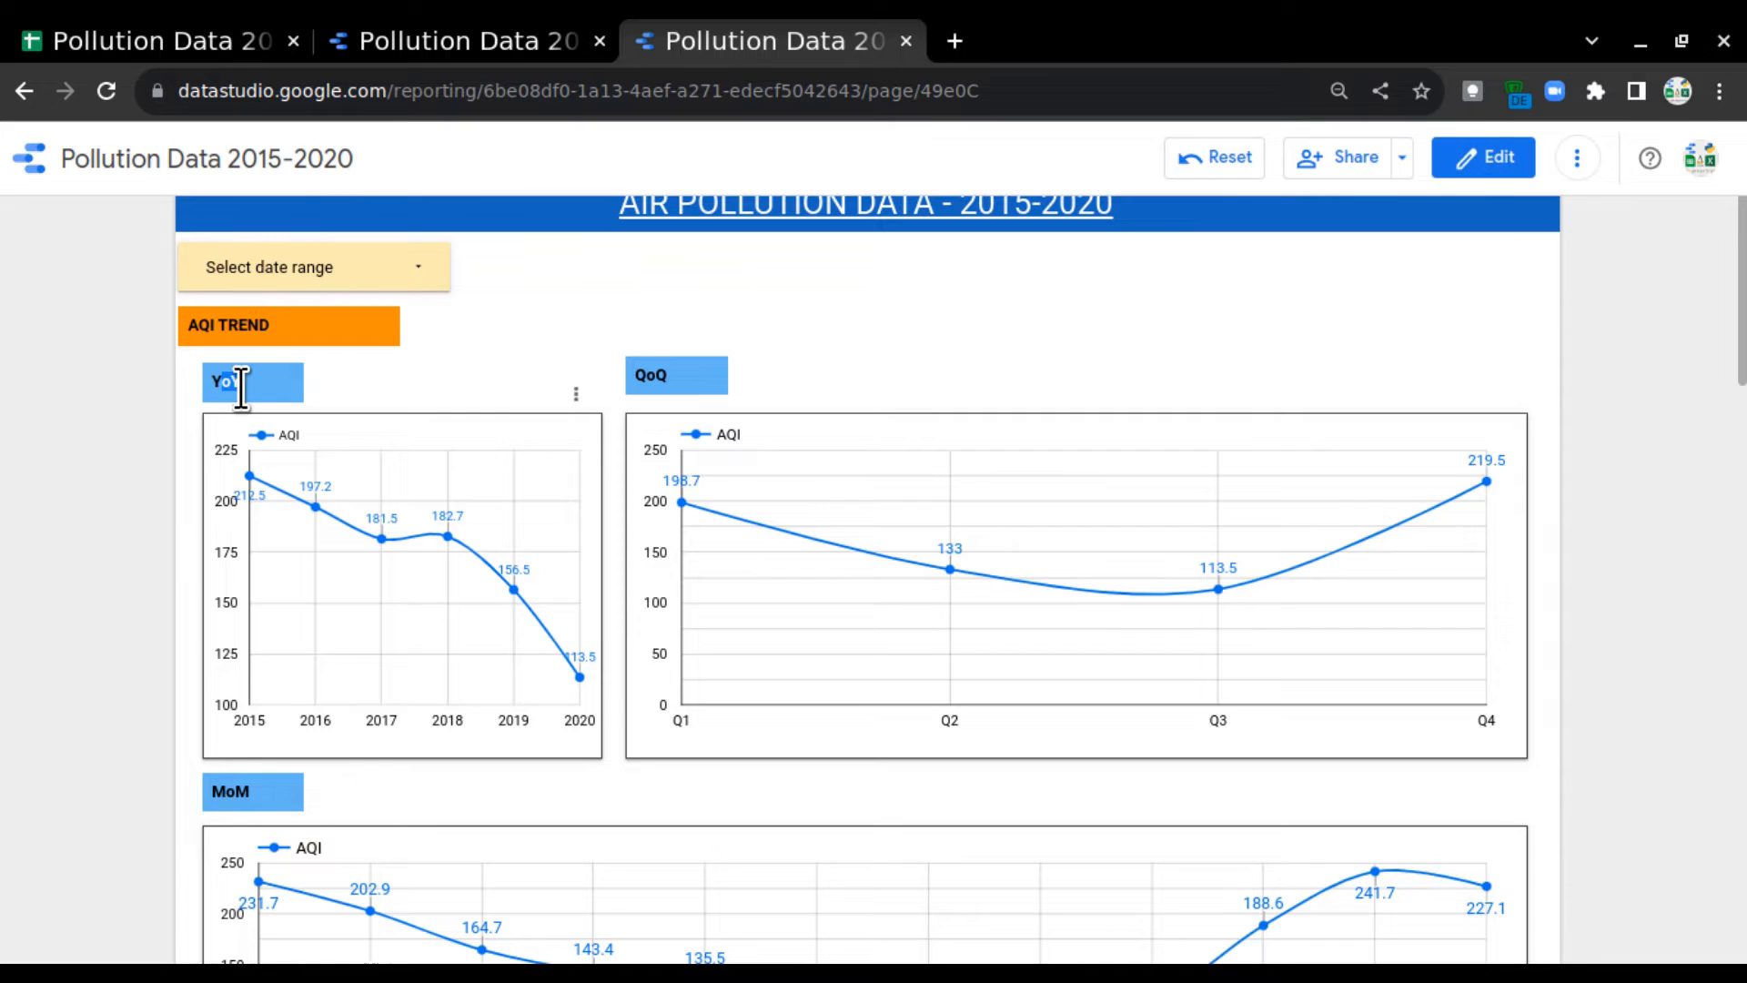
mouse_move(531, 660)
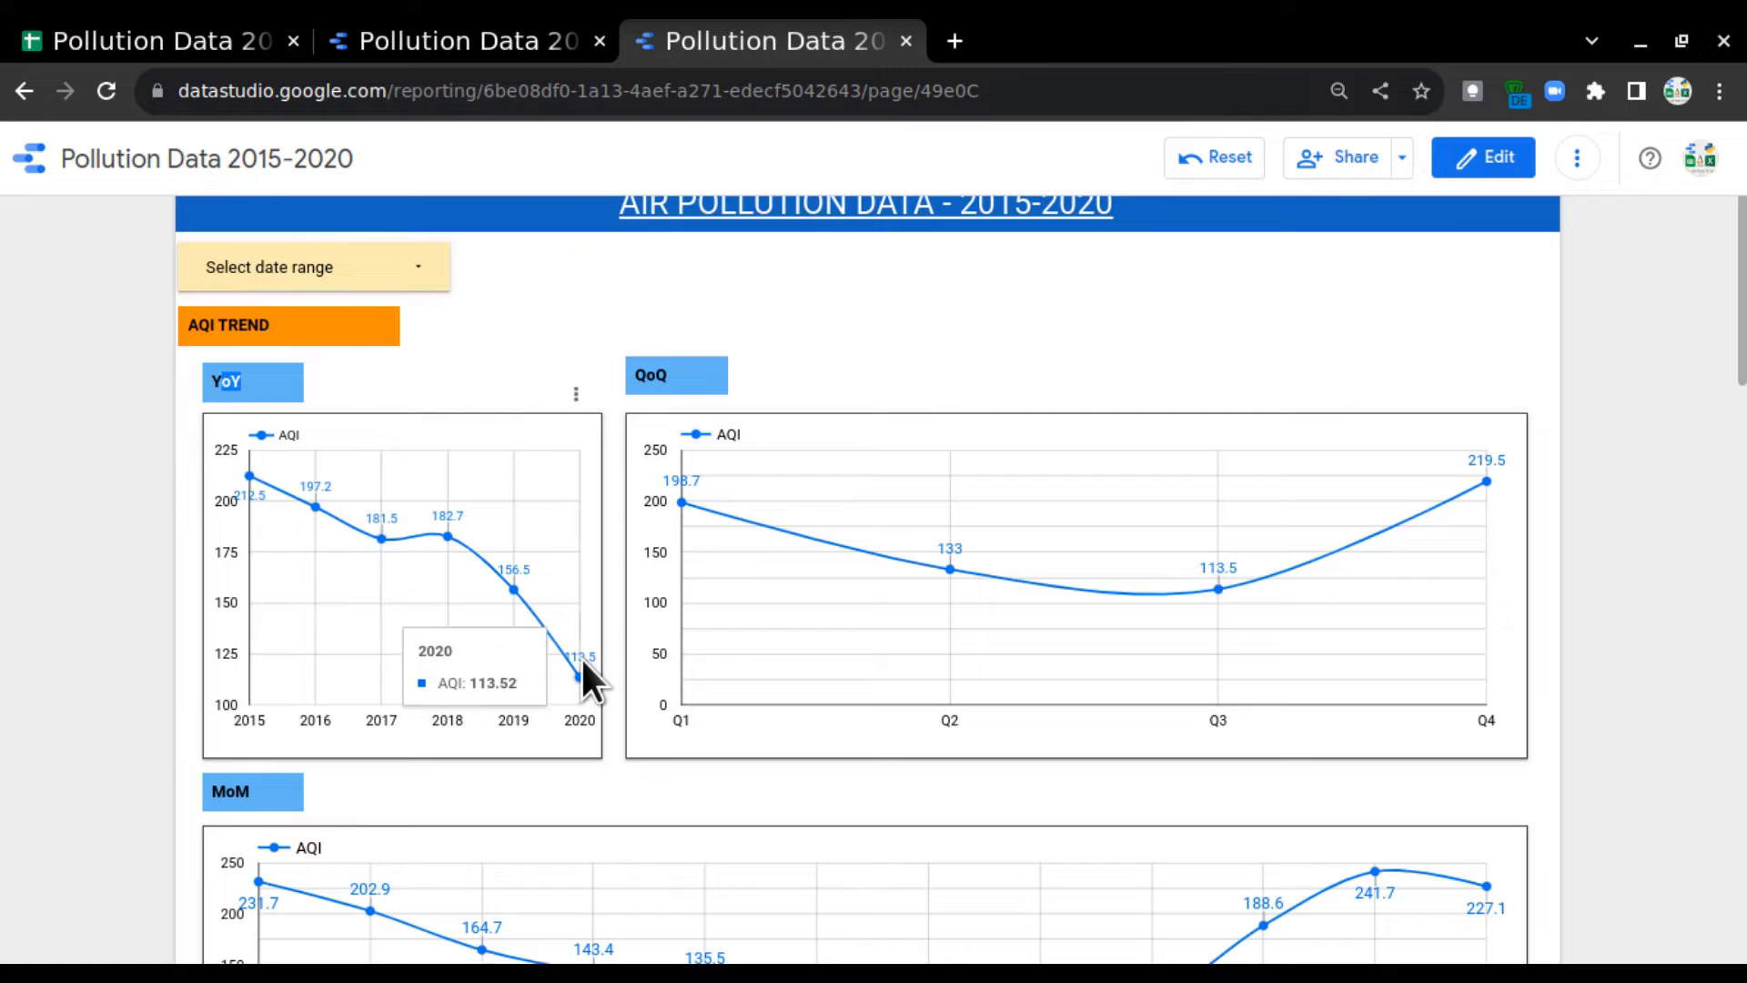
mouse_move(581, 675)
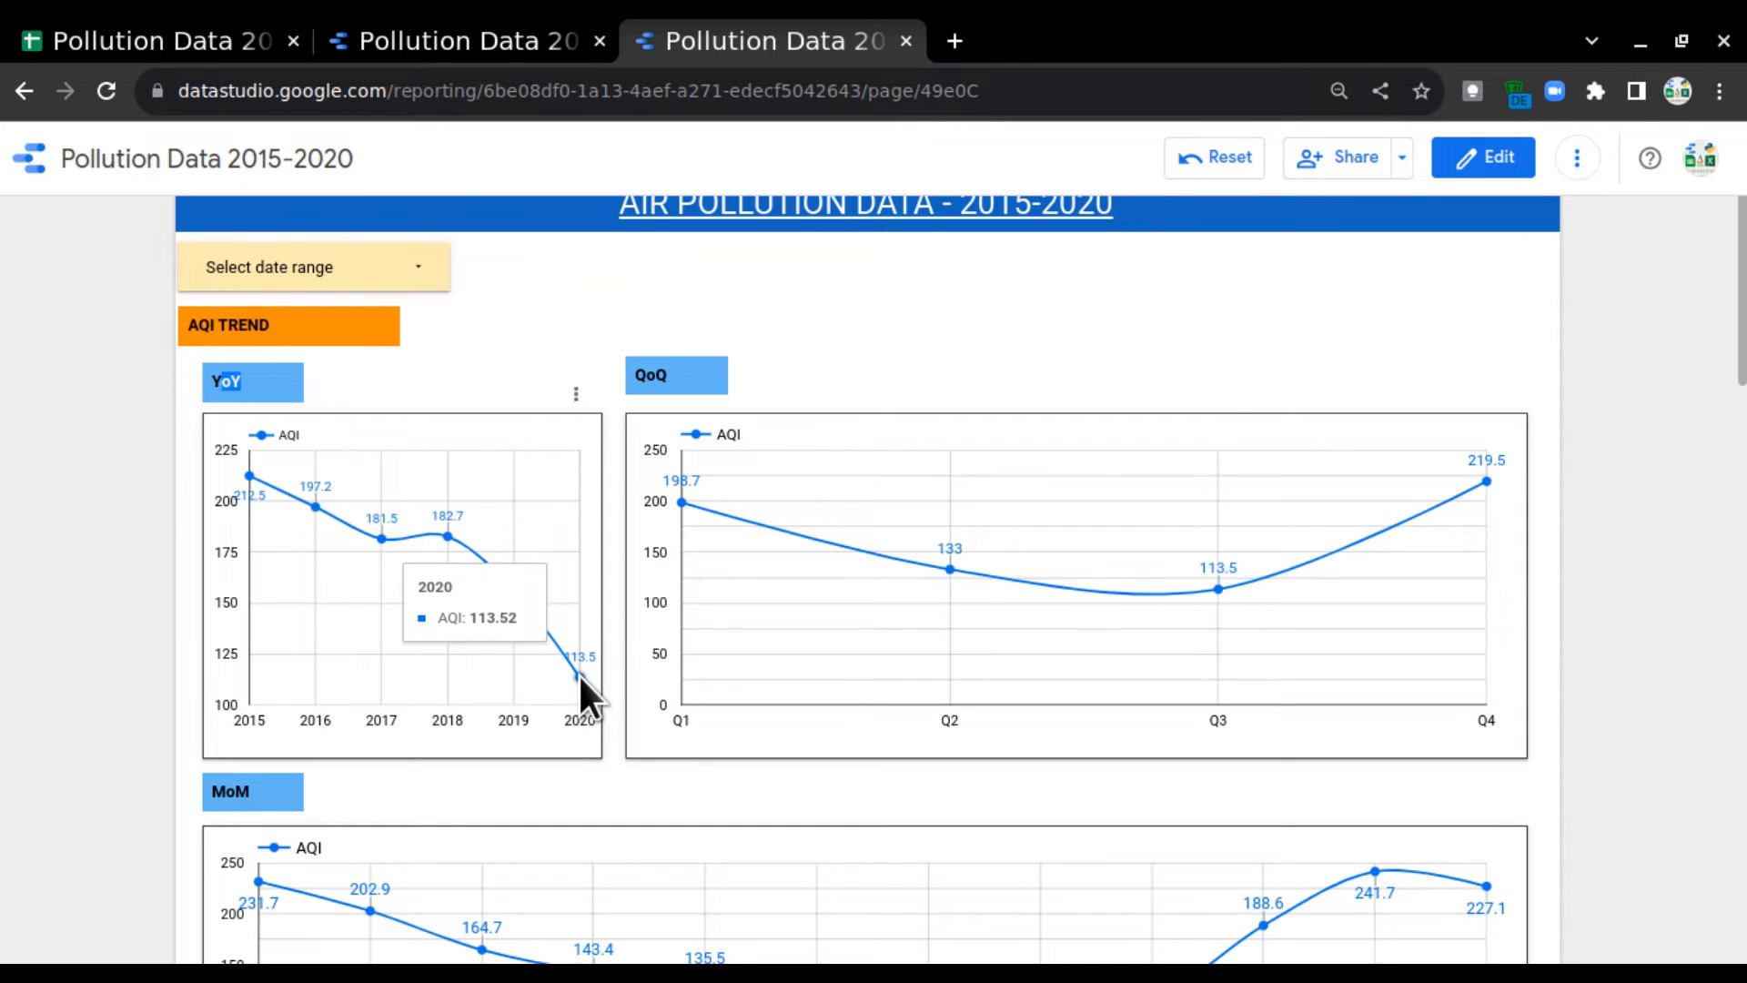
scroll(1618, 642, down, 3)
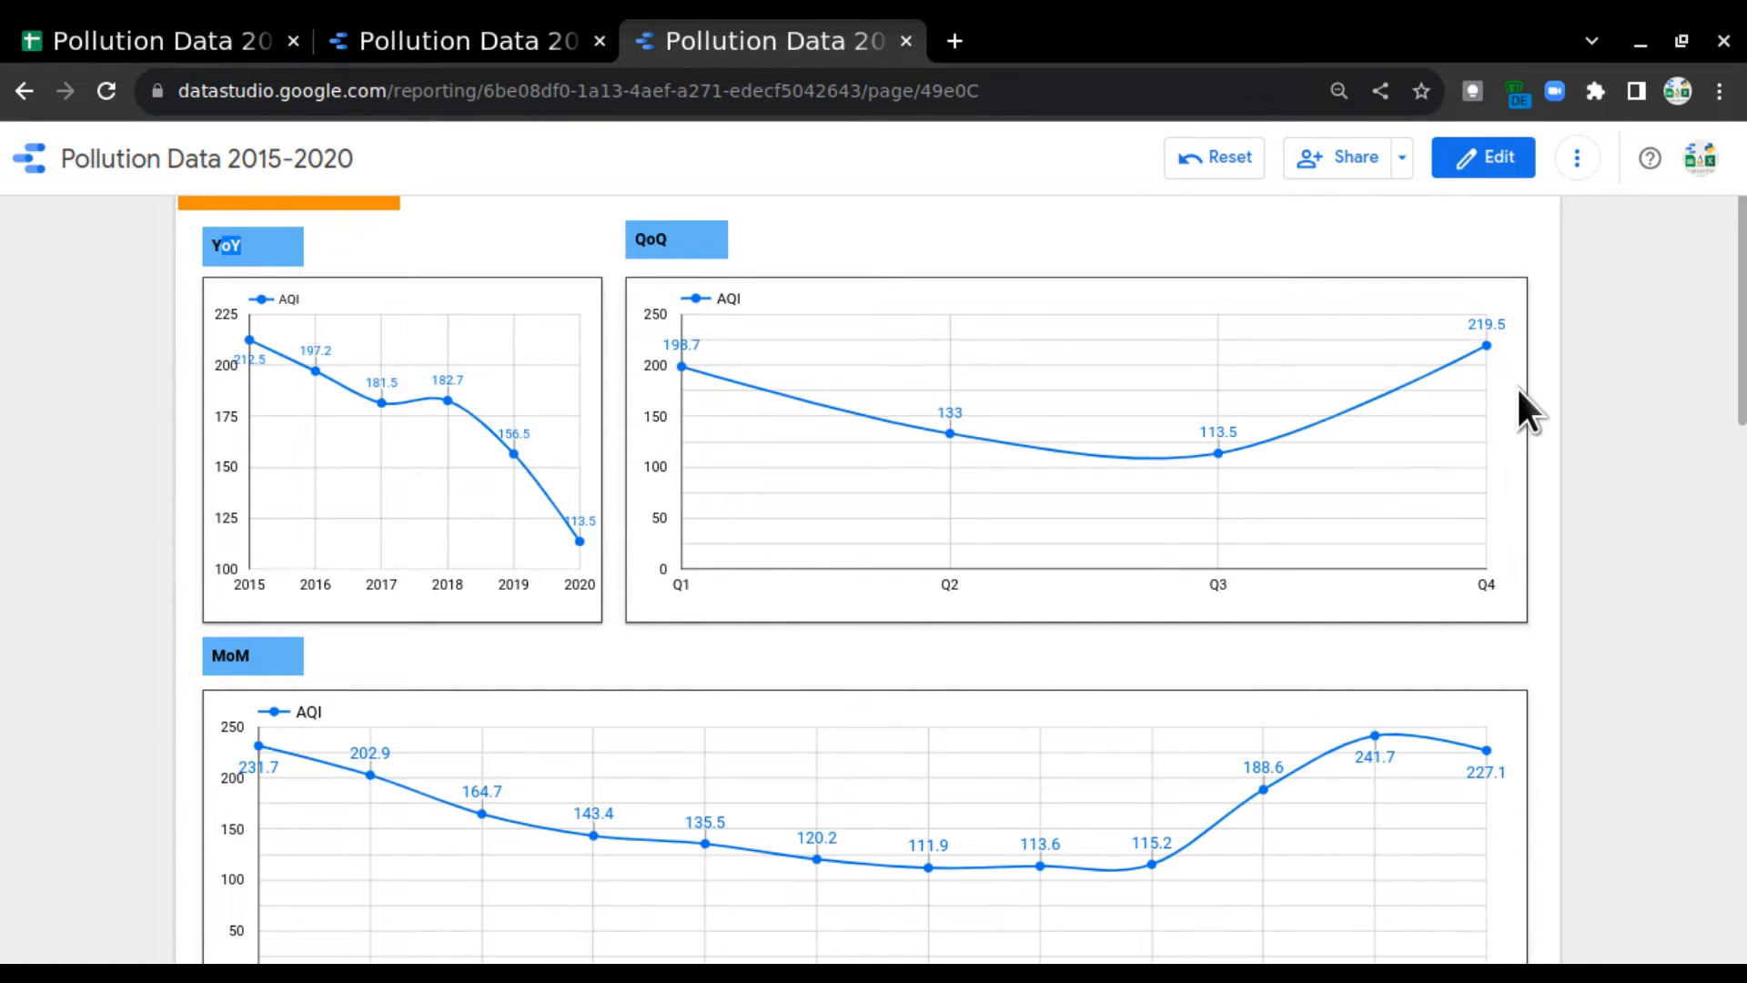
mouse_move(1482, 562)
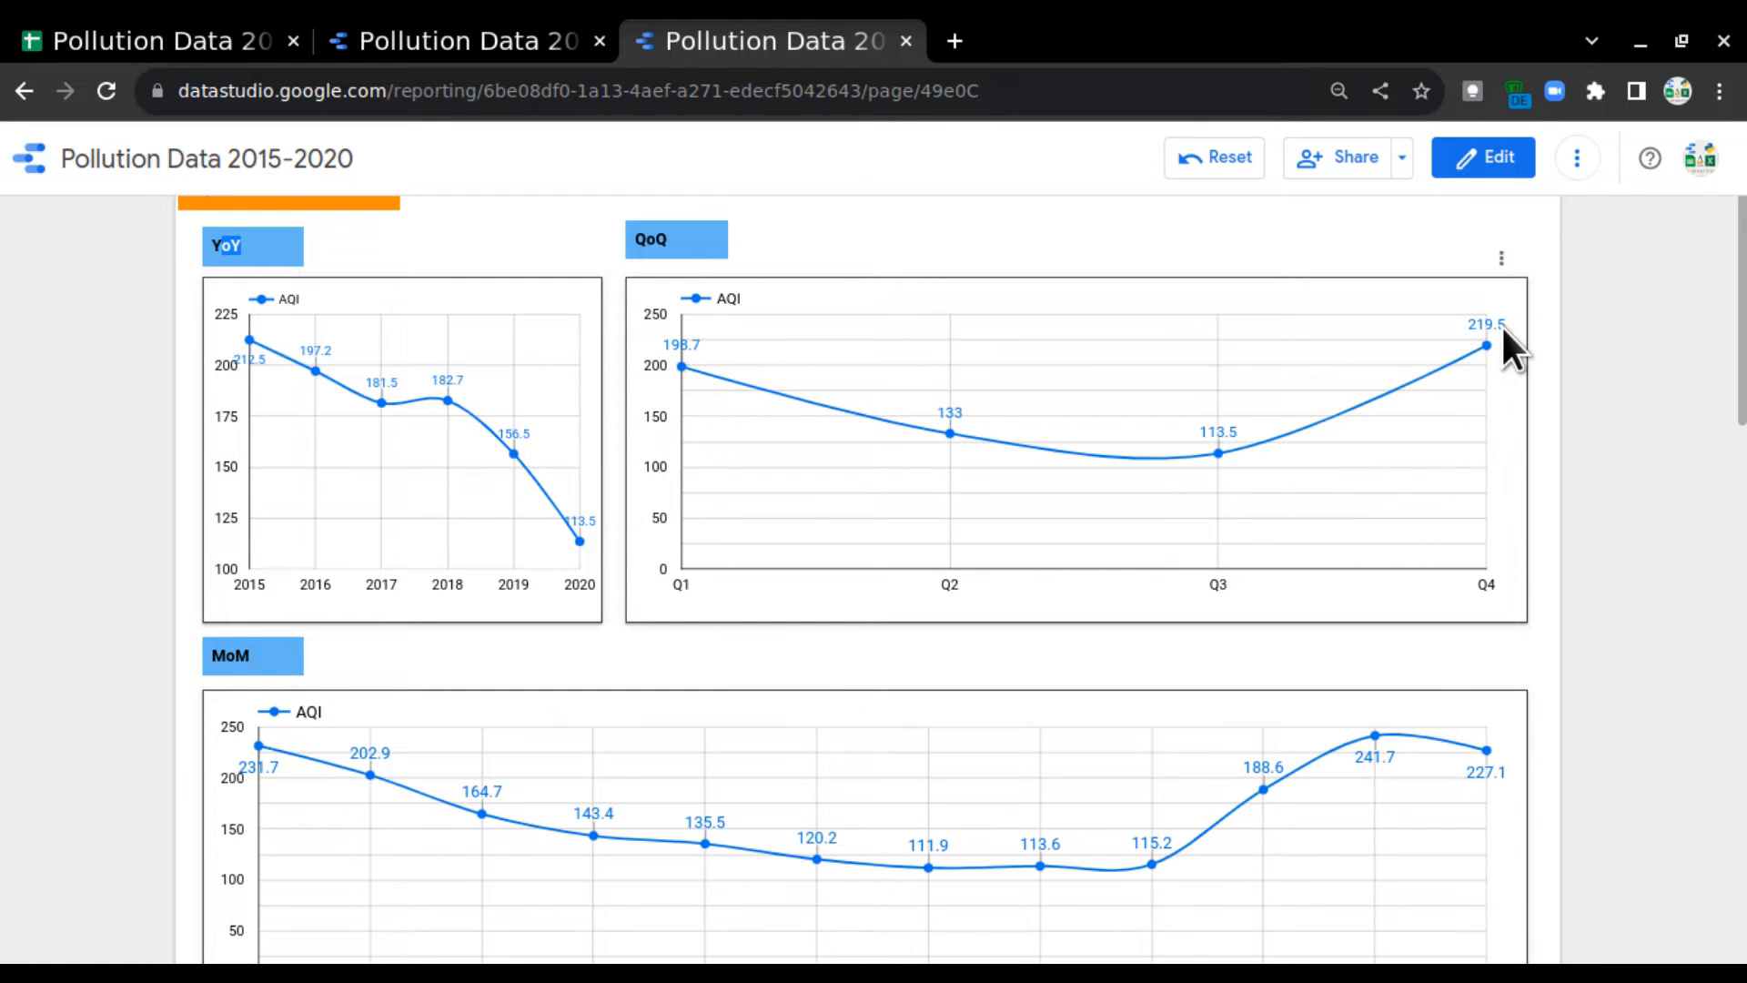
Step: Examine the monthly AQI values in the MoM chart, including May, October and November
scroll(1501, 476, down, 2)
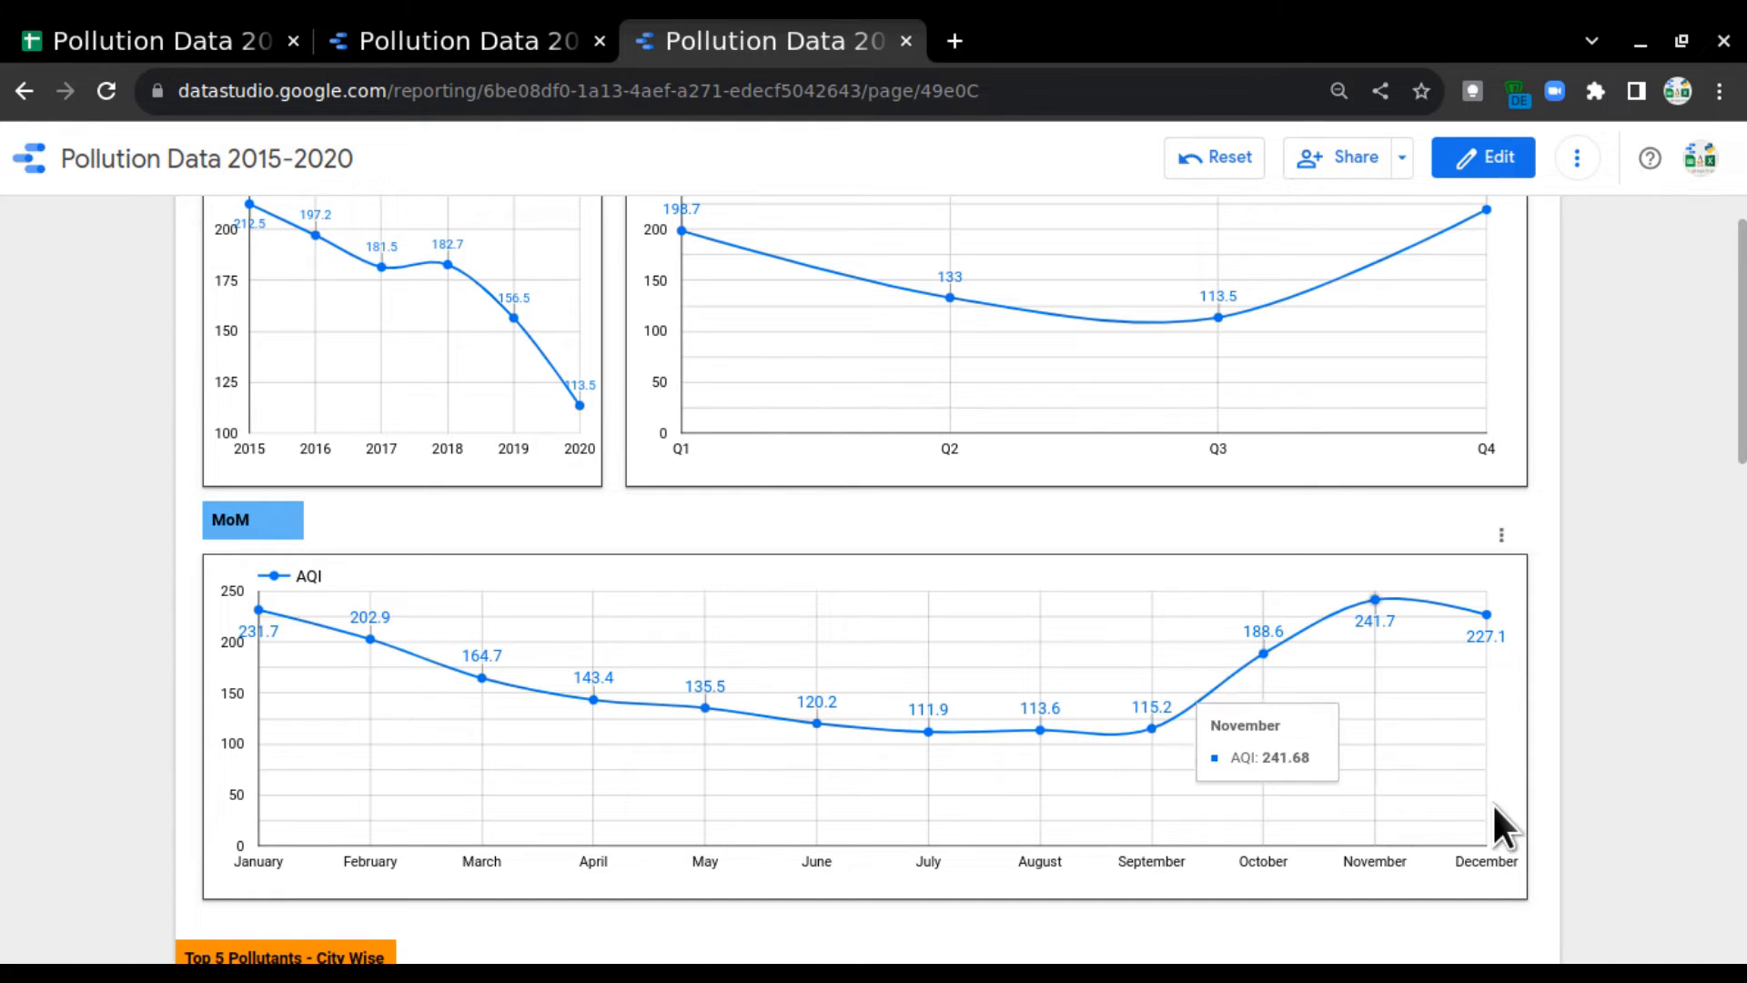
mouse_move(1254, 682)
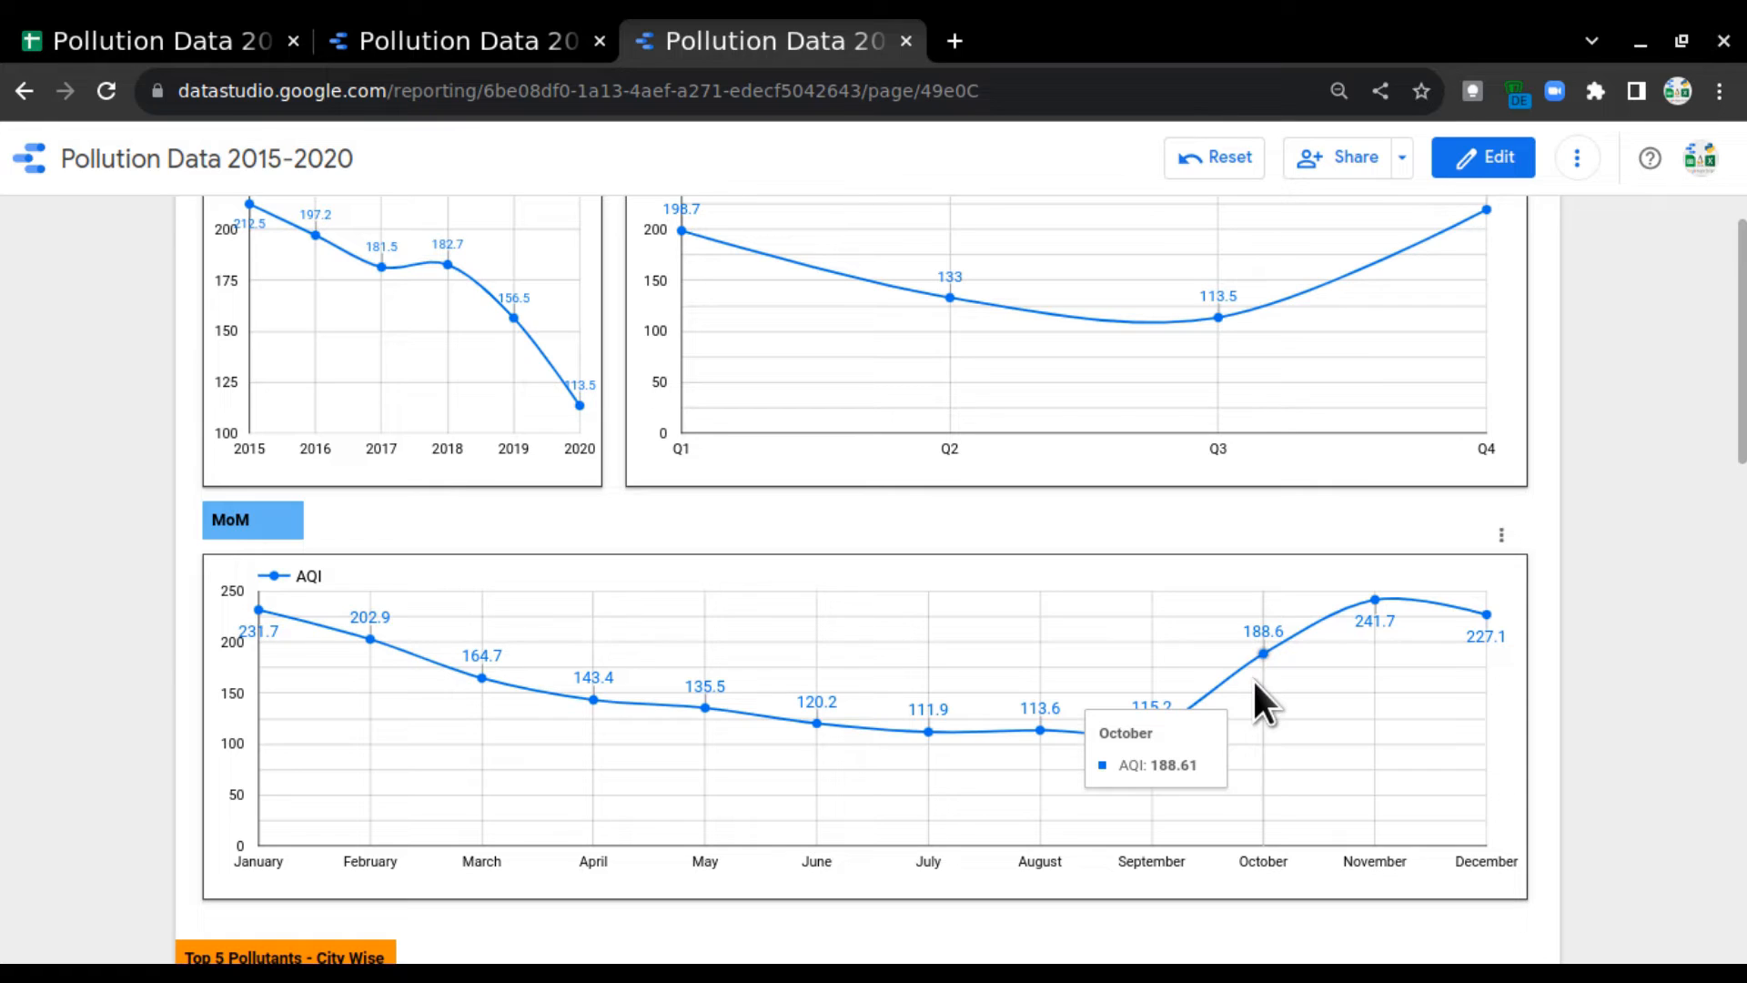
scroll(1575, 553, down, 3)
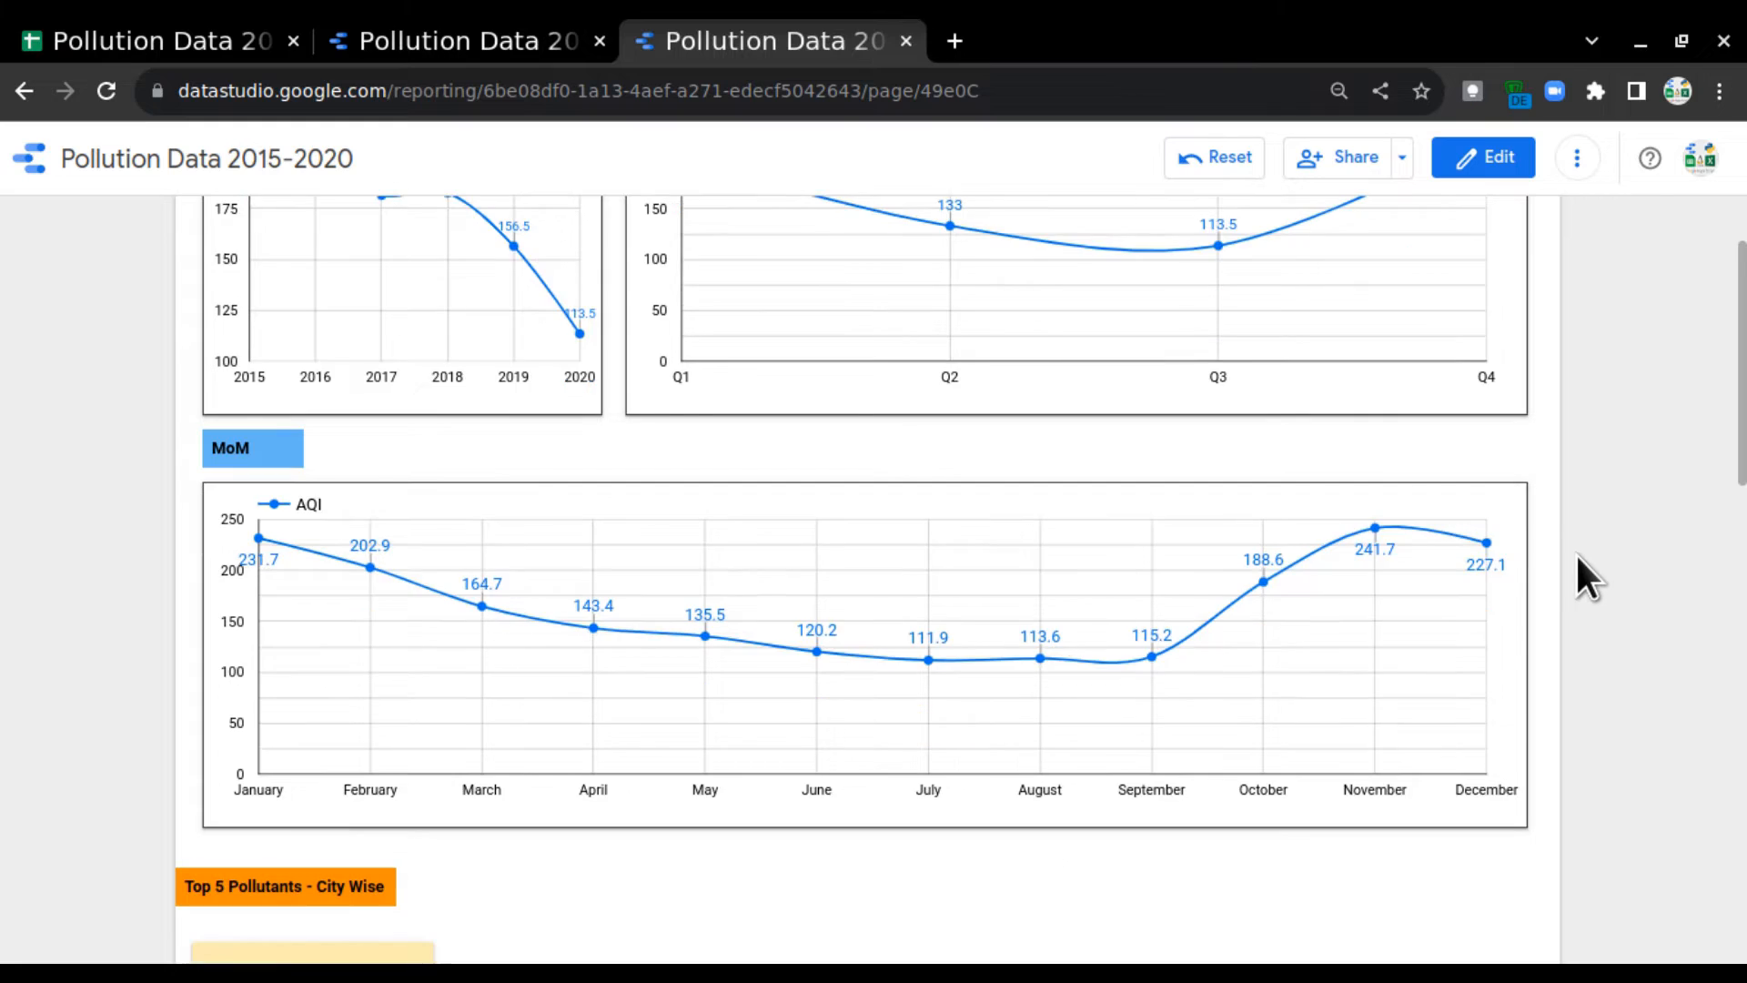
scroll(657, 701, up, 3)
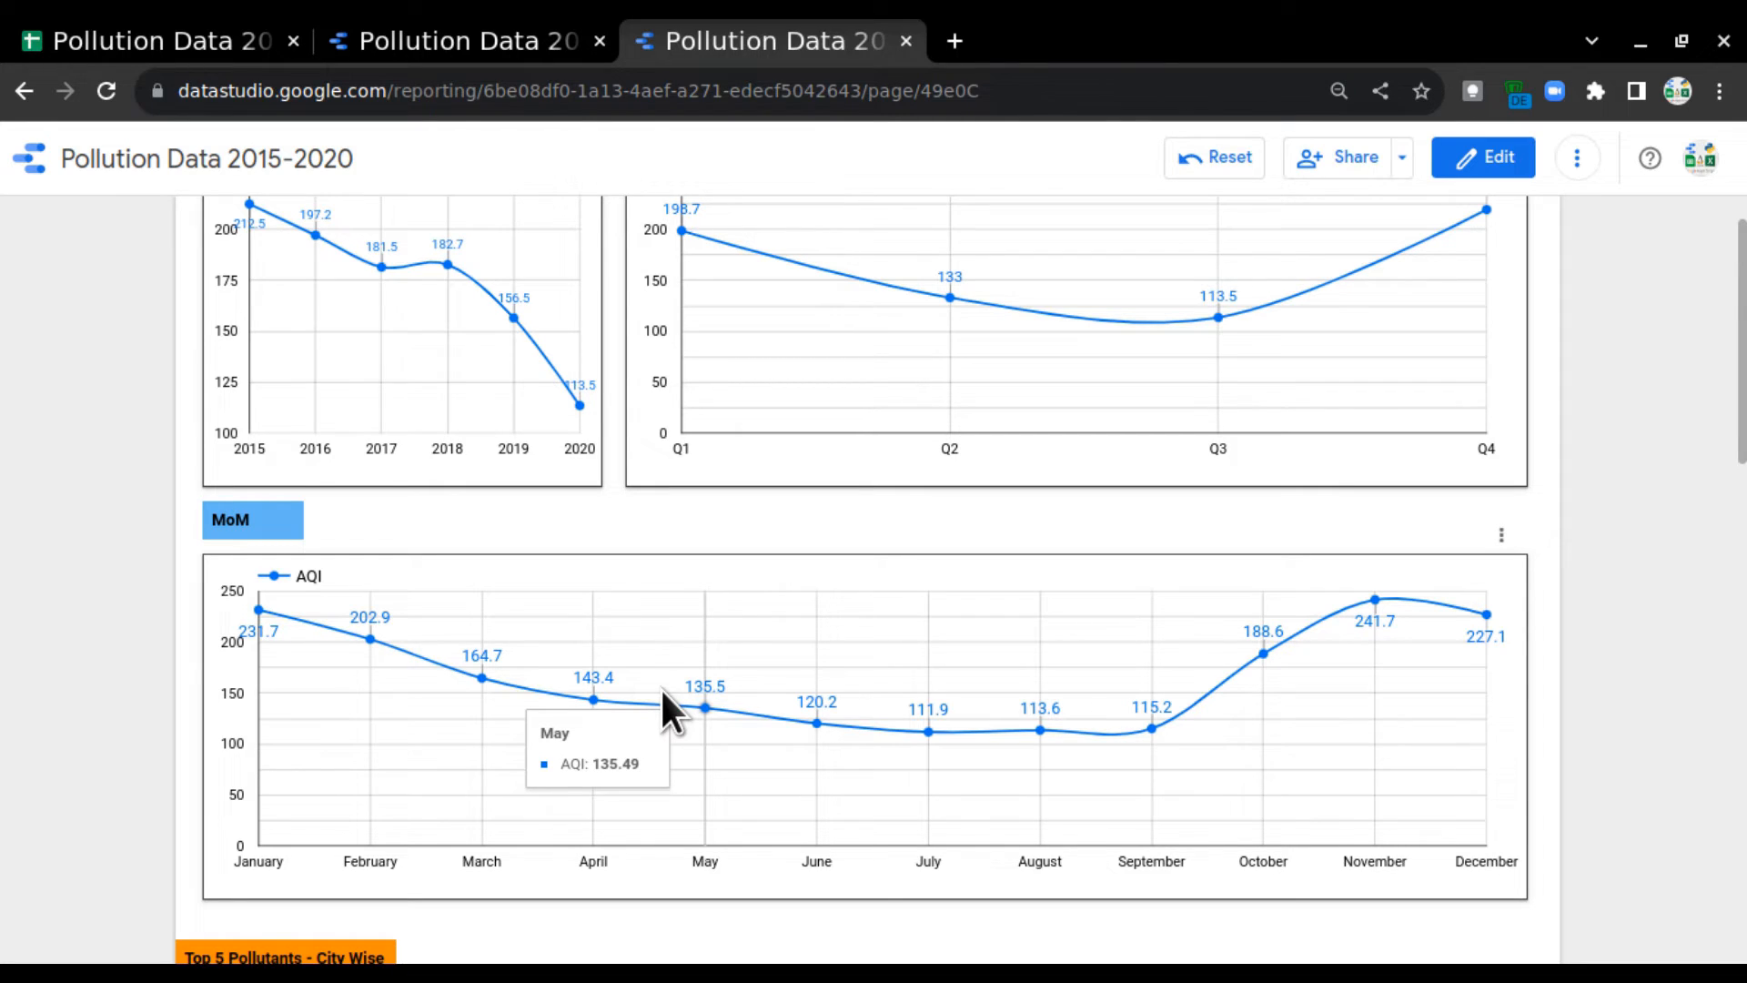
Step: Filter the city-wise AQI chart with the AQI_Bucket control so only Severe, Very Poor and Poor are included
scroll(1674, 554, down, 2)
scroll(1579, 617, down, 2)
scroll(1578, 617, down, 3)
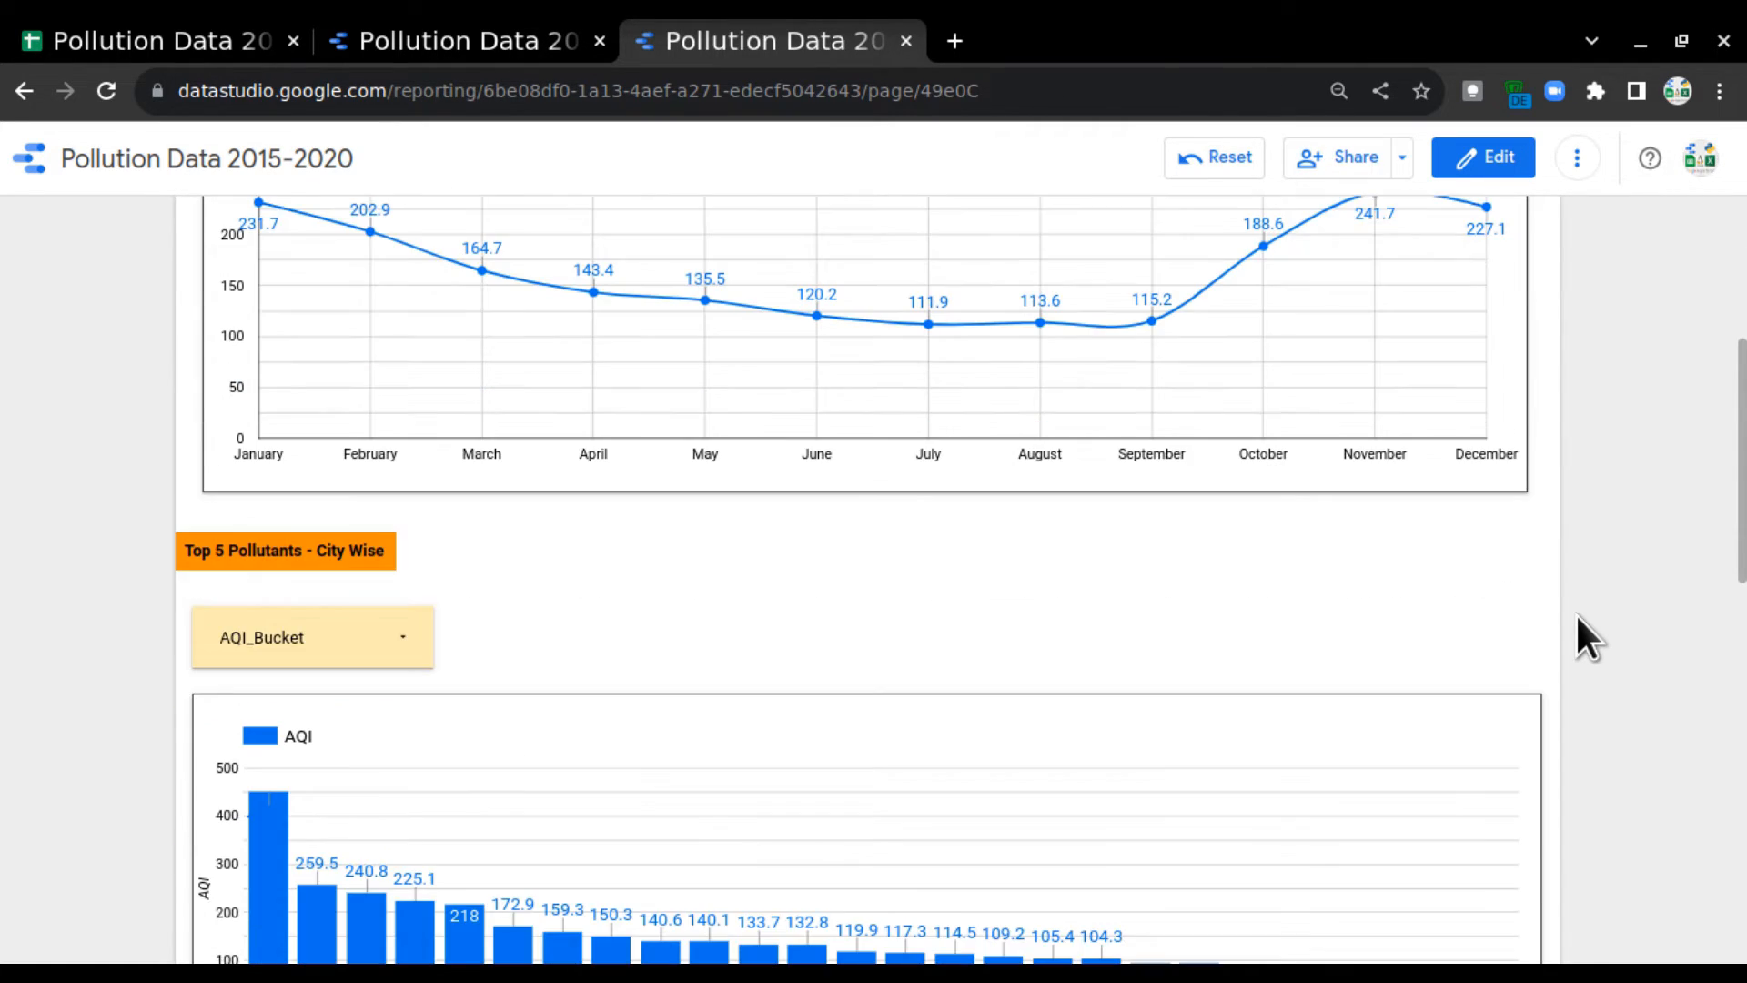
click(401, 574)
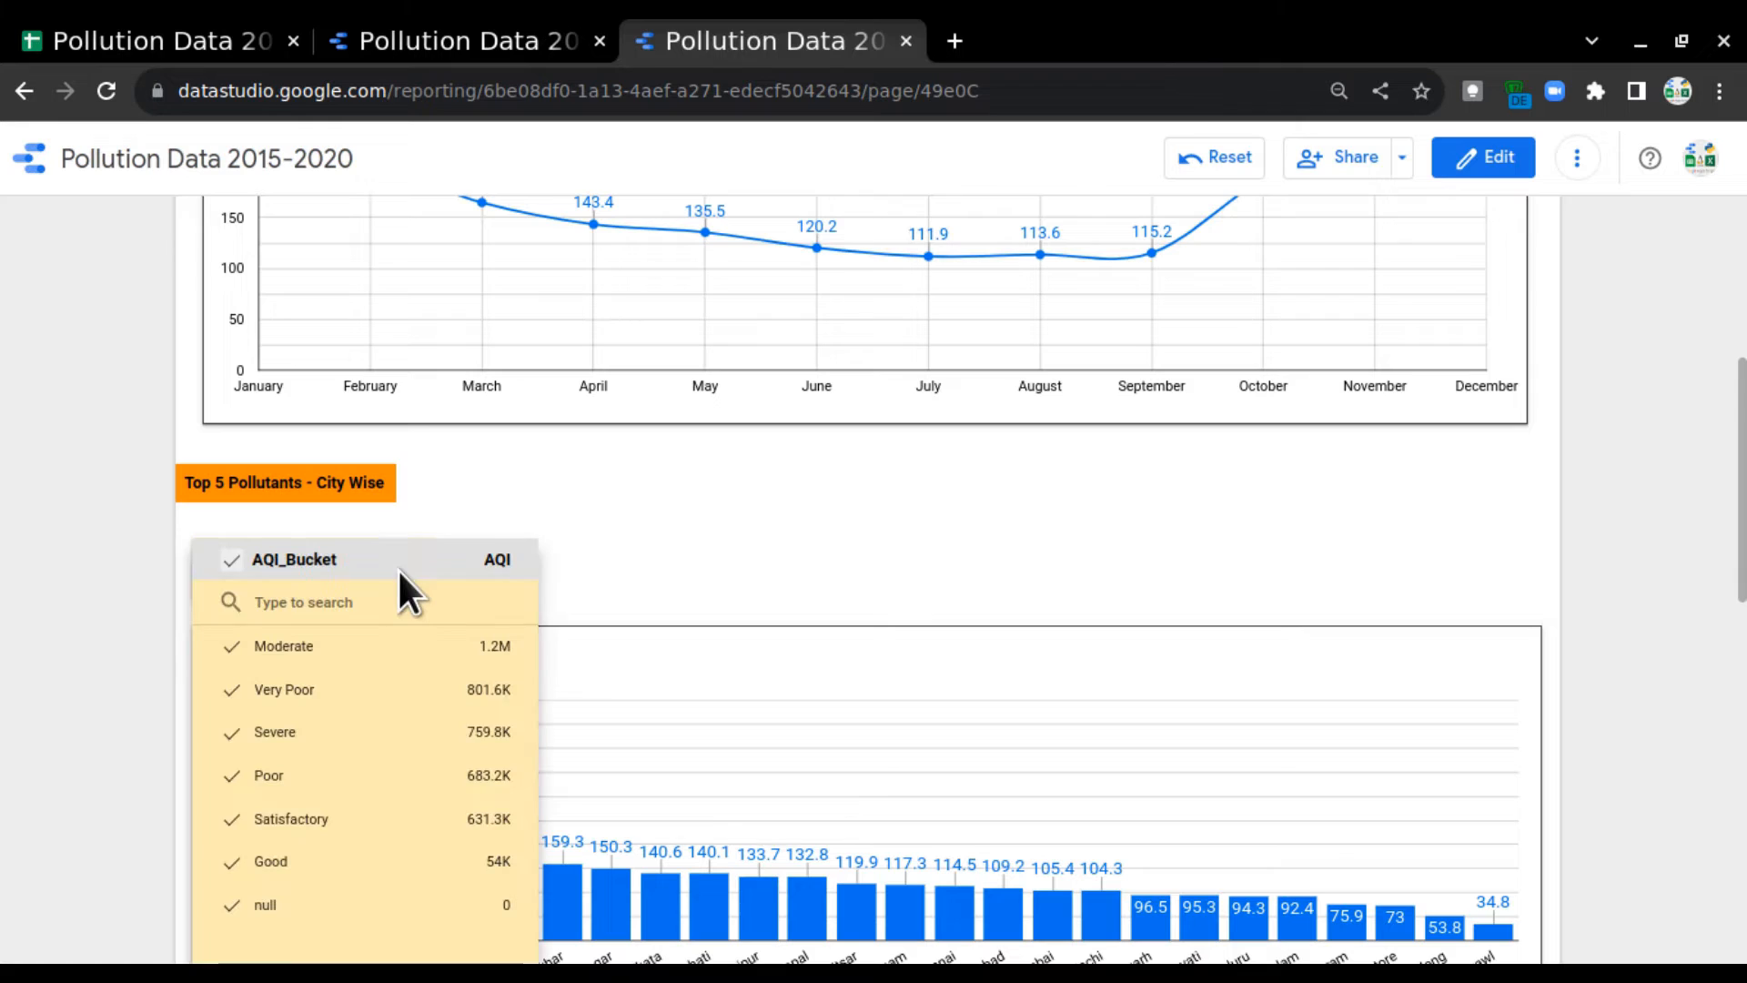
click(382, 506)
click(400, 578)
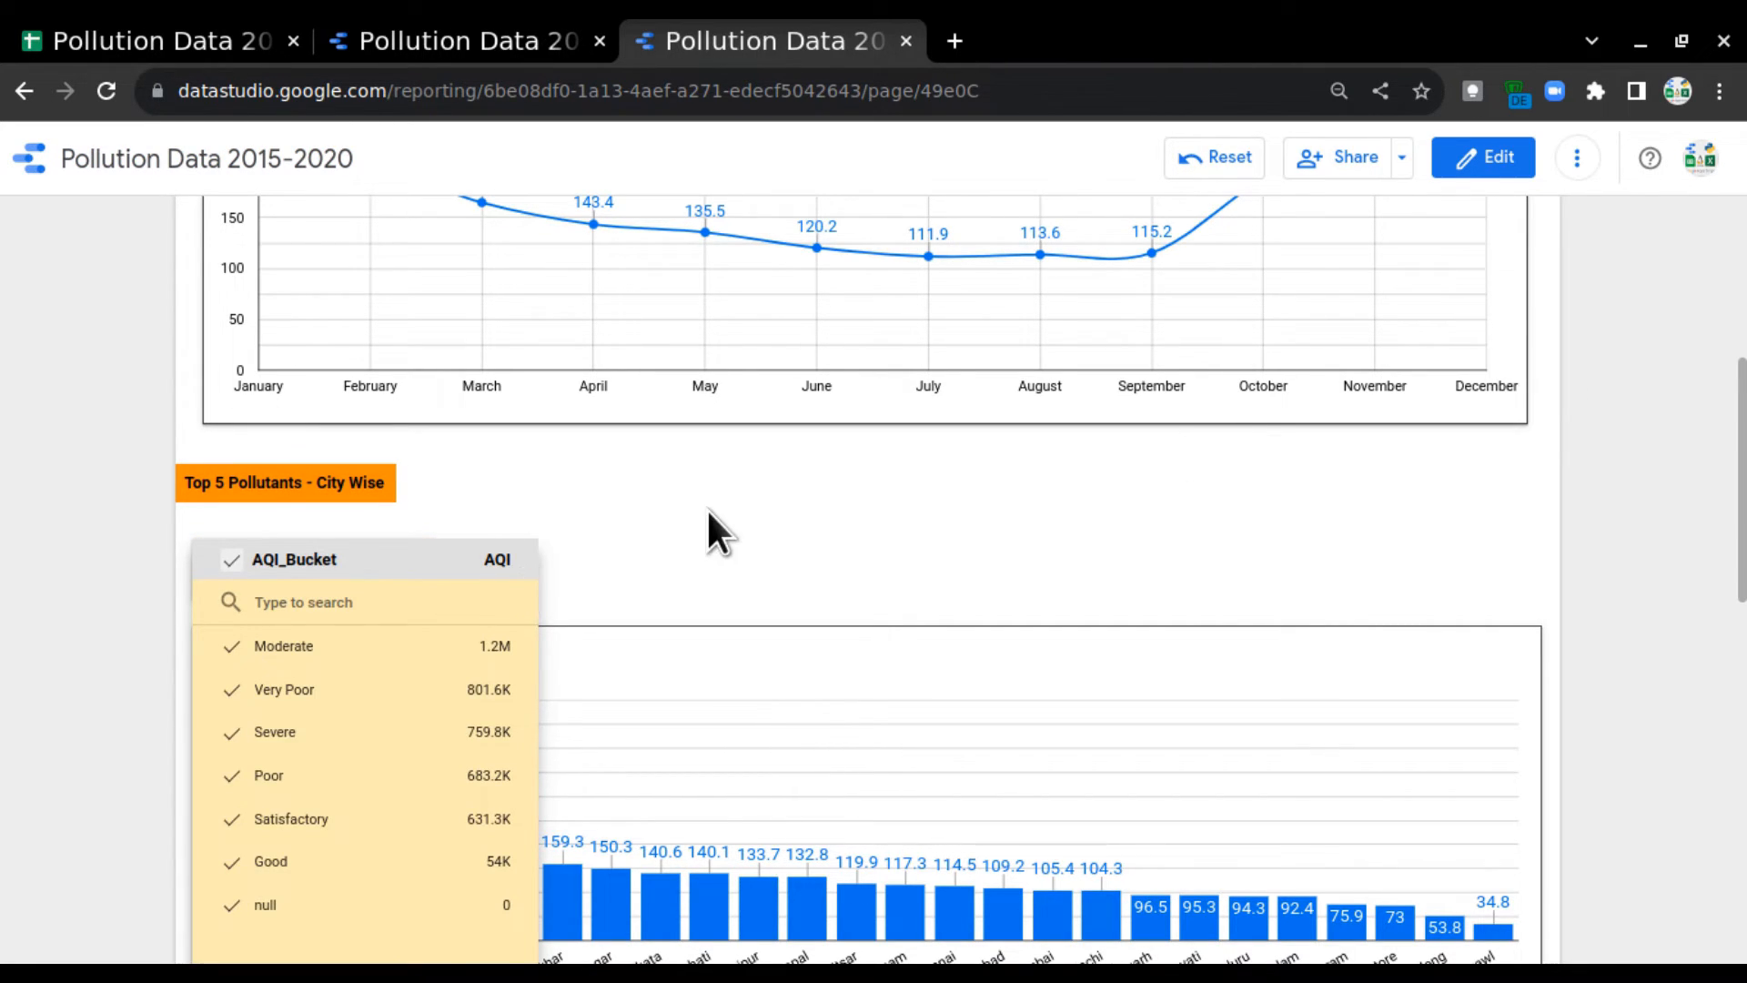
scroll(692, 523, down, 1)
scroll(675, 511, down, 2)
click(363, 363)
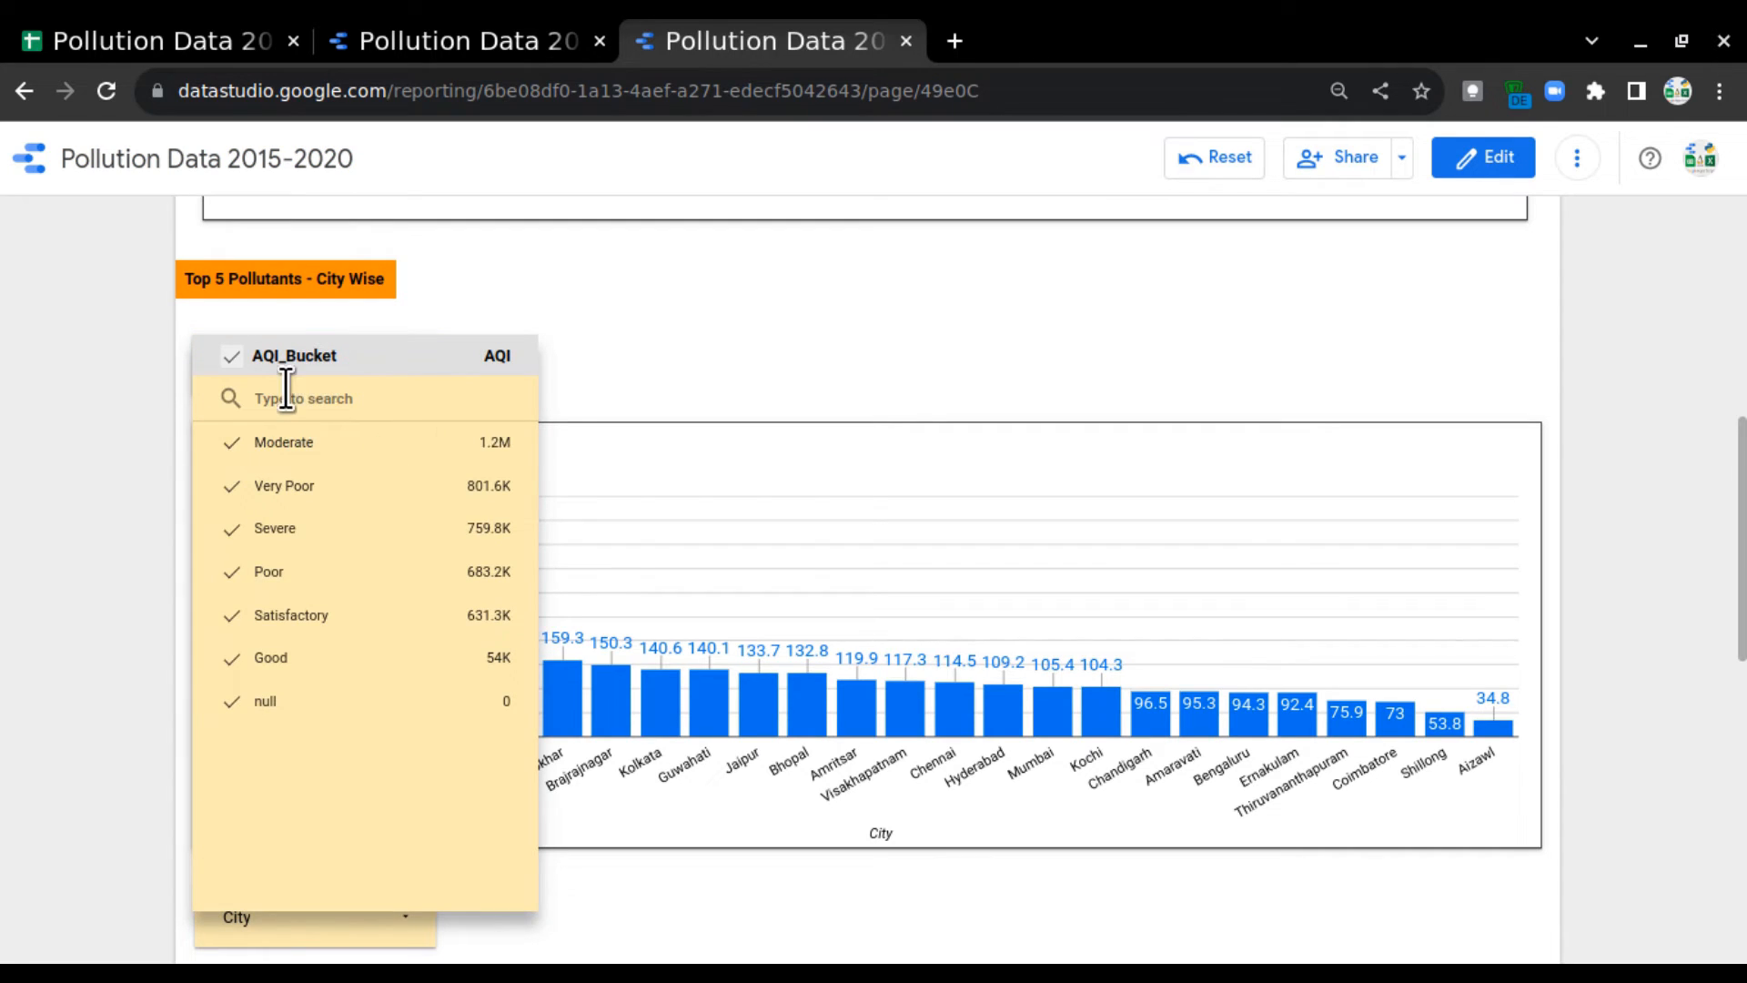
click(232, 355)
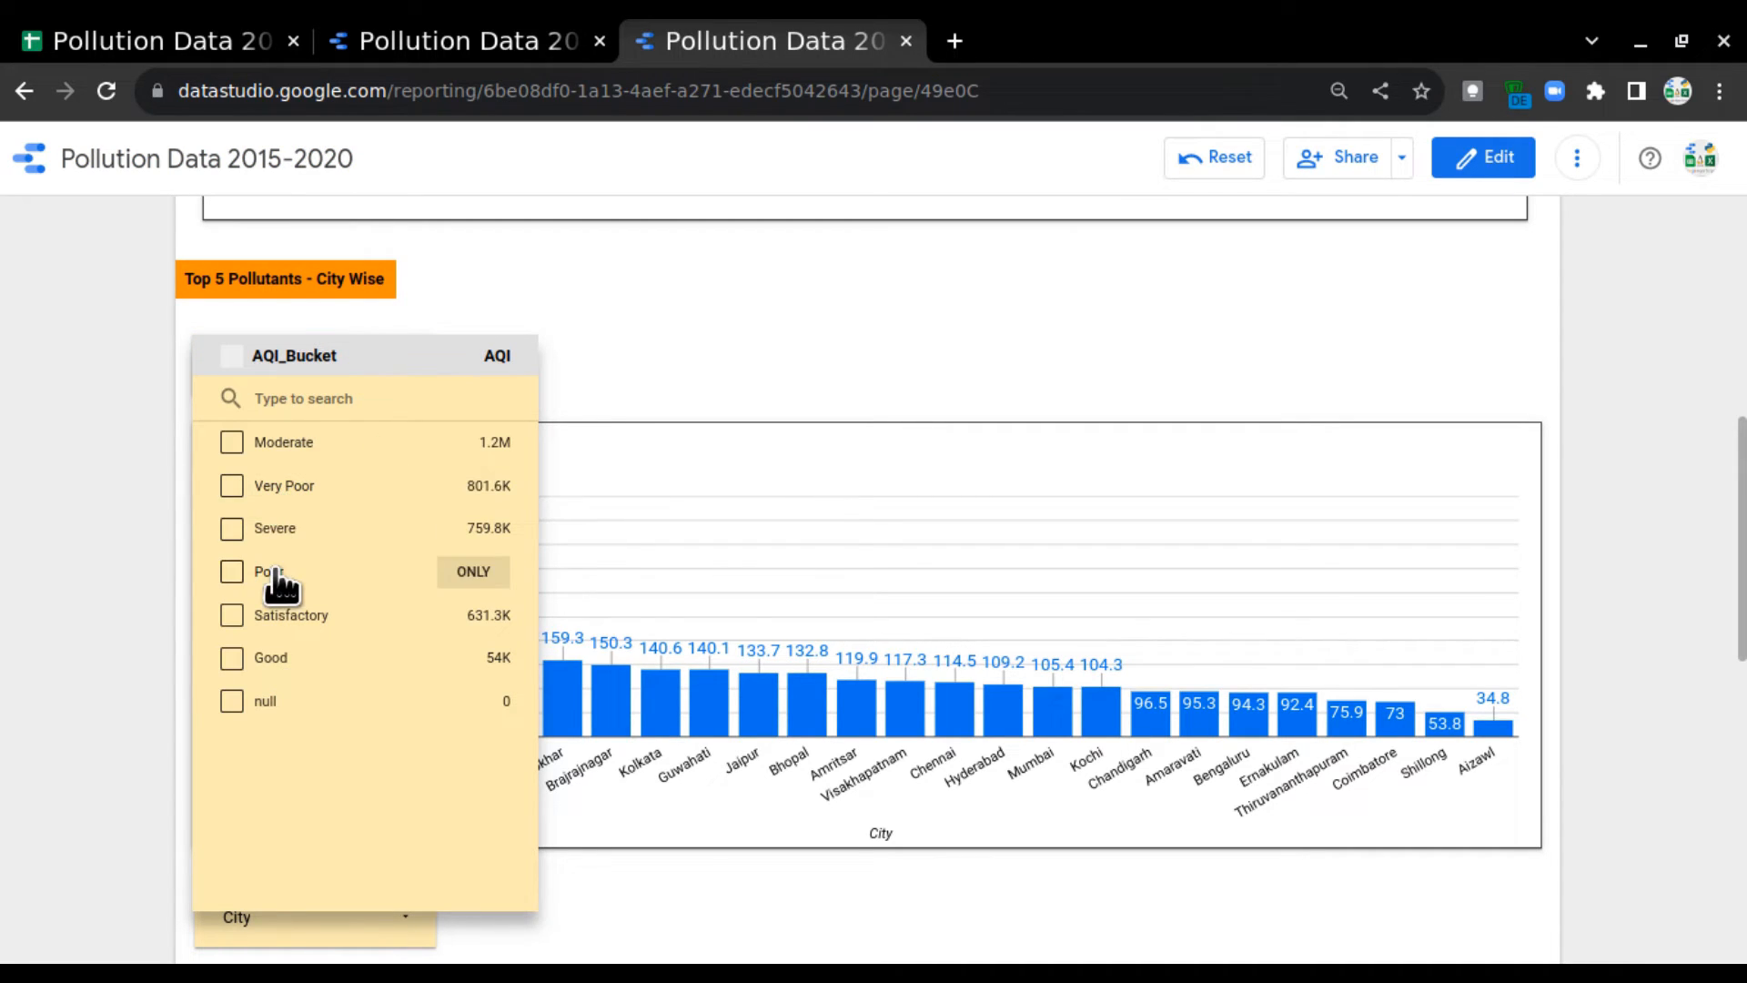
click(232, 529)
click(233, 488)
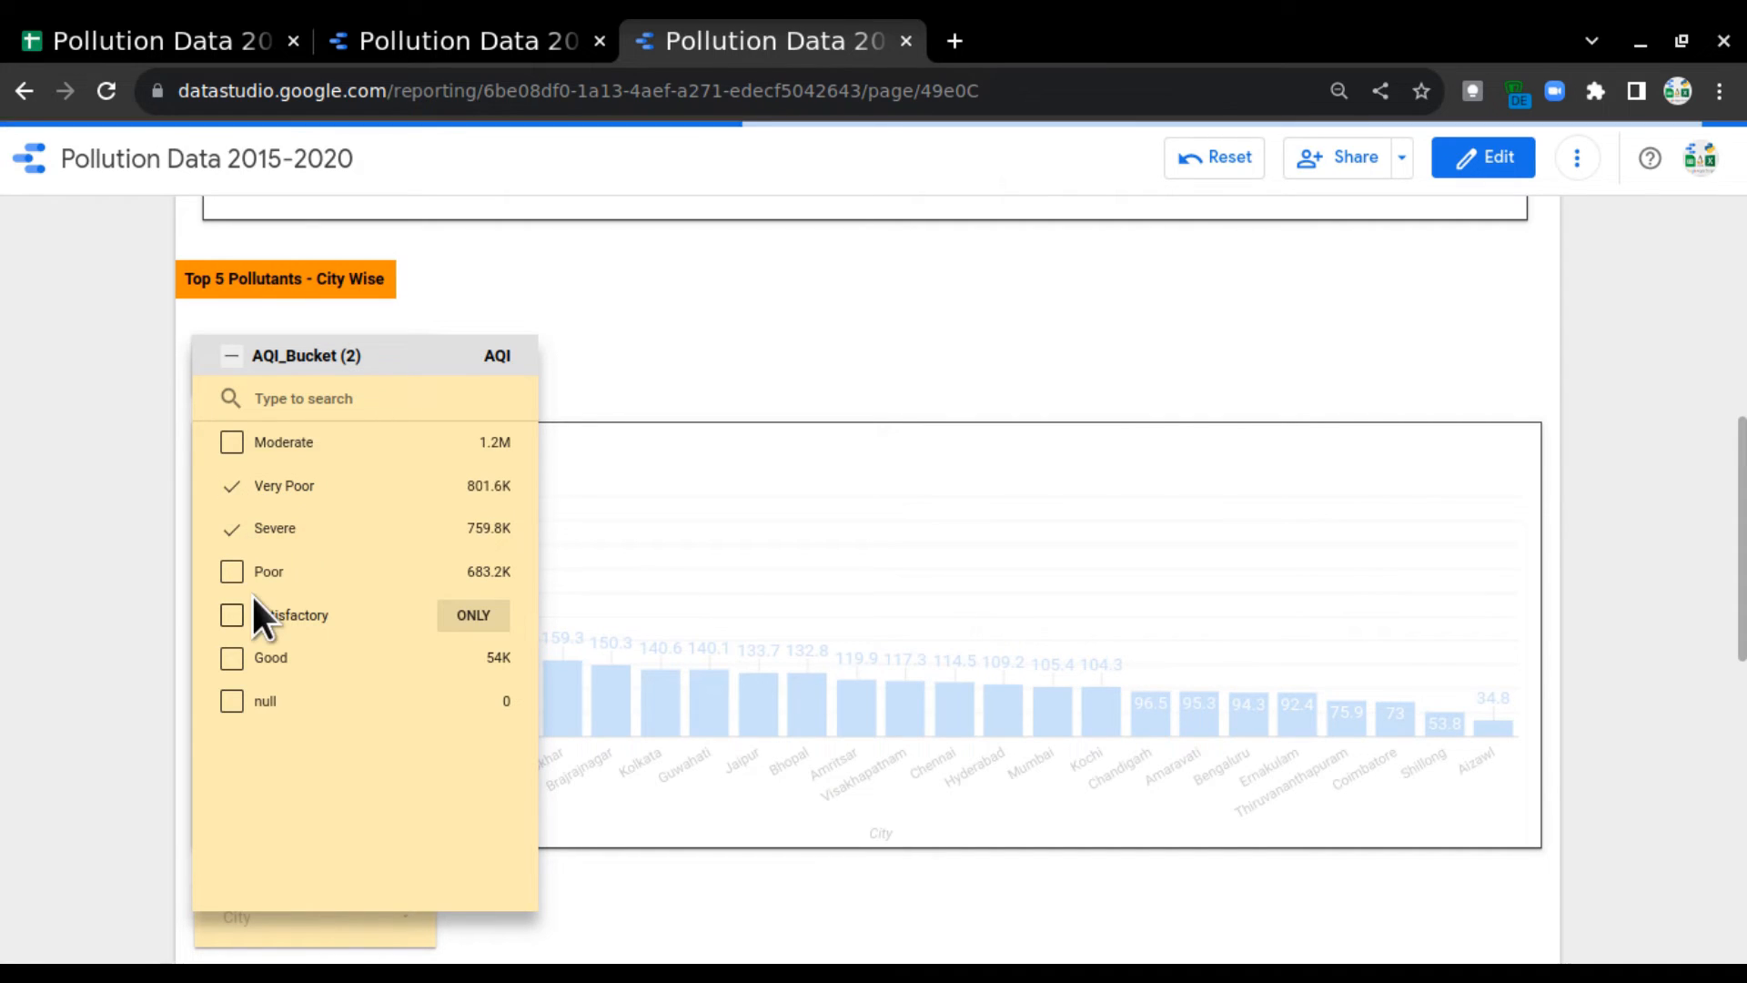
click(232, 571)
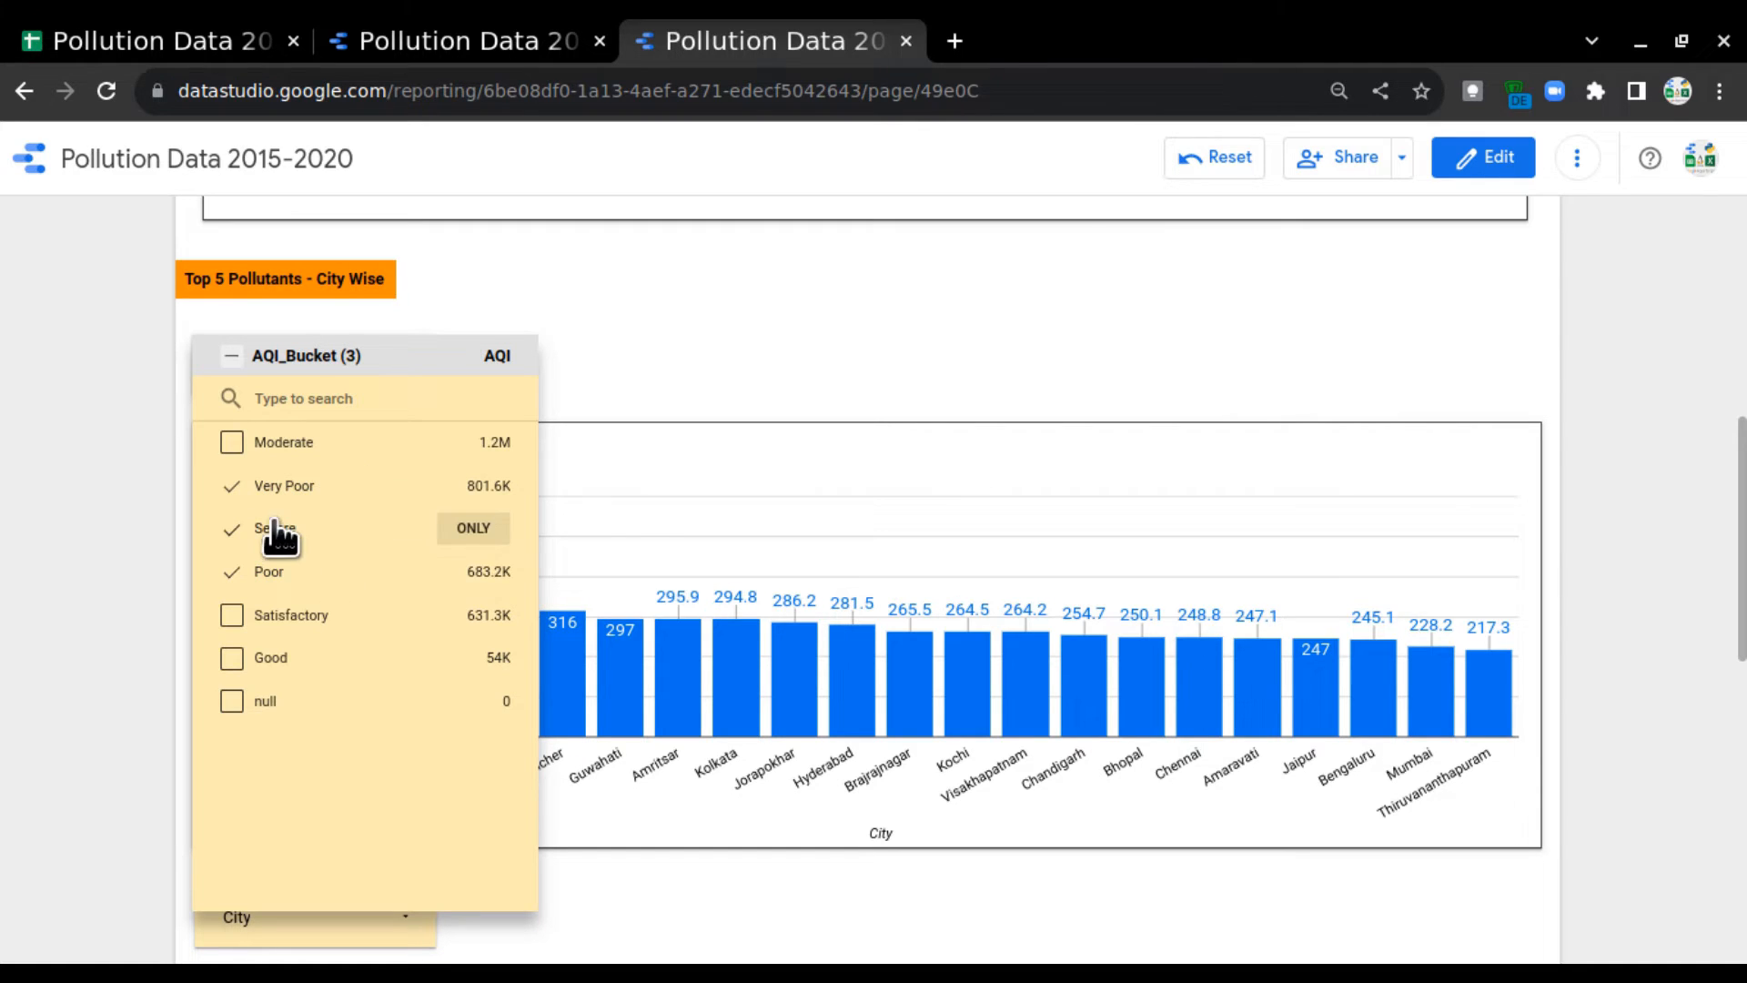
click(677, 347)
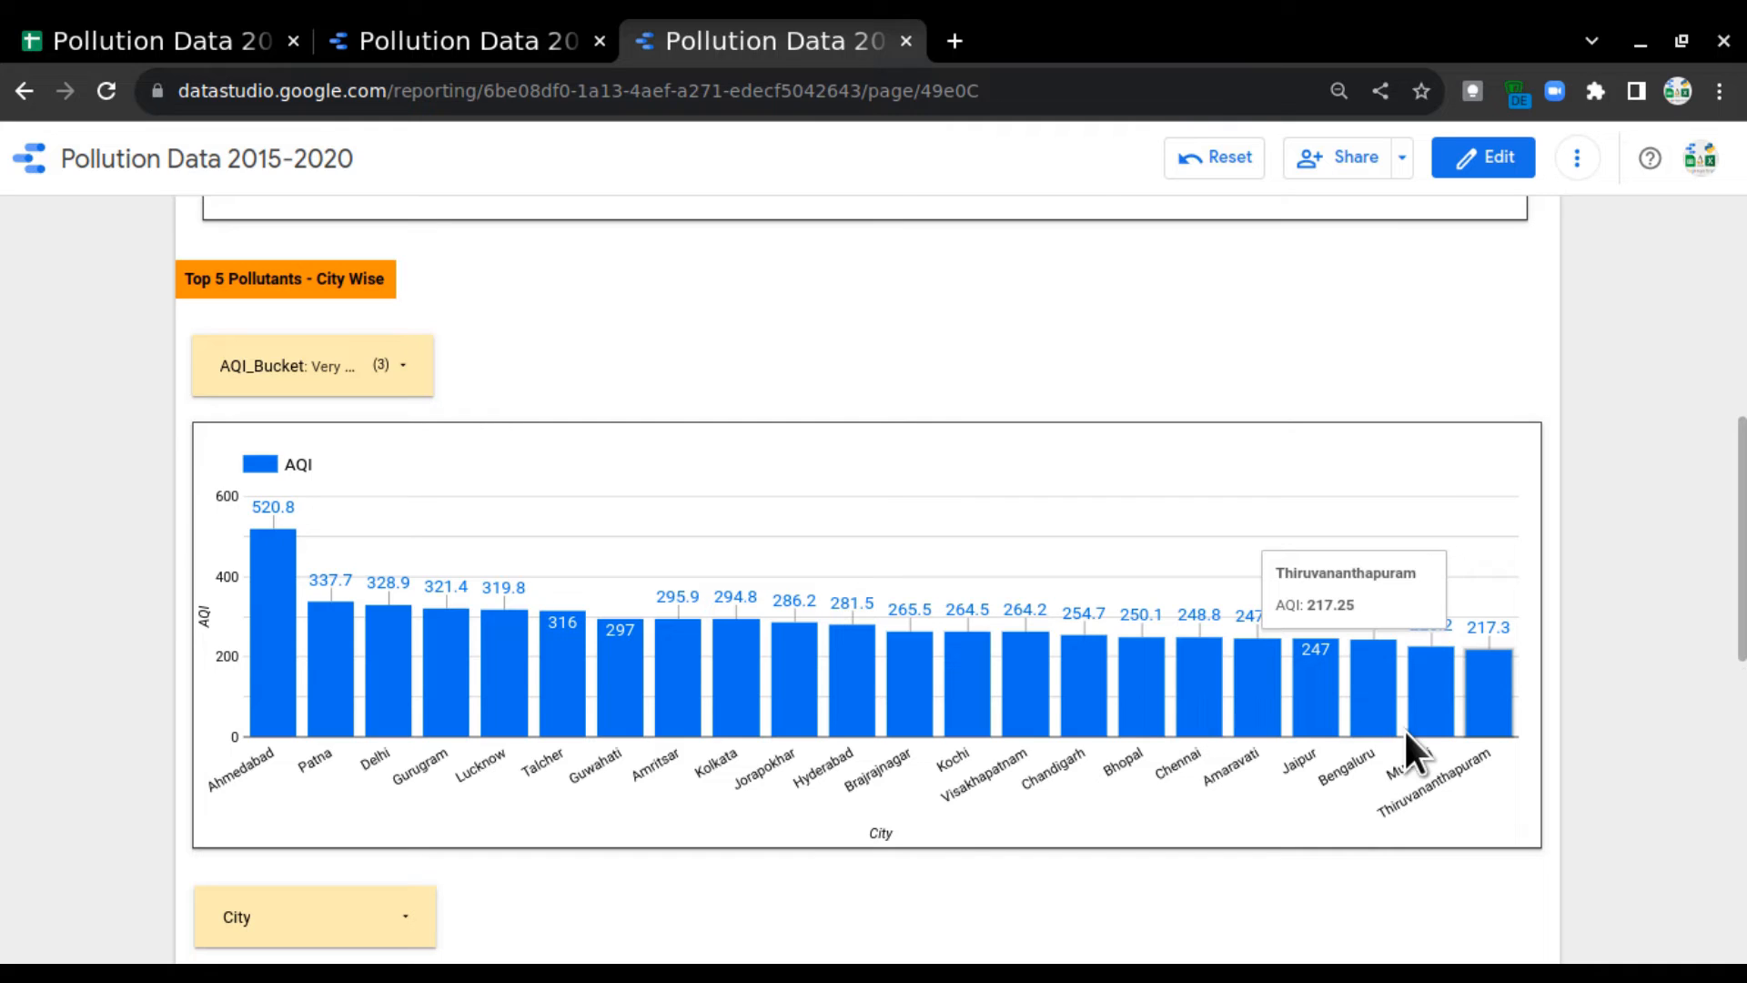
Step: Examine the filtered city-wise AQI bars, comparing Ahmedabad with Patna and the neighbouring cities
mouse_move(273, 643)
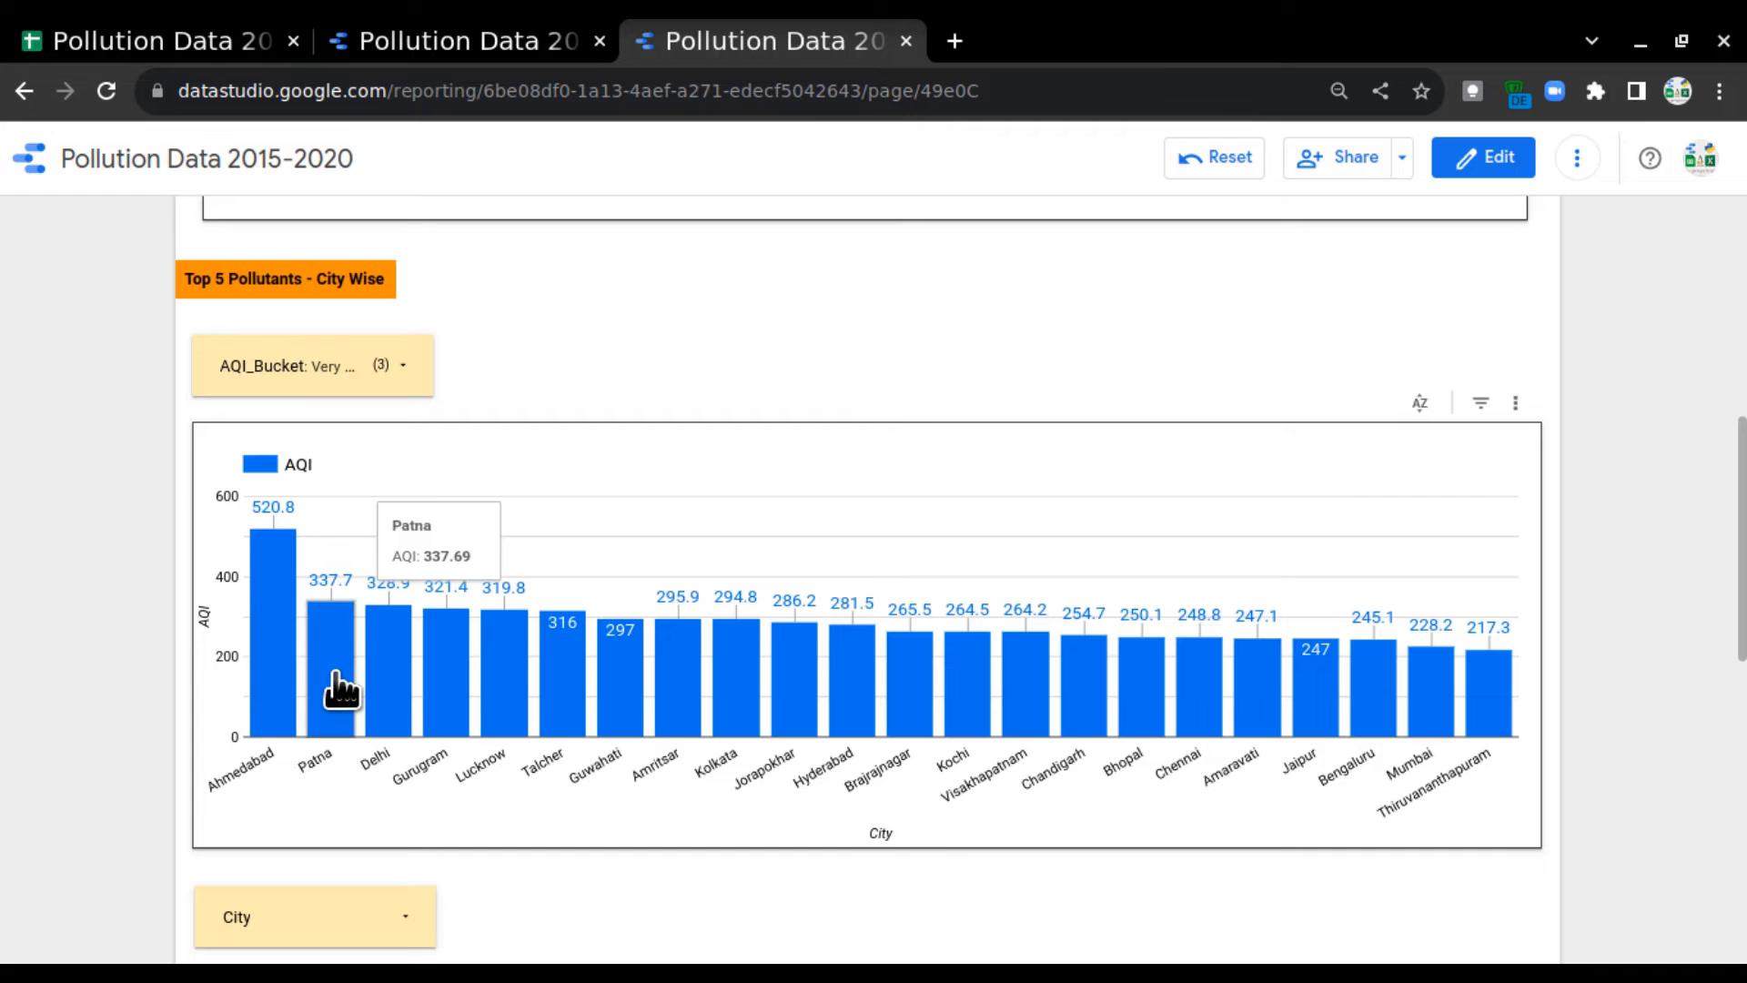
mouse_move(455, 678)
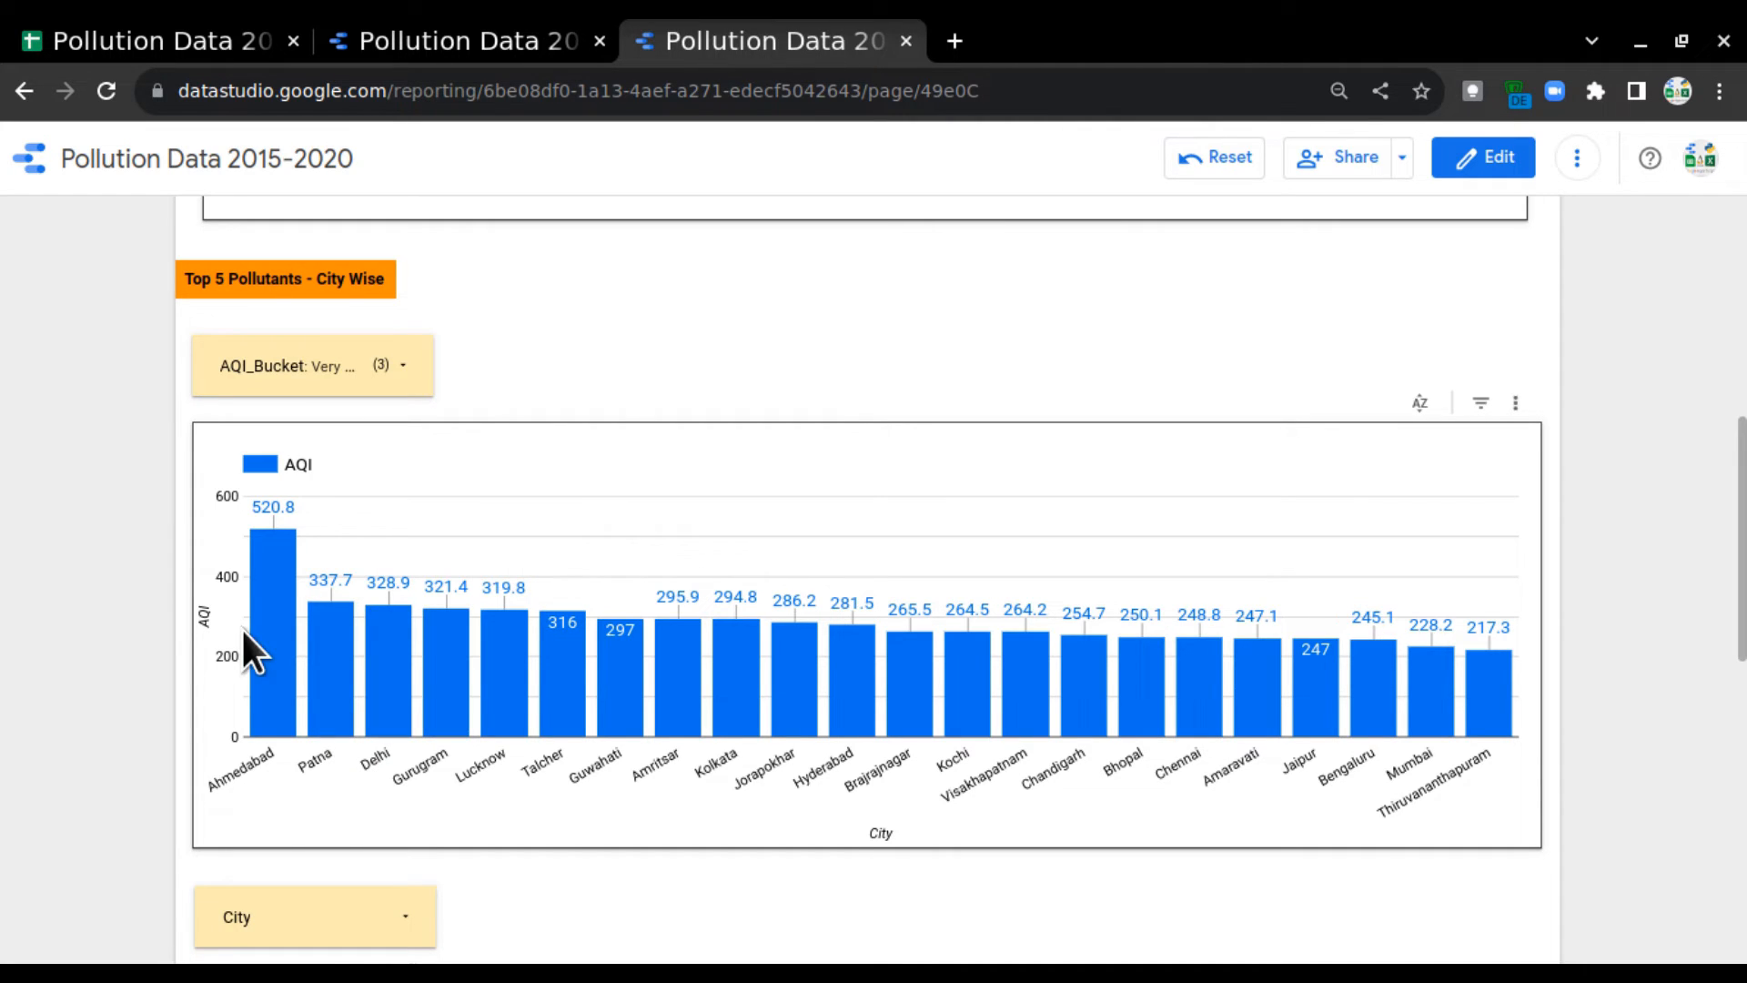
mouse_move(318, 693)
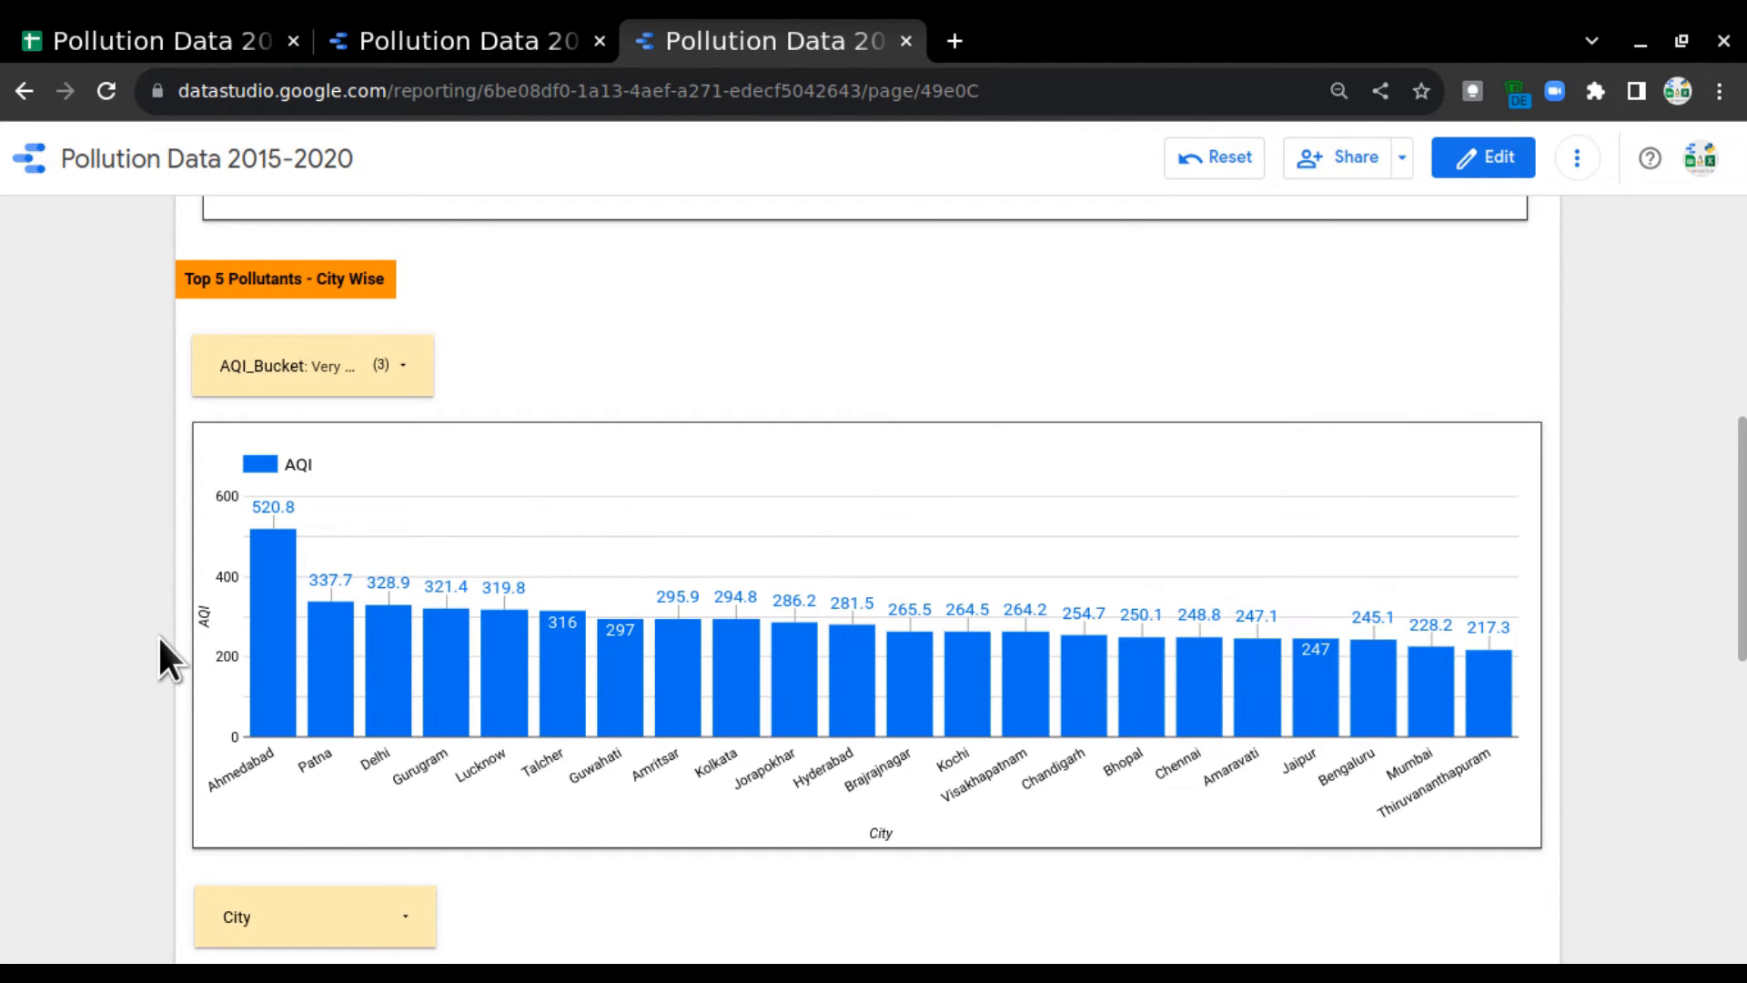
scroll(156, 635, down, 1)
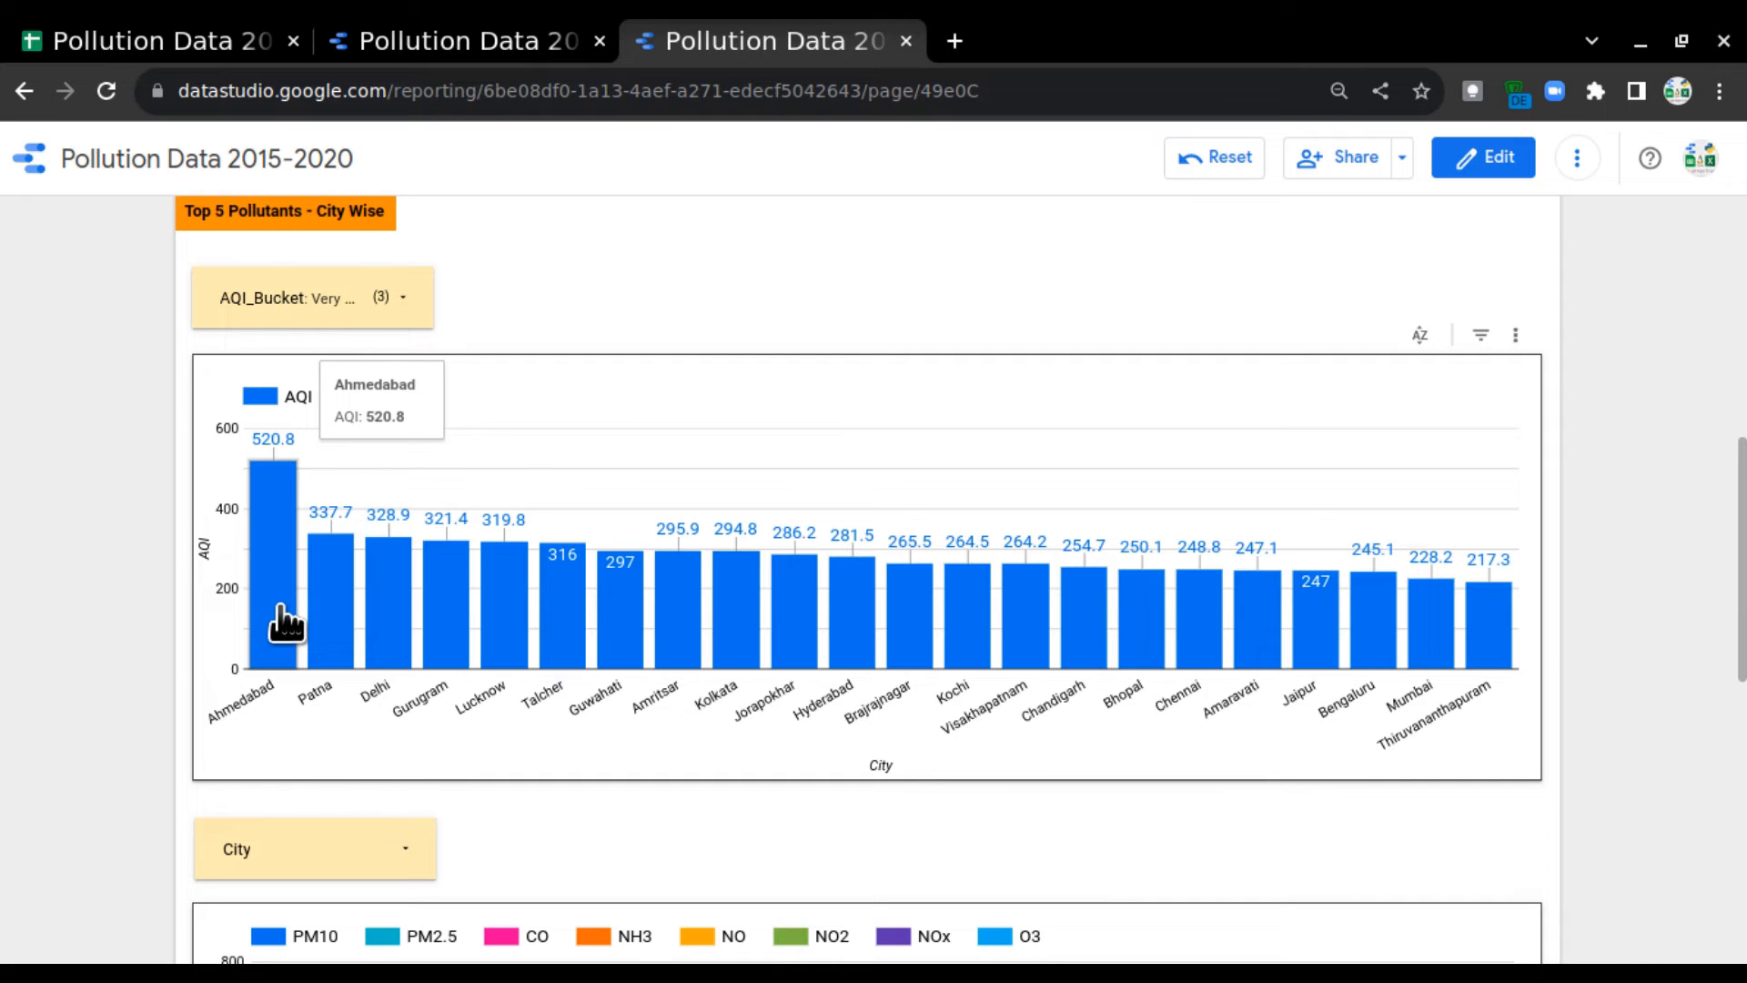
Step: Limit the City filter above the pollutant chart to Ahmedabad only
scroll(286, 623, down, 5)
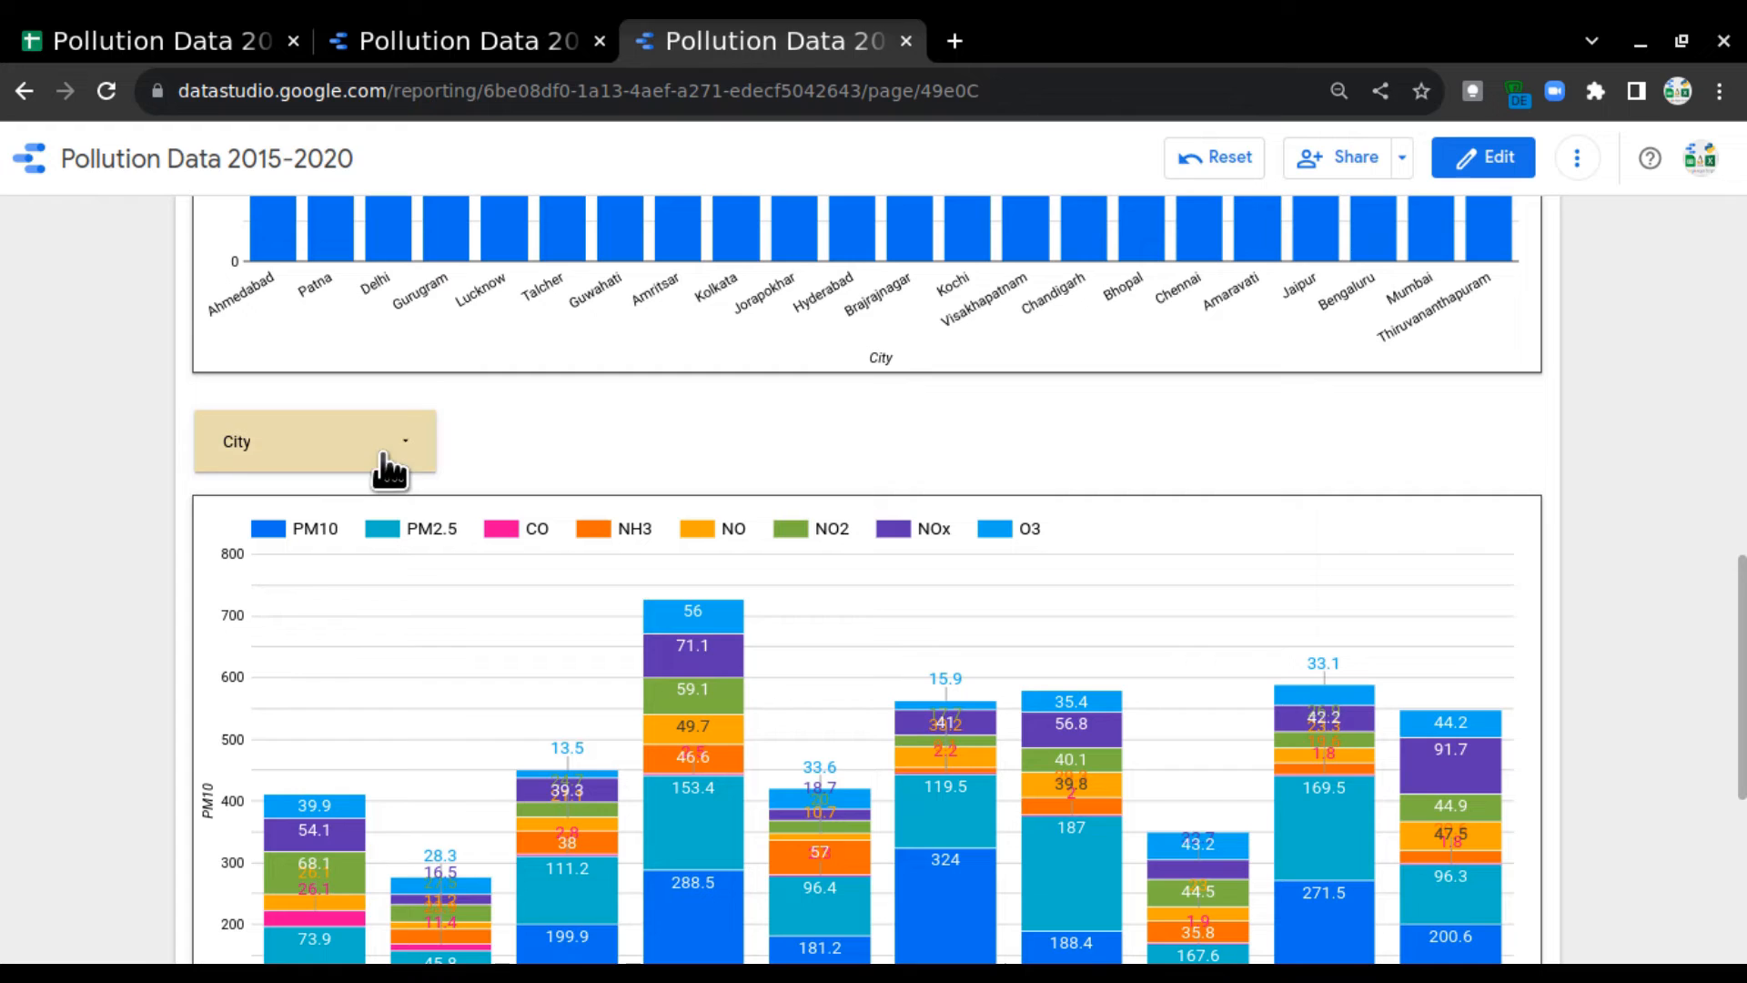
click(389, 468)
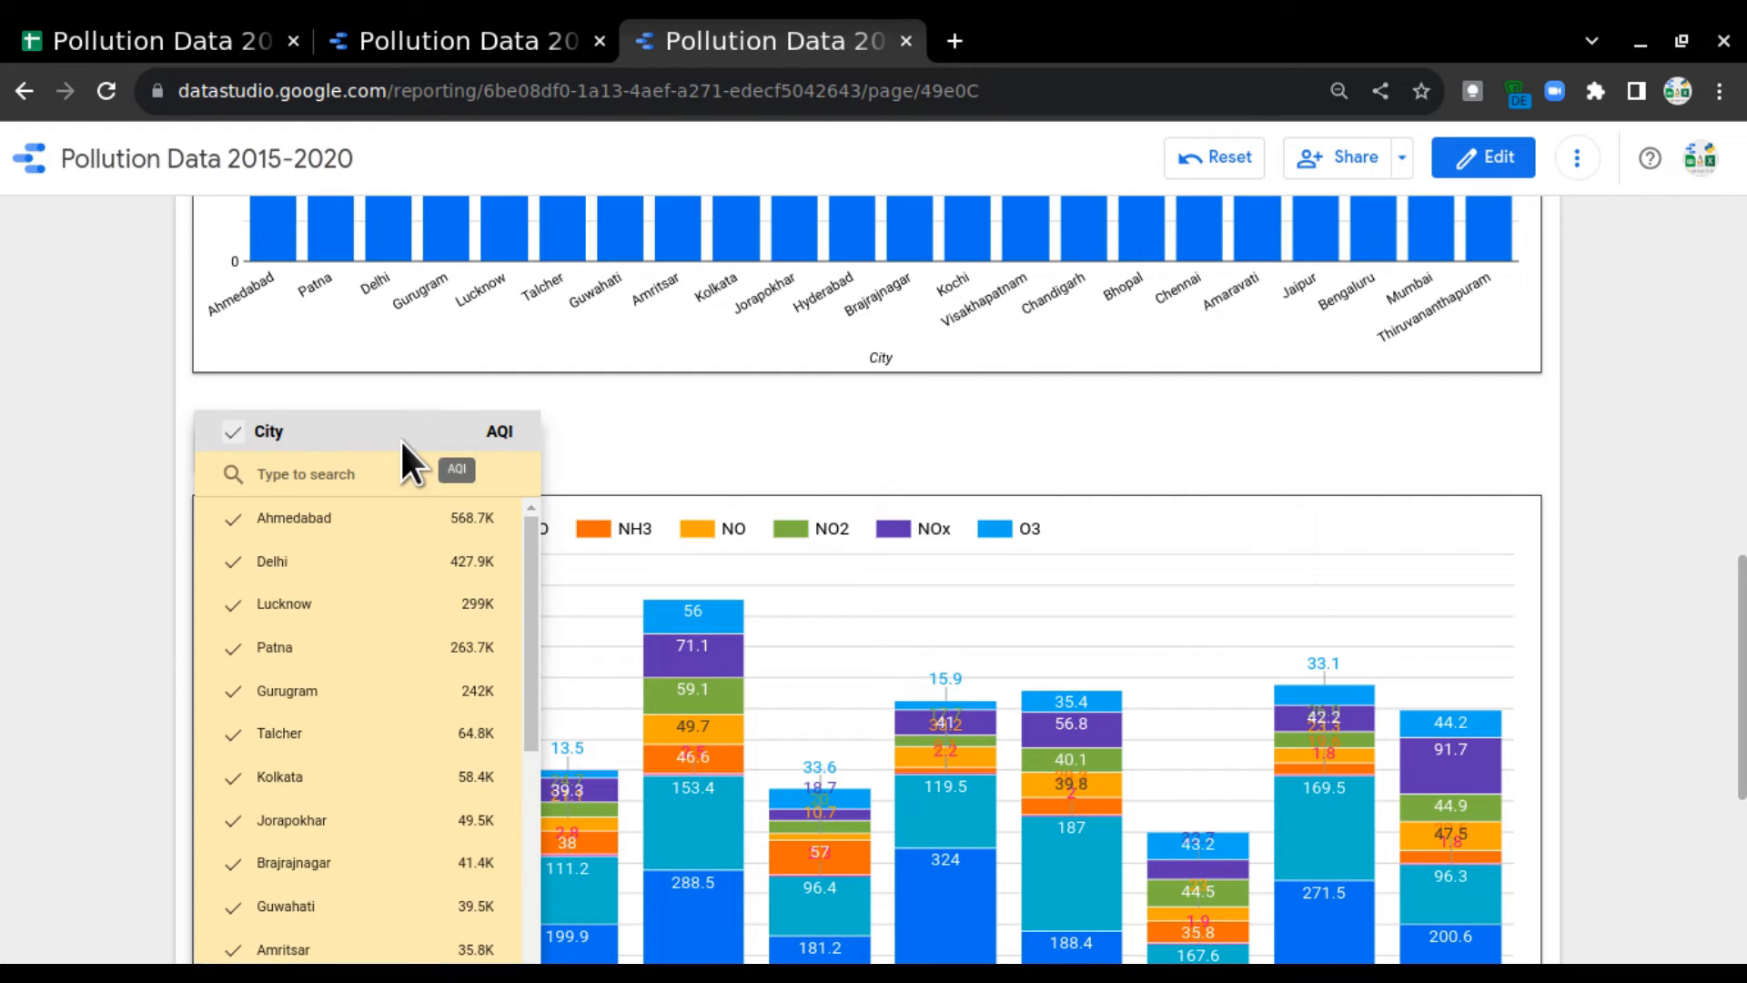
mouse_move(465, 532)
click(468, 529)
scroll(1612, 460, down, 2)
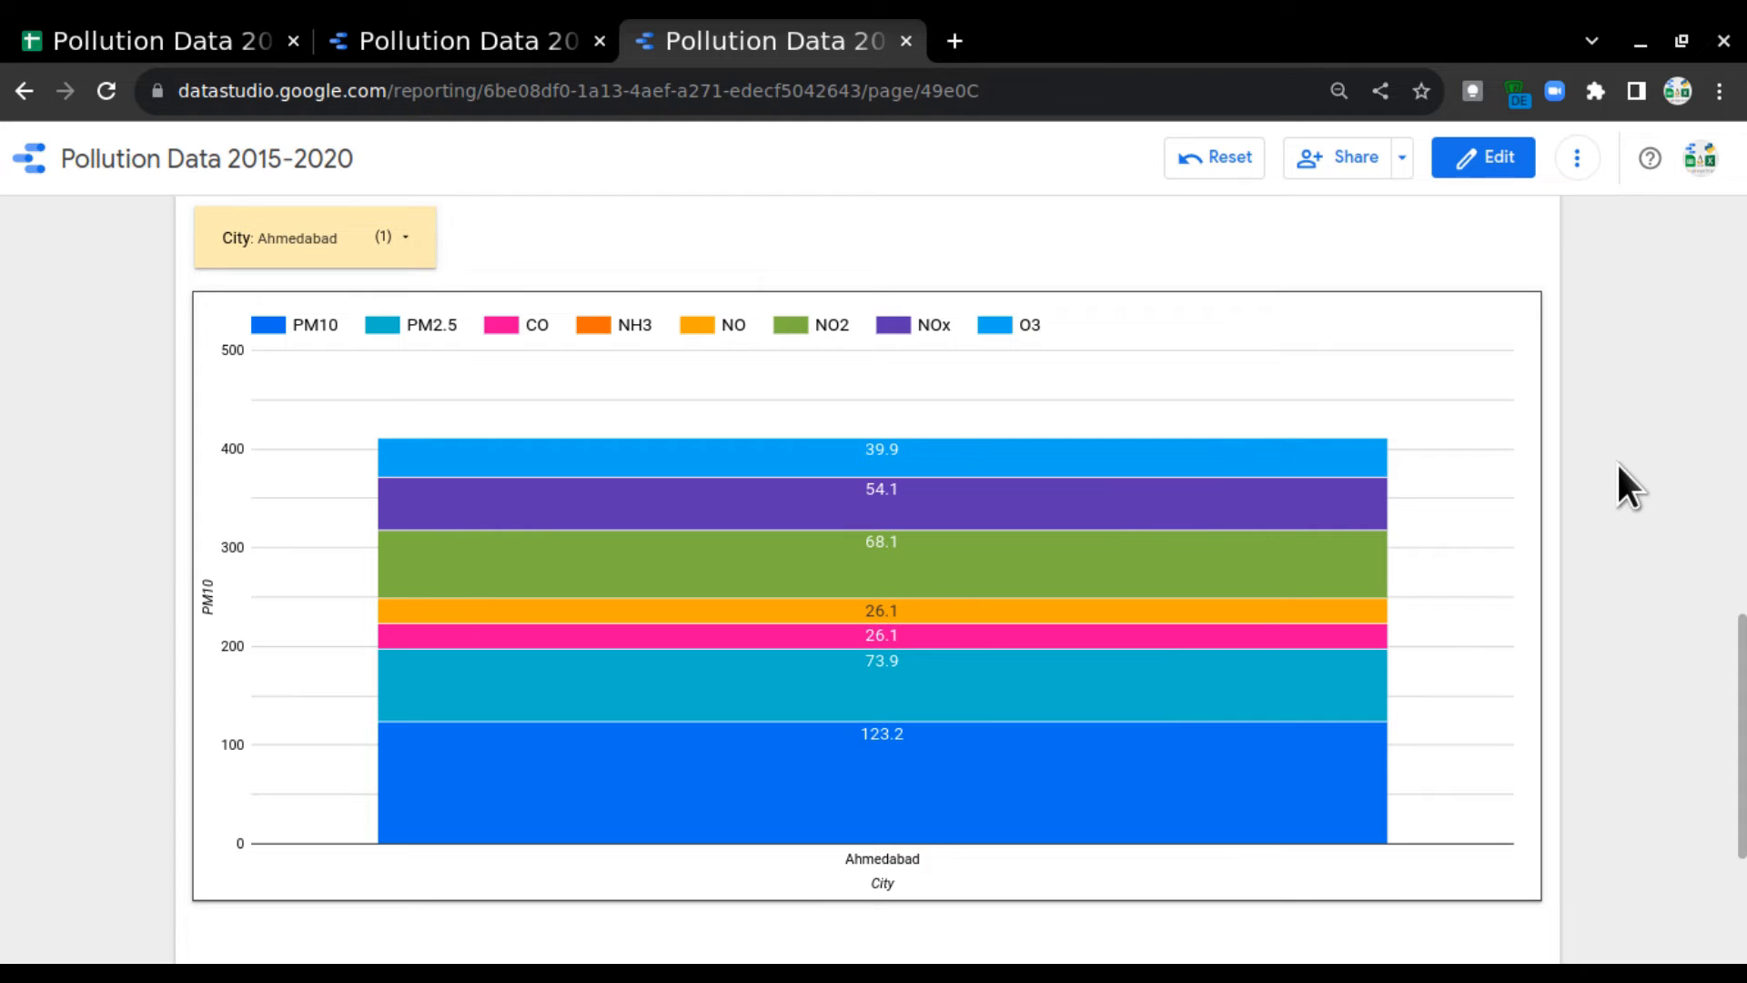
Step: Examine the PM10 and PM2.5 segments of Ahmedabad's stacked pollutant bar and check the City filter above it
drag(292, 330, 336, 330)
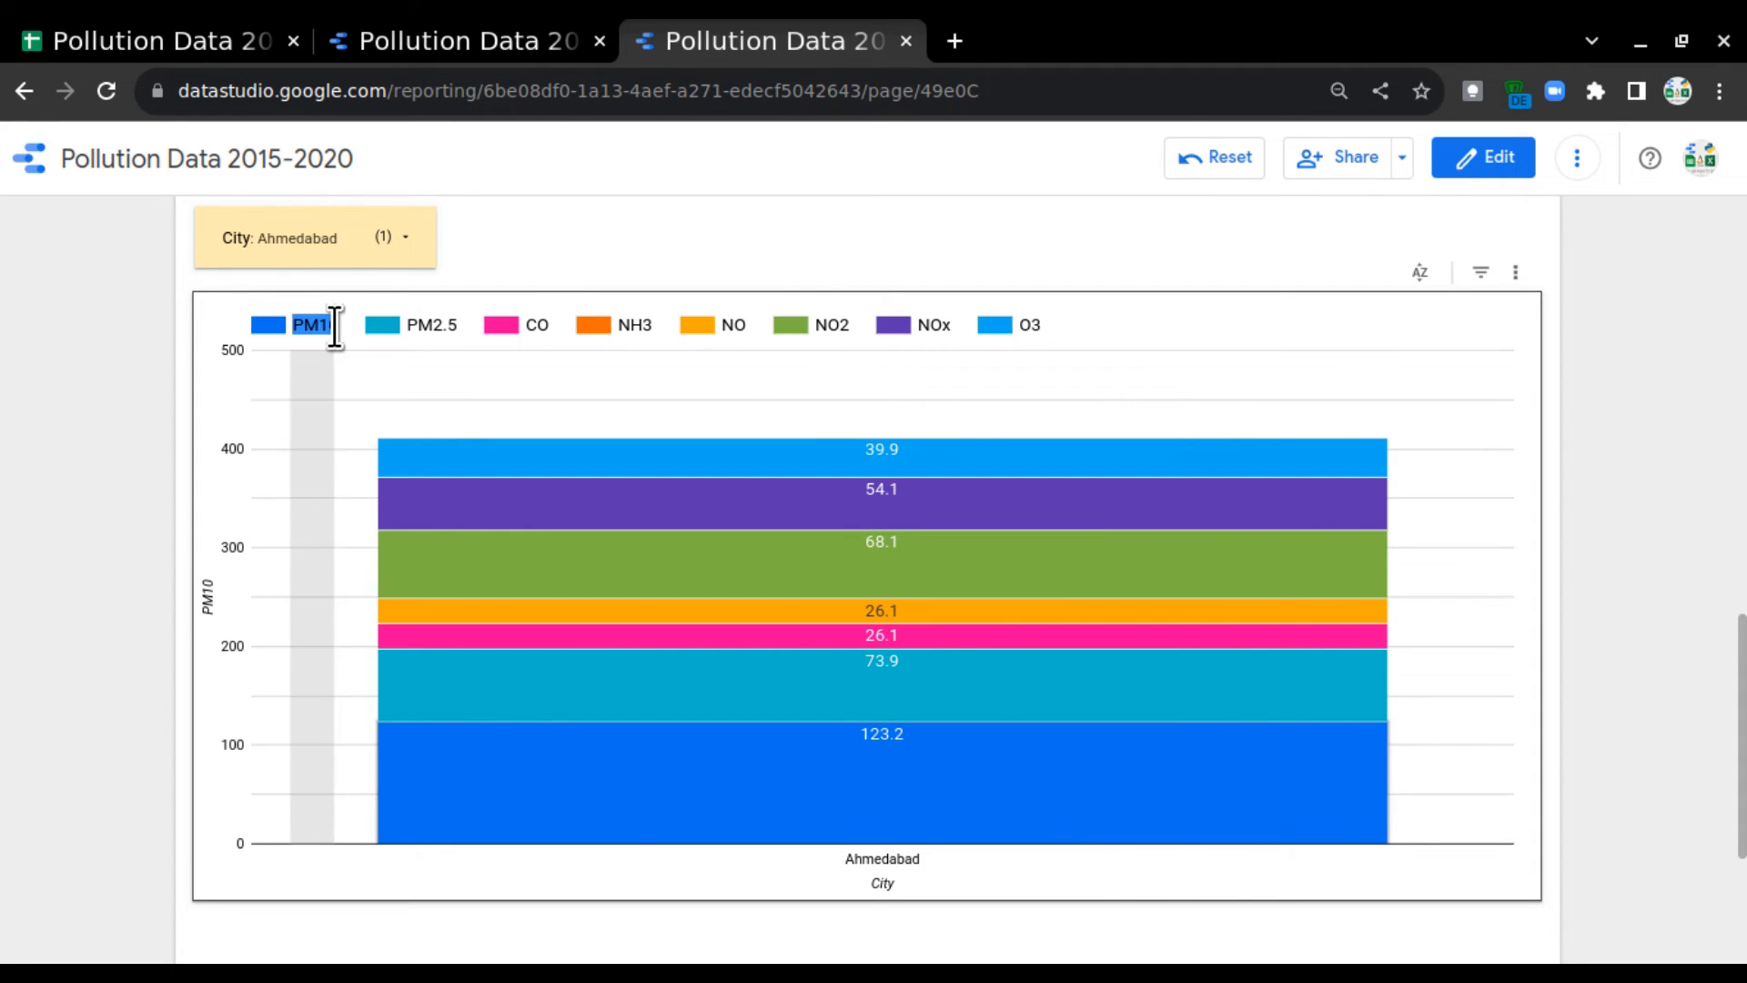
mouse_move(784, 810)
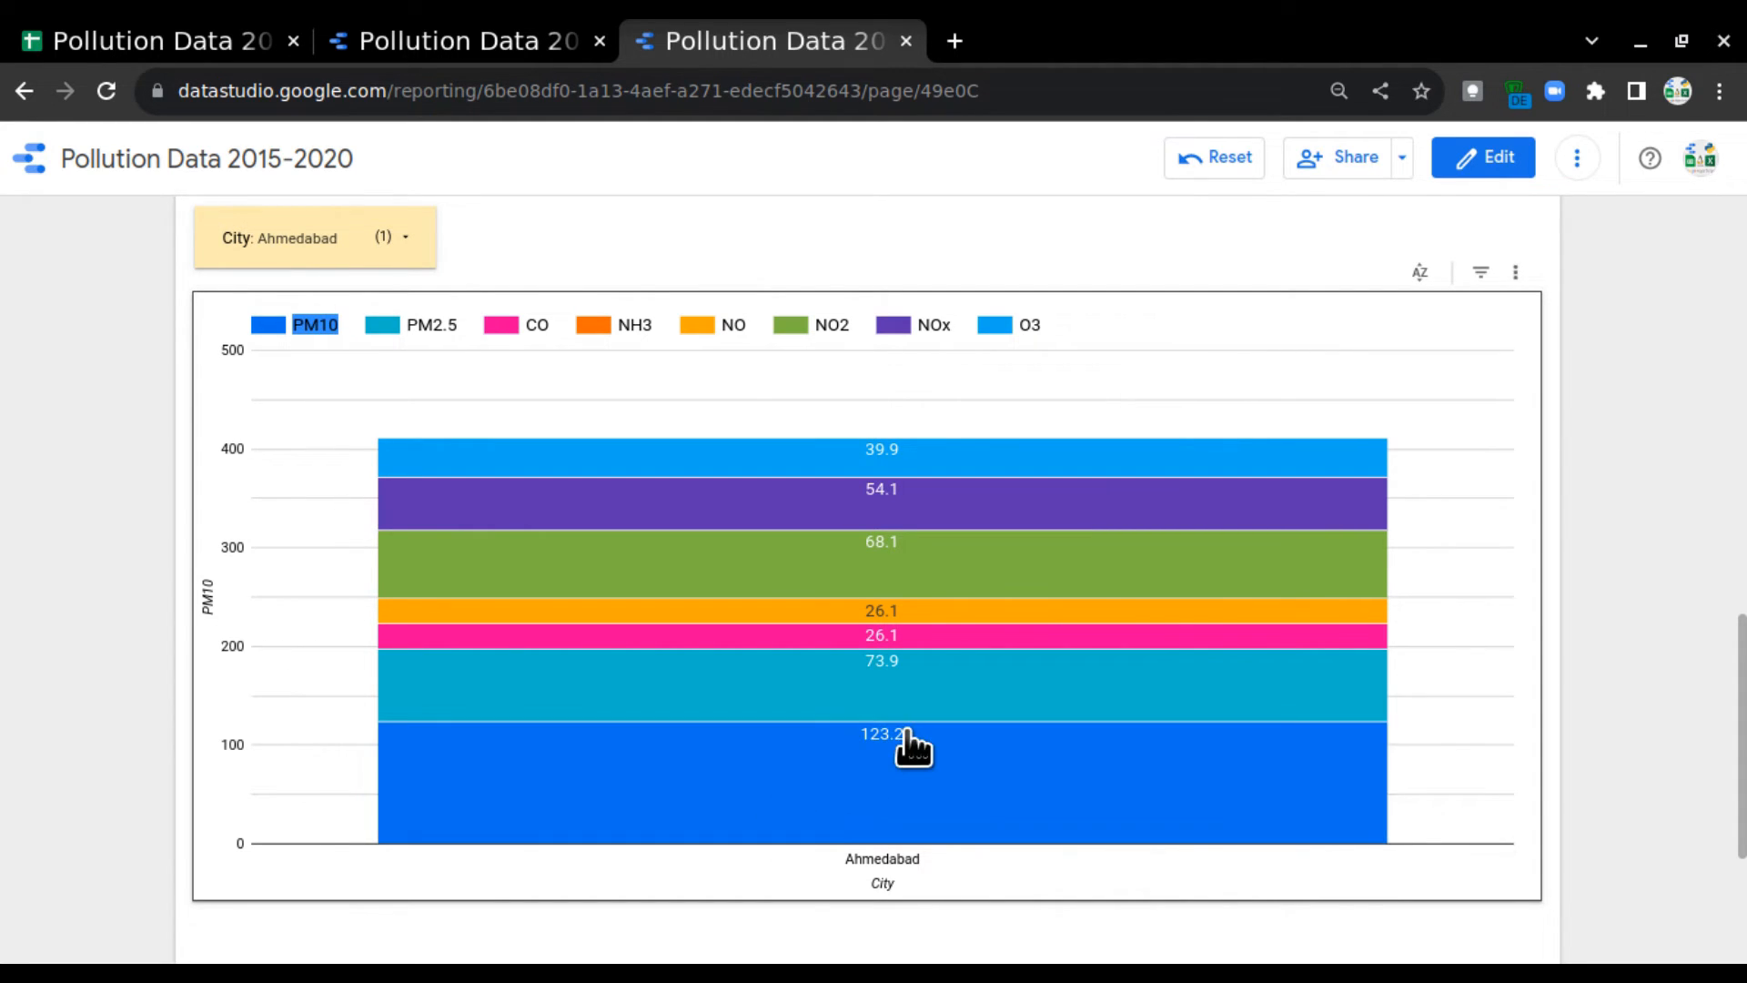
mouse_move(926, 700)
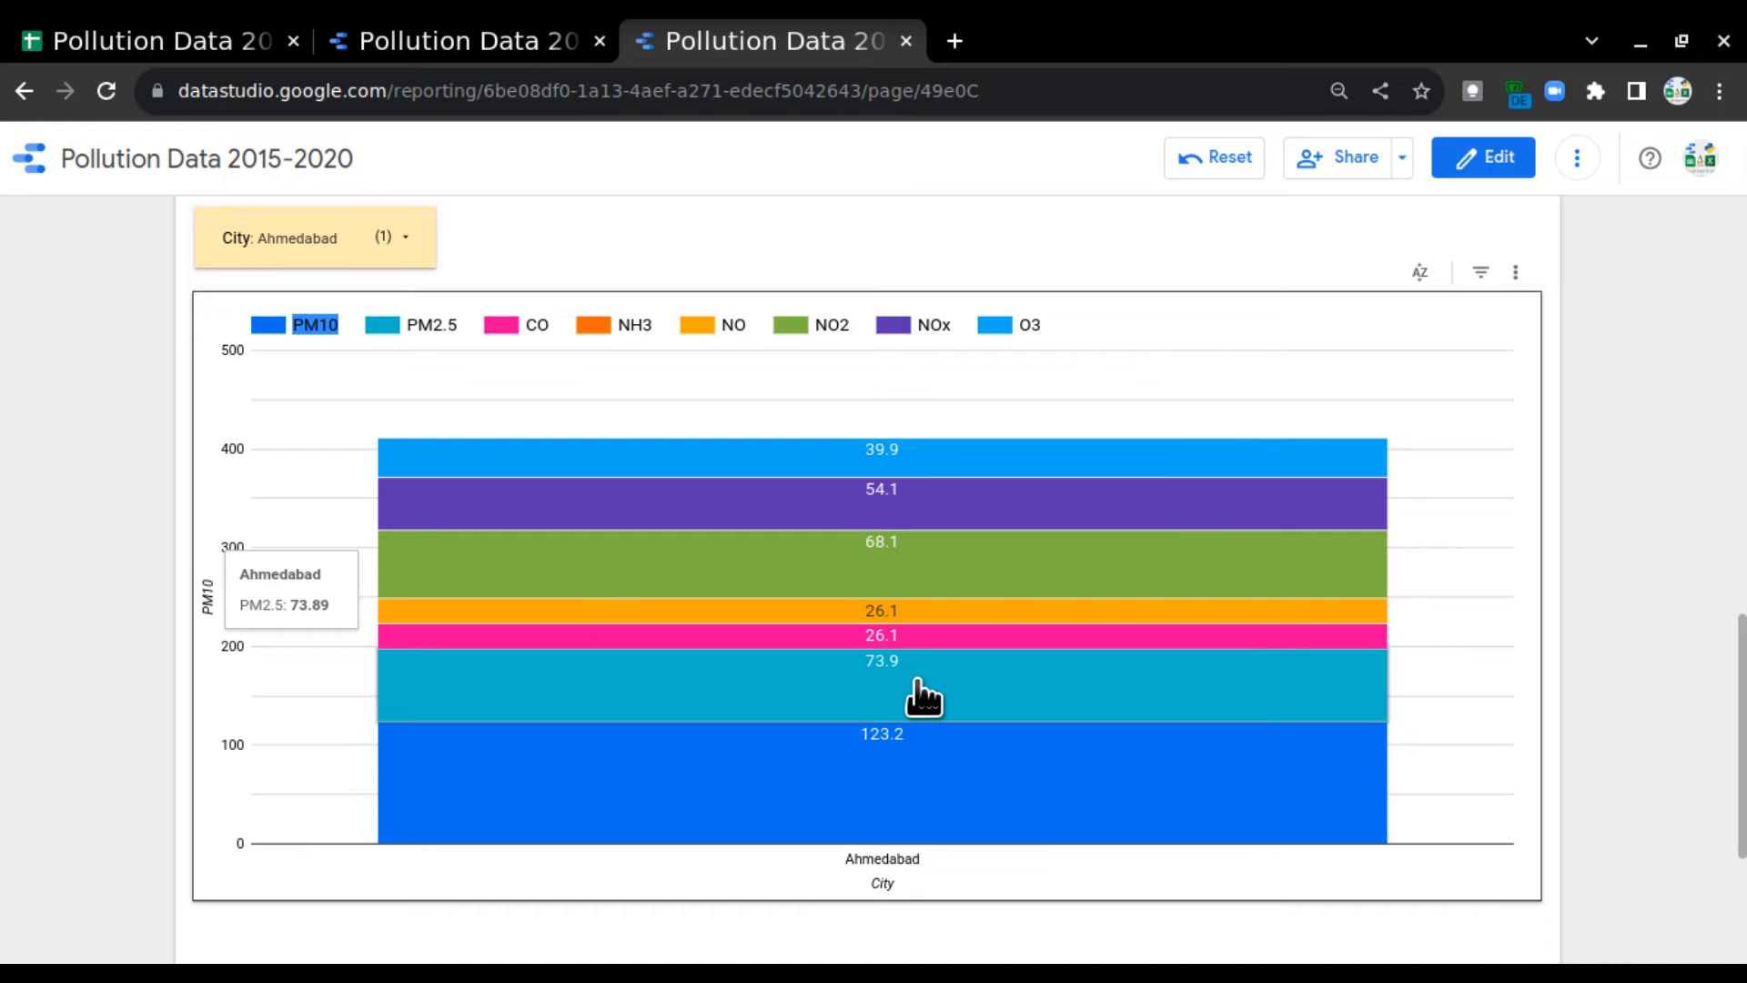
mouse_move(994, 760)
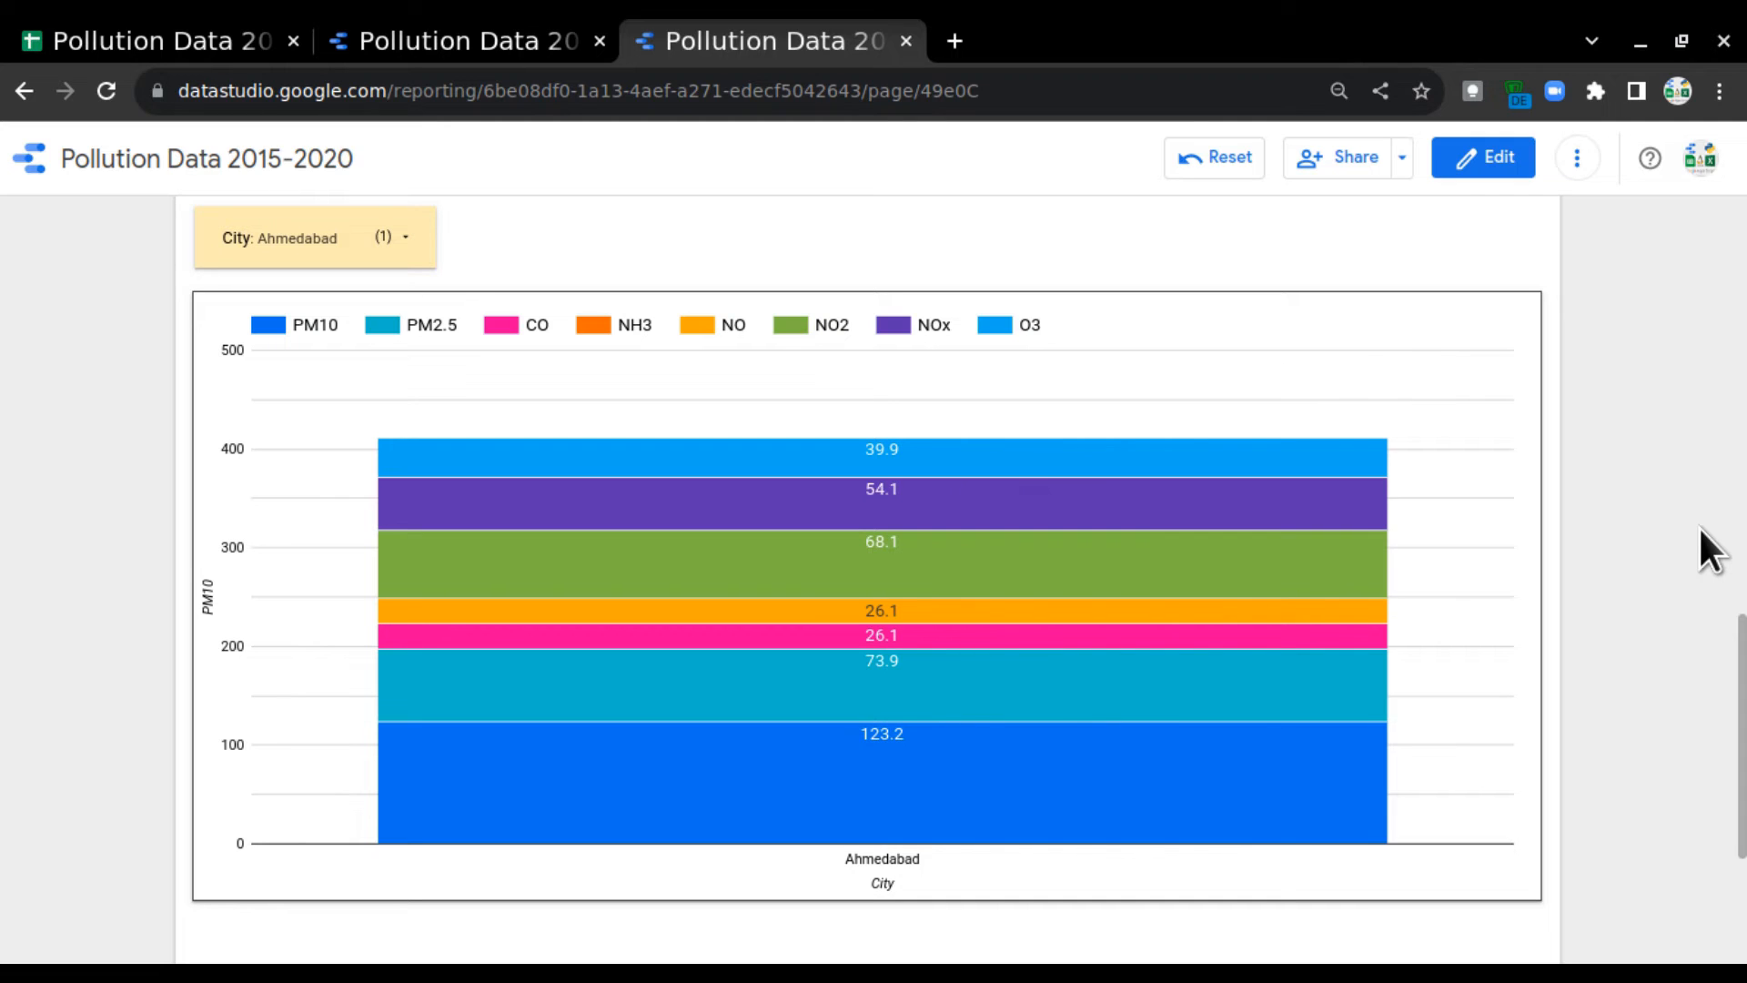
scroll(149, 585, up, 2)
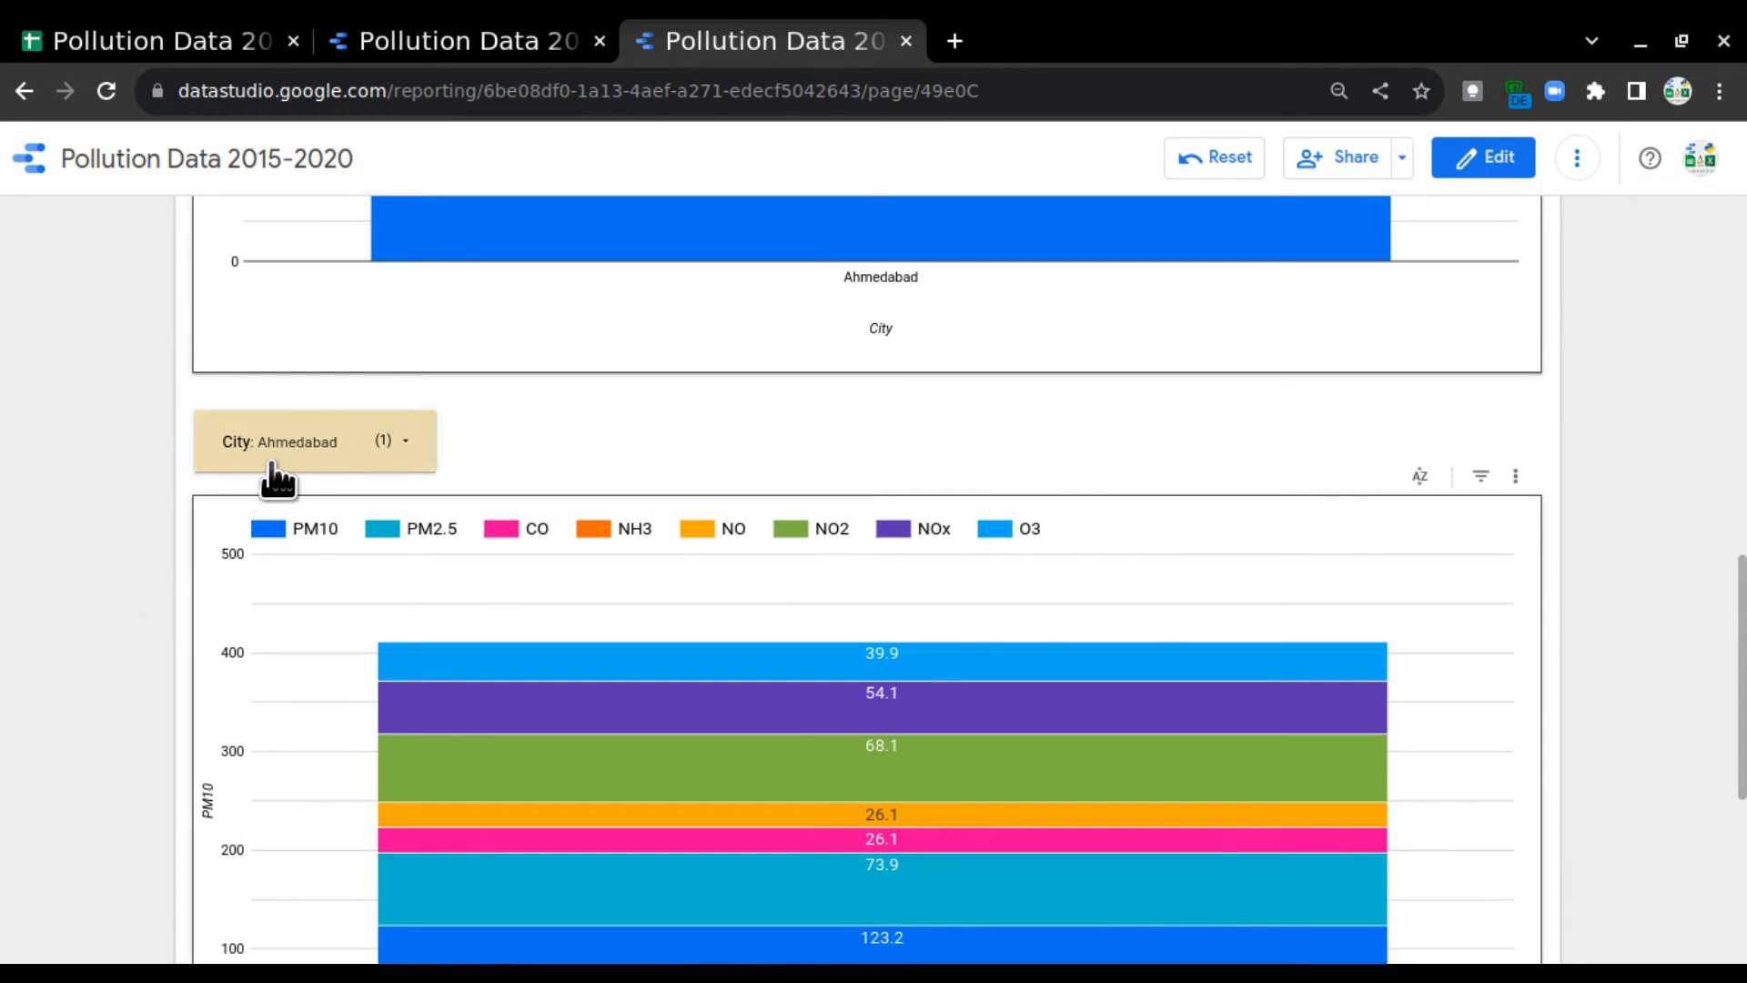
scroll(172, 510, up, 1)
scroll(216, 517, down, 3)
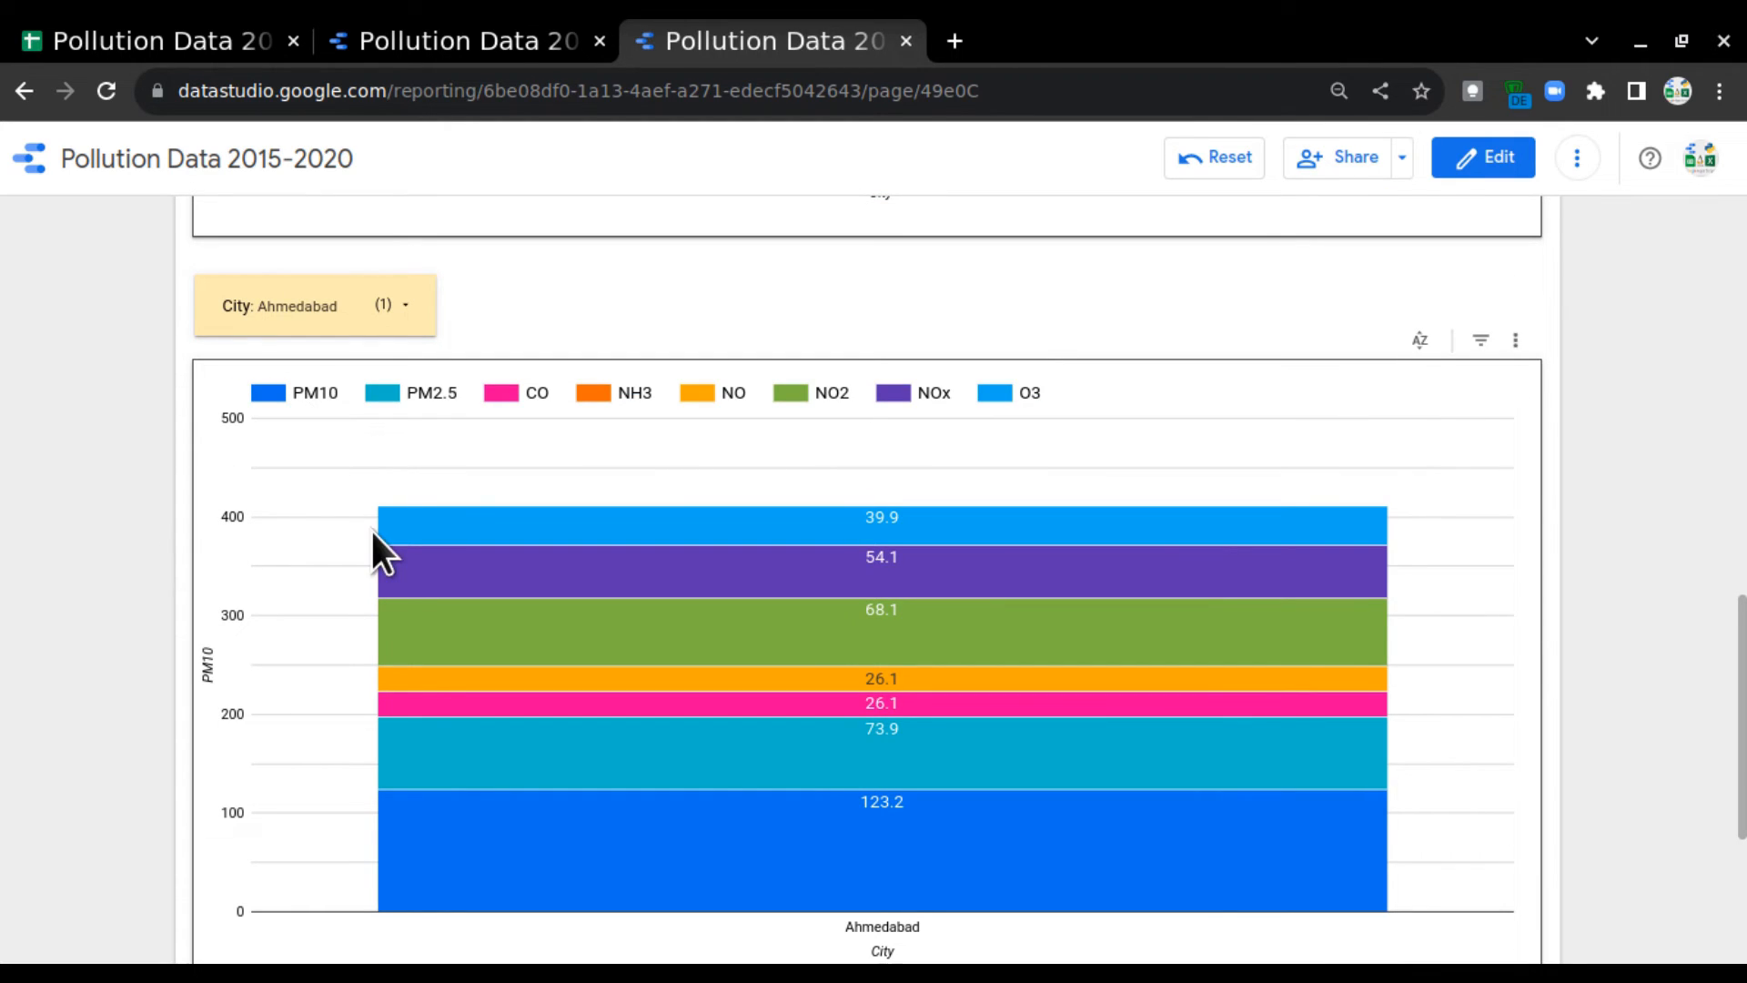
Step: Compare the PM2.5, PM10 and CO legend entries with their segments in Ahmedabad's pollutant chart
drag(406, 400, 457, 404)
click(1449, 455)
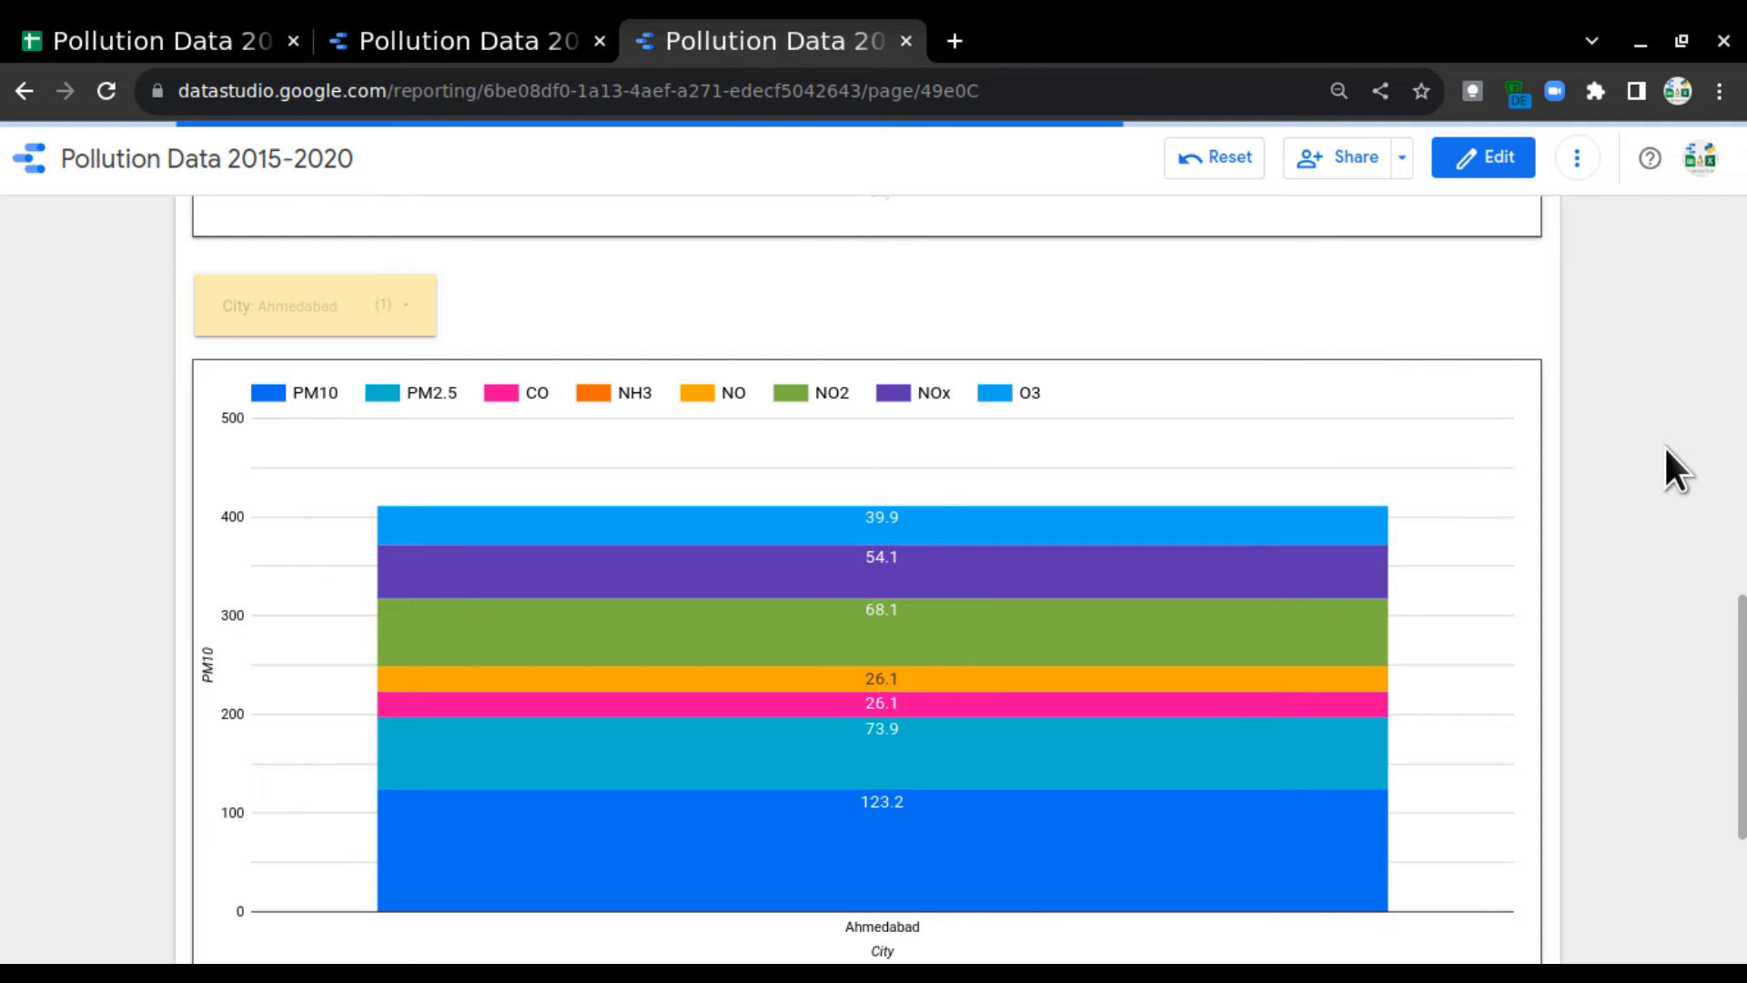
mouse_move(458, 397)
mouse_down()
mouse_move(300, 393)
mouse_move(455, 388)
mouse_up()
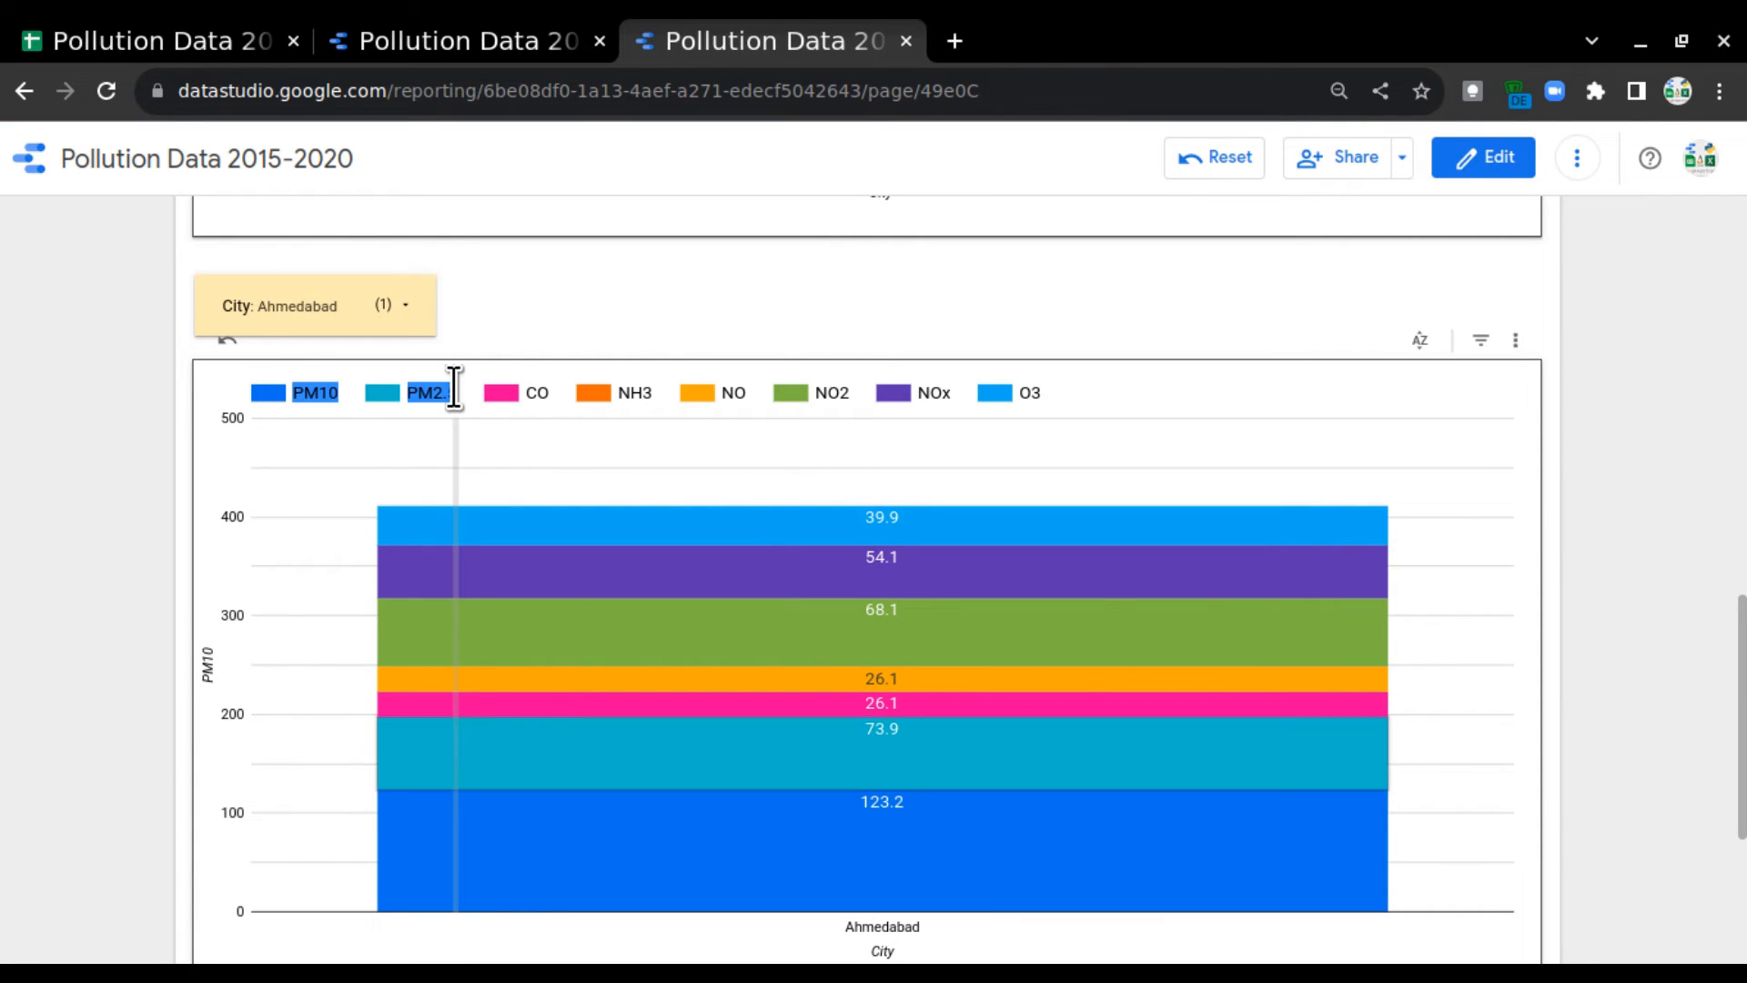
scroll(1547, 528, down, 4)
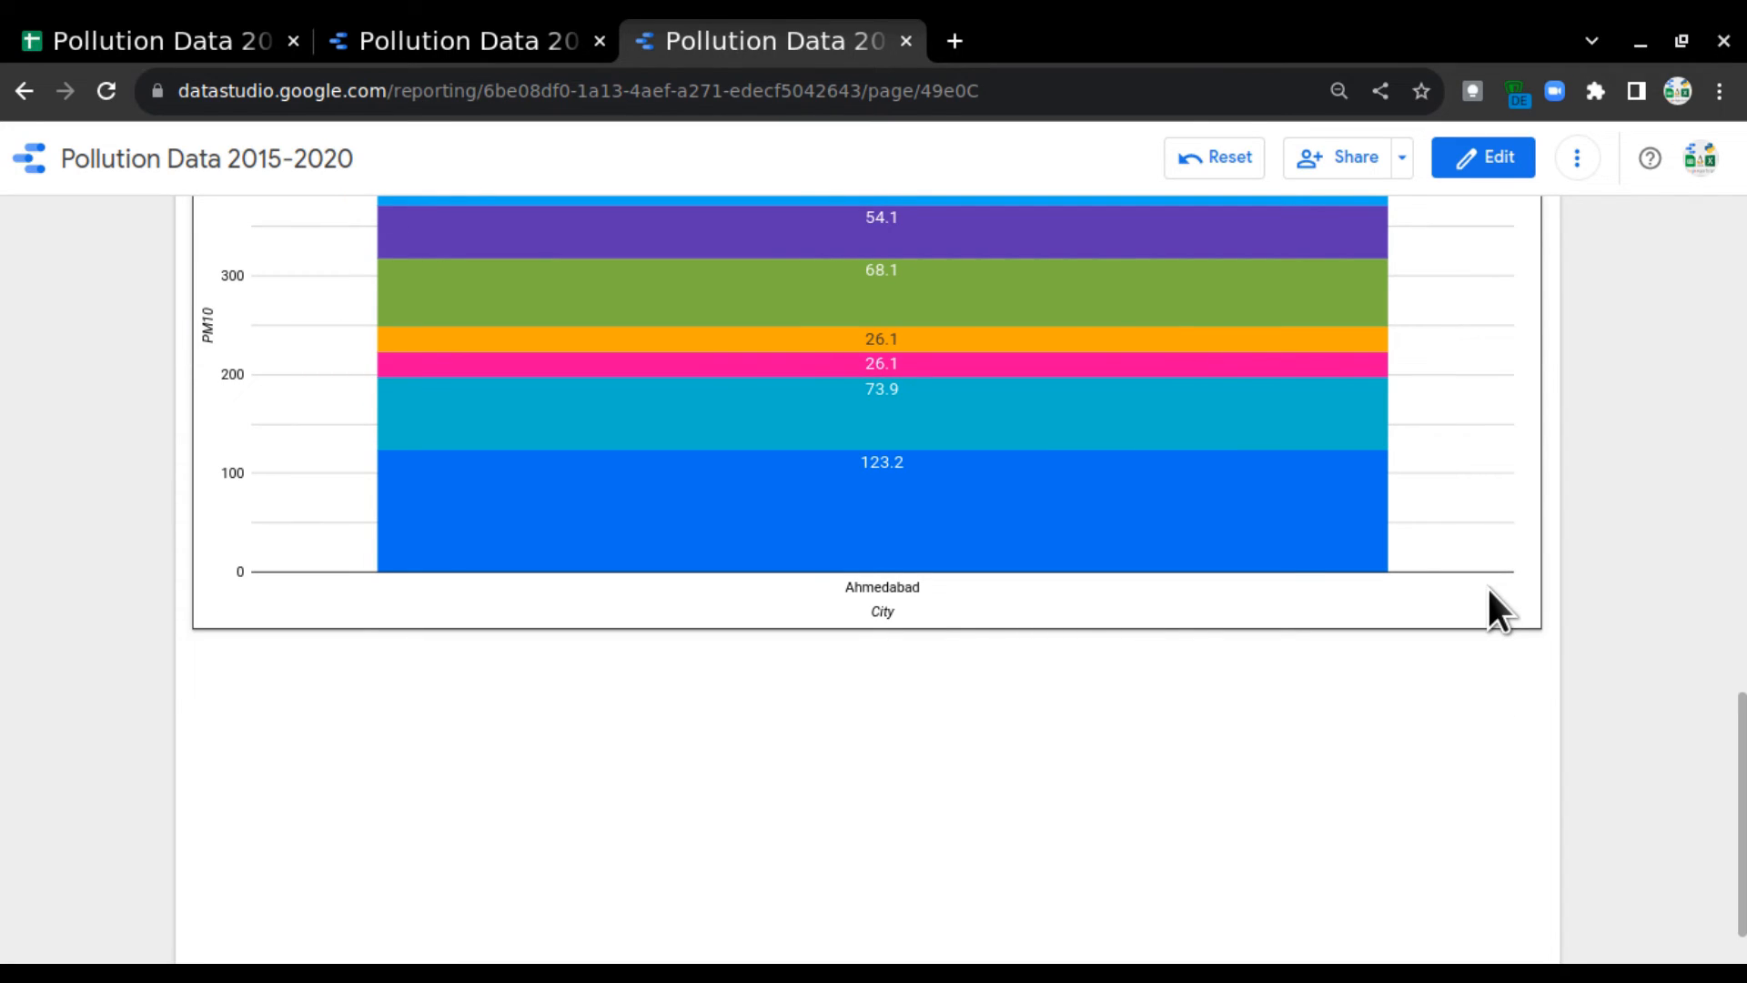
scroll(1486, 586, up, 3)
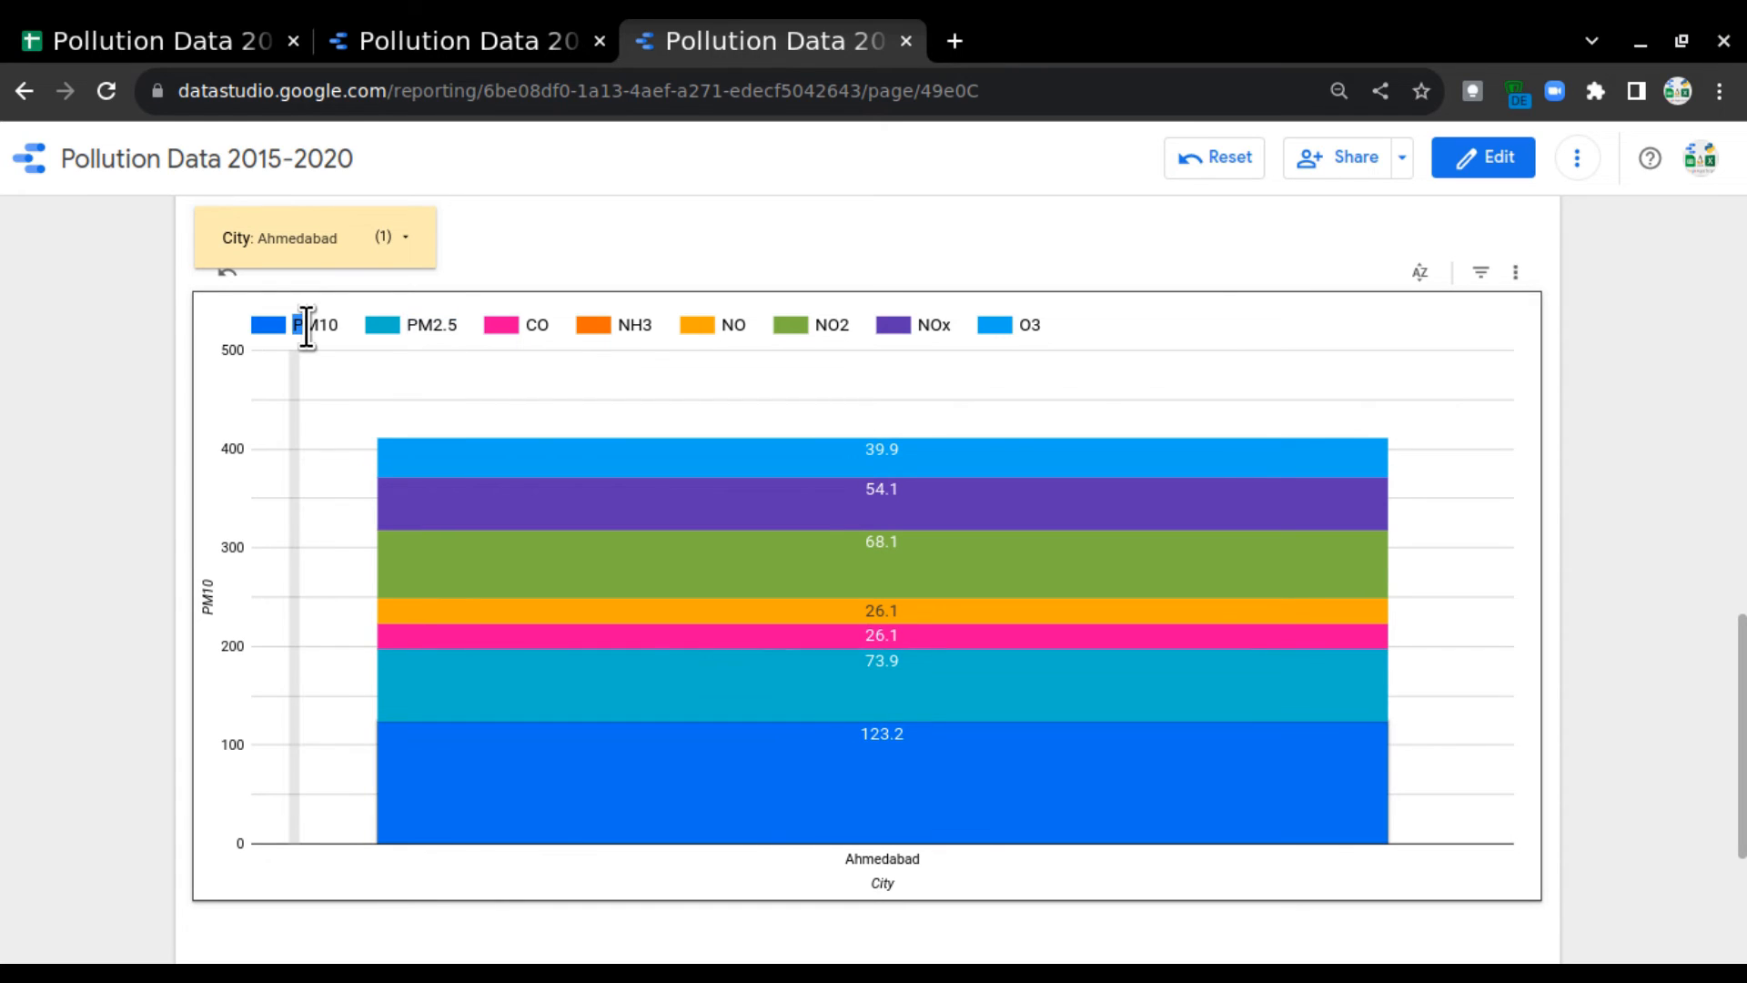
mouse_move(519, 484)
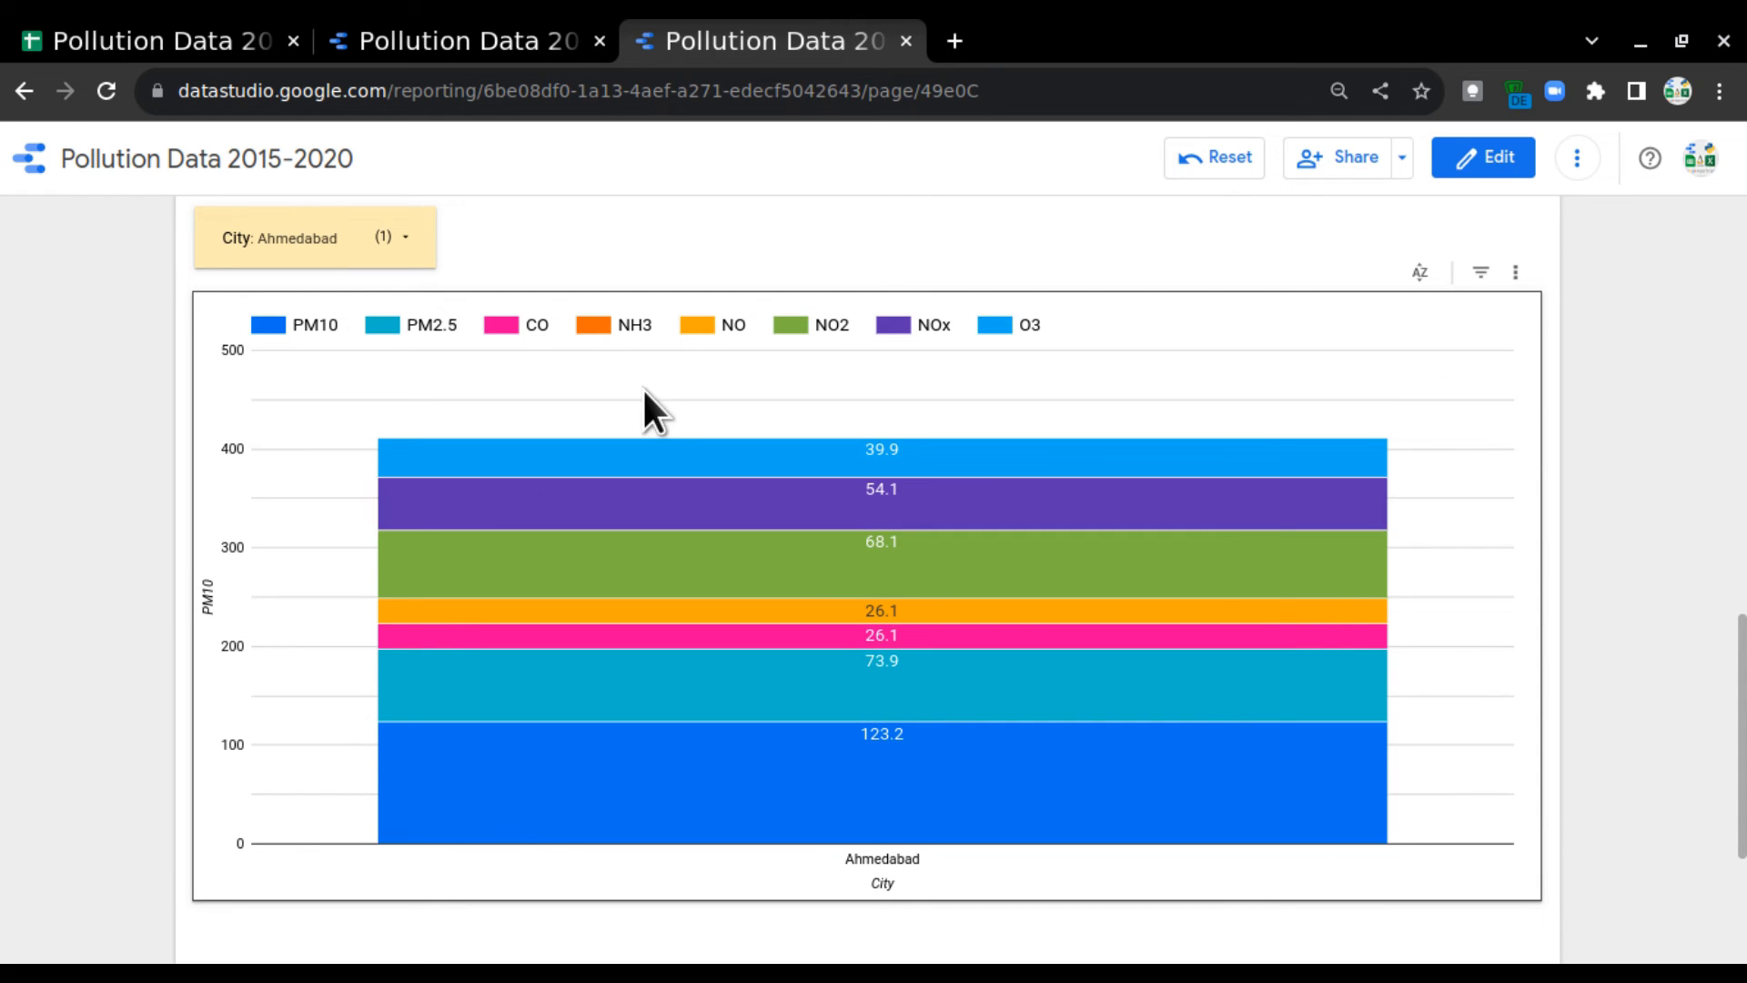
drag(525, 326, 557, 342)
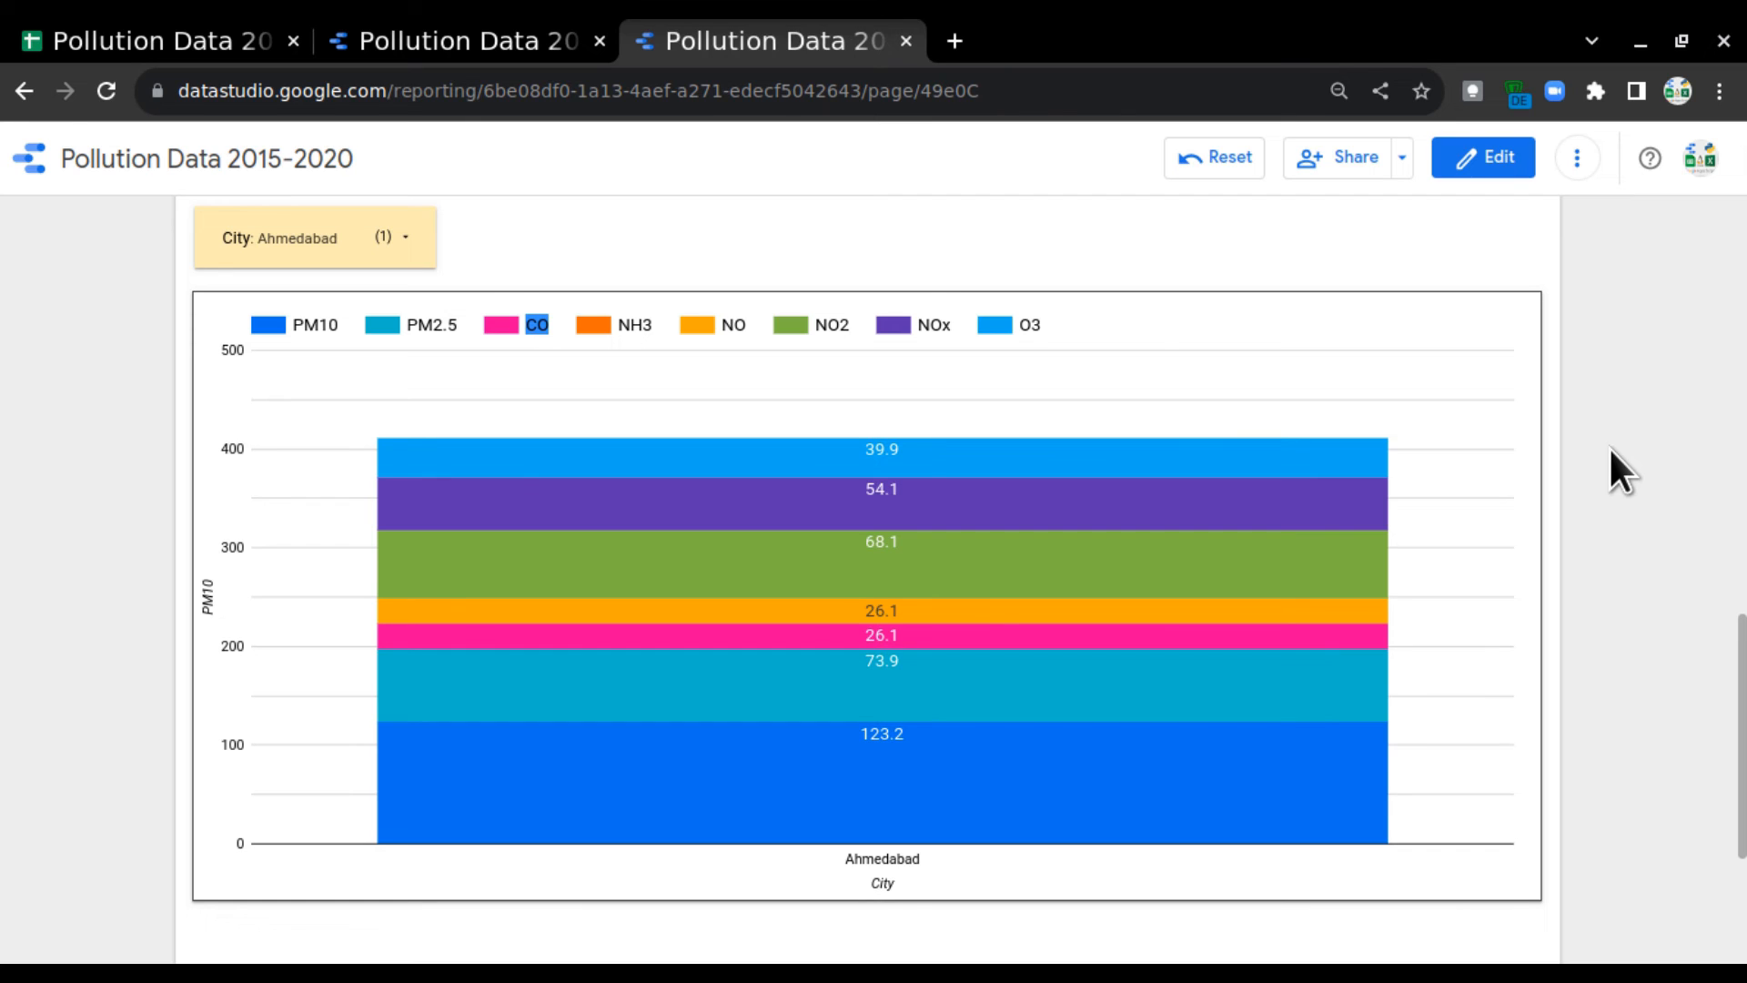
Step: Review the YoY, QoQ and MoM AQI trends and the city-wise charts with the Ahmedabad and AQI_Bucket filters applied
scroll(1611, 447, up, 15)
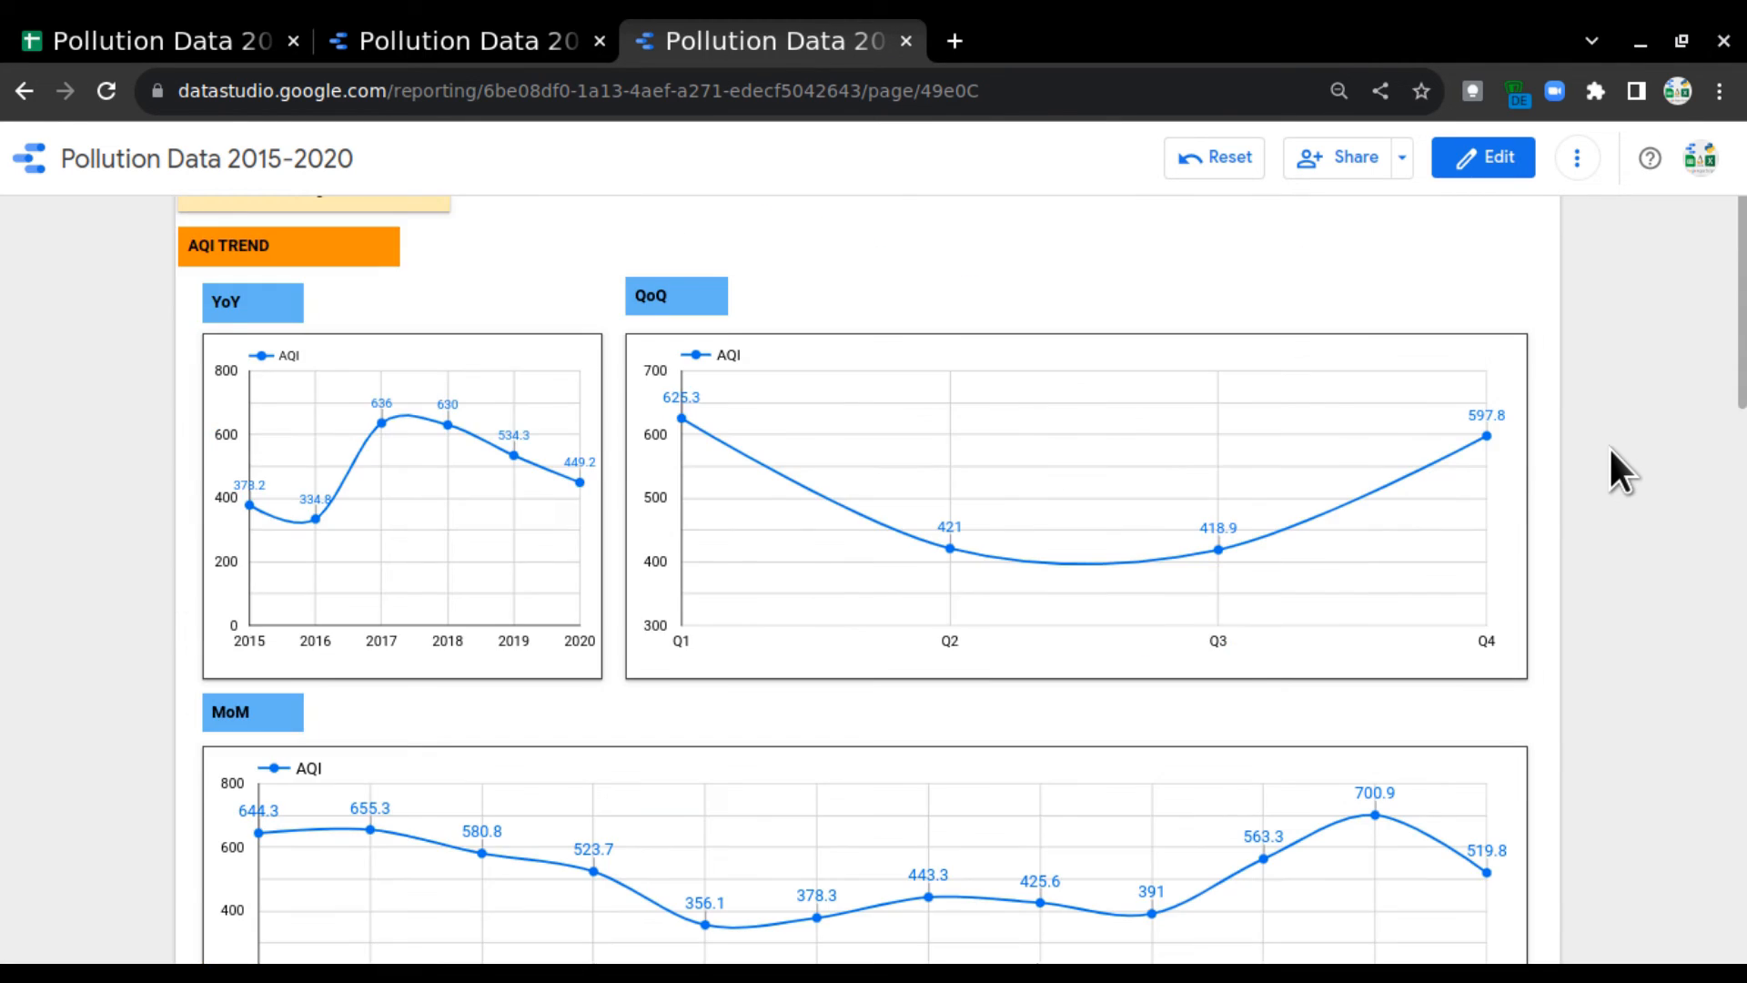
scroll(1611, 447, up, 2)
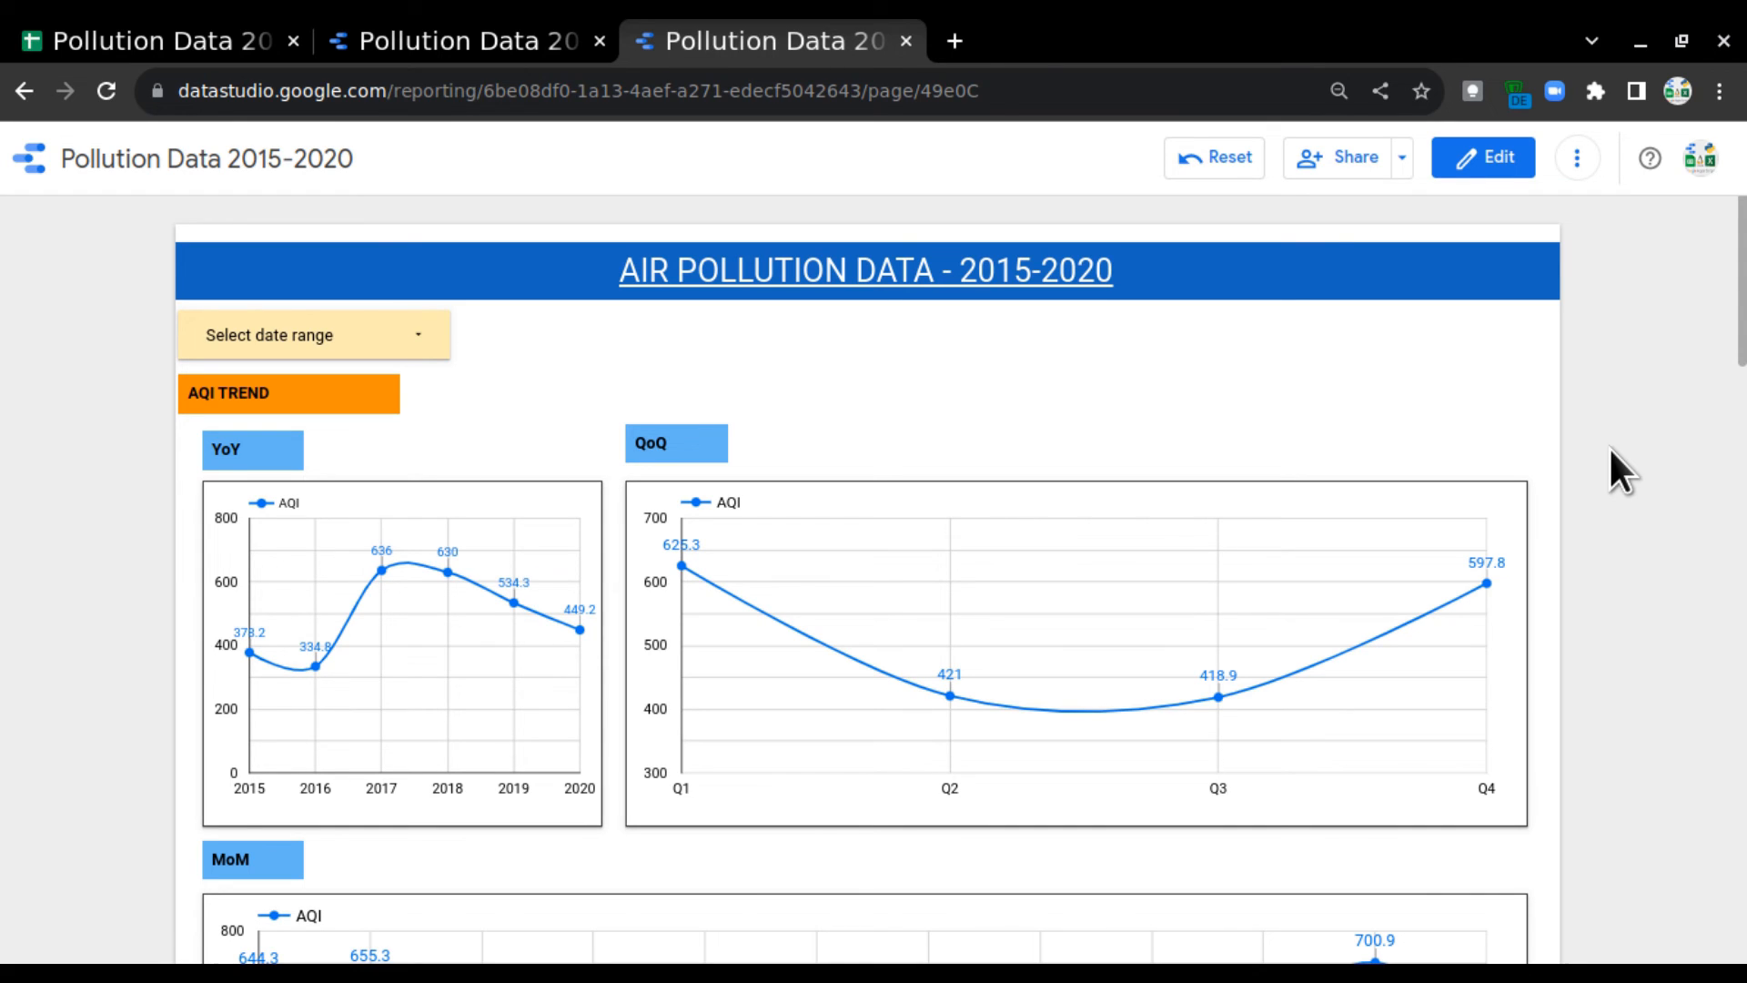
scroll(1642, 482, down, 3)
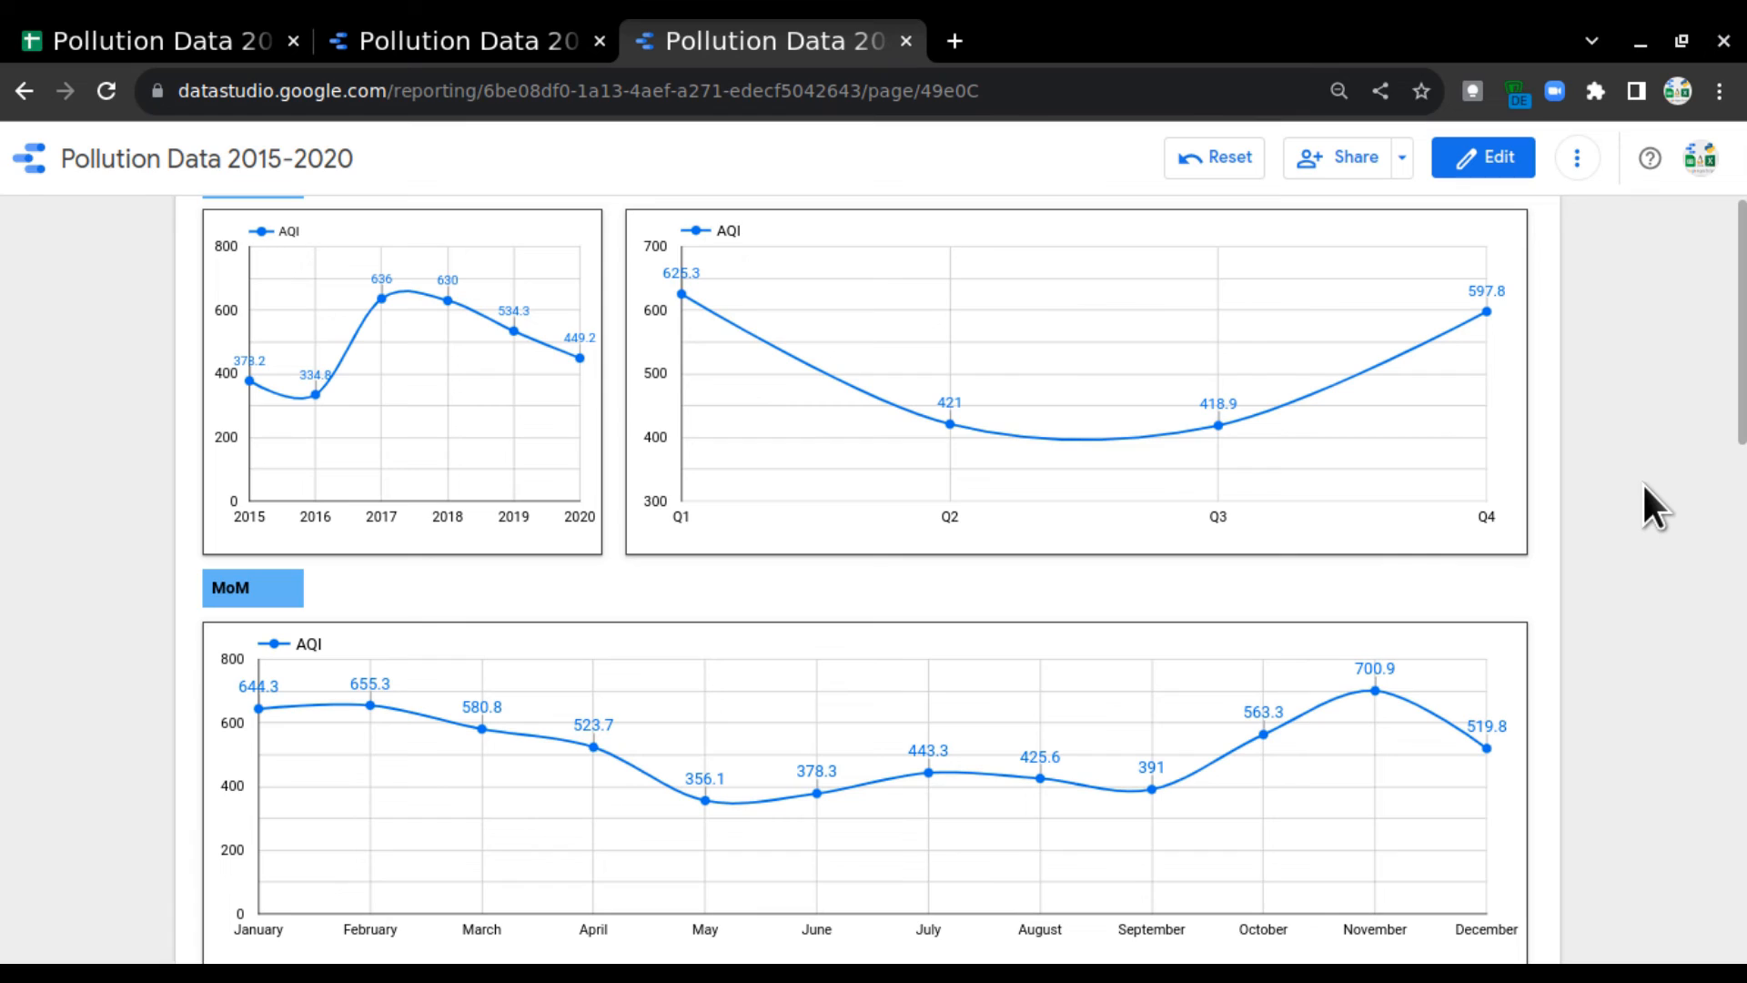
mouse_move(1421, 490)
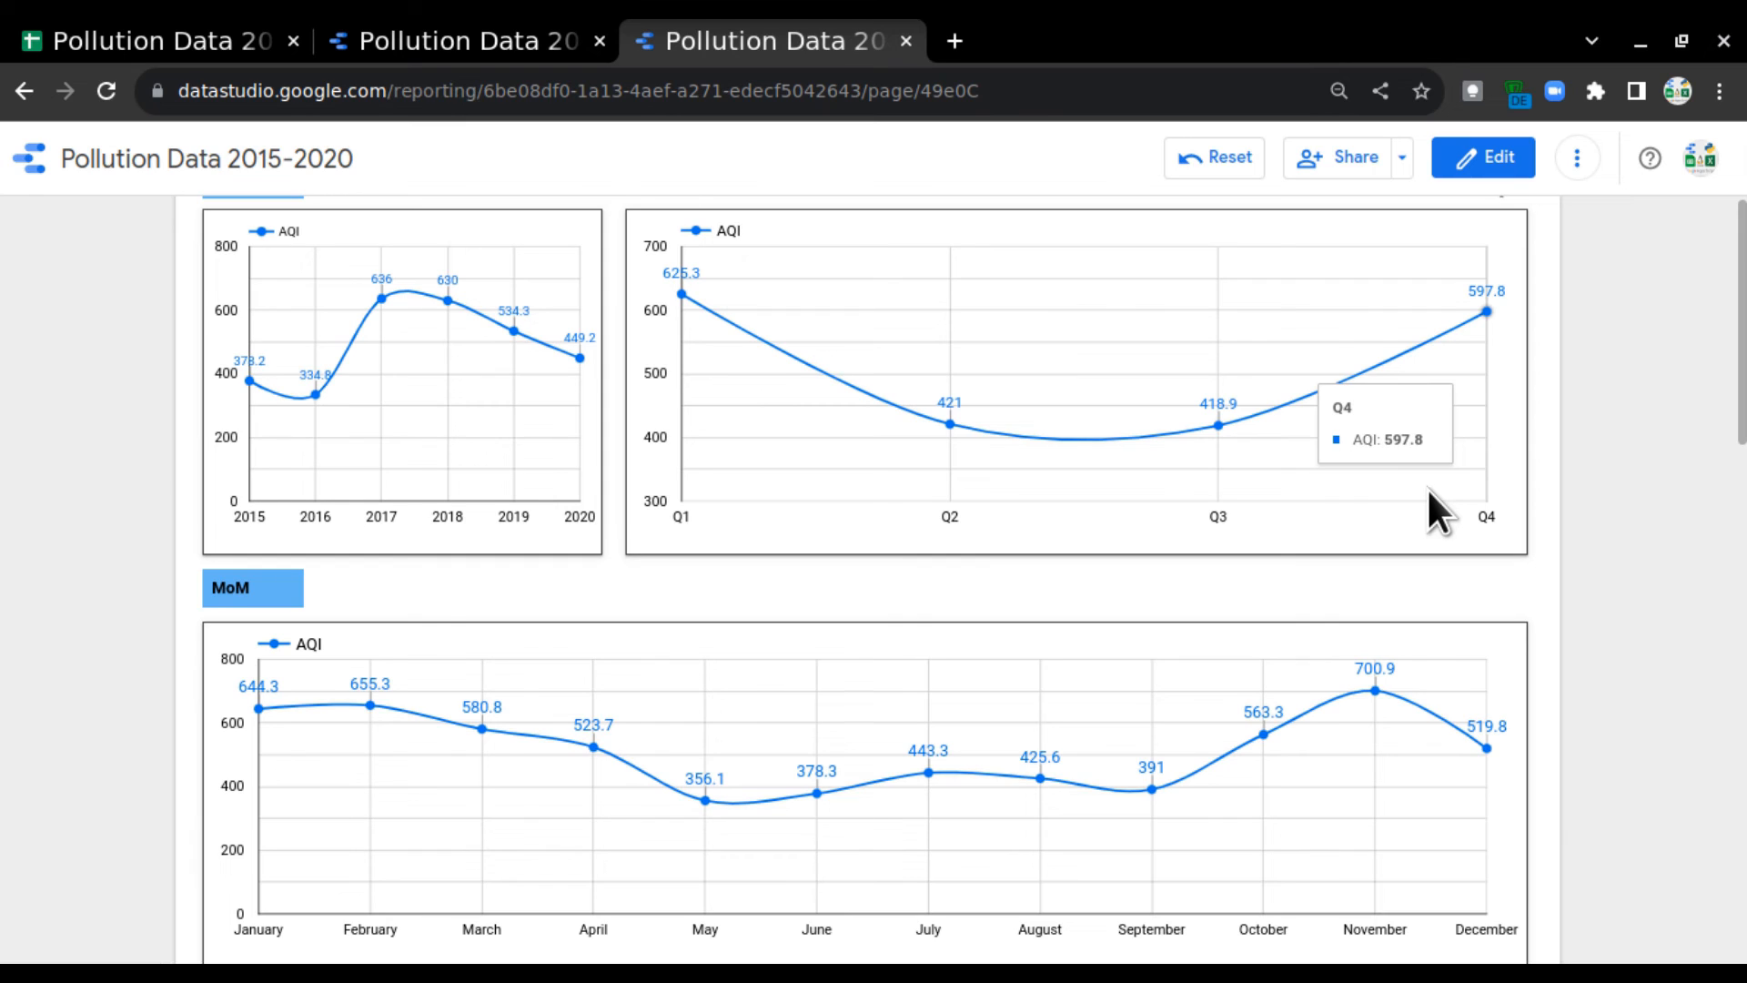
scroll(1716, 468, down, 8)
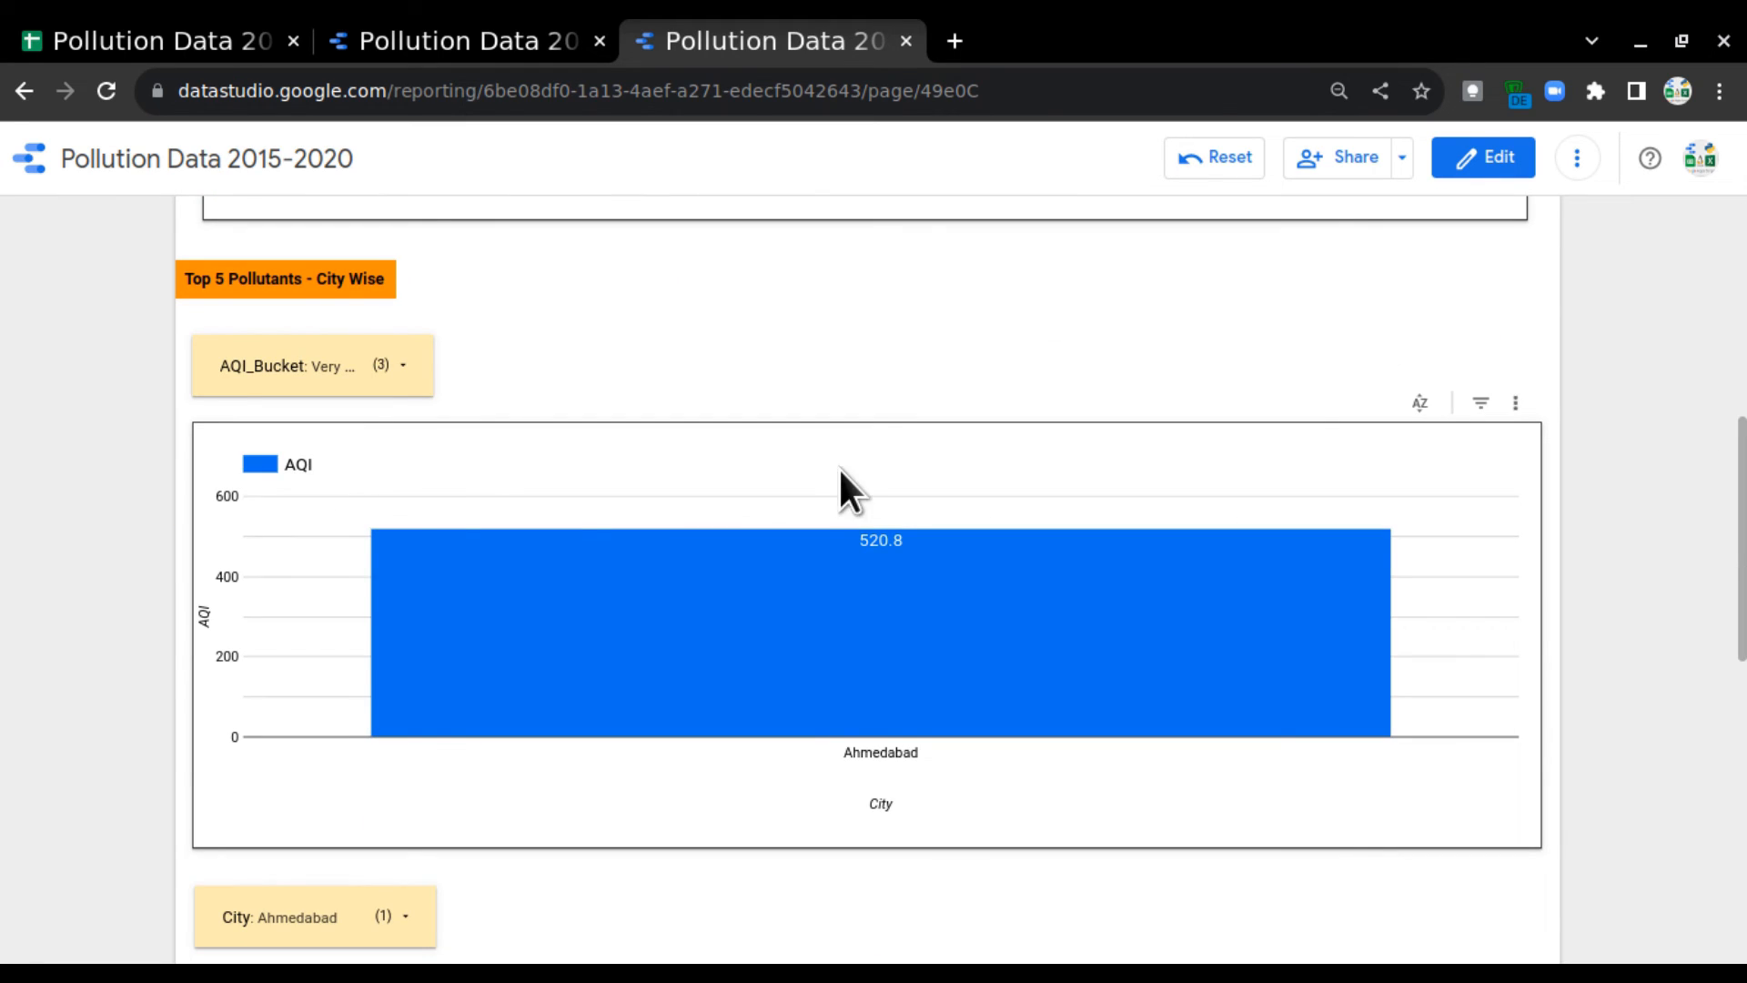
scroll(906, 691, down, 5)
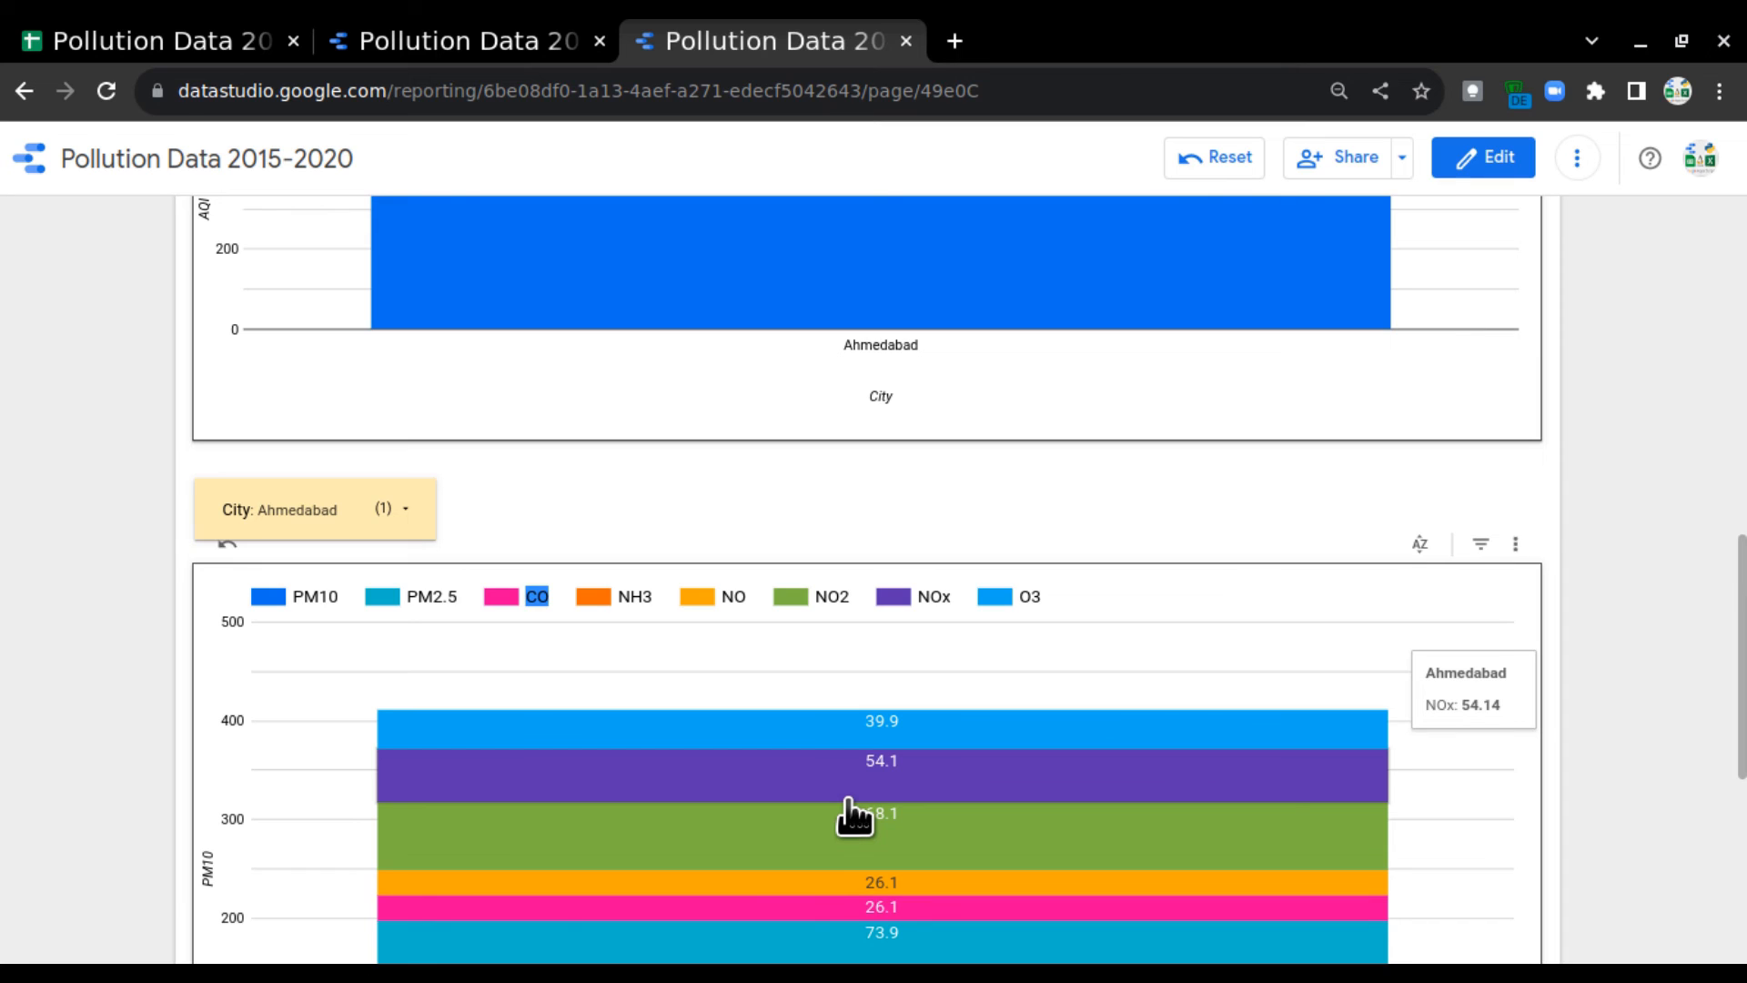
scroll(116, 690, down, 2)
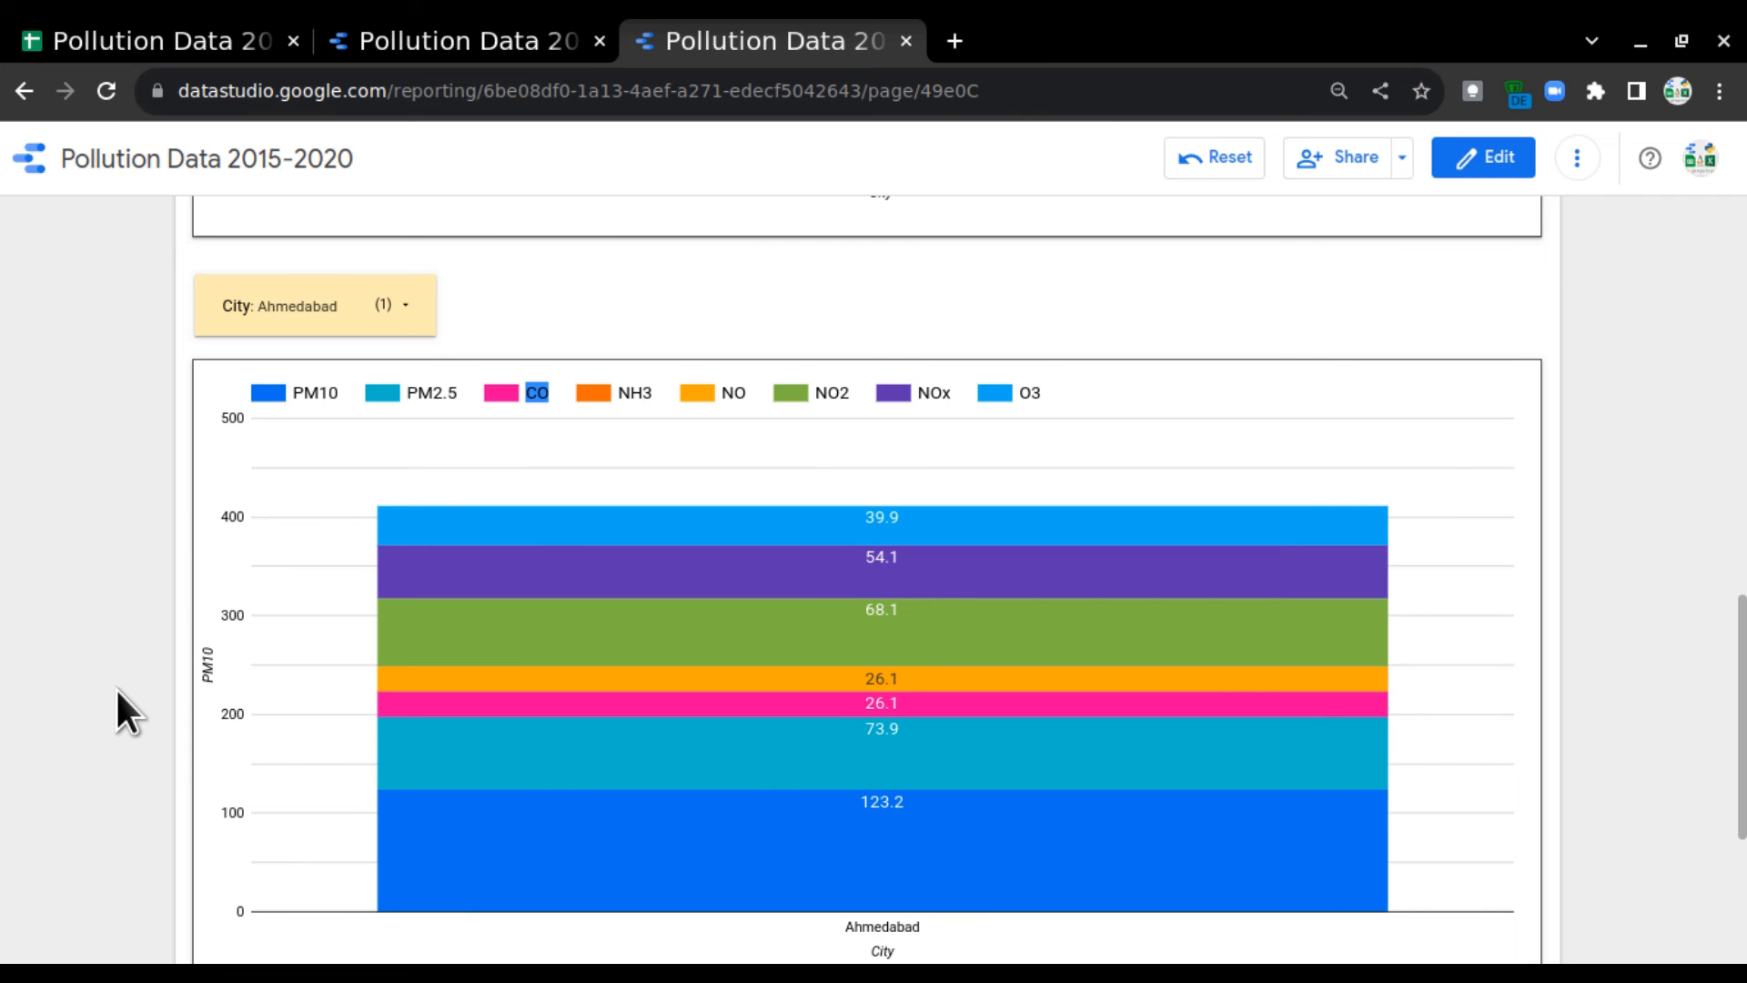
scroll(46, 679, up, 10)
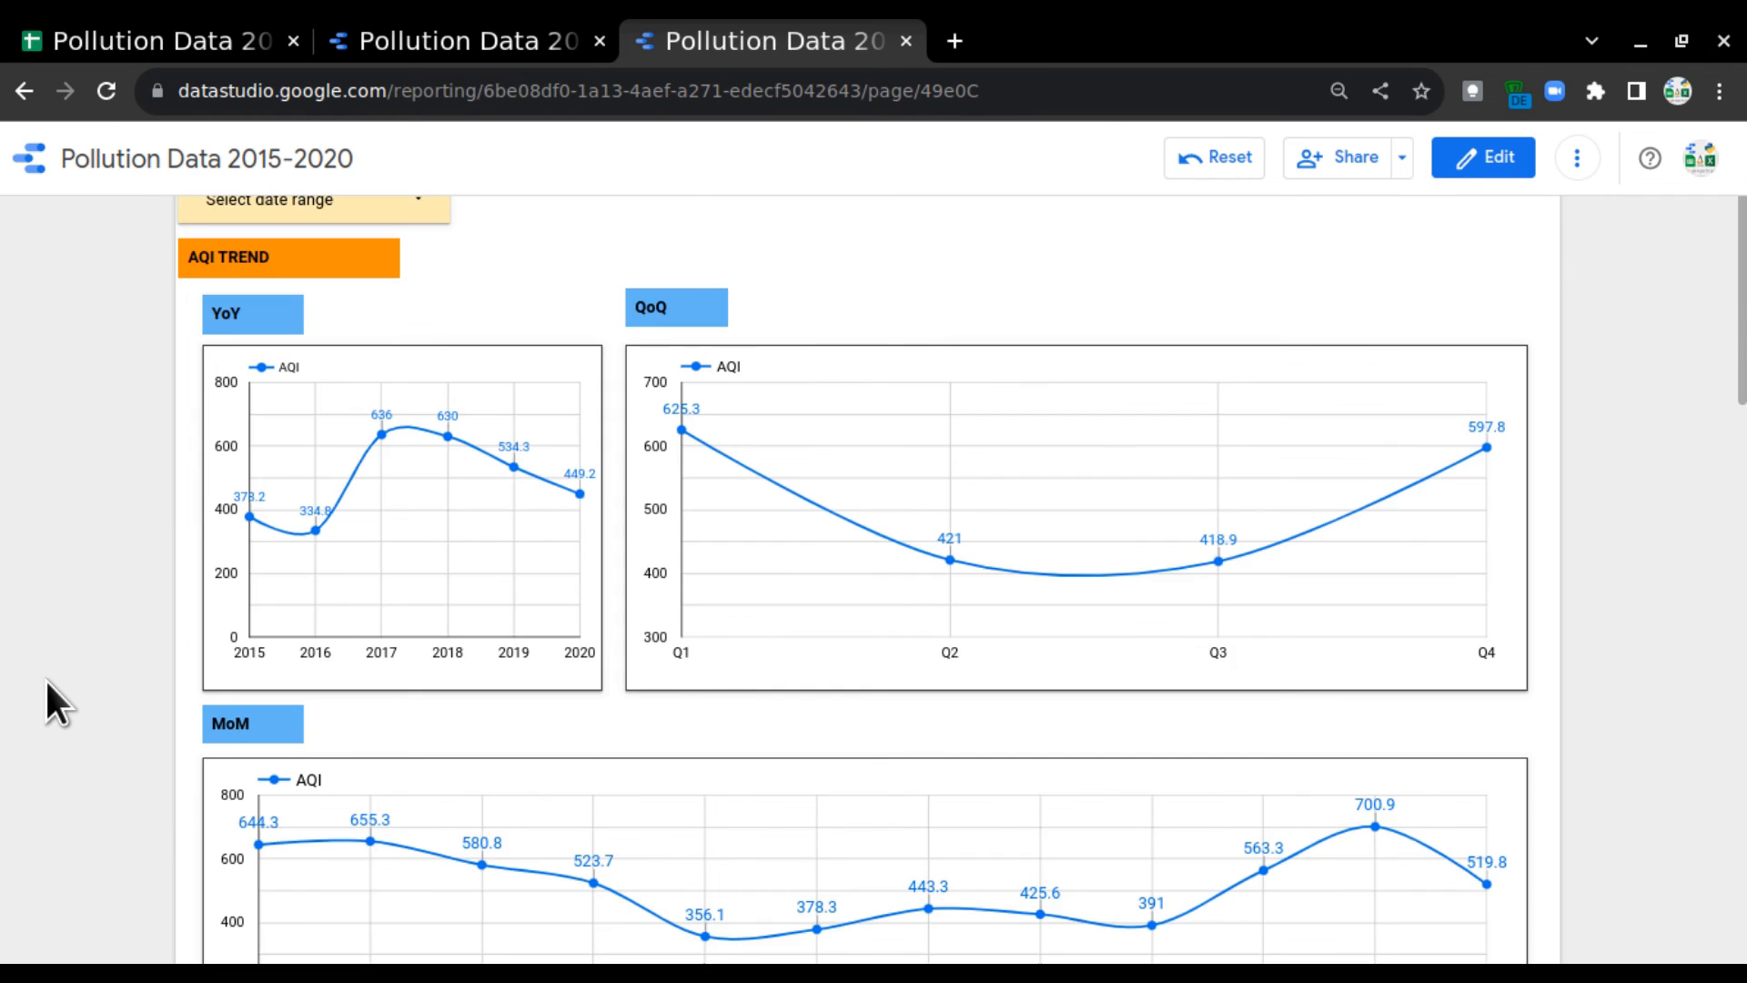
Step: Set the start date of the report's date range filter to January 1, 2017
scroll(50, 678, up, 2)
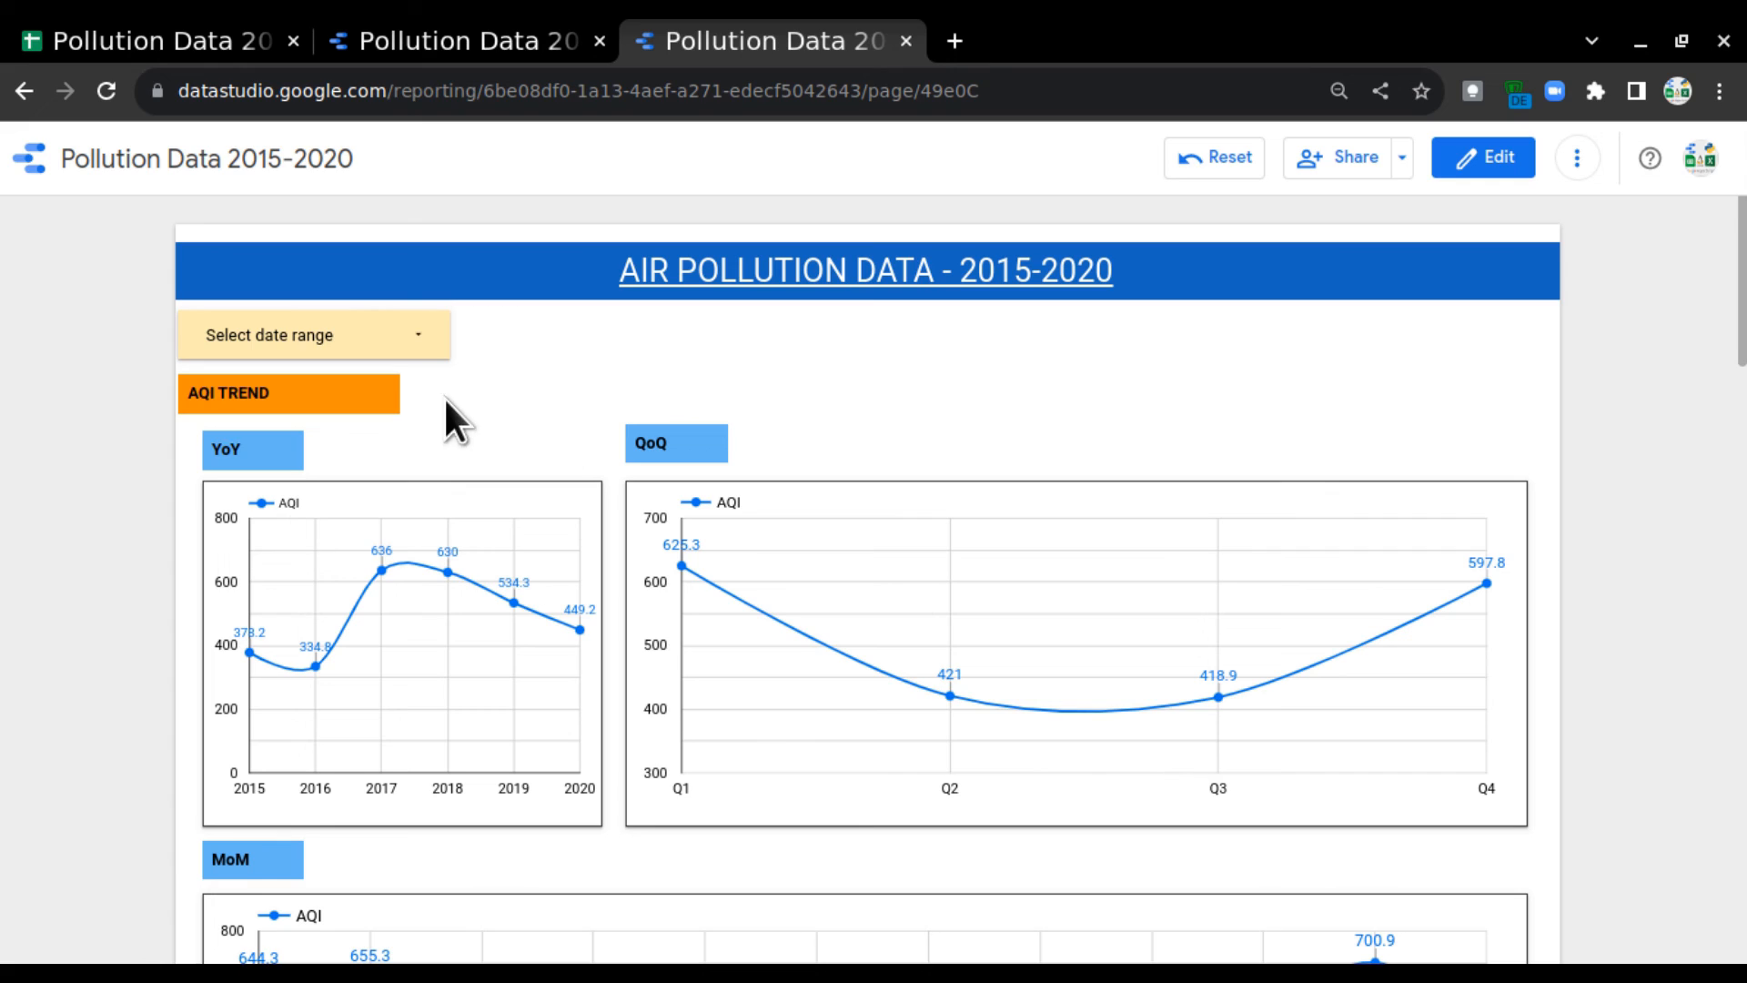
click(414, 337)
click(109, 439)
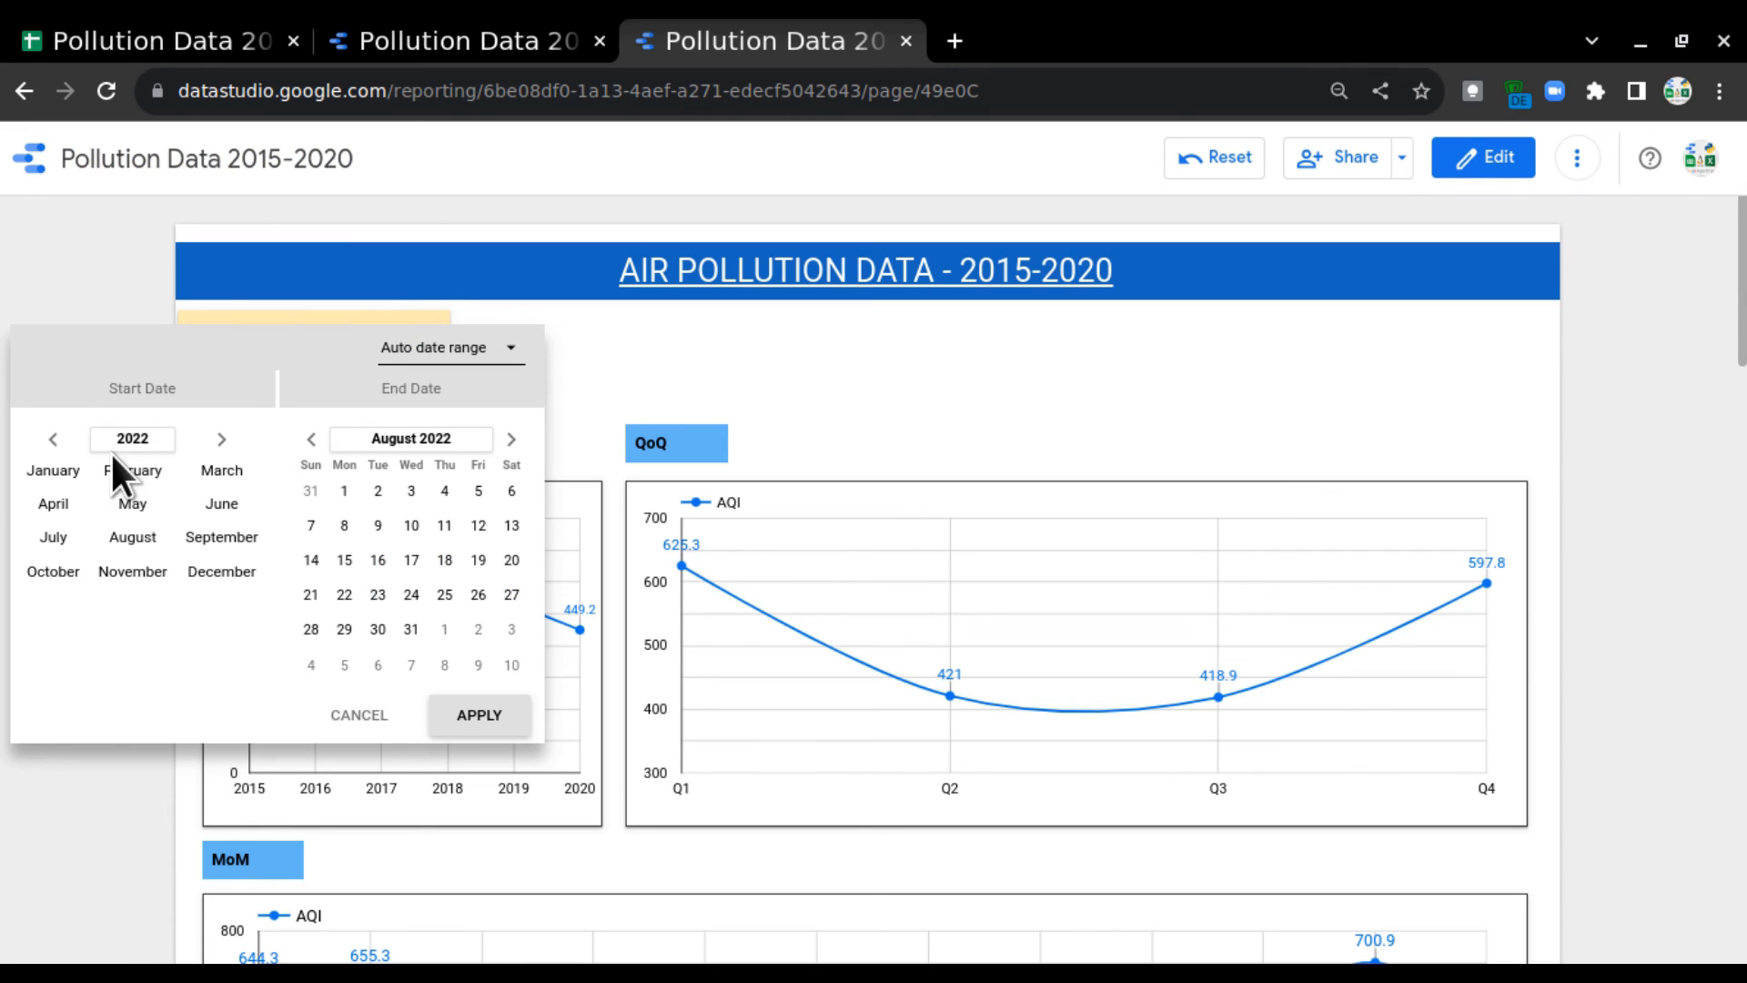
click(53, 439)
click(53, 439)
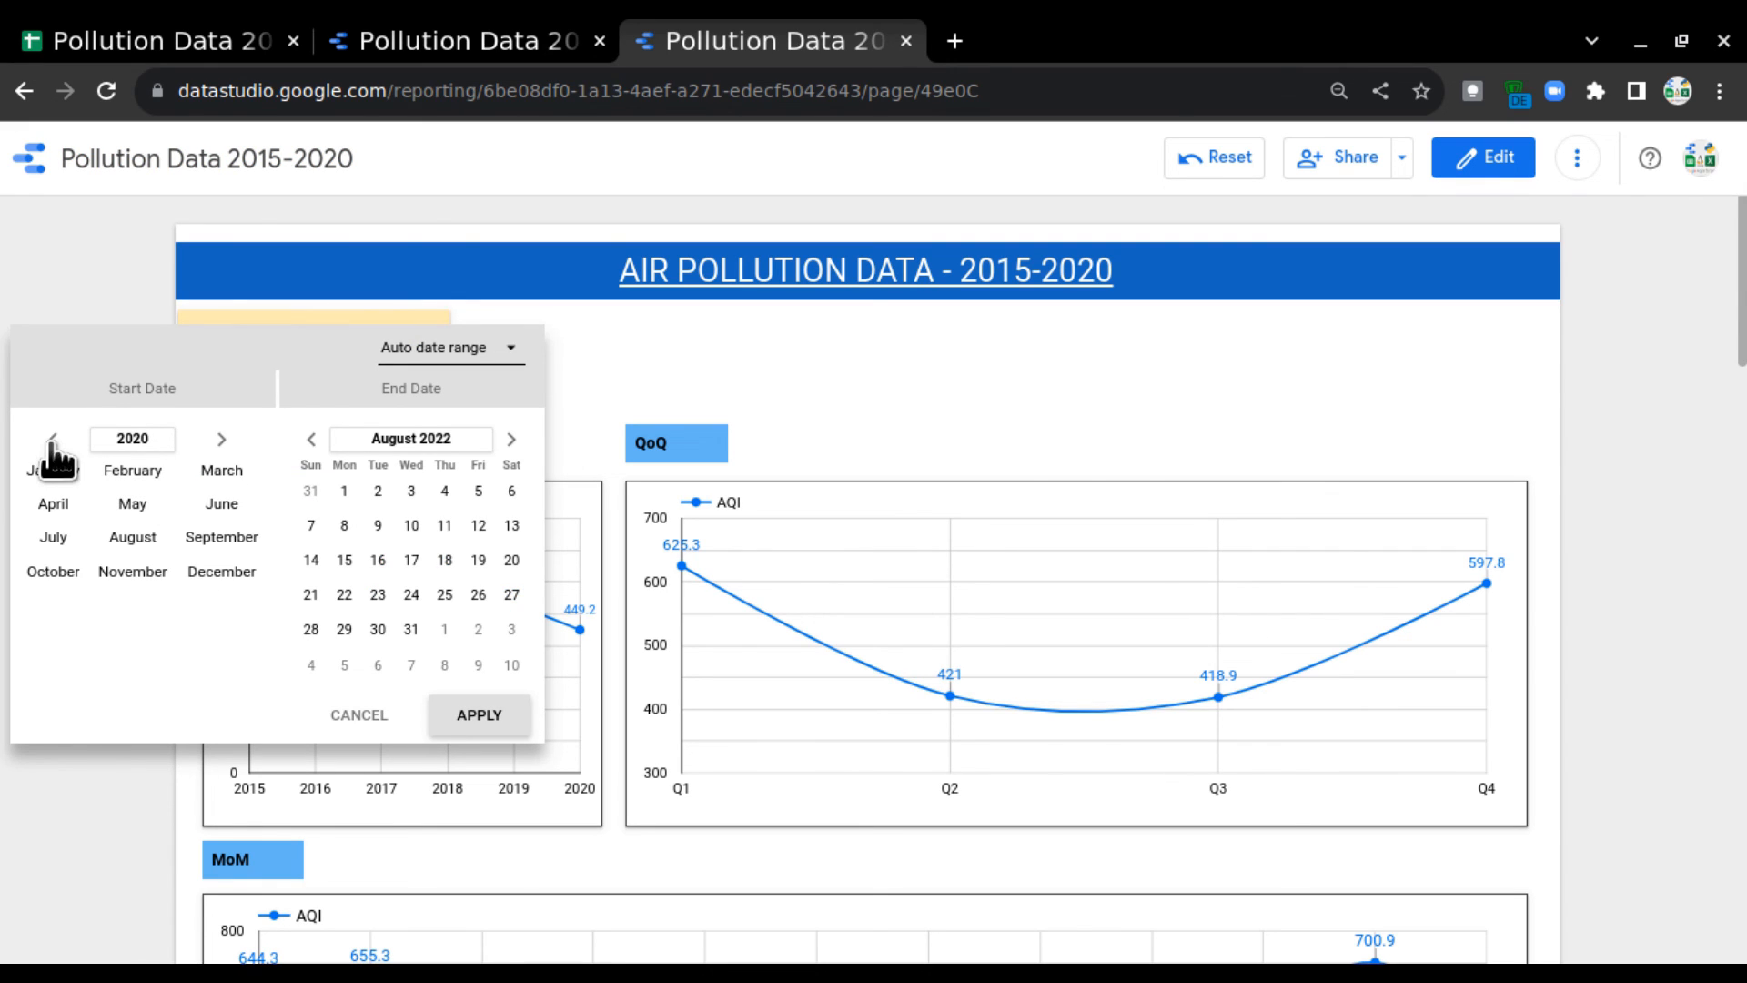
click(53, 438)
click(52, 439)
click(52, 439)
click(56, 473)
click(42, 492)
Step: Apply the date range with December 31, 2020 as its end date and review the filtered YoY, QoQ and MoM AQI trends
click(373, 444)
click(322, 440)
click(322, 440)
click(482, 573)
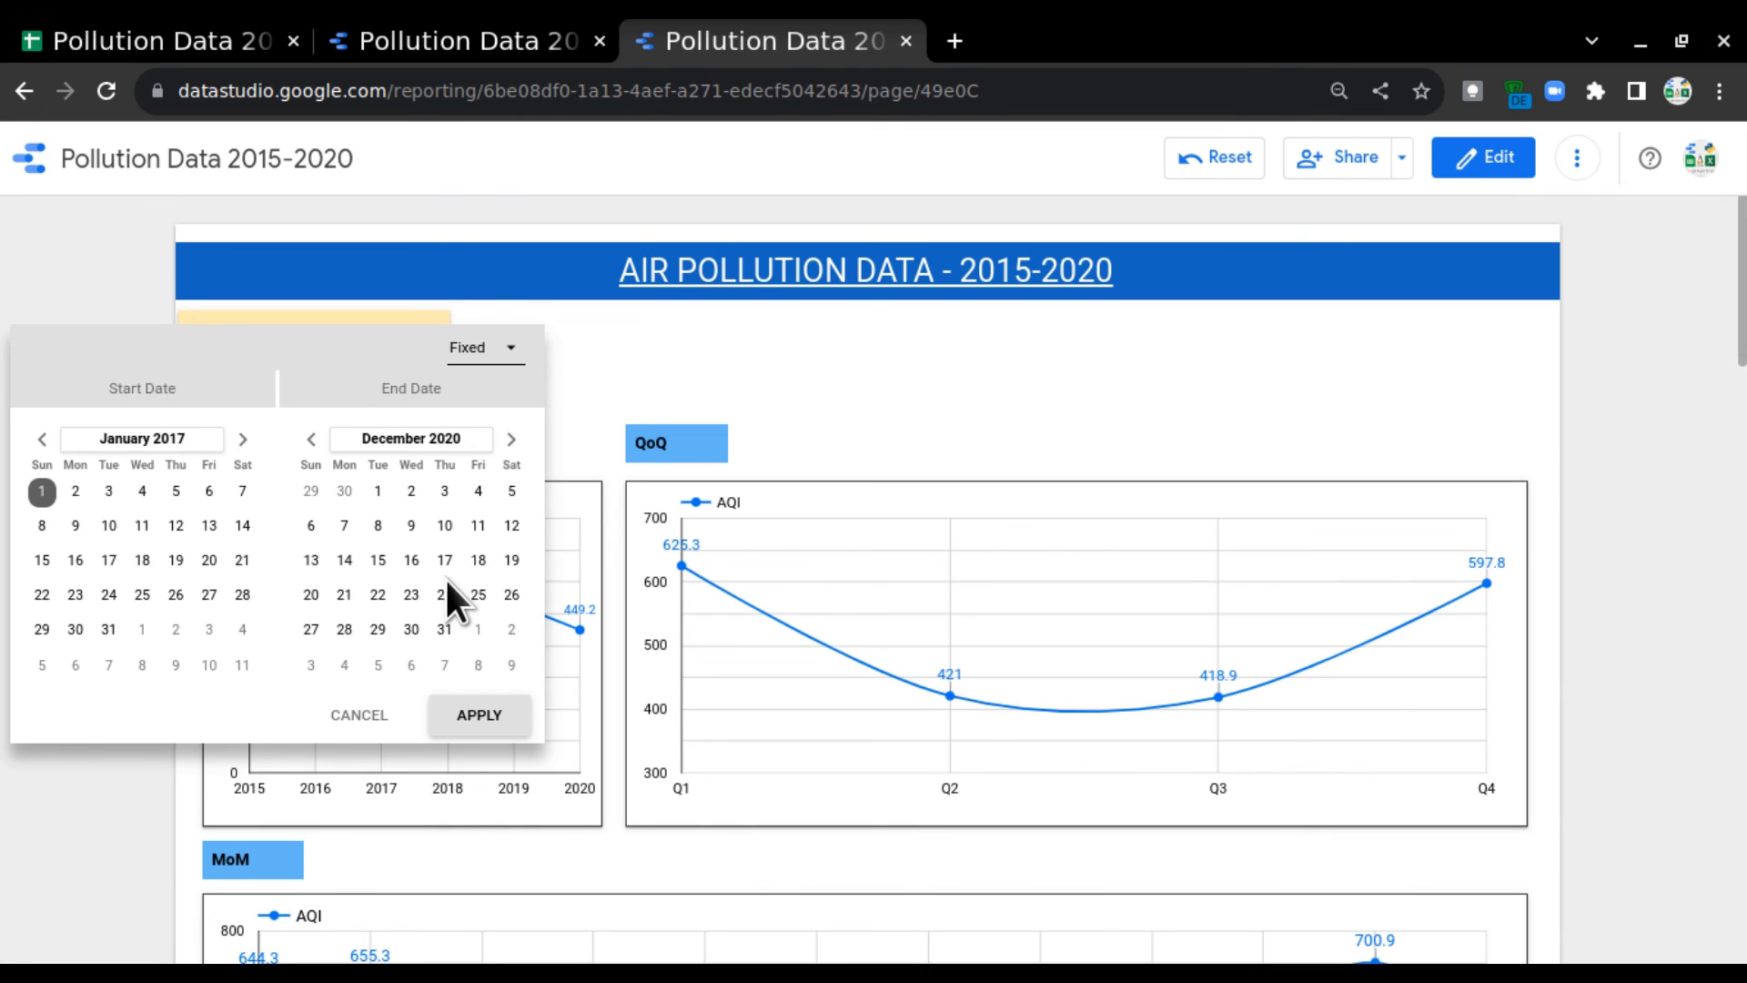
click(444, 630)
click(475, 712)
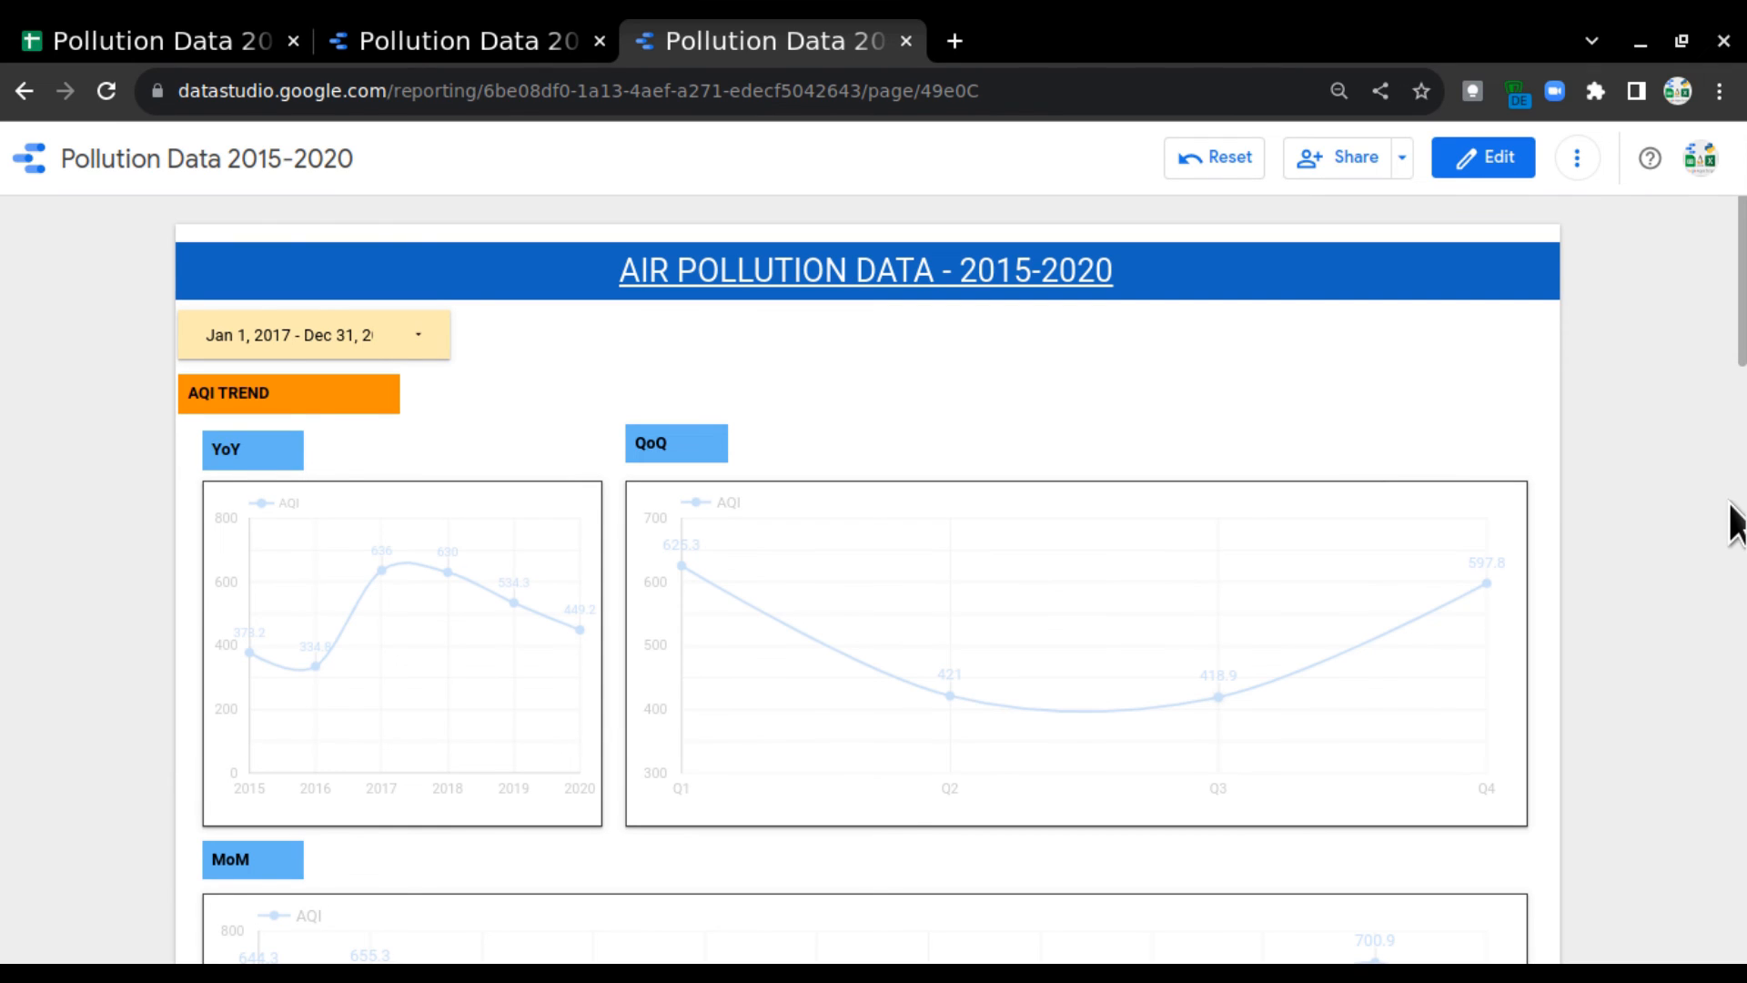
scroll(1735, 553, down, 2)
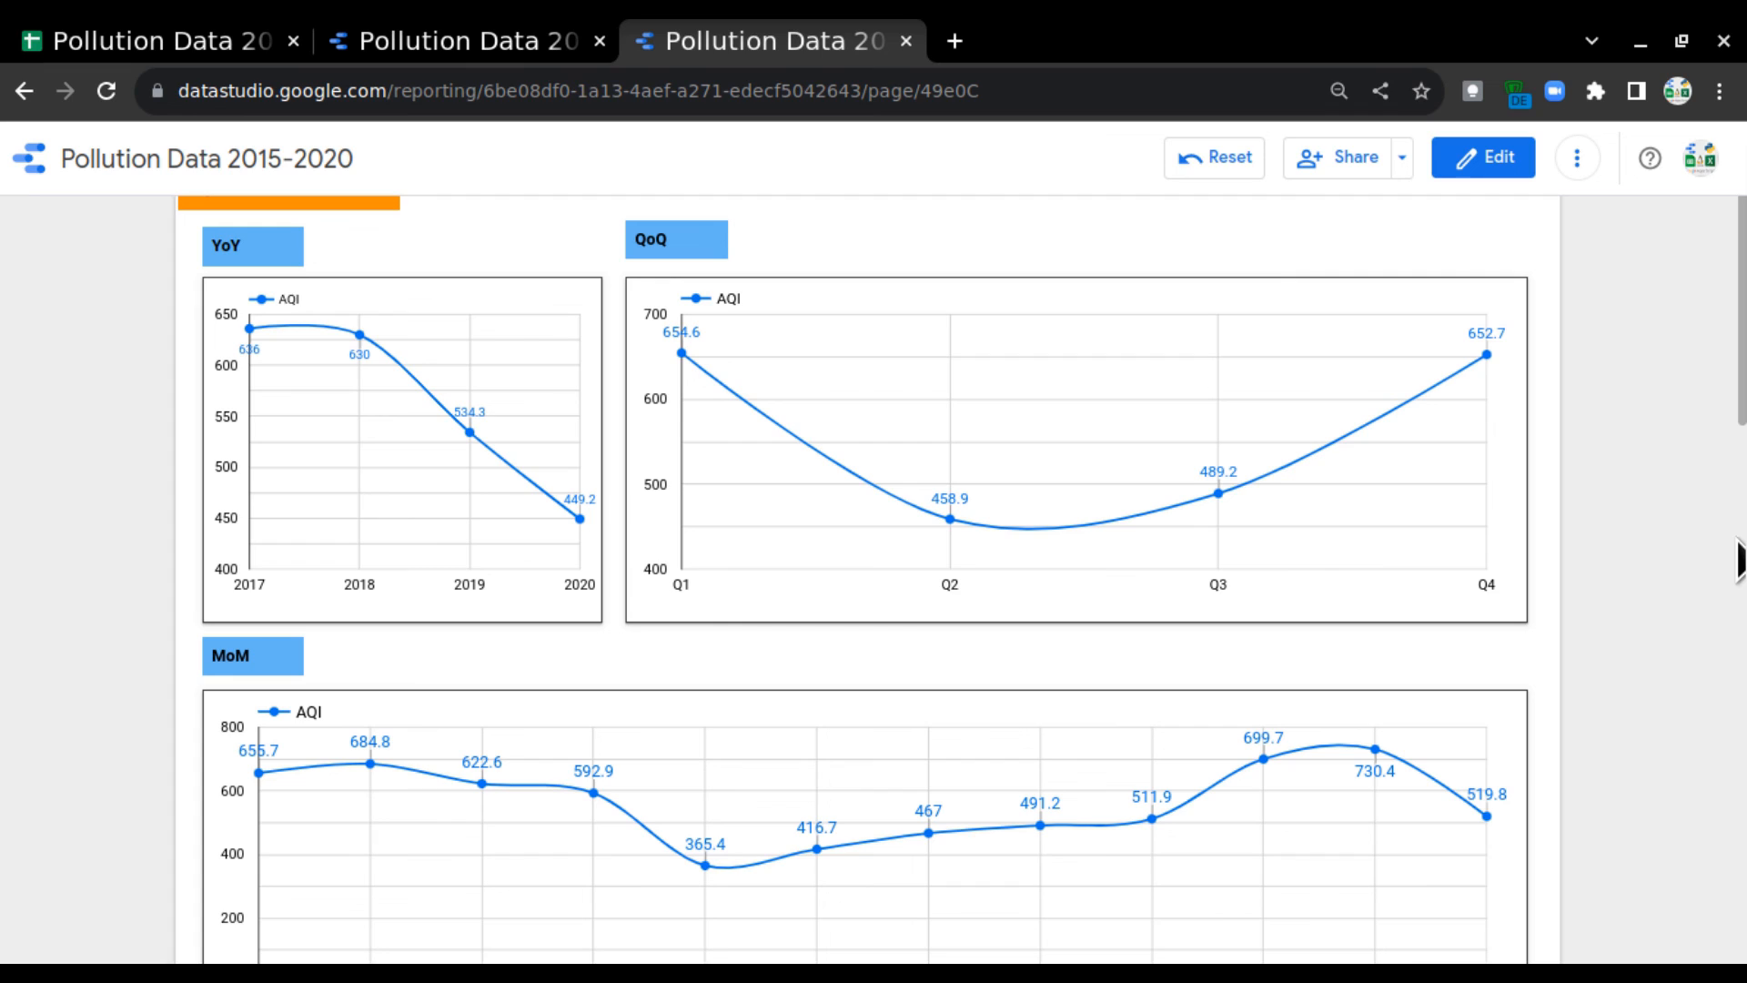
scroll(1718, 709, up, 3)
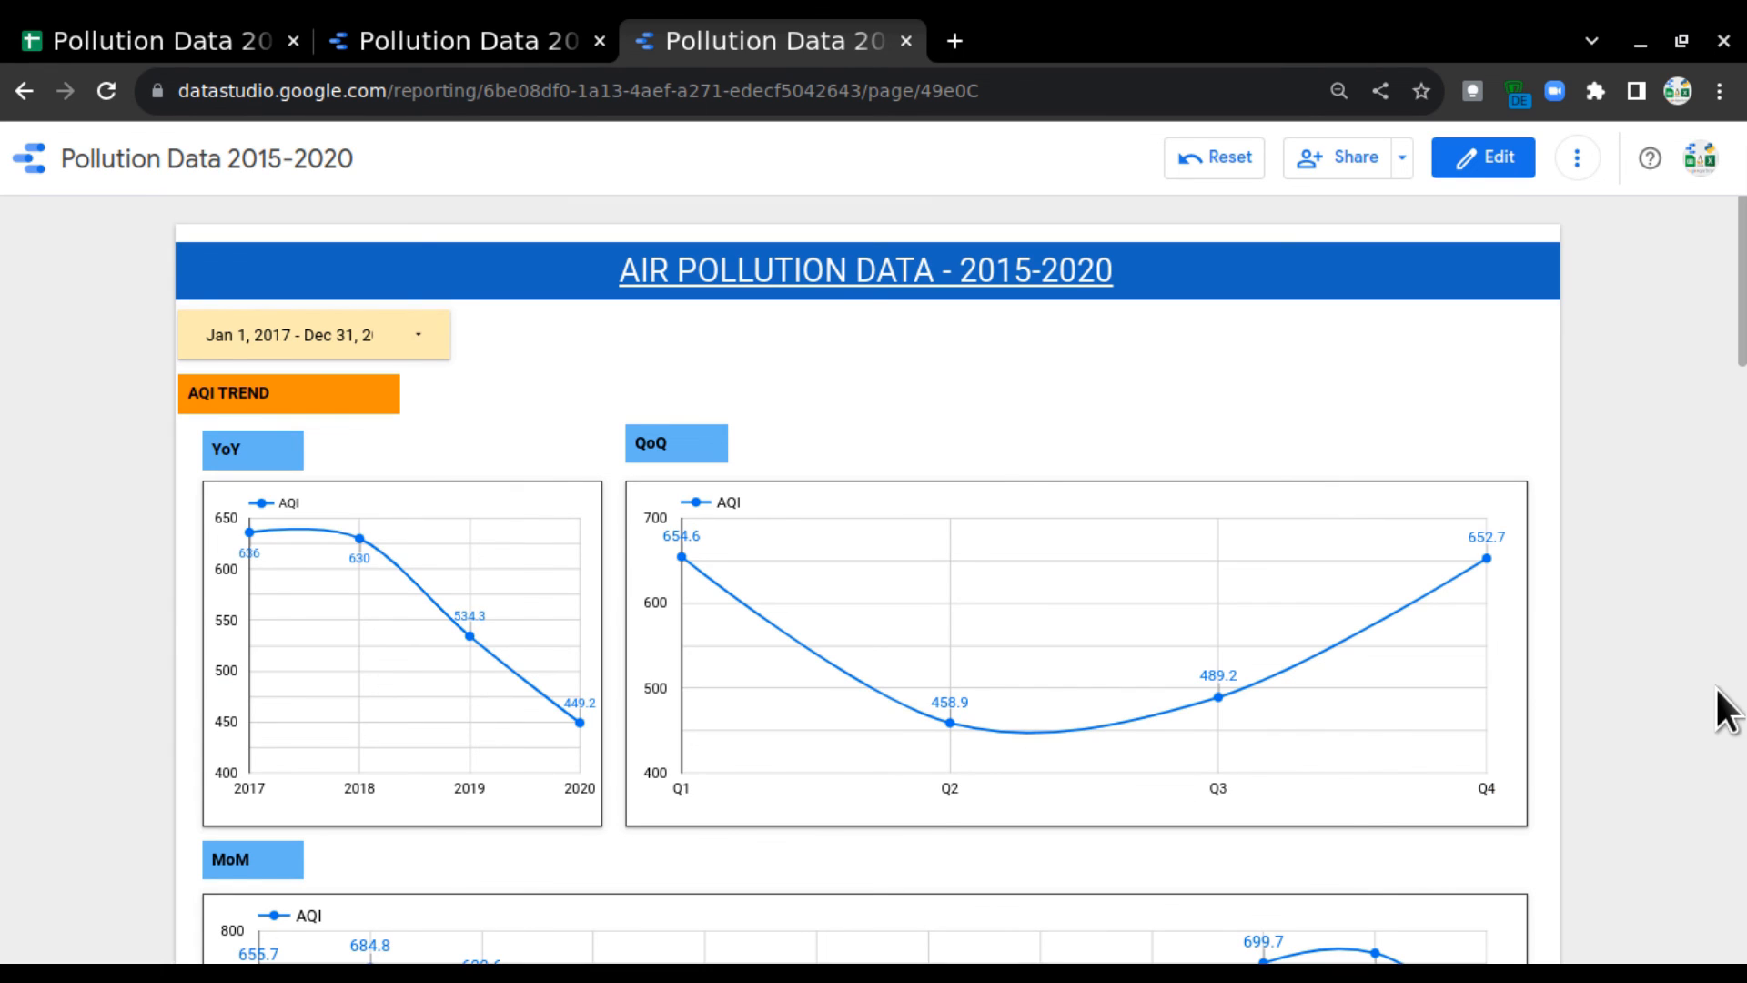